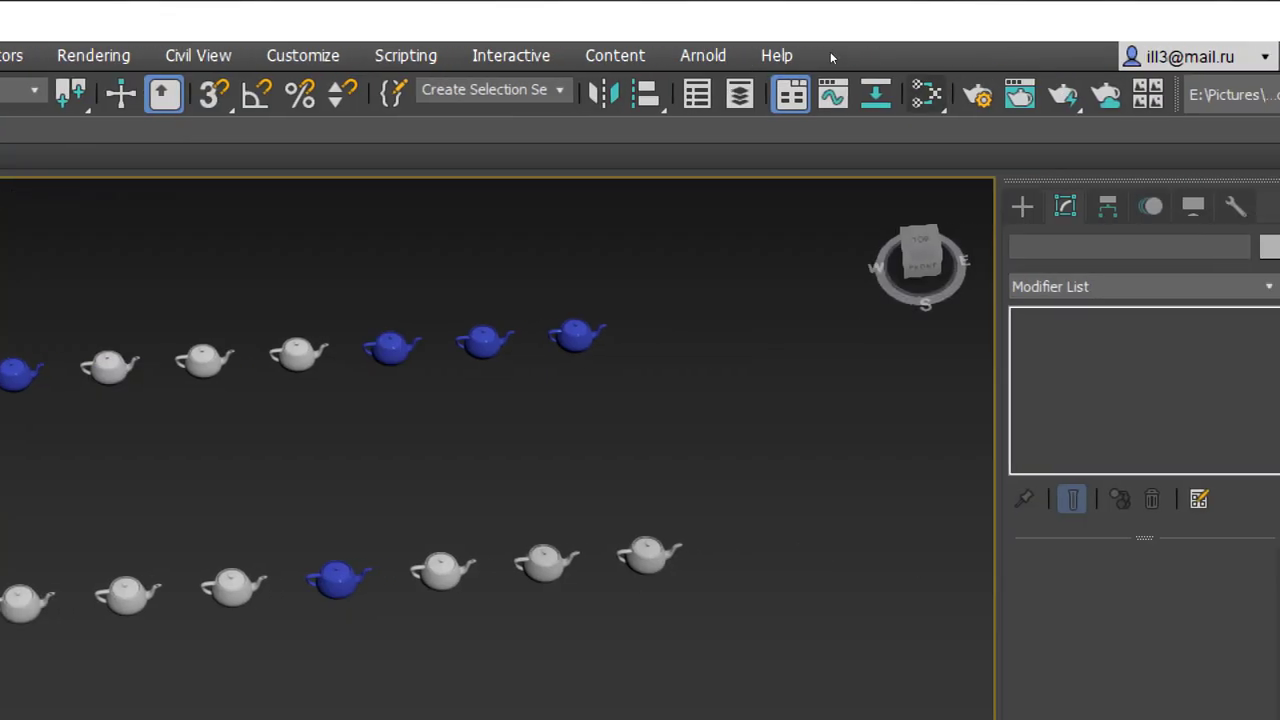
Browse the Compact and Slate Material Editor choices in the Rendering menu
{"action": "left_click", "coordinate": [927, 94]}
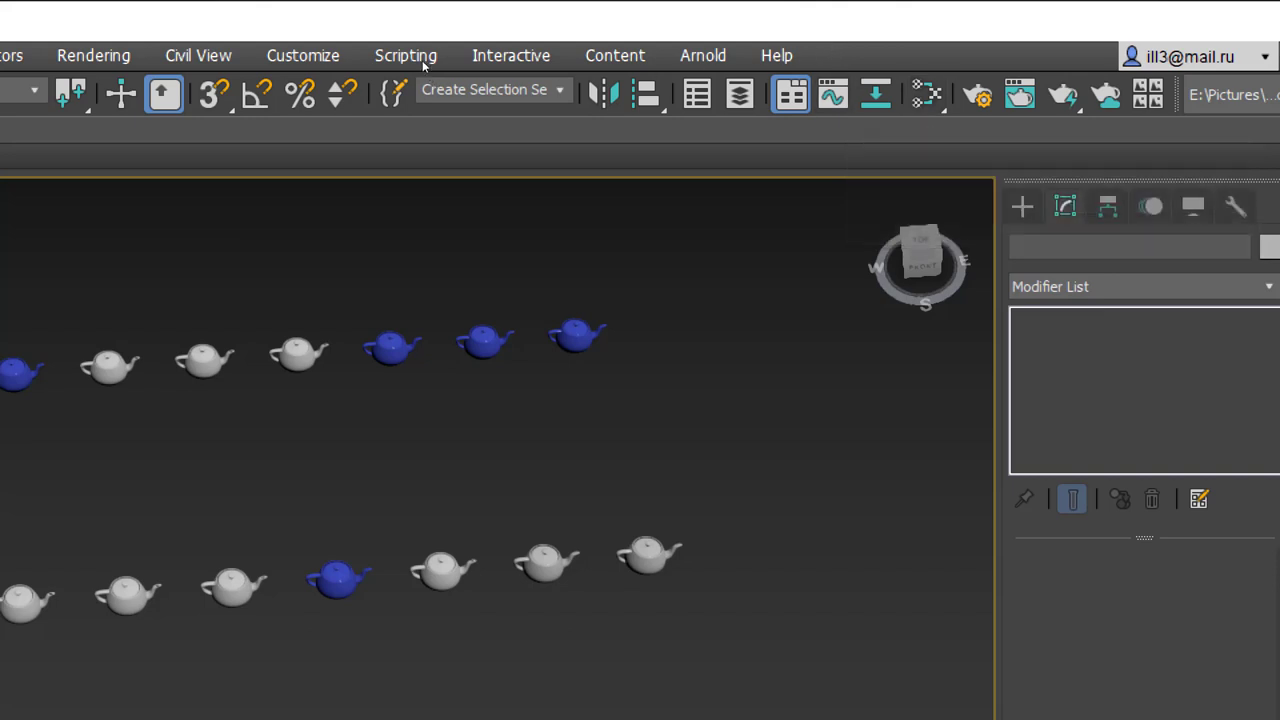
{"action": "key", "text": "alt+r"}
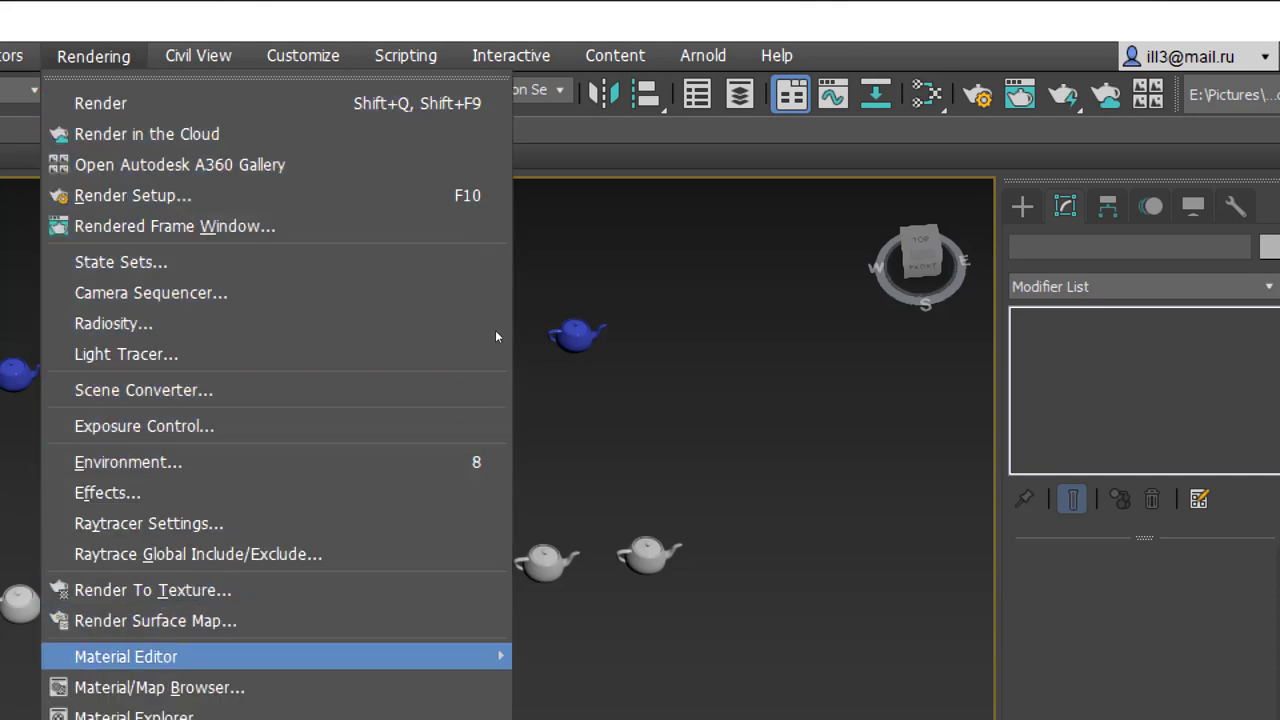
{"action": "key", "text": "Up"}
{"action": "key", "text": "Right"}
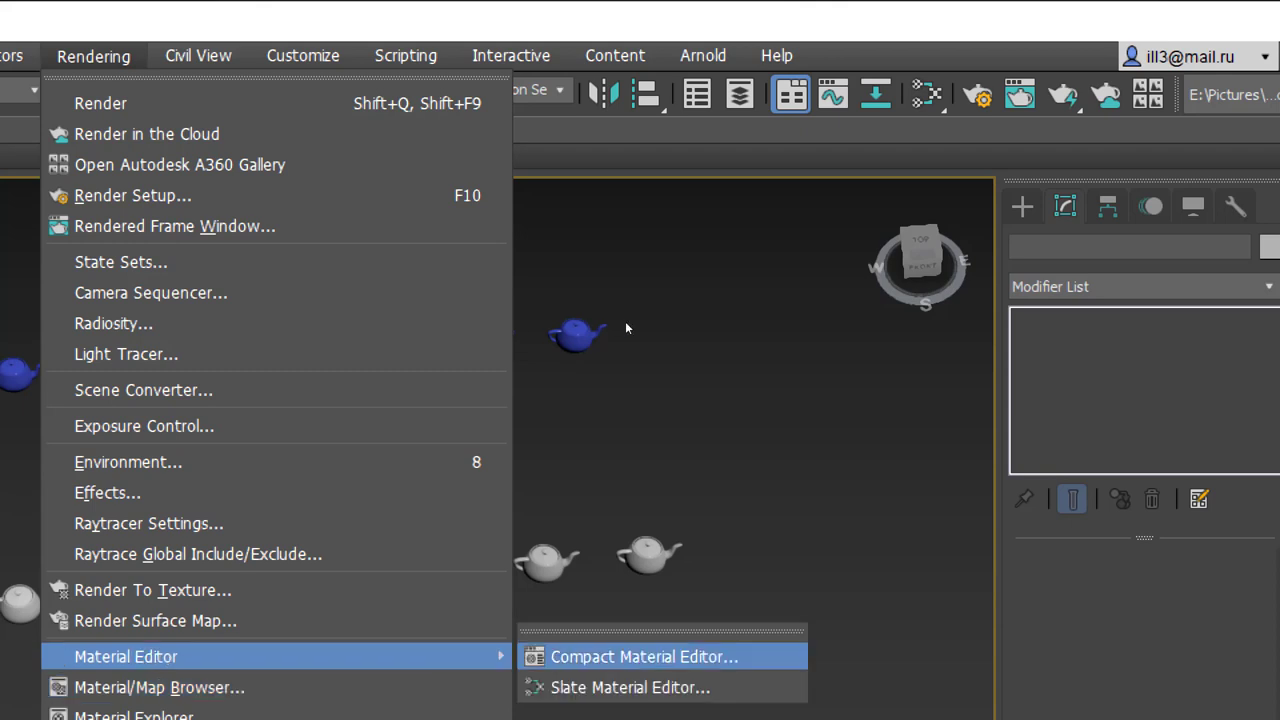
{"action": "key", "text": "Down"}
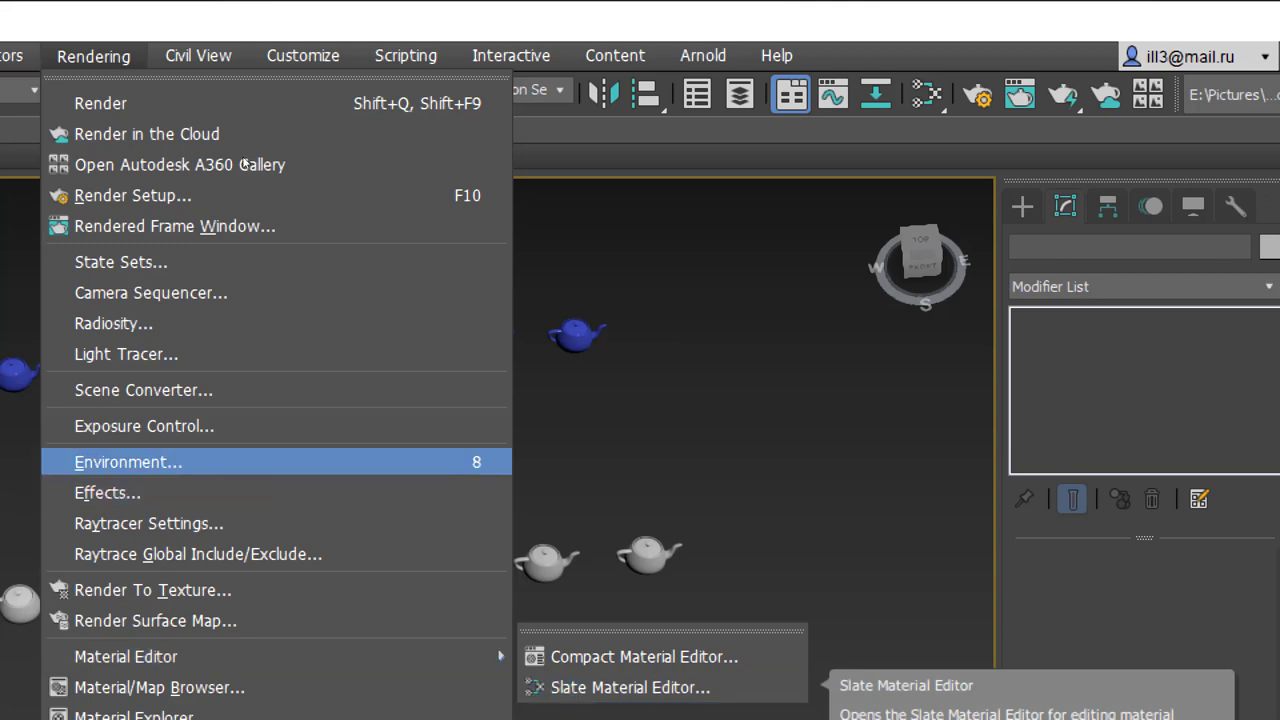
Open the Slate Material Editor from the toolbar and look over its Modes menu
{"action": "key", "text": "Escape"}
{"action": "key", "text": "Escape"}
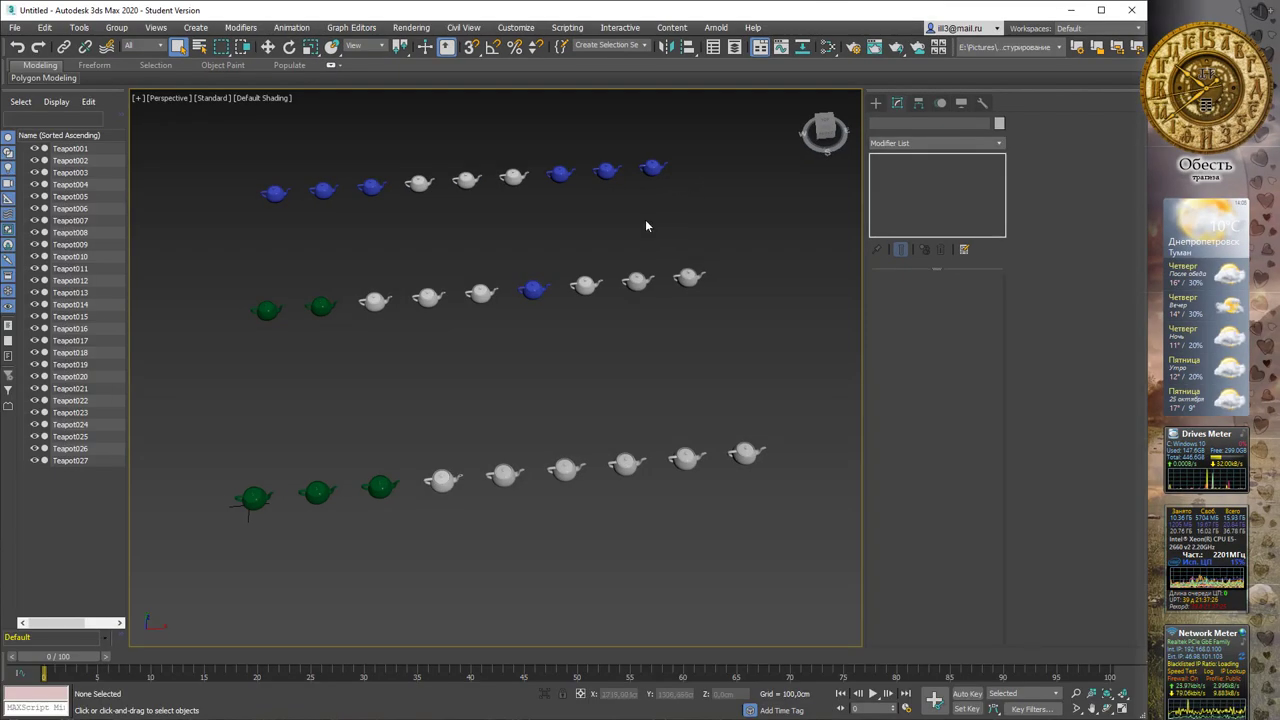
{"action": "left_click", "coordinate": [822, 49]}
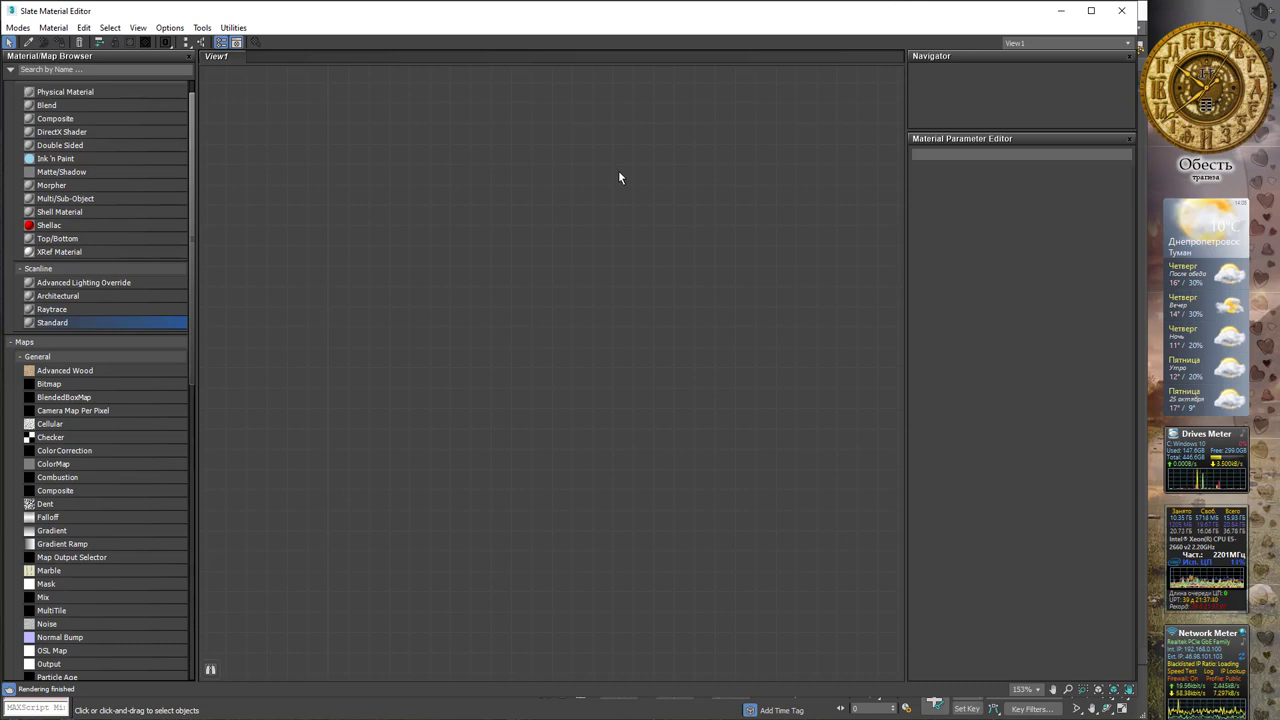
{"action": "left_click", "coordinate": [20, 28]}
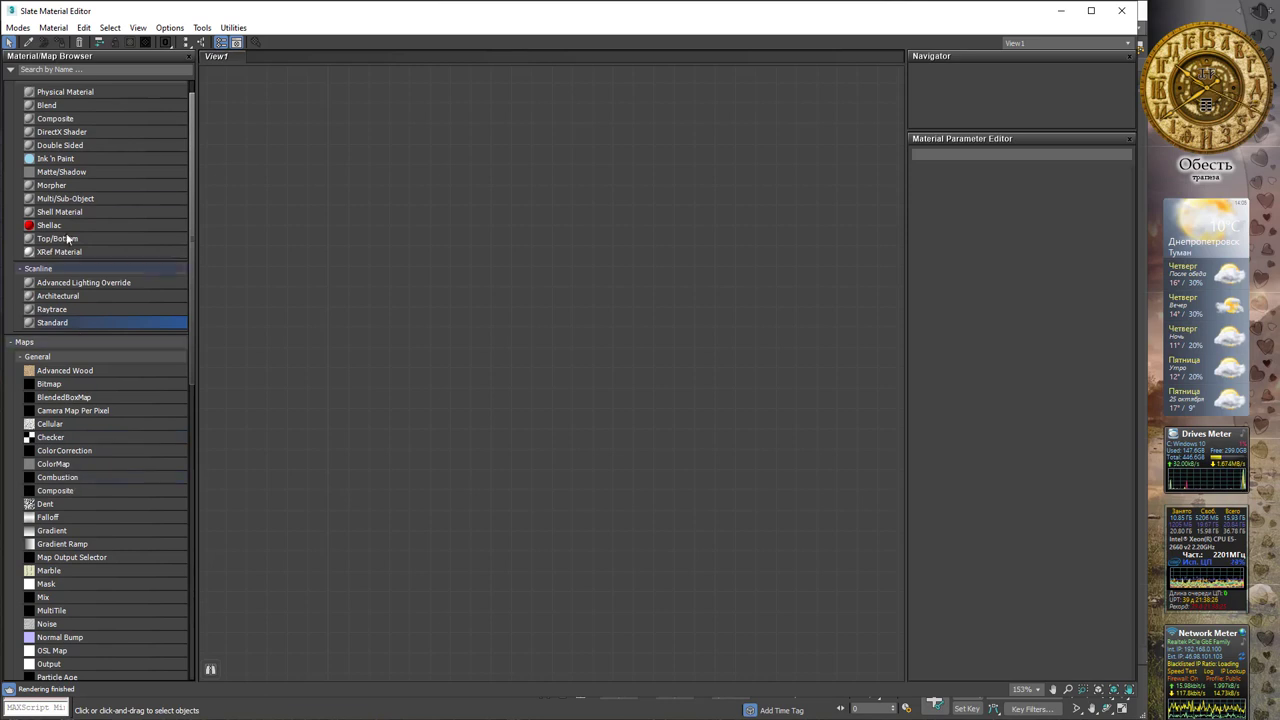
Collapse the General maps and Controllers categories, then shrink the editor to a window moved down-right
{"action": "left_click", "coordinate": [19, 357]}
{"action": "left_click", "coordinate": [20, 370]}
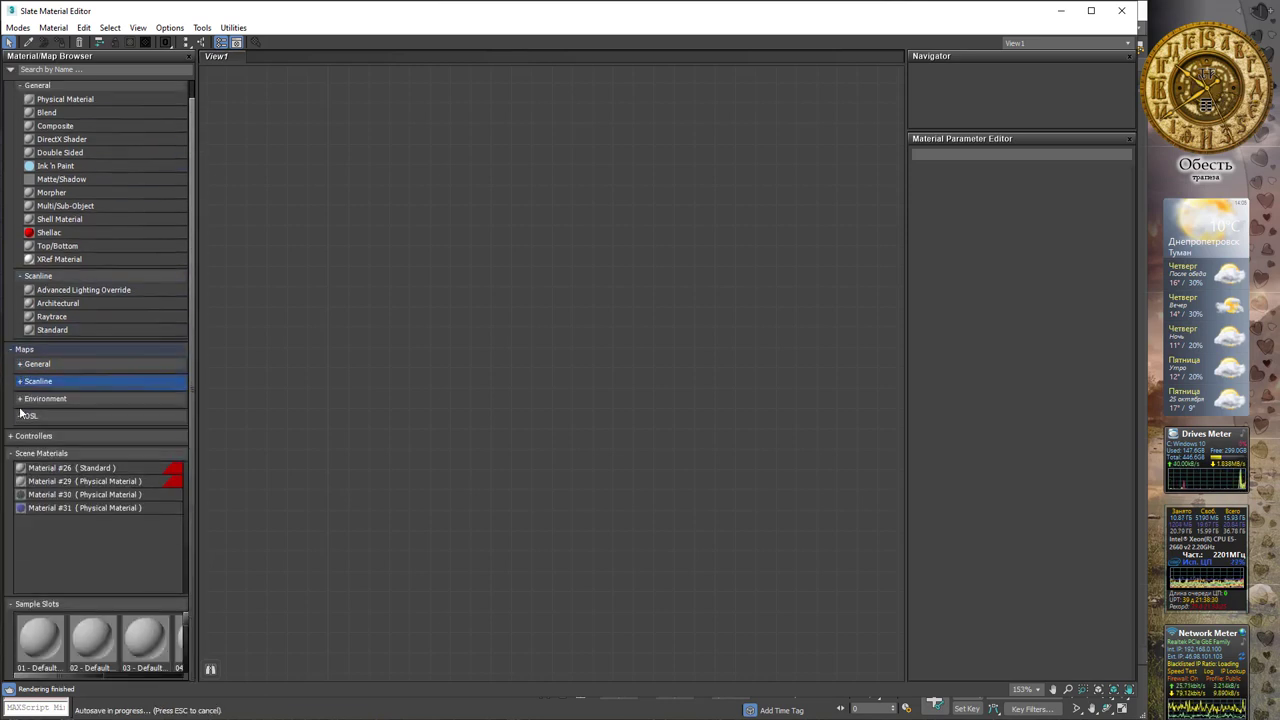
{"action": "left_click", "coordinate": [10, 436]}
{"action": "left_click", "coordinate": [20, 451]}
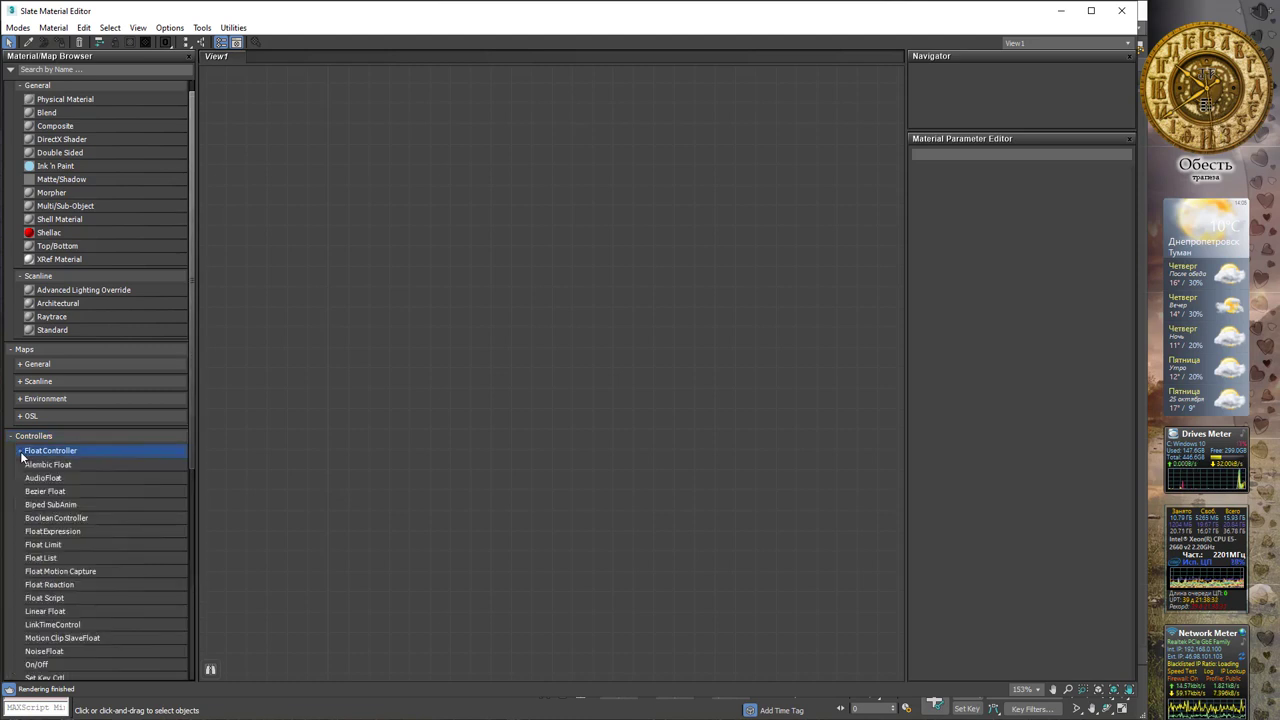
{"action": "left_click", "coordinate": [48, 465]}
{"action": "left_click", "coordinate": [10, 437]}
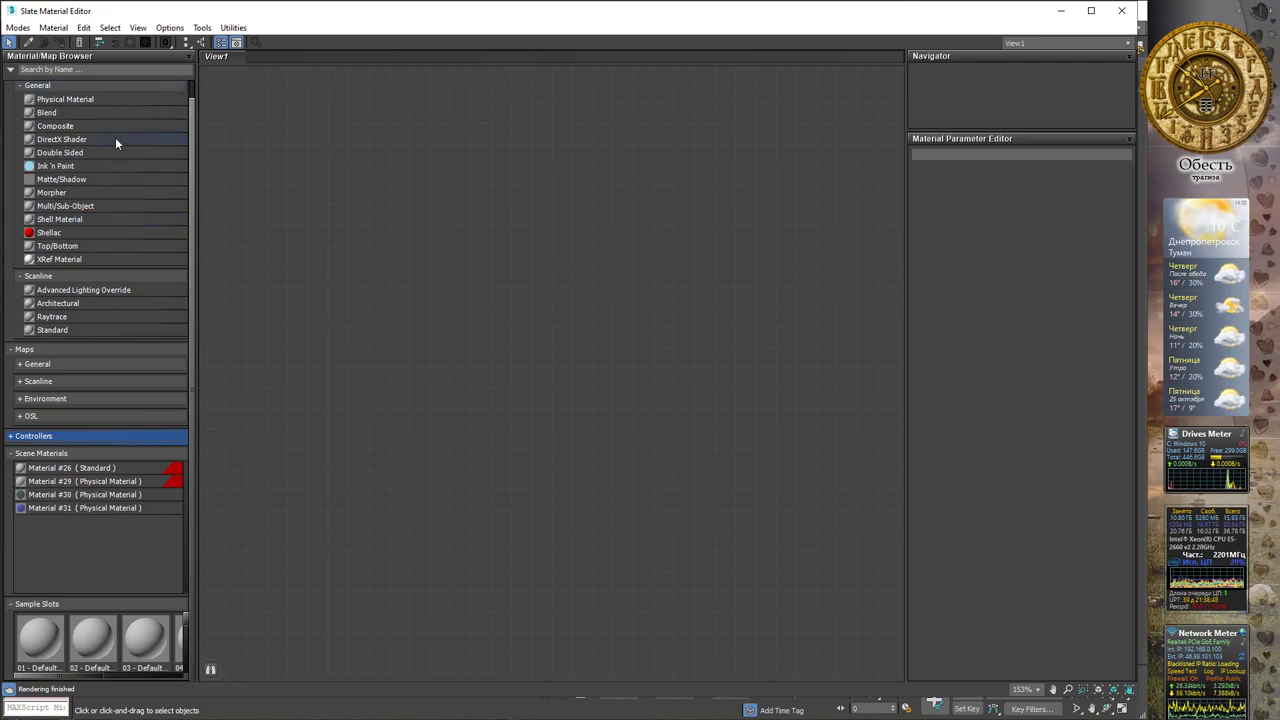
{"action": "double_click", "coordinate": [612, 17]}
{"action": "left_click_drag", "start_coordinate": [622, 40], "coordinate": [646, 151]}
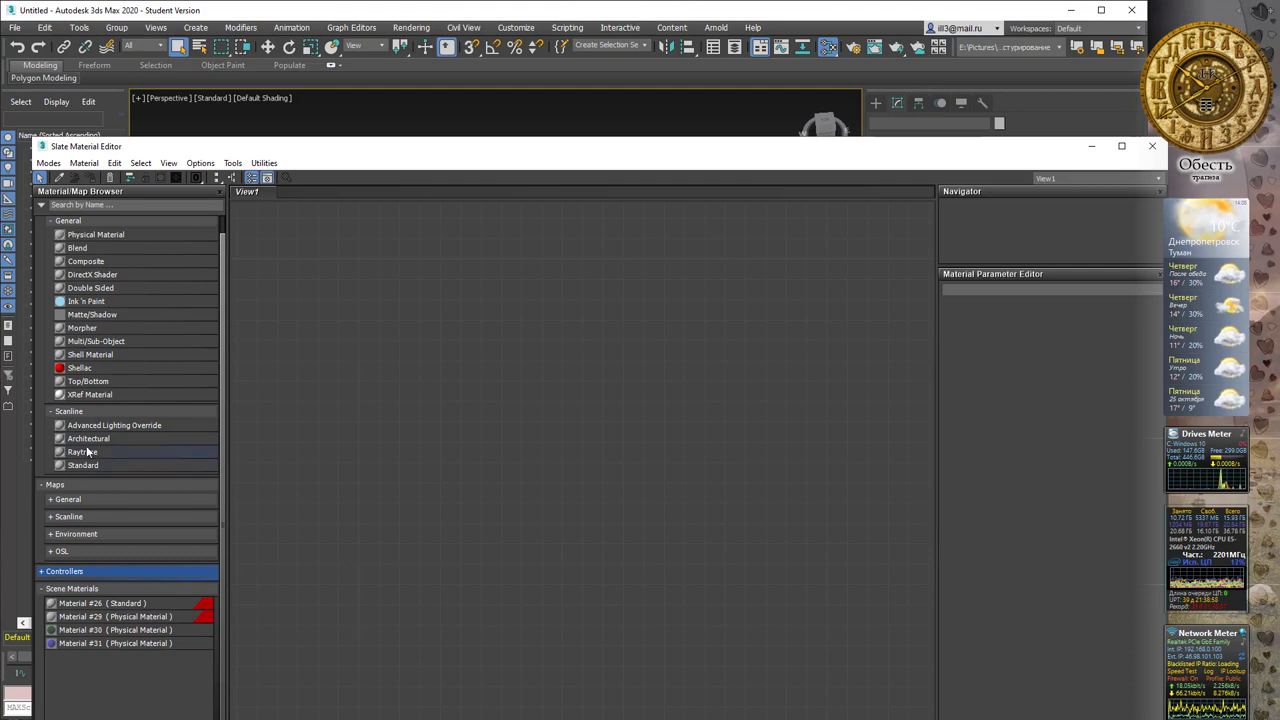
Set the Render Setup renderer to ART Renderer and expand the Autodesk Material Library's AEC category
{"action": "left_click", "coordinate": [855, 51]}
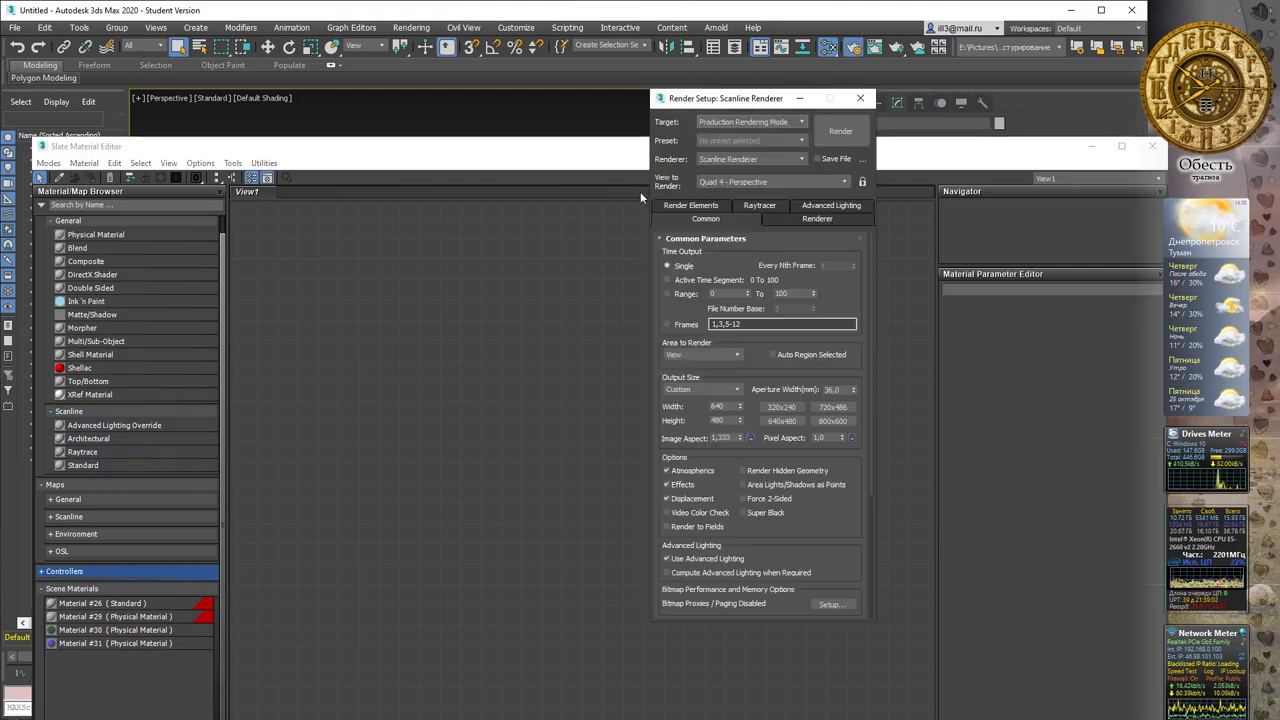
{"action": "left_click", "coordinate": [738, 158]}
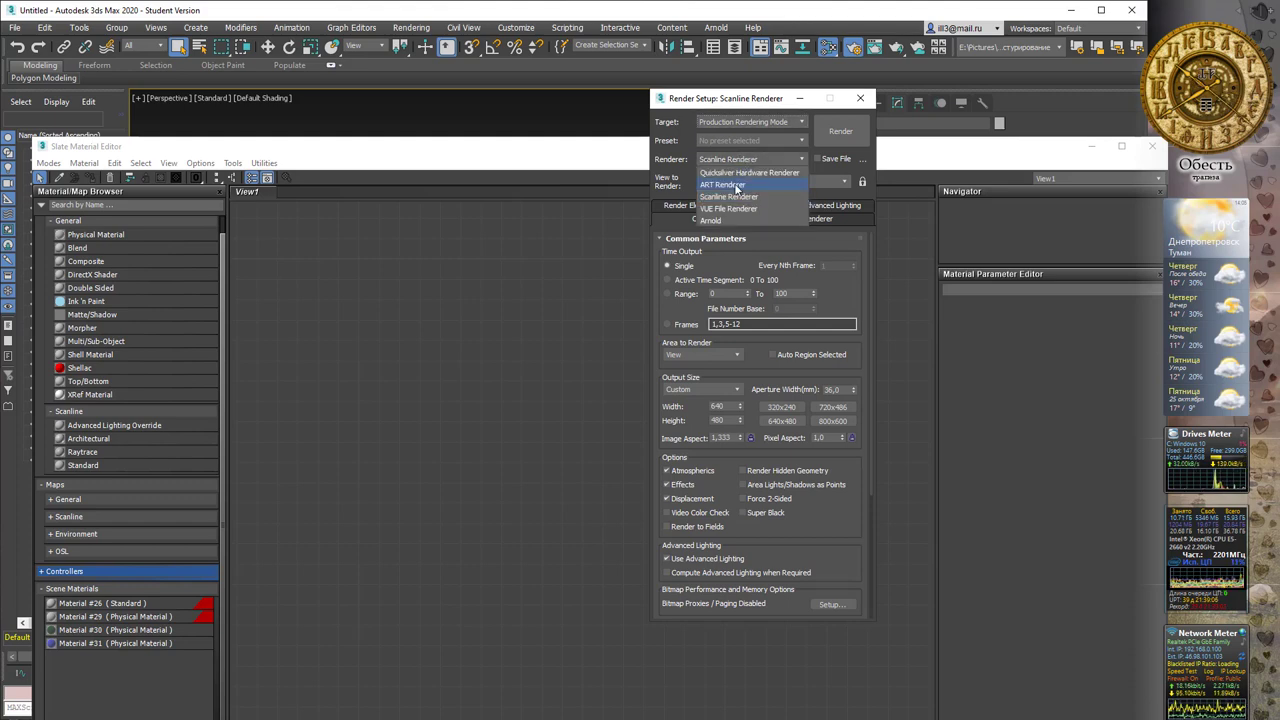
{"action": "left_click", "coordinate": [737, 187]}
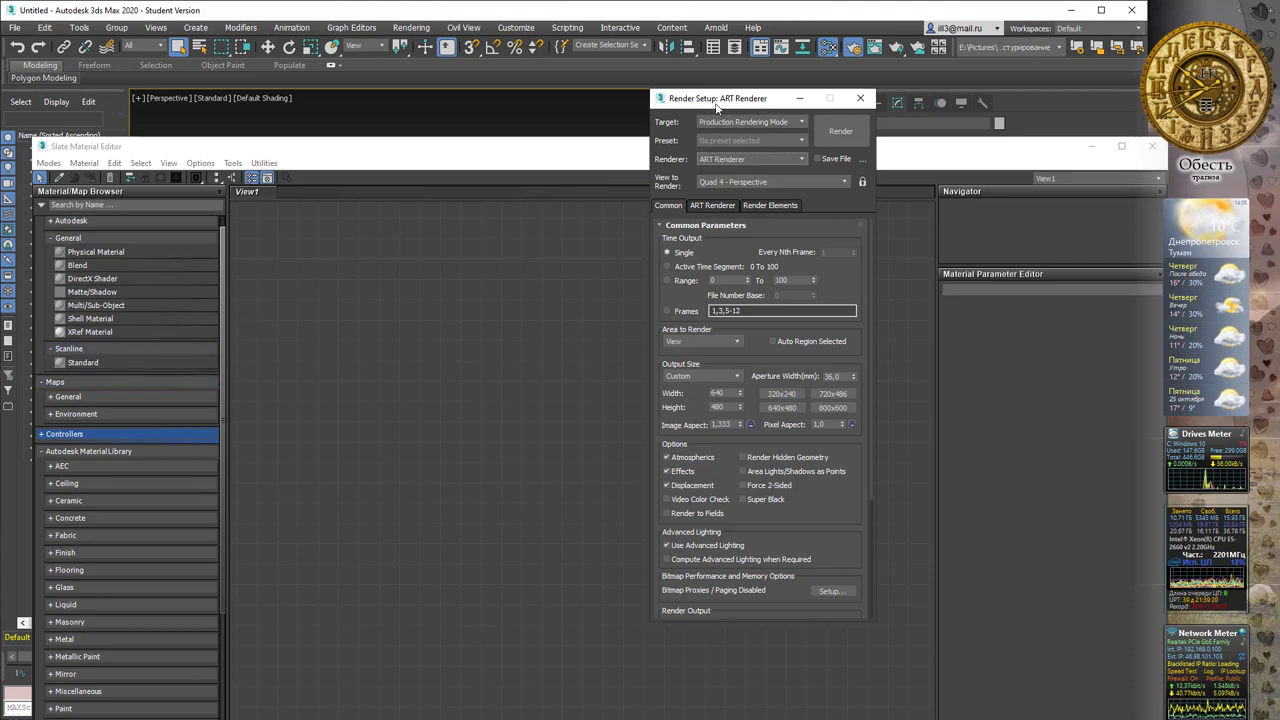
{"action": "left_click", "coordinate": [777, 158]}
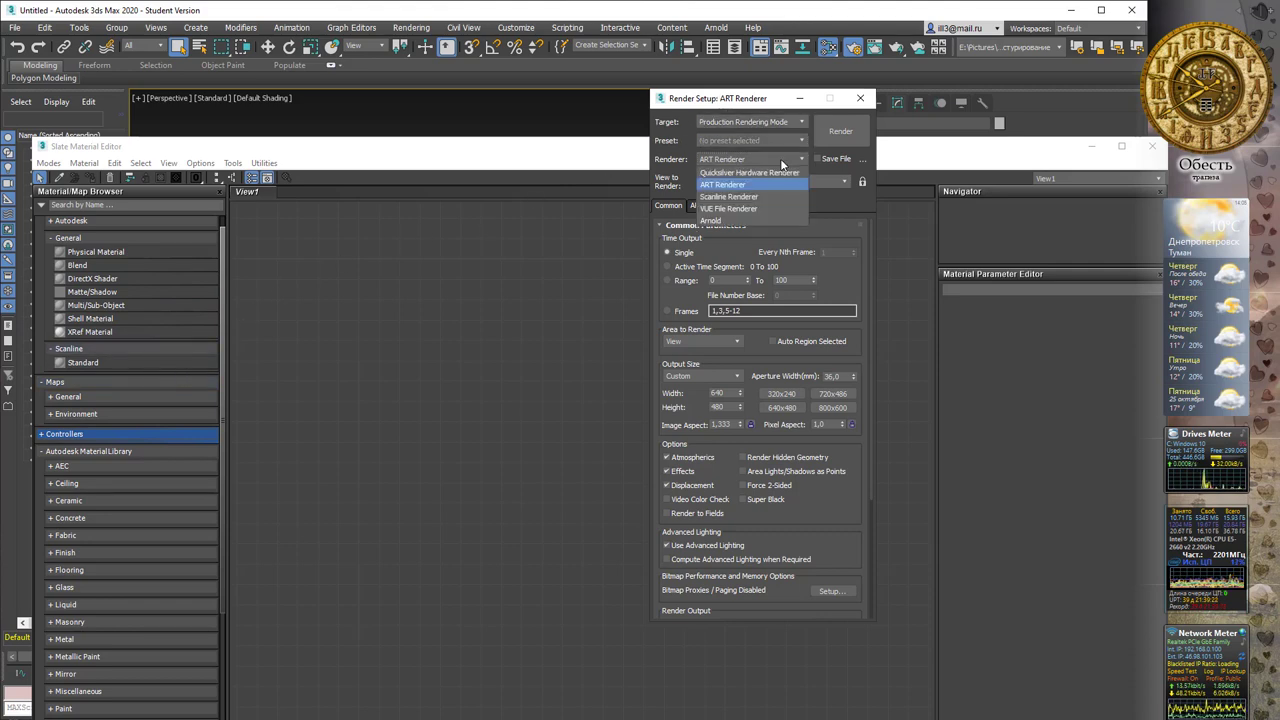
{"action": "left_click", "coordinate": [780, 158]}
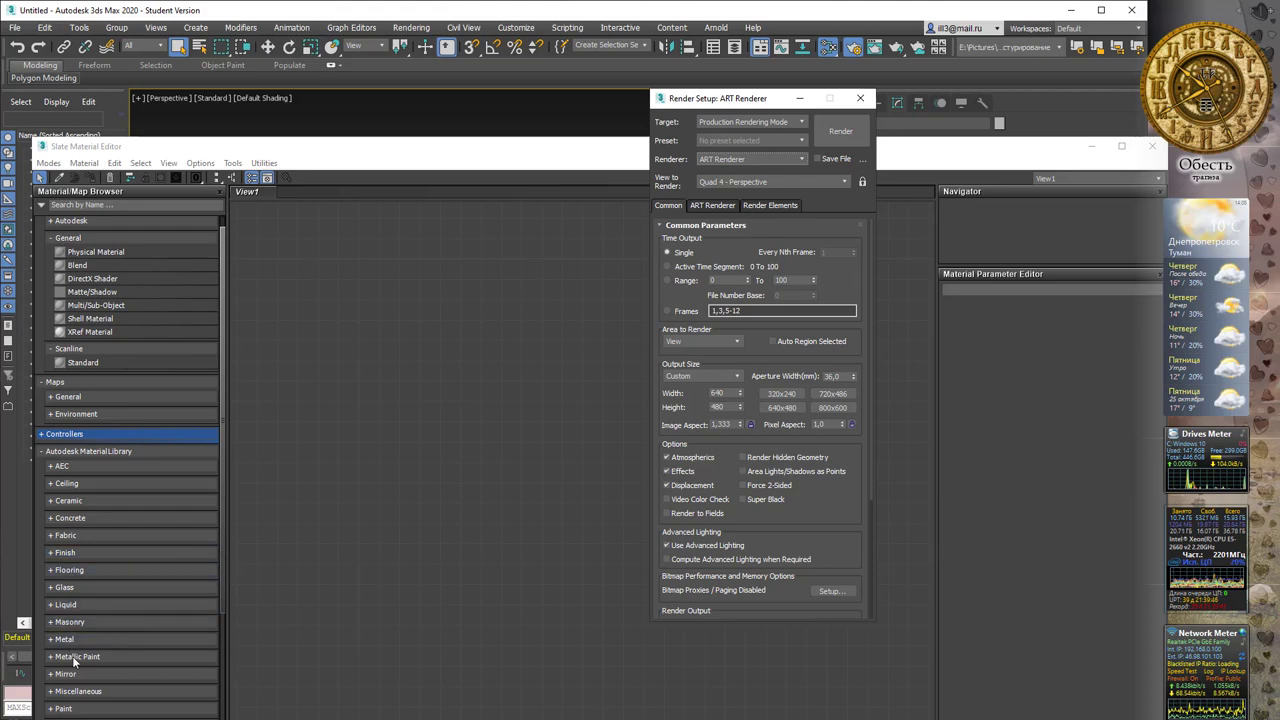
{"action": "left_click", "coordinate": [96, 467]}
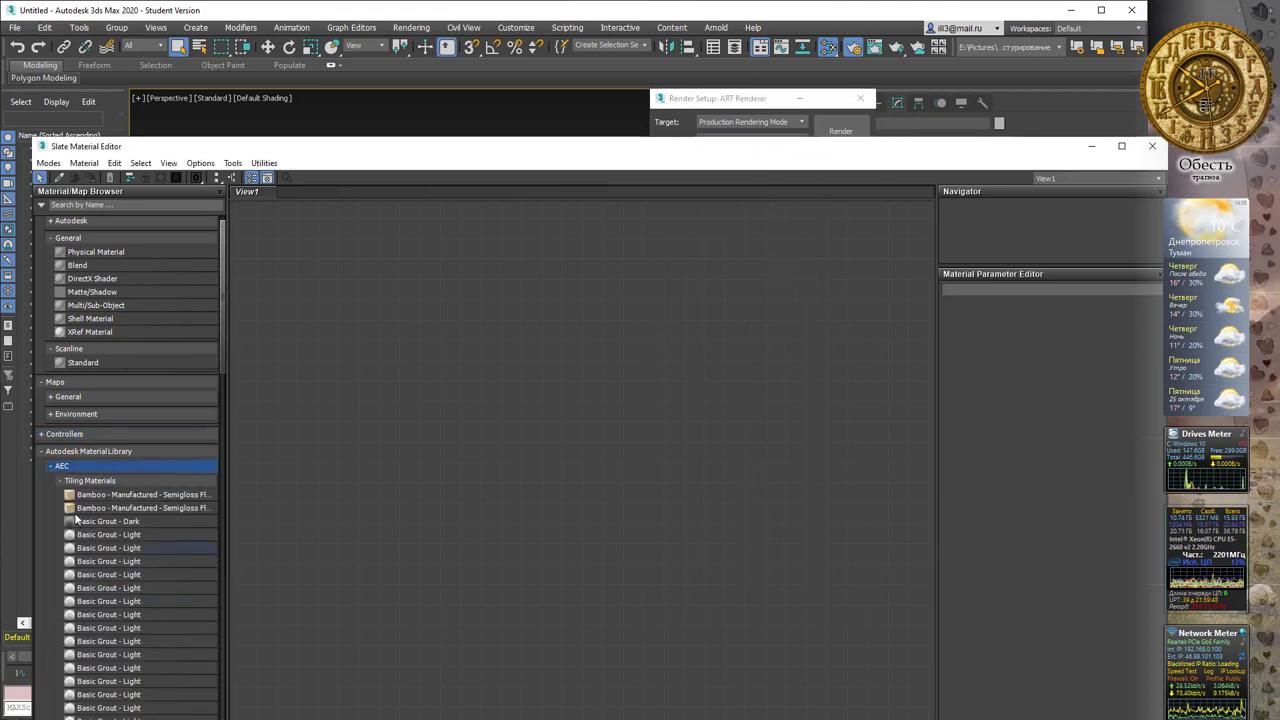
Collapse AEC, set the renderer to Scanline Renderer, close Render Setup and refill the screen
{"action": "left_click", "coordinate": [52, 468]}
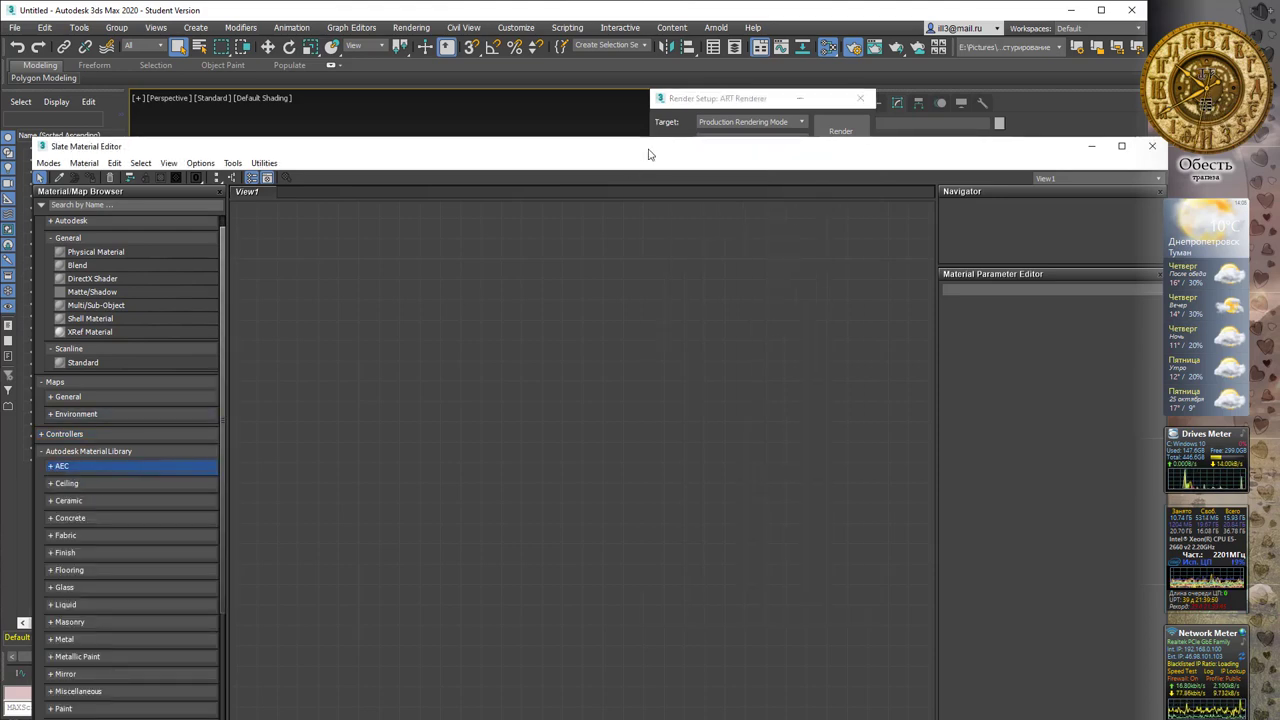
{"action": "left_click", "coordinate": [725, 98]}
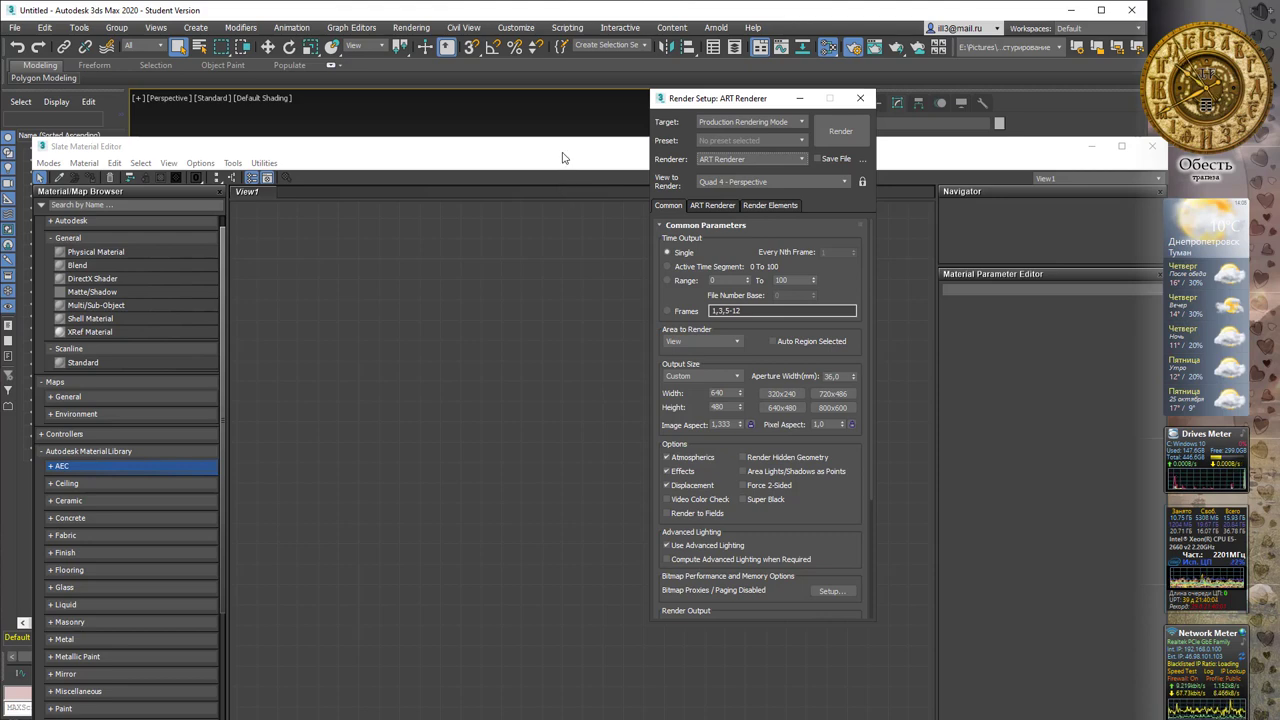
{"action": "left_click", "coordinate": [789, 159]}
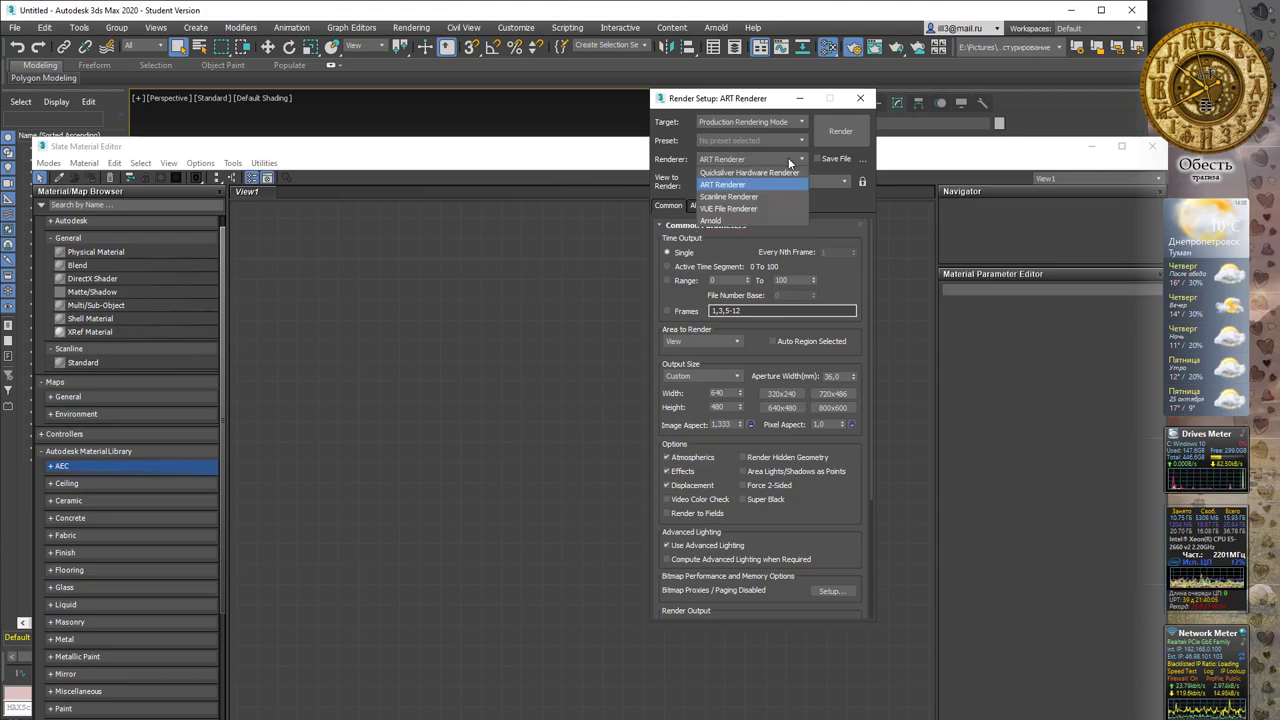
{"action": "left_click", "coordinate": [748, 197]}
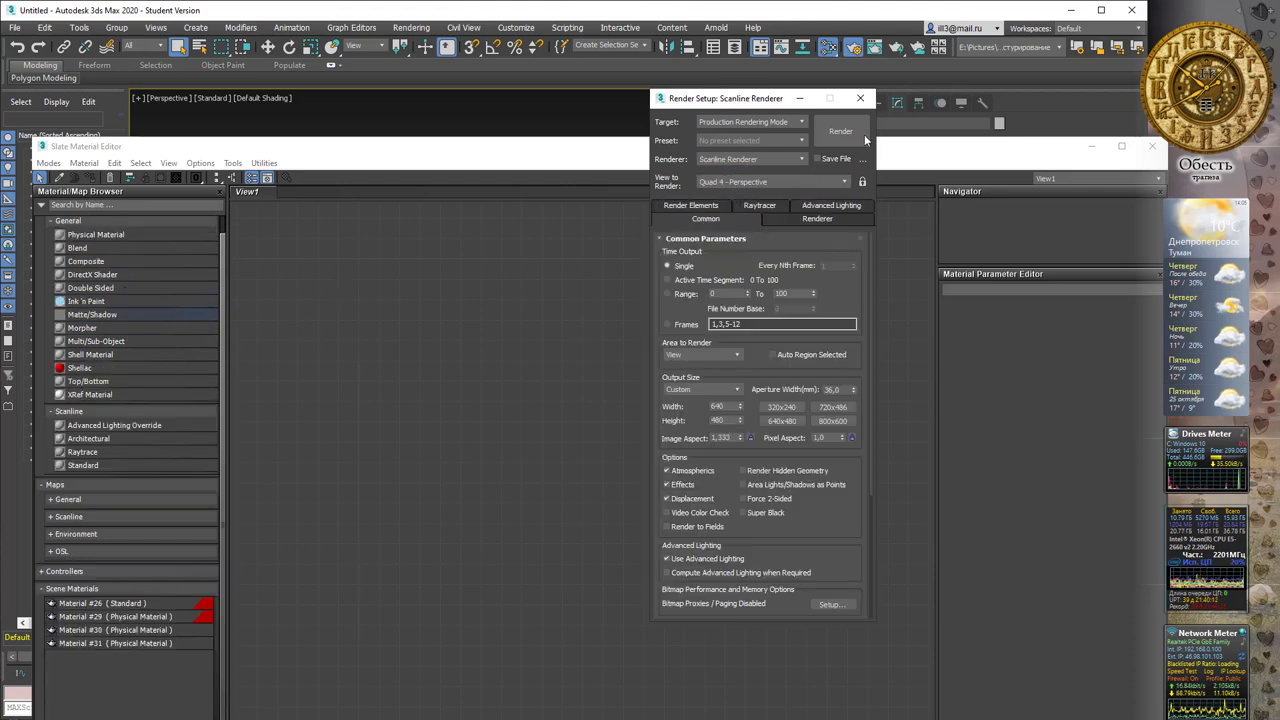
{"action": "left_click", "coordinate": [863, 99]}
{"action": "left_click_drag", "start_coordinate": [677, 148], "coordinate": [629, 18]}
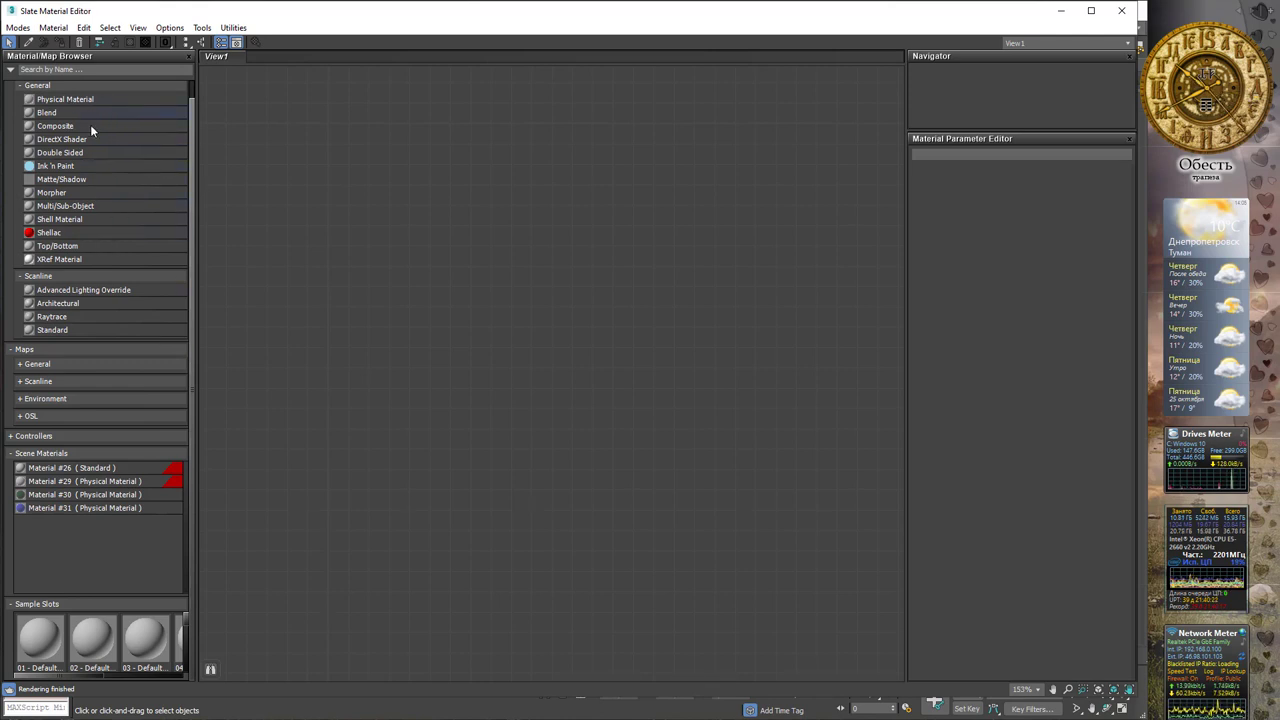
Collapse General materials and hide the Materials and Maps groups from the browser
{"action": "left_click", "coordinate": [37, 85]}
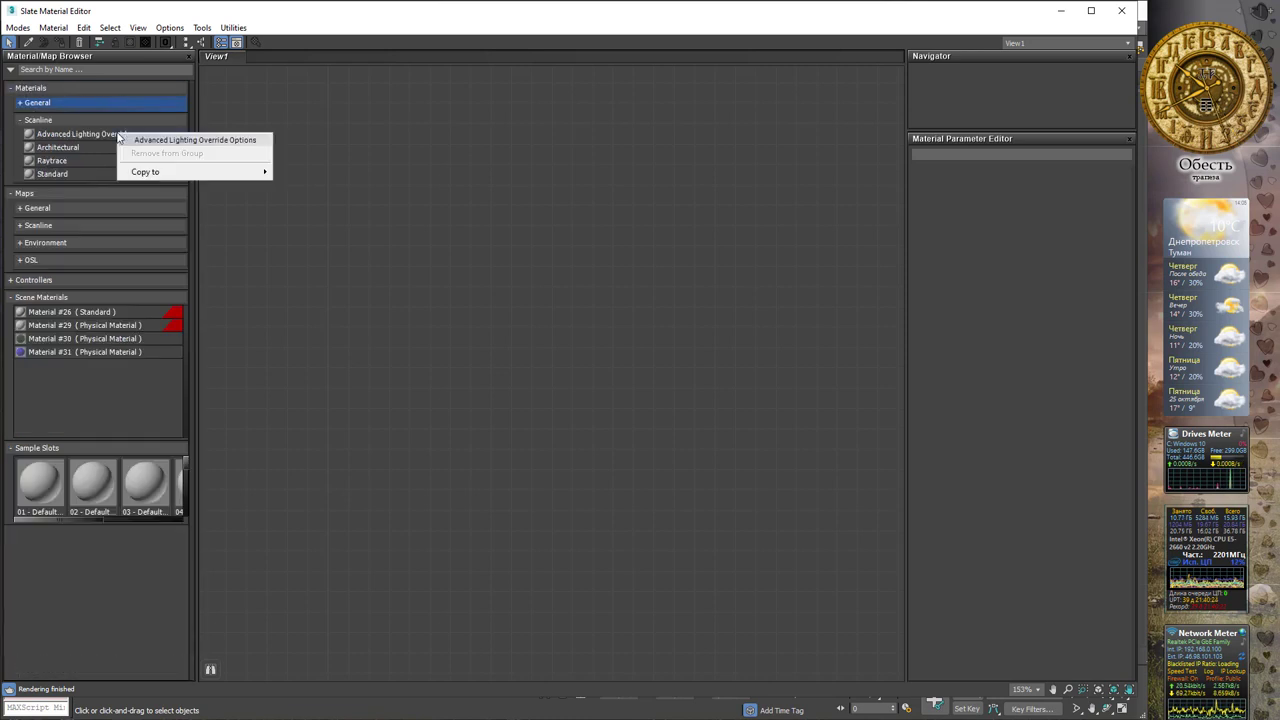
{"action": "right_click", "coordinate": [102, 71]}
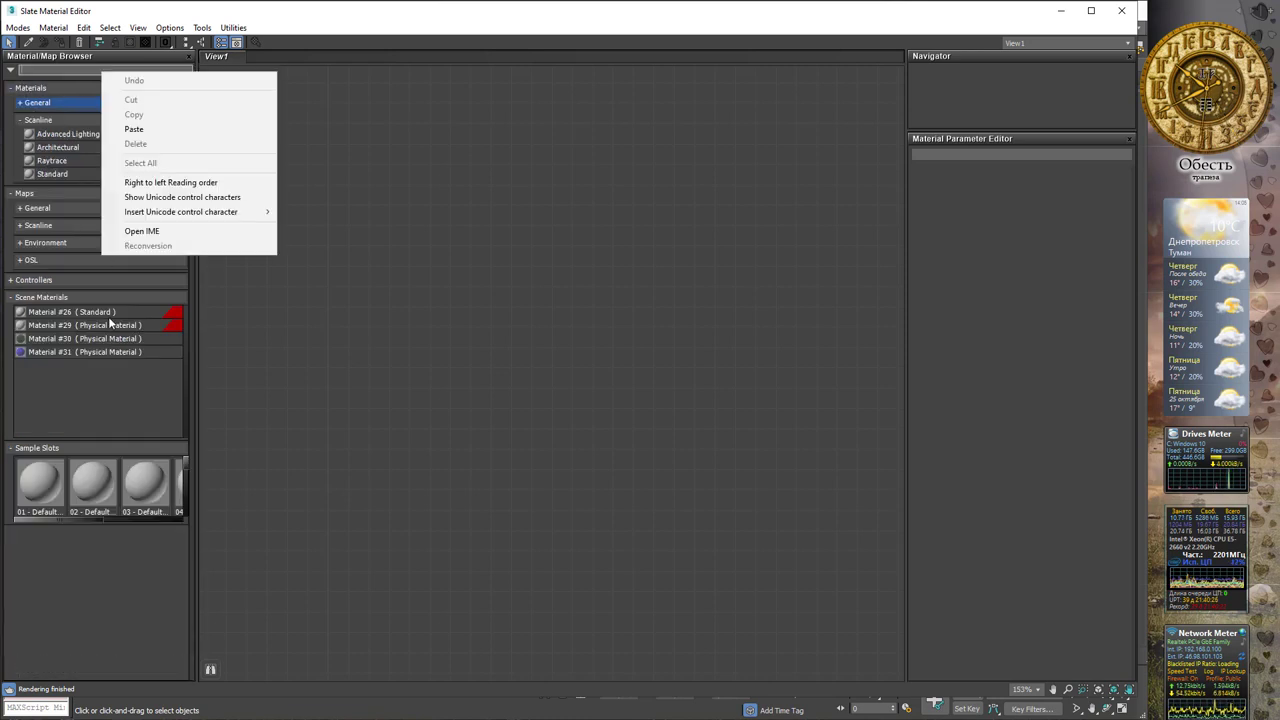
{"action": "right_click", "coordinate": [86, 563]}
{"action": "right_click", "coordinate": [63, 605]}
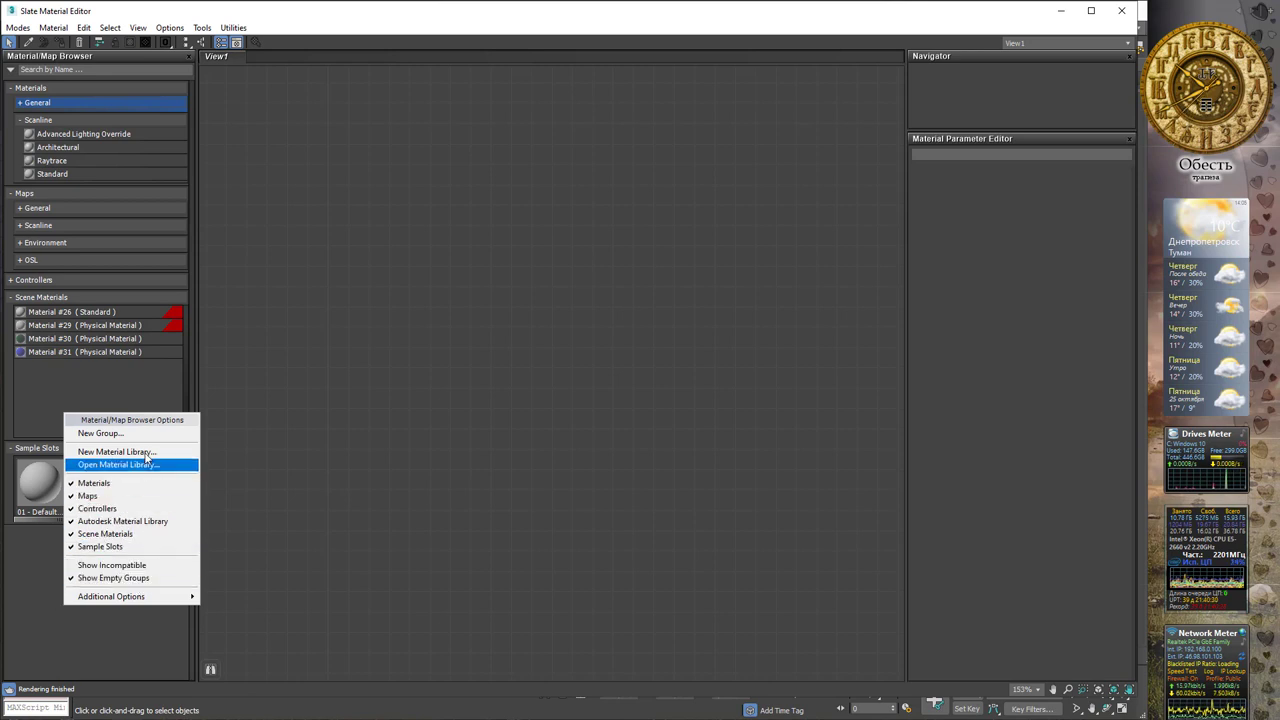
{"action": "left_click", "coordinate": [27, 587]}
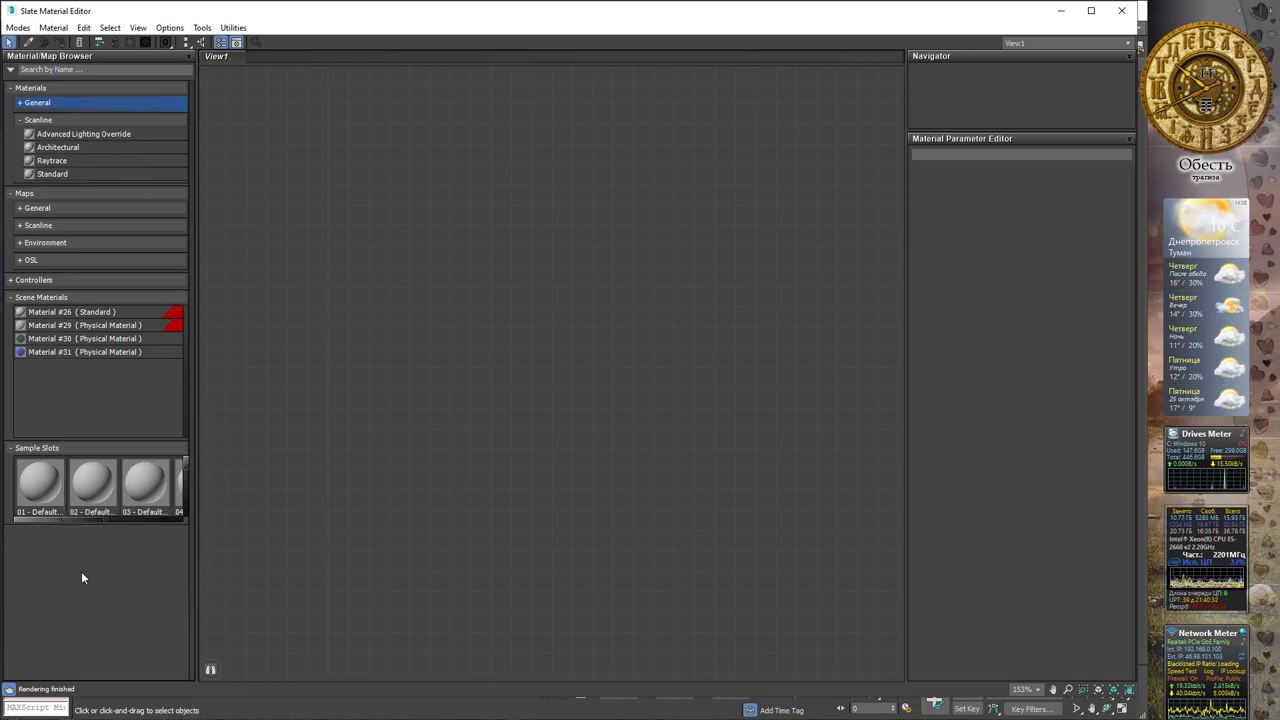
{"action": "right_click", "coordinate": [81, 571]}
{"action": "right_click", "coordinate": [86, 546]}
{"action": "right_click", "coordinate": [63, 534]}
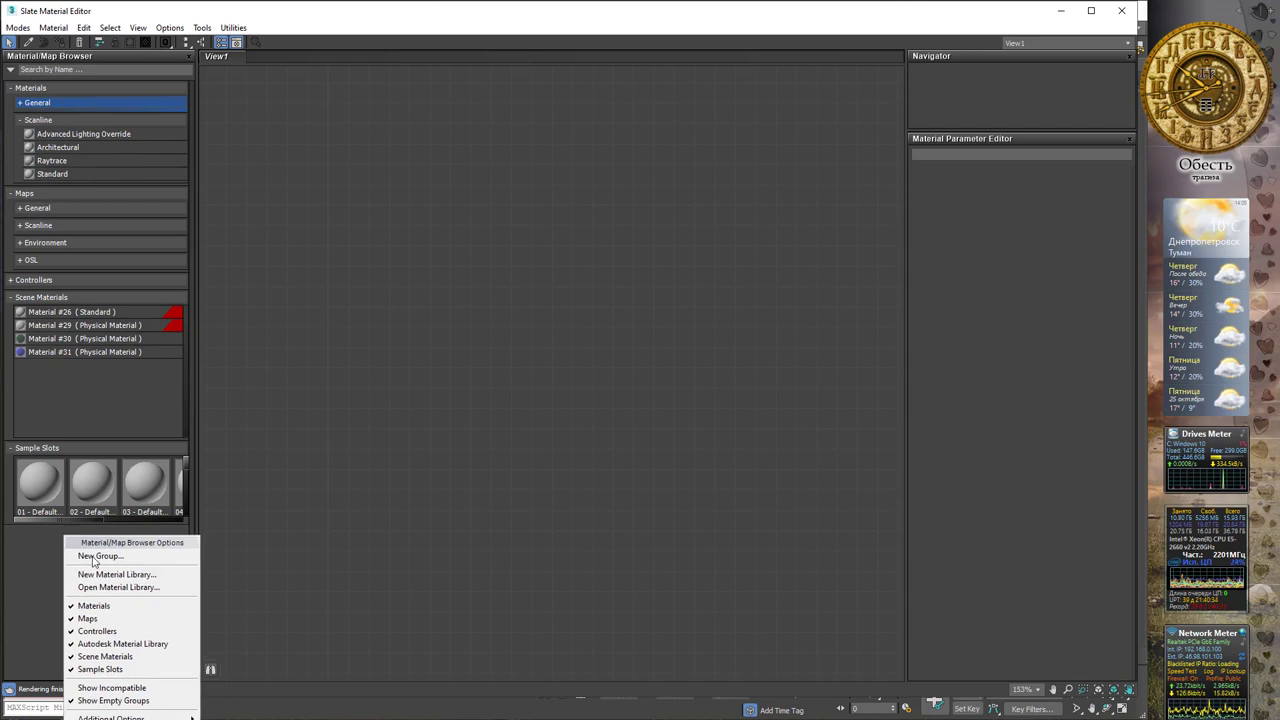
{"action": "left_click", "coordinate": [100, 604]}
{"action": "right_click", "coordinate": [77, 562]}
{"action": "left_click", "coordinate": [100, 644]}
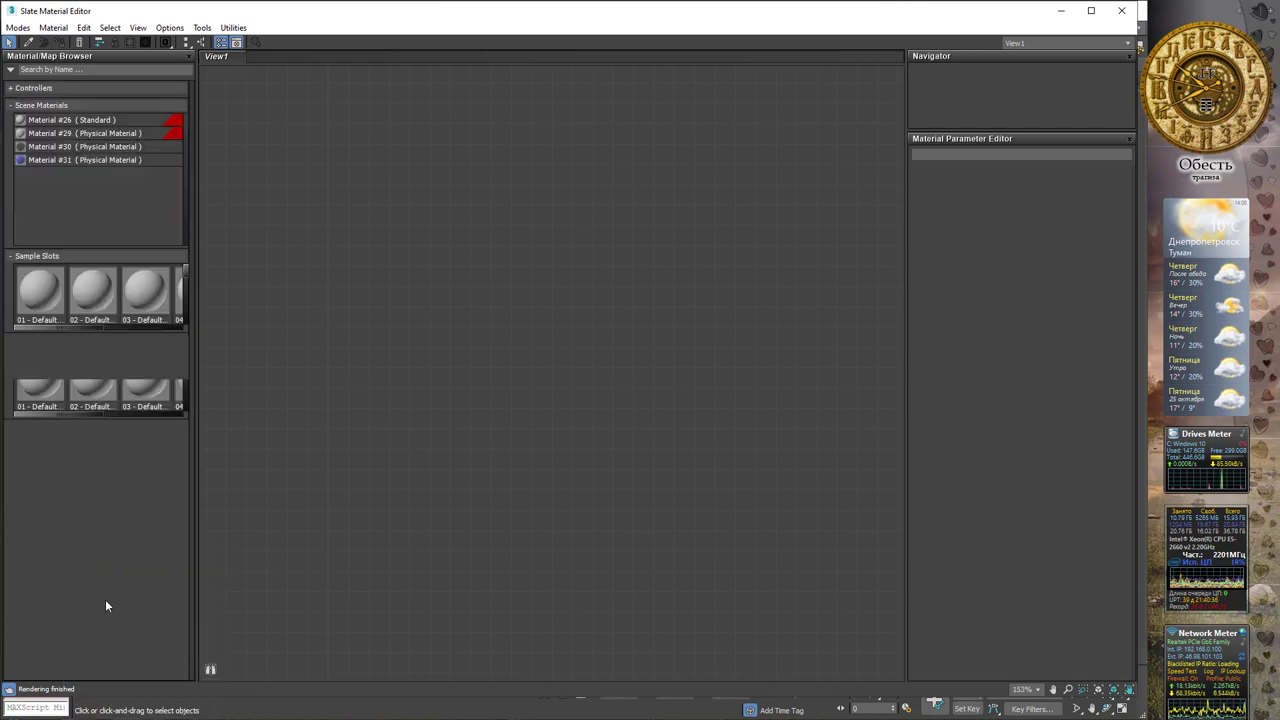
Hide the Controllers, Autodesk Material Library, Scene Materials and Sample Slots groups
{"action": "right_click", "coordinate": [85, 368]}
{"action": "left_click", "coordinate": [165, 466]}
{"action": "right_click", "coordinate": [98, 369]}
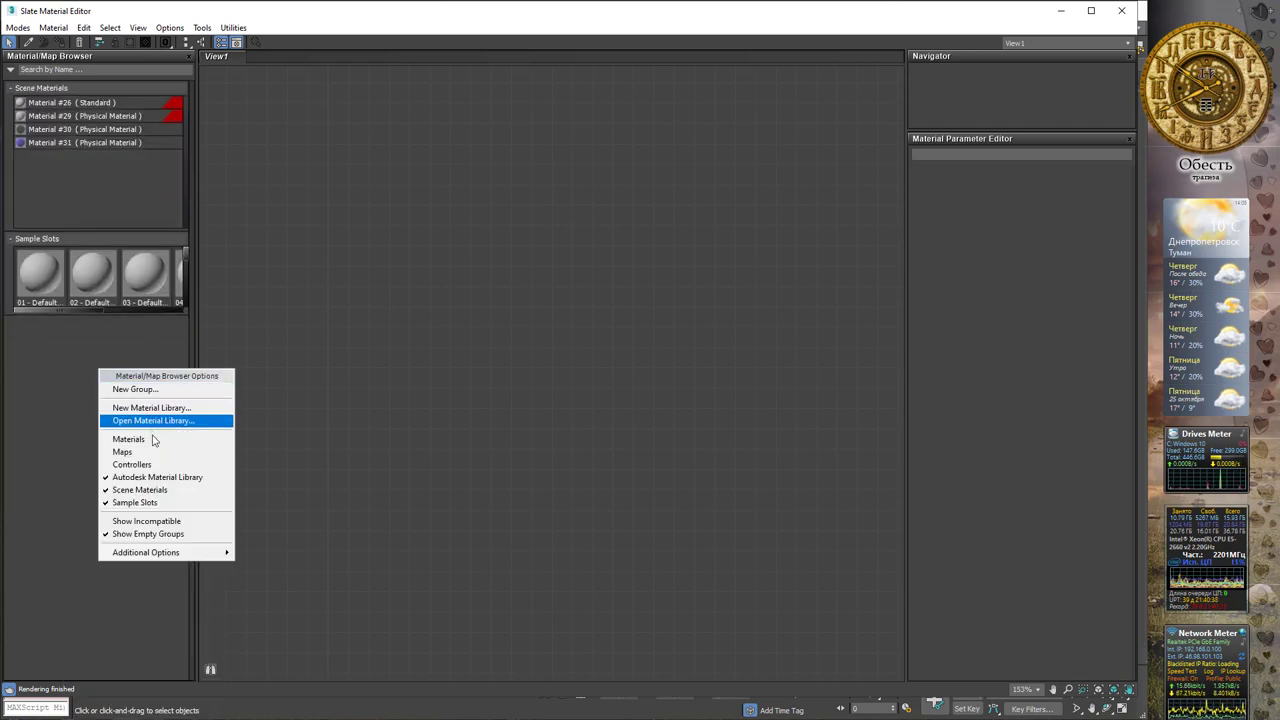
{"action": "left_click", "coordinate": [150, 466]}
{"action": "right_click", "coordinate": [100, 356]}
{"action": "left_click", "coordinate": [138, 476]}
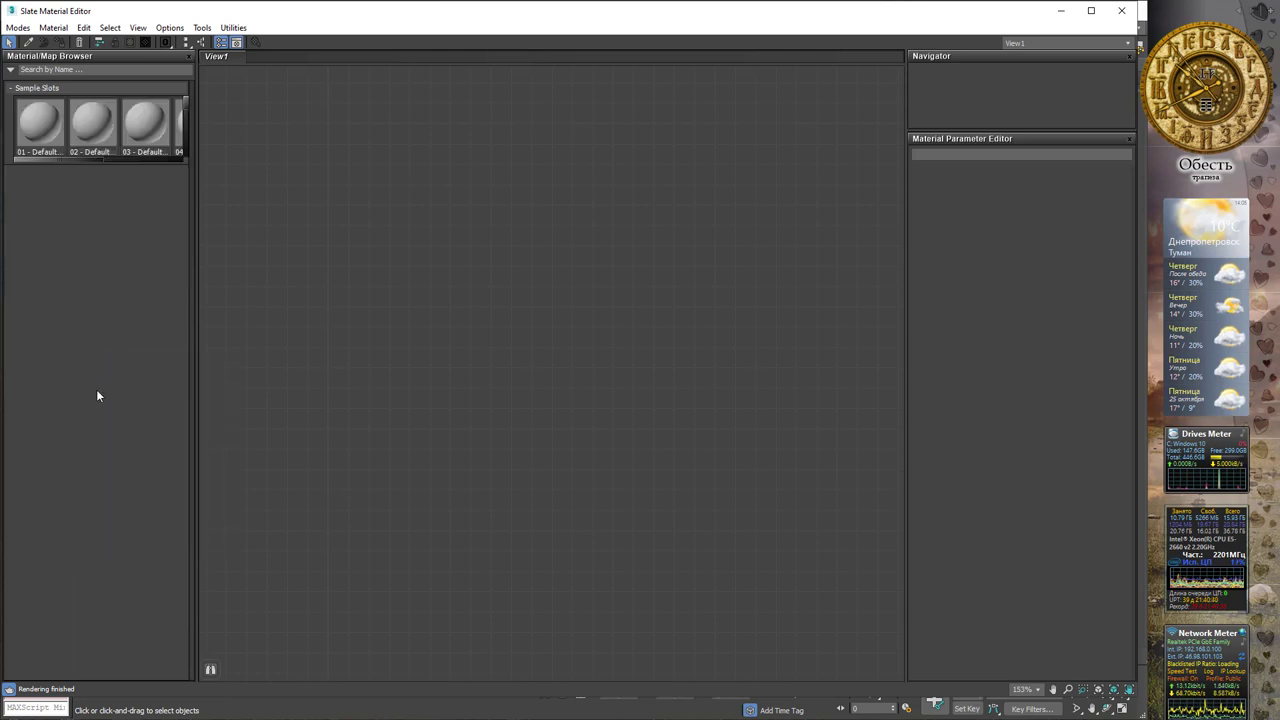
{"action": "right_click", "coordinate": [97, 387]}
{"action": "left_click", "coordinate": [149, 520]}
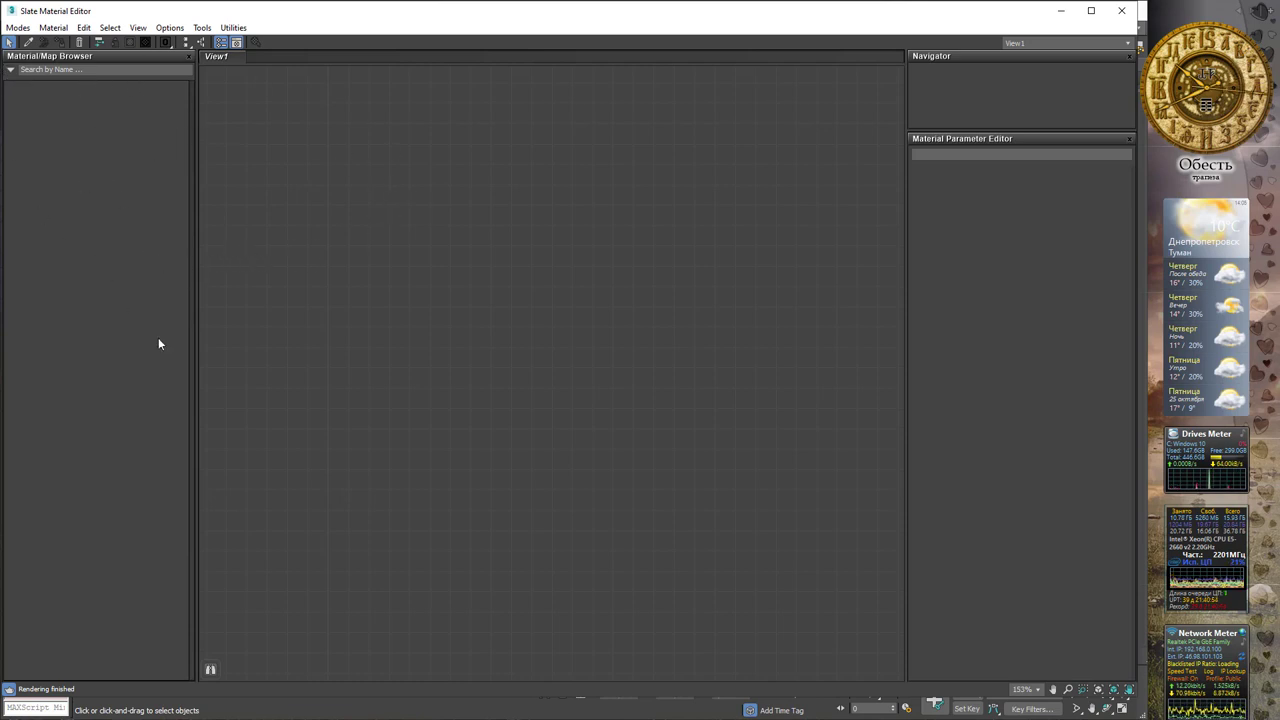
Show the Sample Slots, Scene Materials and Autodesk Material Library groups in the browser again
{"action": "right_click", "coordinate": [80, 319]}
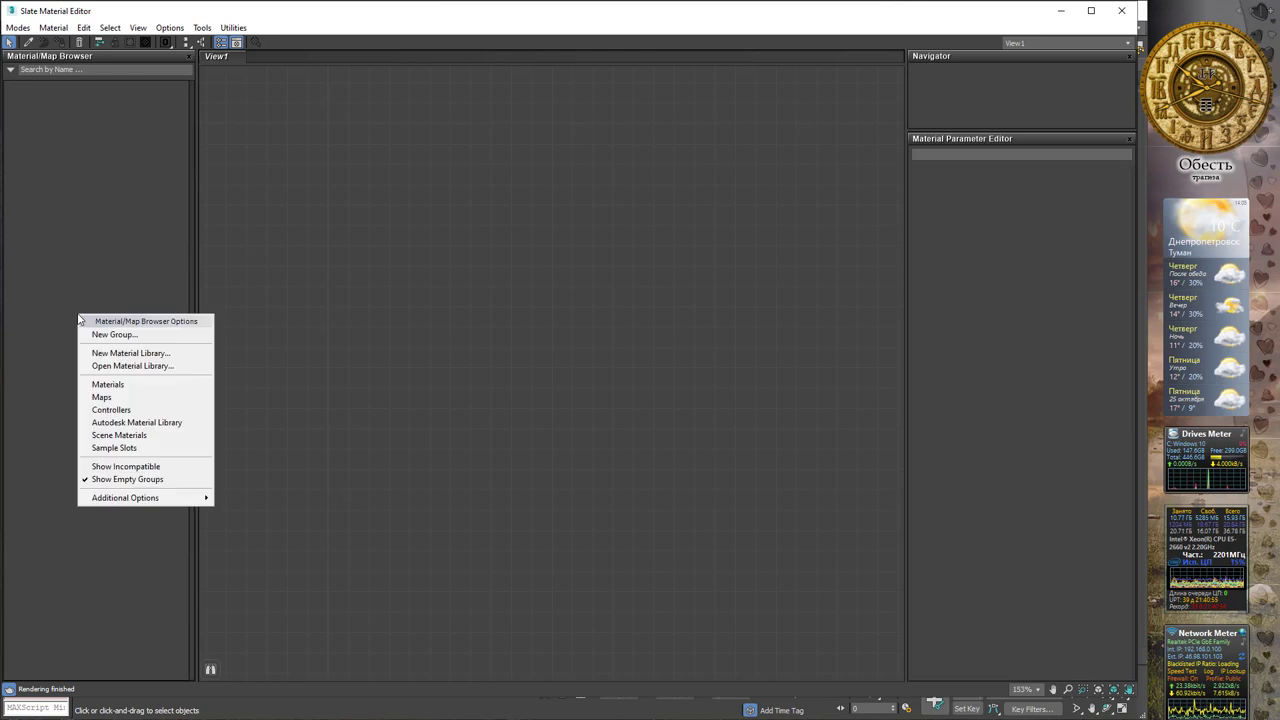
{"action": "left_click", "coordinate": [128, 453]}
{"action": "right_click", "coordinate": [67, 222]}
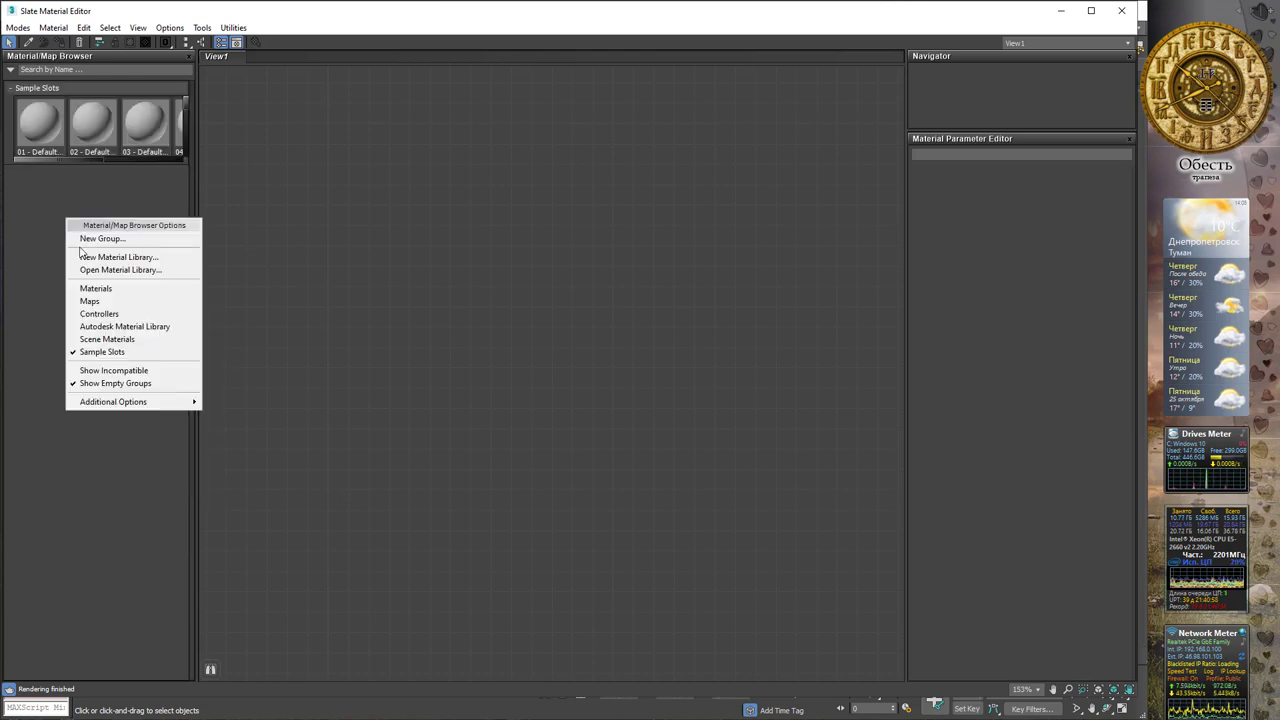
{"action": "left_click", "coordinate": [100, 339]}
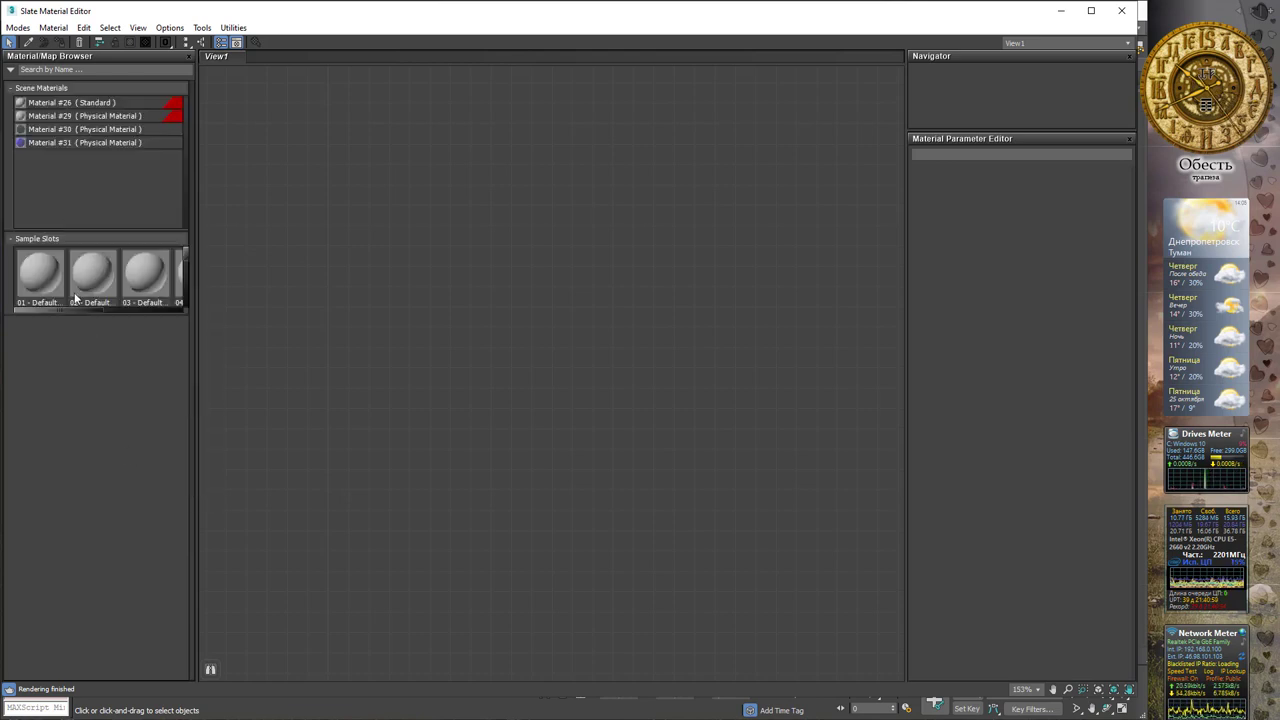
{"action": "right_click", "coordinate": [66, 374]}
{"action": "left_click", "coordinate": [123, 481]}
Show the Controllers, Maps and Materials groups, then close the browser options menu
{"action": "right_click", "coordinate": [74, 434]}
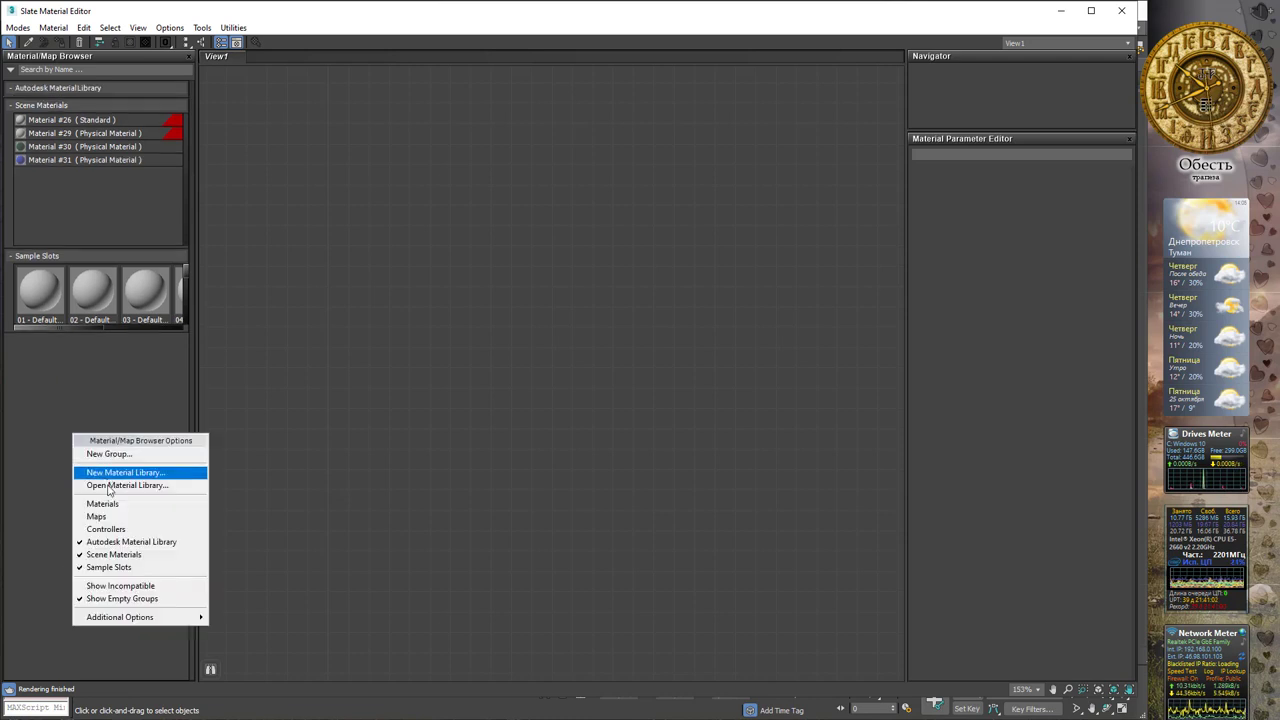
{"action": "left_click", "coordinate": [110, 531]}
{"action": "right_click", "coordinate": [80, 475]}
{"action": "left_click", "coordinate": [104, 549]}
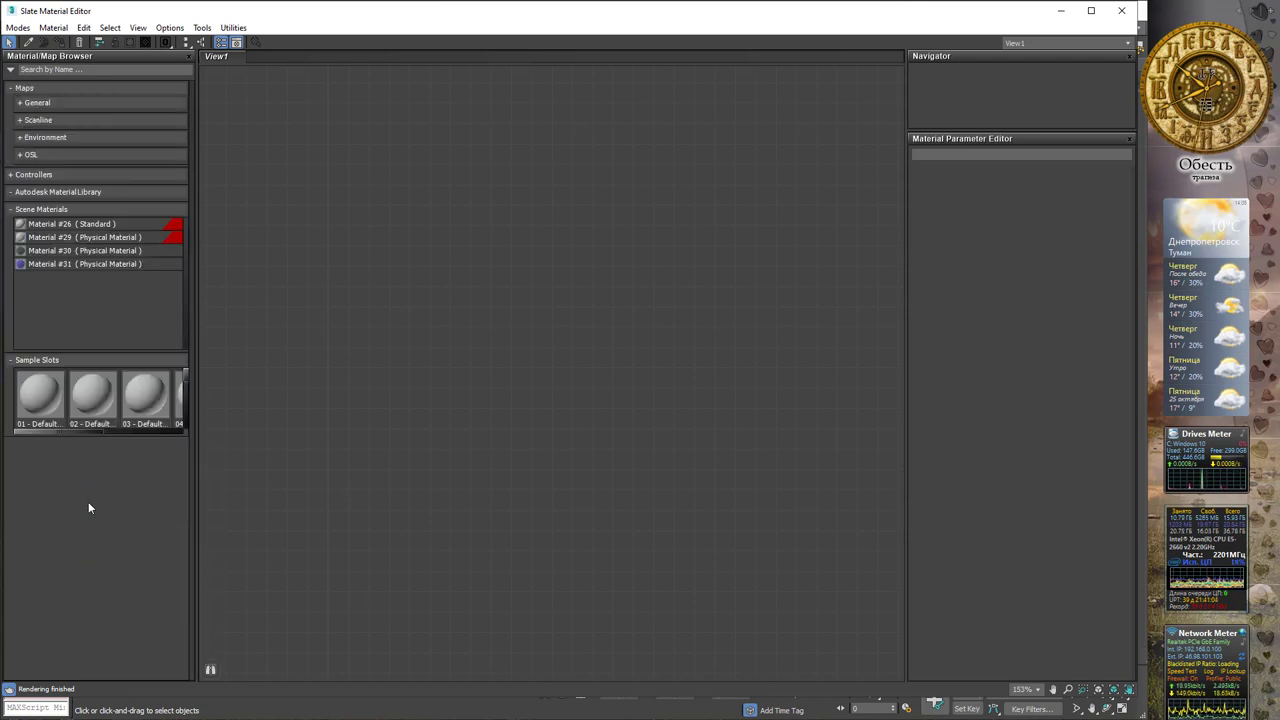
{"action": "right_click", "coordinate": [88, 501]}
{"action": "left_click", "coordinate": [110, 543]}
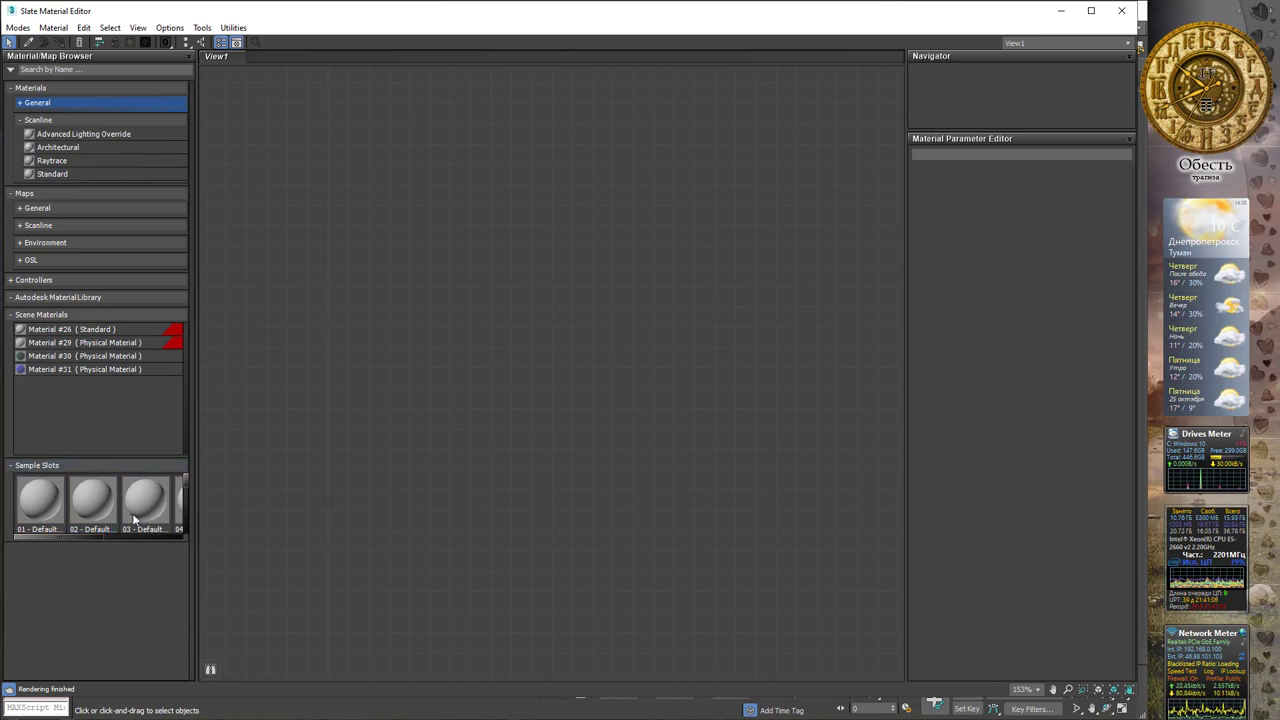
{"action": "right_click", "coordinate": [69, 606]}
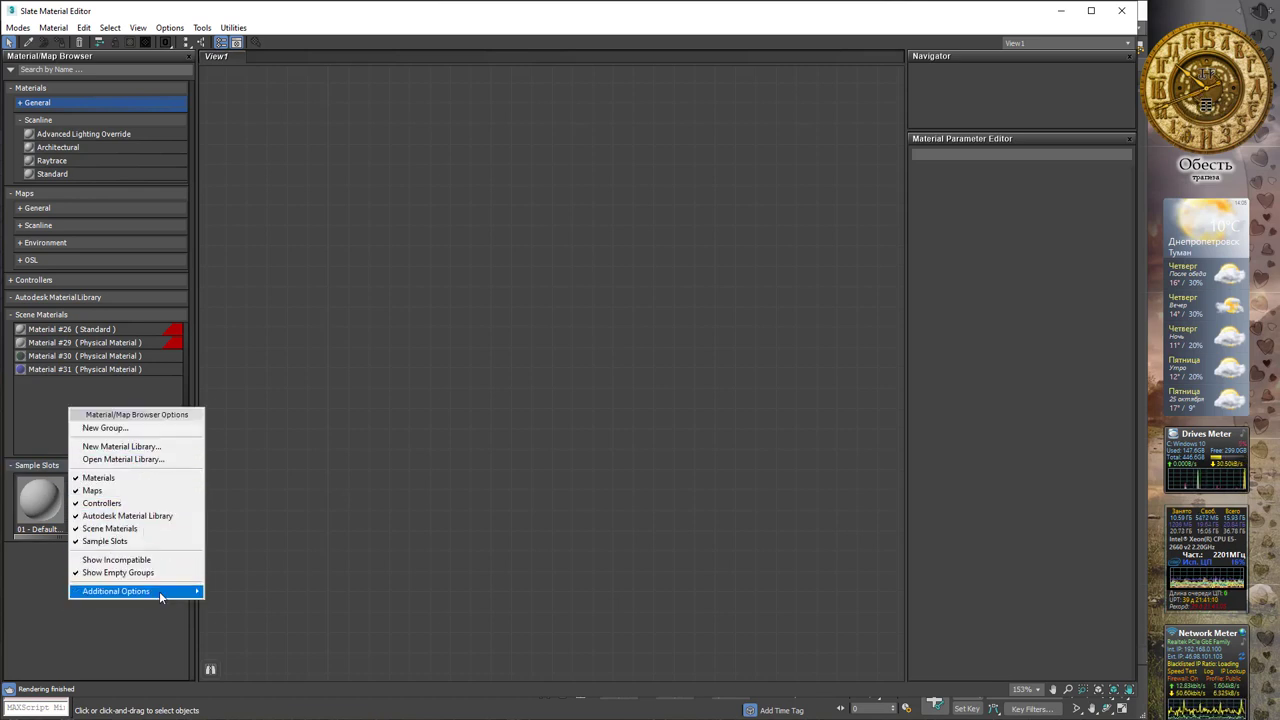
{"action": "mouse_move", "coordinate": [116, 591]}
{"action": "left_click", "coordinate": [140, 622]}
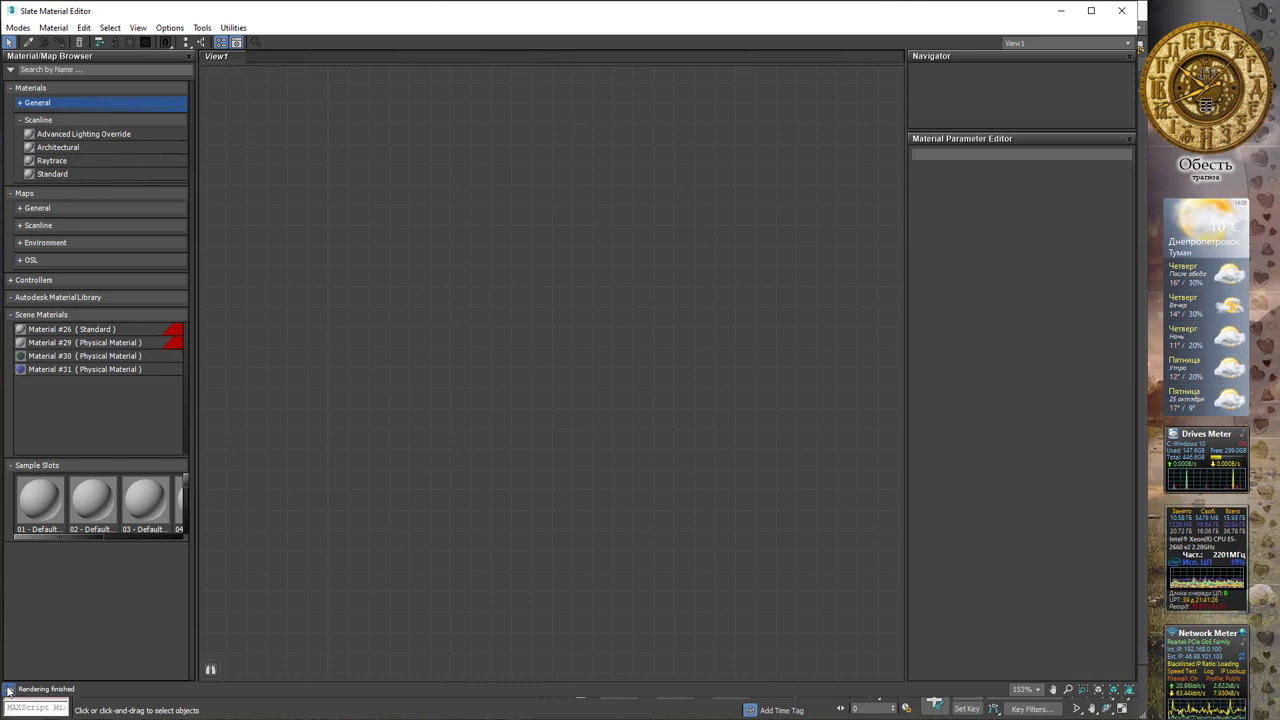
Place a Standard material node, Material #33, and give it a blue diffuse colour
{"action": "left_click", "coordinate": [9, 690]}
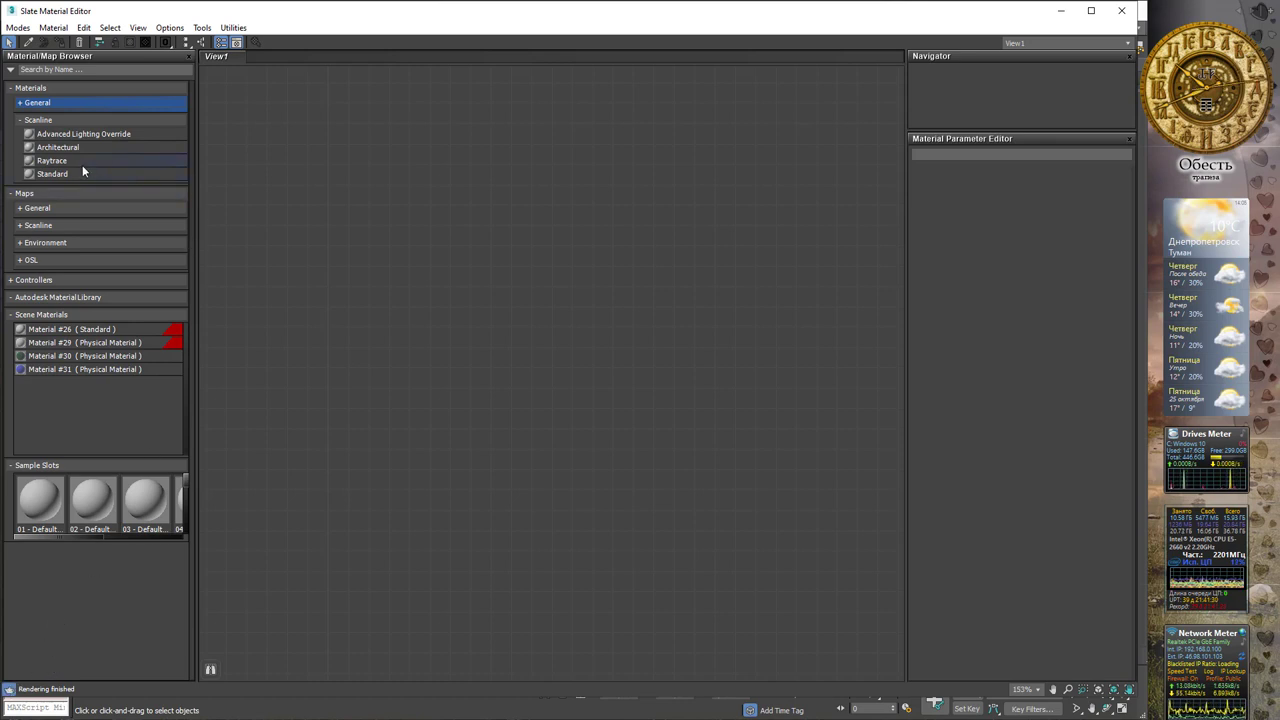
{"action": "left_click", "coordinate": [40, 178]}
{"action": "left_click_drag", "start_coordinate": [377, 196], "coordinate": [380, 196]}
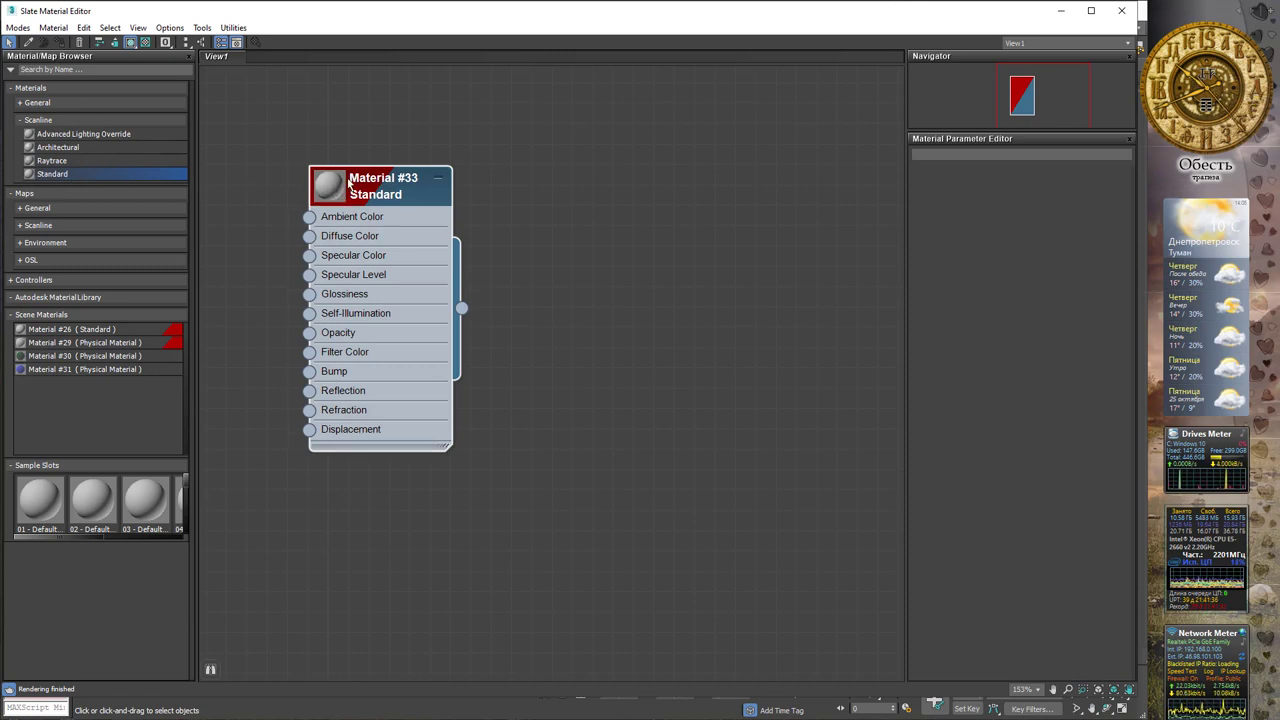
{"action": "double_click", "coordinate": [333, 190]}
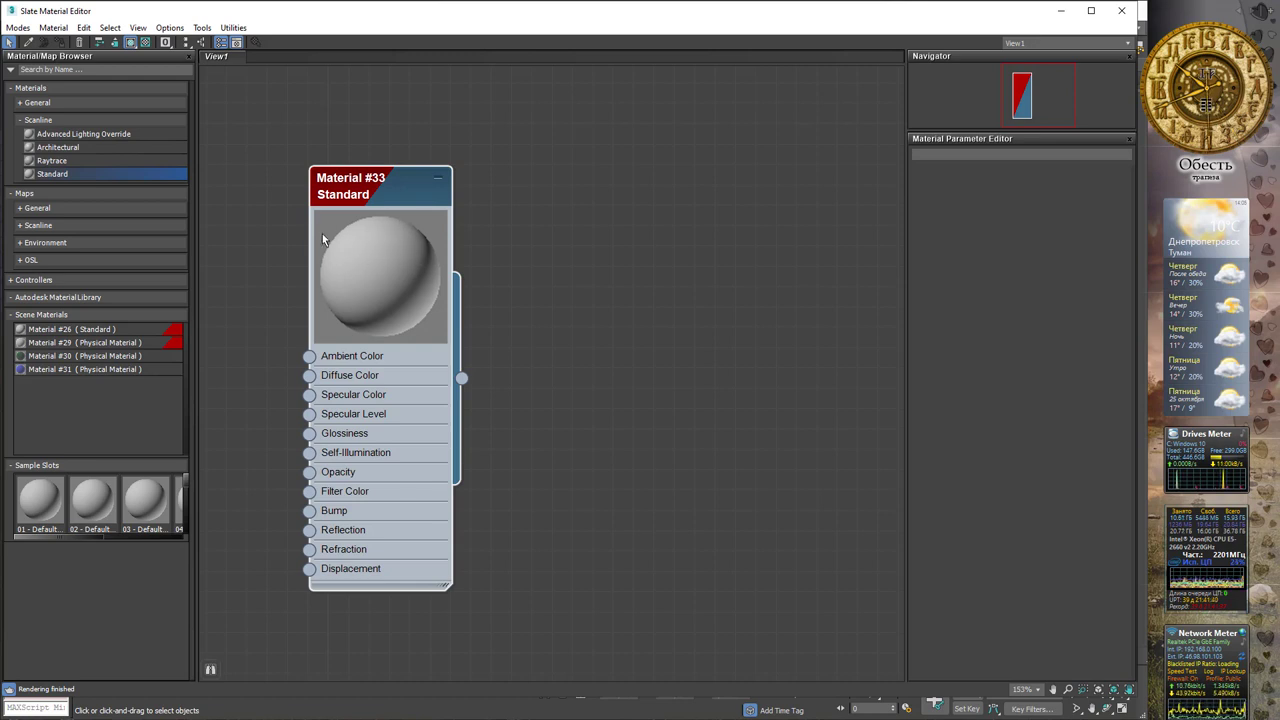
{"action": "double_click", "coordinate": [397, 196]}
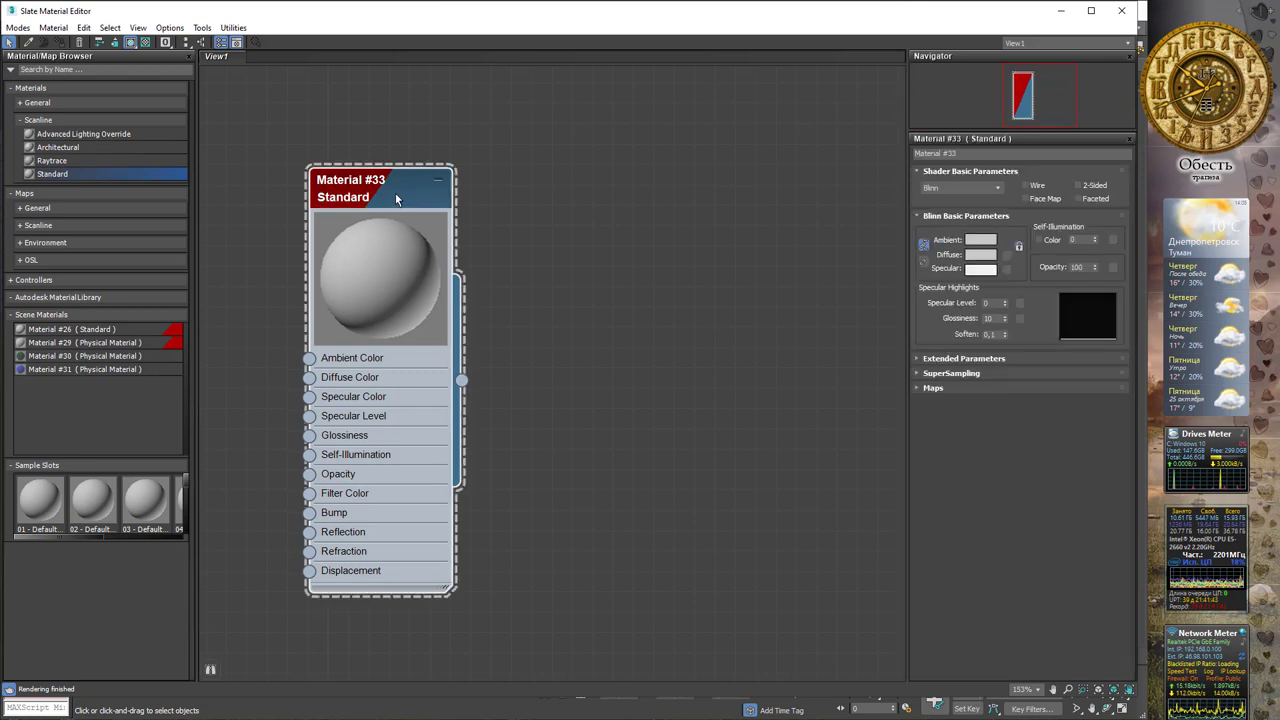
{"action": "left_click", "coordinate": [978, 255]}
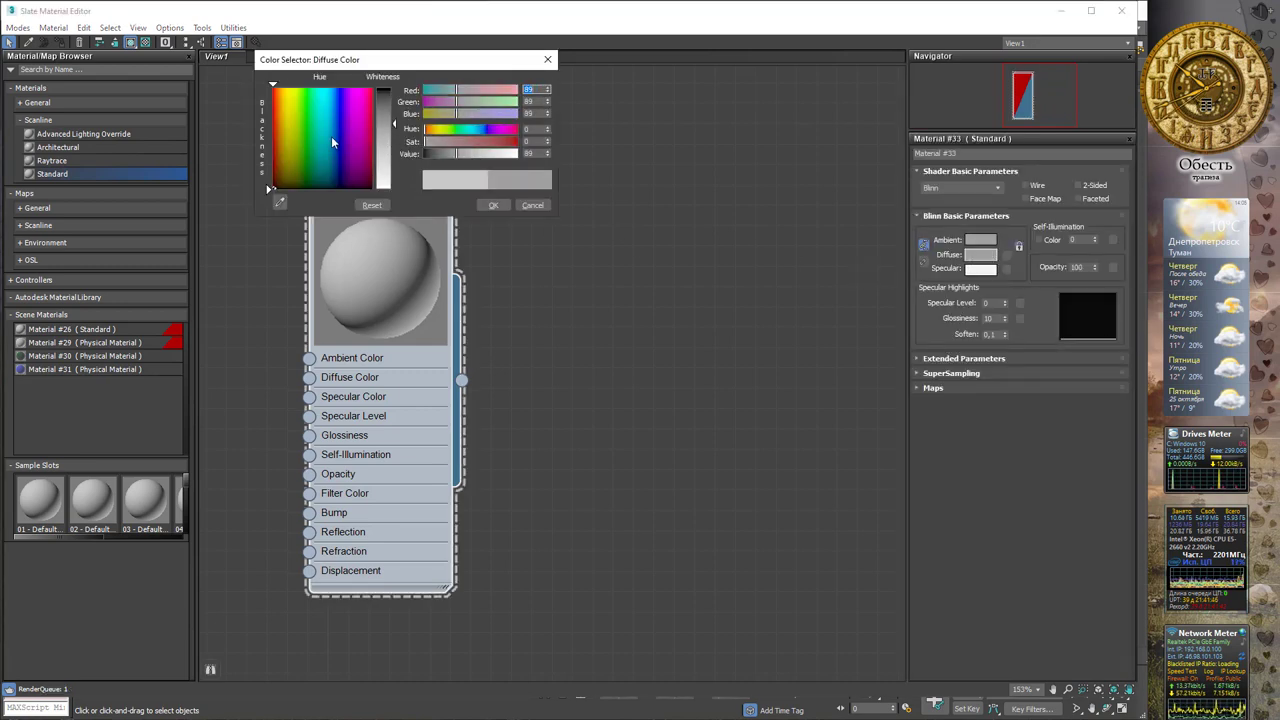
{"action": "left_click_drag", "start_coordinate": [329, 129], "coordinate": [352, 147]}
{"action": "left_click", "coordinate": [493, 205]}
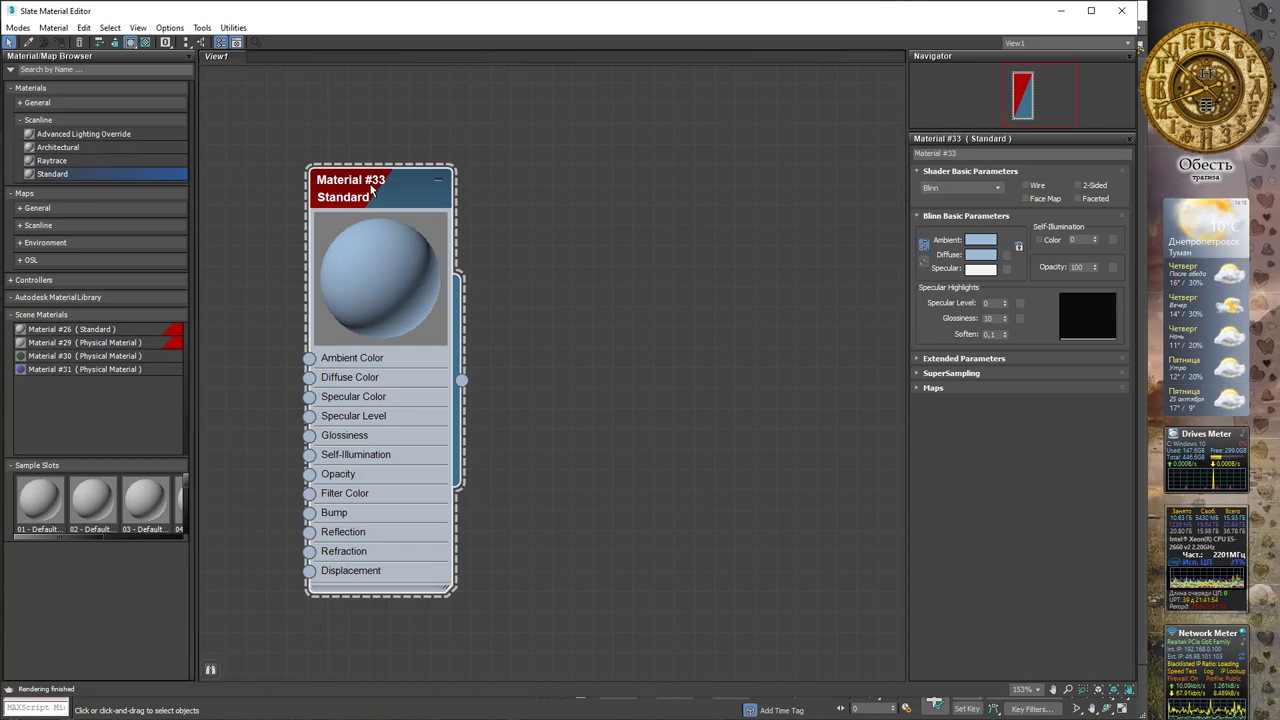
Replace Material #33 with a new Standard node, Material #34, with blue diffuse colour
{"action": "key", "text": "Delete"}
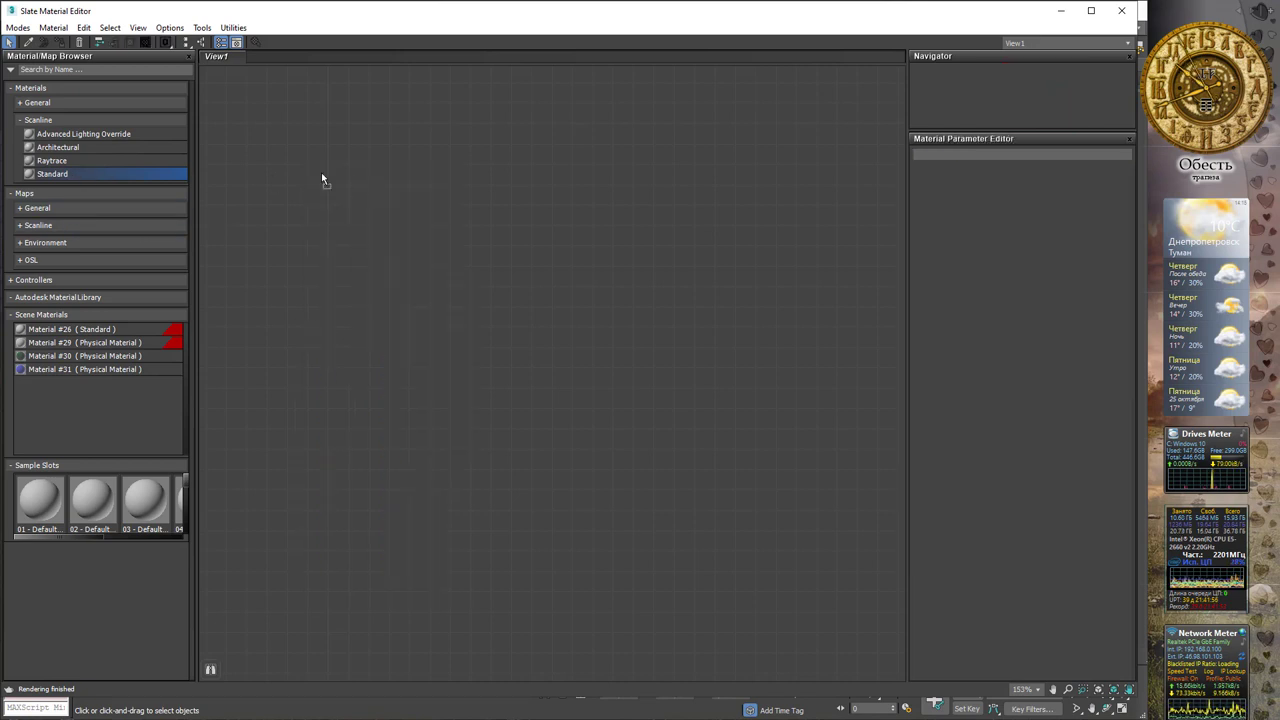
{"action": "mouse_move", "coordinate": [70, 184]}
{"action": "left_mouse_down"}
{"action": "mouse_move", "coordinate": [321, 172]}
{"action": "mouse_move", "coordinate": [440, 215]}
{"action": "left_mouse_up"}
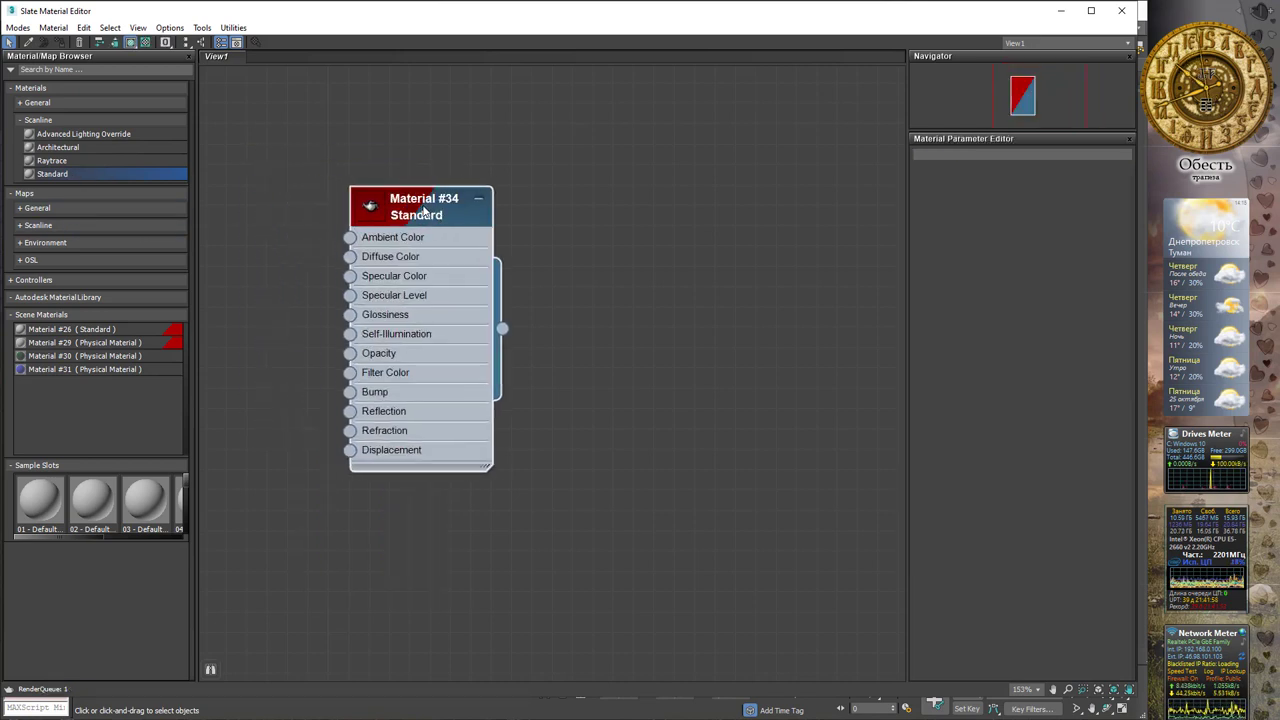
{"action": "double_click", "coordinate": [423, 210]}
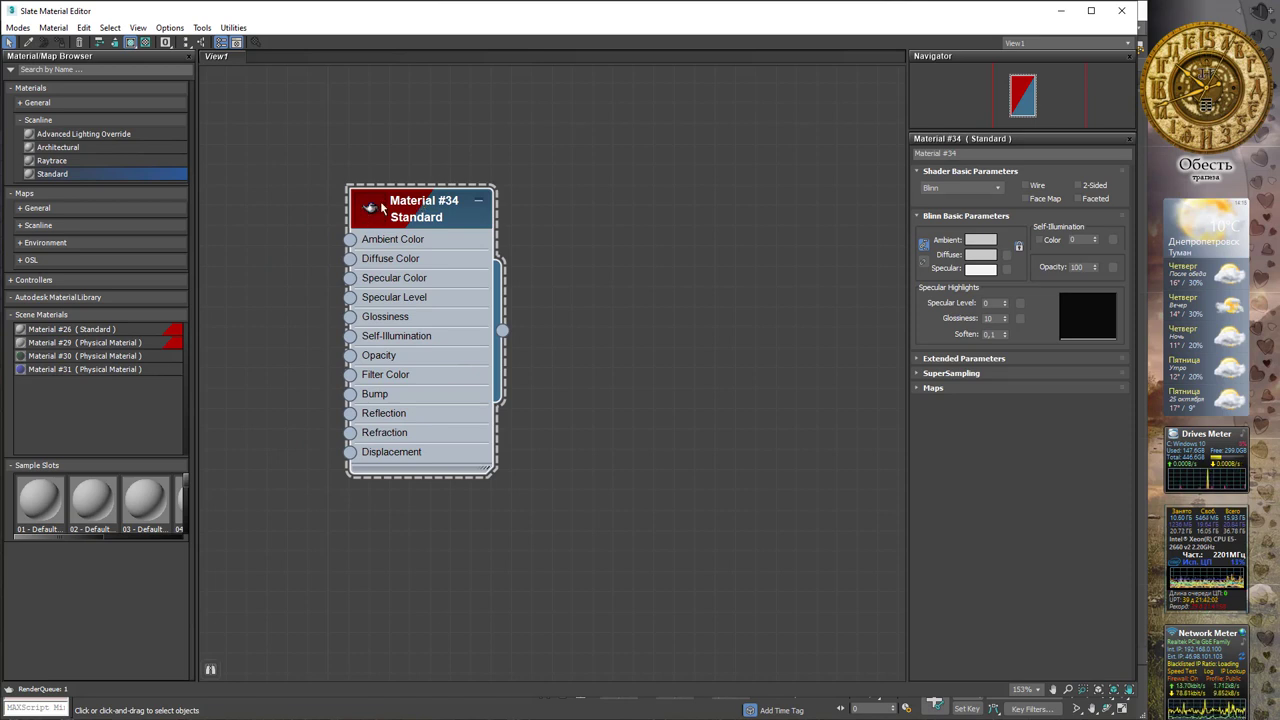
{"action": "left_click", "coordinate": [372, 210]}
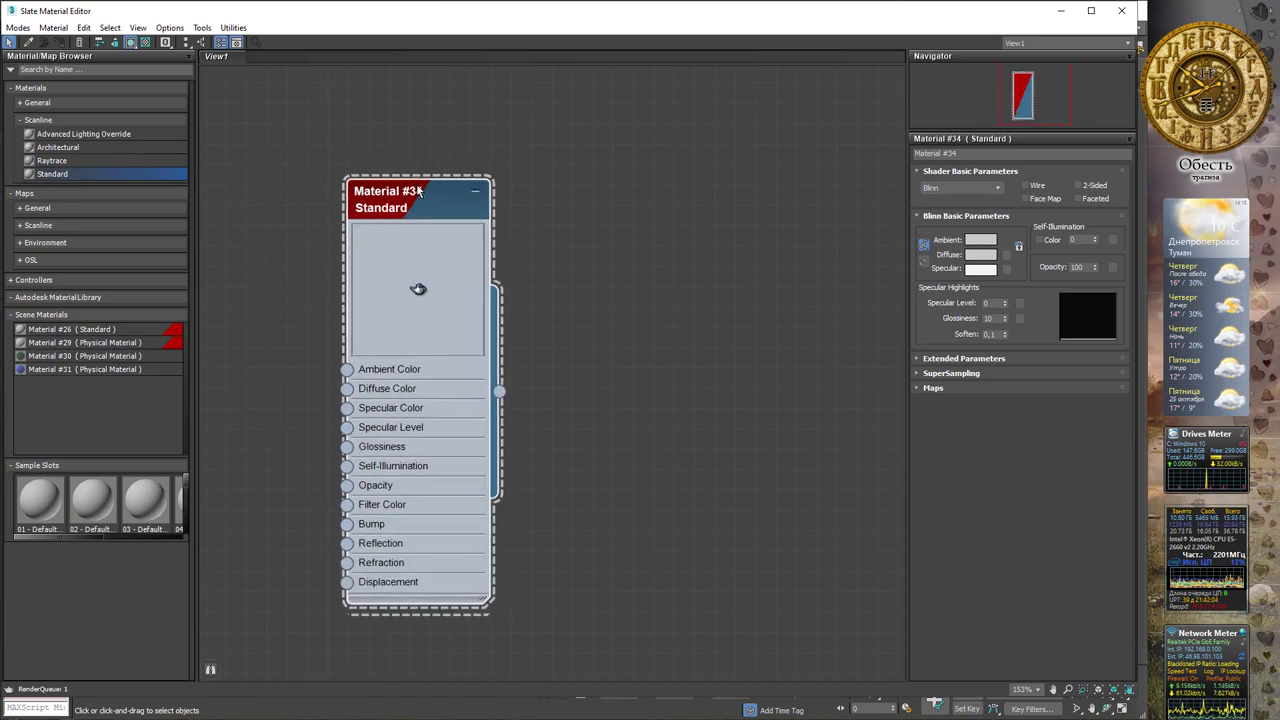
{"action": "middle_click_drag", "start_coordinate": [419, 237], "coordinate": [419, 197]}
{"action": "left_click", "coordinate": [980, 255]}
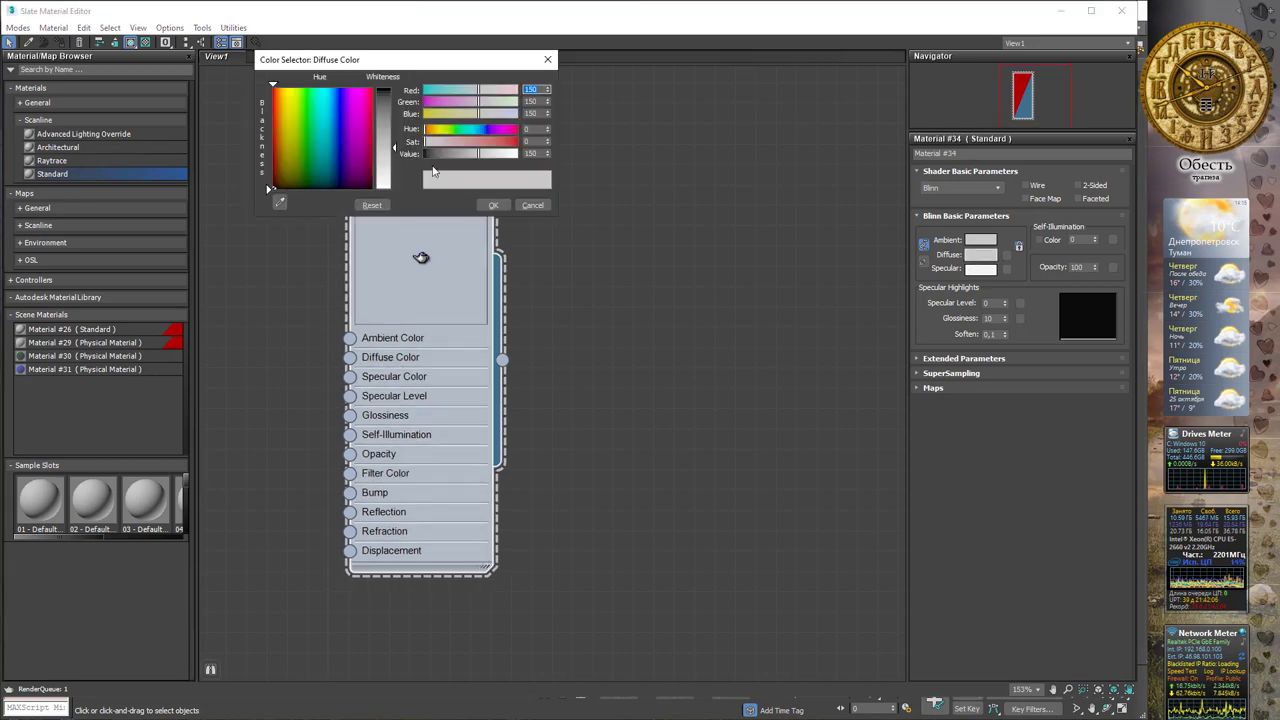
{"action": "left_click_drag", "start_coordinate": [330, 110], "coordinate": [329, 104]}
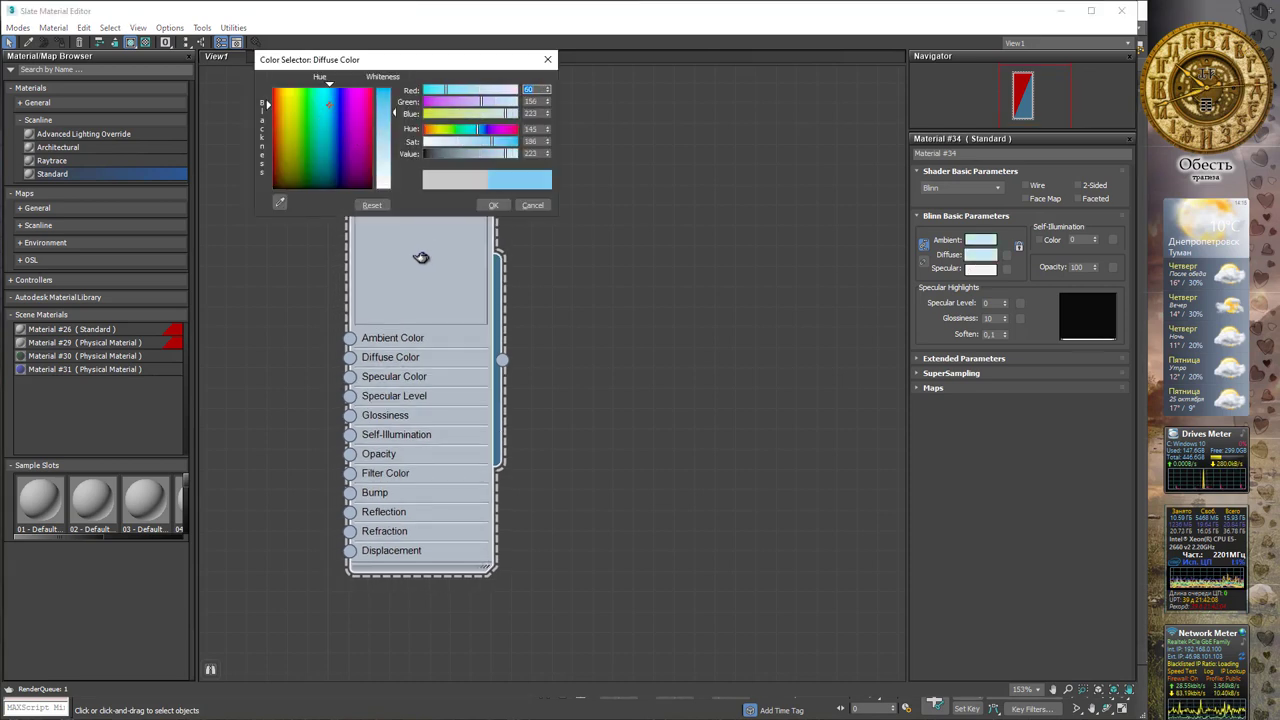
{"action": "left_click", "coordinate": [494, 205]}
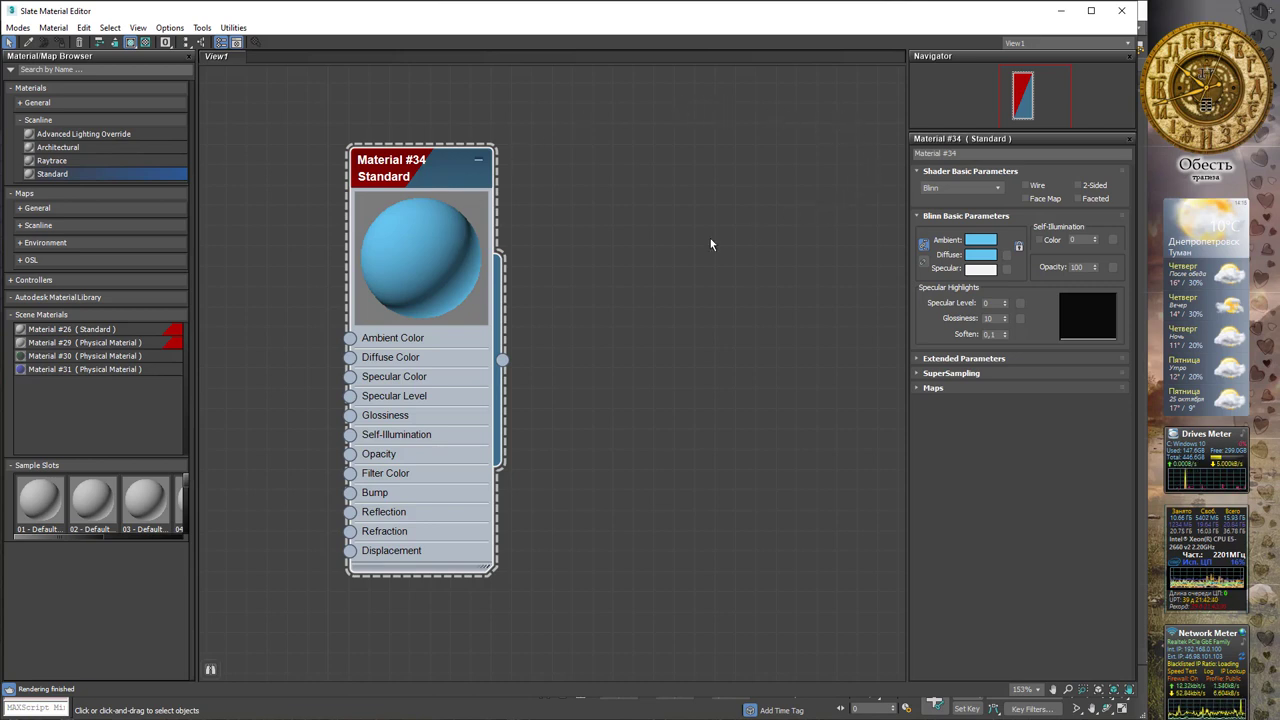
Reposition the Material #34 node in View1 and collapse its preview sphere
{"action": "left_click_drag", "start_coordinate": [431, 162], "coordinate": [410, 162]}
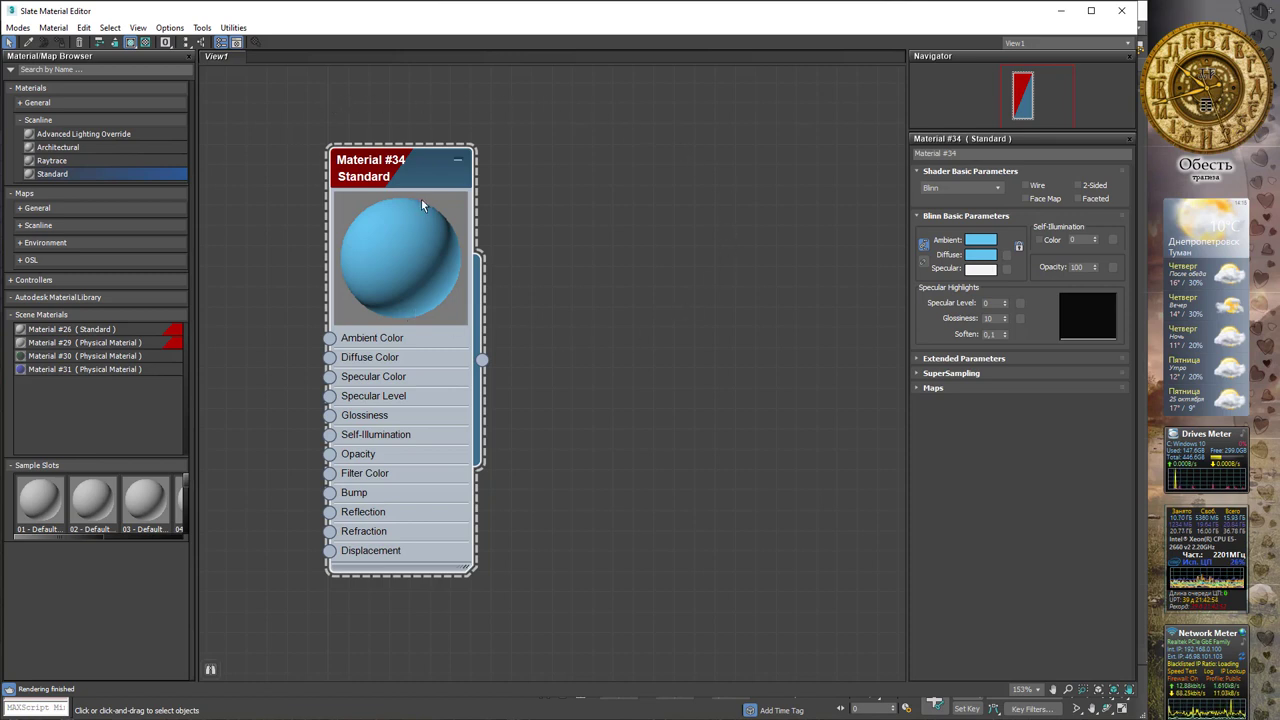
{"action": "left_click_drag", "start_coordinate": [421, 205], "coordinate": [485, 175]}
{"action": "scroll", "coordinate": [623, 205], "scroll_direction": "down", "scroll_amount": 2}
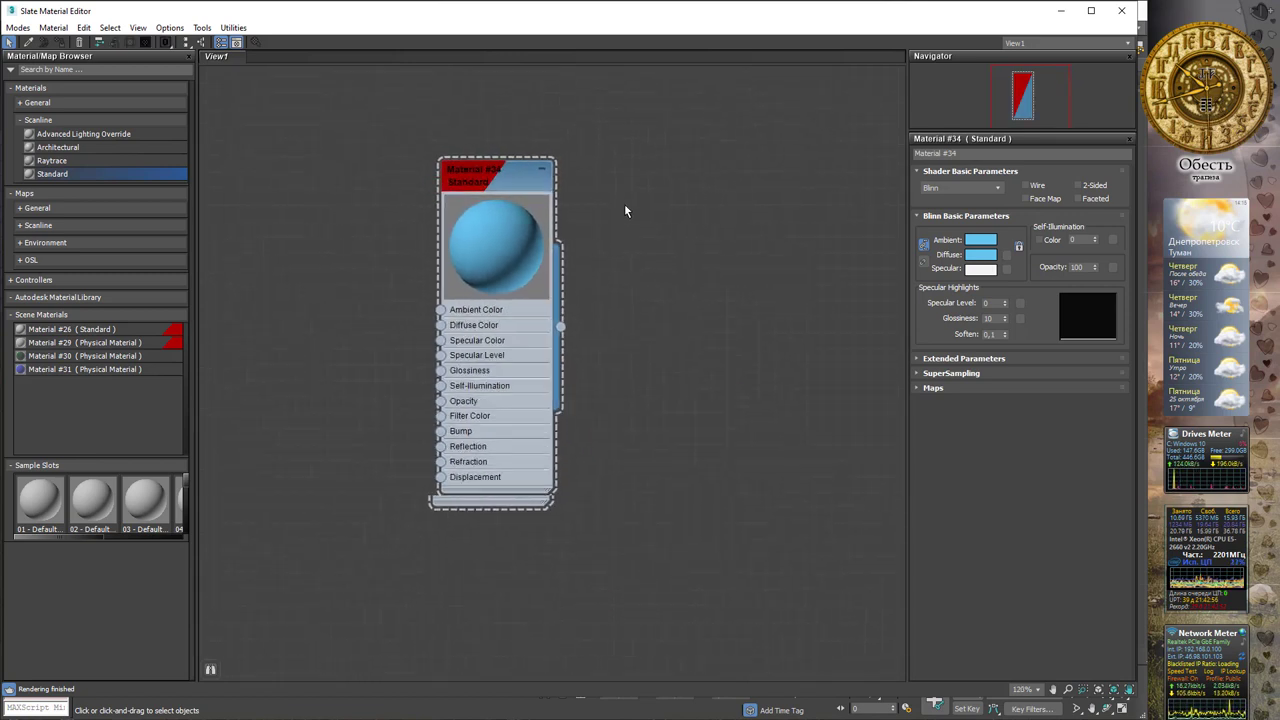
{"action": "scroll", "coordinate": [624, 210], "scroll_direction": "down", "scroll_amount": 1}
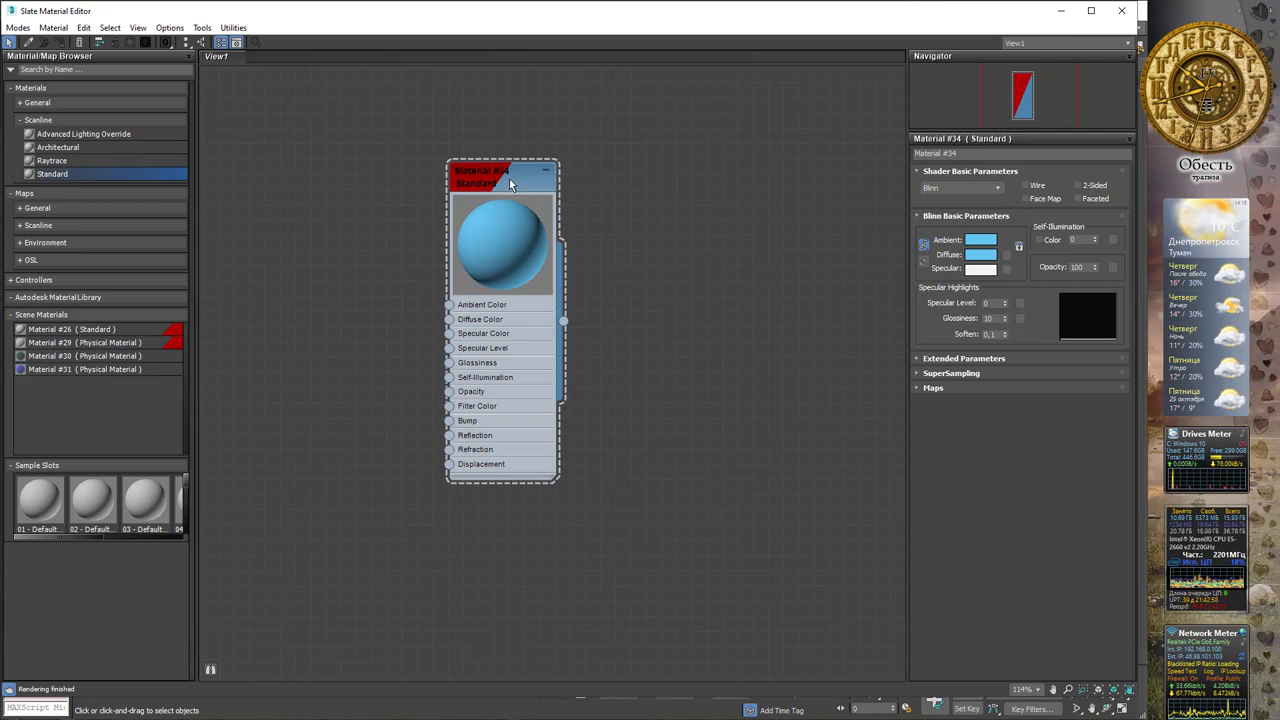
{"action": "left_click", "coordinate": [510, 182]}
{"action": "double_click", "coordinate": [504, 218]}
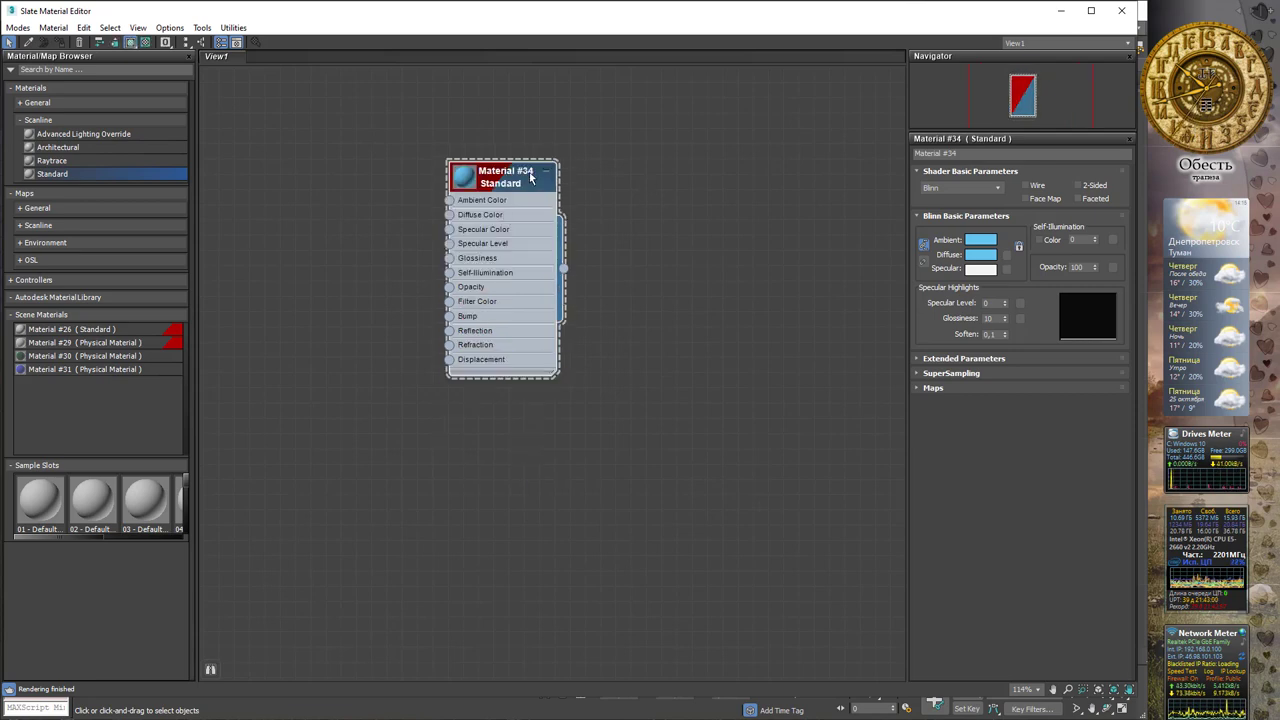
{"action": "left_click_drag", "start_coordinate": [532, 182], "coordinate": [470, 200]}
Delete Material #34 and place two new Standard nodes, Material #35 and Material #36
{"action": "key", "text": "Delete"}
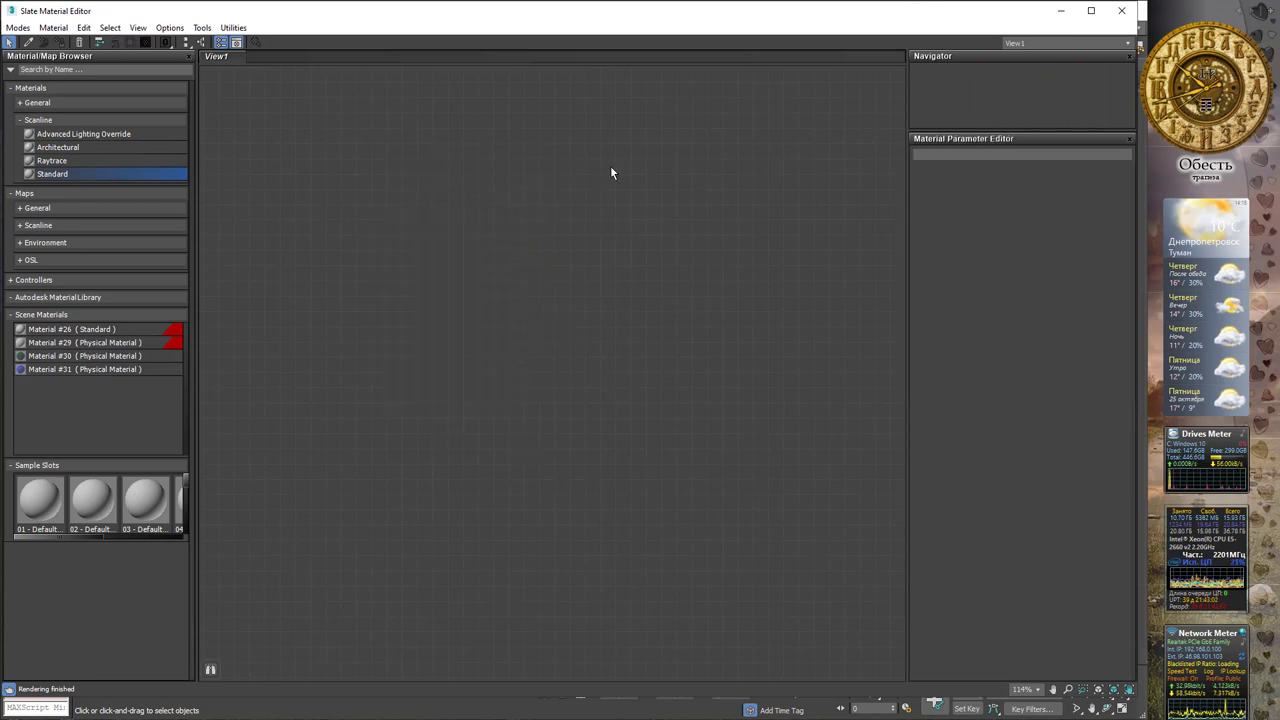
{"action": "scroll", "coordinate": [610, 170], "scroll_direction": "down", "scroll_amount": 2}
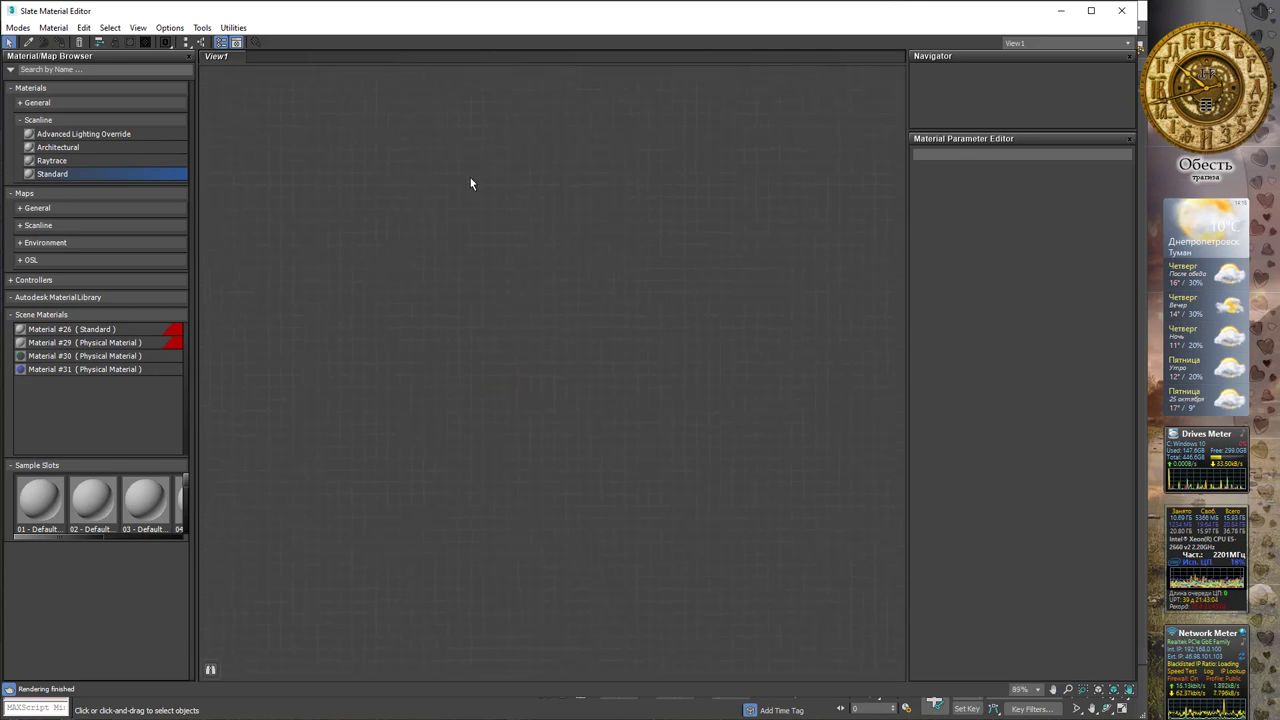
{"action": "scroll", "coordinate": [470, 182], "scroll_direction": "up", "scroll_amount": 1}
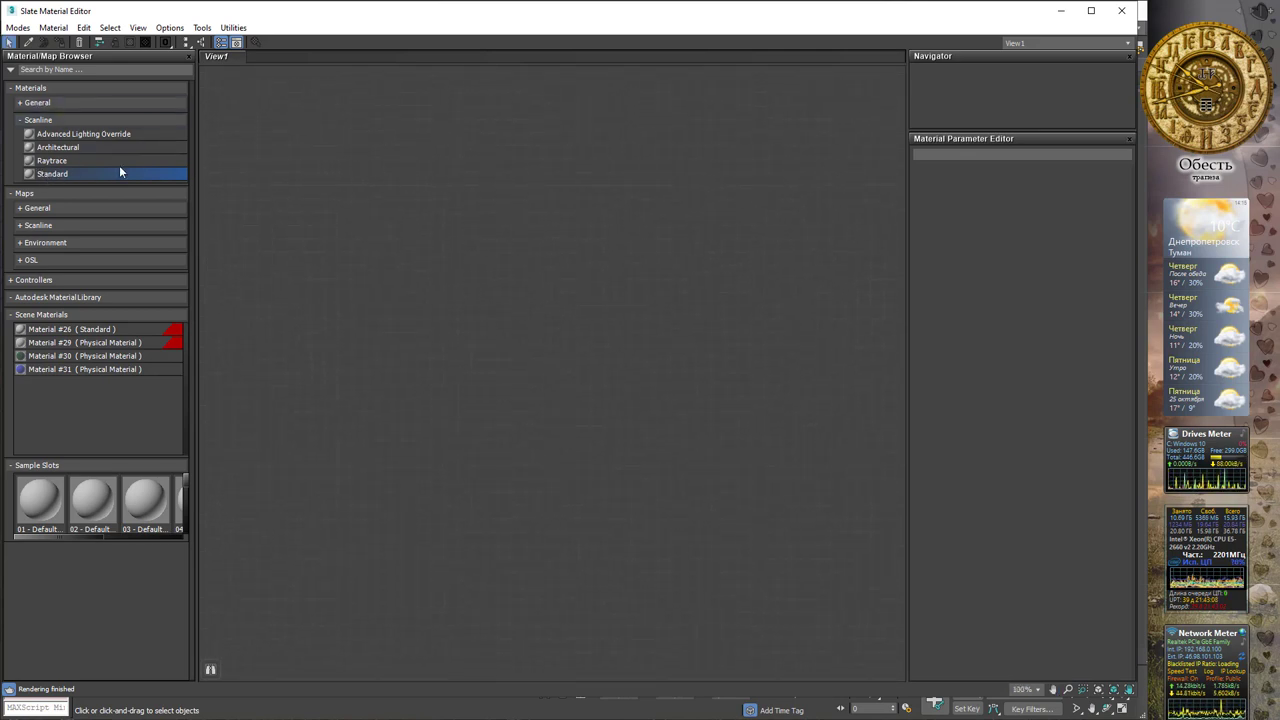
{"action": "left_click_drag", "start_coordinate": [119, 172], "coordinate": [330, 112]}
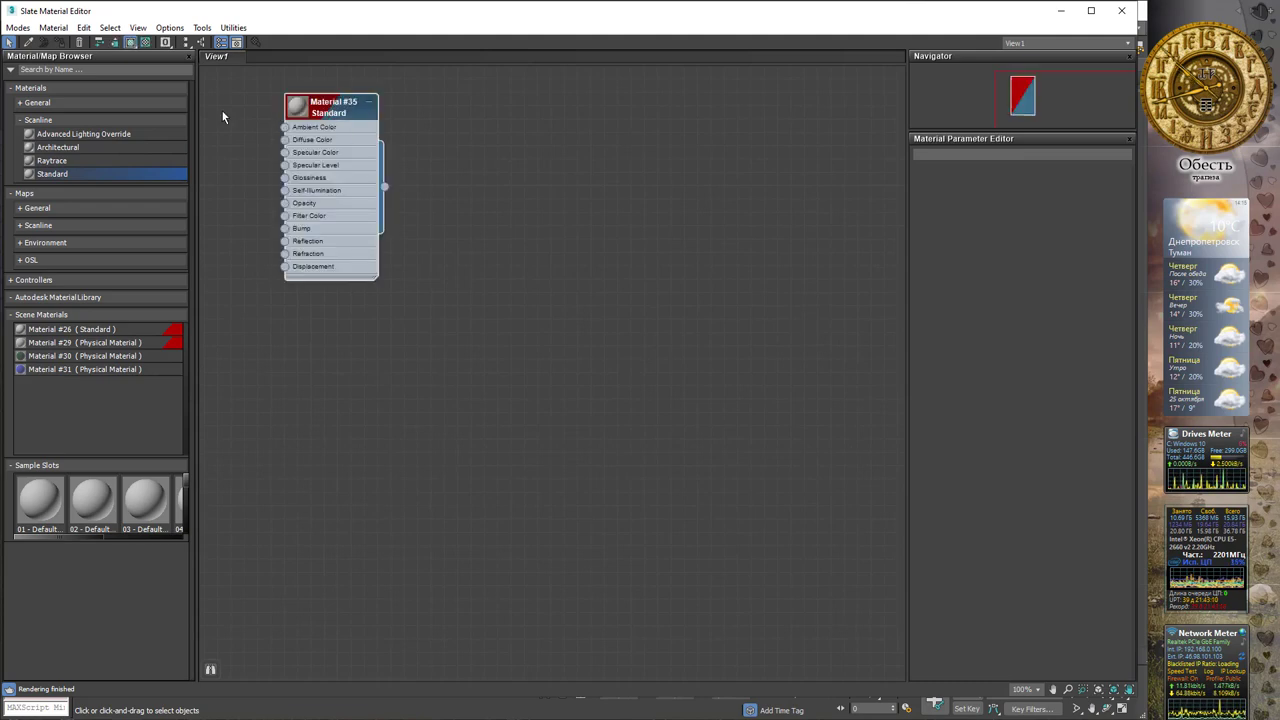
{"action": "left_click_drag", "start_coordinate": [100, 173], "coordinate": [512, 140]}
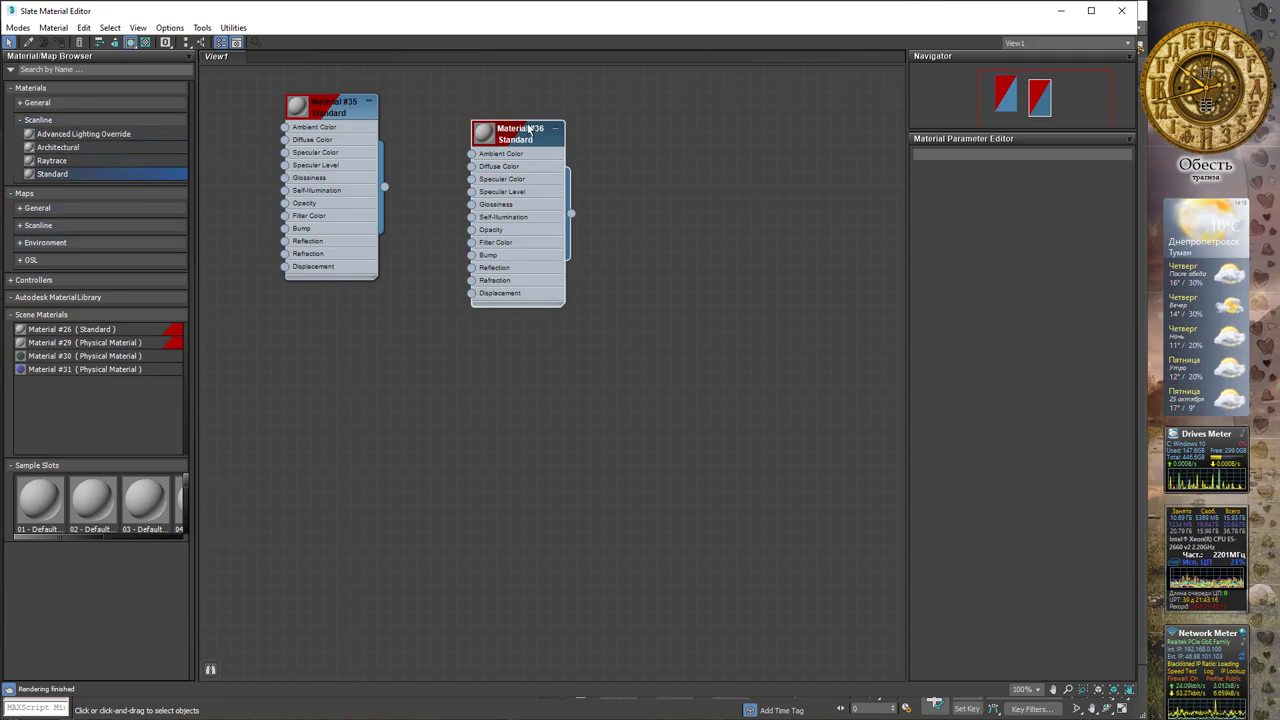
{"action": "mouse_move", "coordinate": [529, 127]}
{"action": "left_mouse_down"}
{"action": "mouse_move", "coordinate": [731, 201]}
{"action": "mouse_move", "coordinate": [752, 224]}
{"action": "left_mouse_up"}
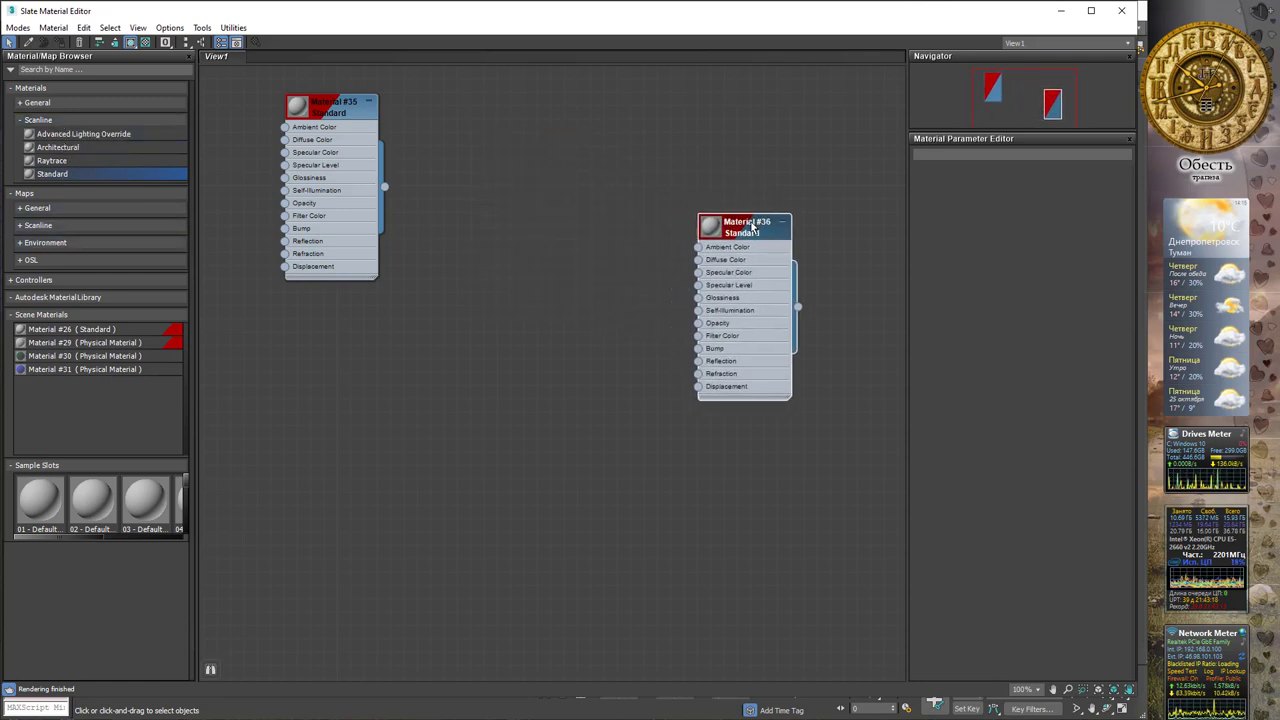
Zoom the View1 node area until Material #35 and Material #36 are both fully visible
{"action": "scroll", "coordinate": [764, 237], "scroll_direction": "up", "scroll_amount": 2}
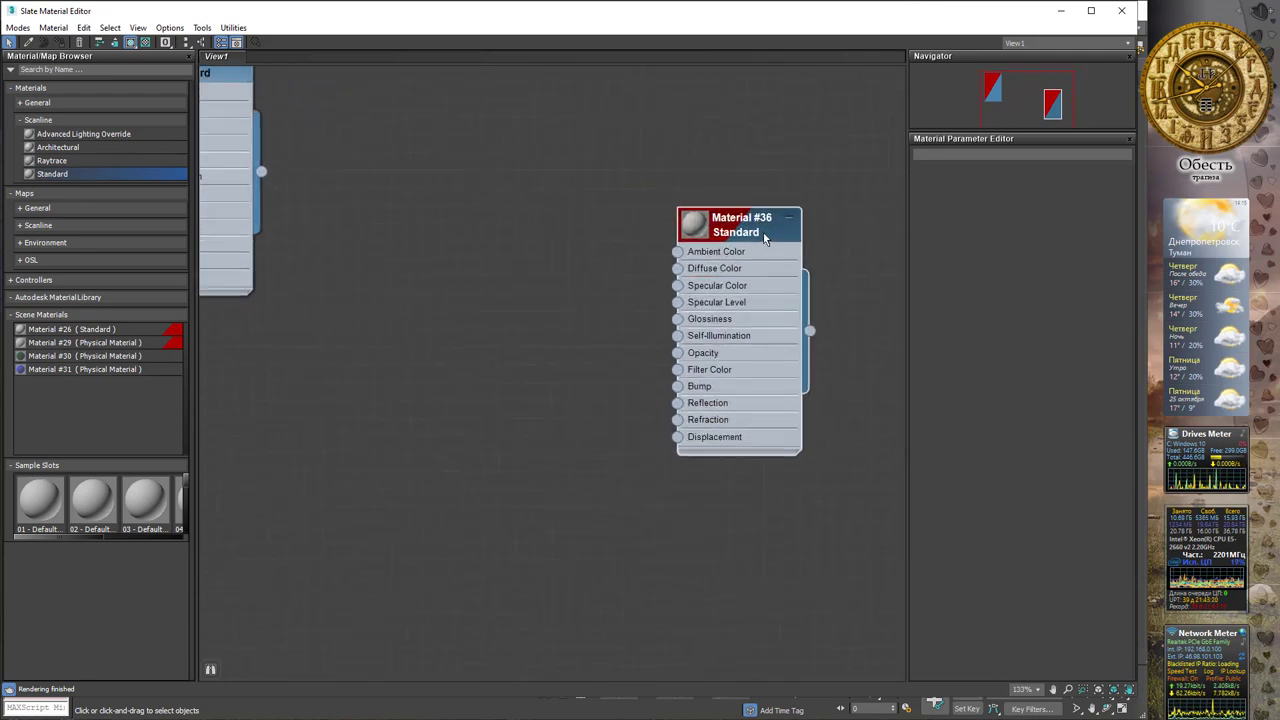
{"action": "scroll", "coordinate": [764, 237], "scroll_direction": "down", "scroll_amount": 3}
{"action": "scroll", "coordinate": [764, 237], "scroll_direction": "up", "scroll_amount": 1}
{"action": "scroll", "coordinate": [764, 237], "scroll_direction": "up", "scroll_amount": 2}
{"action": "scroll", "coordinate": [764, 237], "scroll_direction": "down", "scroll_amount": 3}
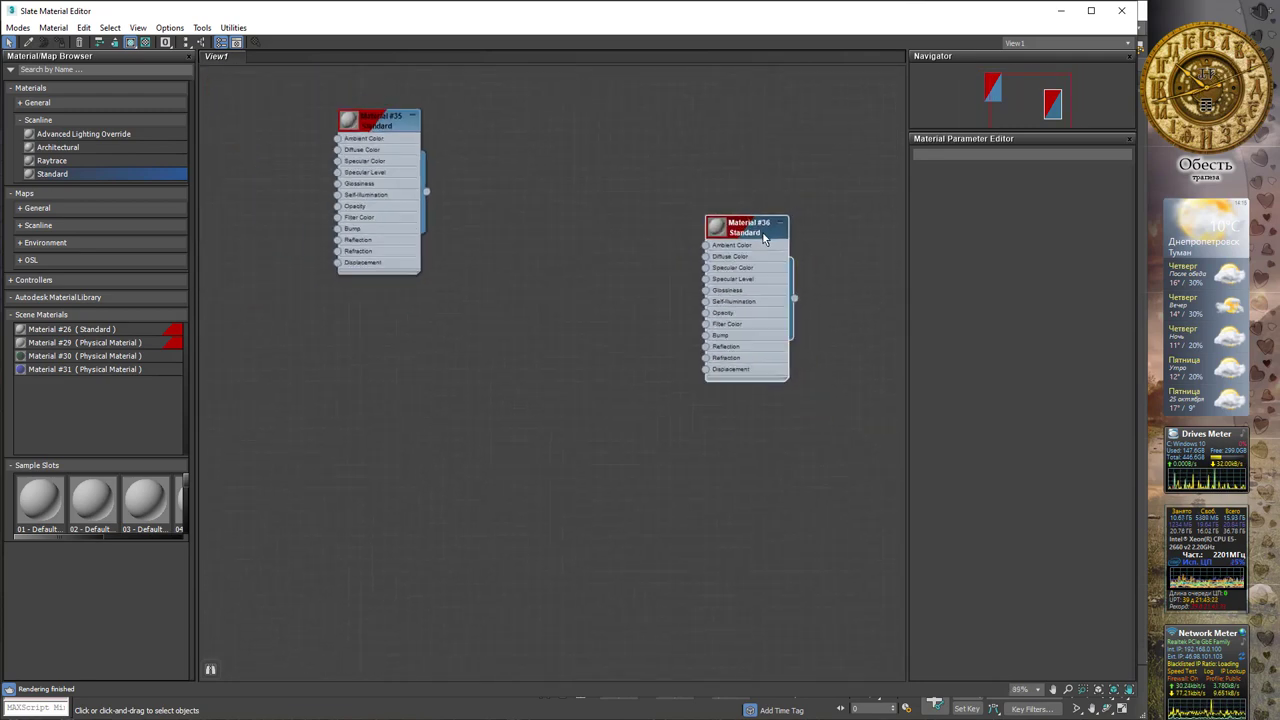
{"action": "scroll", "coordinate": [764, 237], "scroll_direction": "up", "scroll_amount": 1}
{"action": "scroll", "coordinate": [764, 237], "scroll_direction": "up", "scroll_amount": 1}
{"action": "scroll", "coordinate": [762, 235], "scroll_direction": "down", "scroll_amount": 1}
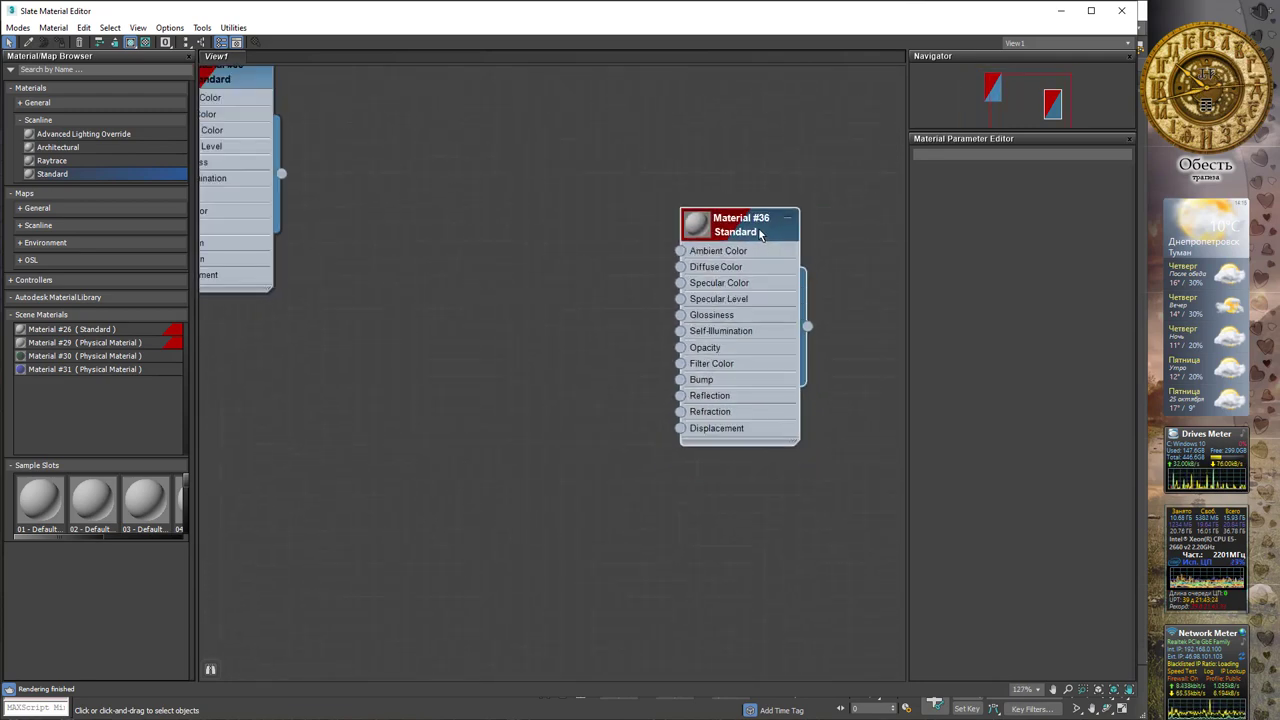
{"action": "scroll", "coordinate": [760, 233], "scroll_direction": "down", "scroll_amount": 2}
{"action": "scroll", "coordinate": [589, 230], "scroll_direction": "down", "scroll_amount": 1}
{"action": "scroll", "coordinate": [589, 230], "scroll_direction": "up", "scroll_amount": 1}
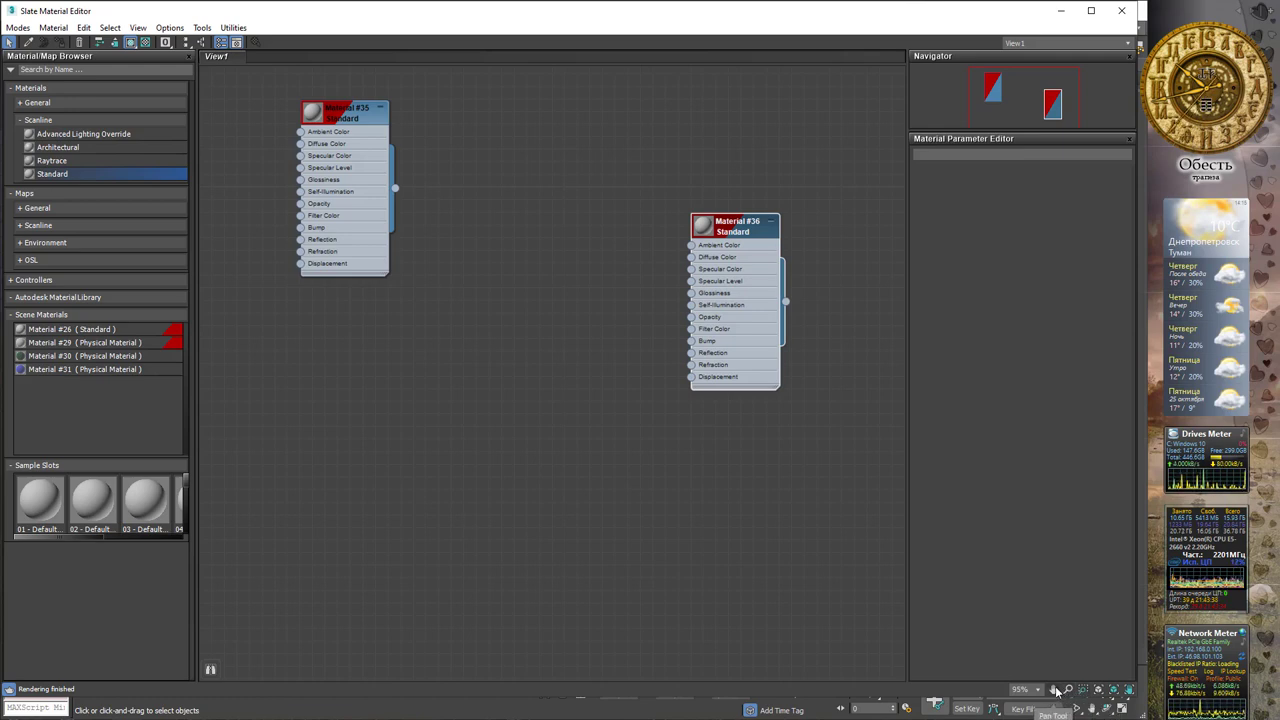
Pan and zoom the node view to frame Material #35 and Material #36
{"action": "mouse_move", "coordinate": [654, 225]}
{"action": "middle_mouse_down"}
{"action": "mouse_move", "coordinate": [643, 277]}
{"action": "mouse_move", "coordinate": [642, 226]}
{"action": "mouse_move", "coordinate": [631, 229]}
{"action": "middle_mouse_up"}
{"action": "mouse_move", "coordinate": [534, 231]}
{"action": "middle_mouse_down"}
{"action": "mouse_move", "coordinate": [586, 200]}
{"action": "mouse_move", "coordinate": [657, 200]}
{"action": "mouse_move", "coordinate": [600, 200]}
{"action": "mouse_move", "coordinate": [694, 237]}
{"action": "mouse_move", "coordinate": [628, 245]}
{"action": "mouse_move", "coordinate": [674, 220]}
{"action": "middle_mouse_up"}
{"action": "middle_click_drag", "start_coordinate": [597, 243], "coordinate": [634, 231]}
{"action": "scroll", "coordinate": [614, 277], "scroll_direction": "down", "scroll_amount": 2}
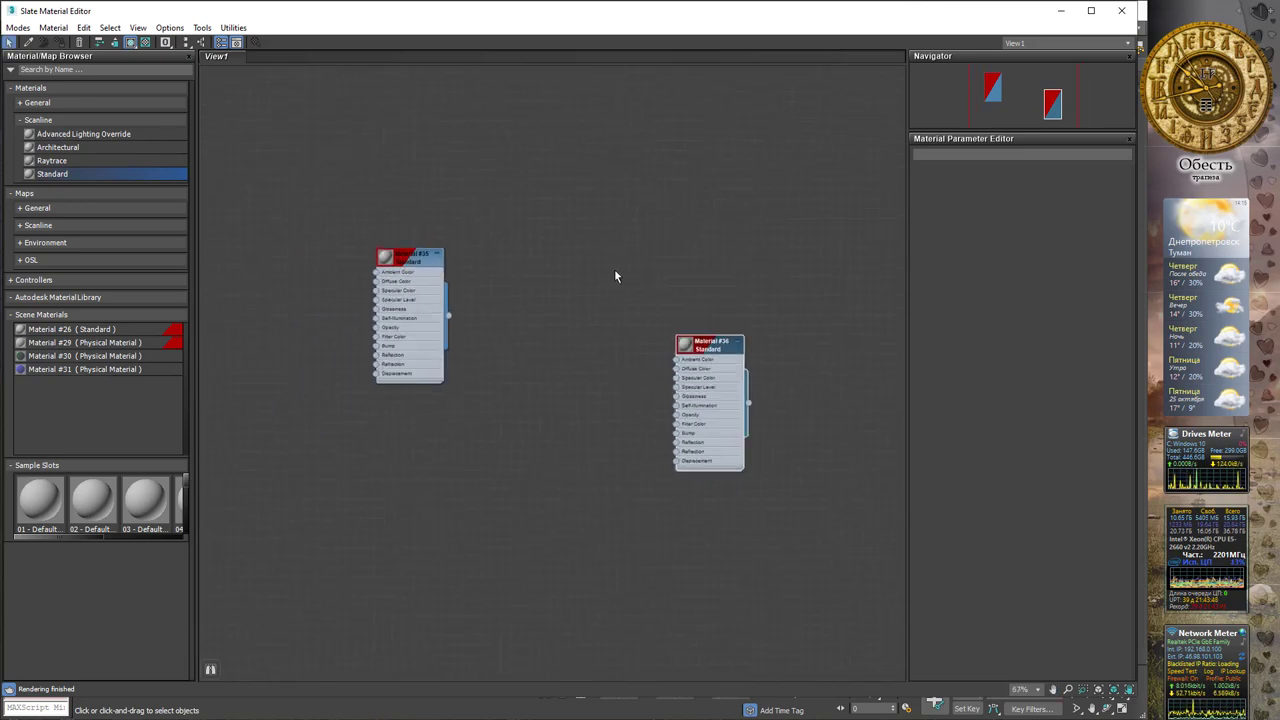
{"action": "scroll", "coordinate": [614, 277], "scroll_direction": "up", "scroll_amount": 2}
{"action": "scroll", "coordinate": [614, 277], "scroll_direction": "up", "scroll_amount": 1}
{"action": "scroll", "coordinate": [614, 277], "scroll_direction": "down", "scroll_amount": 1}
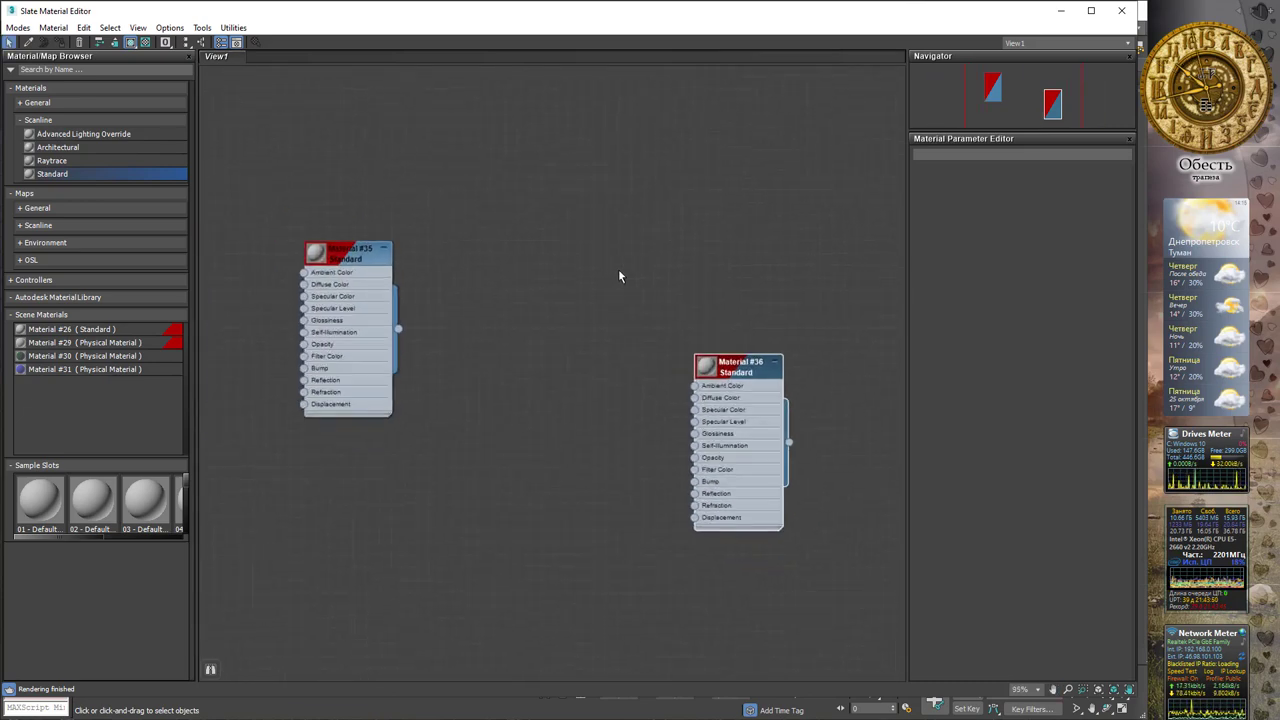
{"action": "scroll", "coordinate": [619, 277], "scroll_direction": "up", "scroll_amount": 2}
{"action": "scroll", "coordinate": [619, 277], "scroll_direction": "down", "scroll_amount": 2}
{"action": "scroll", "coordinate": [625, 277], "scroll_direction": "up", "scroll_amount": 1}
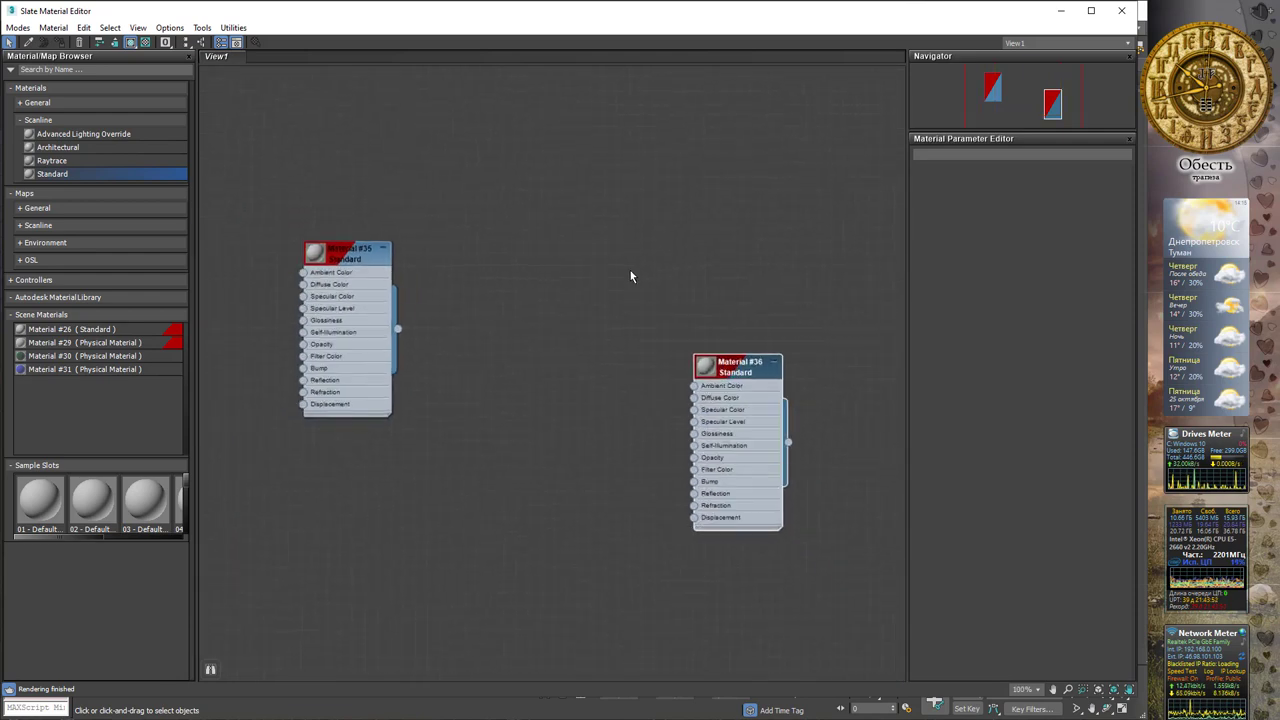
{"action": "scroll", "coordinate": [630, 276], "scroll_direction": "up", "scroll_amount": 1}
Use panning and the Navigator to centre Material #36, leaving #35 at the left edge
{"action": "middle_click_drag", "start_coordinate": [711, 271], "coordinate": [638, 256]}
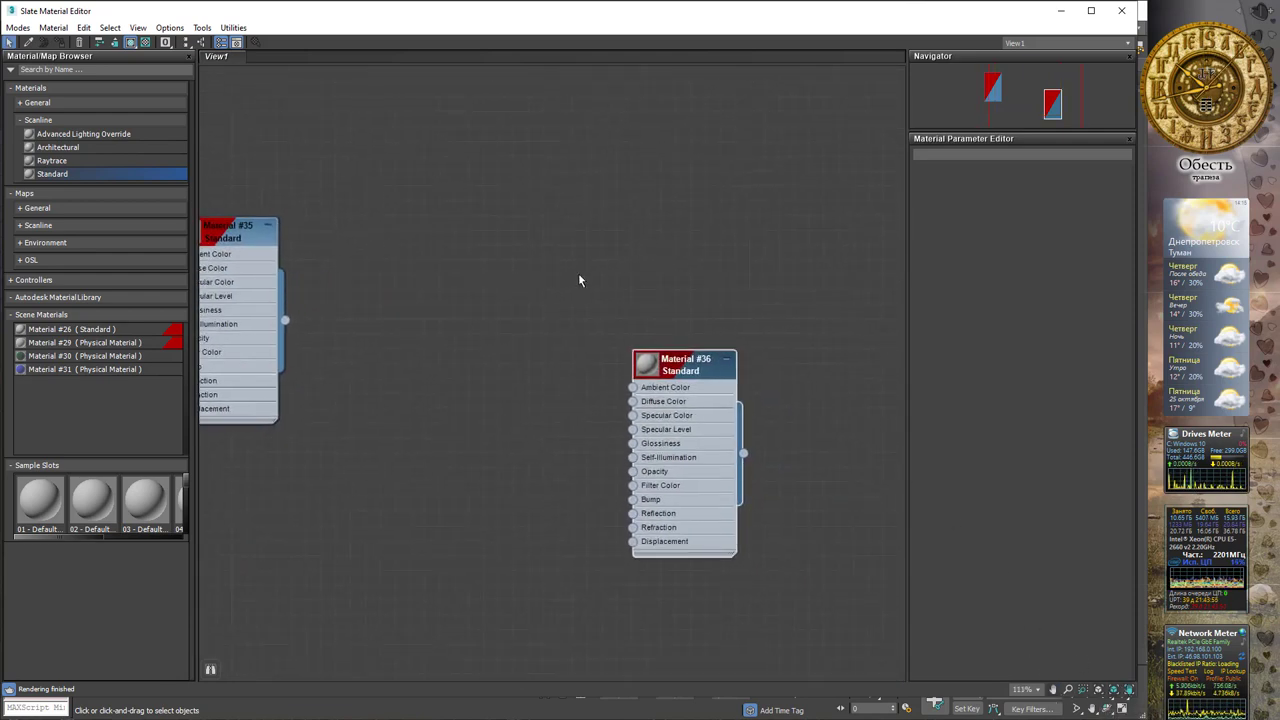
{"action": "middle_click_drag", "start_coordinate": [578, 280], "coordinate": [581, 249]}
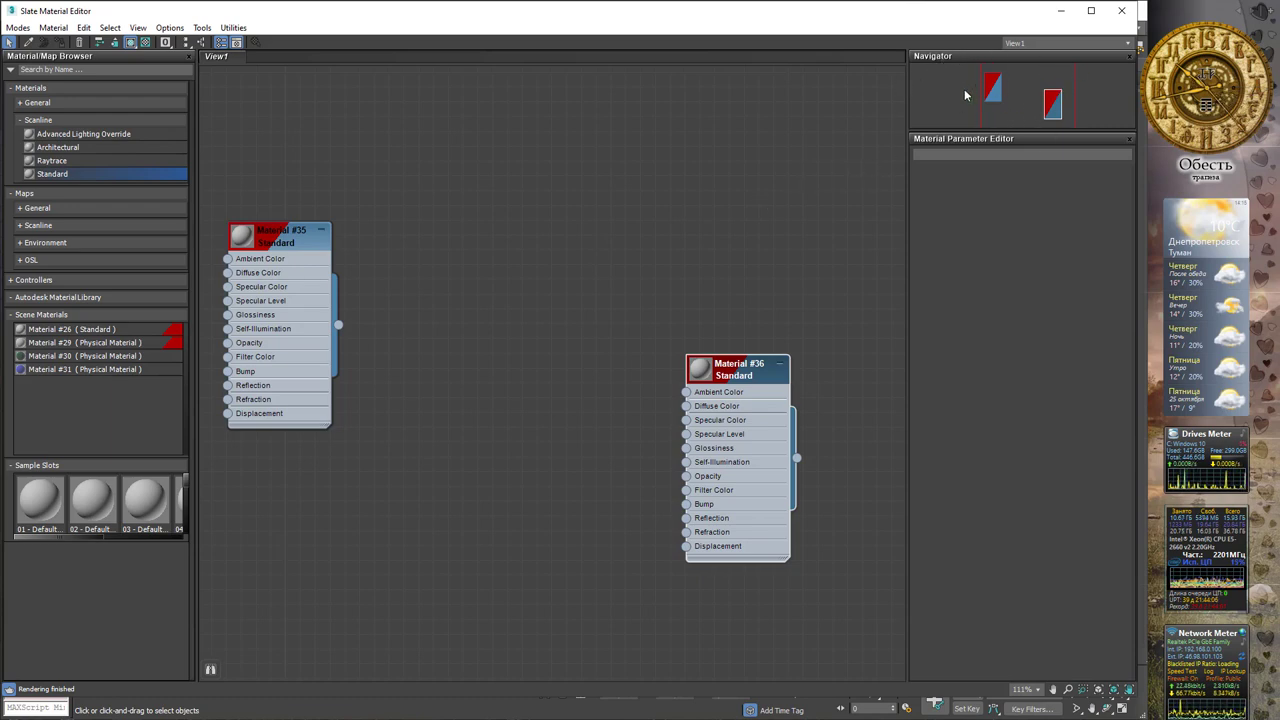
{"action": "middle_click_drag", "start_coordinate": [697, 289], "coordinate": [568, 248]}
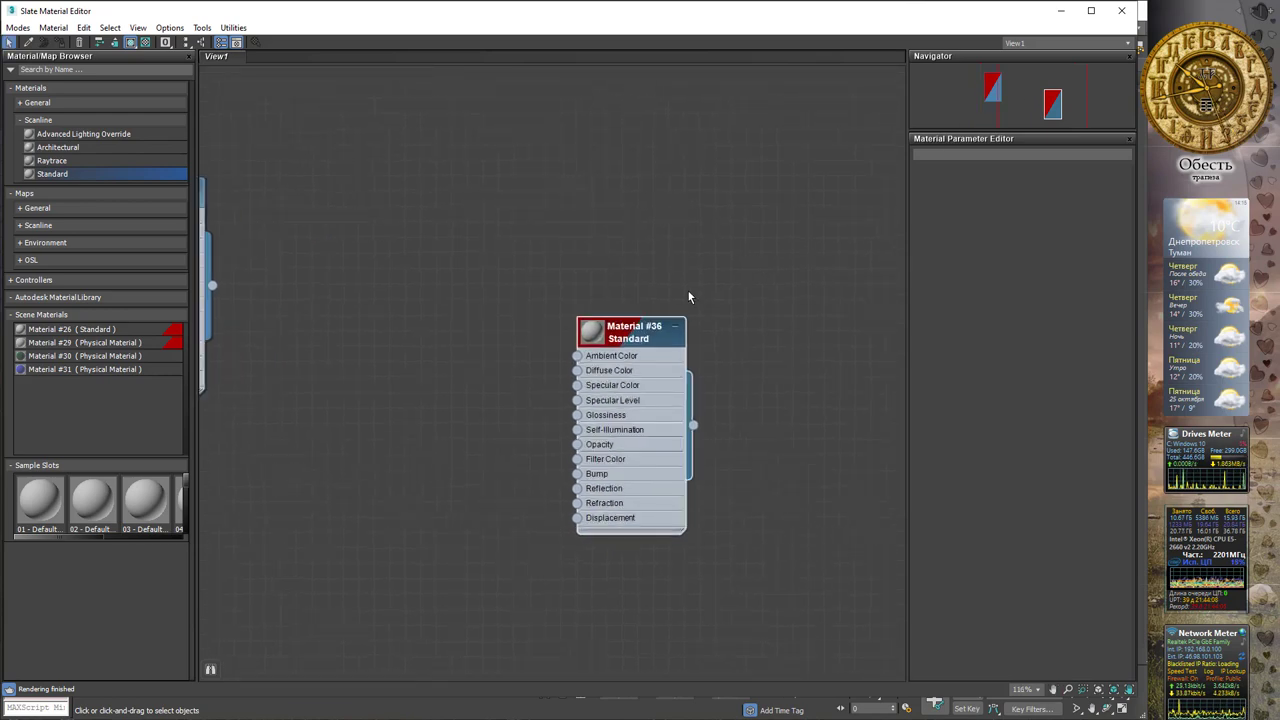
{"action": "scroll", "coordinate": [557, 254], "scroll_direction": "down", "scroll_amount": 2}
{"action": "scroll", "coordinate": [605, 205], "scroll_direction": "down", "scroll_amount": 1}
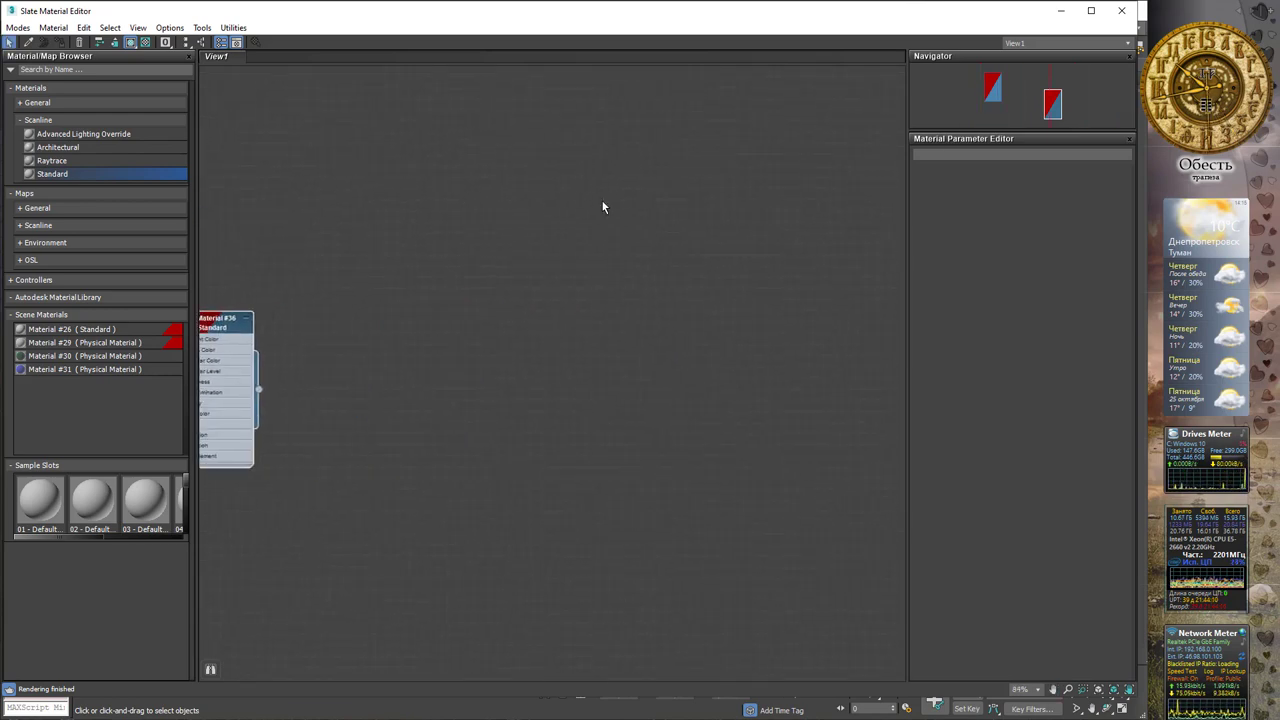
{"action": "scroll", "coordinate": [668, 289], "scroll_direction": "down", "scroll_amount": 3}
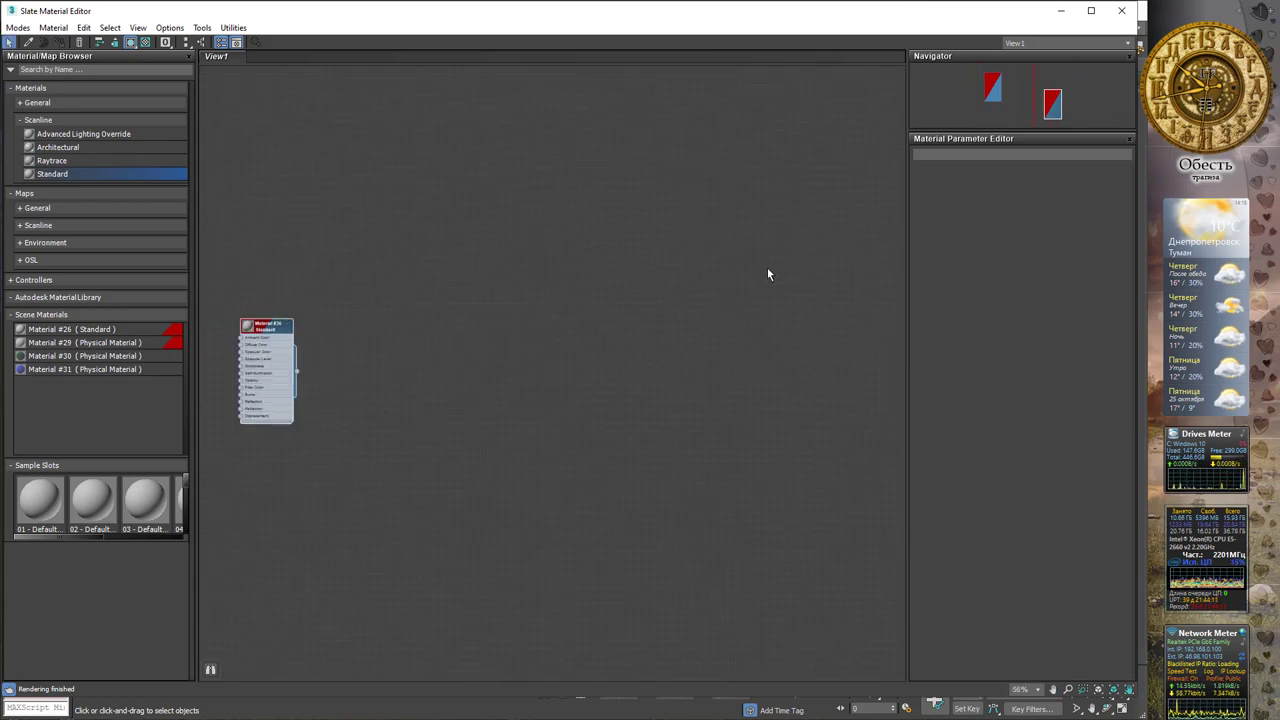
{"action": "left_click", "coordinate": [995, 89]}
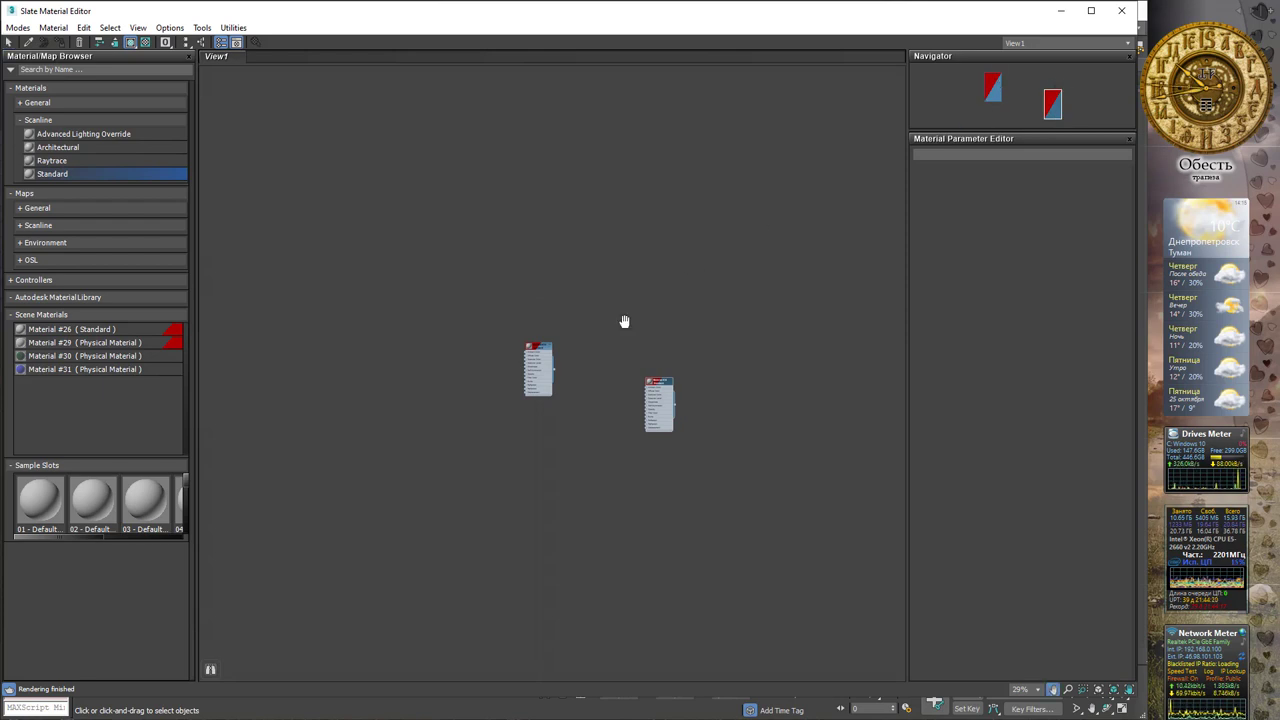
{"action": "scroll", "coordinate": [594, 327], "scroll_direction": "up", "scroll_amount": 5}
{"action": "scroll", "coordinate": [594, 327], "scroll_direction": "up", "scroll_amount": 2}
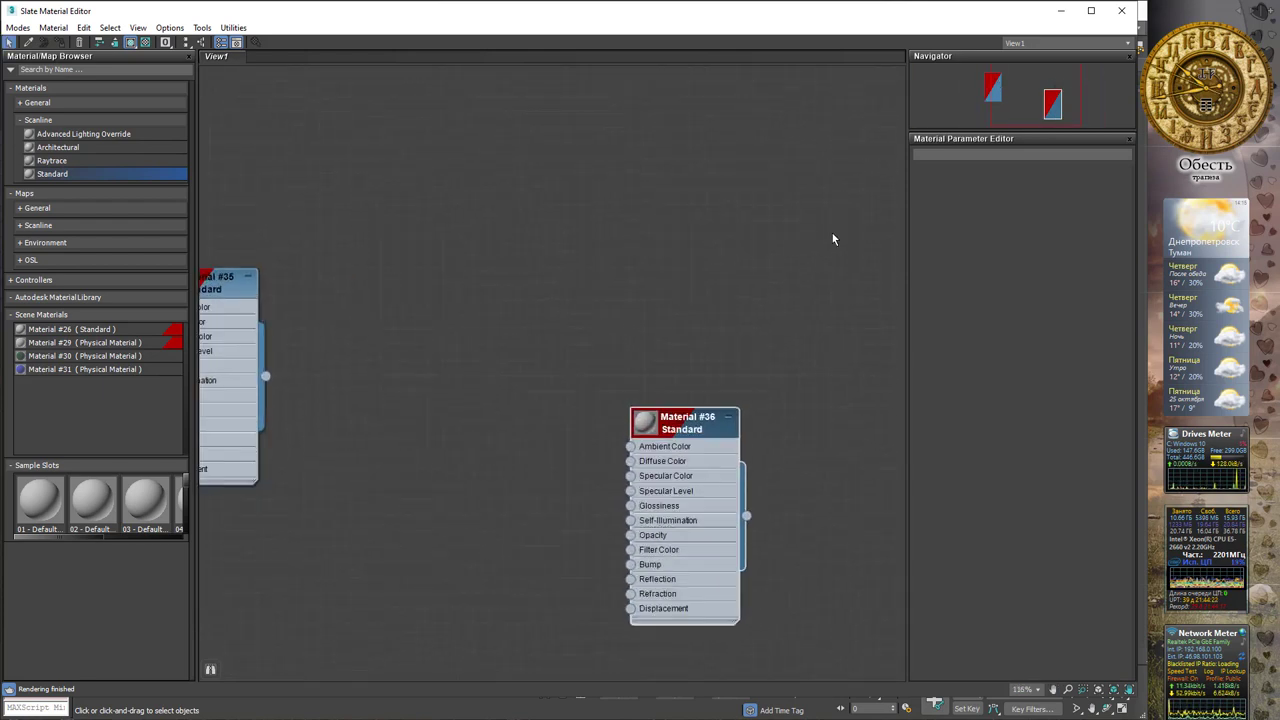
{"action": "mouse_move", "coordinate": [1057, 95]}
{"action": "left_mouse_down"}
{"action": "mouse_move", "coordinate": [1020, 94]}
{"action": "mouse_move", "coordinate": [1086, 100]}
{"action": "mouse_move", "coordinate": [985, 88]}
{"action": "mouse_move", "coordinate": [1036, 93]}
{"action": "left_mouse_up"}
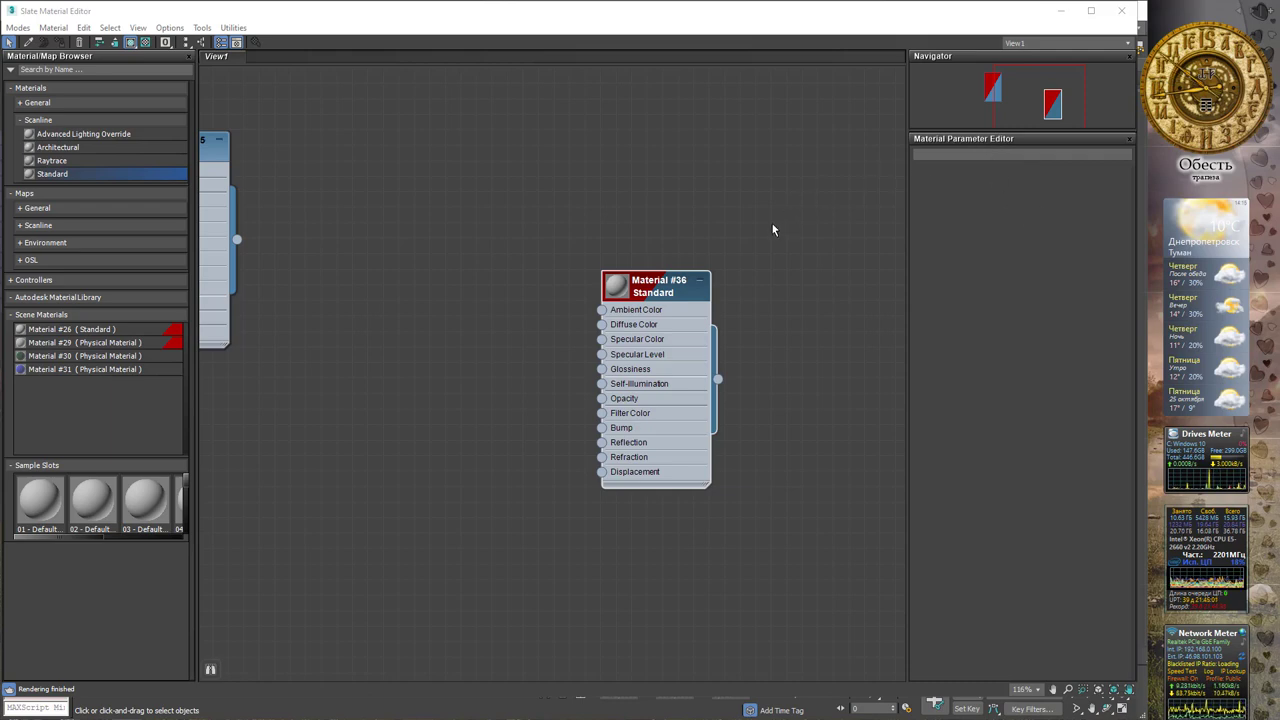
Drag the Material #35 and Material #36 nodes until they sit level, side by side
{"action": "mouse_move", "coordinate": [631, 180]}
{"action": "middle_mouse_down"}
{"action": "mouse_move", "coordinate": [686, 197]}
{"action": "mouse_move", "coordinate": [691, 183]}
{"action": "mouse_move", "coordinate": [646, 197]}
{"action": "middle_mouse_up"}
{"action": "scroll", "coordinate": [691, 203], "scroll_direction": "down", "scroll_amount": 2}
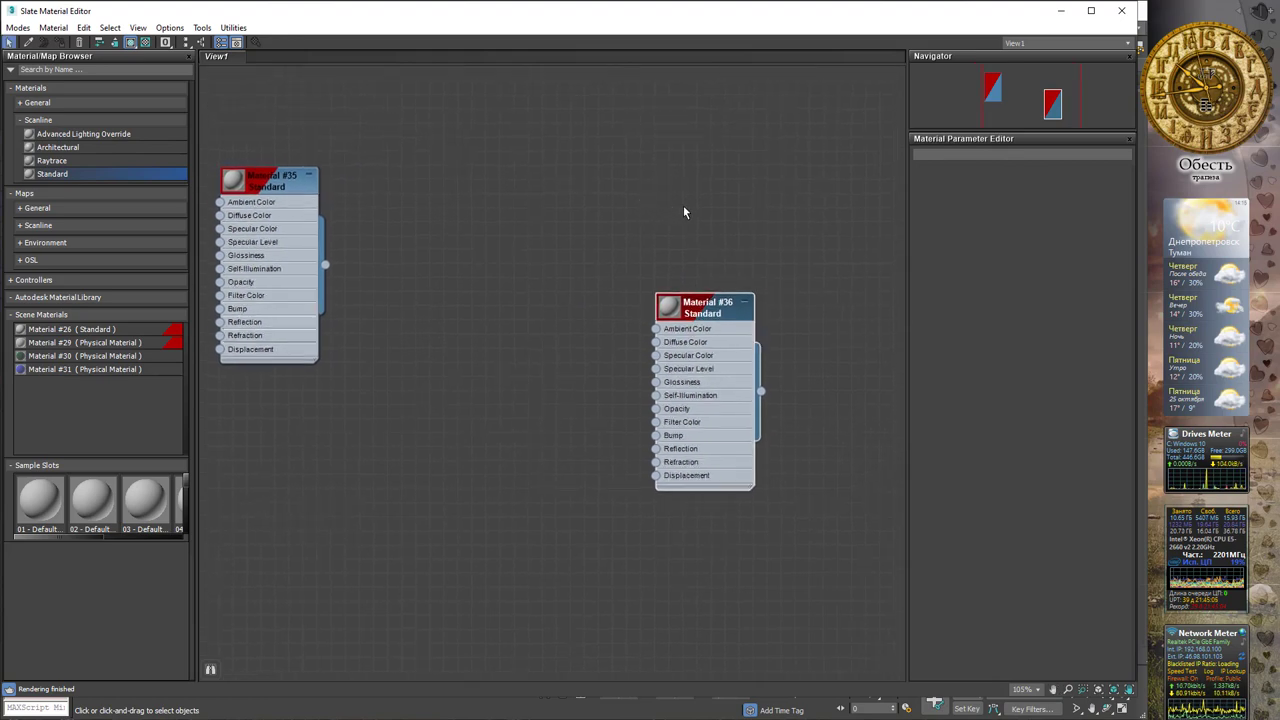
{"action": "left_click_drag", "start_coordinate": [720, 324], "coordinate": [735, 141]}
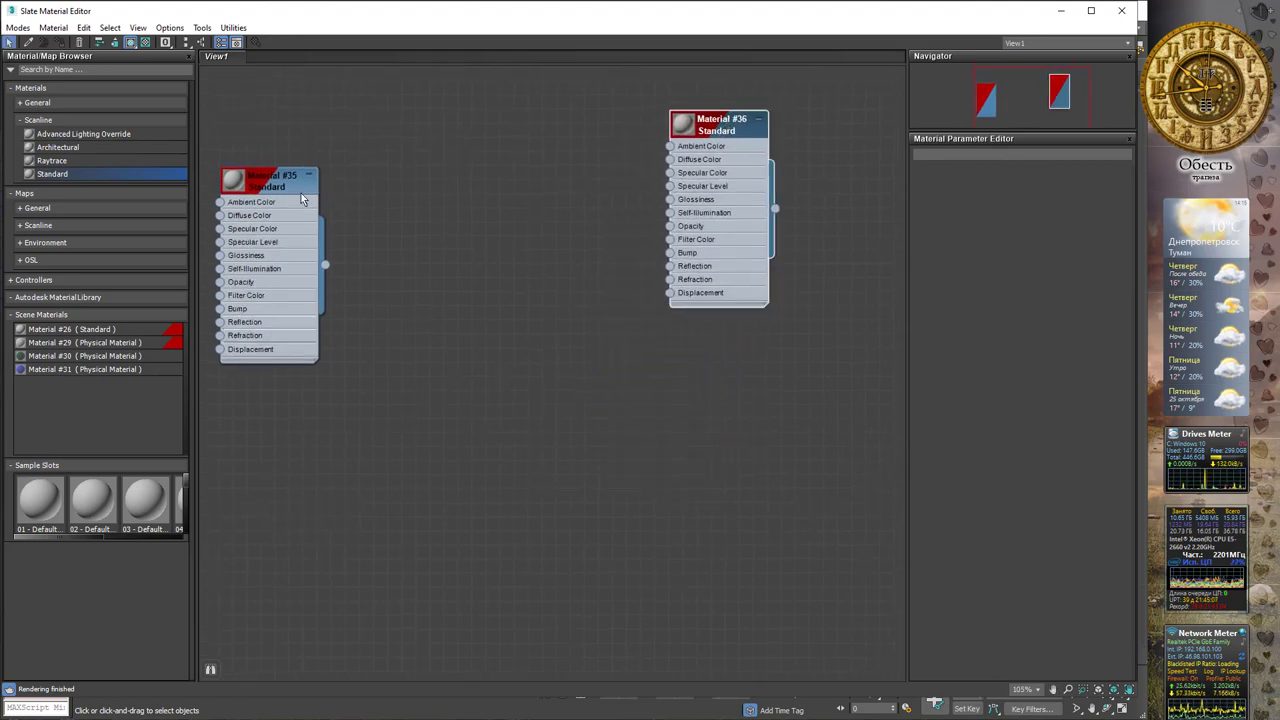
{"action": "left_click_drag", "start_coordinate": [270, 189], "coordinate": [379, 162]}
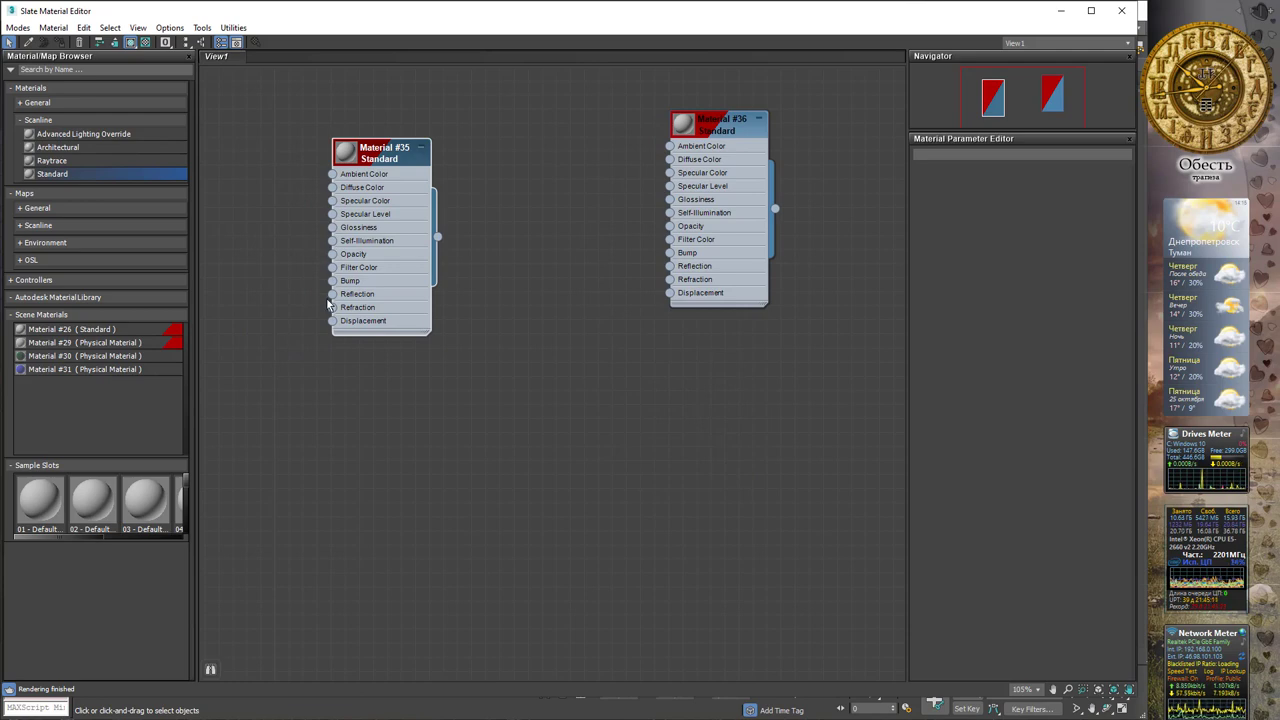
{"action": "left_click_drag", "start_coordinate": [378, 160], "coordinate": [378, 146]}
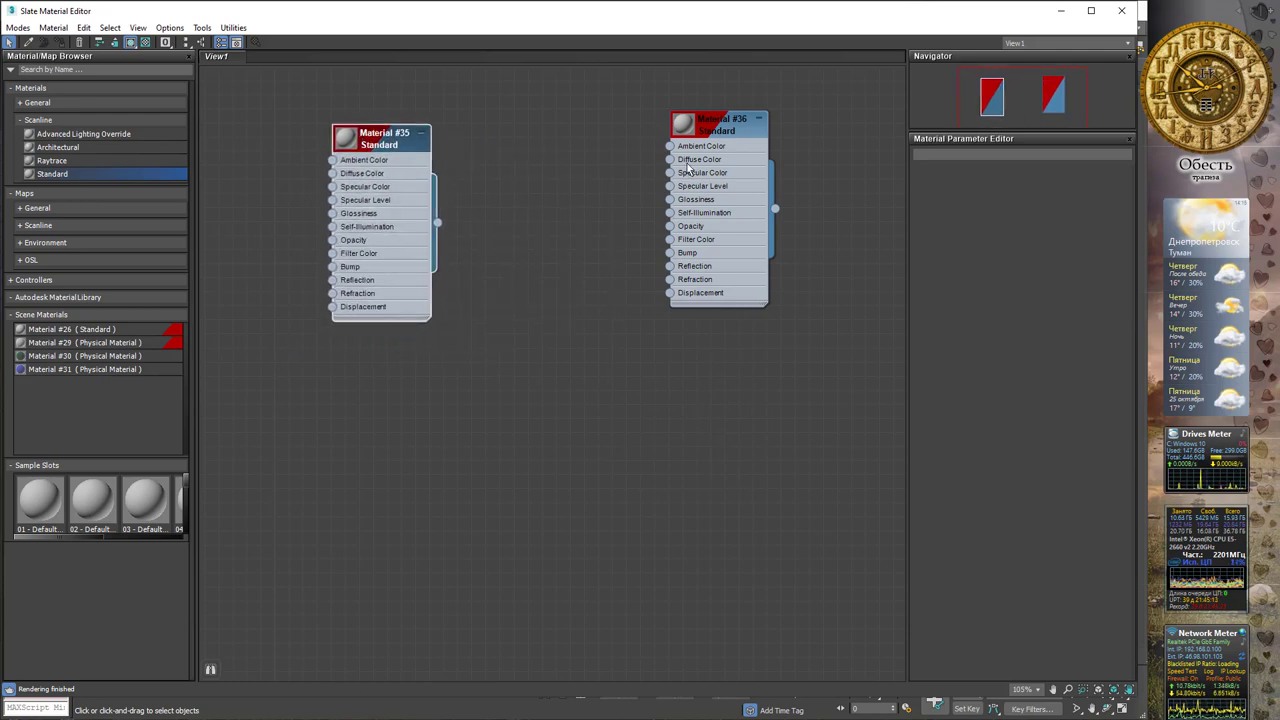
{"action": "mouse_move", "coordinate": [697, 164]}
{"action": "left_mouse_down"}
{"action": "mouse_move", "coordinate": [686, 177]}
{"action": "mouse_move", "coordinate": [683, 163]}
{"action": "left_mouse_up"}
{"action": "left_click_drag", "start_coordinate": [367, 145], "coordinate": [348, 138]}
{"action": "mouse_move", "coordinate": [709, 130]}
{"action": "left_mouse_down"}
{"action": "mouse_move", "coordinate": [725, 218]}
{"action": "mouse_move", "coordinate": [721, 176]}
{"action": "left_mouse_up"}
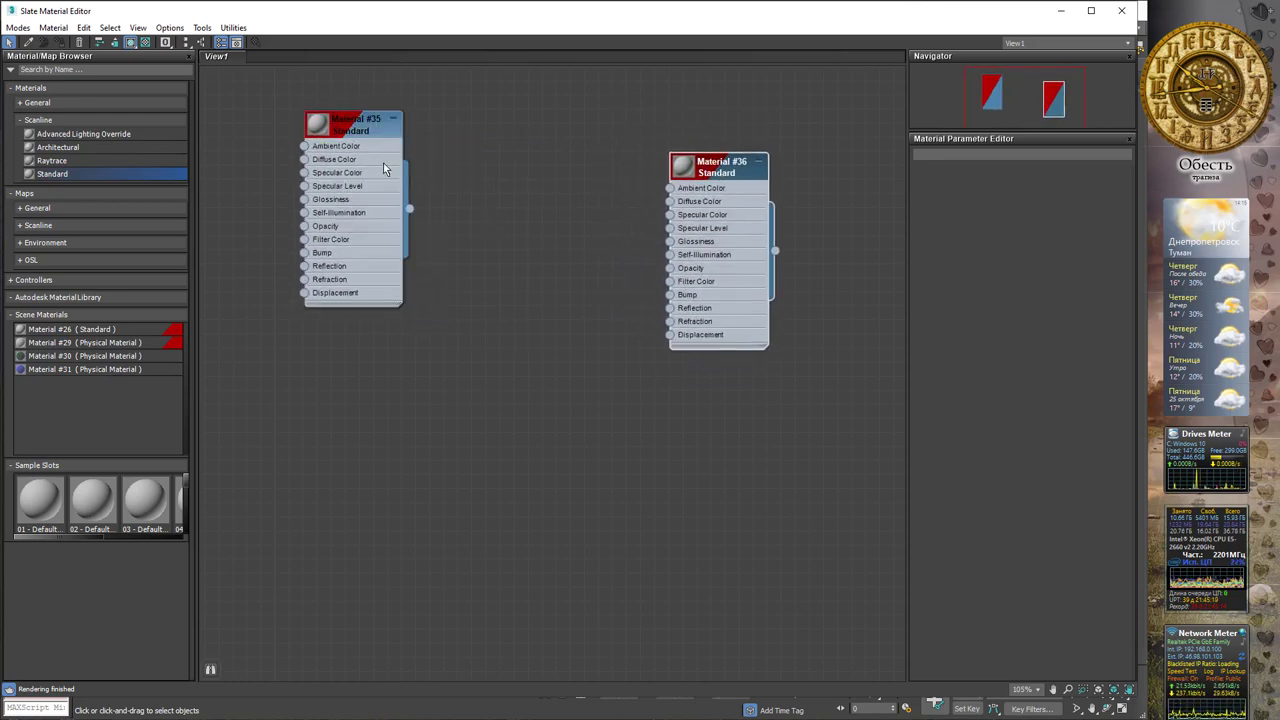
{"action": "mouse_move", "coordinate": [383, 163]}
{"action": "left_mouse_down"}
{"action": "mouse_move", "coordinate": [397, 171]}
{"action": "mouse_move", "coordinate": [377, 160]}
{"action": "mouse_move", "coordinate": [408, 146]}
{"action": "mouse_move", "coordinate": [413, 186]}
{"action": "mouse_move", "coordinate": [382, 140]}
{"action": "mouse_move", "coordinate": [456, 234]}
{"action": "mouse_move", "coordinate": [339, 188]}
{"action": "mouse_move", "coordinate": [402, 162]}
{"action": "mouse_move", "coordinate": [385, 302]}
{"action": "mouse_move", "coordinate": [561, 430]}
{"action": "mouse_move", "coordinate": [306, 160]}
{"action": "left_mouse_up"}
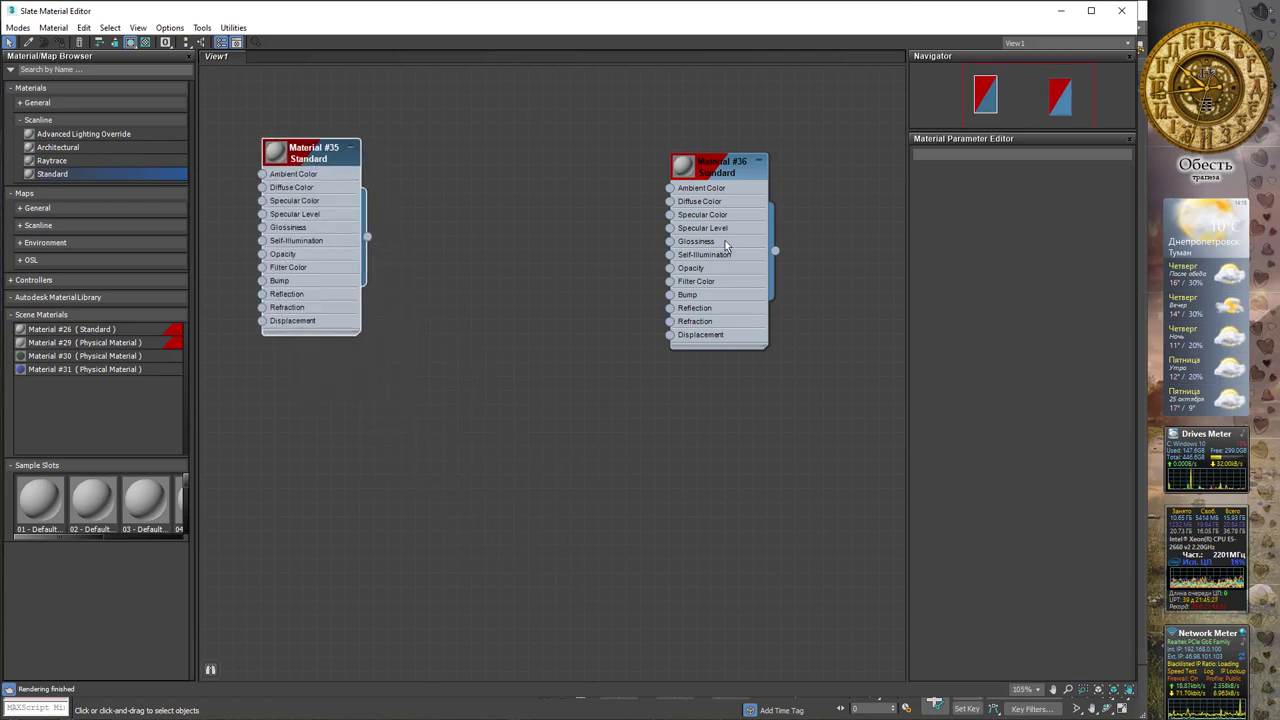
{"action": "mouse_move", "coordinate": [735, 163]}
{"action": "left_mouse_down"}
{"action": "mouse_move", "coordinate": [686, 191]}
{"action": "mouse_move", "coordinate": [738, 150]}
{"action": "mouse_move", "coordinate": [716, 157]}
{"action": "left_mouse_up"}
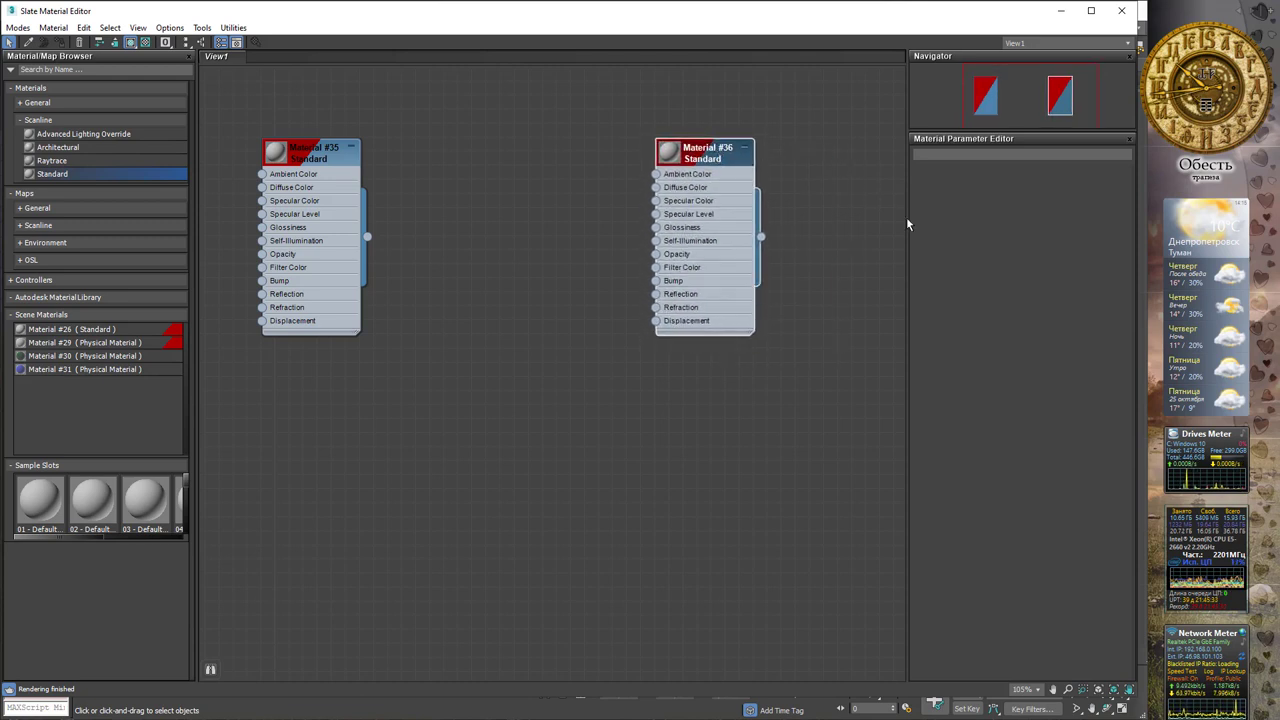
Open Material #36's parameters and frame its node in the view
{"action": "double_click", "coordinate": [727, 182]}
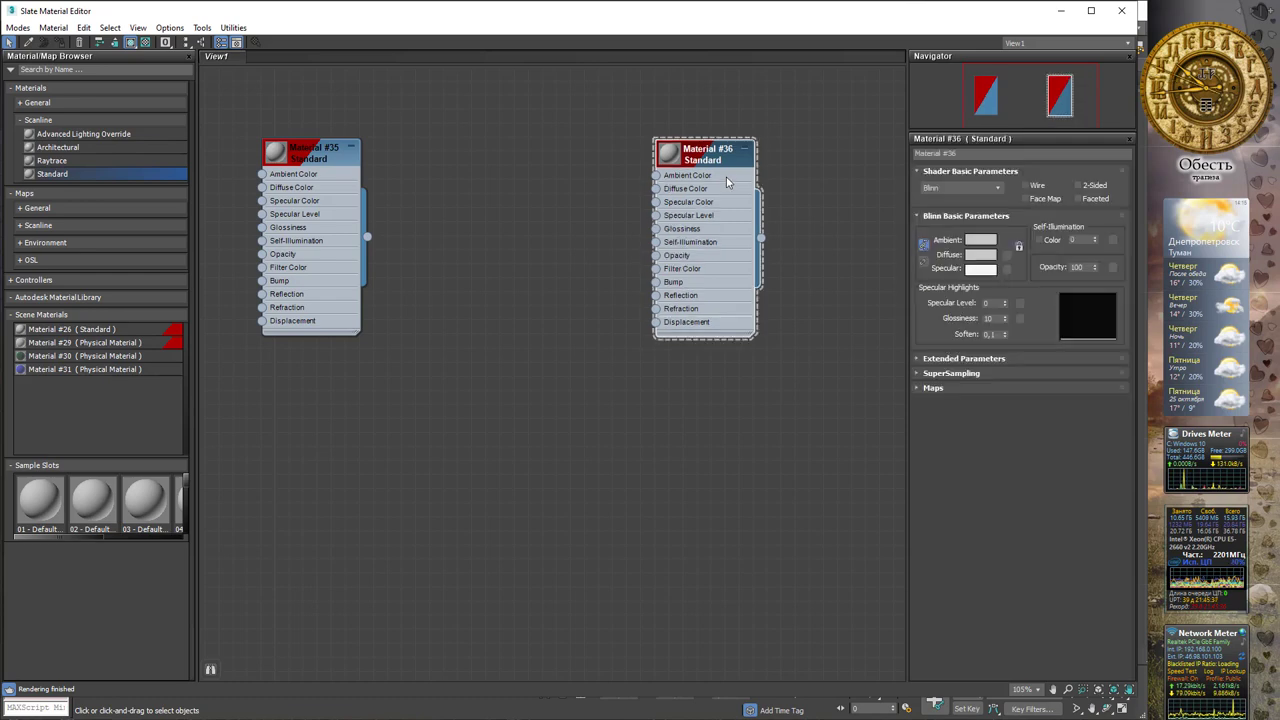
{"action": "scroll", "coordinate": [746, 177], "scroll_direction": "up", "scroll_amount": 2}
{"action": "scroll", "coordinate": [750, 176], "scroll_direction": "up", "scroll_amount": 2}
{"action": "scroll", "coordinate": [757, 174], "scroll_direction": "up", "scroll_amount": 2}
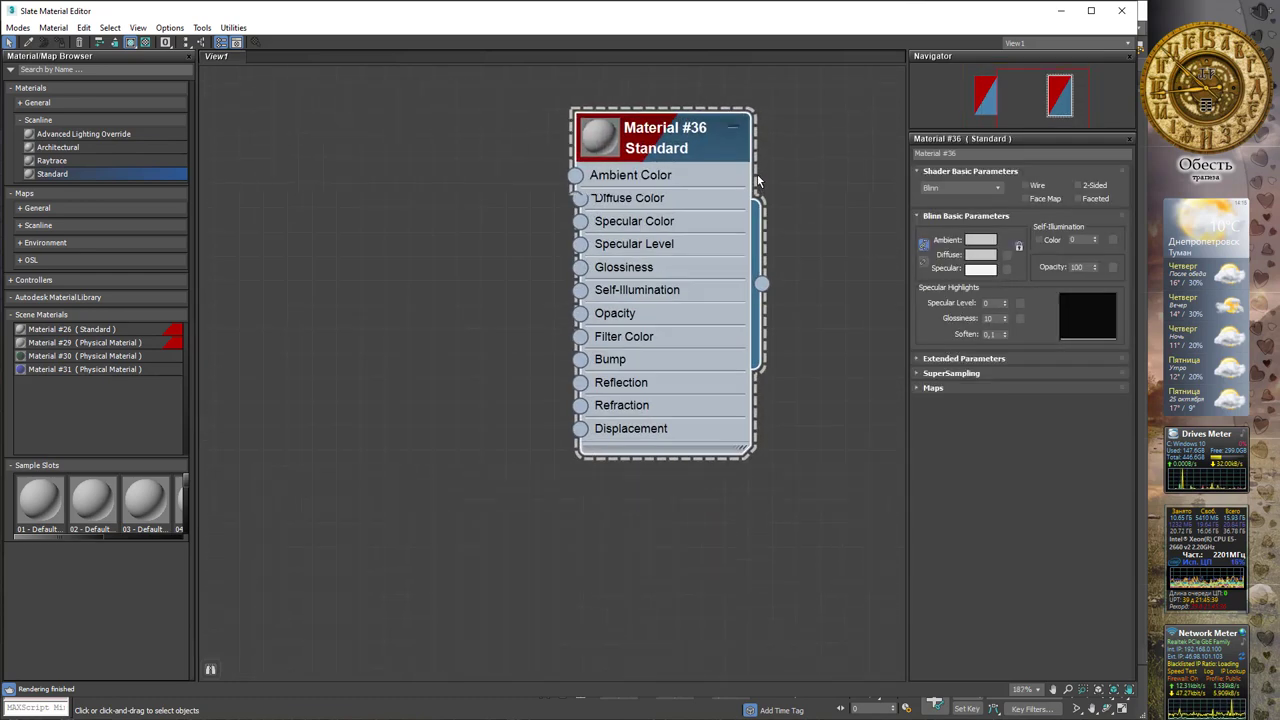
{"action": "scroll", "coordinate": [757, 176], "scroll_direction": "up", "scroll_amount": 1}
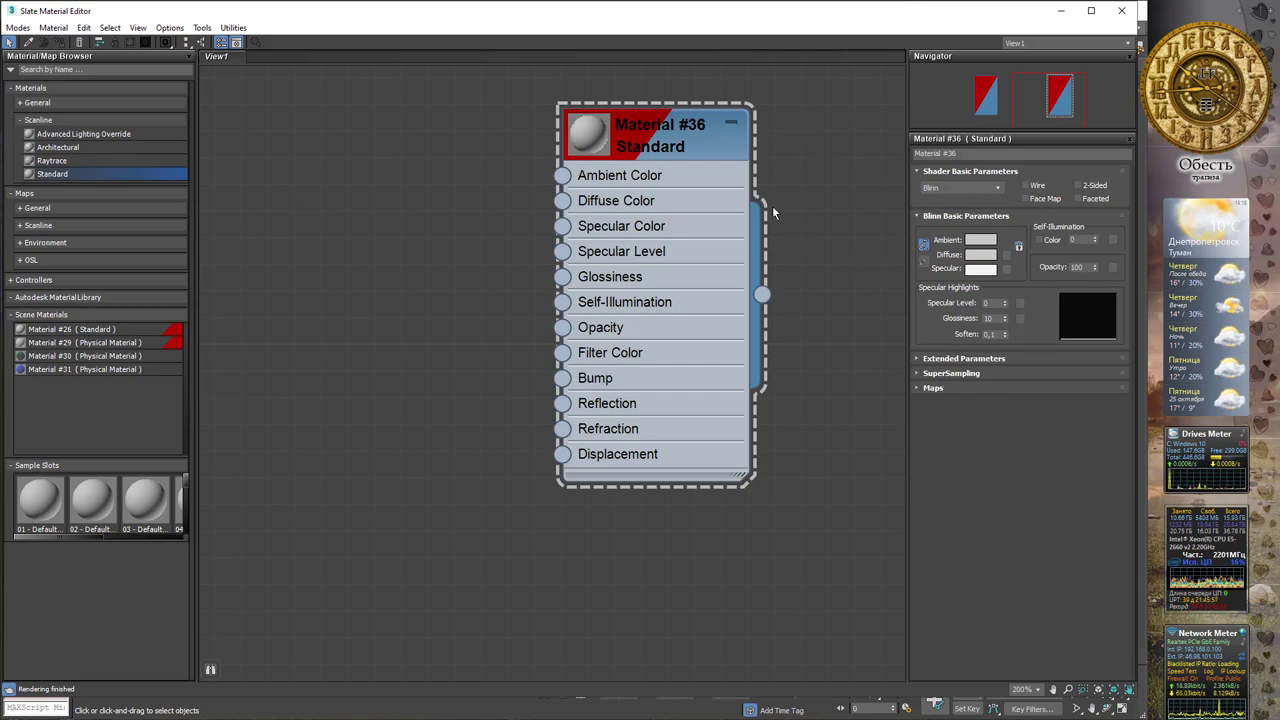
{"action": "scroll", "coordinate": [534, 210], "scroll_direction": "down", "scroll_amount": 2}
{"action": "scroll", "coordinate": [529, 203], "scroll_direction": "down", "scroll_amount": 2}
{"action": "scroll", "coordinate": [531, 199], "scroll_direction": "down", "scroll_amount": 2}
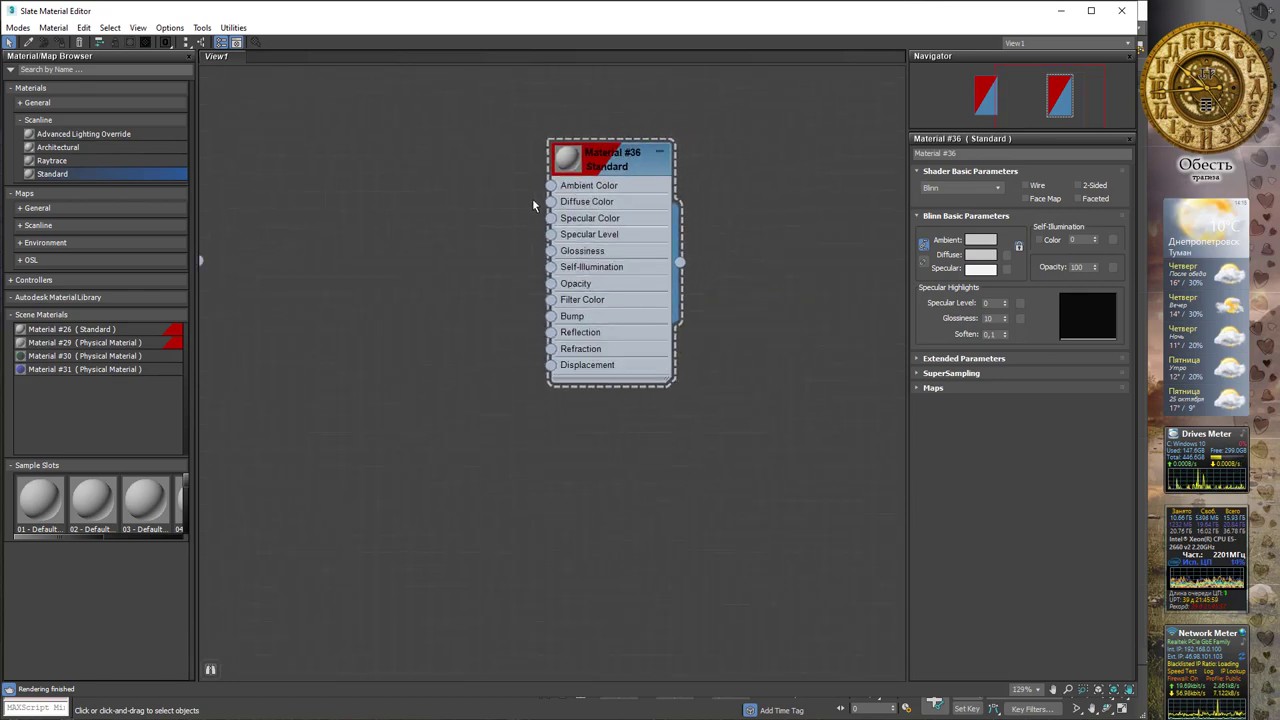
{"action": "scroll", "coordinate": [532, 195], "scroll_direction": "down", "scroll_amount": 2}
{"action": "middle_click_drag", "start_coordinate": [566, 126], "coordinate": [577, 118]}
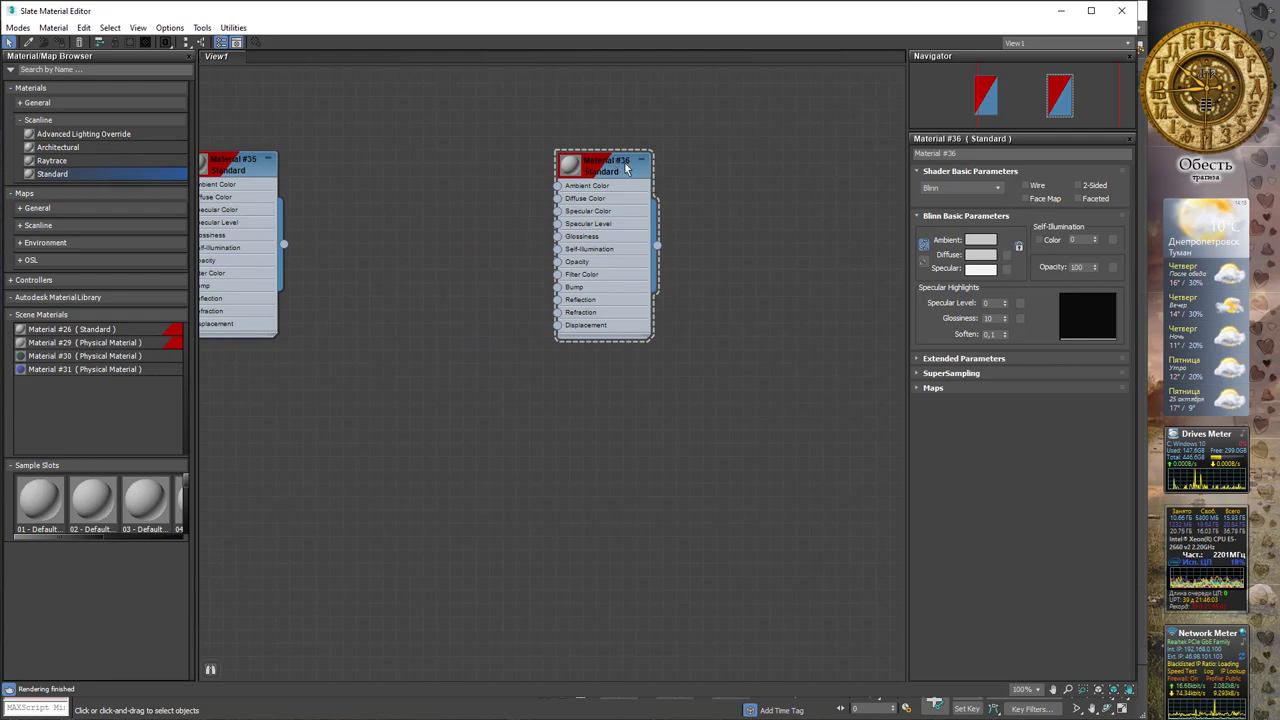
Set Material #36's diffuse colour to saturated red (RGB 220, 27, 27)
{"action": "left_click", "coordinate": [980, 254]}
{"action": "left_click_drag", "start_coordinate": [346, 146], "coordinate": [483, 187]}
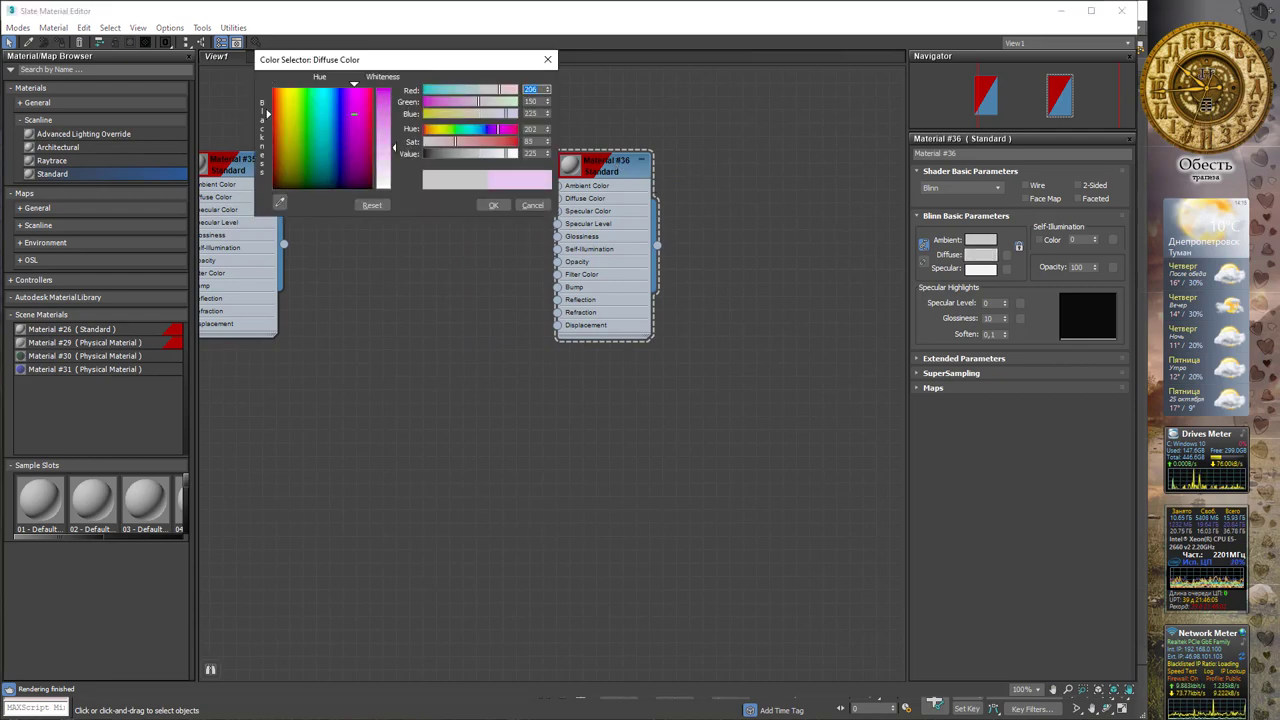
{"action": "left_click_drag", "start_coordinate": [394, 147], "coordinate": [394, 128]}
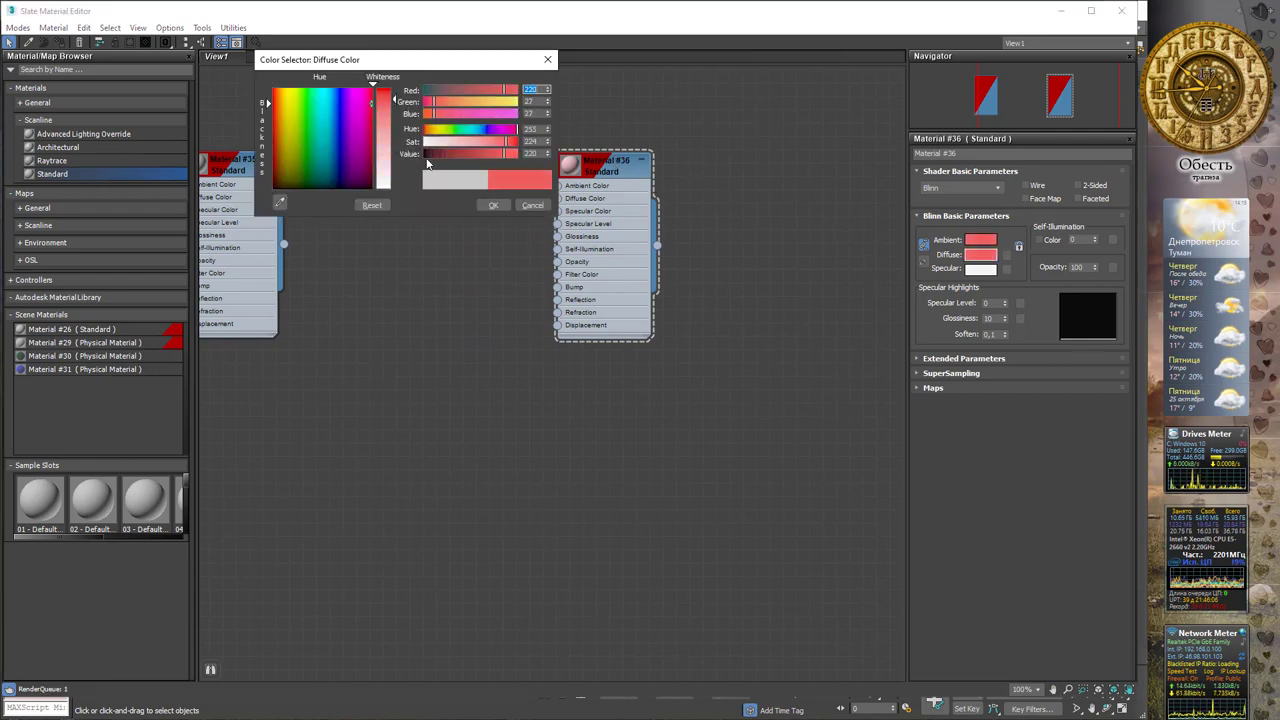
{"action": "left_click", "coordinate": [493, 205]}
{"action": "mouse_move", "coordinate": [719, 152]}
{"action": "middle_mouse_down"}
{"action": "mouse_move", "coordinate": [595, 213]}
{"action": "mouse_move", "coordinate": [522, 162]}
{"action": "middle_mouse_up"}
{"action": "scroll", "coordinate": [578, 217], "scroll_direction": "up", "scroll_amount": 1}
{"action": "scroll", "coordinate": [578, 215], "scroll_direction": "up", "scroll_amount": 2}
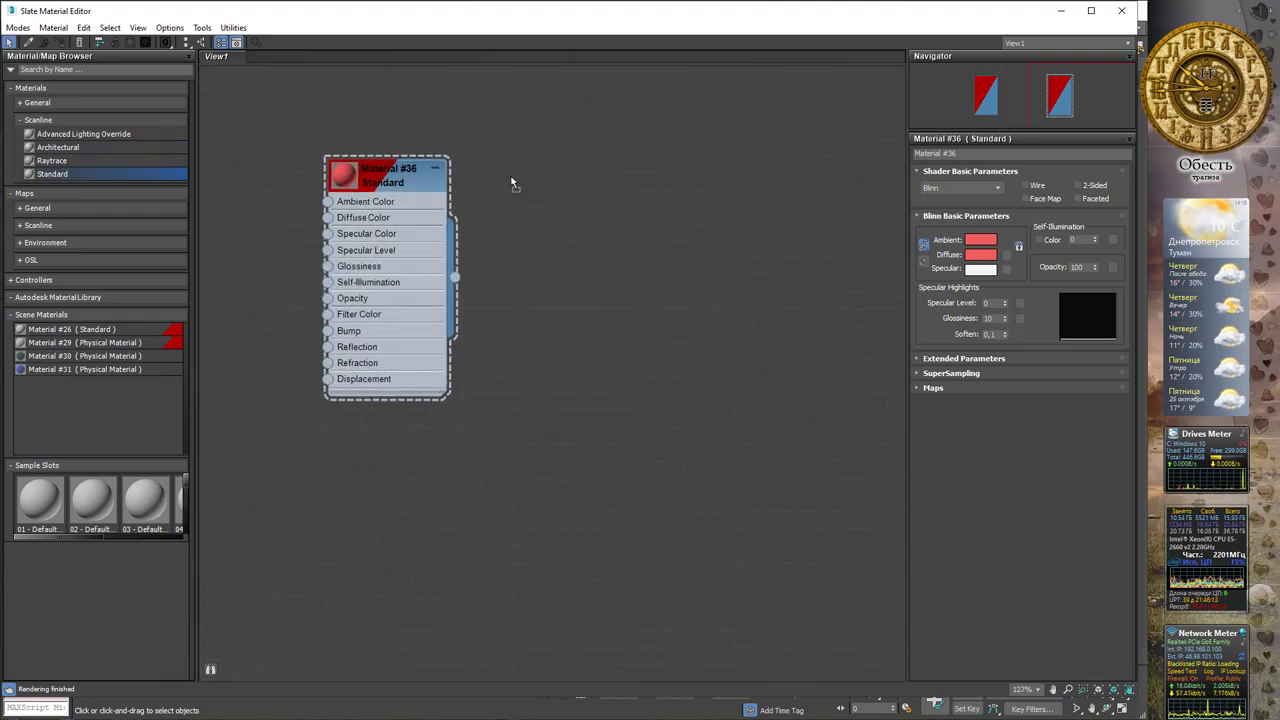
Add two new Standard material nodes, Material #37 and Material #38
{"action": "left_click_drag", "start_coordinate": [756, 184], "coordinate": [756, 184]}
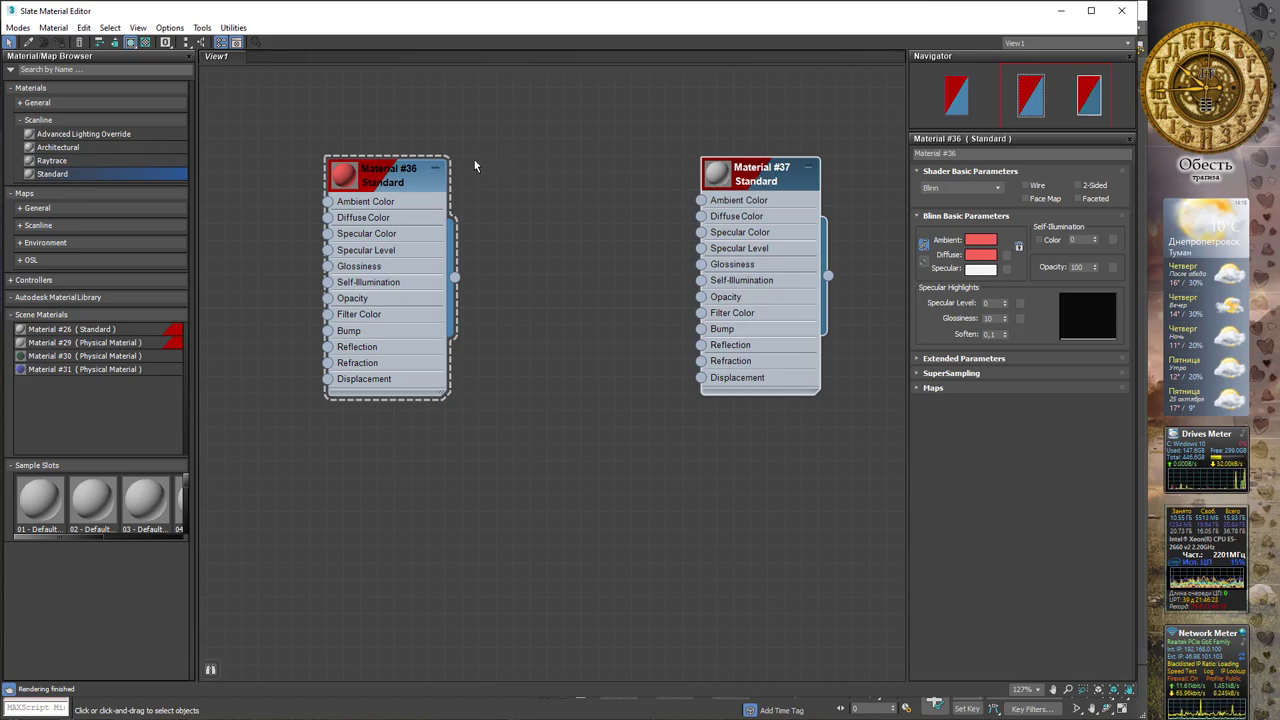
{"action": "scroll", "coordinate": [734, 139], "scroll_direction": "down", "scroll_amount": 1}
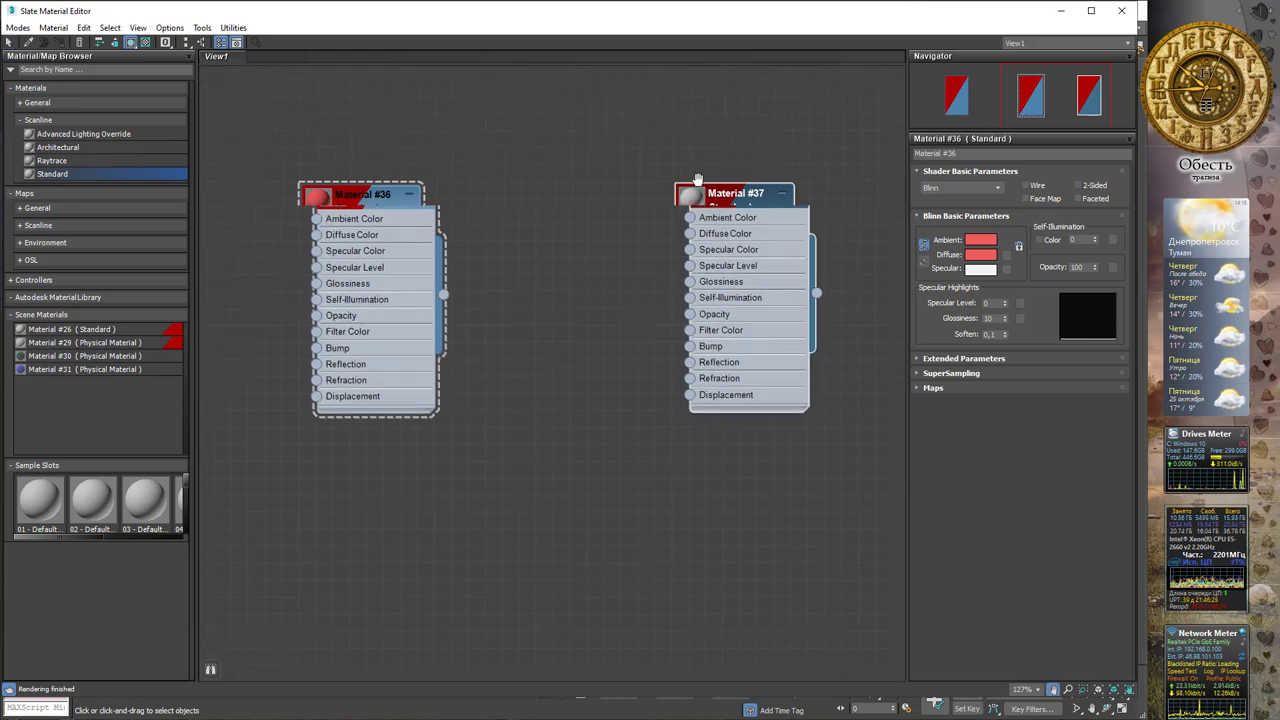
{"action": "middle_click_drag", "start_coordinate": [712, 162], "coordinate": [586, 158]}
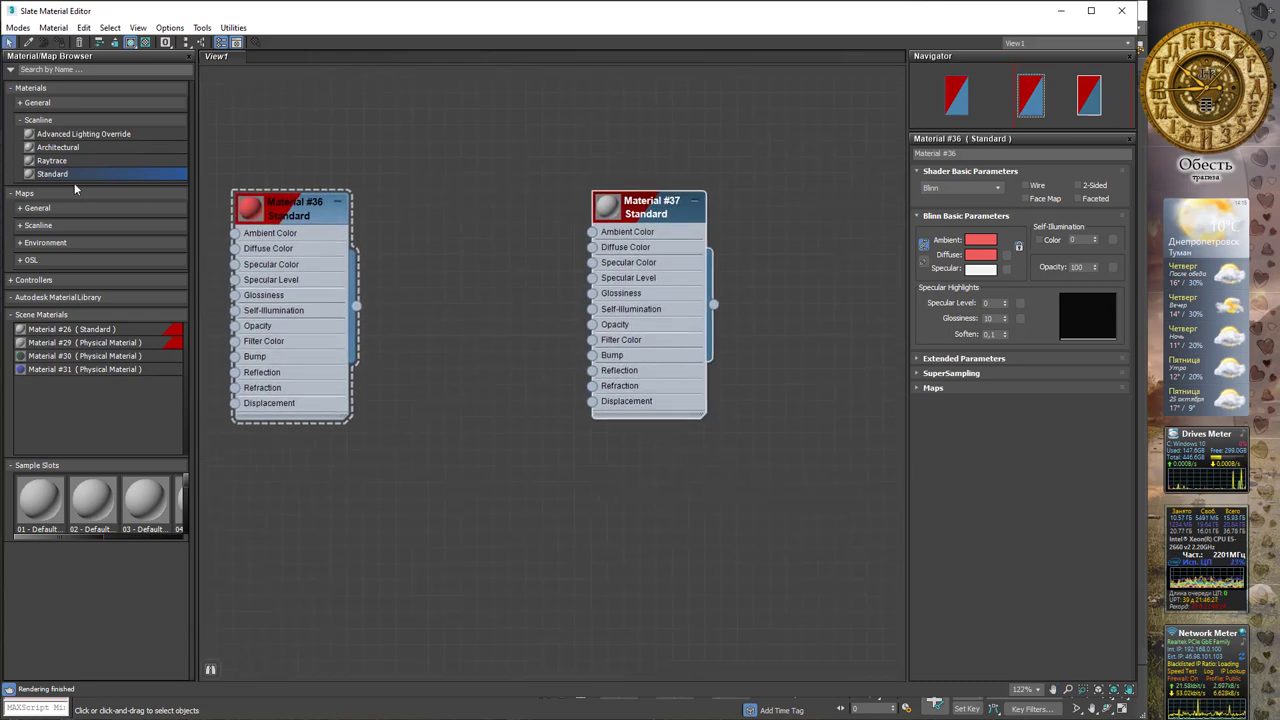
{"action": "left_click_drag", "start_coordinate": [834, 243], "coordinate": [834, 244]}
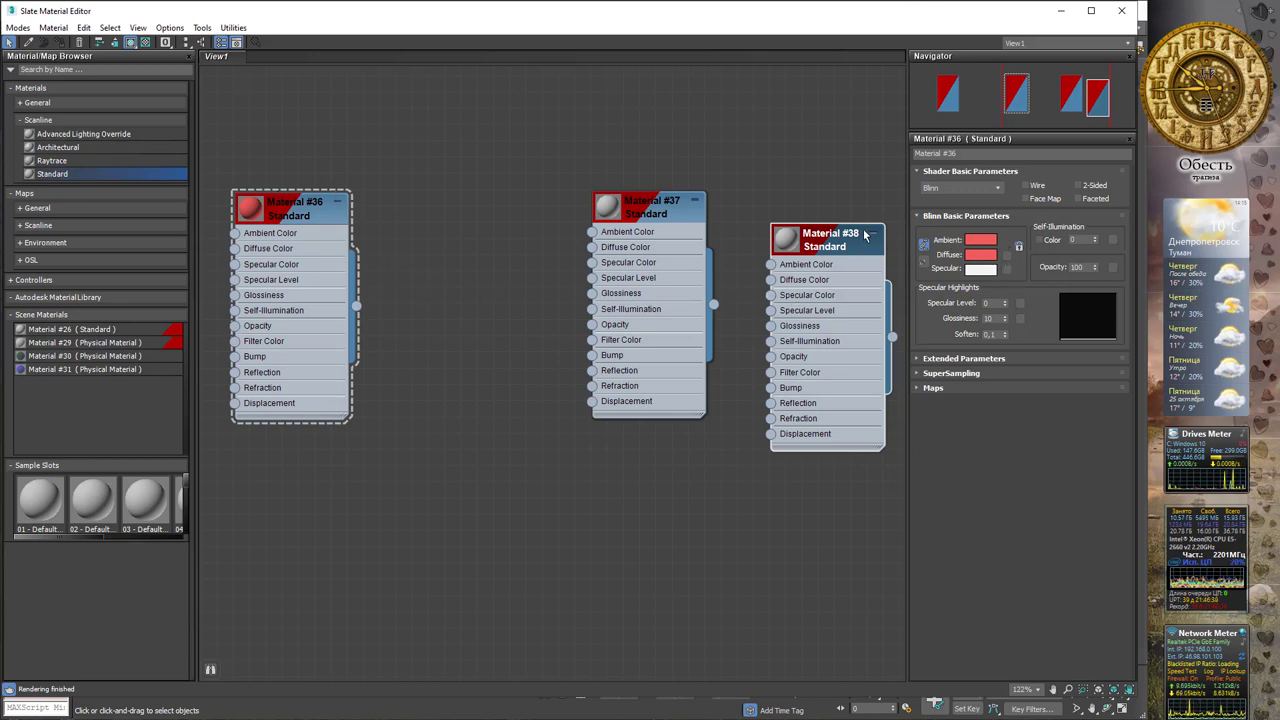
Move Materials #37 and #38 into place and add Standard Material #39 below them
{"action": "left_click_drag", "start_coordinate": [640, 215], "coordinate": [575, 183]}
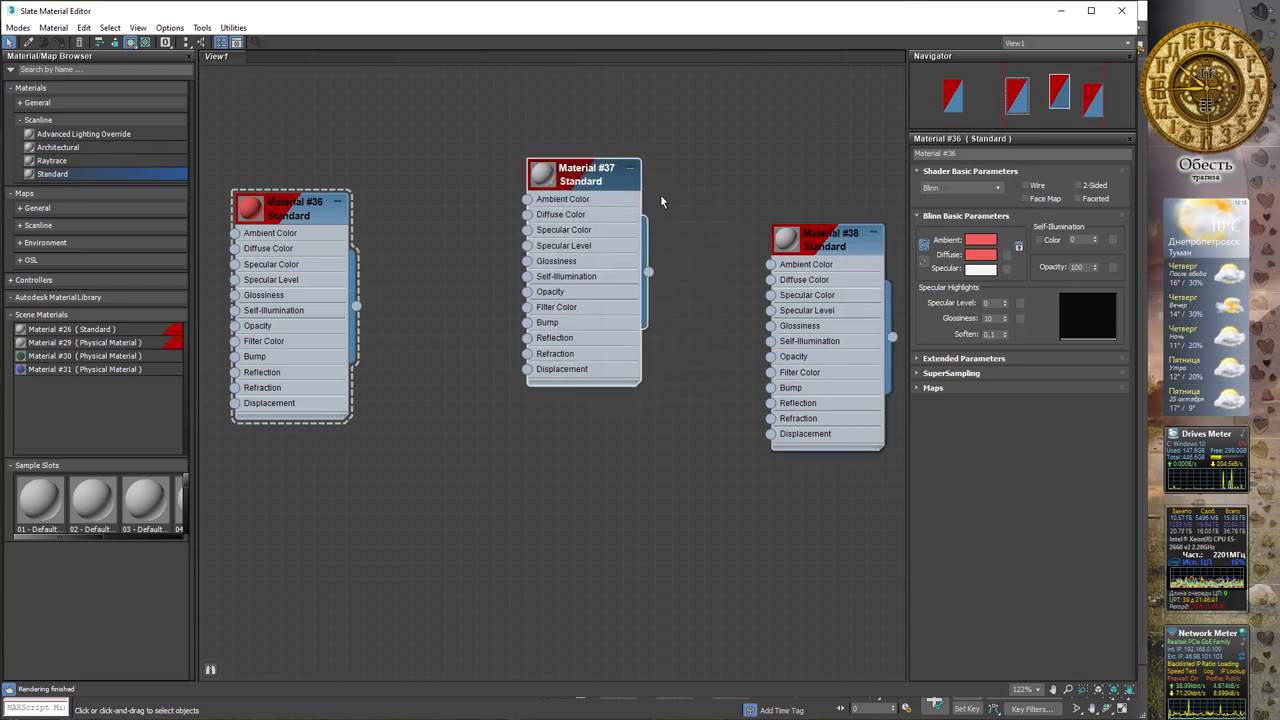
{"action": "left_click_drag", "start_coordinate": [847, 244], "coordinate": [783, 228]}
{"action": "left_click", "coordinate": [783, 228]}
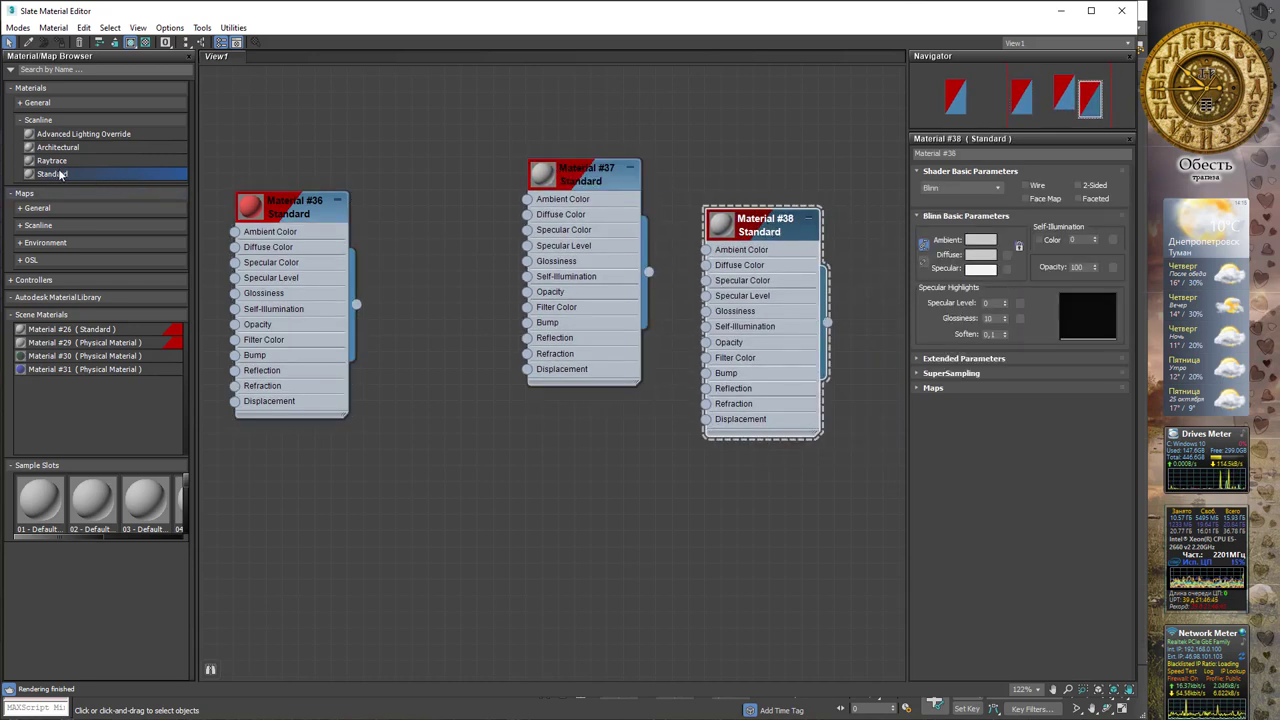
{"action": "left_click", "coordinate": [566, 511]}
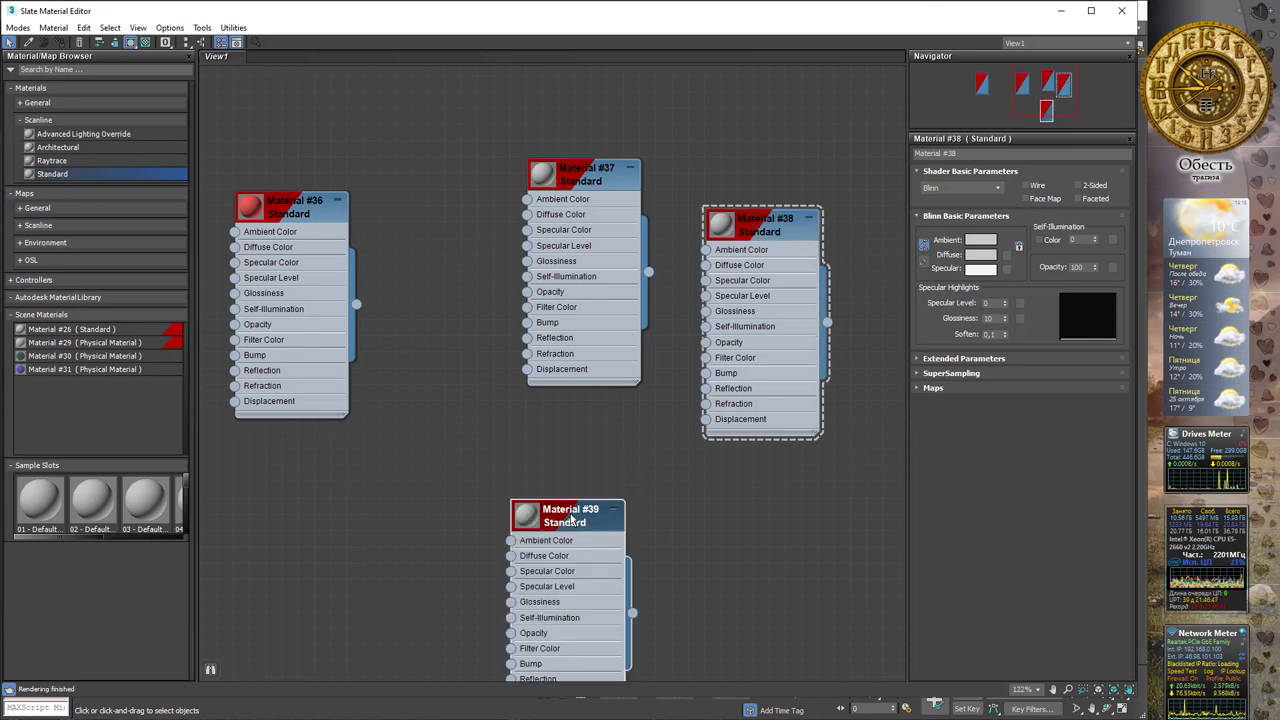
{"action": "left_click", "coordinate": [573, 519]}
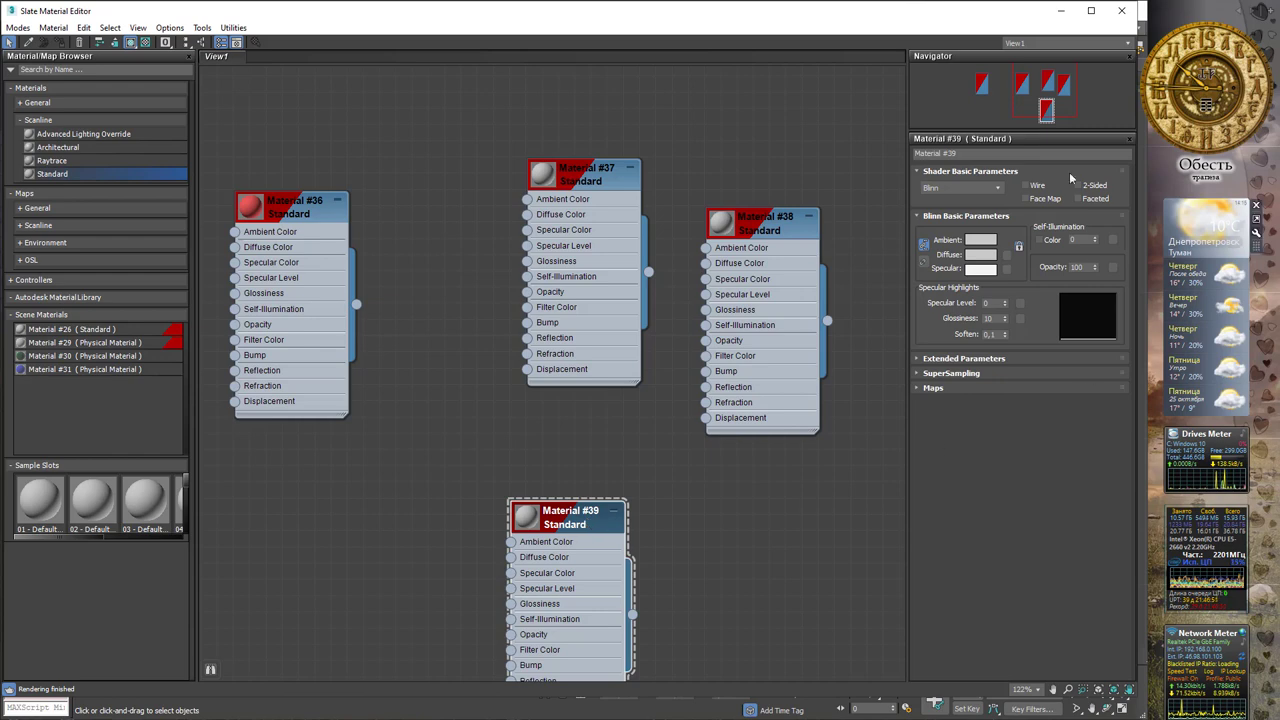
Frame Material #39 in View1 and enlarge its sample sphere preview inside the node
{"action": "mouse_move", "coordinate": [723, 500]}
{"action": "middle_mouse_down"}
{"action": "mouse_move", "coordinate": [748, 380]}
{"action": "mouse_move", "coordinate": [665, 322]}
{"action": "mouse_move", "coordinate": [636, 472]}
{"action": "mouse_move", "coordinate": [663, 400]}
{"action": "middle_mouse_up"}
{"action": "scroll", "coordinate": [663, 400], "scroll_direction": "up", "scroll_amount": 2}
{"action": "scroll", "coordinate": [563, 433], "scroll_direction": "up", "scroll_amount": 1}
{"action": "scroll", "coordinate": [548, 428], "scroll_direction": "up", "scroll_amount": 1}
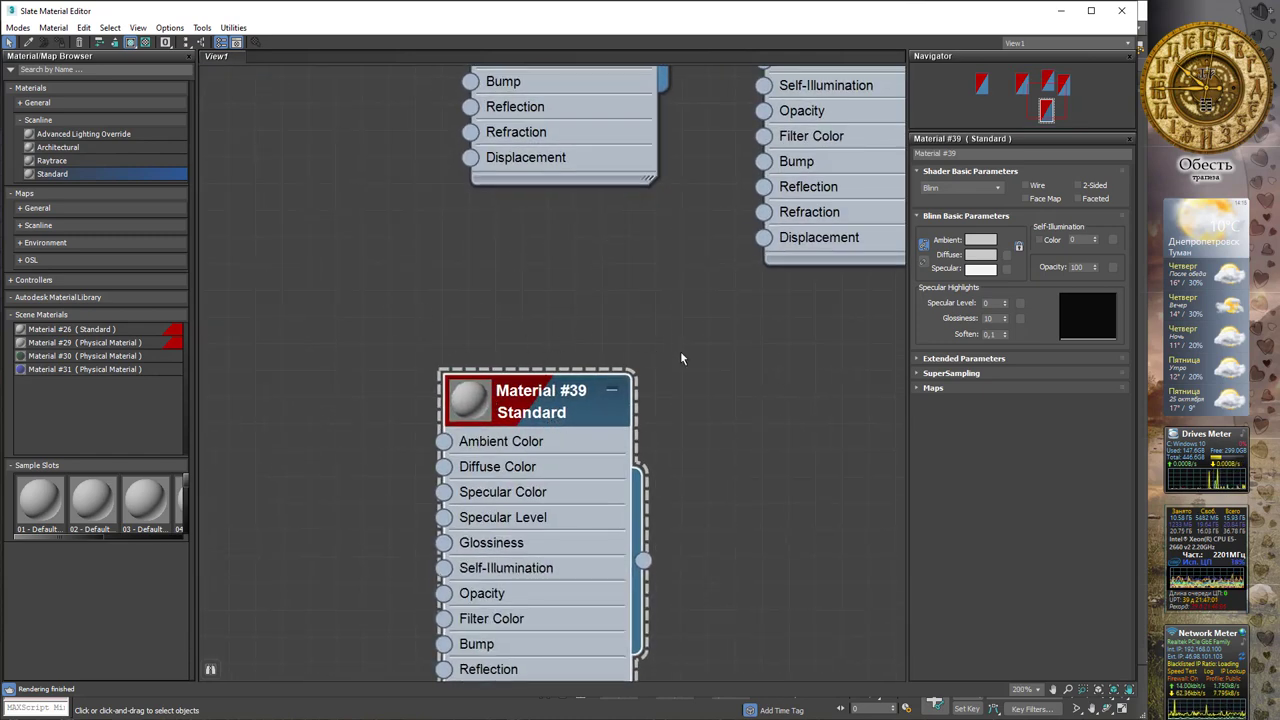
{"action": "middle_click_drag", "start_coordinate": [683, 421], "coordinate": [685, 326]}
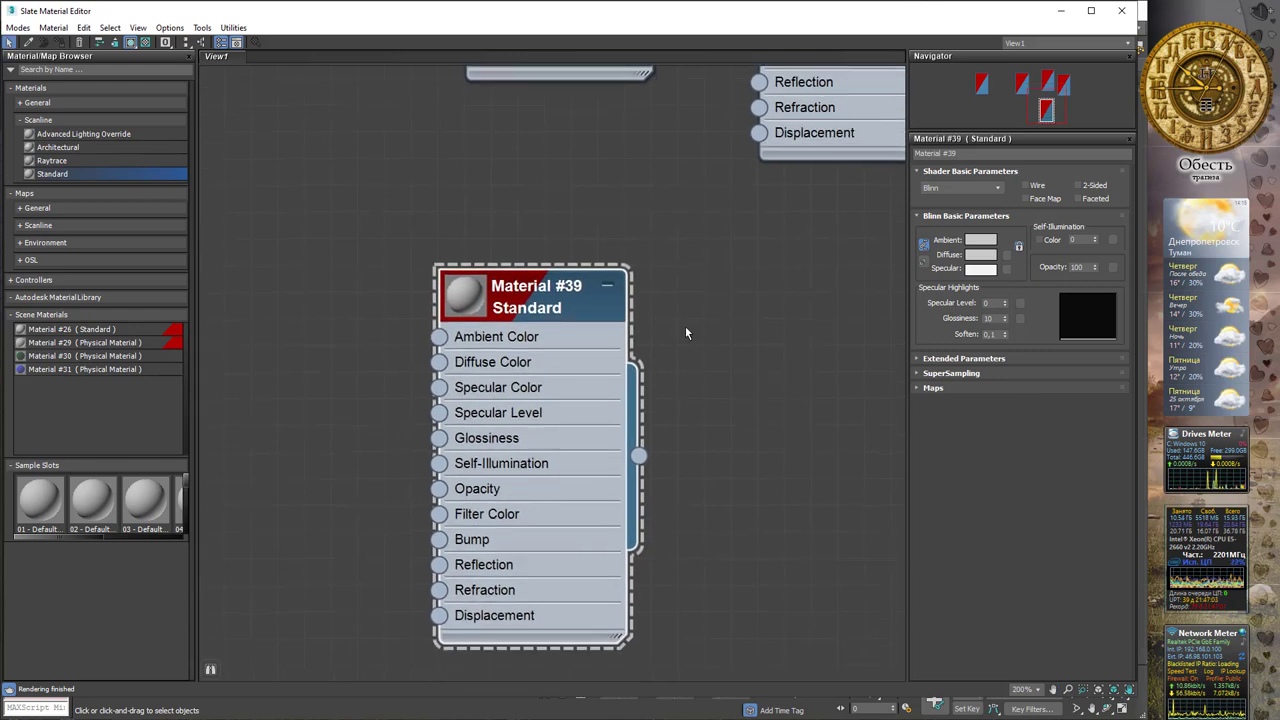
{"action": "left_click", "coordinate": [1040, 694]}
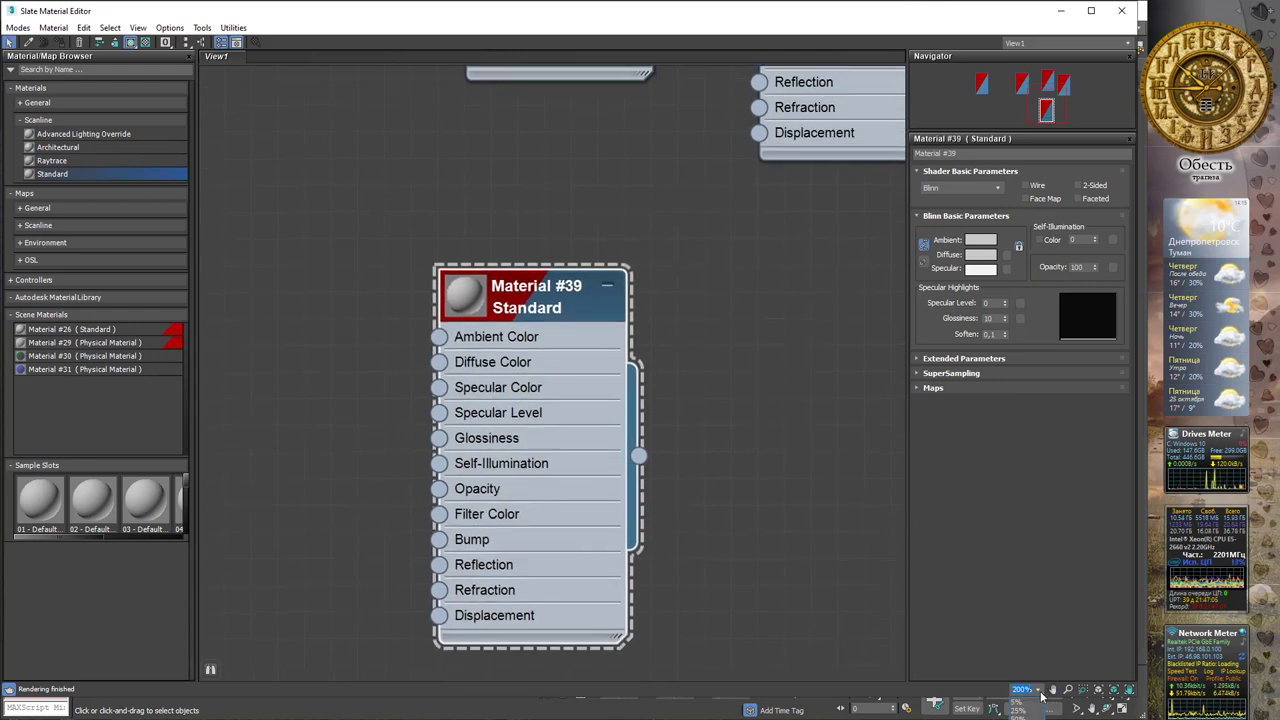
{"action": "left_click", "coordinate": [1040, 695]}
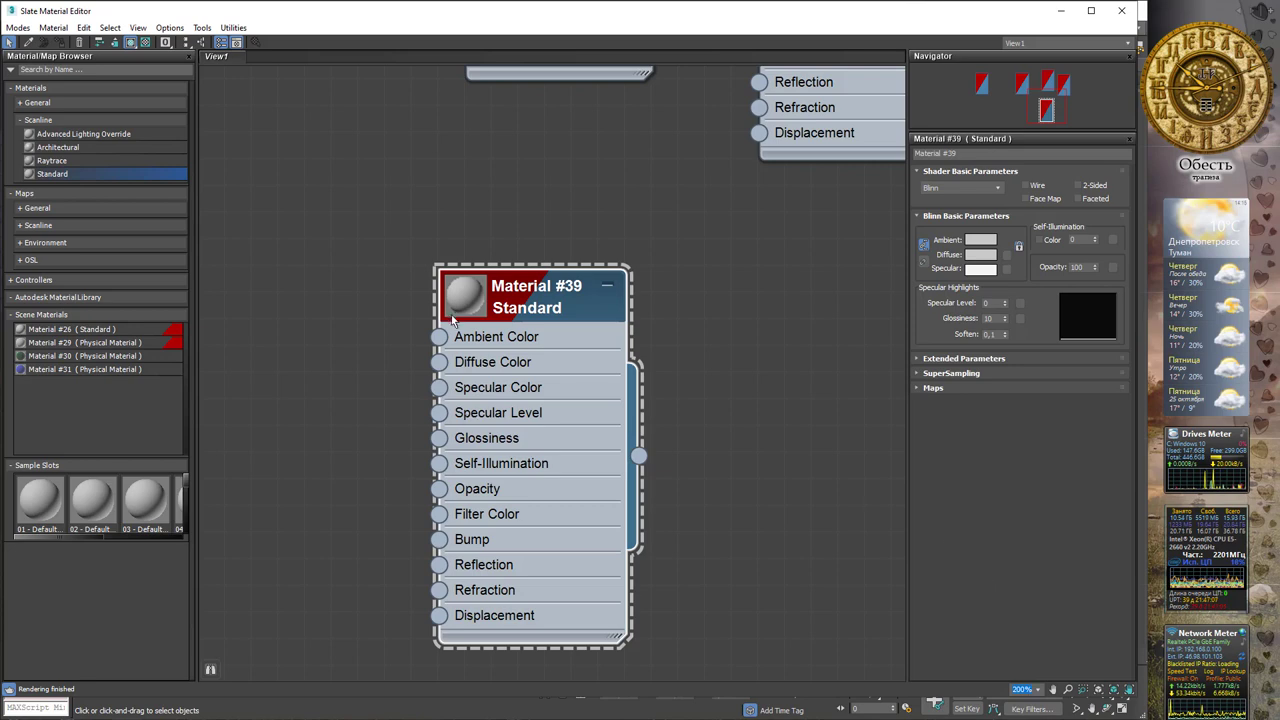
{"action": "scroll", "coordinate": [706, 293], "scroll_direction": "down", "scroll_amount": 2}
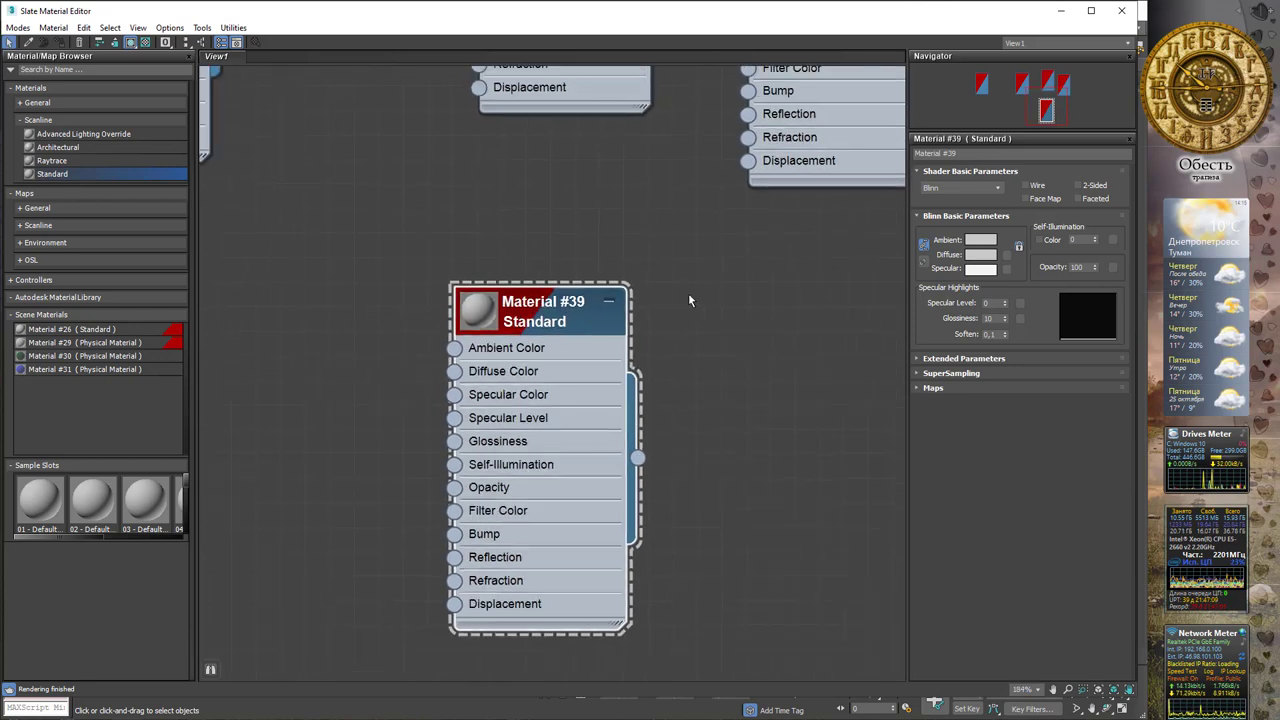
{"action": "scroll", "coordinate": [688, 300], "scroll_direction": "up", "scroll_amount": 1}
{"action": "mouse_move", "coordinate": [688, 300]}
{"action": "middle_mouse_down"}
{"action": "mouse_move", "coordinate": [588, 408]}
{"action": "mouse_move", "coordinate": [700, 195]}
{"action": "middle_mouse_up"}
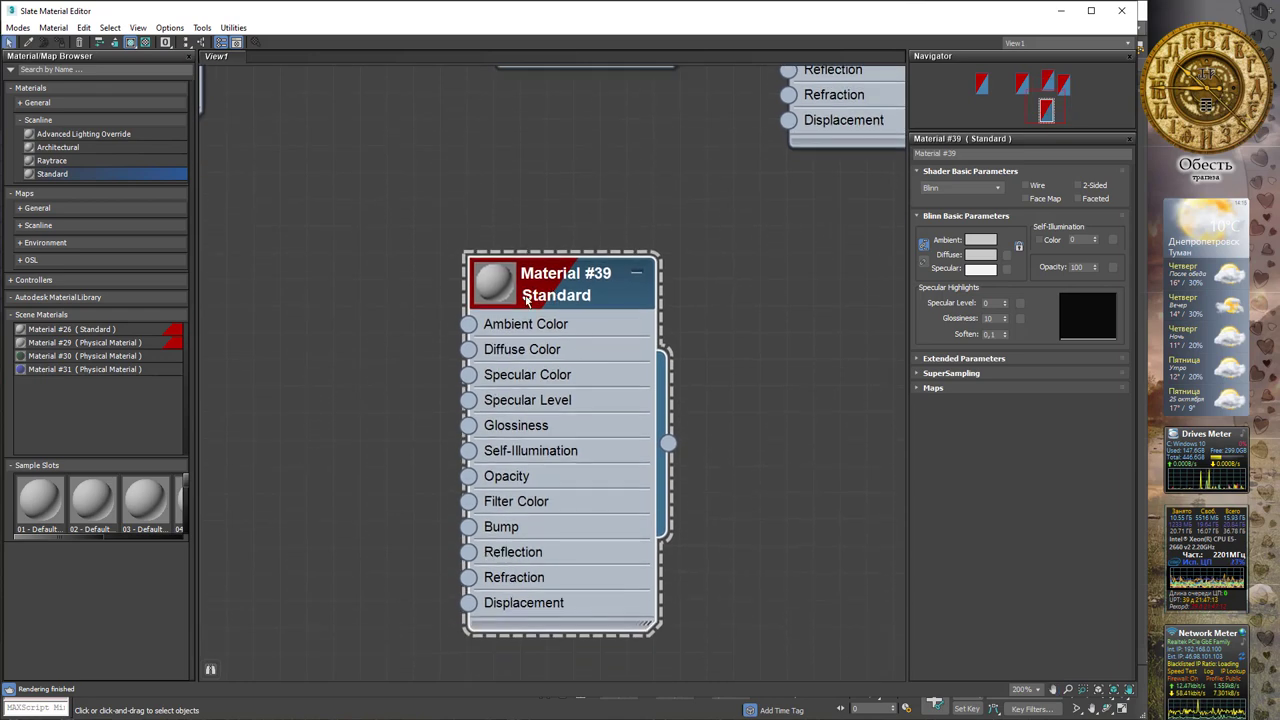
{"action": "double_click", "coordinate": [493, 286]}
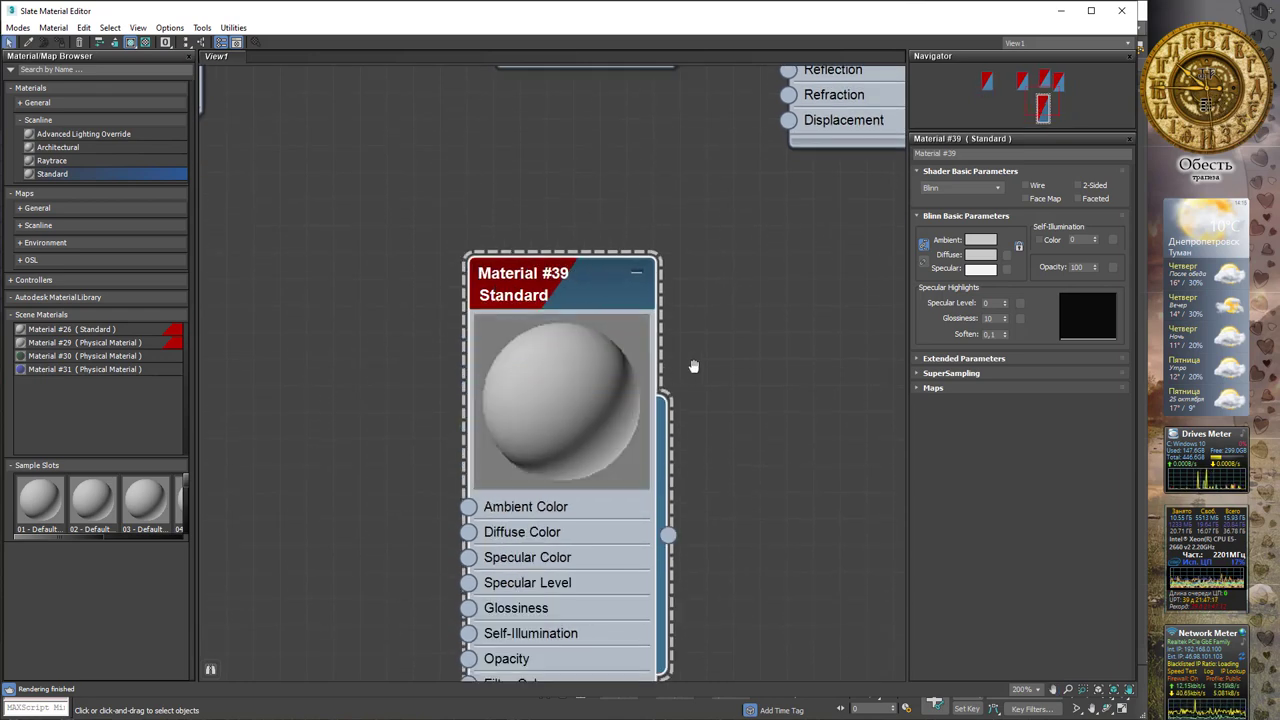
{"action": "middle_click_drag", "start_coordinate": [694, 366], "coordinate": [640, 217]}
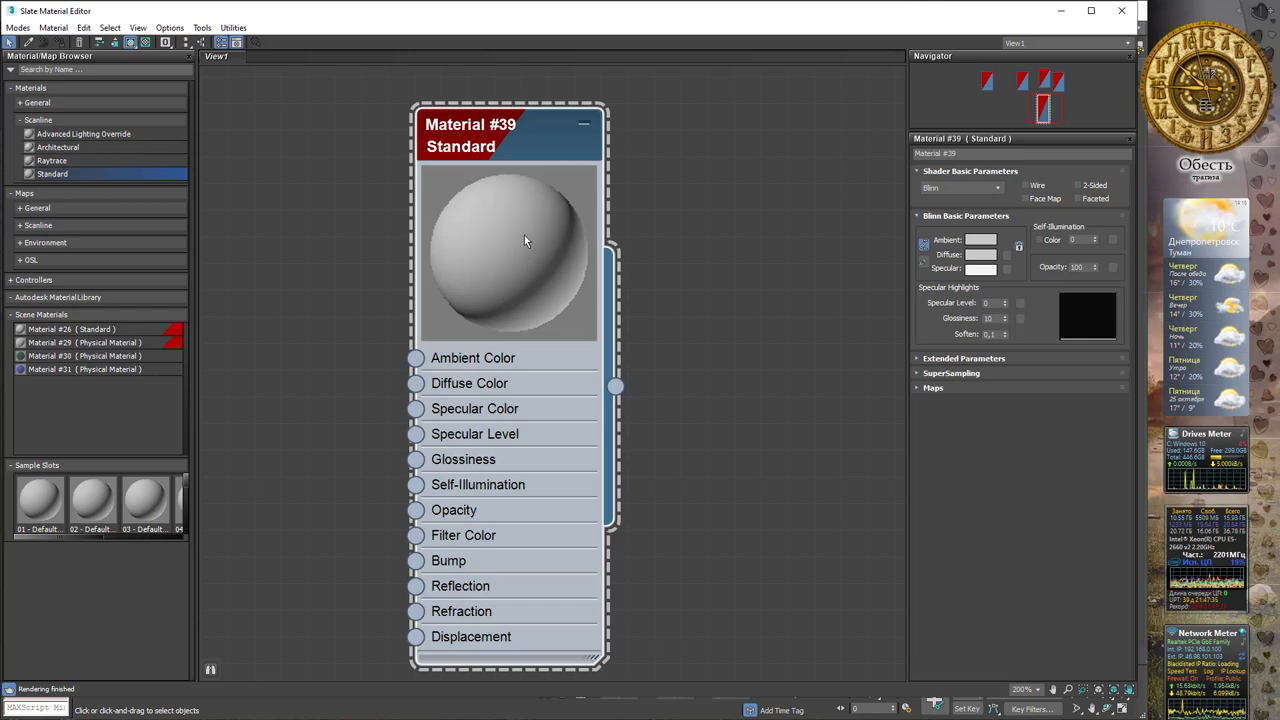
Open a preview window for Material #39, enlarge it and dock it over View1
{"action": "right_click", "coordinate": [536, 186]}
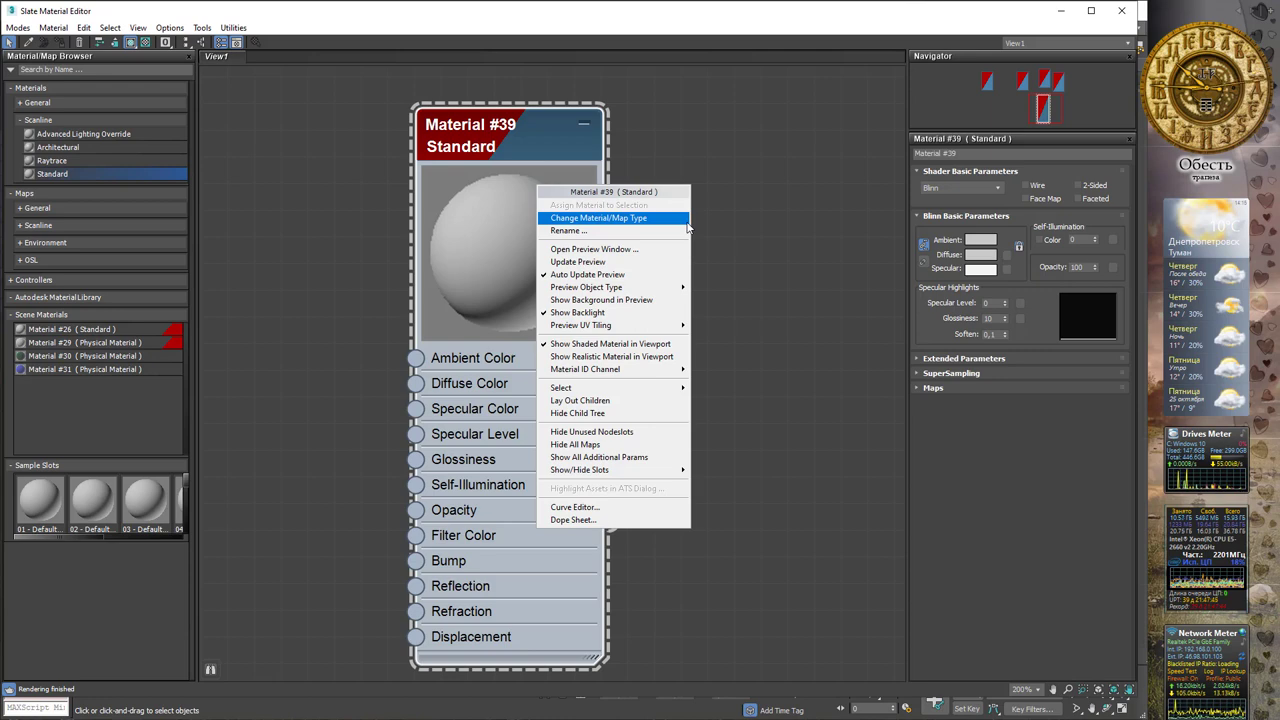
{"action": "left_click", "coordinate": [632, 250]}
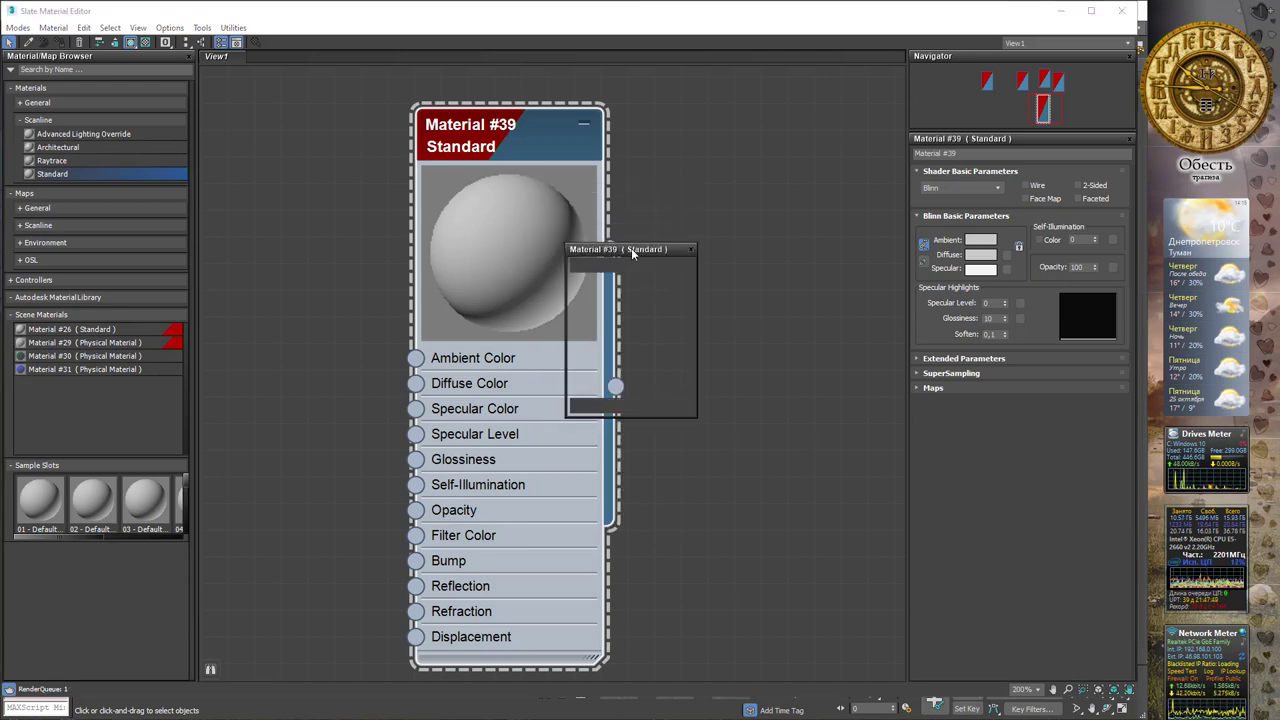
{"action": "left_click_drag", "start_coordinate": [642, 251], "coordinate": [786, 171]}
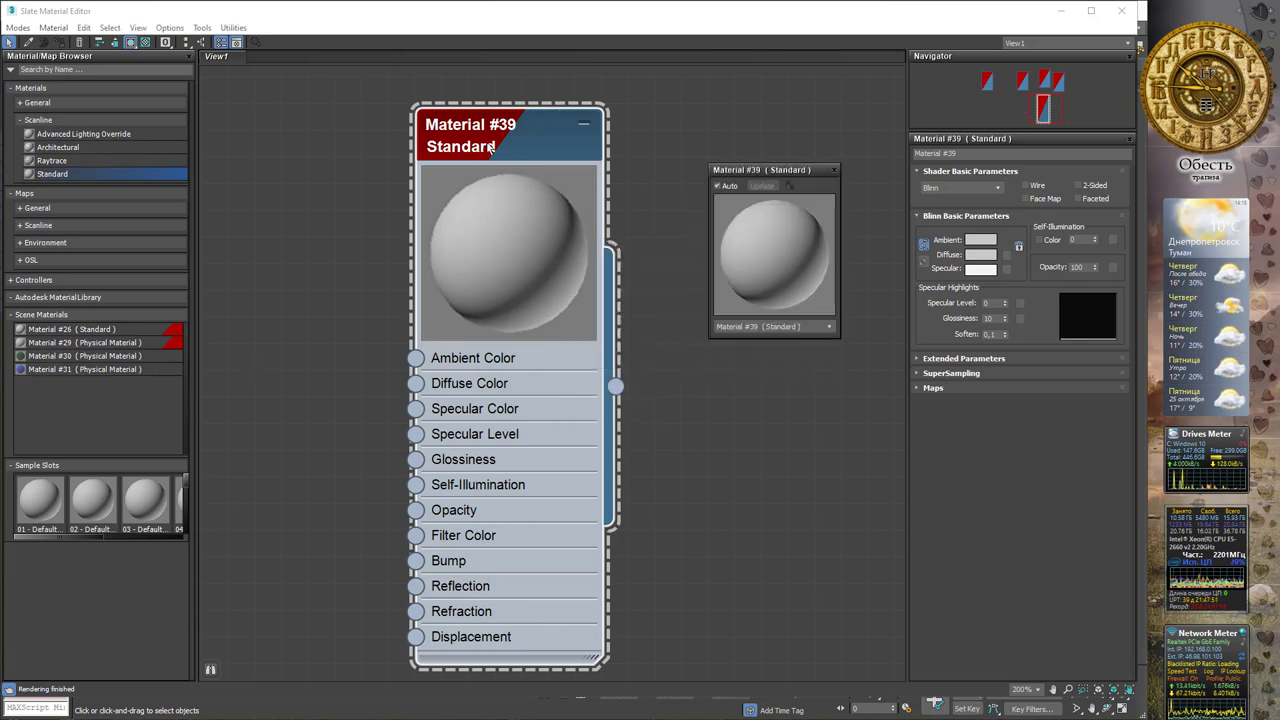
{"action": "right_click", "coordinate": [518, 134]}
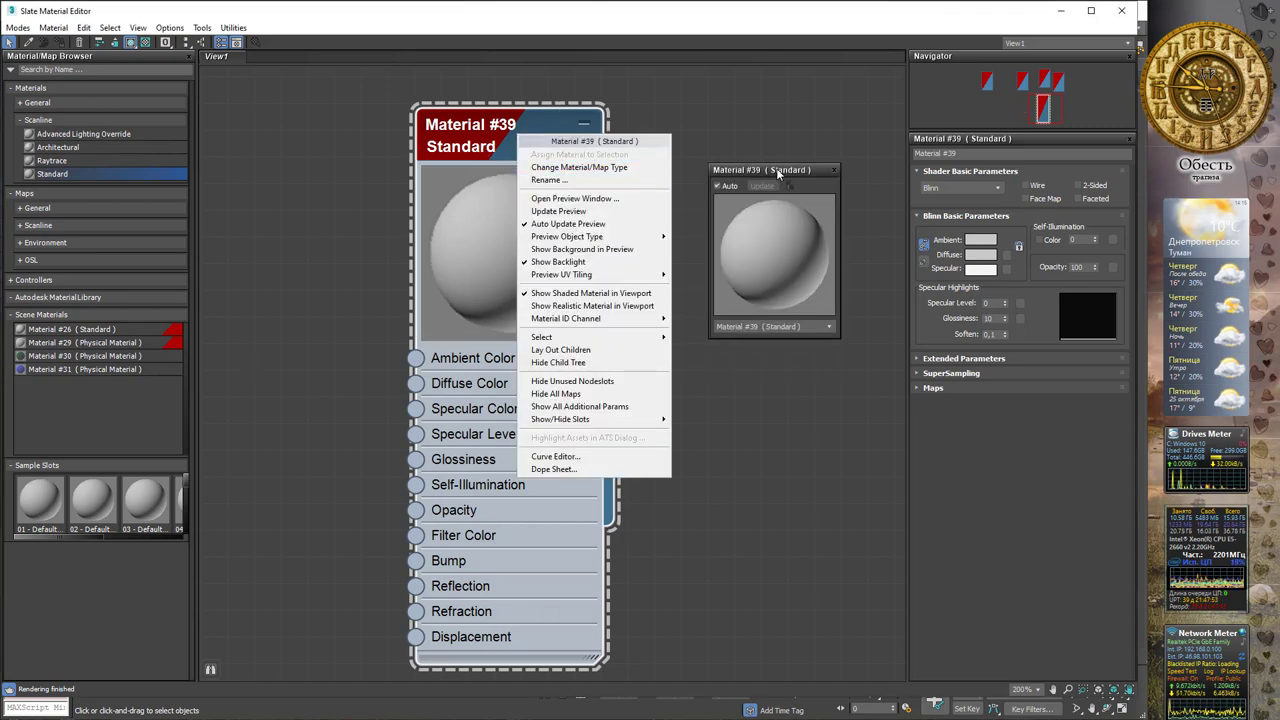
{"action": "left_click", "coordinate": [833, 170]}
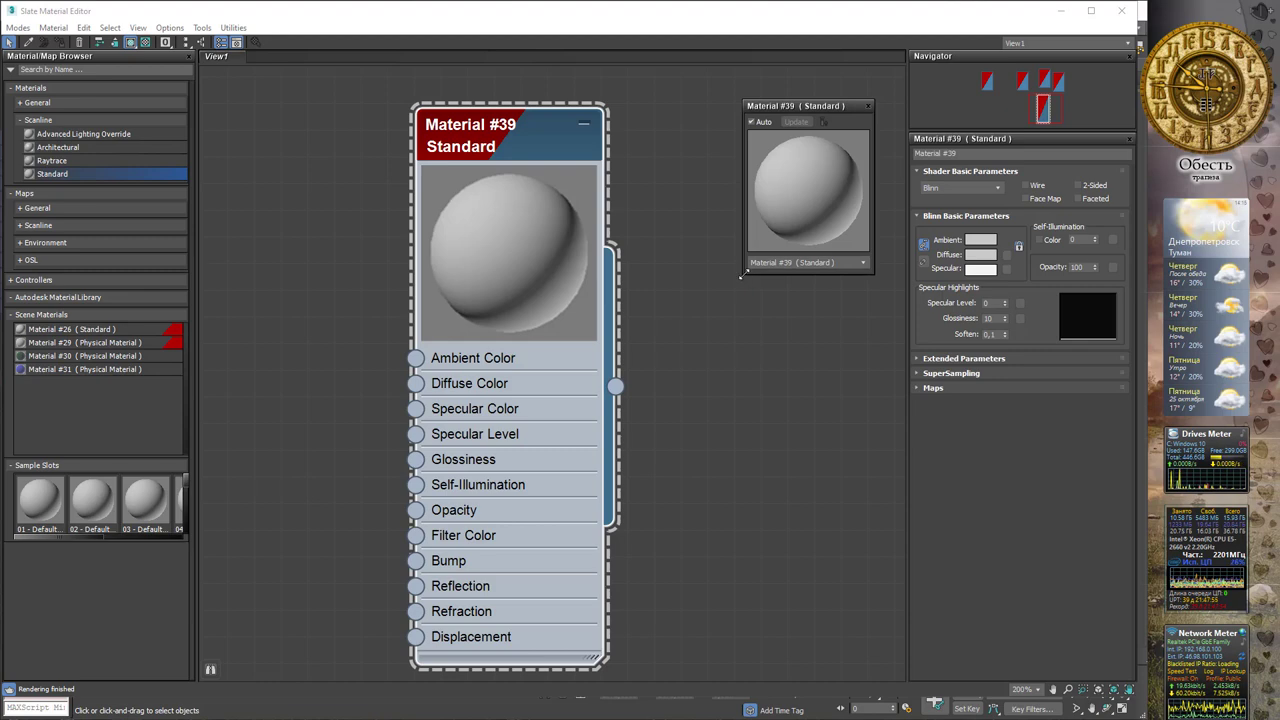
{"action": "left_click_drag", "start_coordinate": [744, 272], "coordinate": [250, 525]}
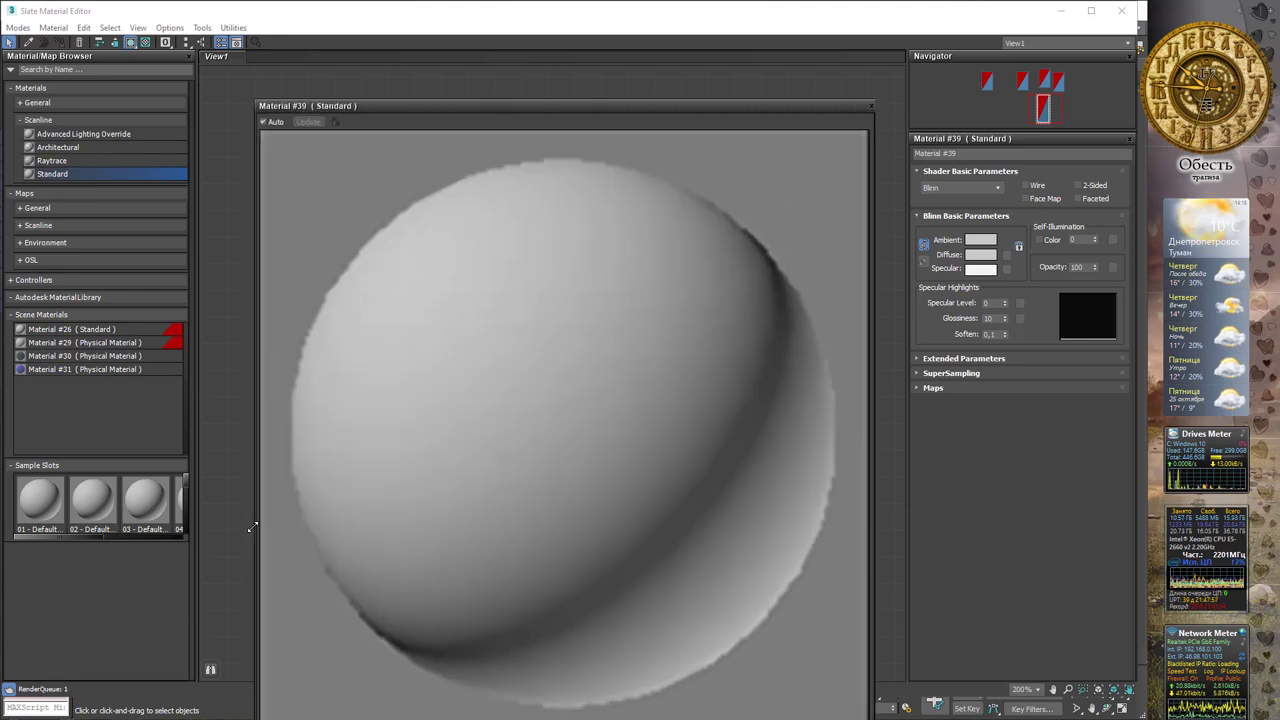
{"action": "mouse_move", "coordinate": [621, 102]}
{"action": "left_mouse_down"}
{"action": "mouse_move", "coordinate": [613, 60]}
{"action": "mouse_move", "coordinate": [616, 84]}
{"action": "left_mouse_up"}
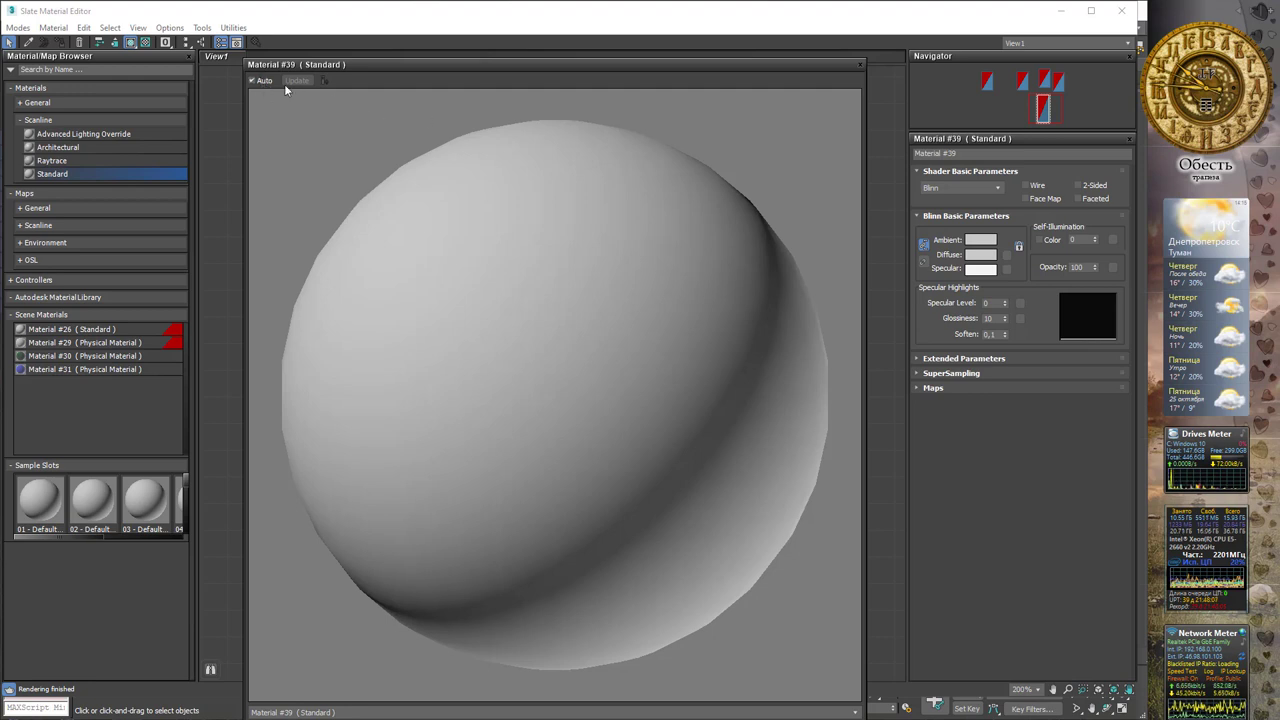
Give Material #39 a blue diffuse colour
{"action": "left_click", "coordinate": [995, 255]}
{"action": "left_click", "coordinate": [332, 113]}
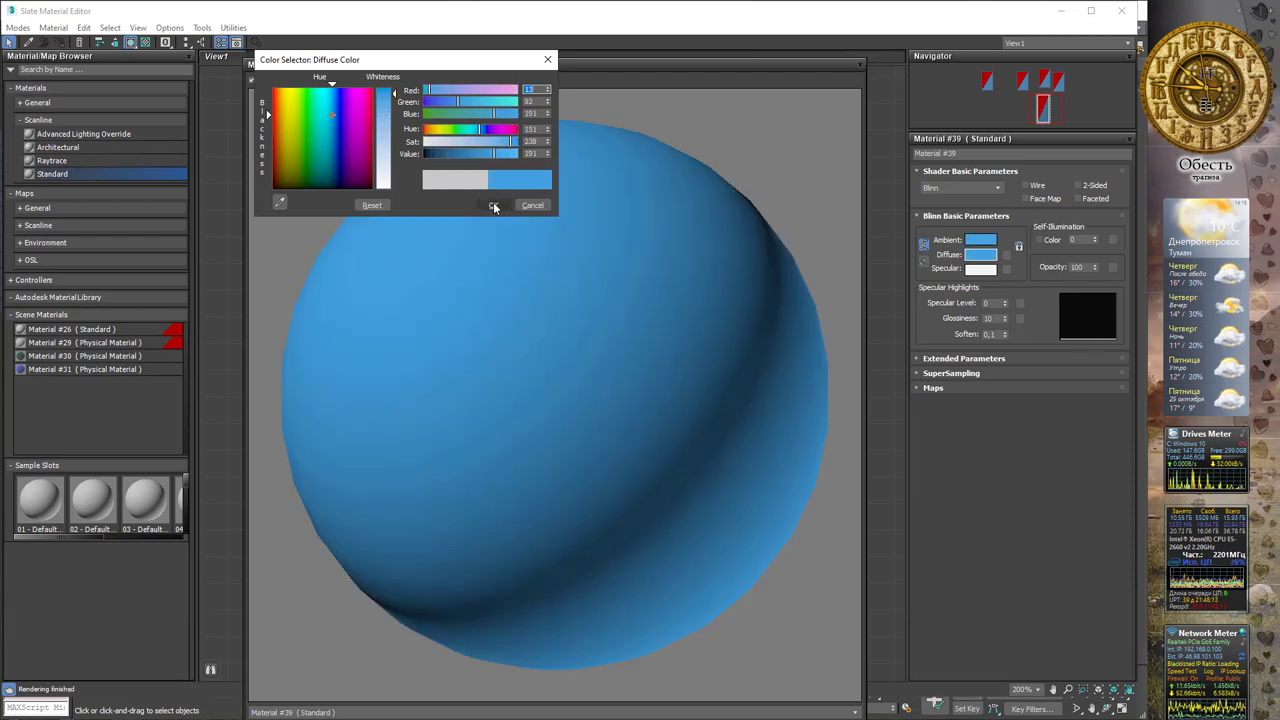
{"action": "left_click", "coordinate": [493, 205]}
Set Specular Level 52 and Glossiness 41, then close the large preview window
{"action": "mouse_move", "coordinate": [1005, 303]}
{"action": "left_mouse_down"}
{"action": "mouse_move", "coordinate": [1005, 322]}
{"action": "mouse_move", "coordinate": [1005, 290]}
{"action": "left_mouse_up"}
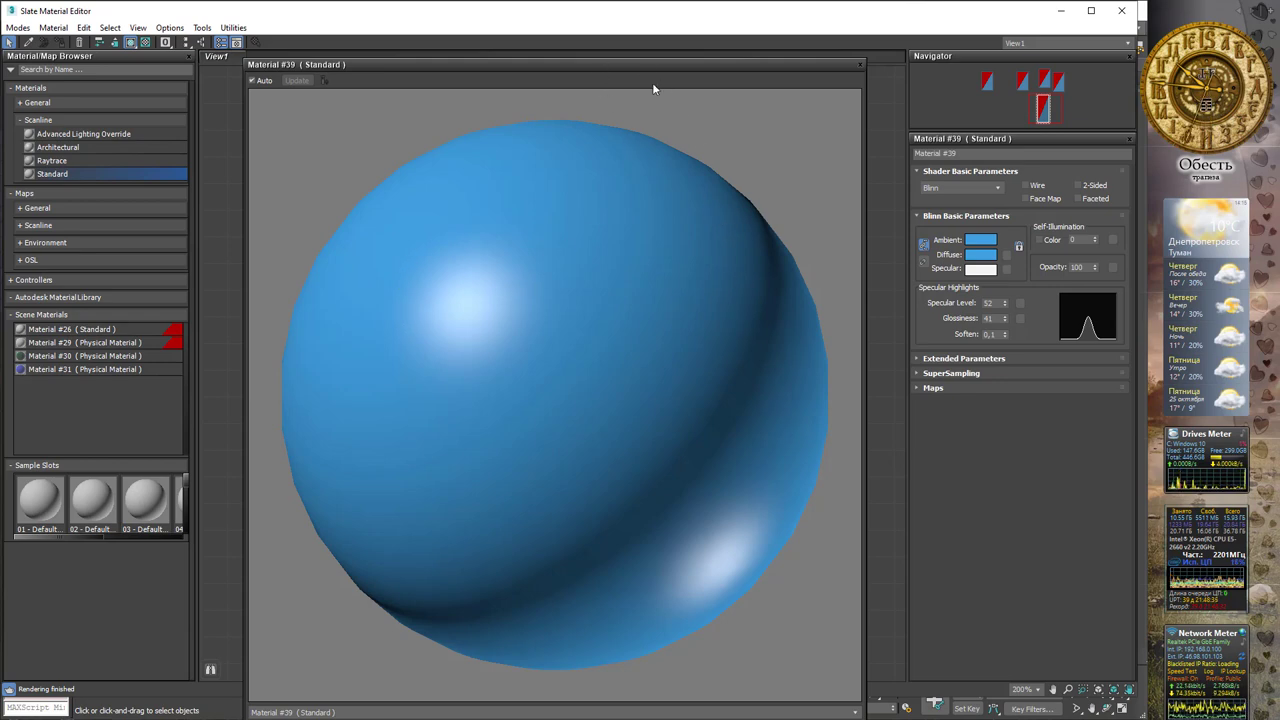
{"action": "mouse_move", "coordinate": [651, 63]}
{"action": "left_mouse_down"}
{"action": "mouse_move", "coordinate": [658, 75]}
{"action": "mouse_move", "coordinate": [624, 90]}
{"action": "left_mouse_up"}
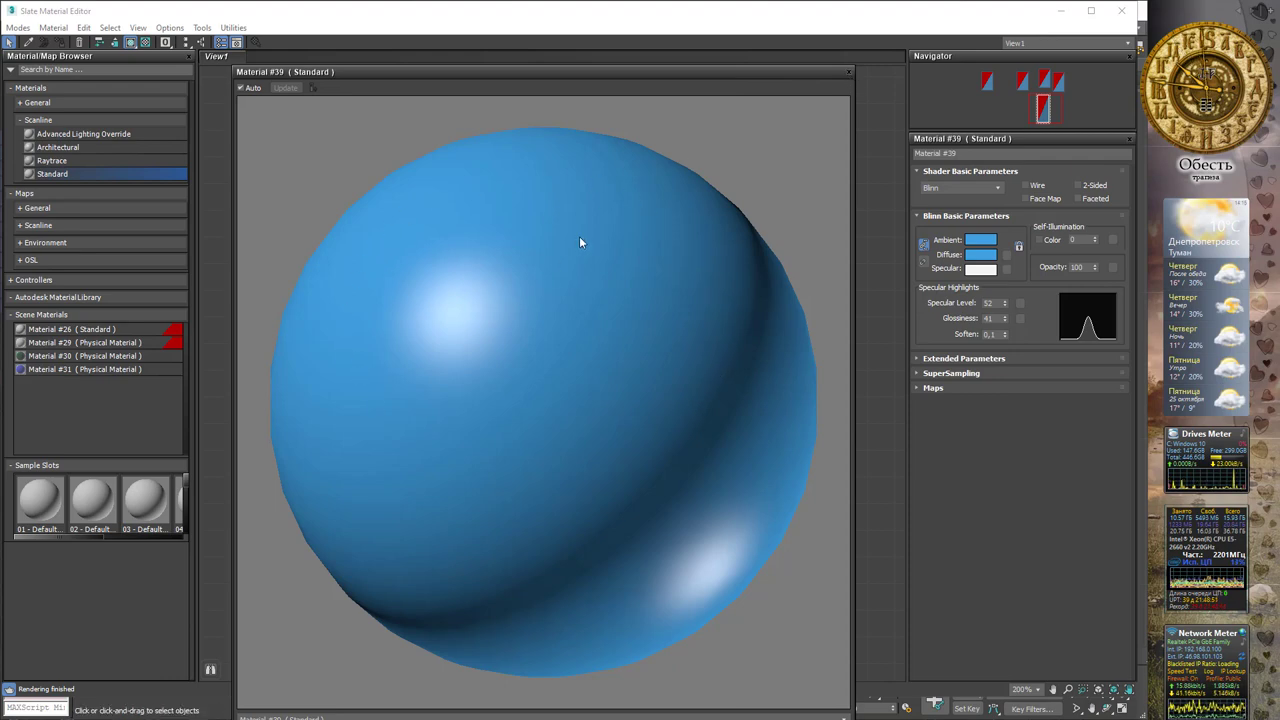
{"action": "left_click", "coordinate": [848, 71]}
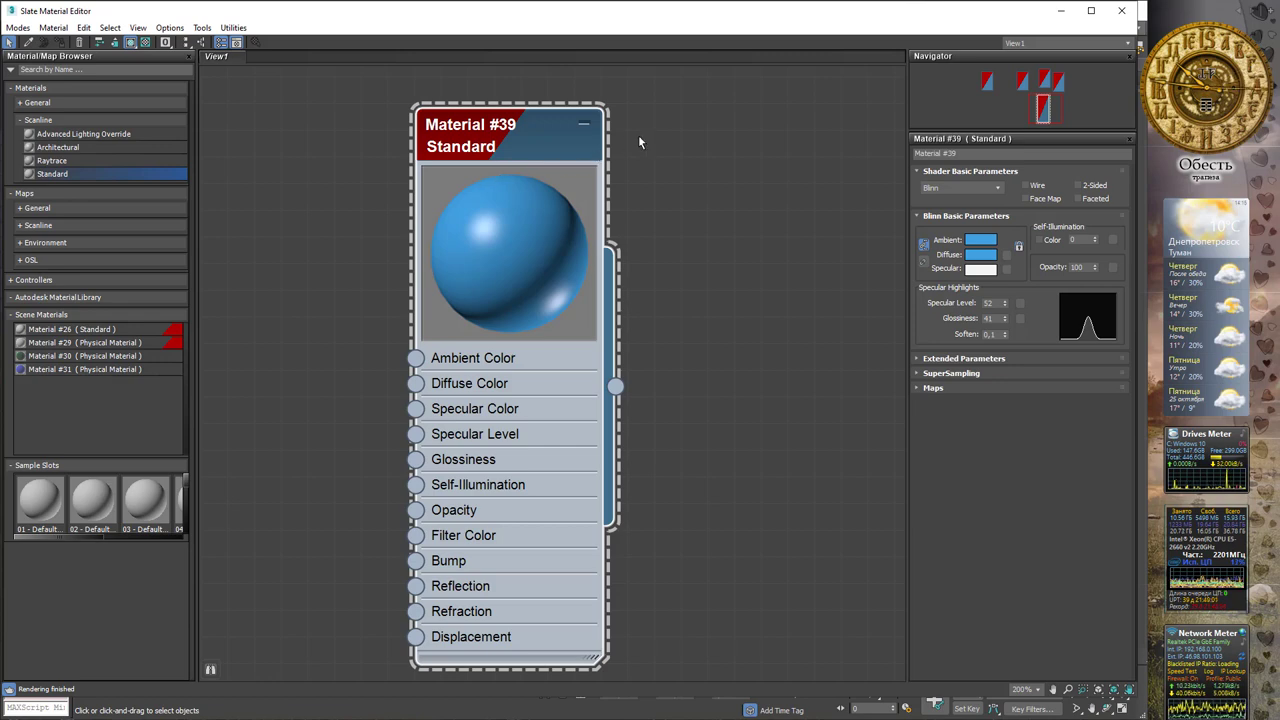
Collapse Material #39's preview back to an icon and zoom out
{"action": "double_click", "coordinate": [534, 166]}
{"action": "scroll", "coordinate": [617, 194], "scroll_direction": "down", "scroll_amount": 2}
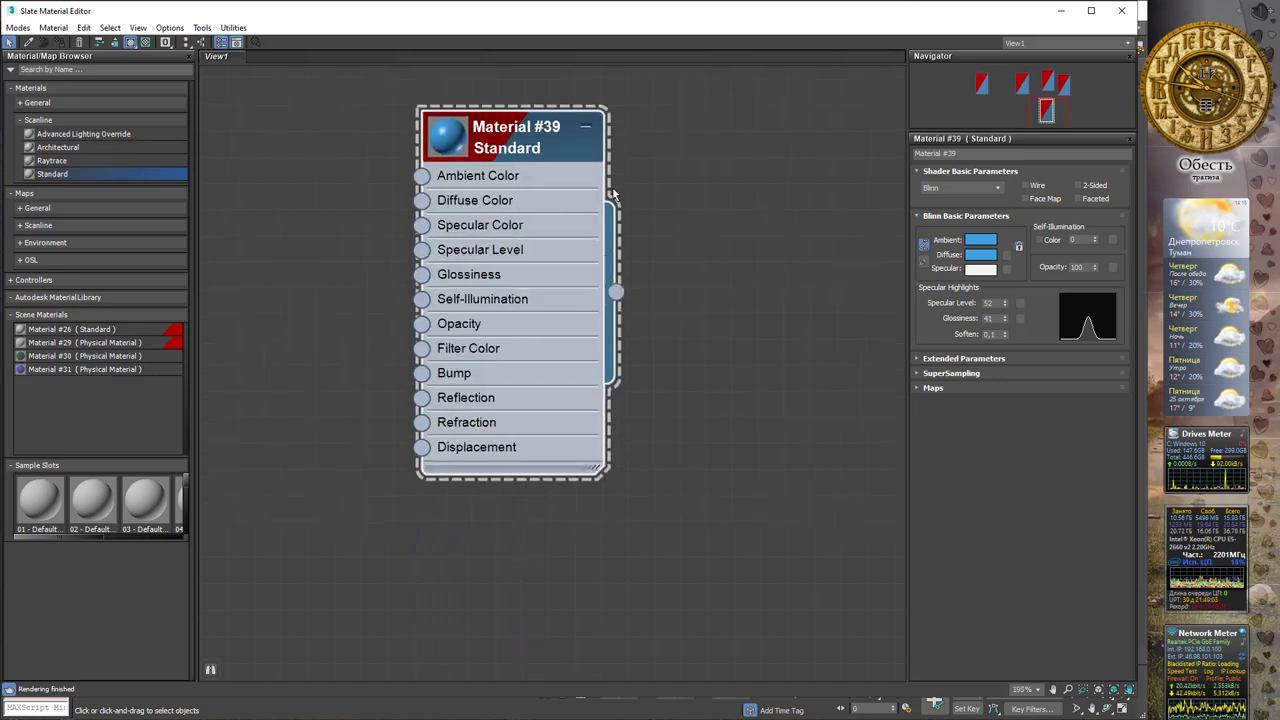
{"action": "scroll", "coordinate": [617, 194], "scroll_direction": "down", "scroll_amount": 2}
{"action": "scroll", "coordinate": [616, 188], "scroll_direction": "down", "scroll_amount": 2}
{"action": "scroll", "coordinate": [616, 184], "scroll_direction": "down", "scroll_amount": 2}
{"action": "scroll", "coordinate": [600, 220], "scroll_direction": "down", "scroll_amount": 1}
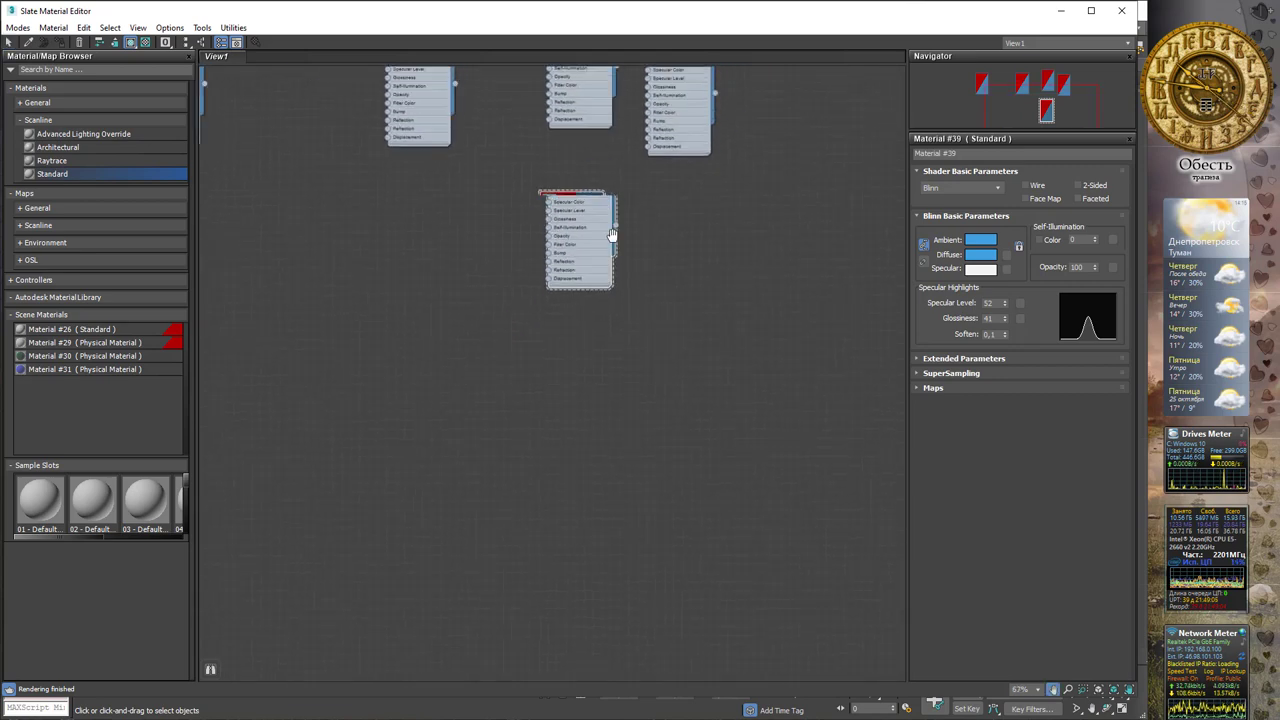
{"action": "scroll", "coordinate": [582, 248], "scroll_direction": "up", "scroll_amount": 2}
{"action": "scroll", "coordinate": [586, 189], "scroll_direction": "up", "scroll_amount": 1}
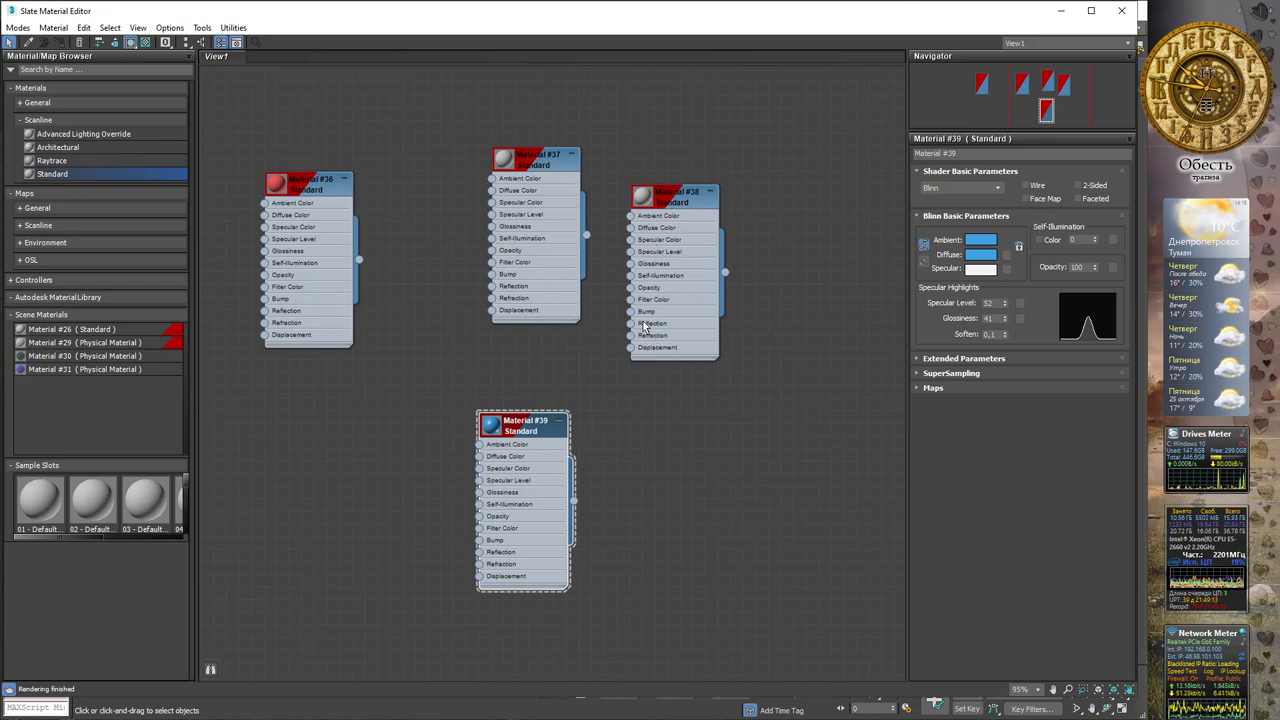
Pull a new map connection out of Material #37's Ambient Color input
{"action": "left_click", "coordinate": [547, 166]}
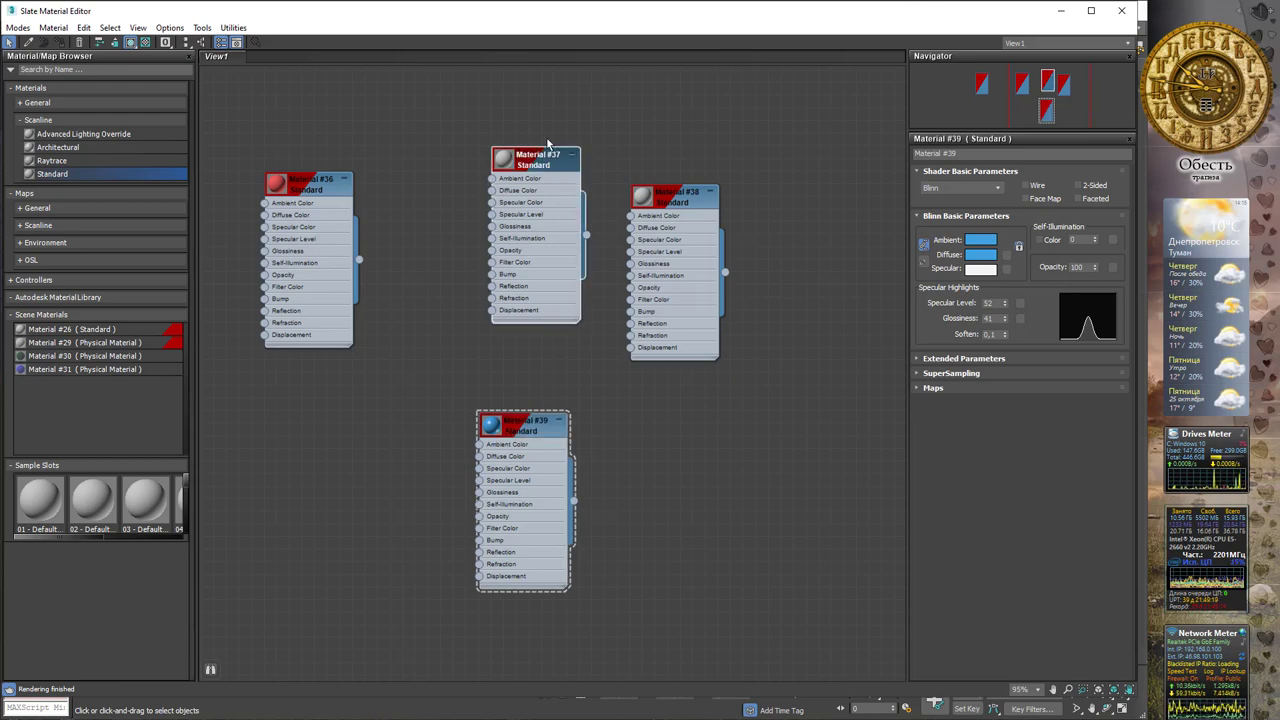
{"action": "right_click", "coordinate": [540, 168]}
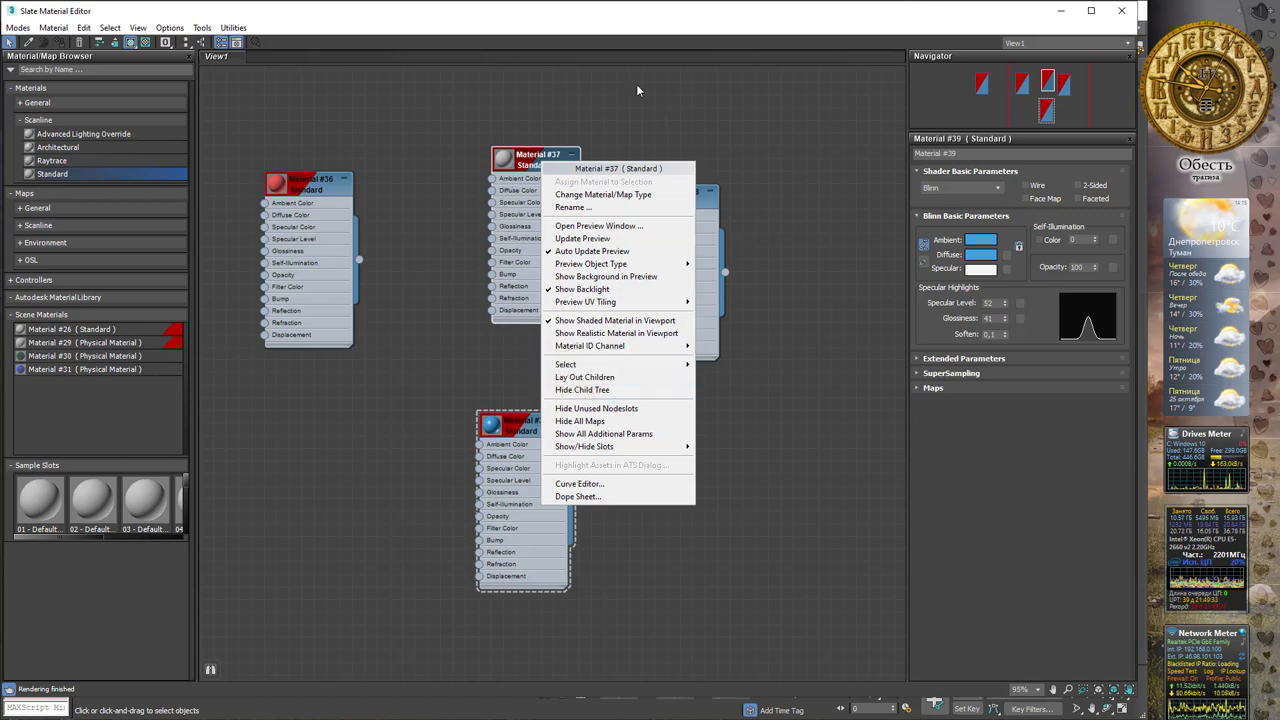
{"action": "left_click", "coordinate": [530, 193]}
{"action": "scroll", "coordinate": [530, 193], "scroll_direction": "up", "scroll_amount": 1}
{"action": "scroll", "coordinate": [535, 197], "scroll_direction": "up", "scroll_amount": 2}
{"action": "scroll", "coordinate": [540, 201], "scroll_direction": "up", "scroll_amount": 2}
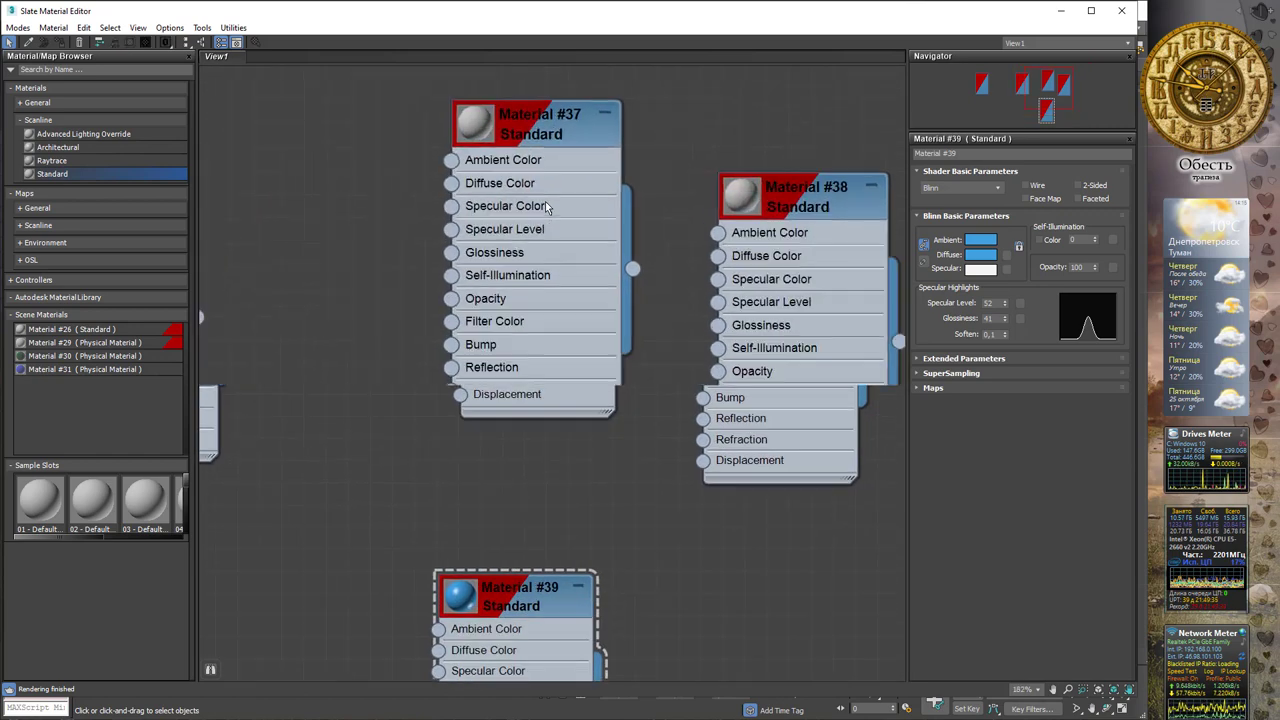
{"action": "scroll", "coordinate": [548, 207], "scroll_direction": "up", "scroll_amount": 2}
{"action": "middle_click_drag", "start_coordinate": [416, 164], "coordinate": [453, 162]}
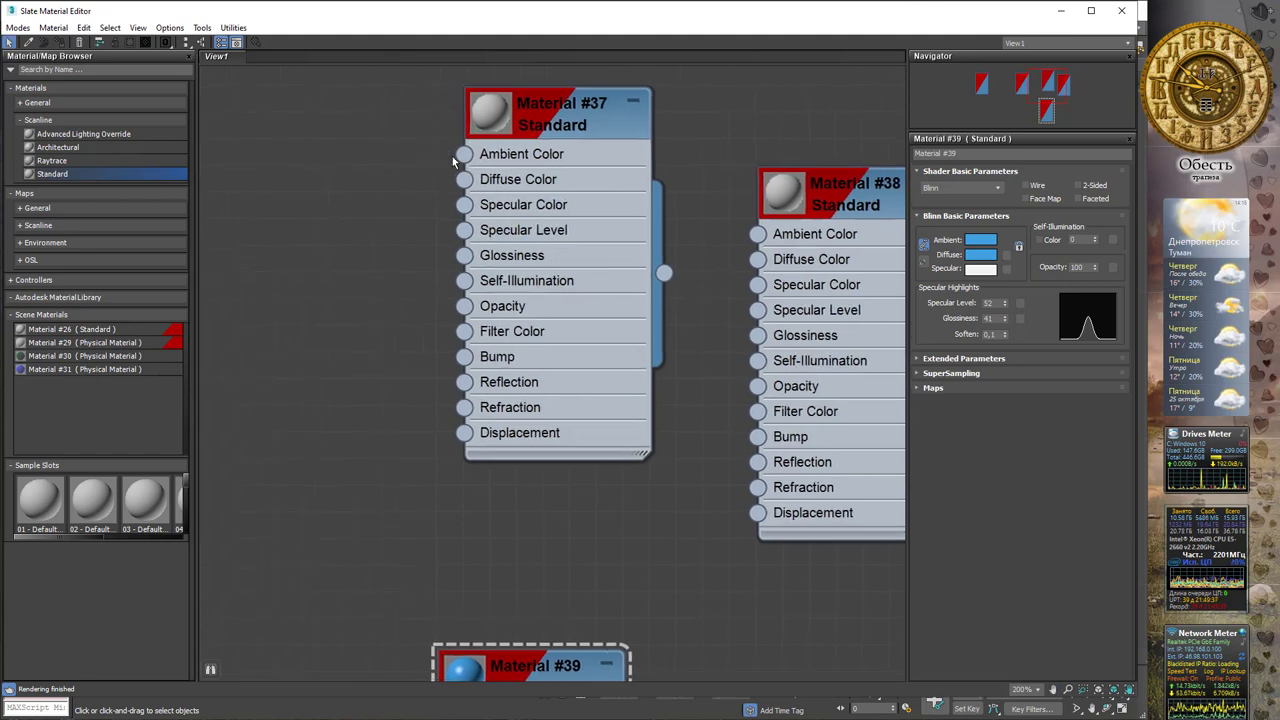
{"action": "left_click_drag", "start_coordinate": [471, 153], "coordinate": [355, 195]}
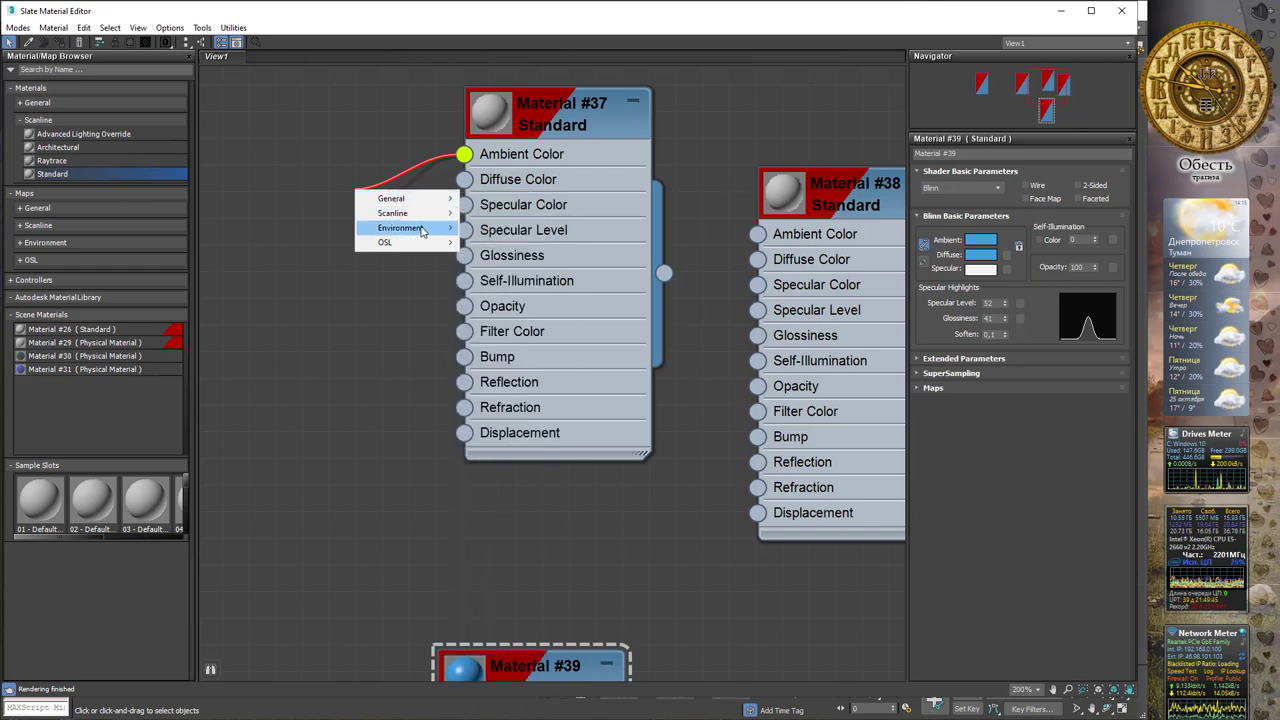
{"action": "mouse_move", "coordinate": [393, 213]}
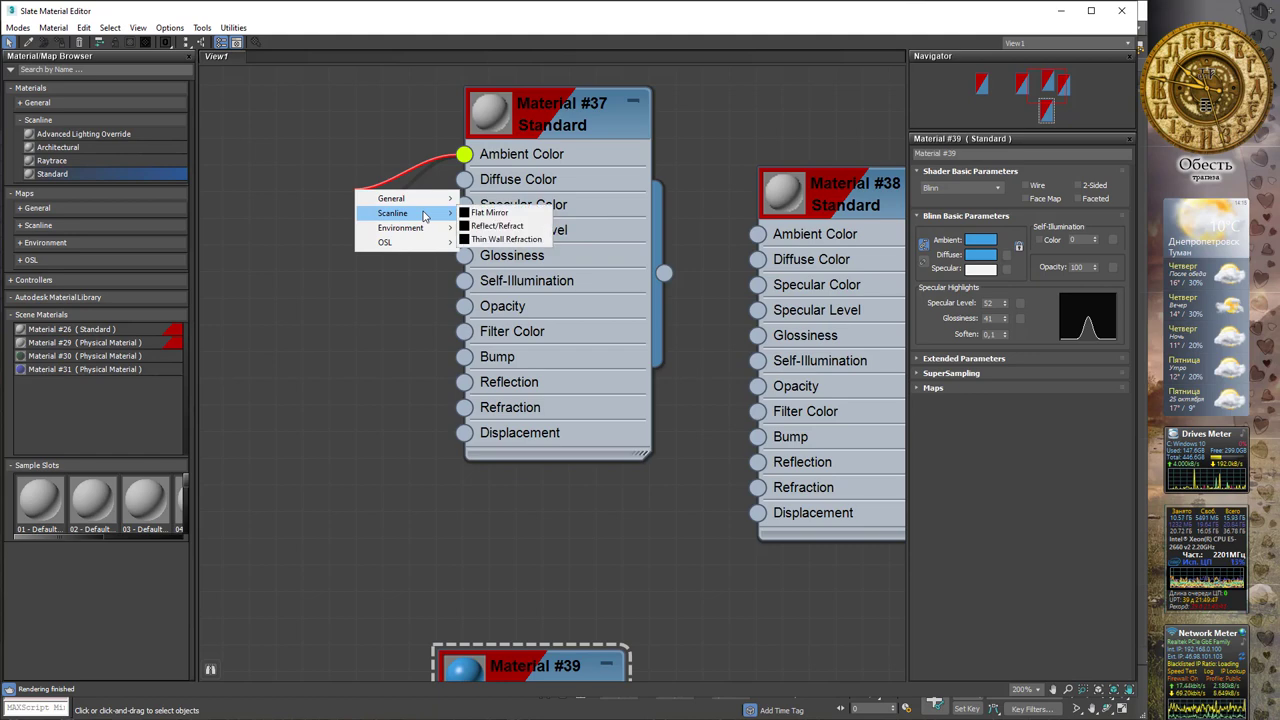
Add a Reflect/Refract map (Map #1) on Ambient Color and tidy both nodes
{"action": "left_click", "coordinate": [497, 225]}
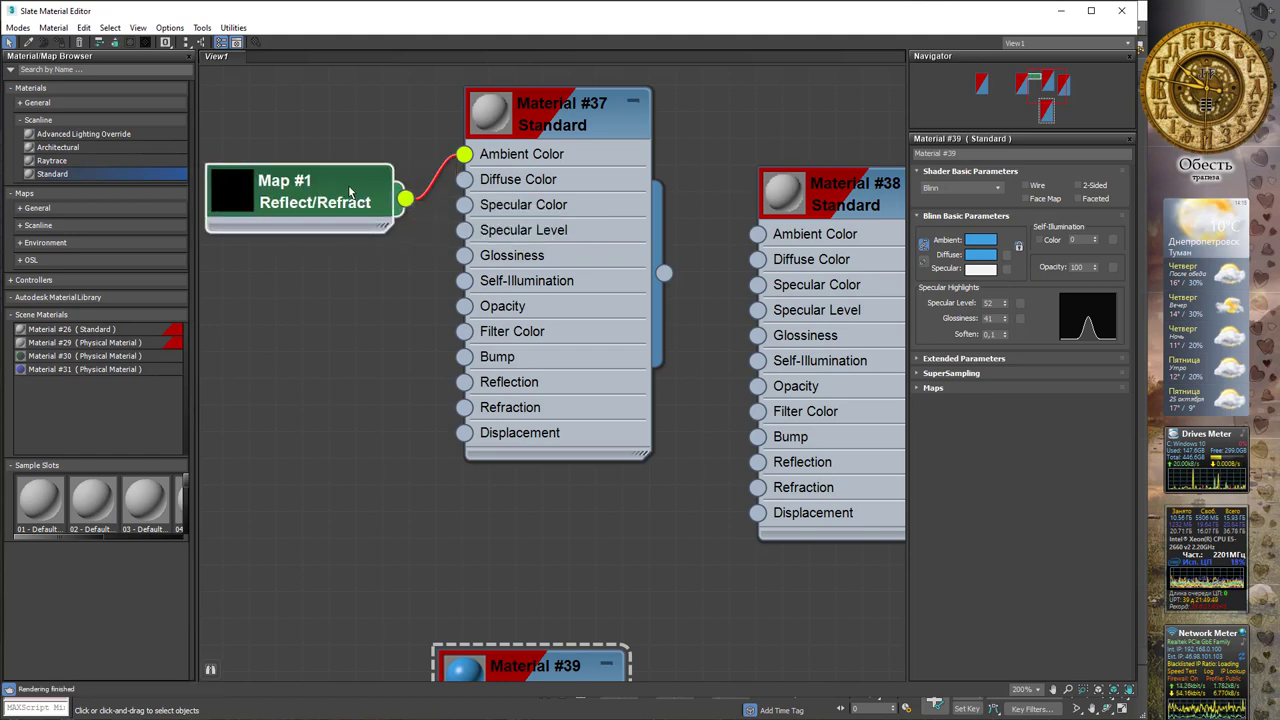
{"action": "middle_click_drag", "start_coordinate": [657, 215], "coordinate": [586, 288]}
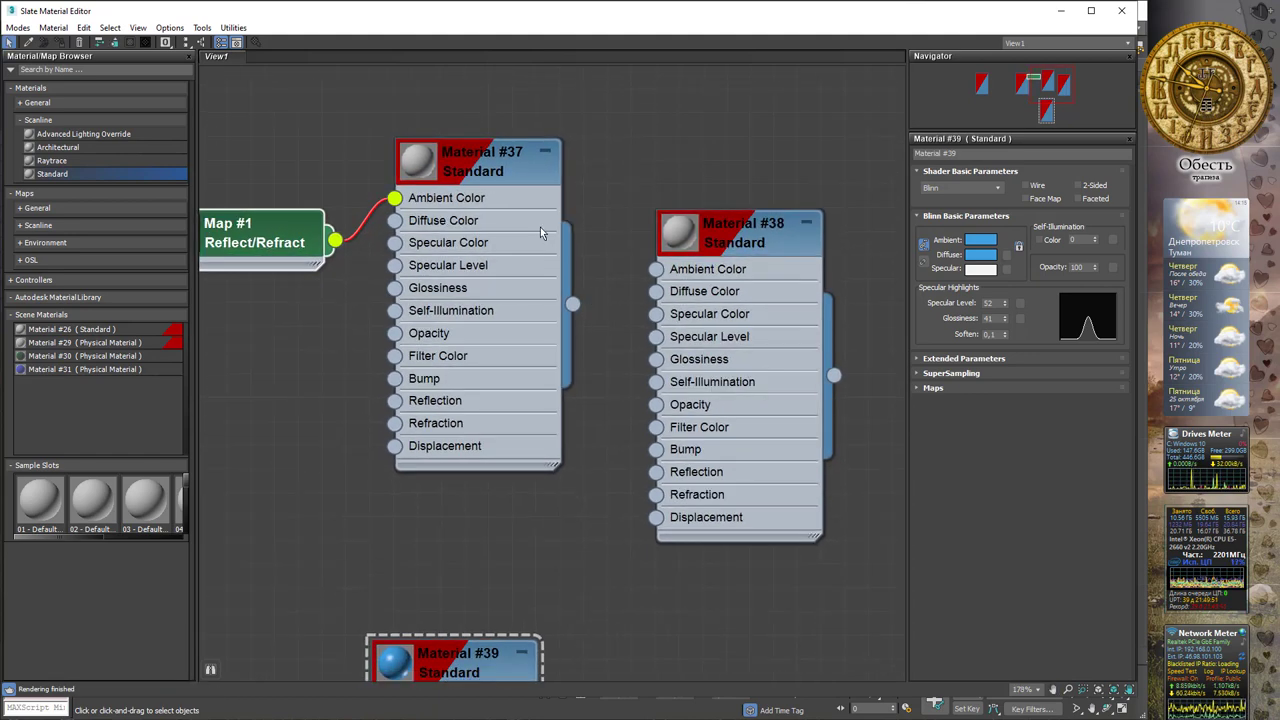
{"action": "scroll", "coordinate": [662, 201], "scroll_direction": "down", "scroll_amount": 1}
{"action": "middle_click_drag", "start_coordinate": [662, 201], "coordinate": [673, 200]}
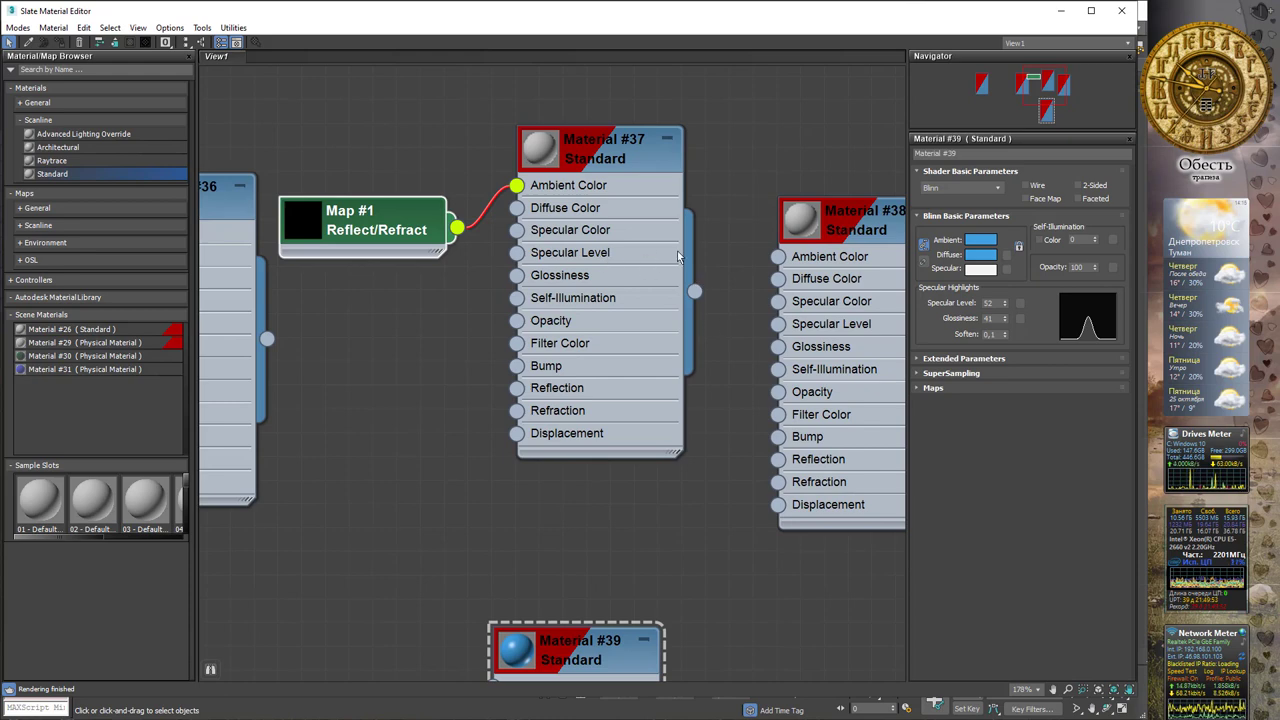
{"action": "left_click_drag", "start_coordinate": [625, 148], "coordinate": [615, 167]}
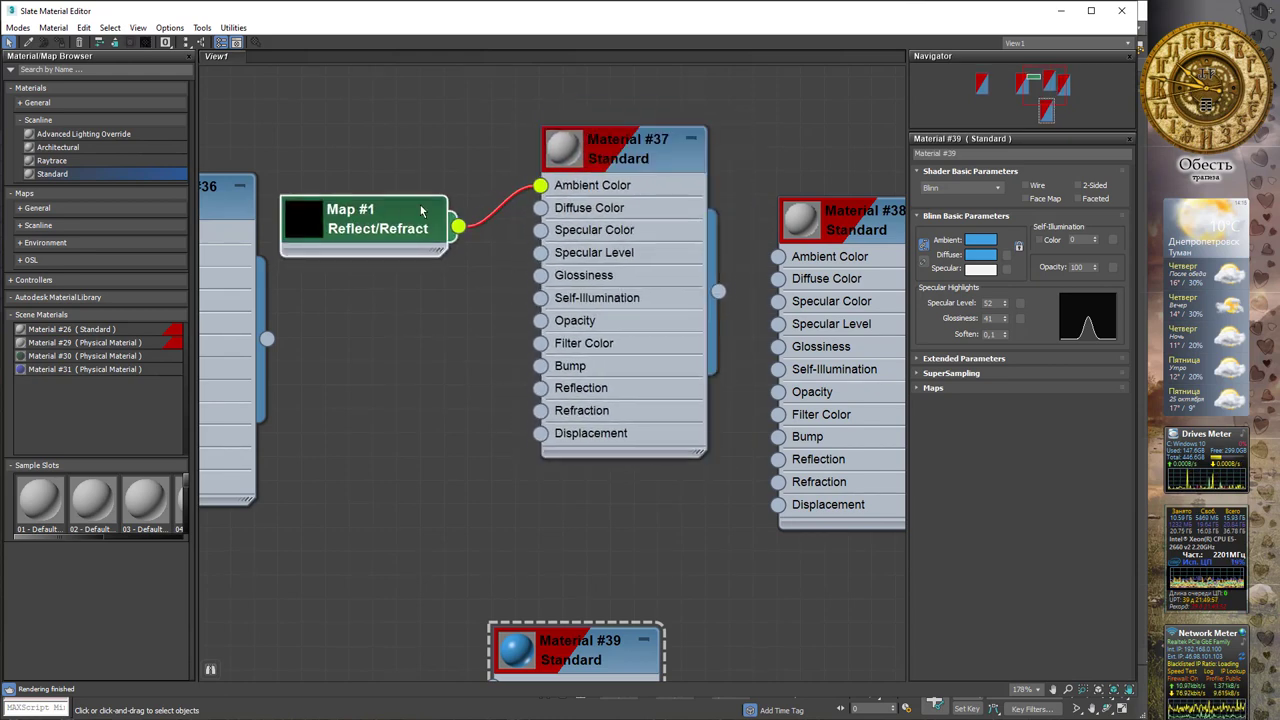
{"action": "mouse_move", "coordinate": [405, 232]}
{"action": "left_mouse_down"}
{"action": "mouse_move", "coordinate": [415, 292]}
{"action": "mouse_move", "coordinate": [427, 232]}
{"action": "left_mouse_up"}
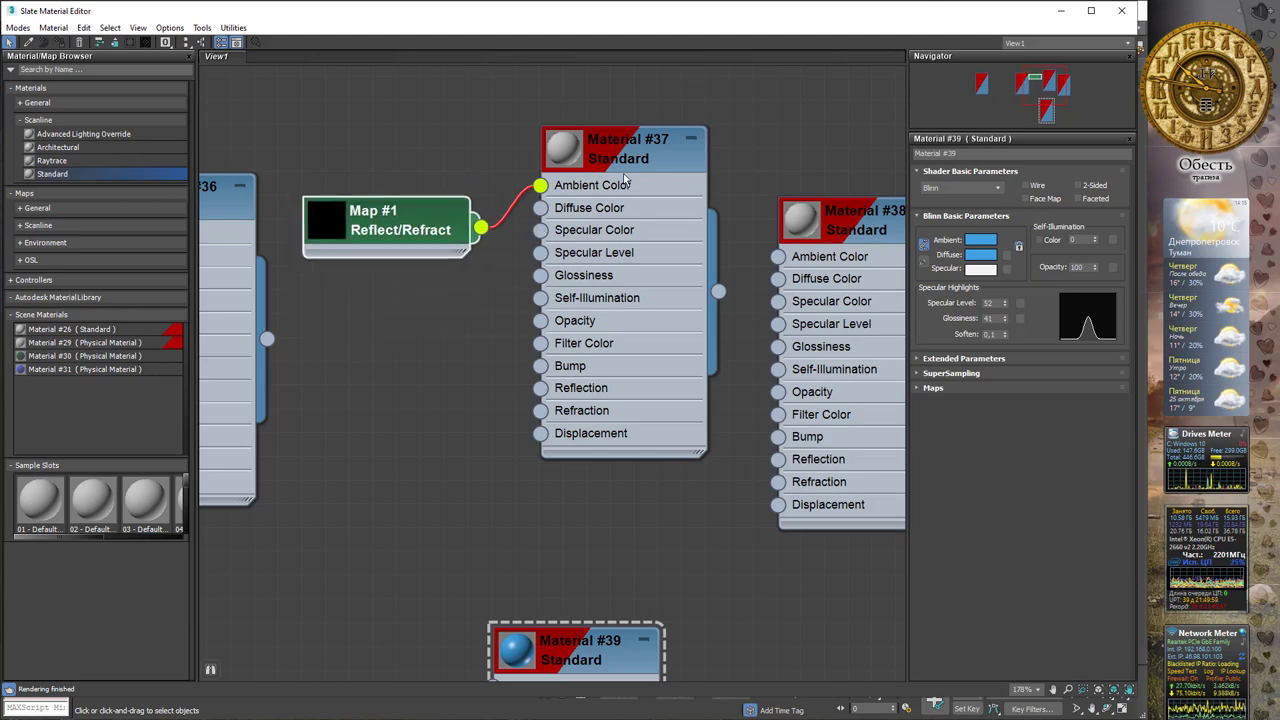
{"action": "mouse_move", "coordinate": [622, 166]}
{"action": "left_mouse_down"}
{"action": "mouse_move", "coordinate": [673, 162]}
{"action": "mouse_move", "coordinate": [656, 164]}
{"action": "left_mouse_up"}
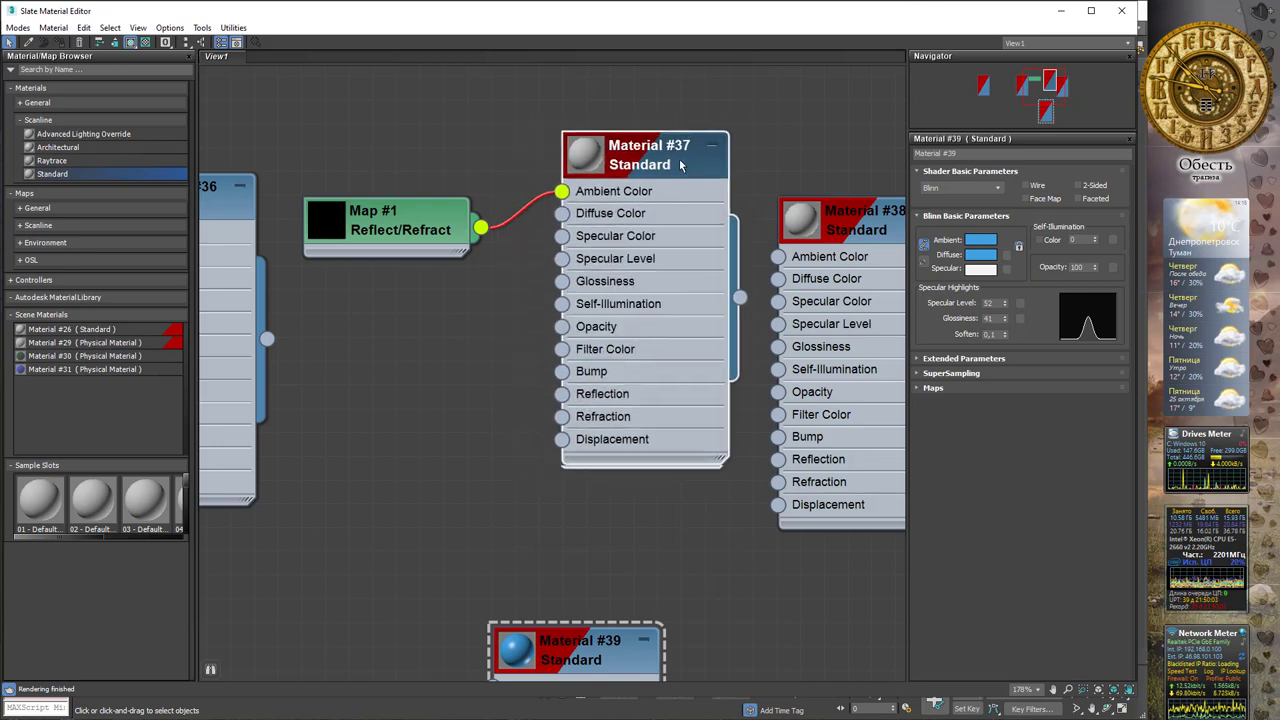
Hide Material #37's unused slots and rewire Map #1 to its Diffuse Color
{"action": "right_click", "coordinate": [628, 150]}
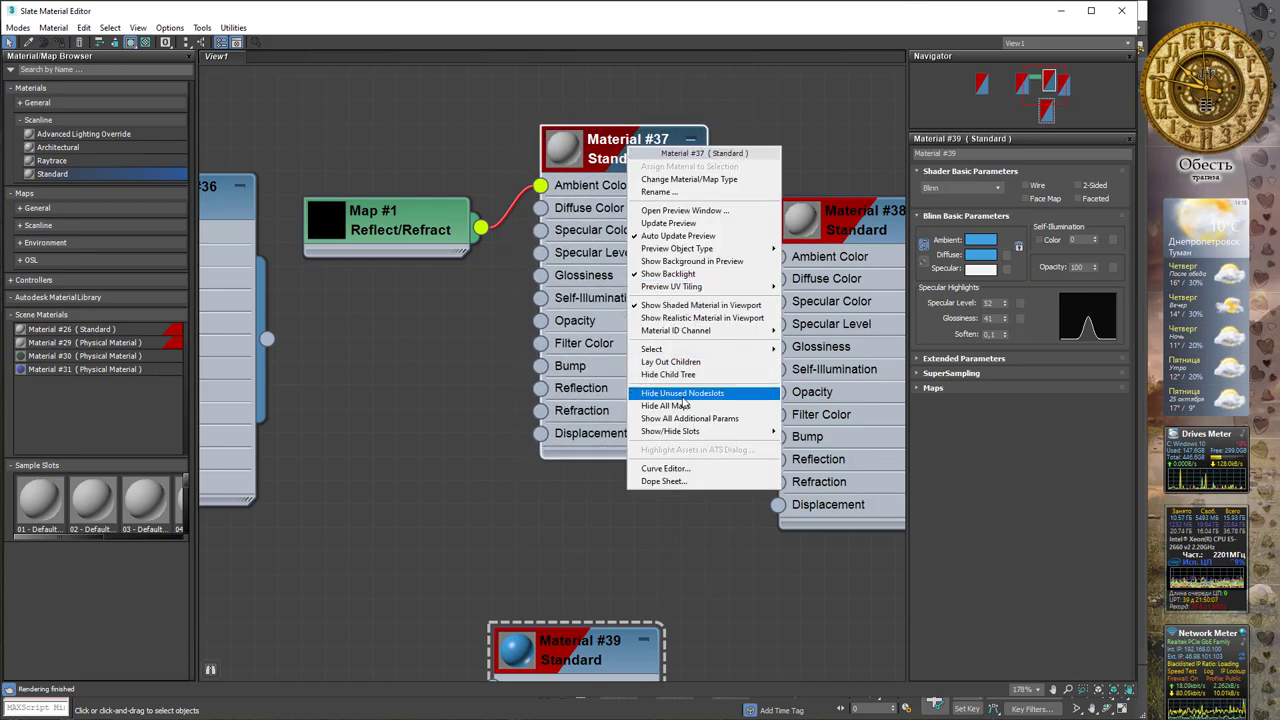
{"action": "left_click", "coordinate": [736, 397]}
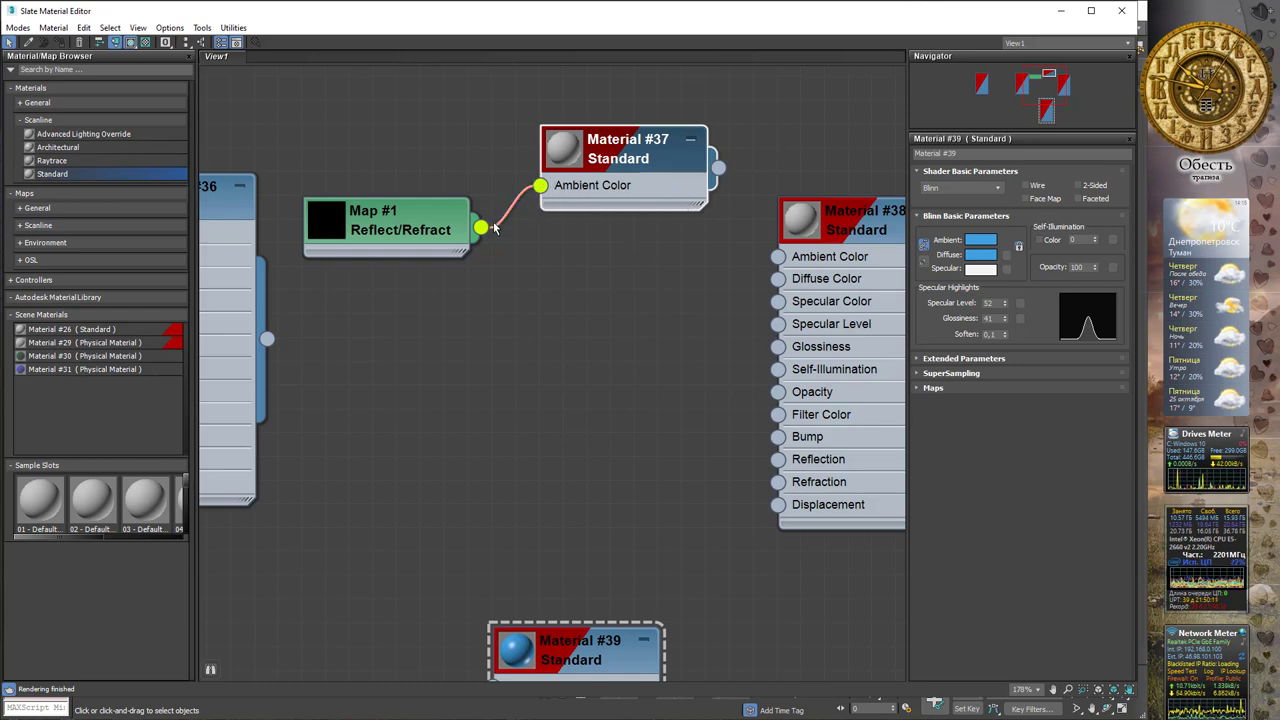
{"action": "left_click_drag", "start_coordinate": [540, 188], "coordinate": [519, 246]}
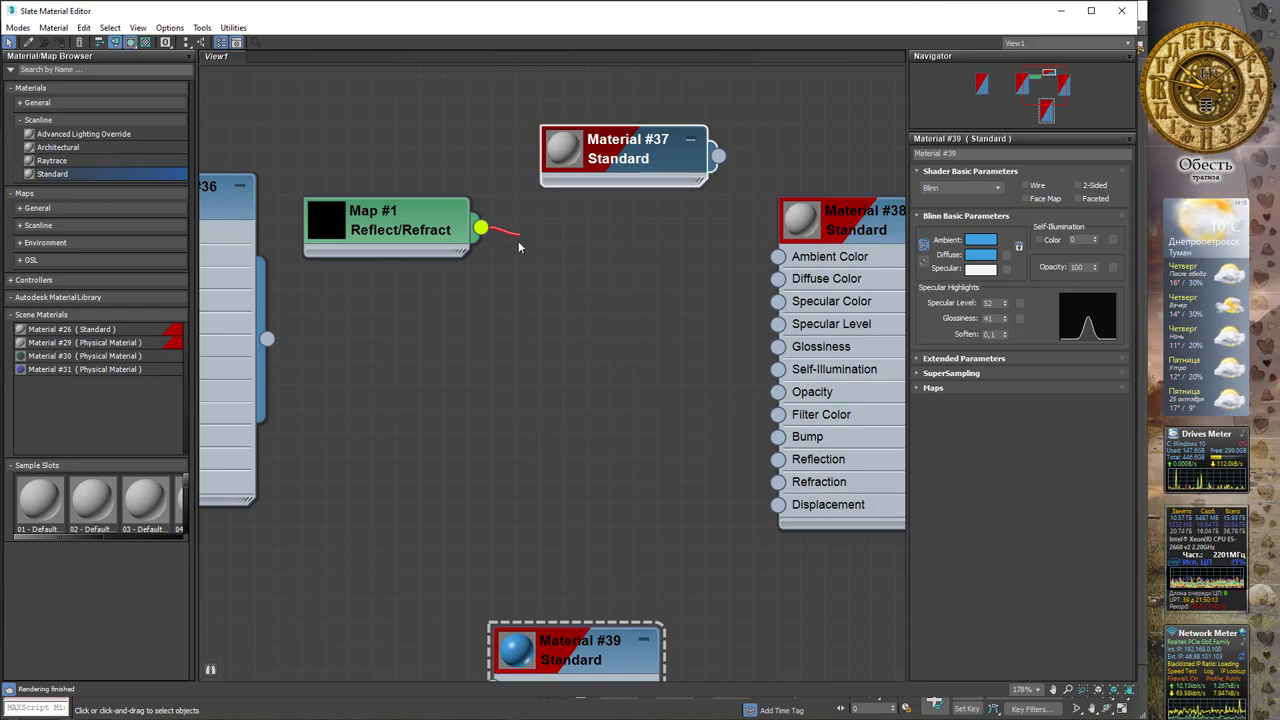
{"action": "mouse_move", "coordinate": [549, 170]}
{"action": "left_mouse_down"}
{"action": "mouse_move", "coordinate": [580, 158]}
{"action": "mouse_move", "coordinate": [487, 177]}
{"action": "left_mouse_up"}
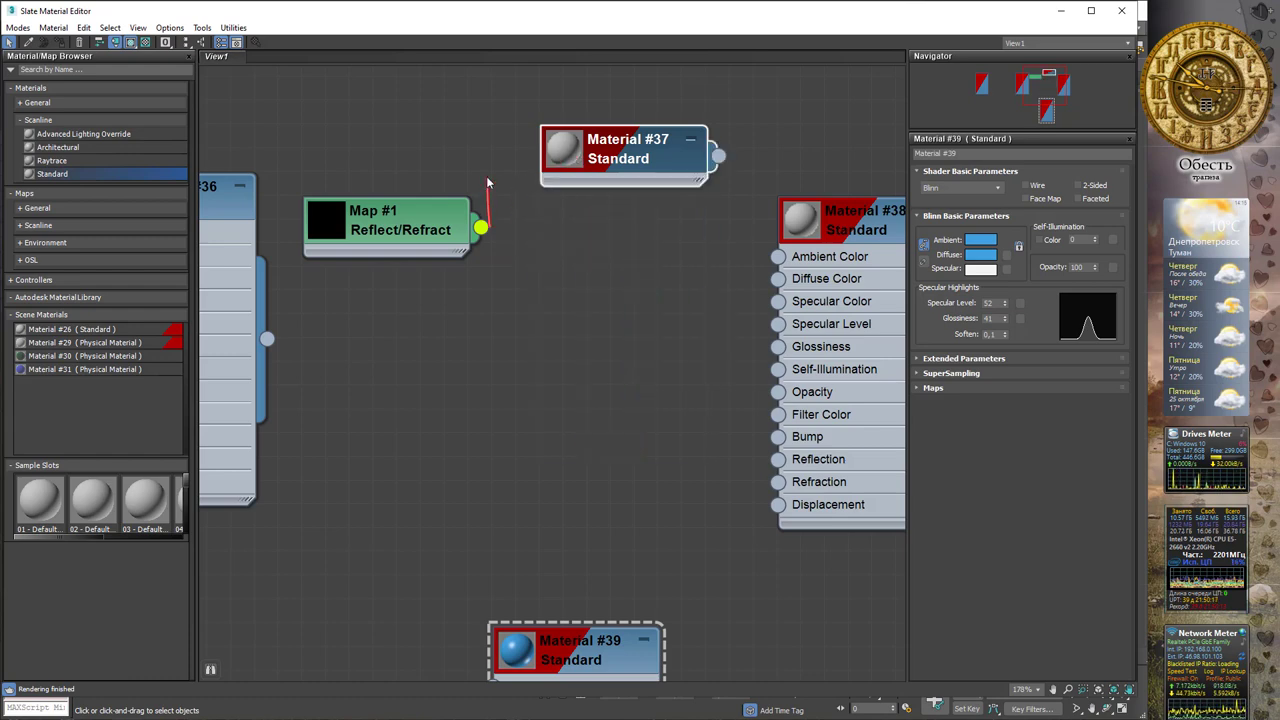
{"action": "left_click_drag", "start_coordinate": [487, 178], "coordinate": [541, 209]}
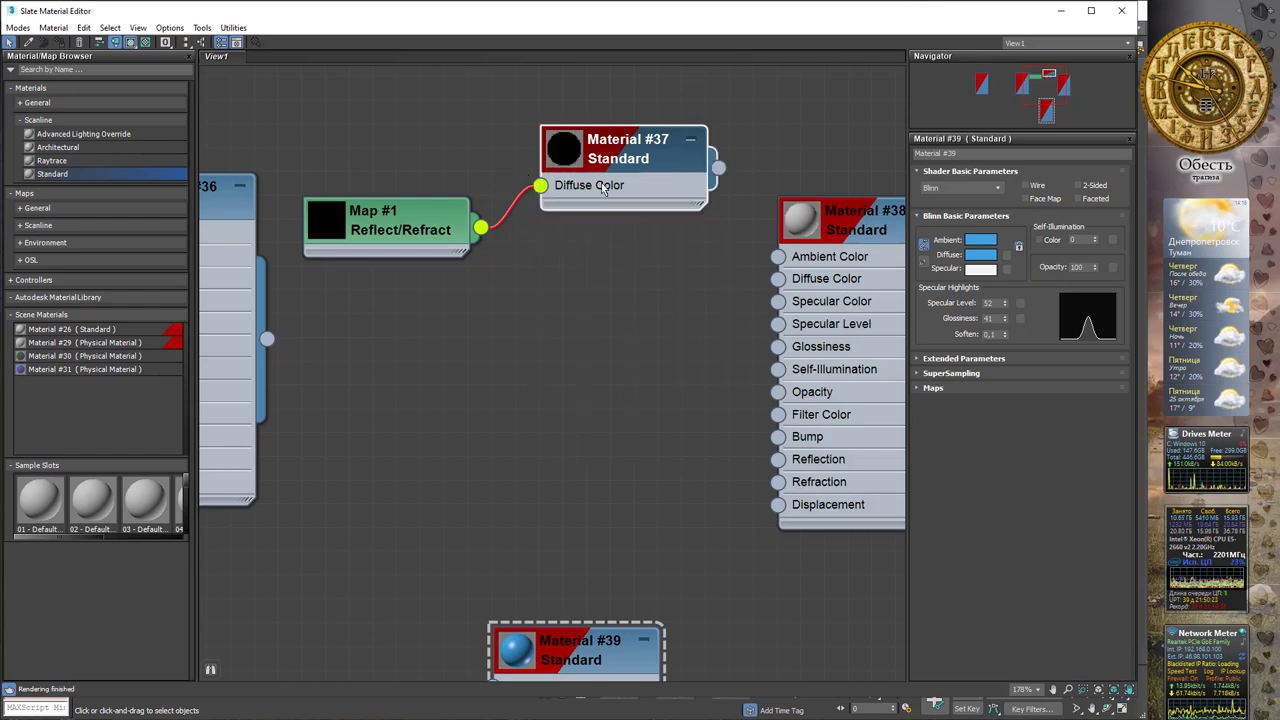
Reposition Map #1 and Material #40 together as a pair
{"action": "mouse_move", "coordinate": [594, 155]}
{"action": "left_mouse_down"}
{"action": "mouse_move", "coordinate": [589, 211]}
{"action": "mouse_move", "coordinate": [614, 182]}
{"action": "left_mouse_up"}
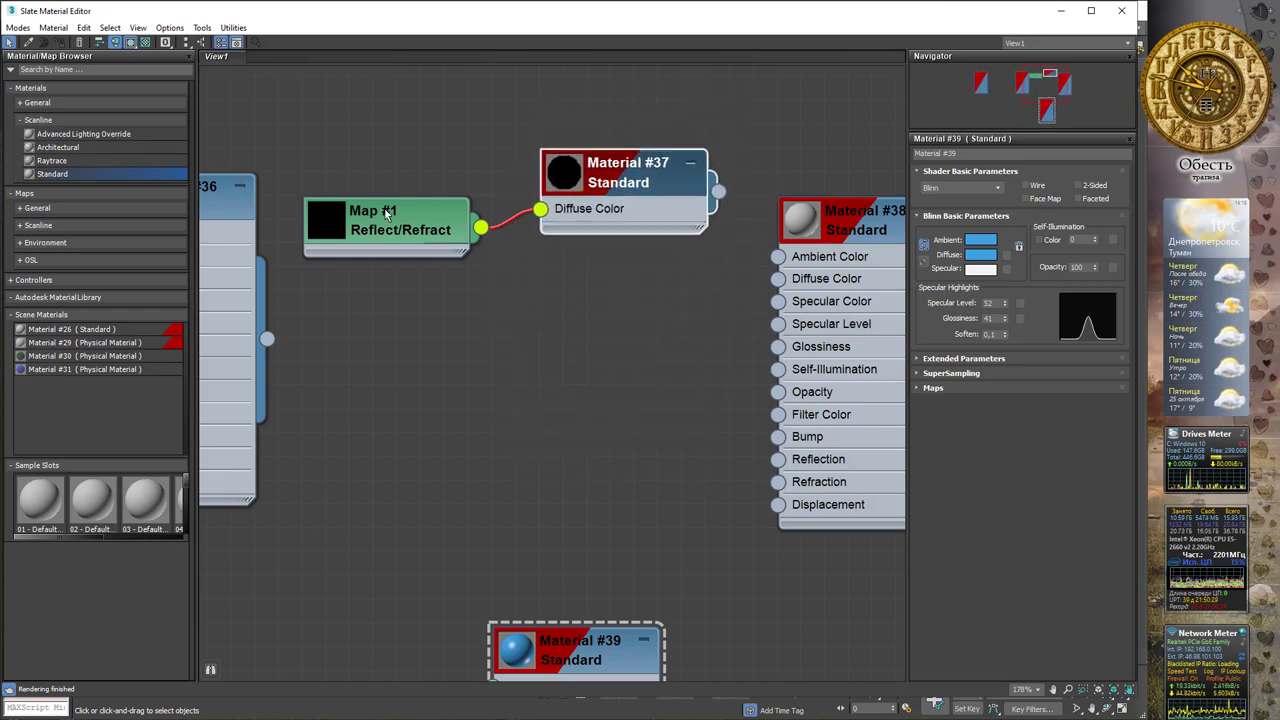
{"action": "left_click_drag", "start_coordinate": [401, 217], "coordinate": [424, 193]}
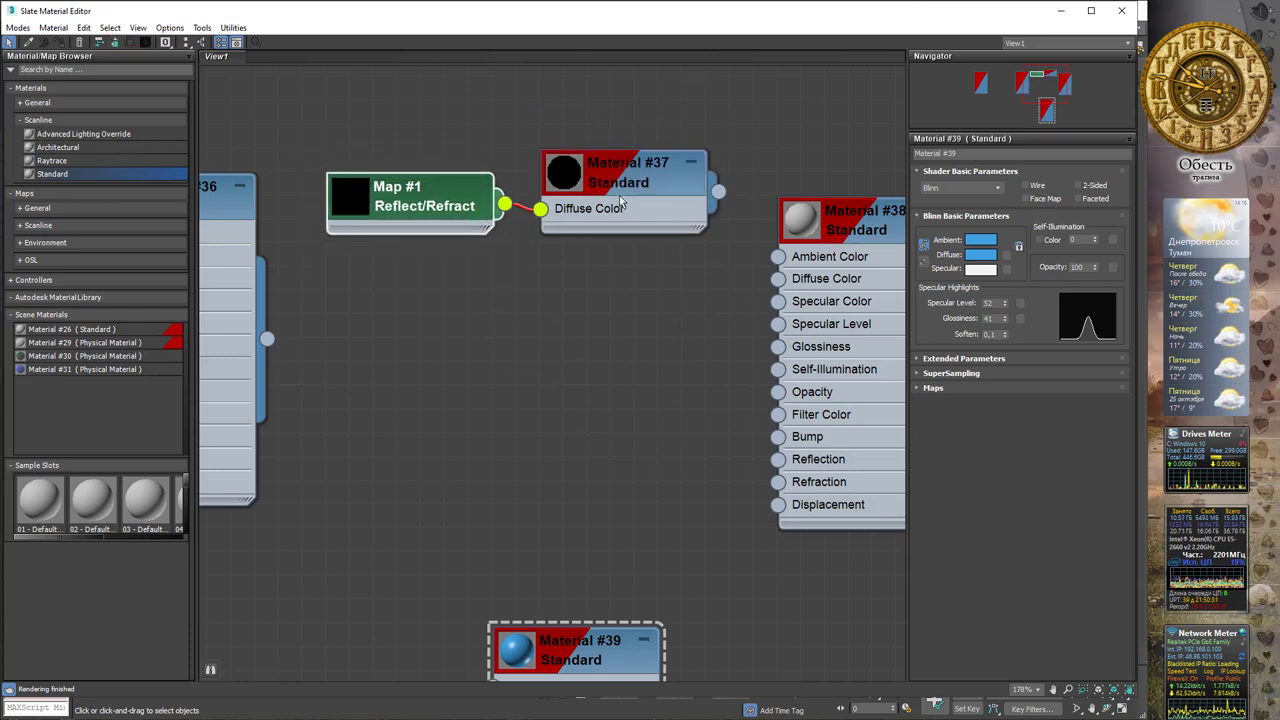
{"action": "left_click_drag", "start_coordinate": [629, 187], "coordinate": [653, 155]}
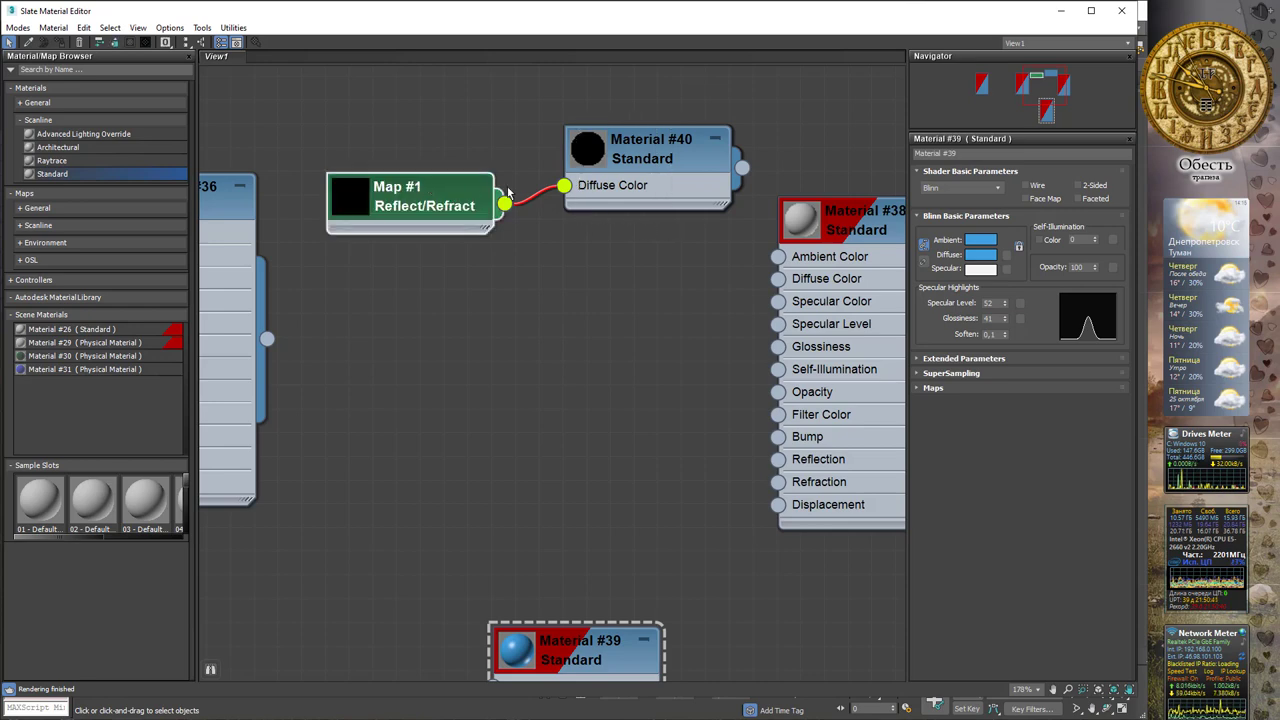
{"action": "left_click", "coordinate": [647, 177]}
{"action": "left_click_drag", "start_coordinate": [368, 107], "coordinate": [607, 318]}
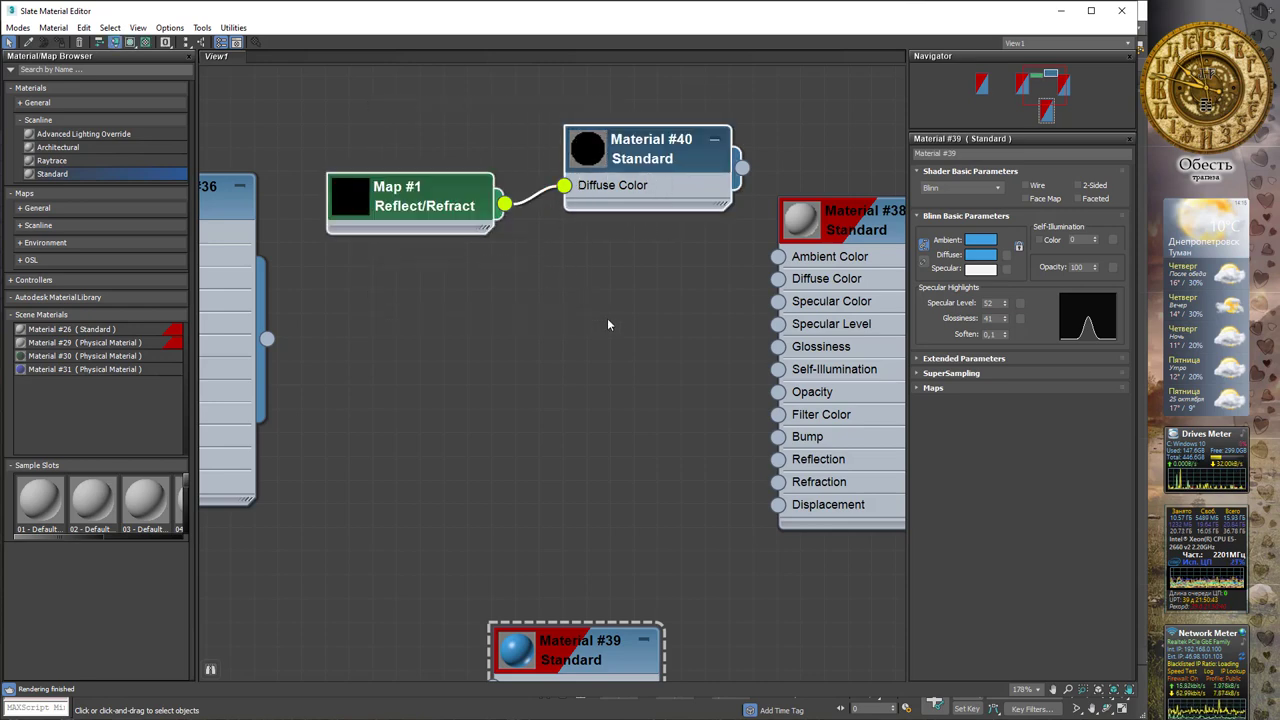
{"action": "mouse_move", "coordinate": [639, 176]}
{"action": "left_mouse_down"}
{"action": "mouse_move", "coordinate": [631, 438]}
{"action": "mouse_move", "coordinate": [637, 178]}
{"action": "left_mouse_up"}
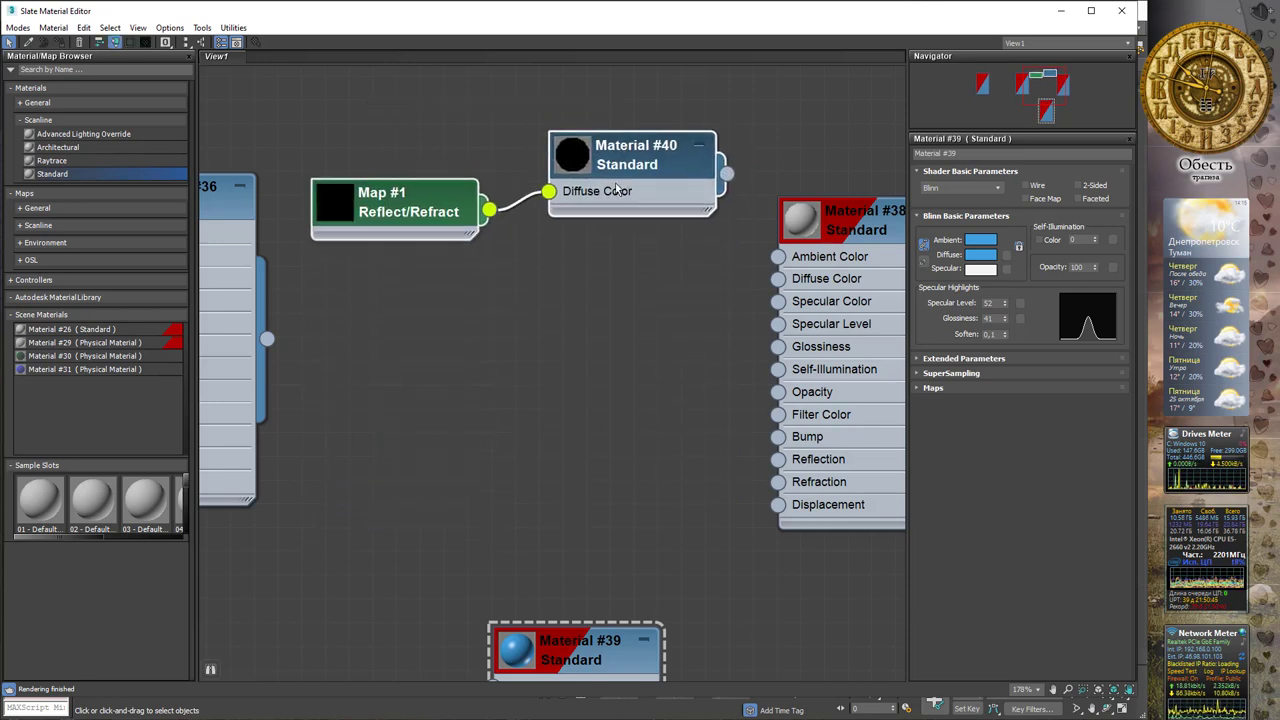
{"action": "scroll", "coordinate": [637, 179], "scroll_direction": "down", "scroll_amount": 2}
Move the map-material pair to the top and hide Material #36's unused slots
{"action": "scroll", "coordinate": [637, 179], "scroll_direction": "down", "scroll_amount": 2}
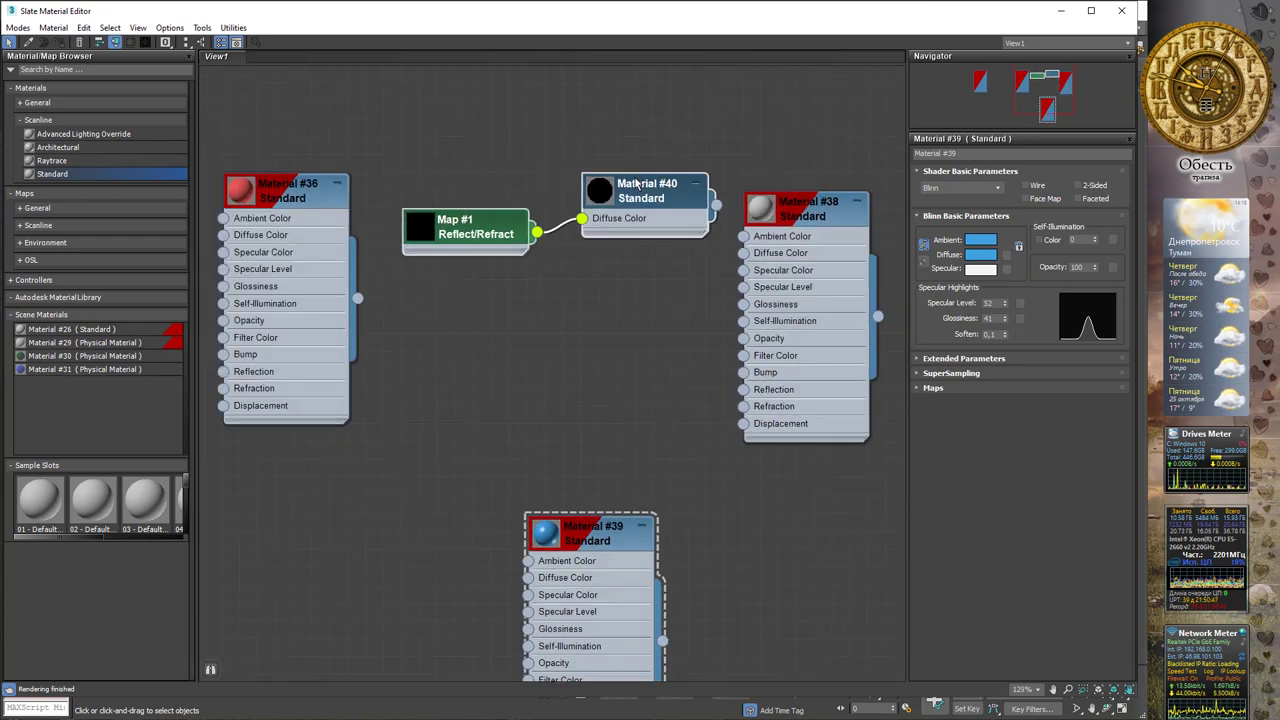
{"action": "scroll", "coordinate": [637, 179], "scroll_direction": "down", "scroll_amount": 2}
{"action": "scroll", "coordinate": [637, 179], "scroll_direction": "down", "scroll_amount": 2}
{"action": "left_click_drag", "start_coordinate": [641, 188], "coordinate": [613, 118]}
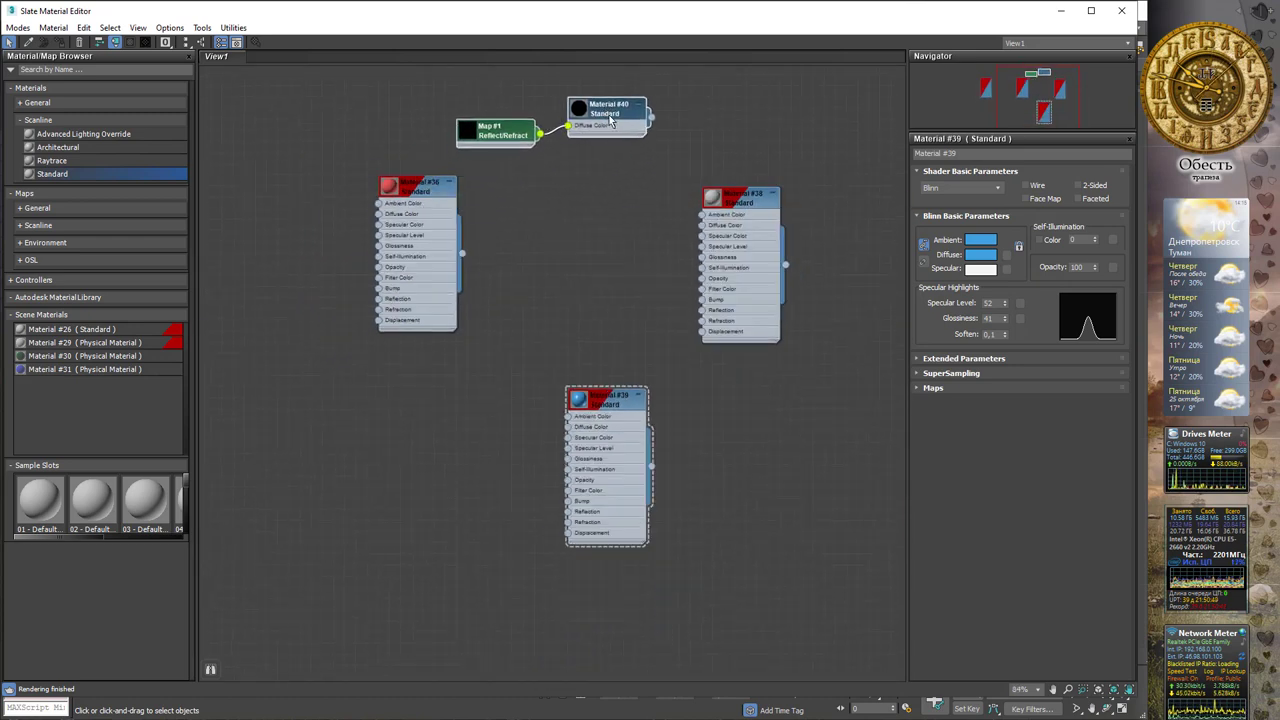
{"action": "scroll", "coordinate": [613, 118], "scroll_direction": "up", "scroll_amount": 2}
{"action": "scroll", "coordinate": [613, 118], "scroll_direction": "up", "scroll_amount": 1}
{"action": "right_click", "coordinate": [376, 217]}
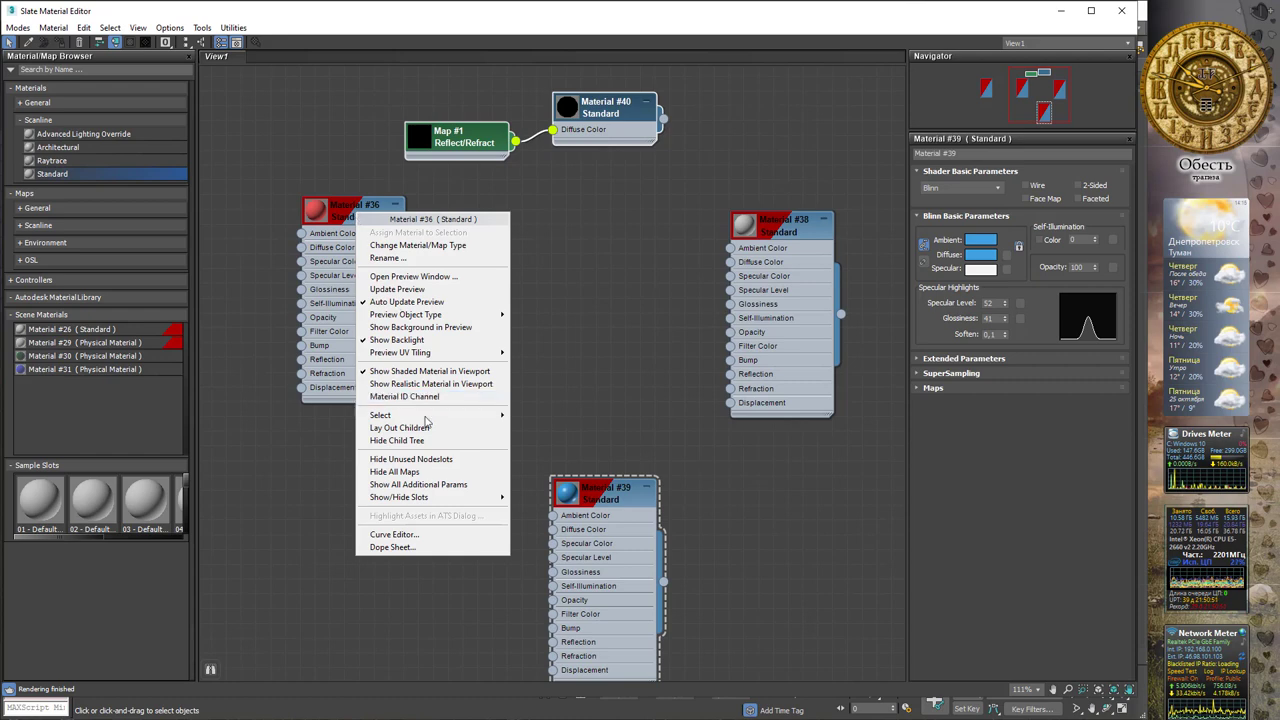
{"action": "left_click", "coordinate": [430, 460]}
{"action": "left_click_drag", "start_coordinate": [377, 232], "coordinate": [318, 287]}
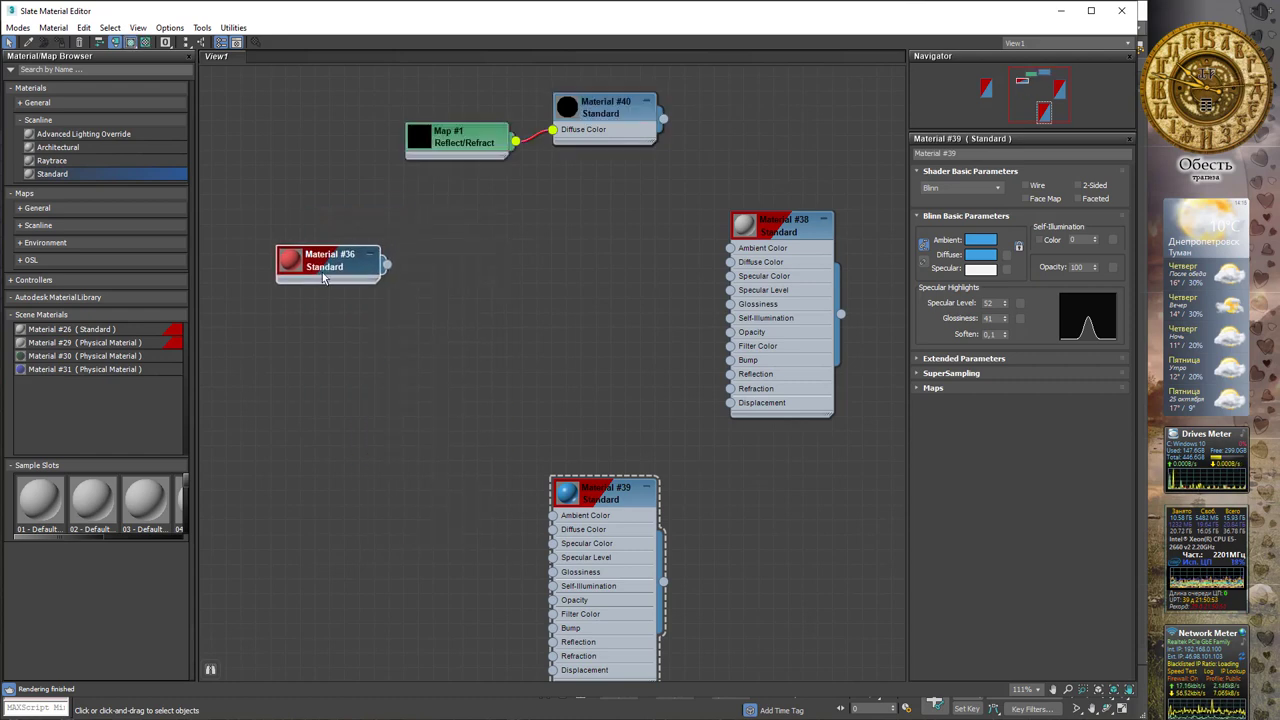
{"action": "scroll", "coordinate": [318, 287], "scroll_direction": "up", "scroll_amount": 1}
{"action": "scroll", "coordinate": [318, 287], "scroll_direction": "up", "scroll_amount": 1}
{"action": "scroll", "coordinate": [350, 288], "scroll_direction": "up", "scroll_amount": 1}
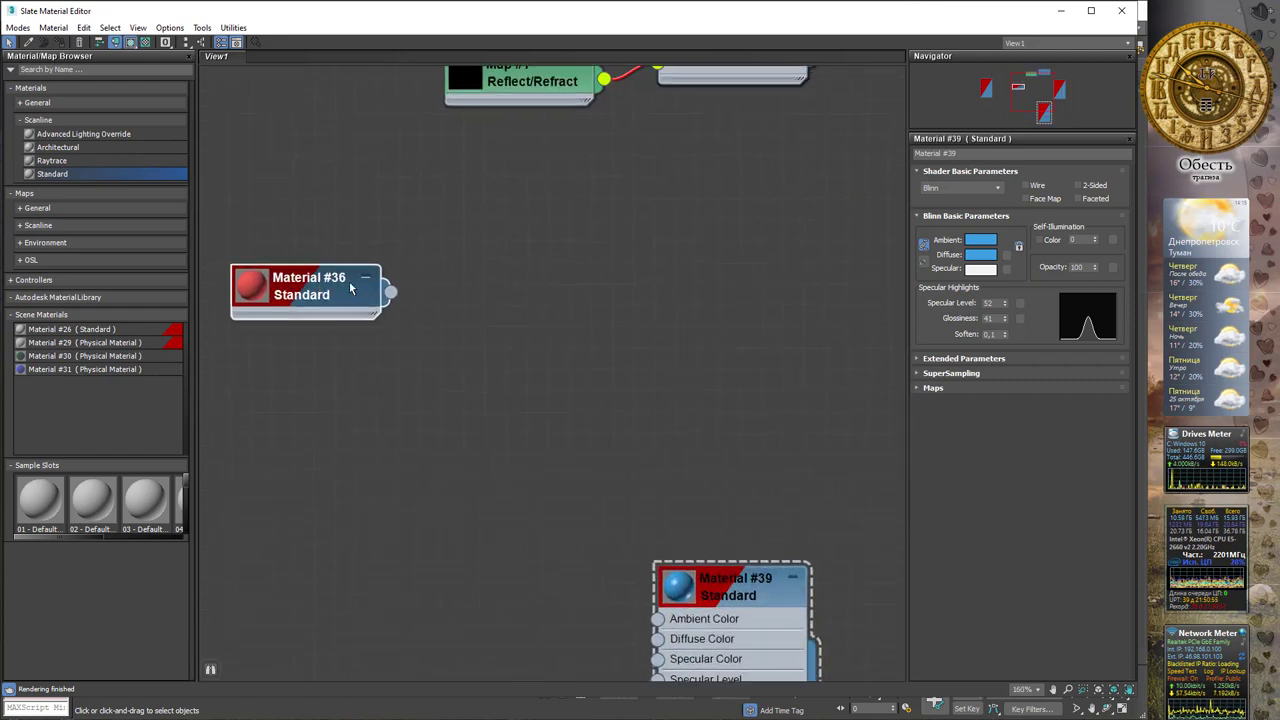
Clone Material #36, delete extra copies #41 and #42, and move Material #43
{"action": "mouse_move", "coordinate": [329, 295]}
{"action": "left_mouse_down", "text": "shift"}
{"action": "mouse_move", "coordinate": [700, 287]}
{"action": "mouse_move", "coordinate": [542, 388]}
{"action": "mouse_move", "coordinate": [558, 394]}
{"action": "mouse_move", "coordinate": [552, 418]}
{"action": "mouse_move", "coordinate": [313, 415]}
{"action": "left_mouse_up", "text": "shift"}
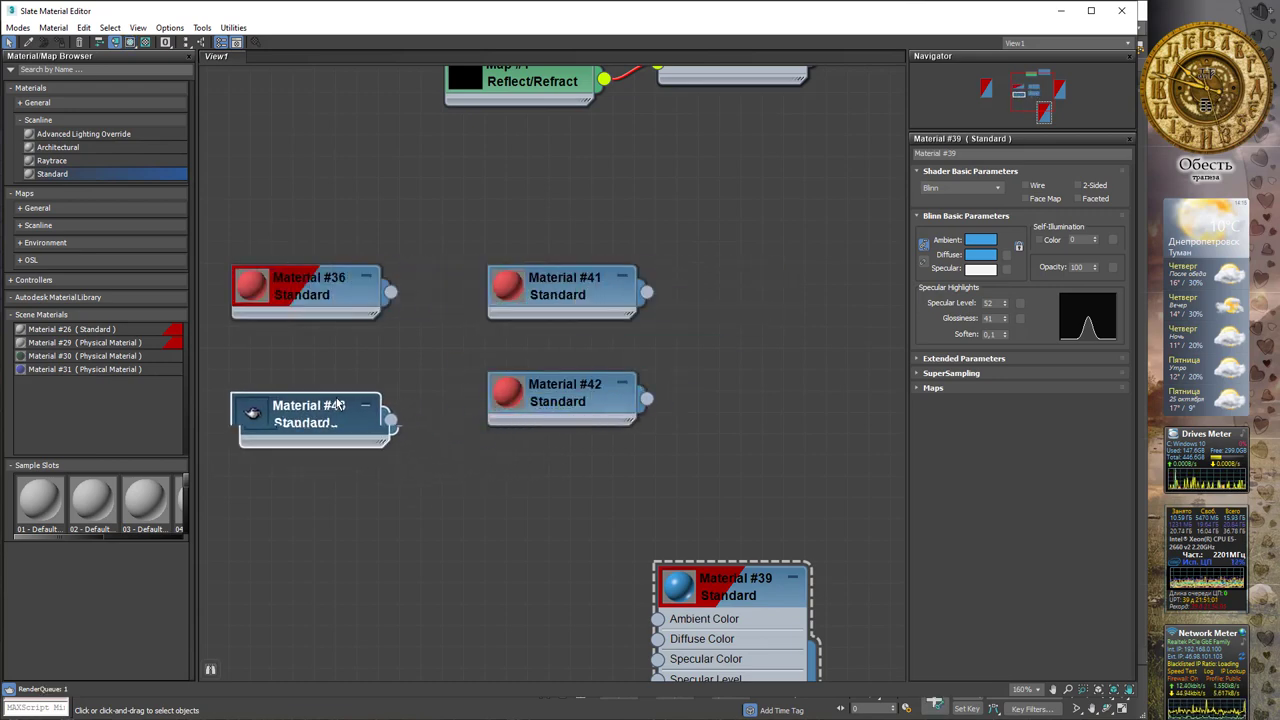
{"action": "left_click_drag", "start_coordinate": [452, 237], "coordinate": [584, 458]}
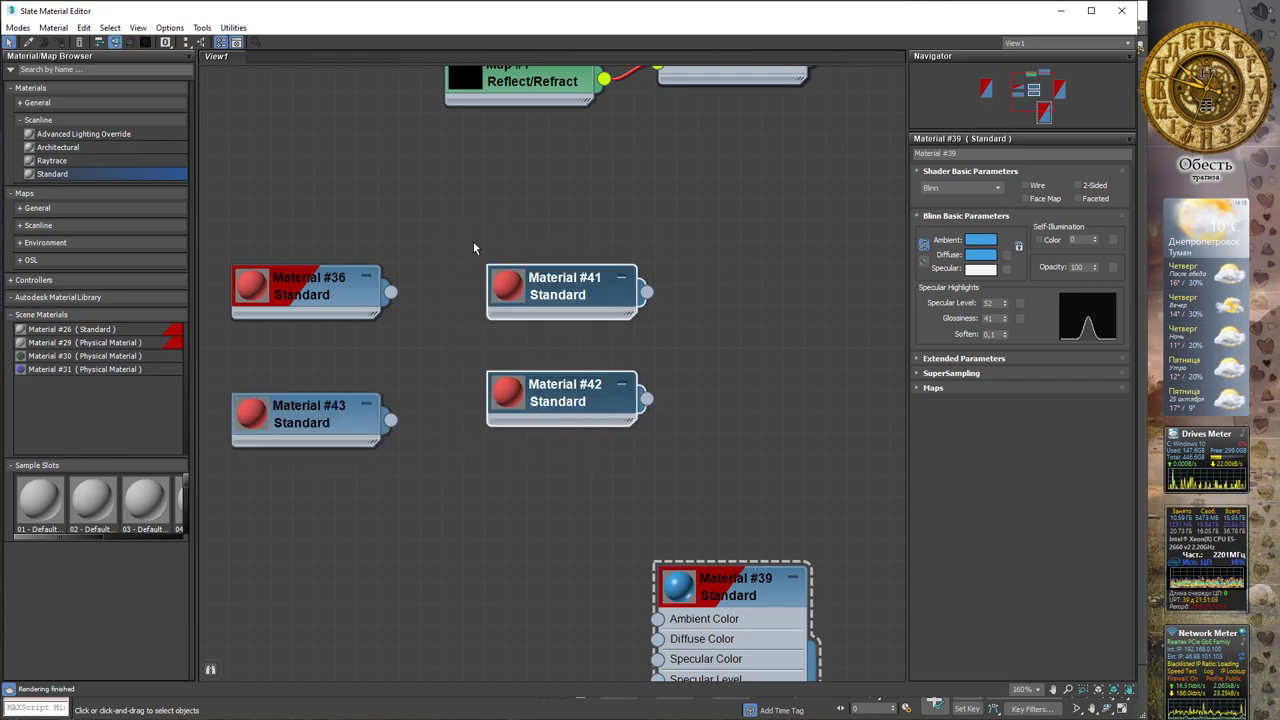
{"action": "right_click", "coordinate": [569, 297]}
{"action": "left_click", "coordinate": [584, 220]}
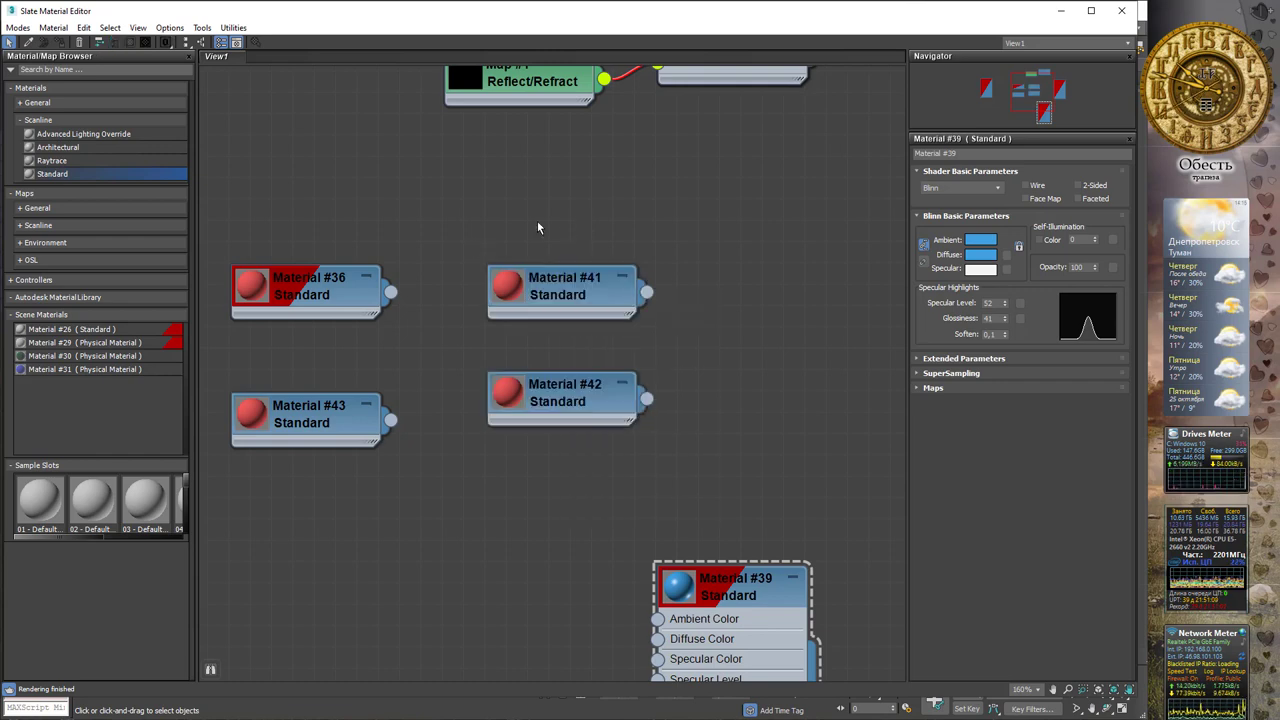
{"action": "left_click_drag", "start_coordinate": [537, 221], "coordinate": [599, 474]}
{"action": "key", "text": "Delete"}
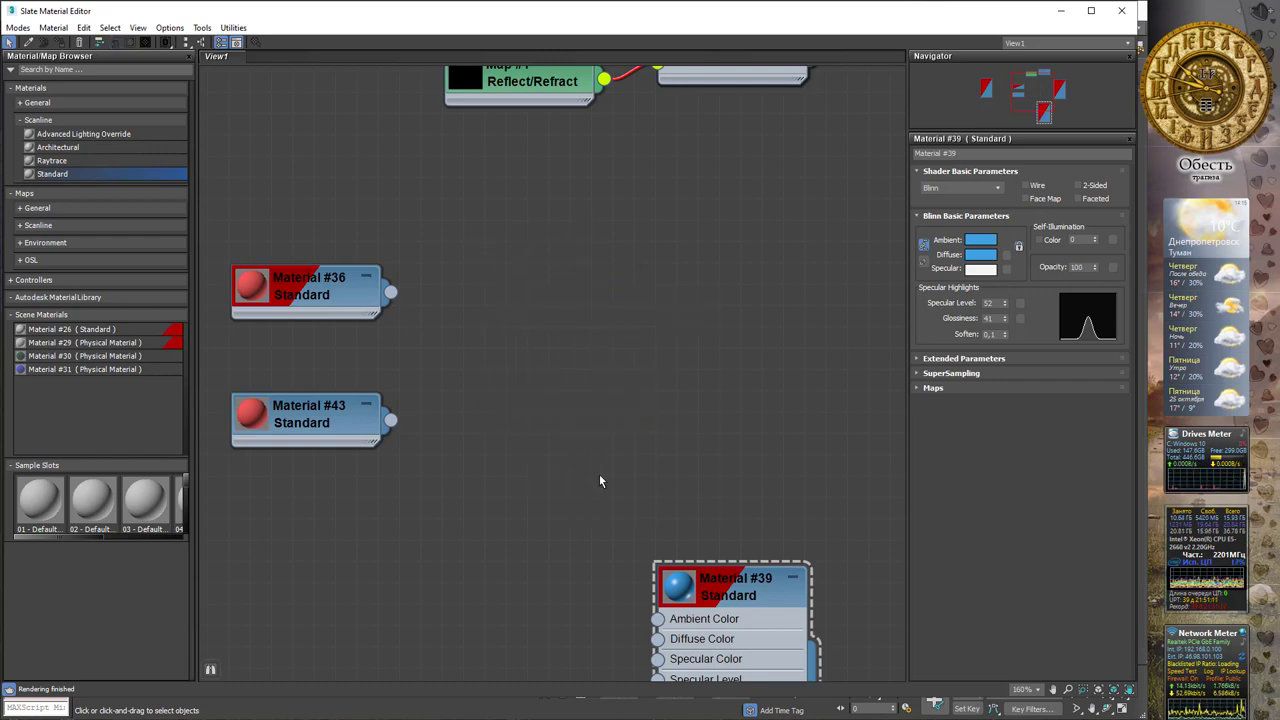
{"action": "mouse_move", "coordinate": [347, 420]}
{"action": "left_mouse_down"}
{"action": "mouse_move", "coordinate": [415, 405]}
{"action": "mouse_move", "coordinate": [315, 553]}
{"action": "mouse_move", "coordinate": [206, 563]}
{"action": "mouse_move", "coordinate": [418, 441]}
{"action": "left_mouse_up"}
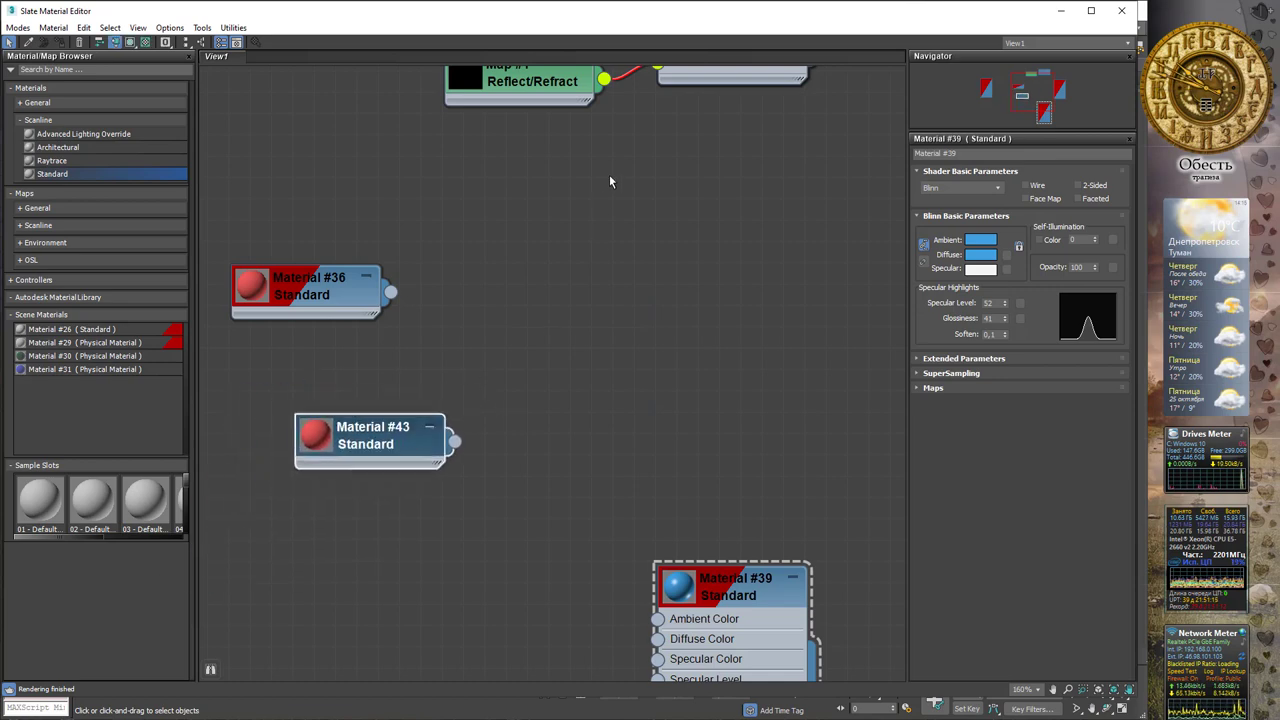
{"action": "scroll", "coordinate": [563, 273], "scroll_direction": "down", "scroll_amount": 5}
Spread Material #43, the map-material pair and other nodes across the canvas
{"action": "scroll", "coordinate": [563, 280], "scroll_direction": "down", "scroll_amount": 2}
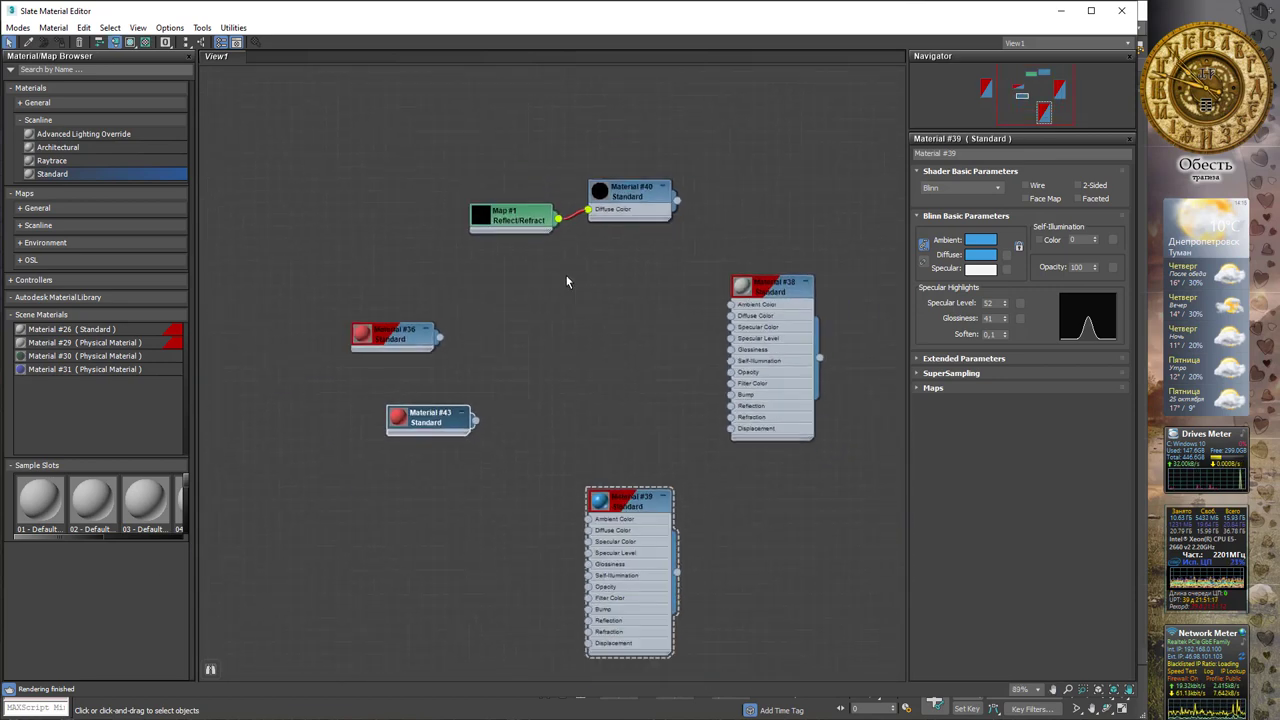
{"action": "left_click_drag", "start_coordinate": [428, 425], "coordinate": [264, 433]}
{"action": "scroll", "coordinate": [420, 377], "scroll_direction": "down", "scroll_amount": 4}
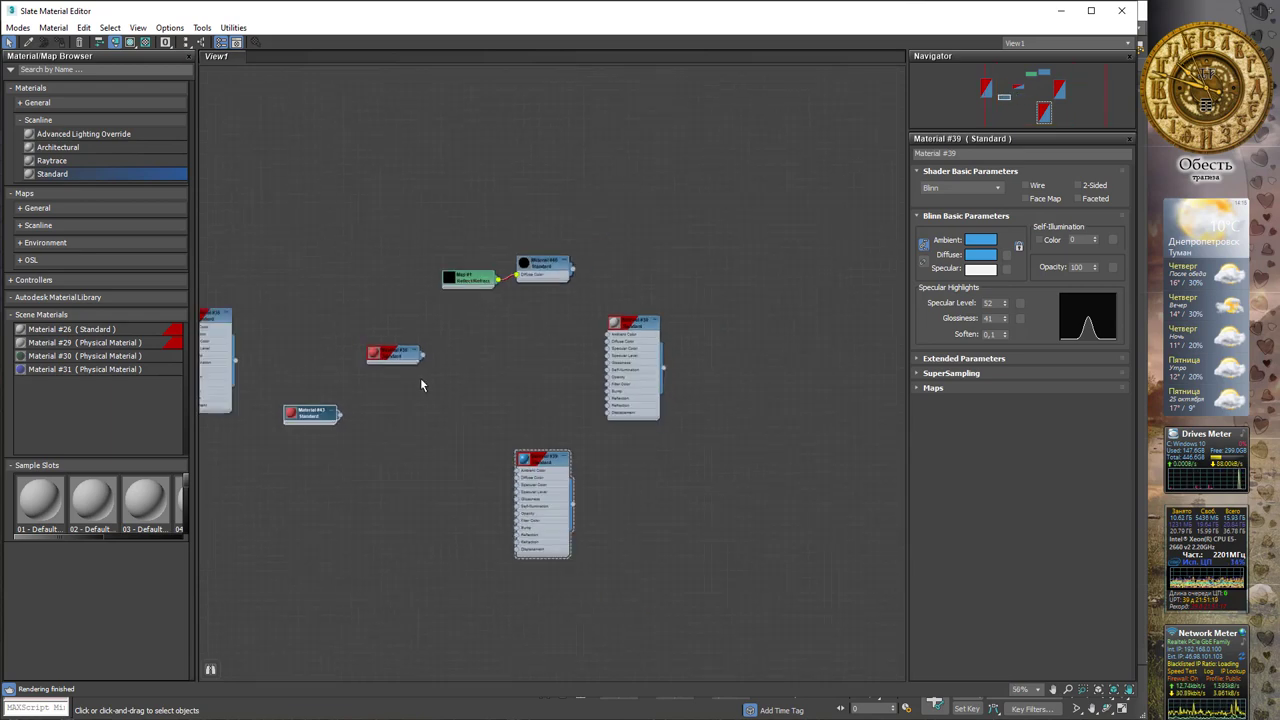
{"action": "scroll", "coordinate": [420, 377], "scroll_direction": "down", "scroll_amount": 8}
{"action": "left_click_drag", "start_coordinate": [372, 392], "coordinate": [290, 128]}
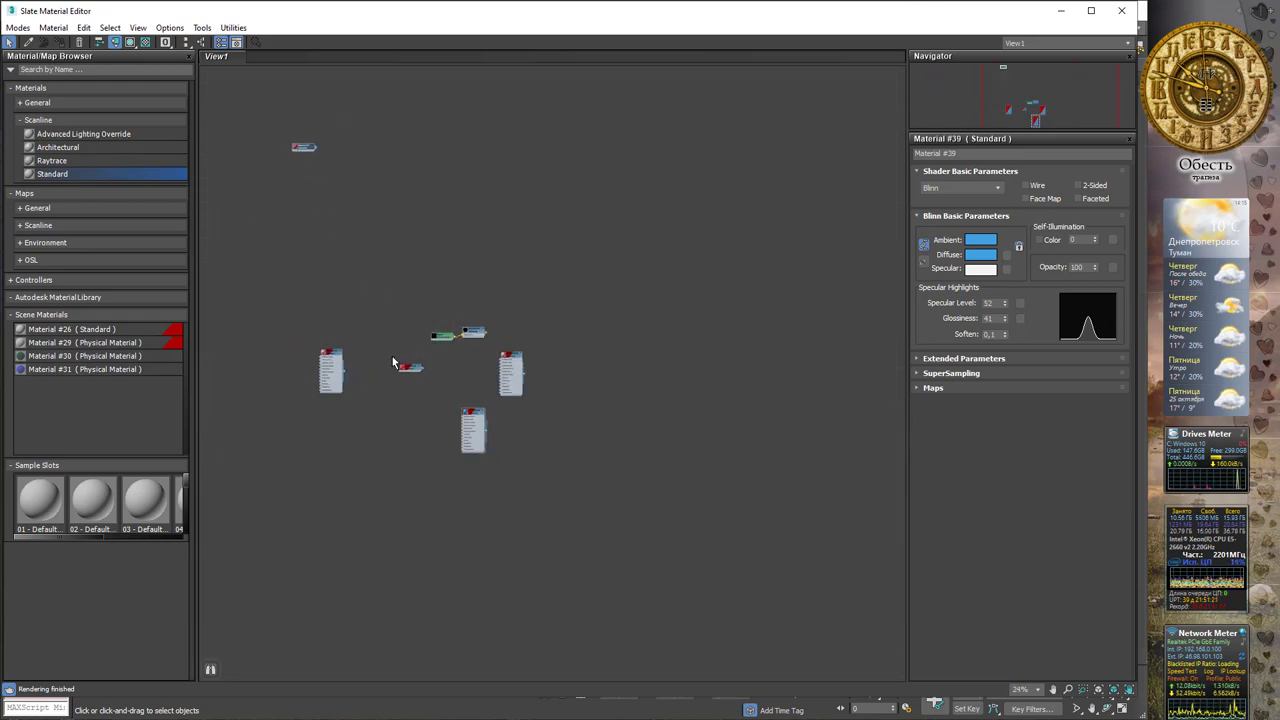
{"action": "left_click_drag", "start_coordinate": [330, 362], "coordinate": [233, 425]}
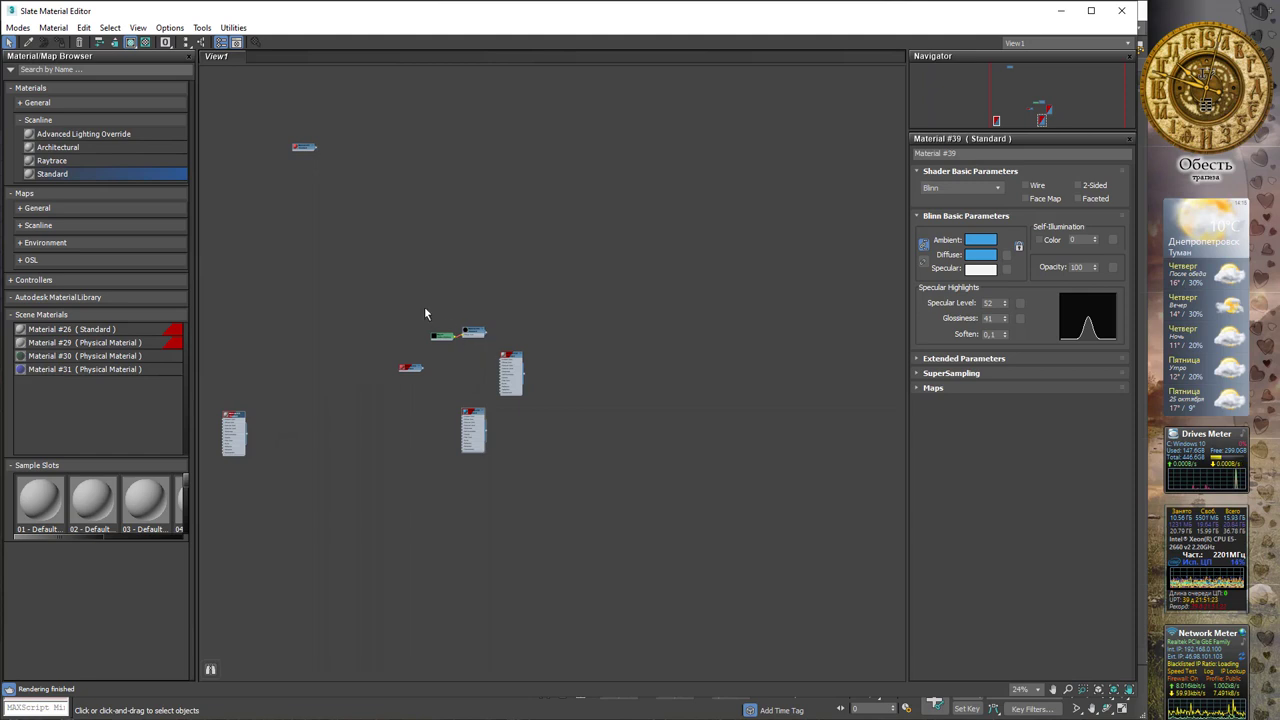
{"action": "mouse_move", "coordinate": [424, 314]}
{"action": "left_mouse_down"}
{"action": "mouse_move", "coordinate": [478, 356]}
{"action": "mouse_move", "coordinate": [866, 104]}
{"action": "left_mouse_up"}
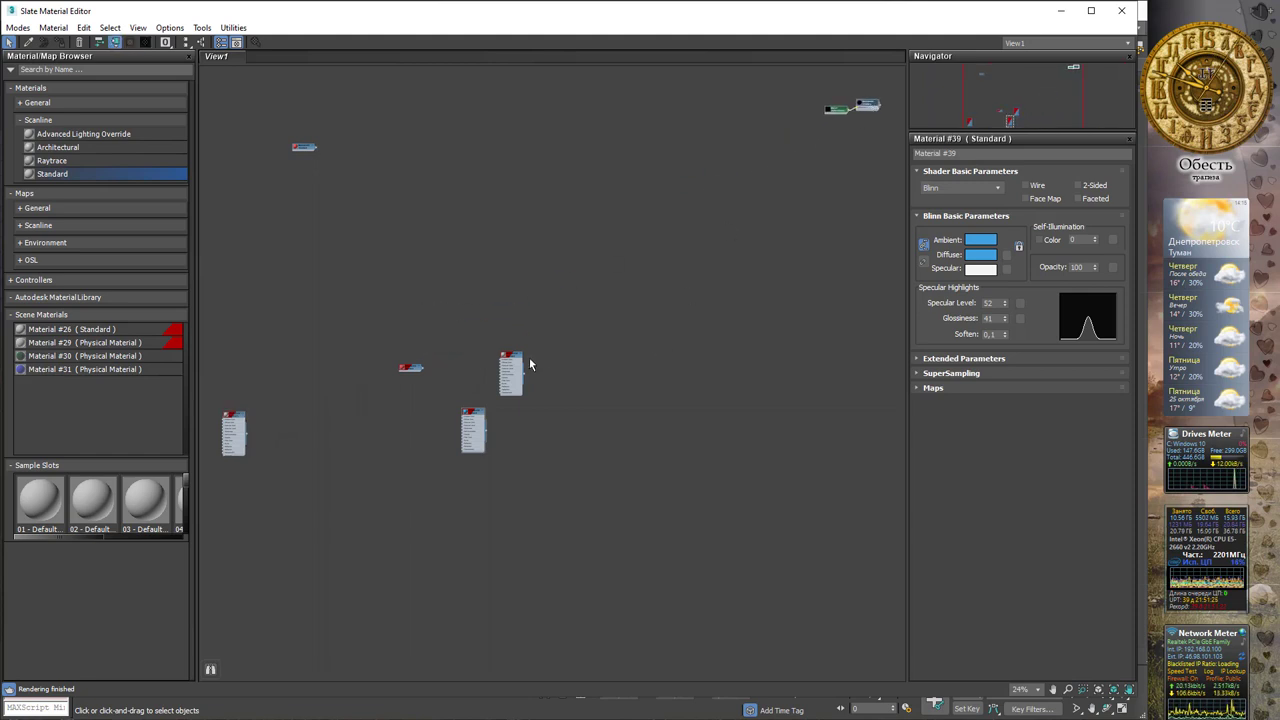
{"action": "left_click_drag", "start_coordinate": [512, 366], "coordinate": [787, 500]}
{"action": "left_click", "coordinate": [476, 428]}
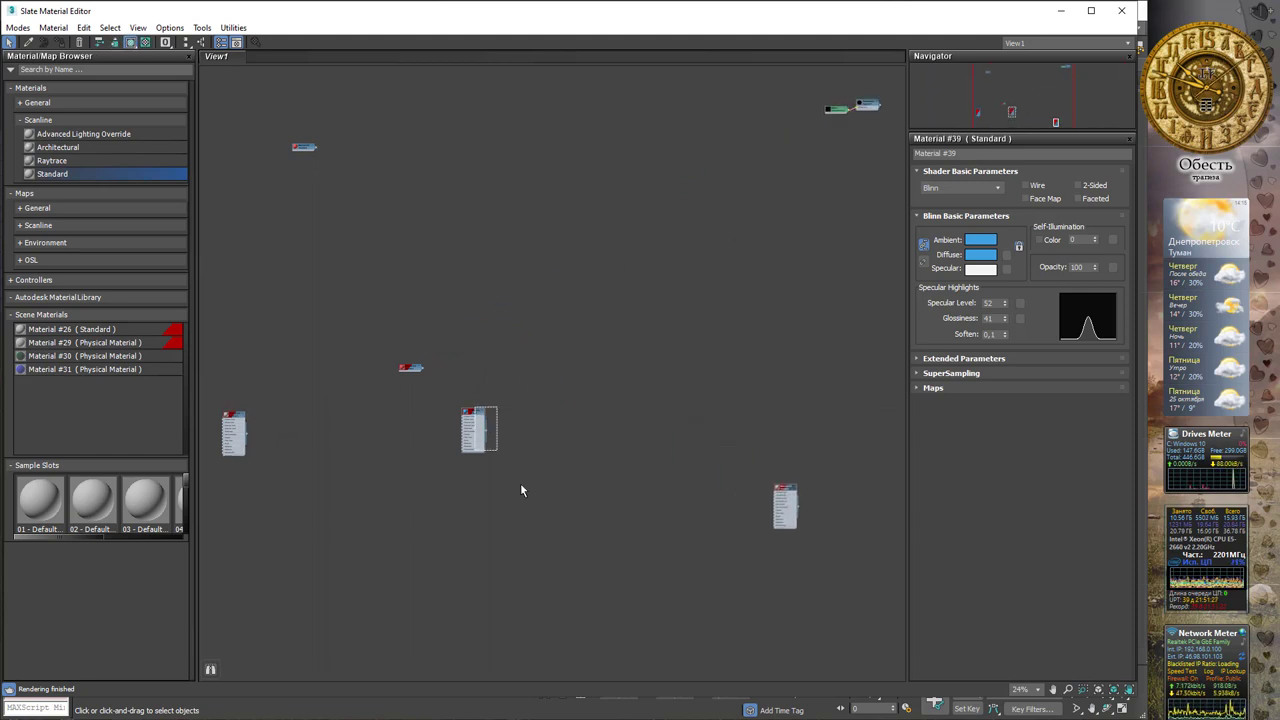
{"action": "left_click_drag", "start_coordinate": [474, 406], "coordinate": [508, 526]}
{"action": "left_click_drag", "start_coordinate": [476, 422], "coordinate": [324, 583]}
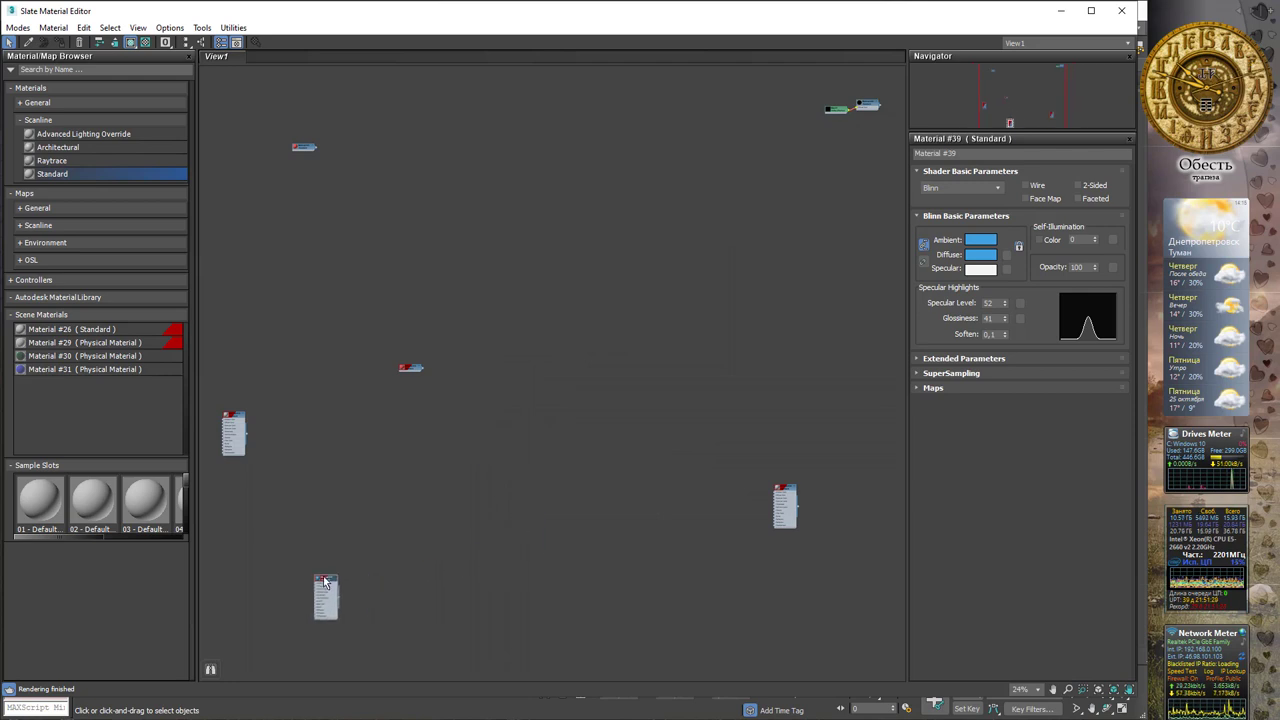
{"action": "left_click", "coordinate": [415, 372]}
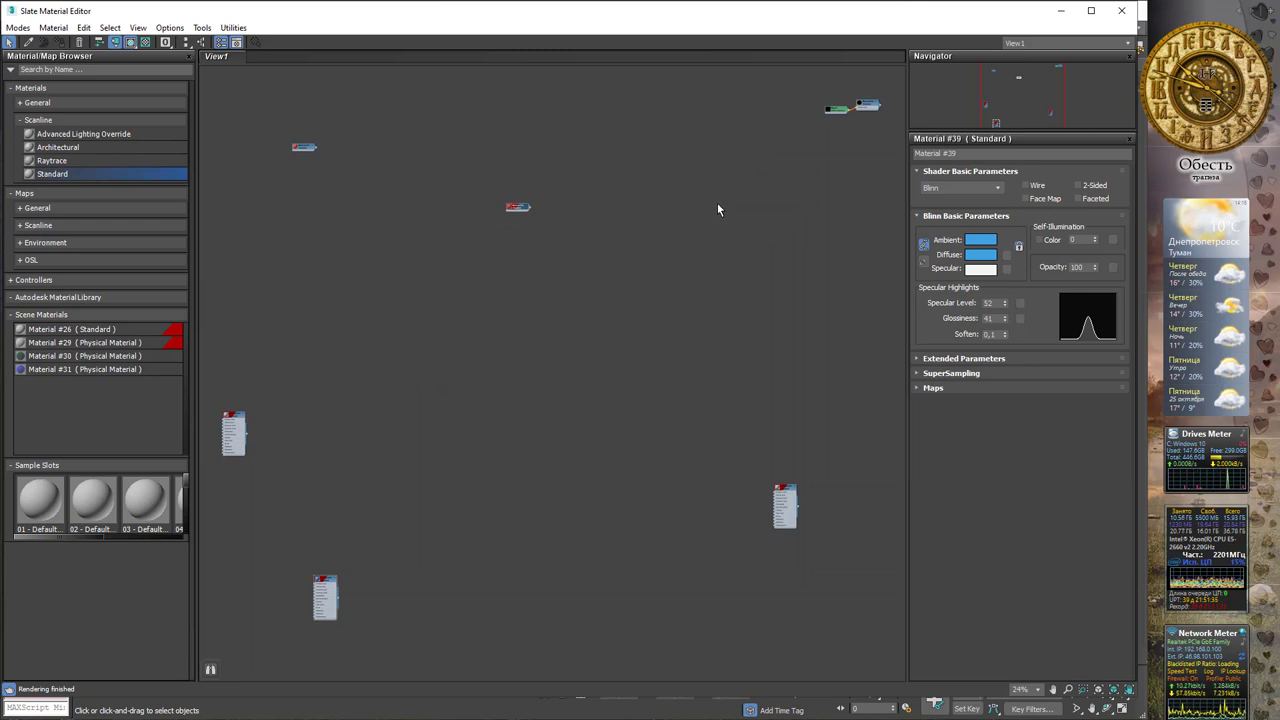
Deselect all nodes, toggle a node display option with H, and open the menus
{"action": "left_click", "coordinate": [615, 148]}
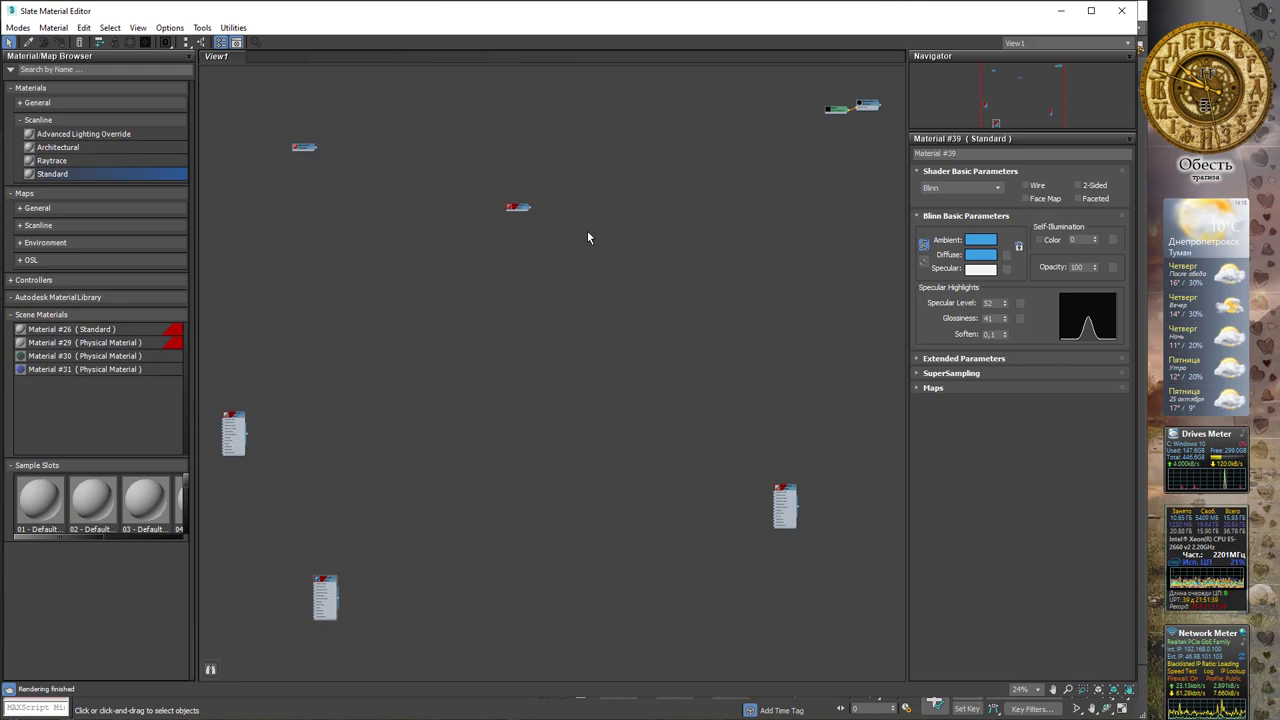
{"action": "key", "text": "h"}
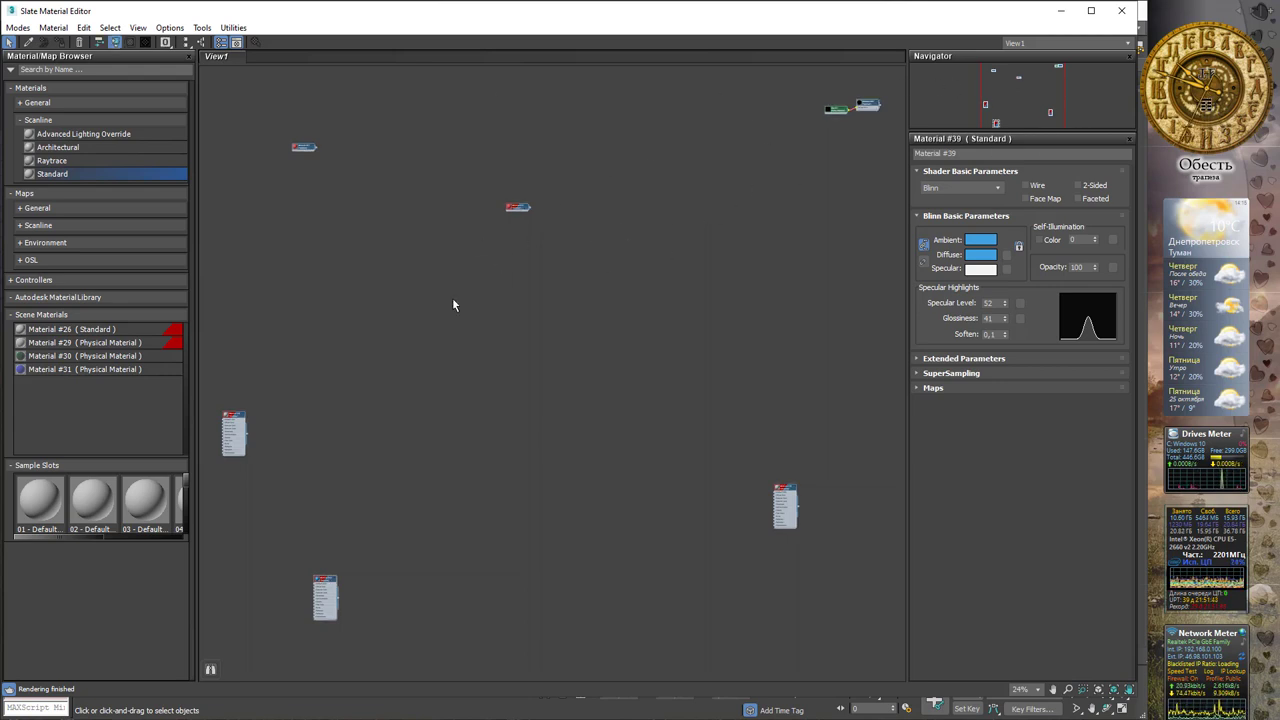
{"action": "left_click", "coordinate": [84, 27]}
{"action": "mouse_move", "coordinate": [53, 27]}
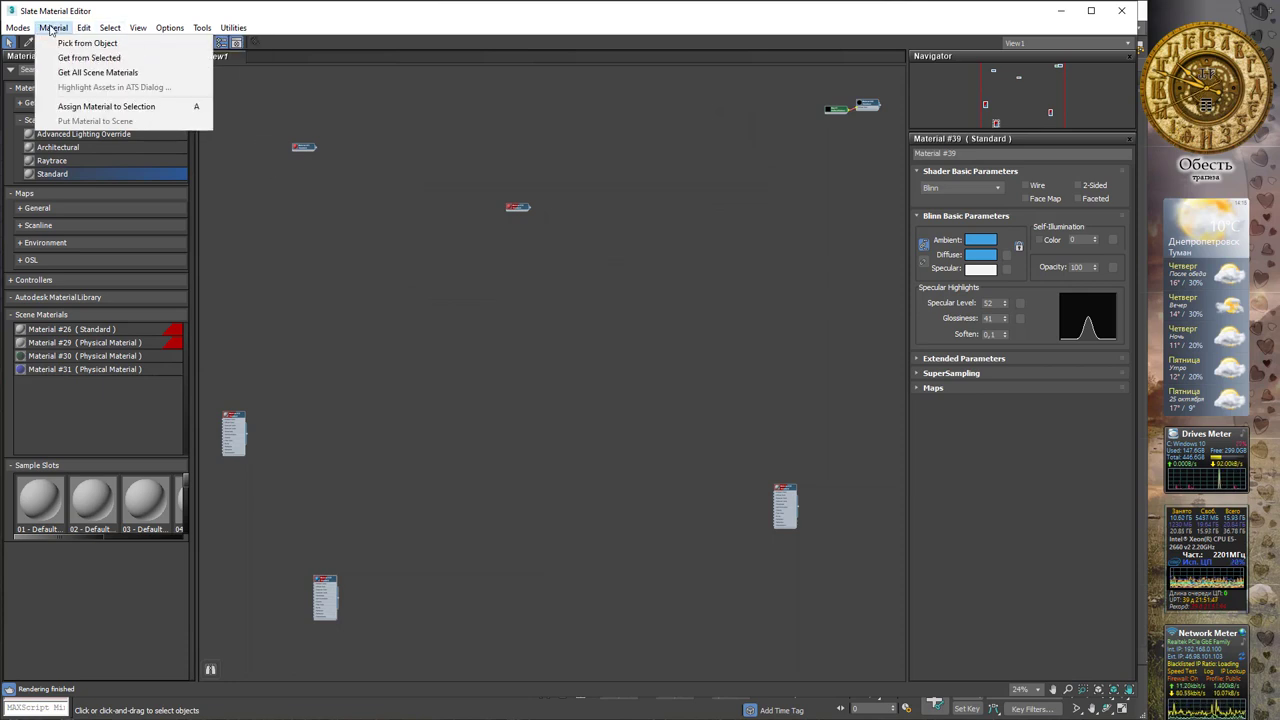
{"action": "mouse_move", "coordinate": [138, 27]}
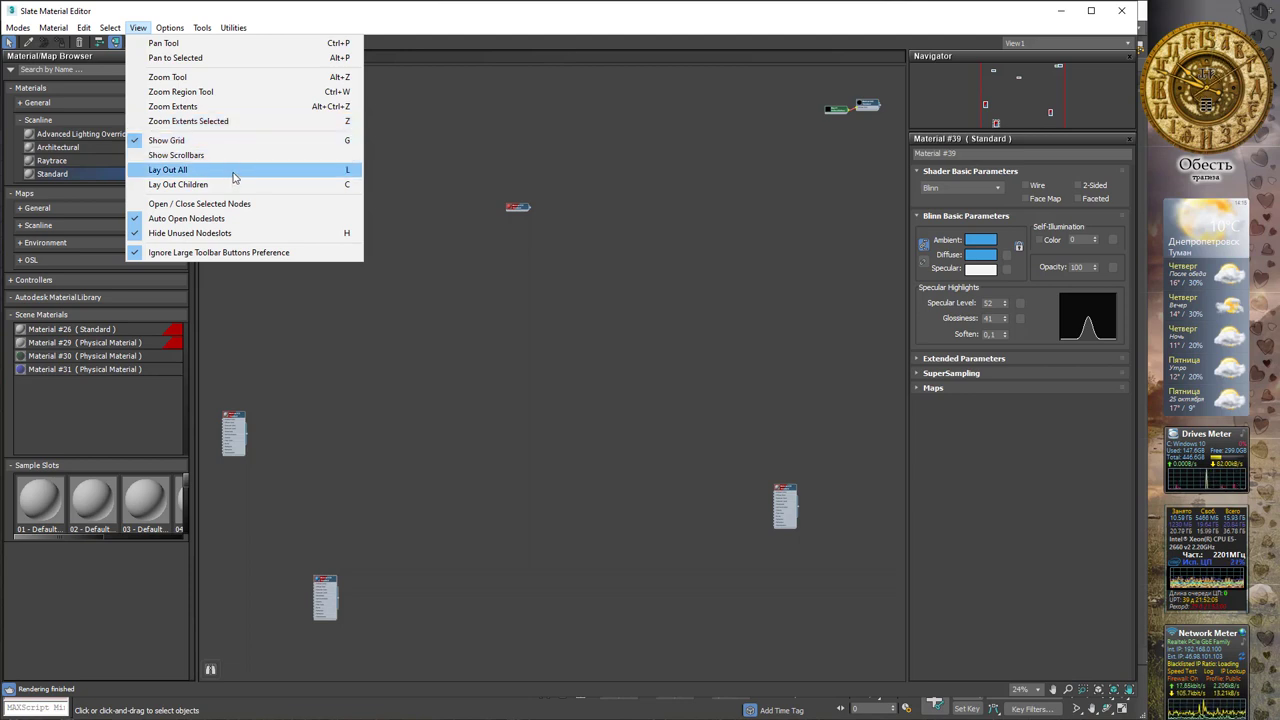
Lay out all material nodes in a column and recentre the node graph
{"action": "left_click", "coordinate": [233, 177]}
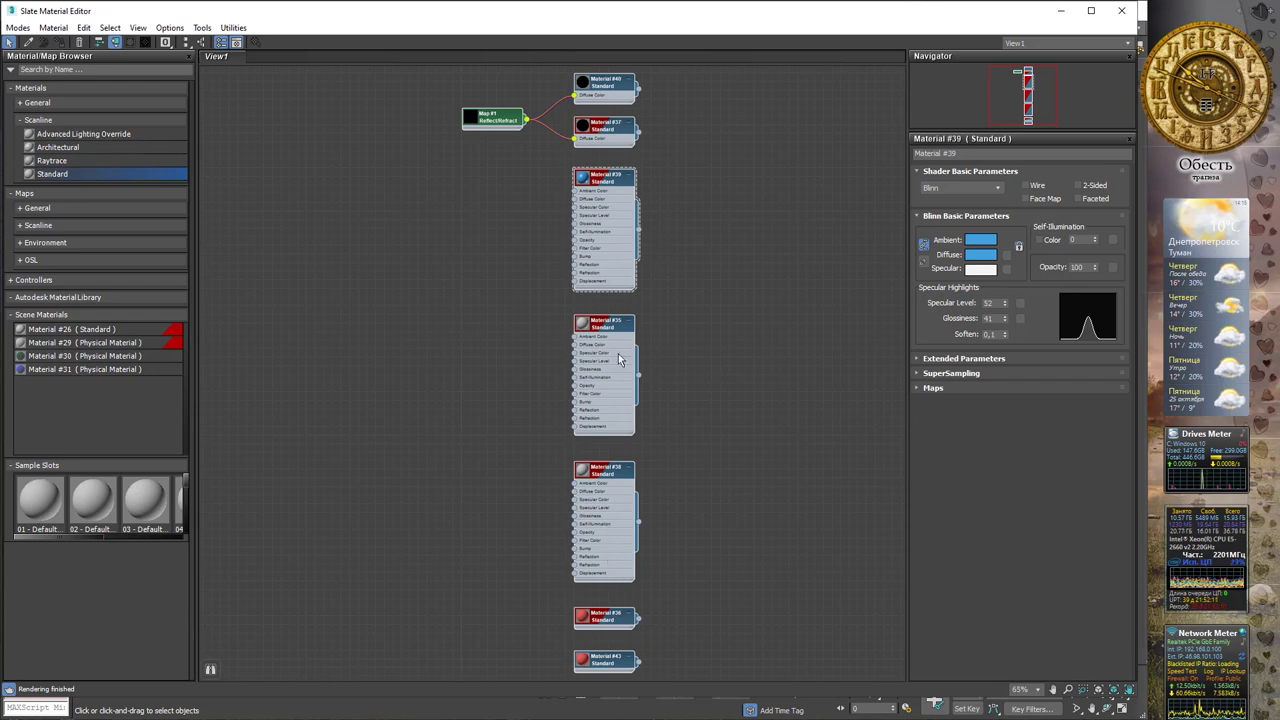
{"action": "mouse_move", "coordinate": [660, 111]}
{"action": "middle_mouse_down"}
{"action": "mouse_move", "coordinate": [657, 214]}
{"action": "mouse_move", "coordinate": [643, 164]}
{"action": "middle_mouse_up"}
{"action": "scroll", "coordinate": [655, 191], "scroll_direction": "up", "scroll_amount": 2}
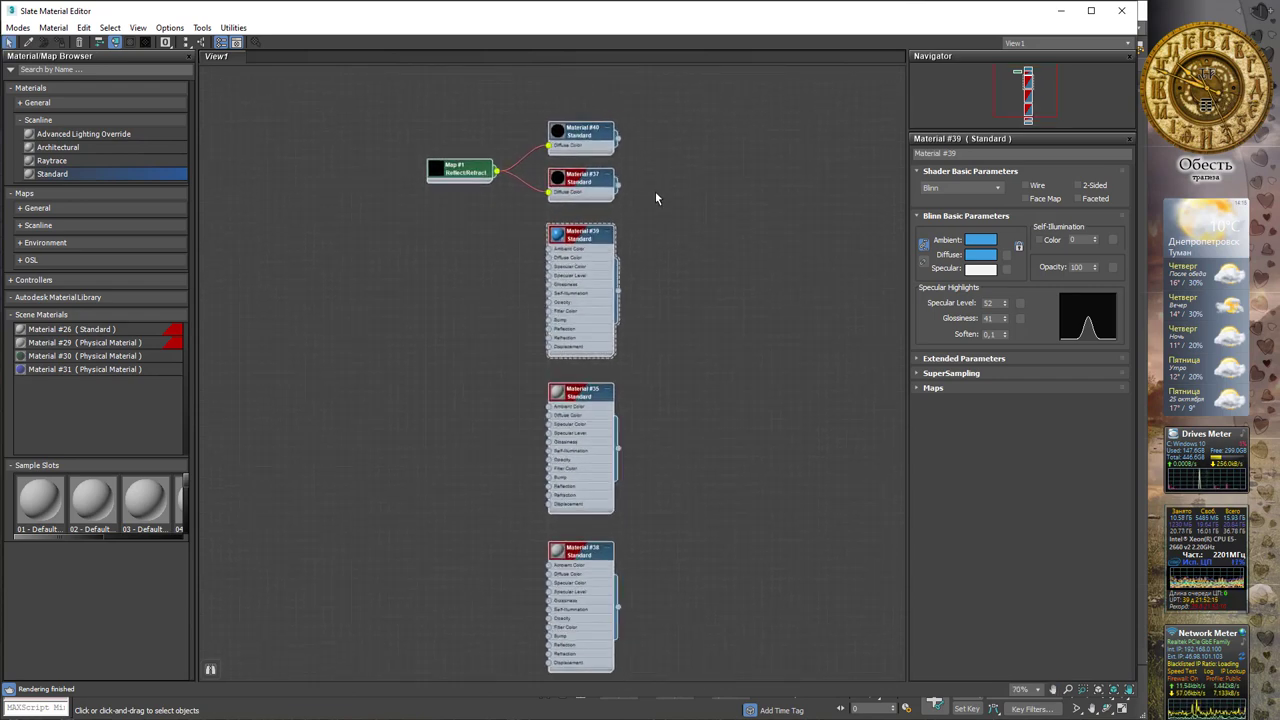
{"action": "scroll", "coordinate": [655, 195], "scroll_direction": "up", "scroll_amount": 2}
{"action": "scroll", "coordinate": [655, 195], "scroll_direction": "up", "scroll_amount": 2}
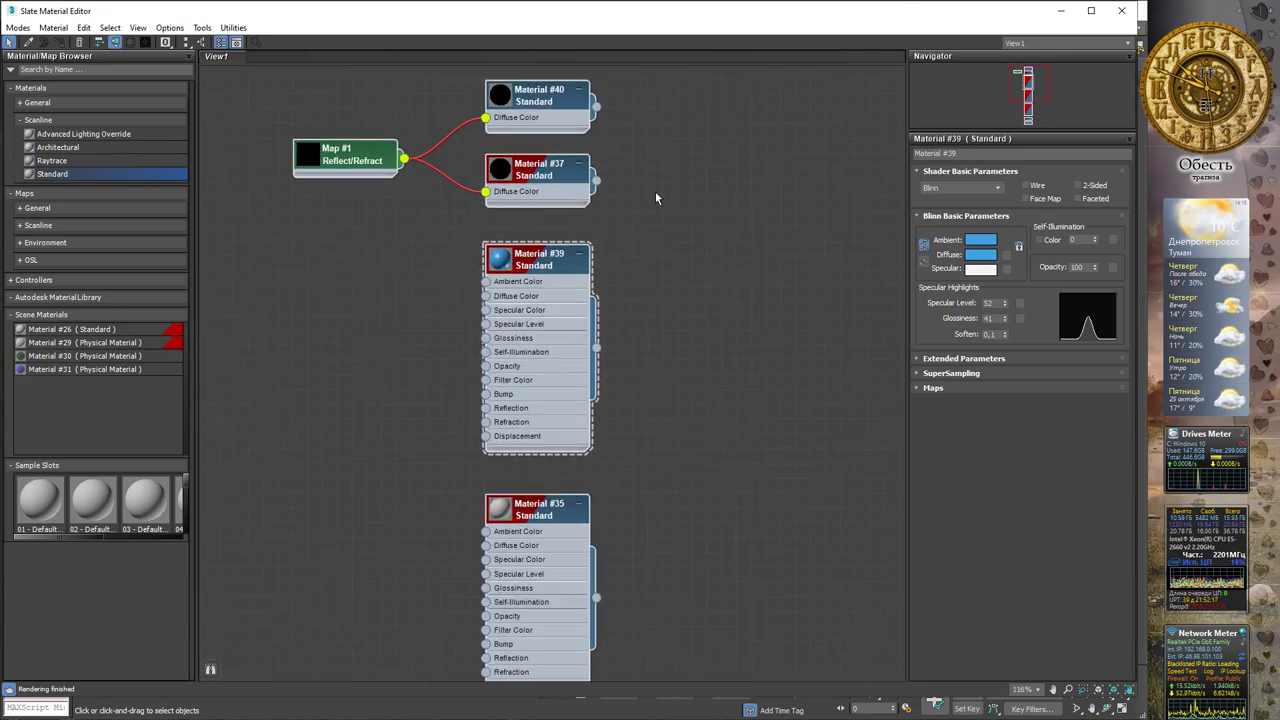
{"action": "scroll", "coordinate": [655, 192], "scroll_direction": "down", "scroll_amount": 1}
{"action": "scroll", "coordinate": [655, 192], "scroll_direction": "down", "scroll_amount": 2}
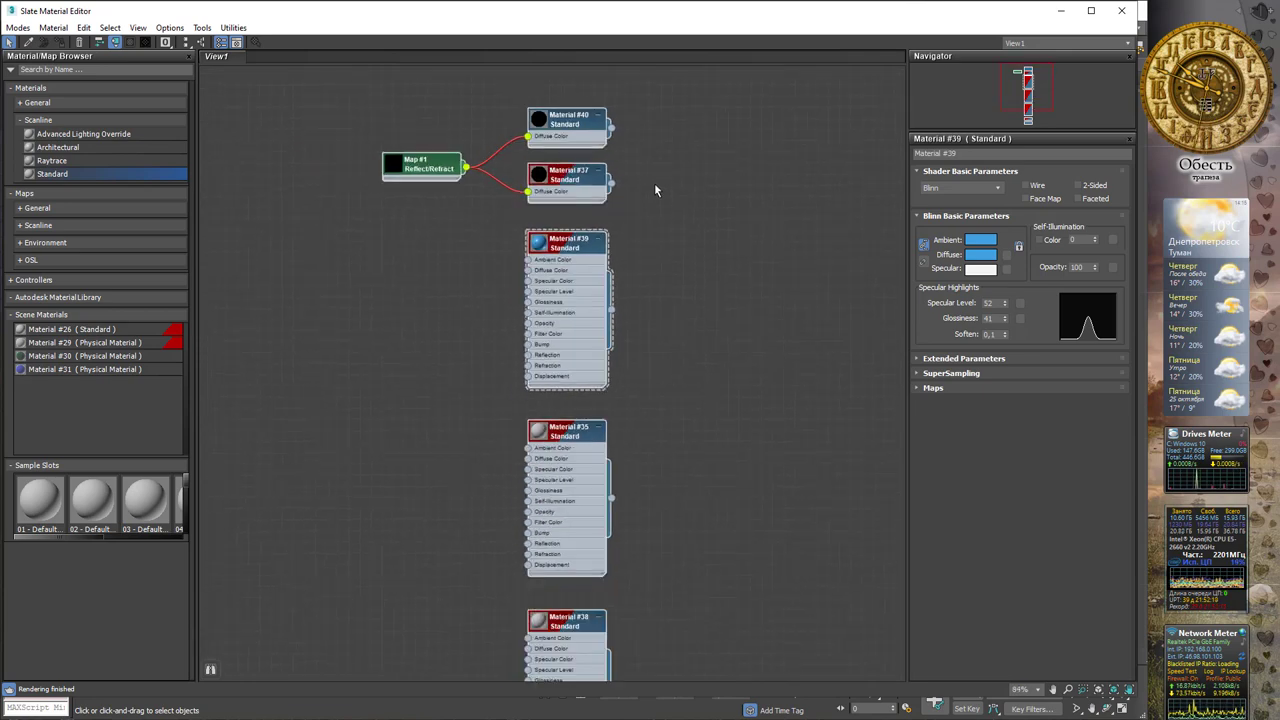
{"action": "middle_click_drag", "start_coordinate": [684, 183], "coordinate": [627, 189]}
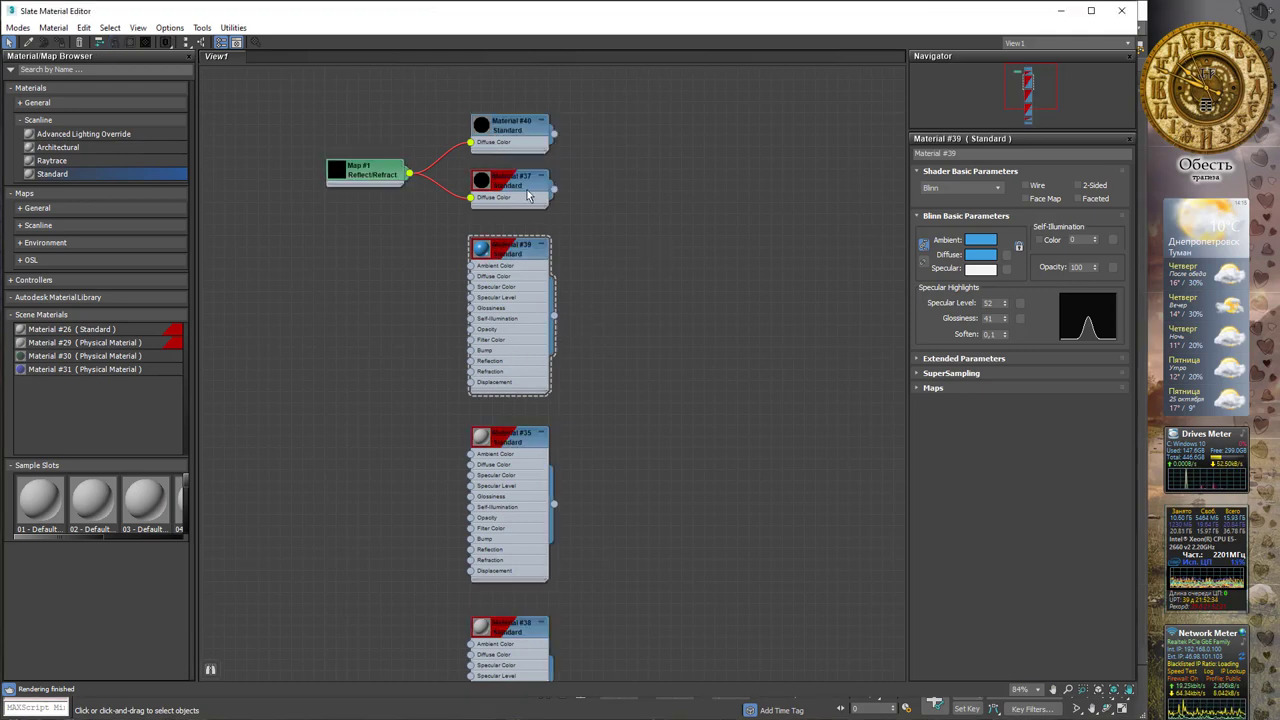
Select the material nodes, then turn Hide Unused Nodeslots off and back on
{"action": "mouse_move", "coordinate": [240, 116]}
{"action": "left_mouse_down"}
{"action": "mouse_move", "coordinate": [647, 668]}
{"action": "mouse_move", "coordinate": [705, 682]}
{"action": "left_mouse_up"}
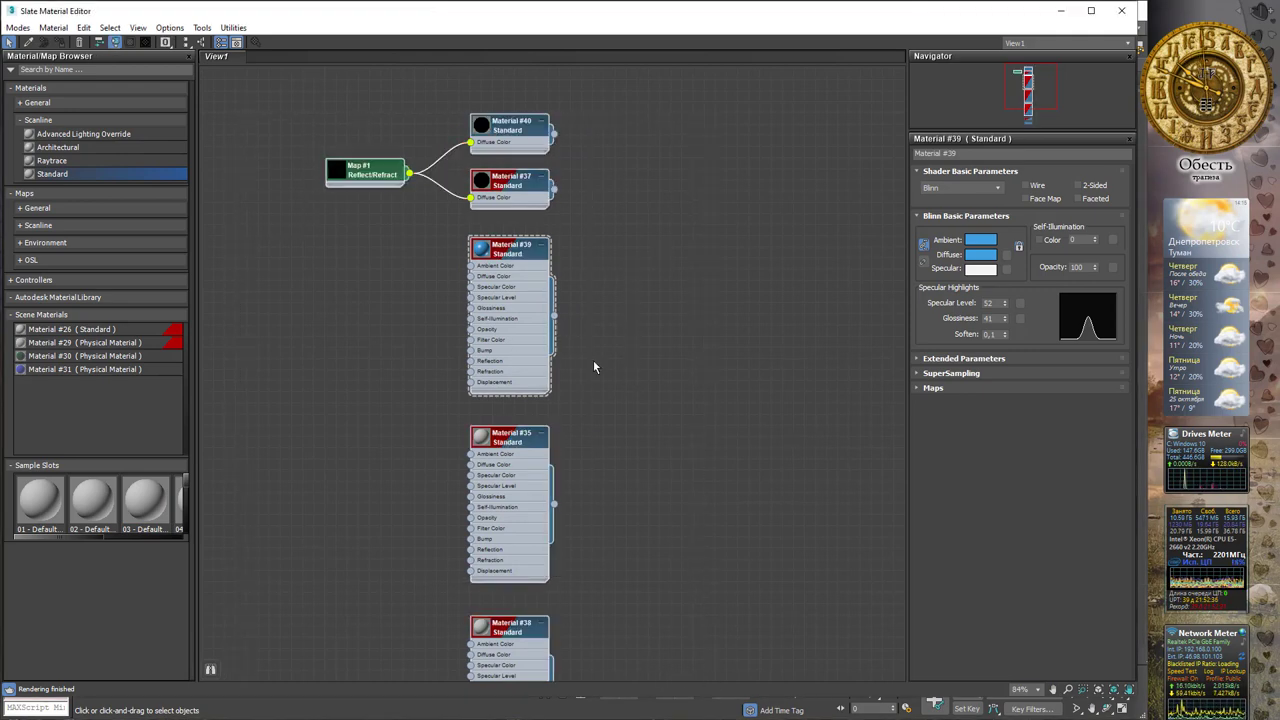
{"action": "right_click", "coordinate": [512, 254]}
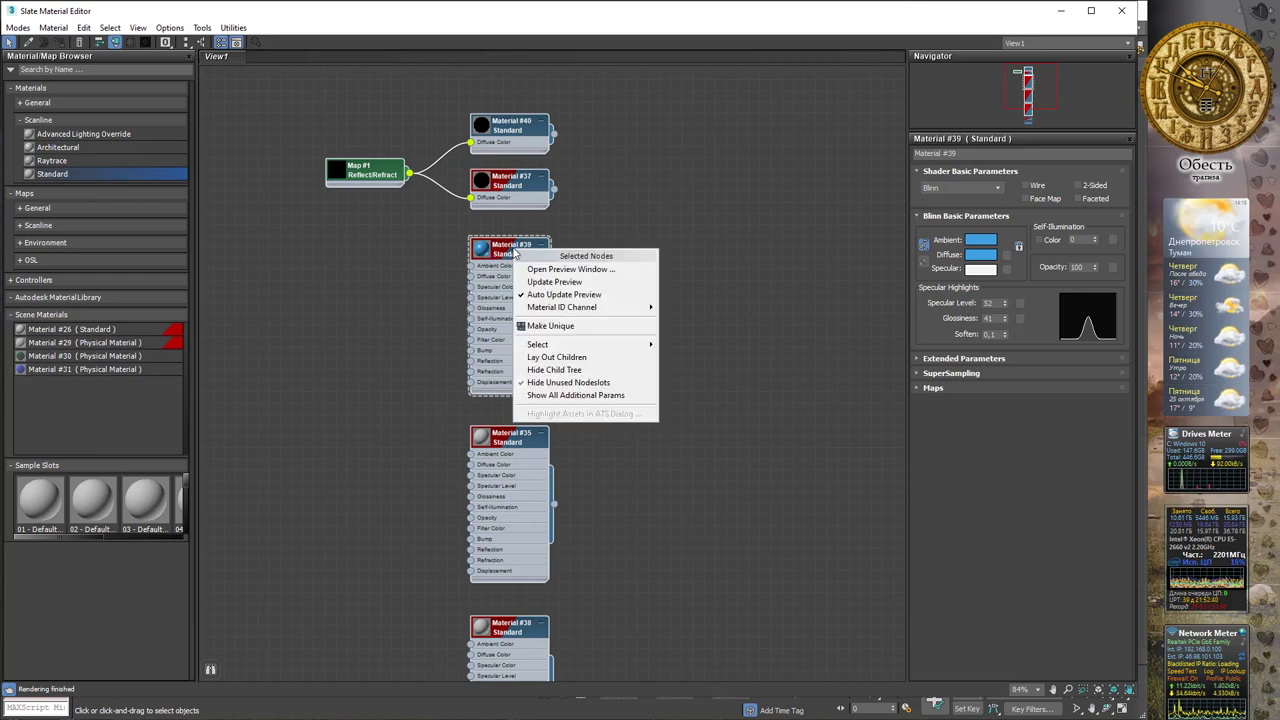
{"action": "mouse_move", "coordinate": [626, 130]}
{"action": "left_mouse_down"}
{"action": "mouse_move", "coordinate": [442, 579]}
{"action": "mouse_move", "coordinate": [431, 640]}
{"action": "left_mouse_up"}
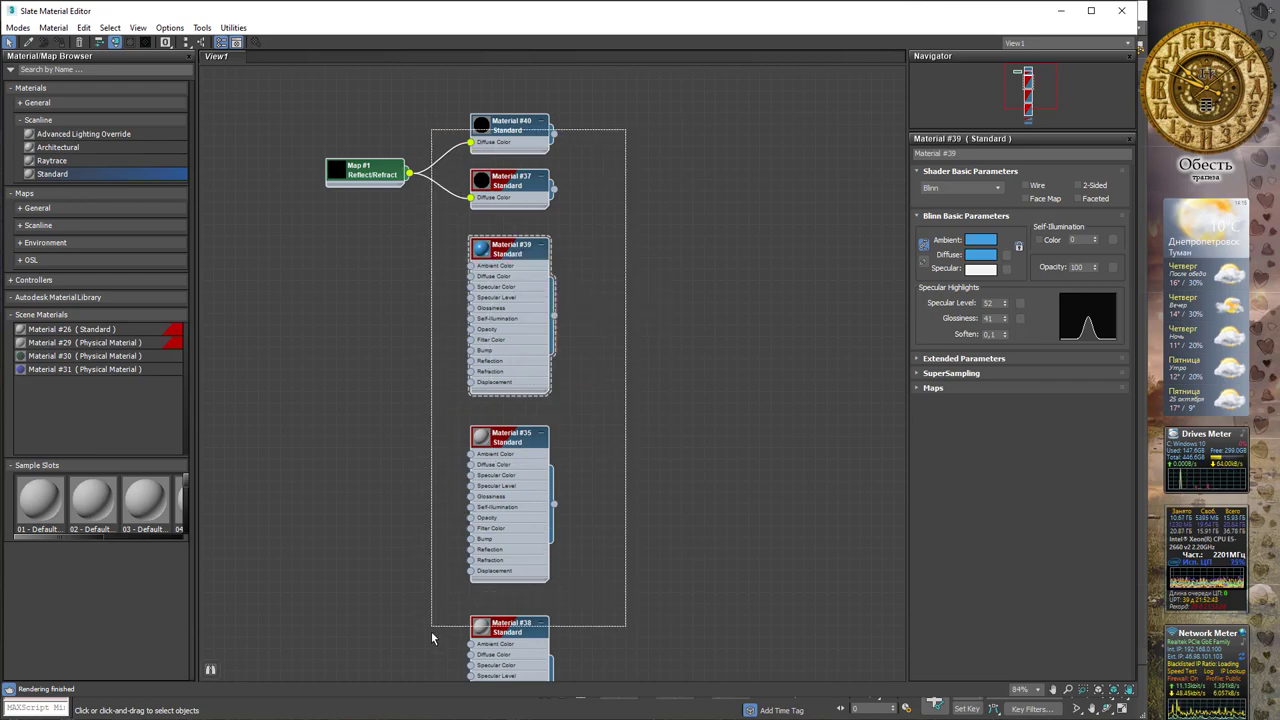
{"action": "right_click", "coordinate": [527, 258]}
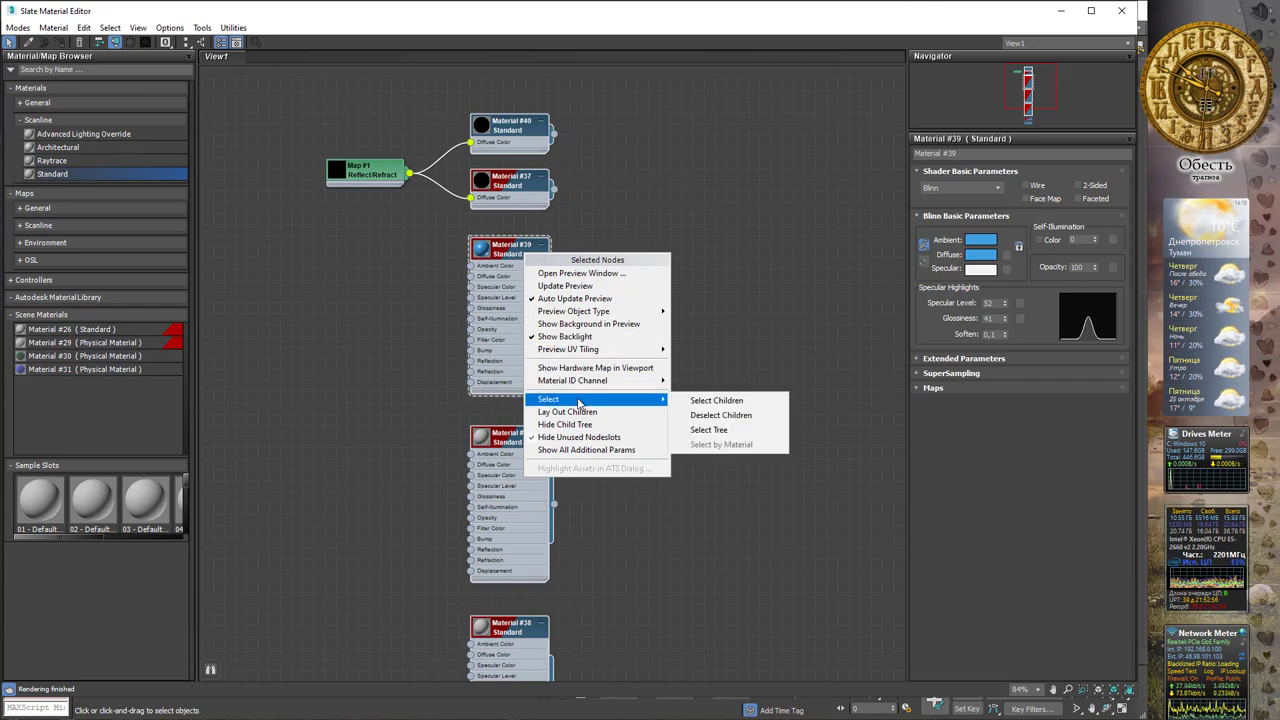
{"action": "left_click", "coordinate": [140, 28]}
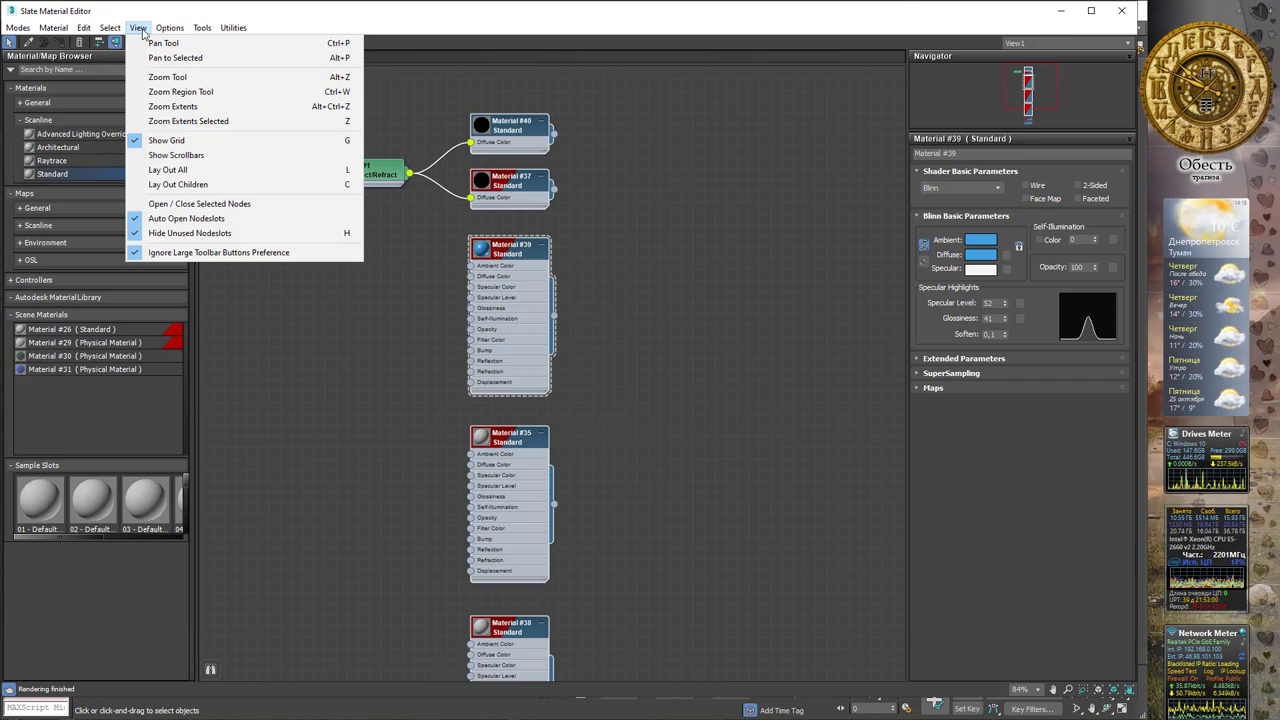
{"action": "left_click", "coordinate": [196, 233]}
{"action": "left_click", "coordinate": [138, 28]}
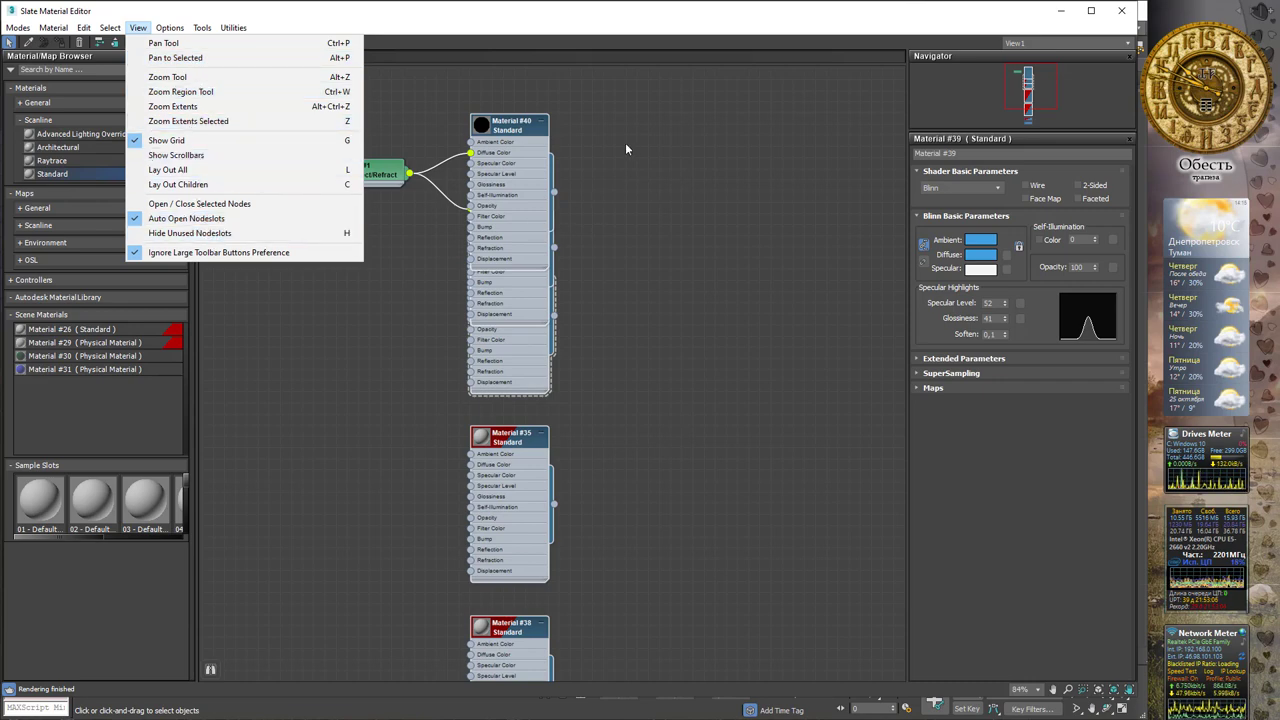
{"action": "left_click", "coordinate": [197, 236]}
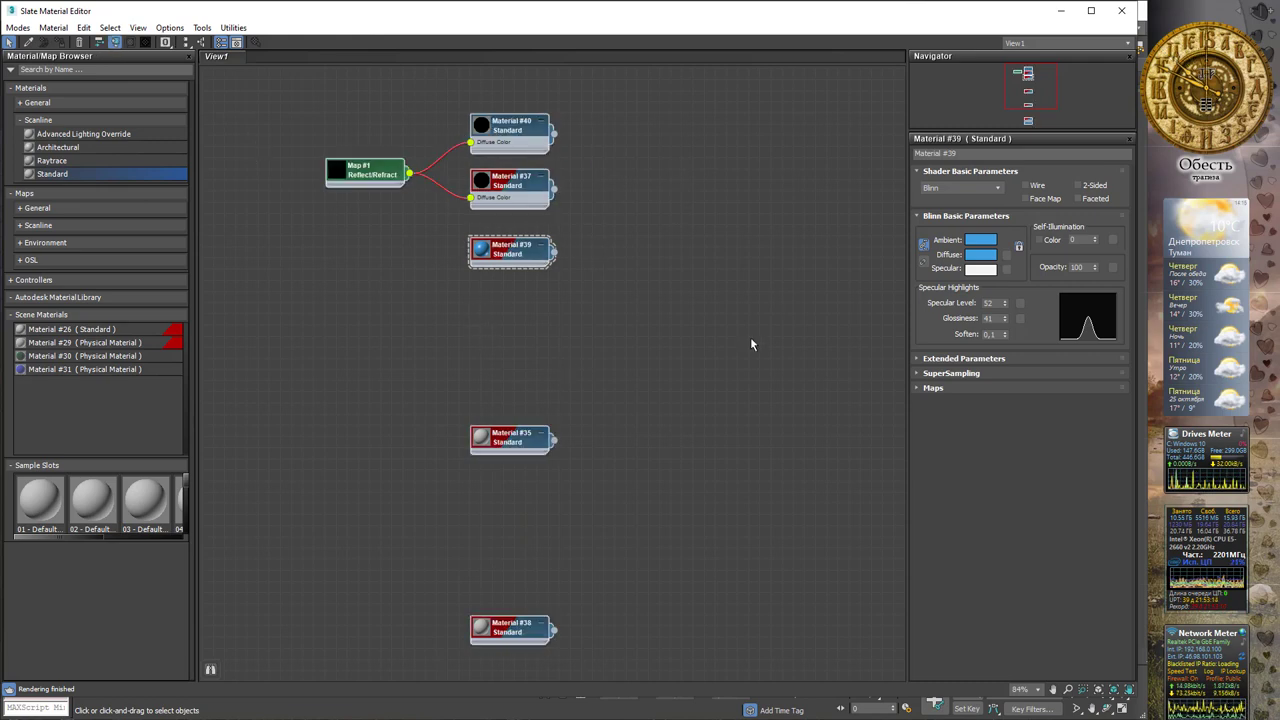
Run Lay Out All again so the collapsed nodes sit in one column
{"action": "left_click", "coordinate": [110, 28]}
{"action": "mouse_move", "coordinate": [138, 28]}
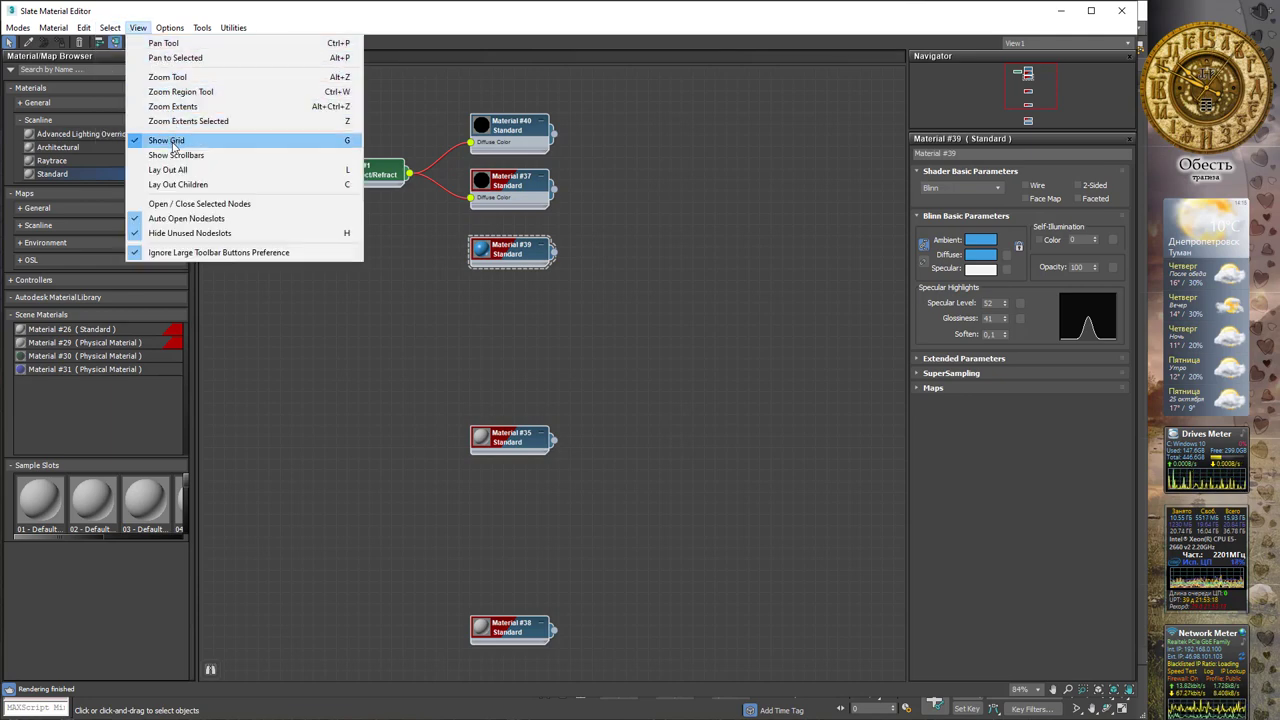
{"action": "left_click", "coordinate": [216, 172]}
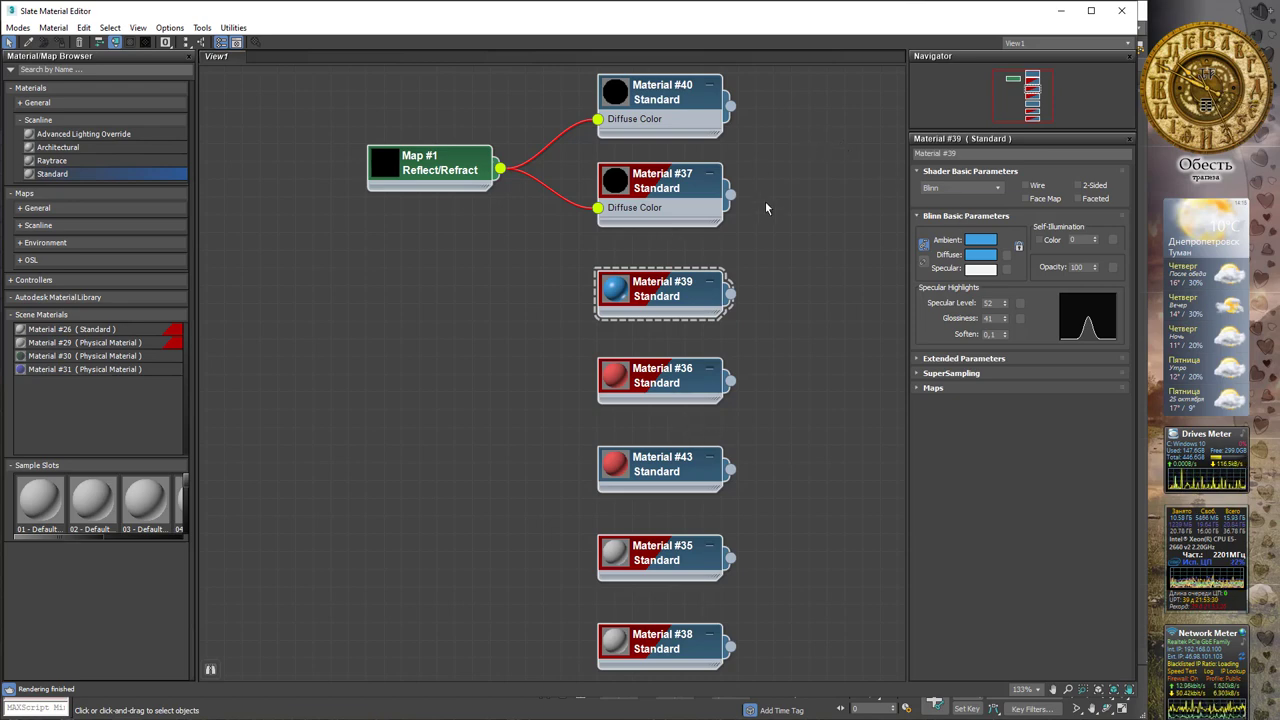
{"action": "scroll", "coordinate": [766, 202], "scroll_direction": "down", "scroll_amount": 1}
{"action": "scroll", "coordinate": [769, 203], "scroll_direction": "down", "scroll_amount": 1}
{"action": "scroll", "coordinate": [769, 205], "scroll_direction": "down", "scroll_amount": 2}
Shift-drag the Reflect/Refract node group to make three clones side by side
{"action": "scroll", "coordinate": [768, 207], "scroll_direction": "down", "scroll_amount": 4}
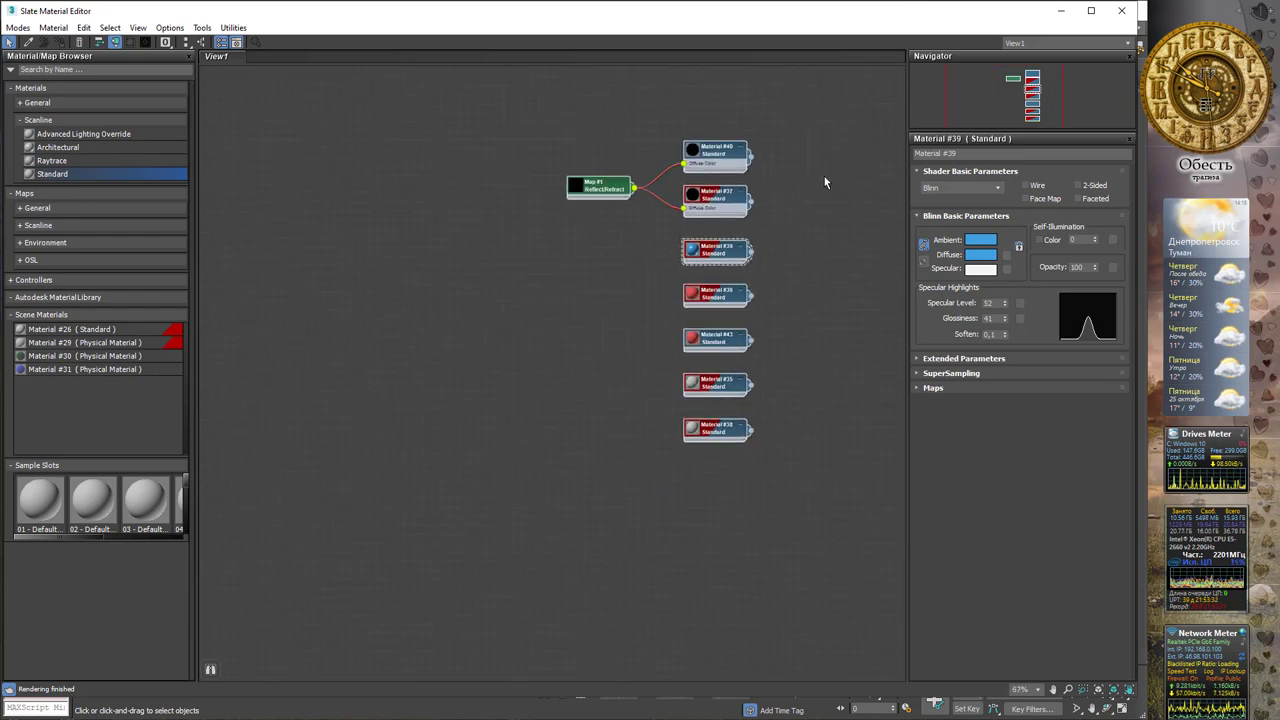
{"action": "middle_click_drag", "start_coordinate": [824, 176], "coordinate": [619, 165]}
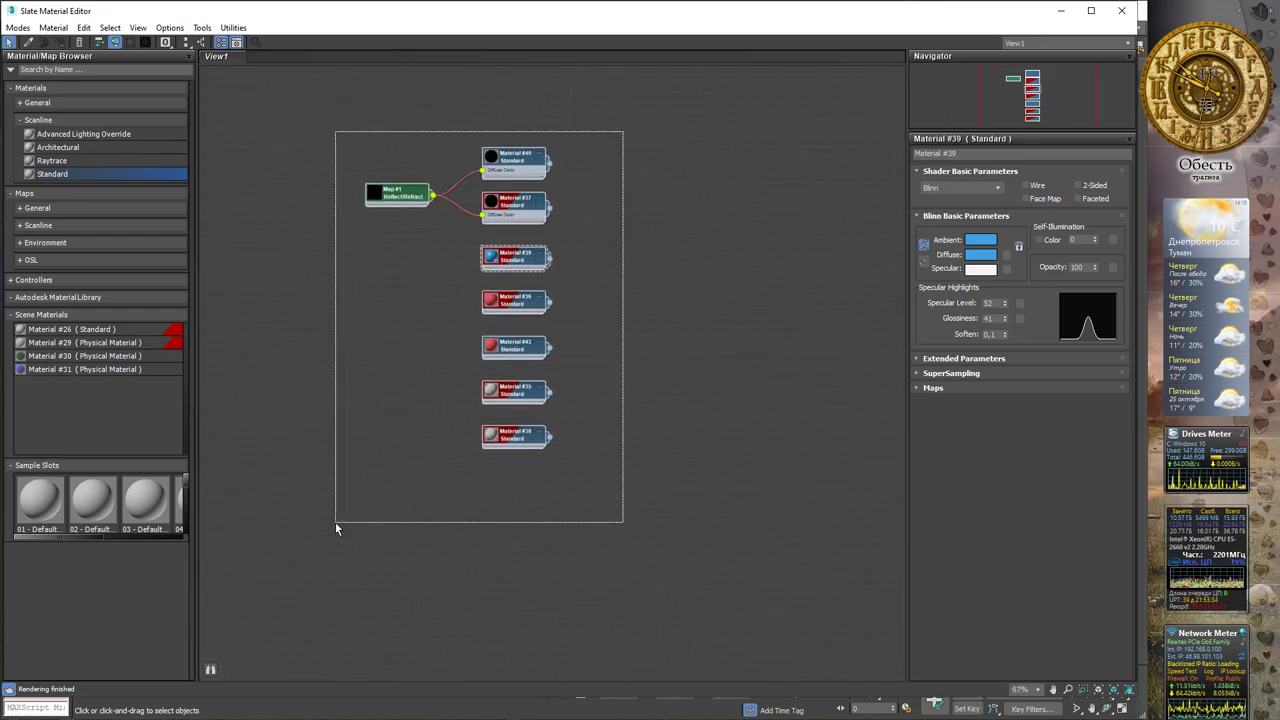
{"action": "left_click_drag", "start_coordinate": [513, 372], "coordinate": [337, 523]}
{"action": "left_click_drag", "start_coordinate": [530, 160], "coordinate": [828, 180], "text": "shift"}
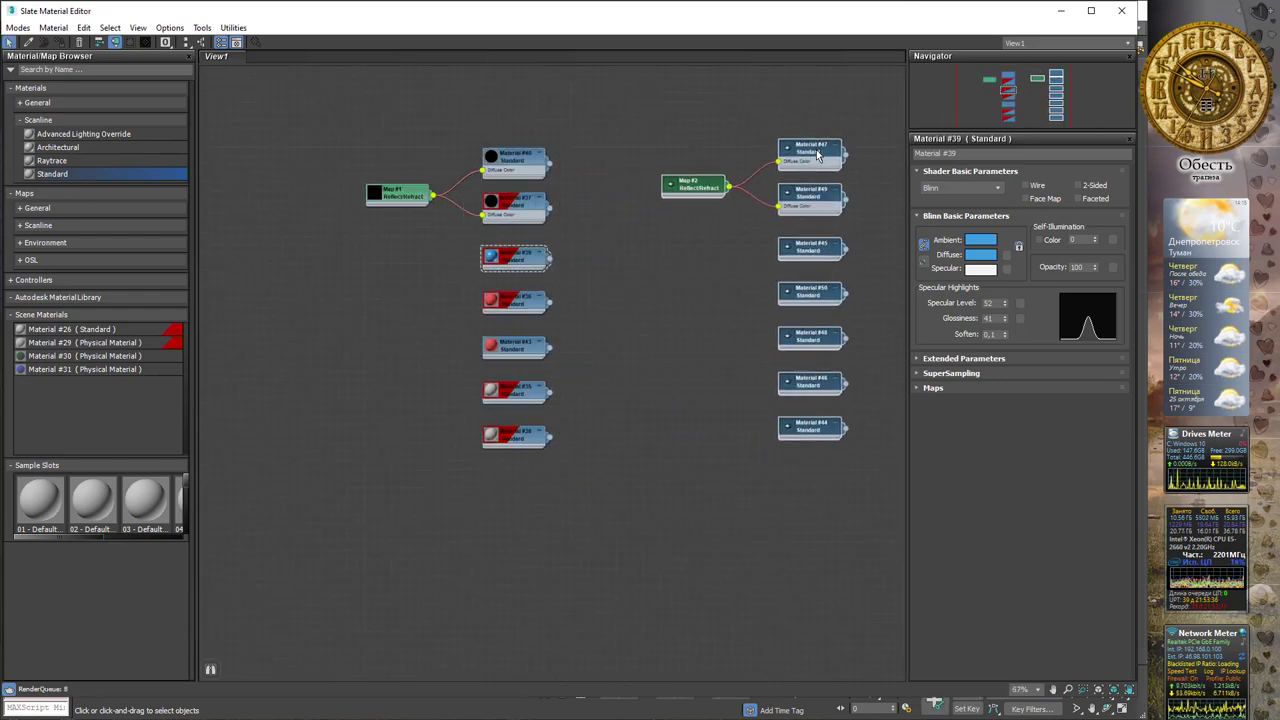
{"action": "middle_click_drag", "start_coordinate": [722, 271], "coordinate": [366, 294]}
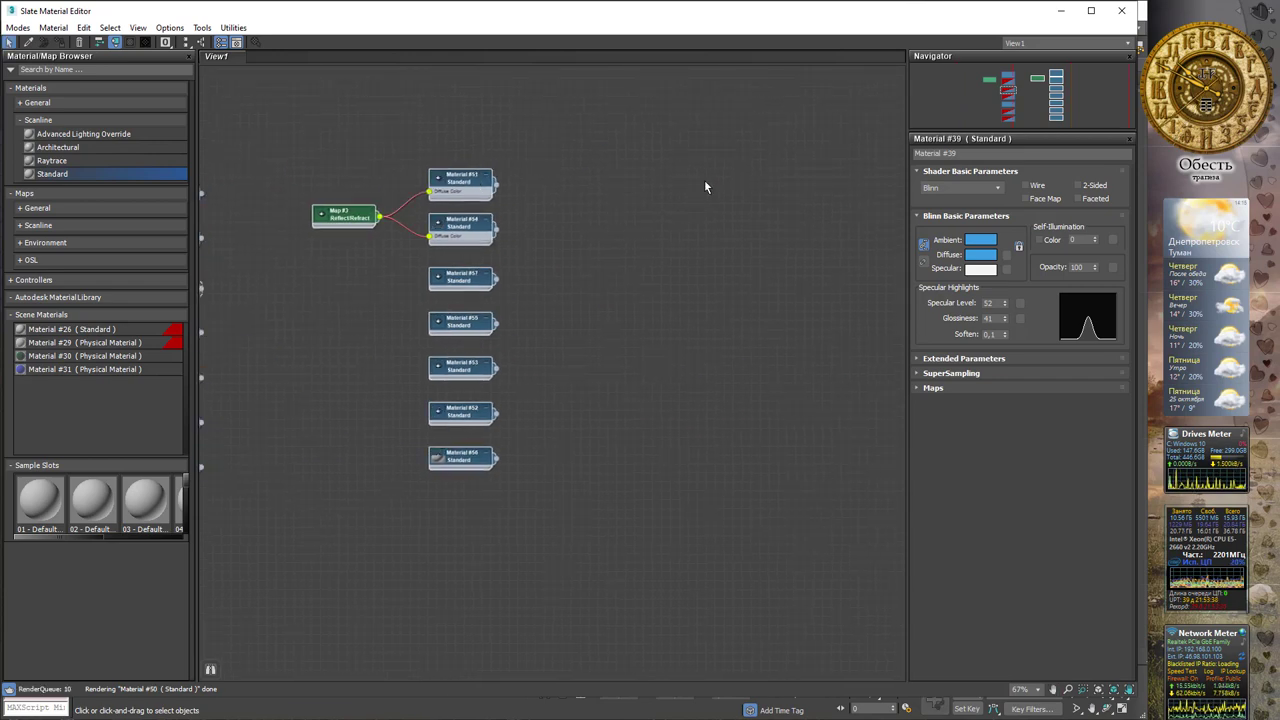
{"action": "left_click_drag", "start_coordinate": [484, 186], "coordinate": [895, 187], "text": "shift"}
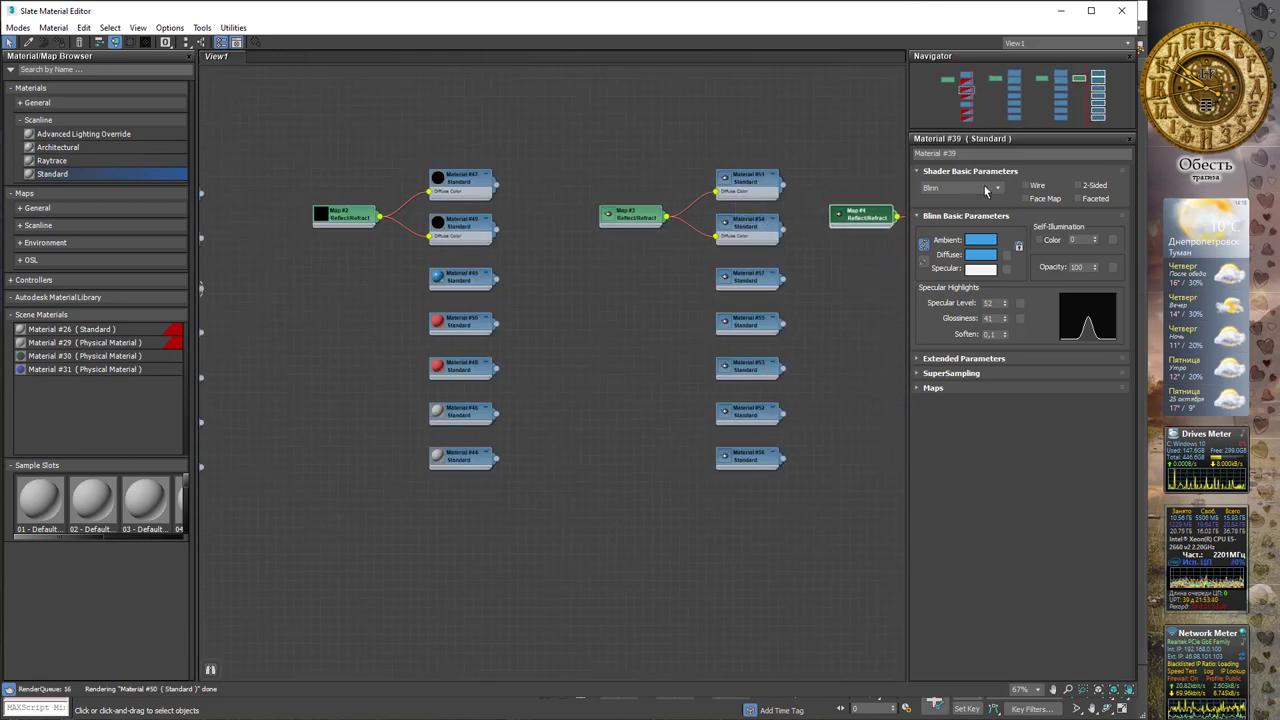
{"action": "middle_click_drag", "start_coordinate": [835, 151], "coordinate": [690, 145]}
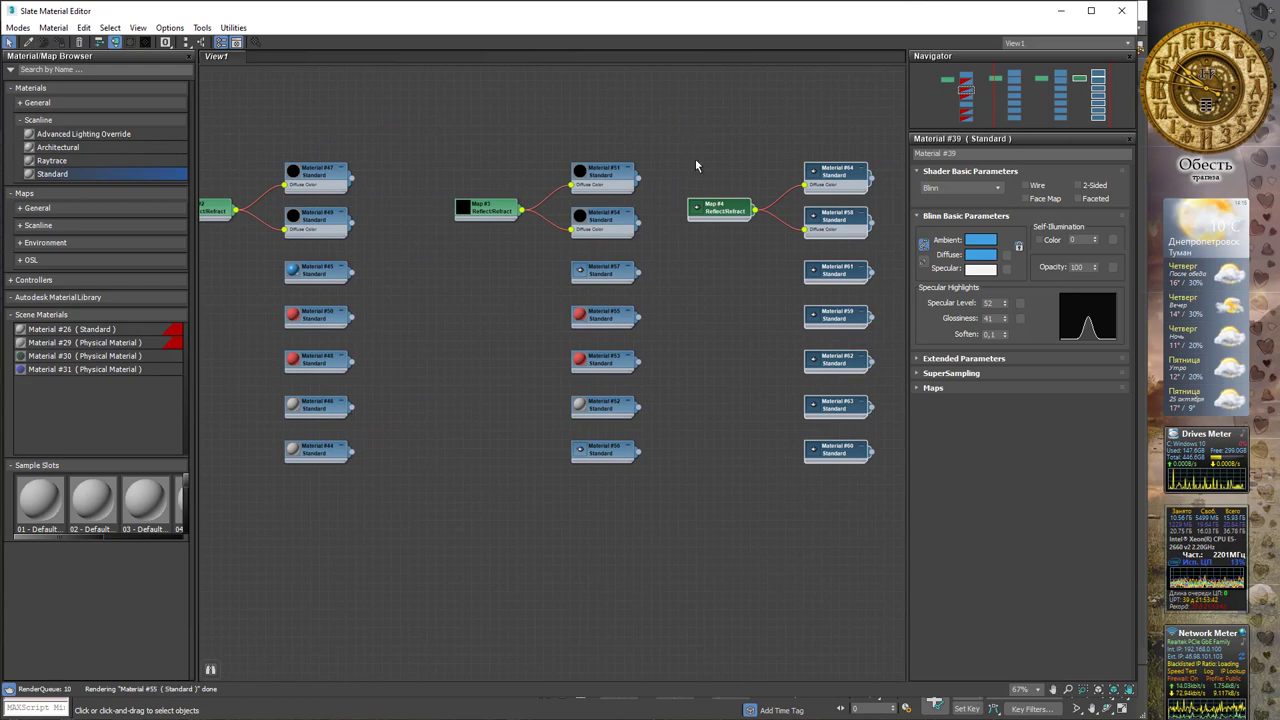
Lay out all nodes with L, then select the lower red material nodes
{"action": "key", "text": "l"}
{"action": "key", "text": "z"}
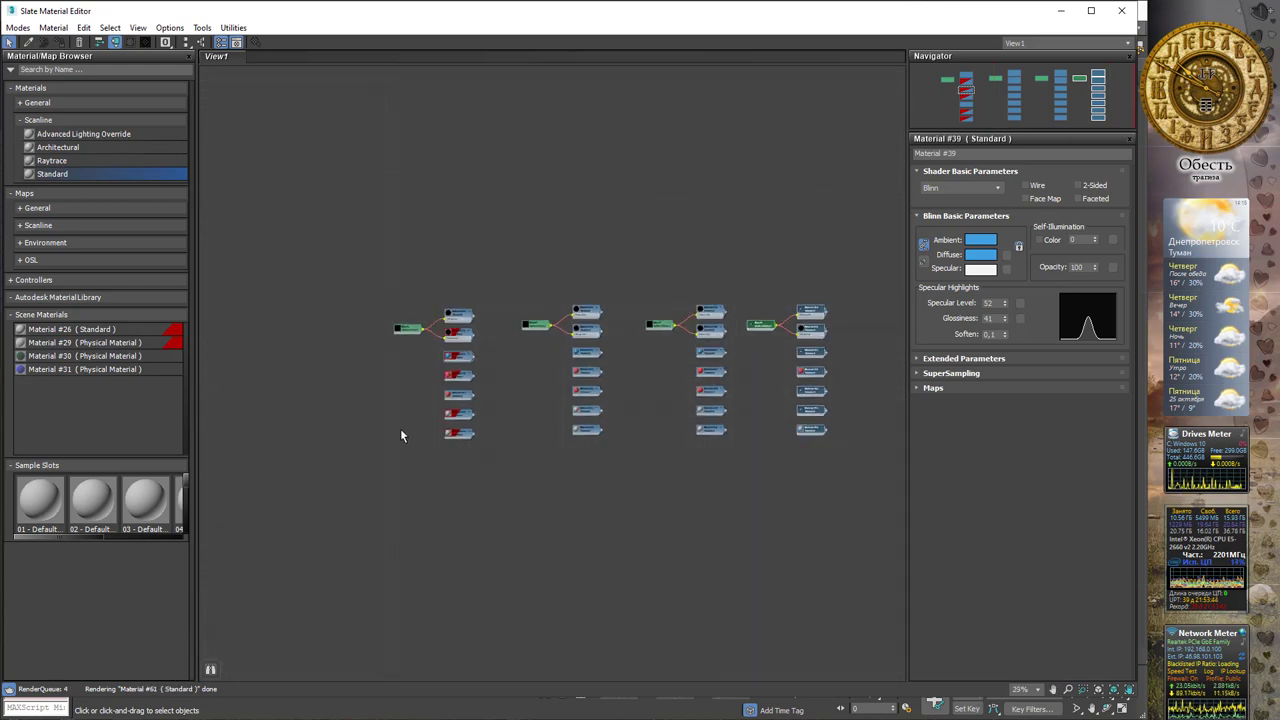
{"action": "left_click_drag", "start_coordinate": [400, 429], "coordinate": [494, 474]}
{"action": "left_click_drag", "start_coordinate": [429, 411], "coordinate": [497, 482]}
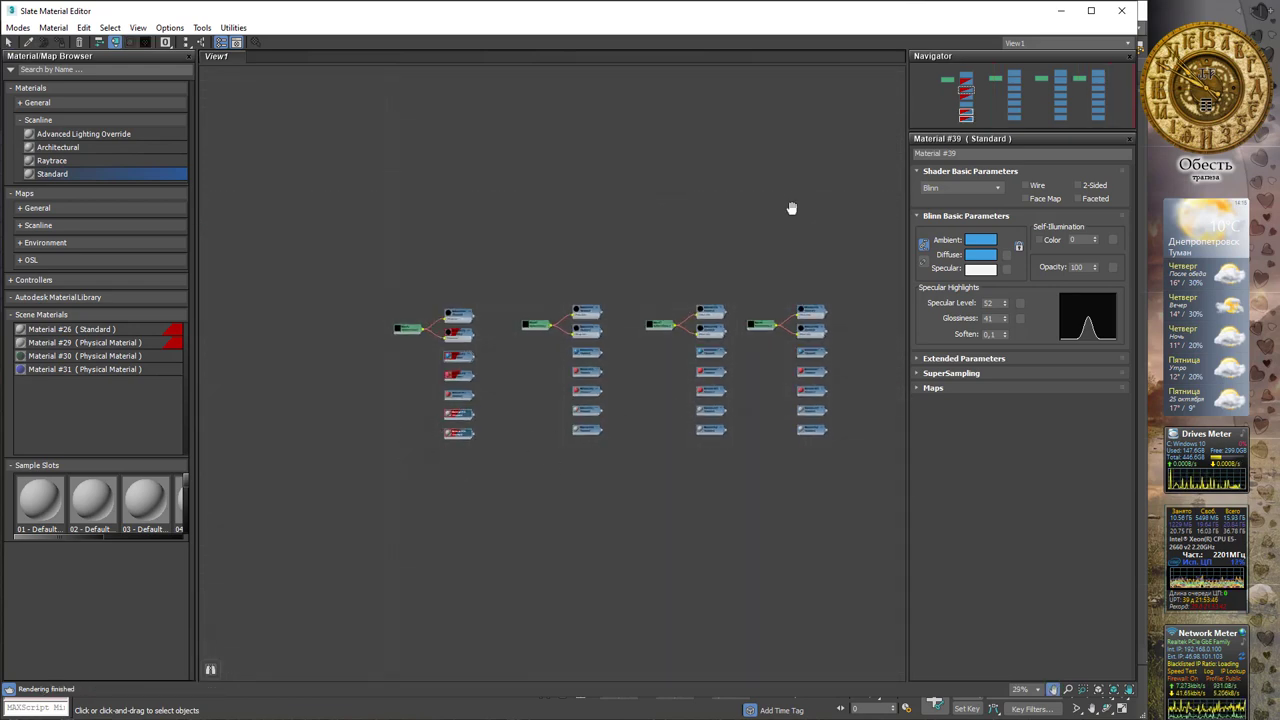
{"action": "middle_click_drag", "start_coordinate": [791, 206], "coordinate": [533, 184]}
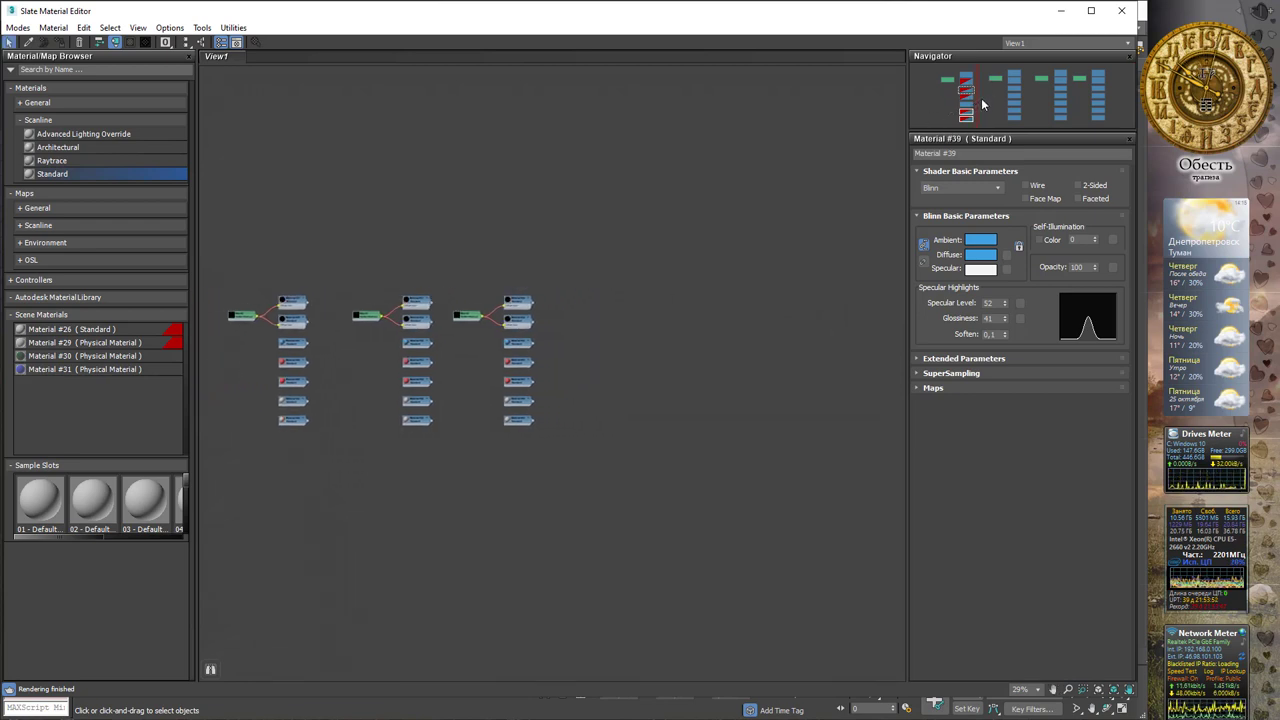
{"action": "left_click_drag", "start_coordinate": [973, 108], "coordinate": [971, 106]}
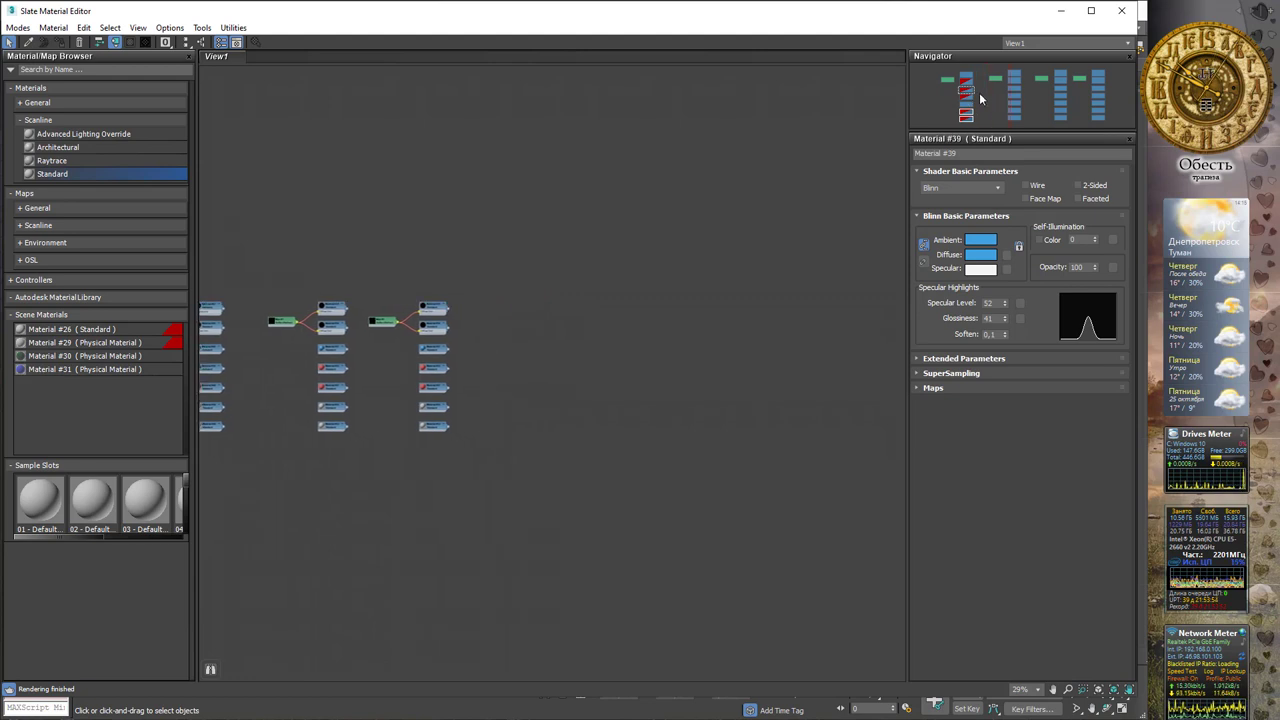
Zoom Extents, then frame the selected Material #43, #35 and #38 nodes
{"action": "left_click", "coordinate": [111, 29]}
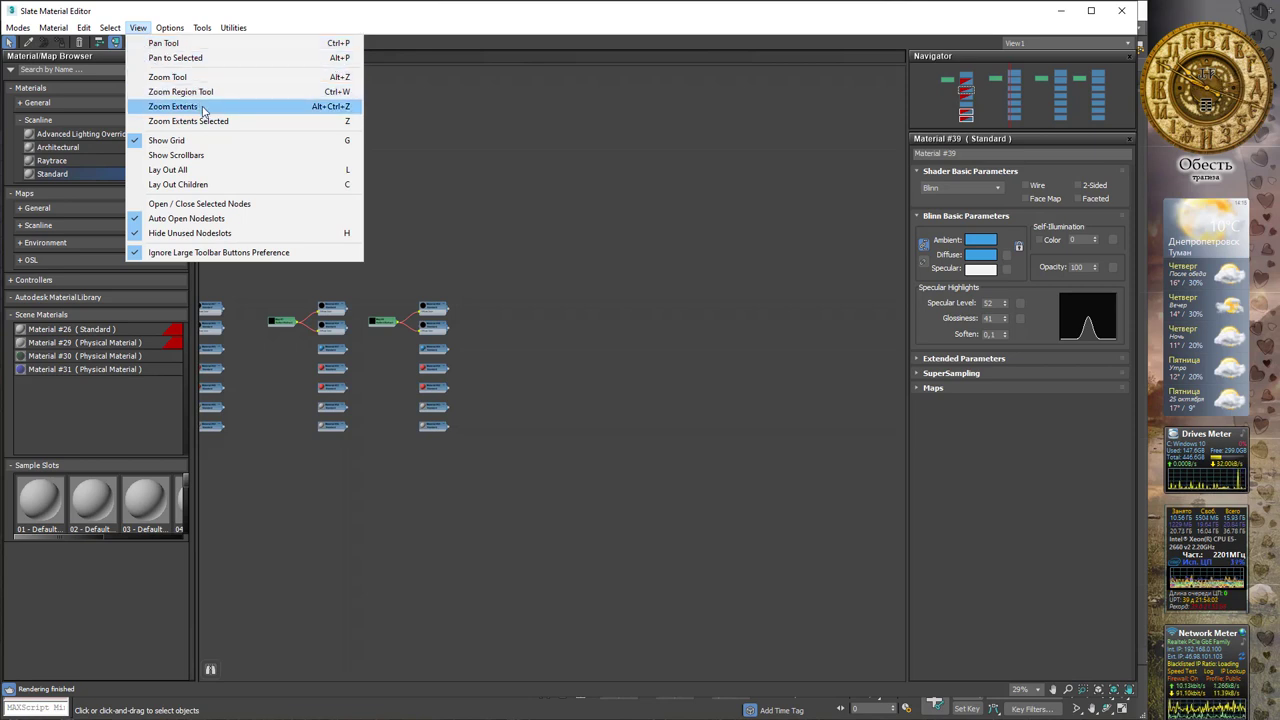
{"action": "left_click", "coordinate": [203, 108]}
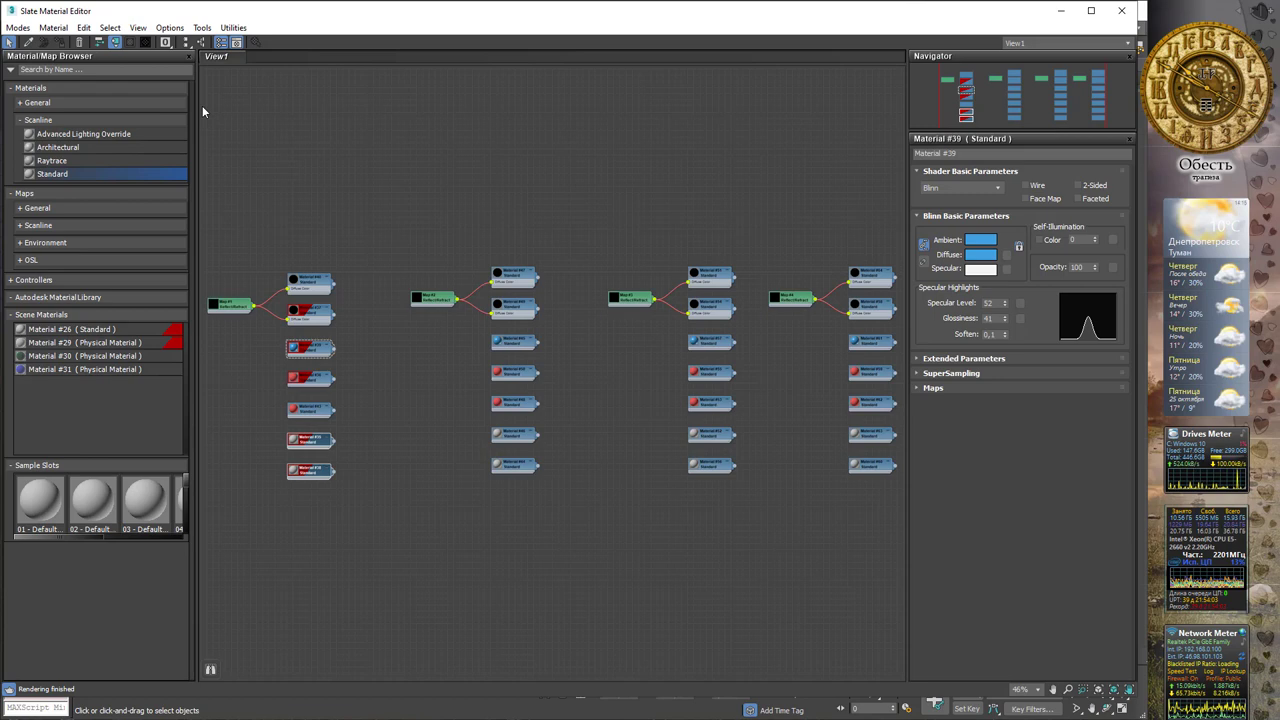
{"action": "left_click", "coordinate": [138, 27]}
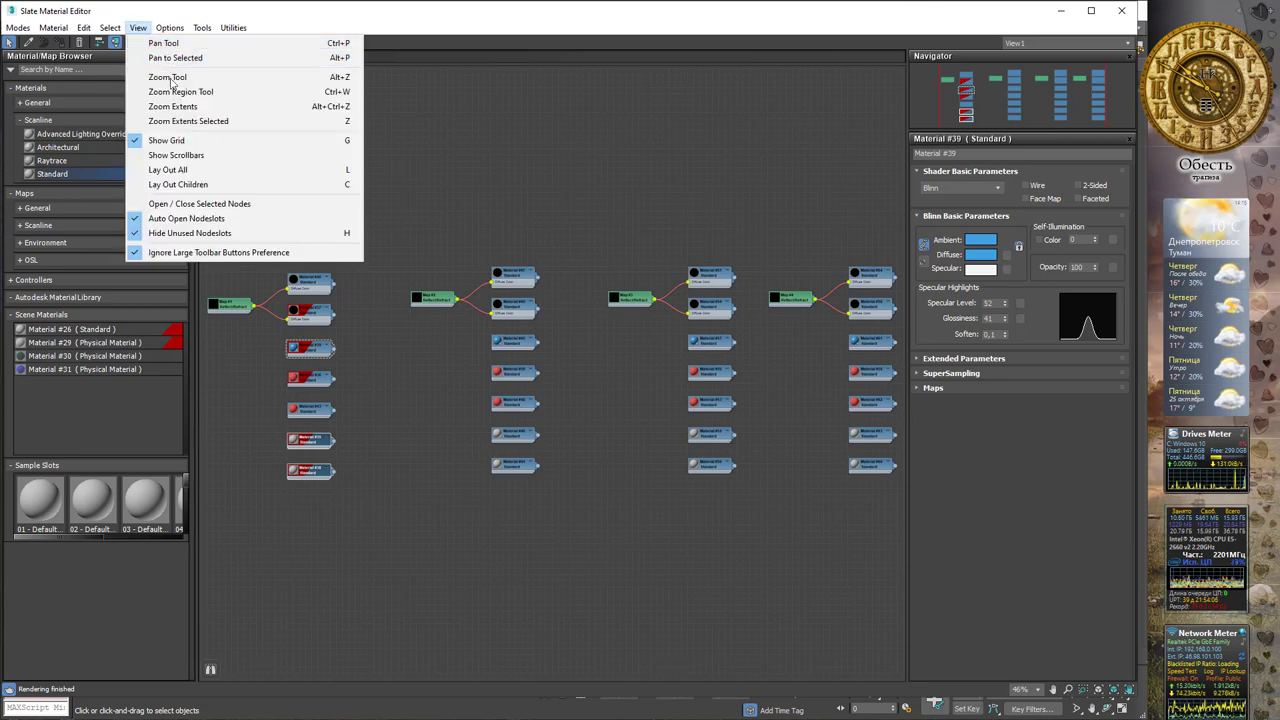
{"action": "left_click", "coordinate": [200, 121]}
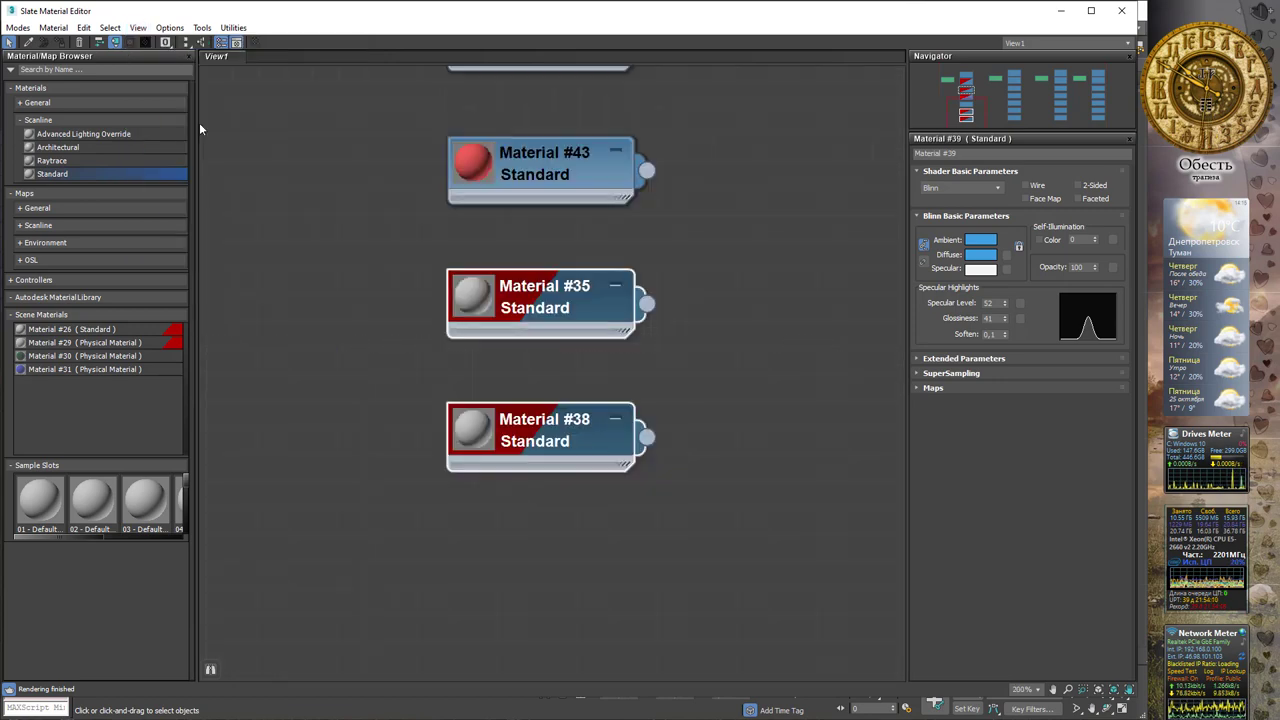
Survey the node layout with the Navigator, Zoom Extents and Zoom Extents Selected
{"action": "left_click", "coordinate": [1061, 95]}
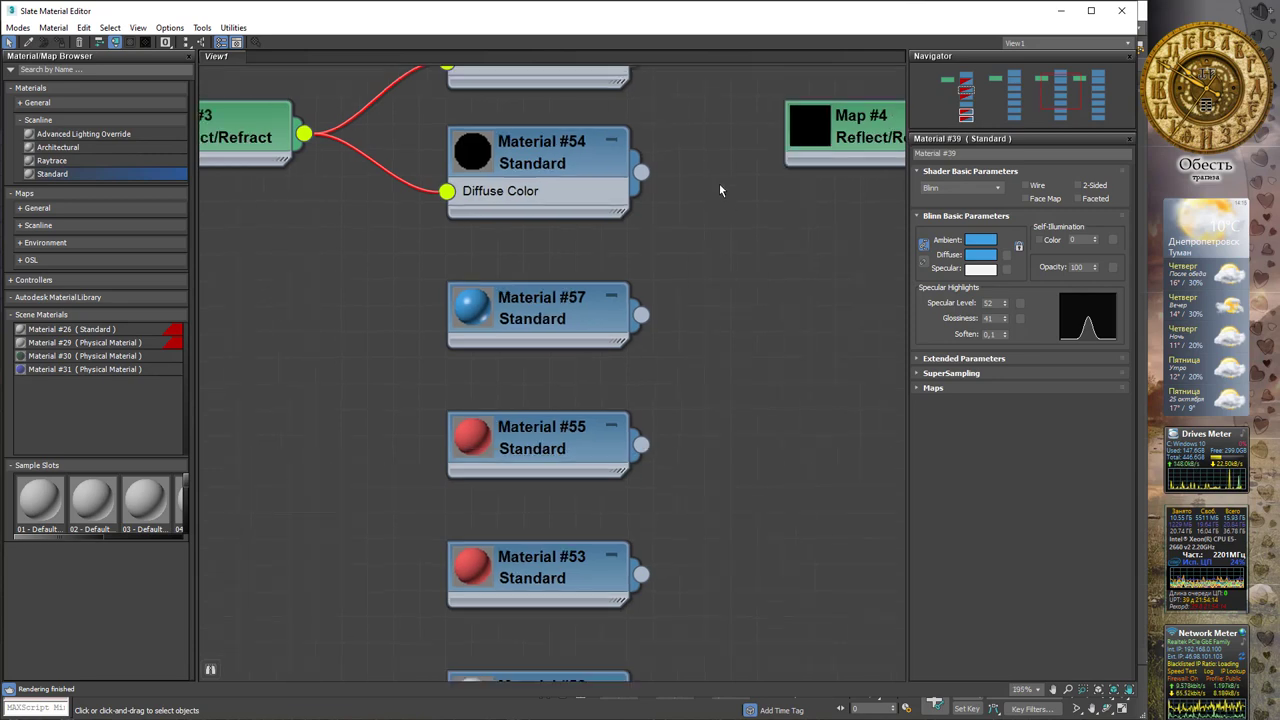
{"action": "scroll", "coordinate": [719, 183], "scroll_direction": "down", "scroll_amount": 1}
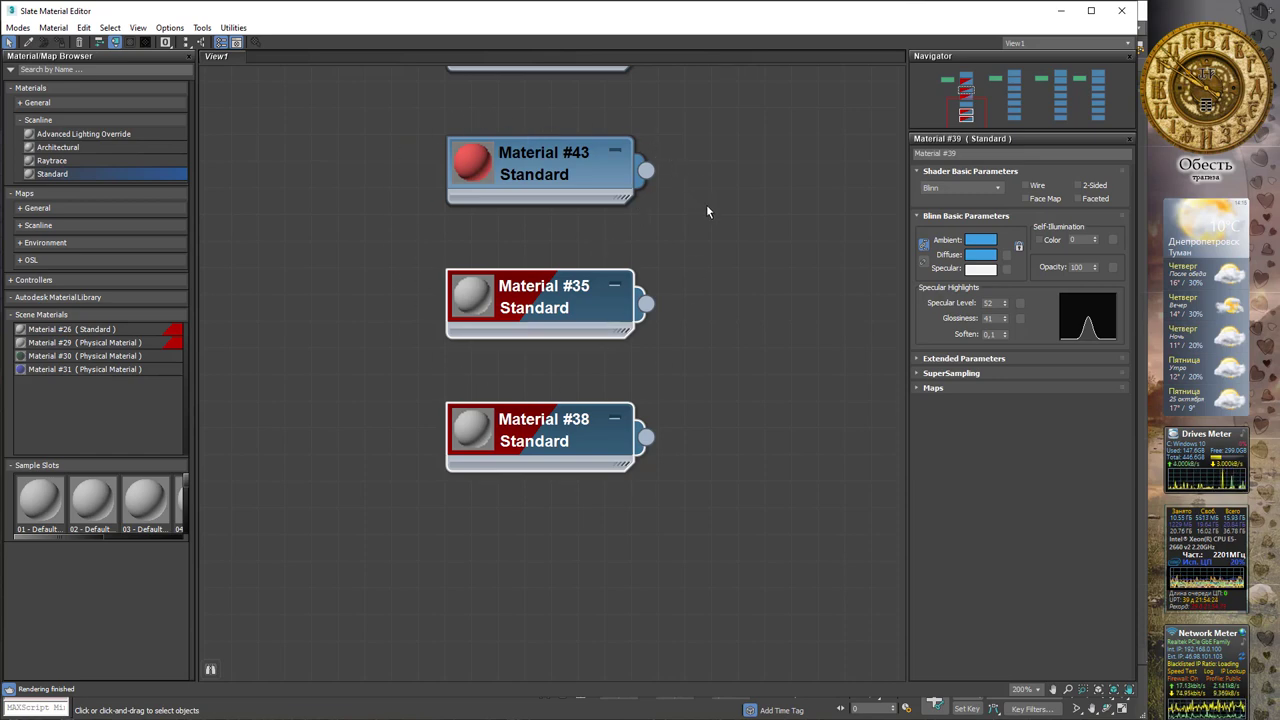
{"action": "left_click", "coordinate": [1098, 690]}
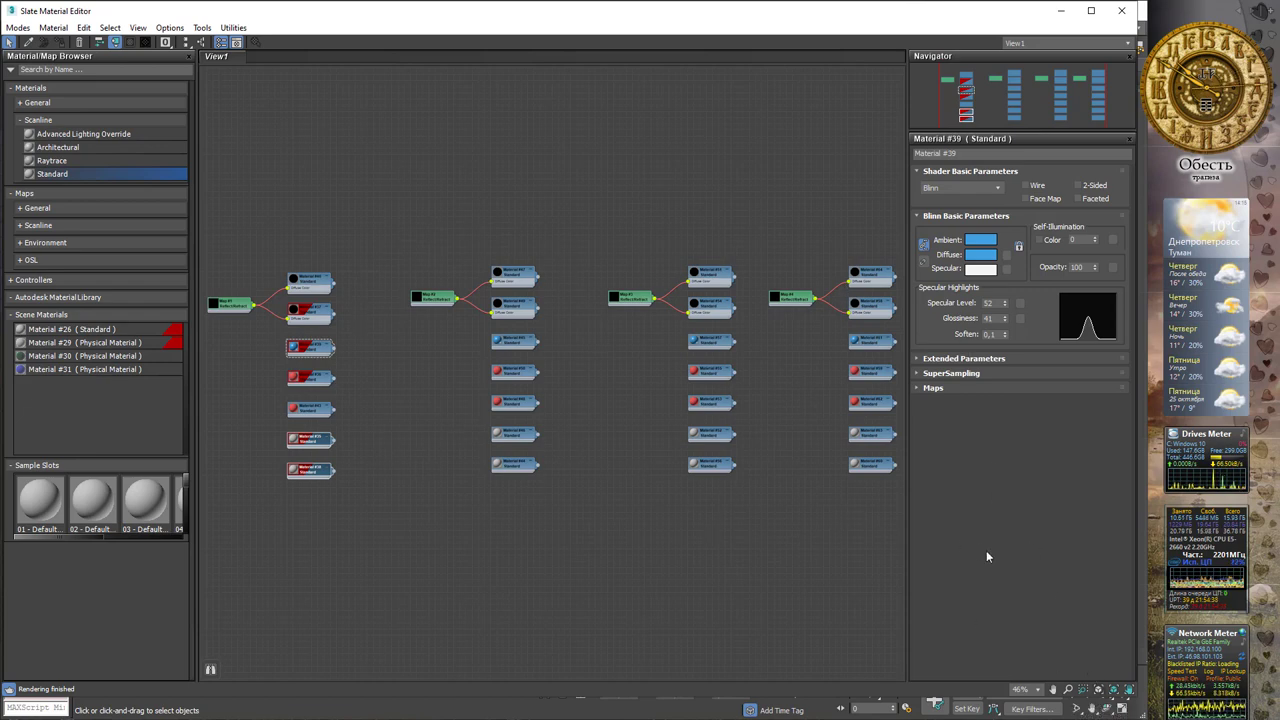
{"action": "left_click", "coordinate": [1126, 696]}
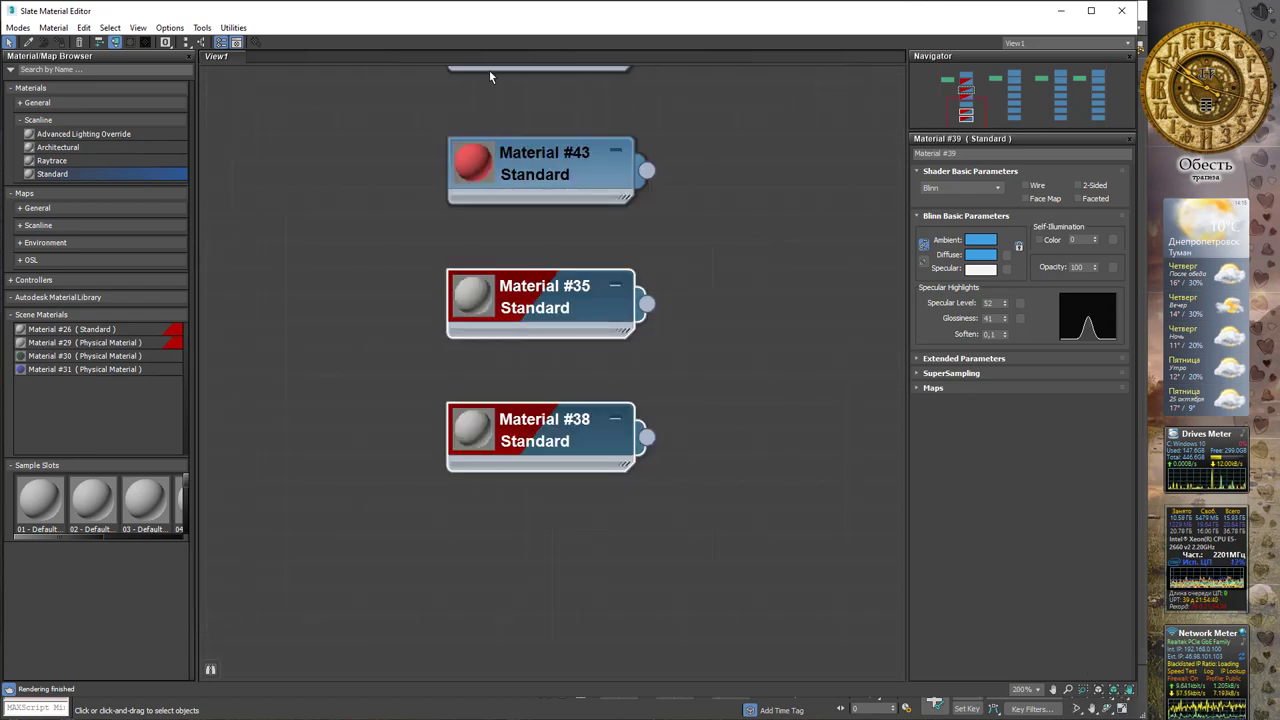
Click empty canvas to deselect Materials #35 and #38, then zoom out
{"action": "left_click", "coordinate": [137, 28]}
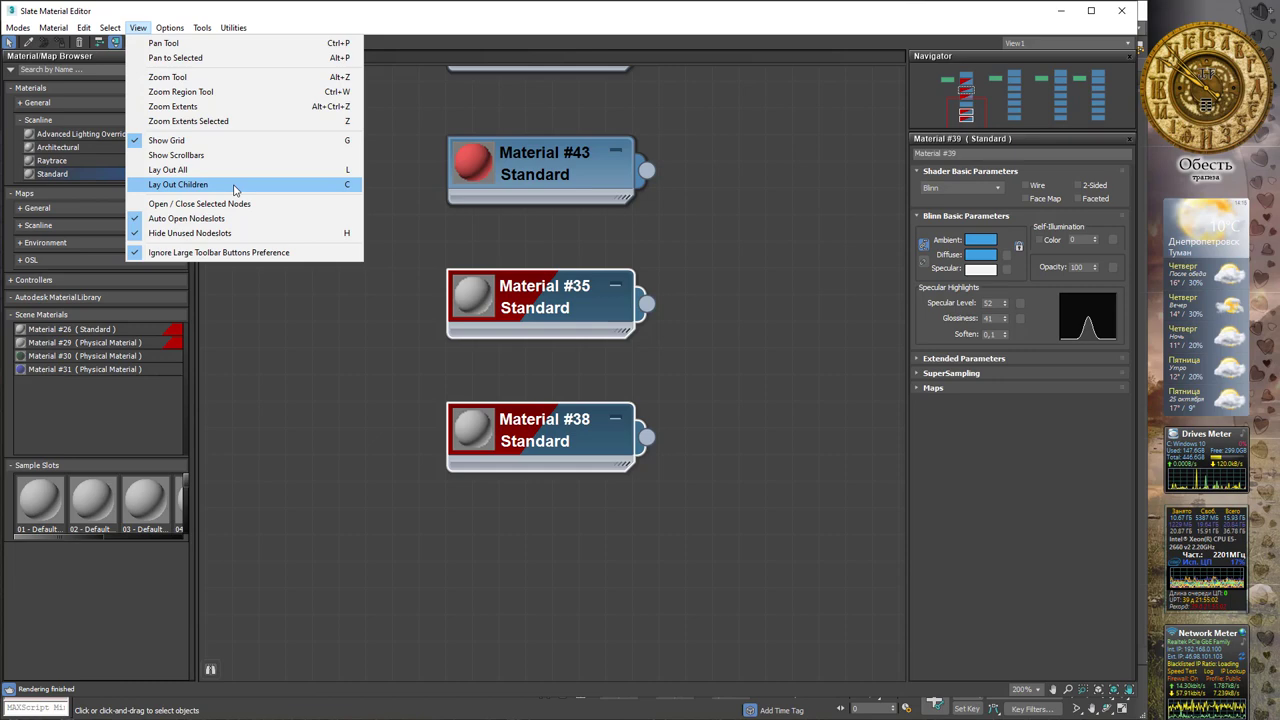
{"action": "left_click", "coordinate": [332, 352]}
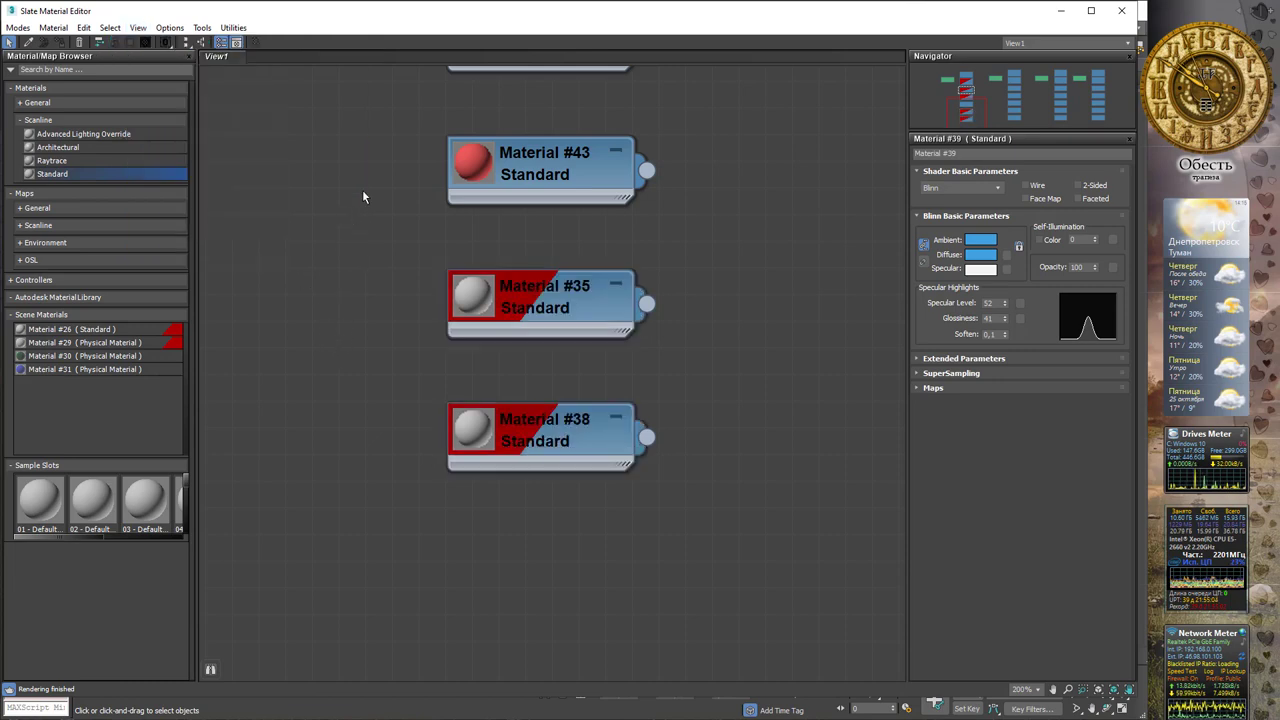
{"action": "scroll", "coordinate": [373, 188], "scroll_direction": "down", "scroll_amount": 2}
{"action": "scroll", "coordinate": [373, 190], "scroll_direction": "down", "scroll_amount": 2}
{"action": "scroll", "coordinate": [374, 195], "scroll_direction": "down", "scroll_amount": 2}
{"action": "scroll", "coordinate": [374, 195], "scroll_direction": "down", "scroll_amount": 2}
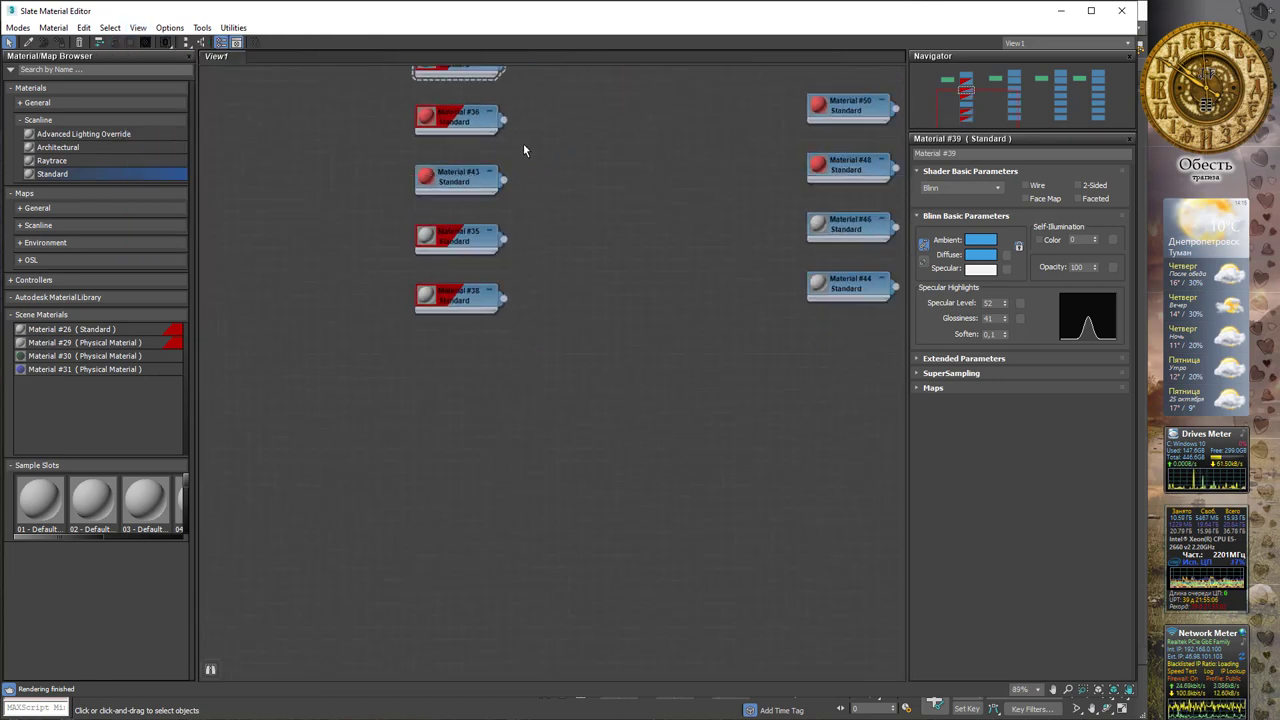
{"action": "scroll", "coordinate": [523, 150], "scroll_direction": "down", "scroll_amount": 3}
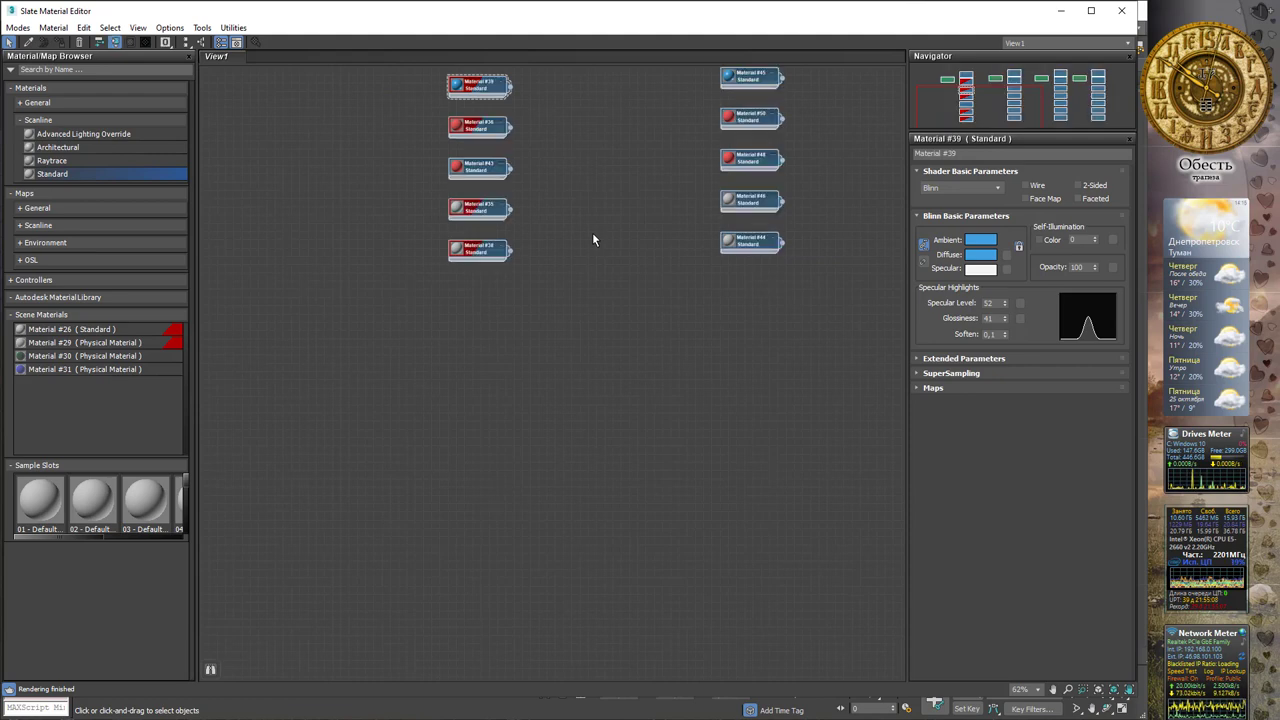
Delete all nodes from View1 and minimize the editor to view the teapot scene
{"action": "key", "text": "ctrl+a"}
{"action": "key", "text": "Delete"}
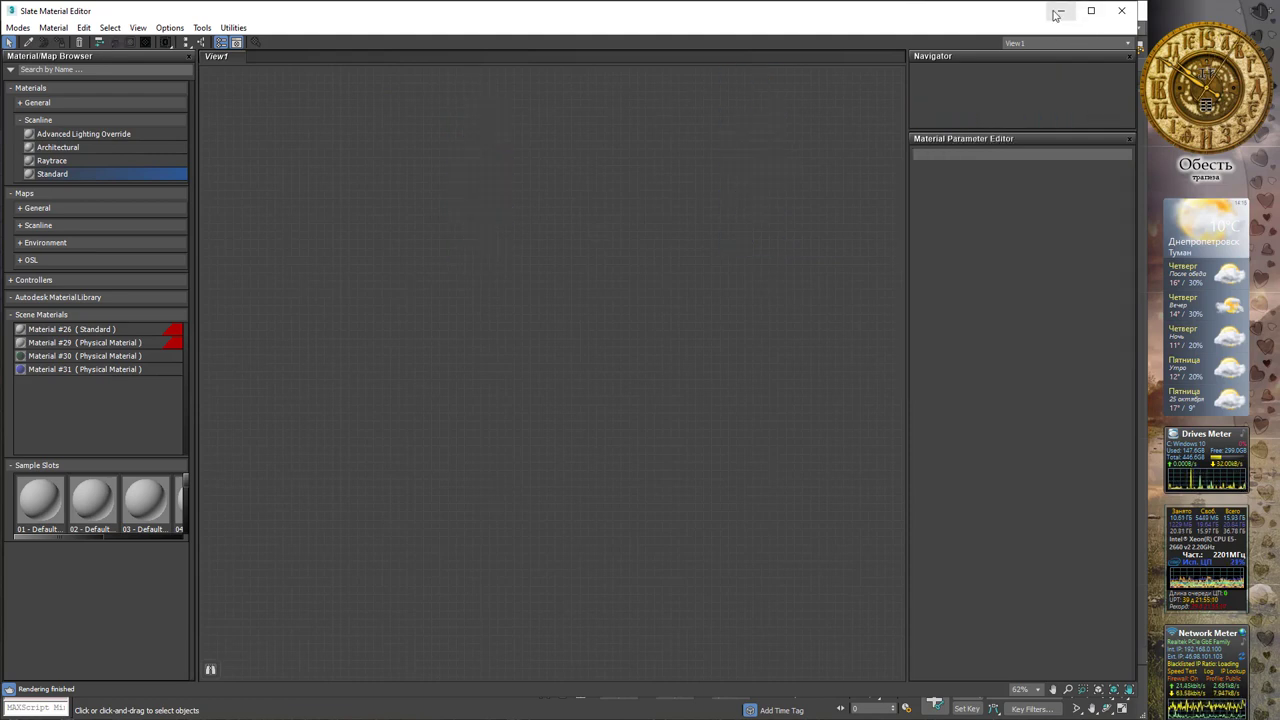
{"action": "left_click", "coordinate": [1057, 12]}
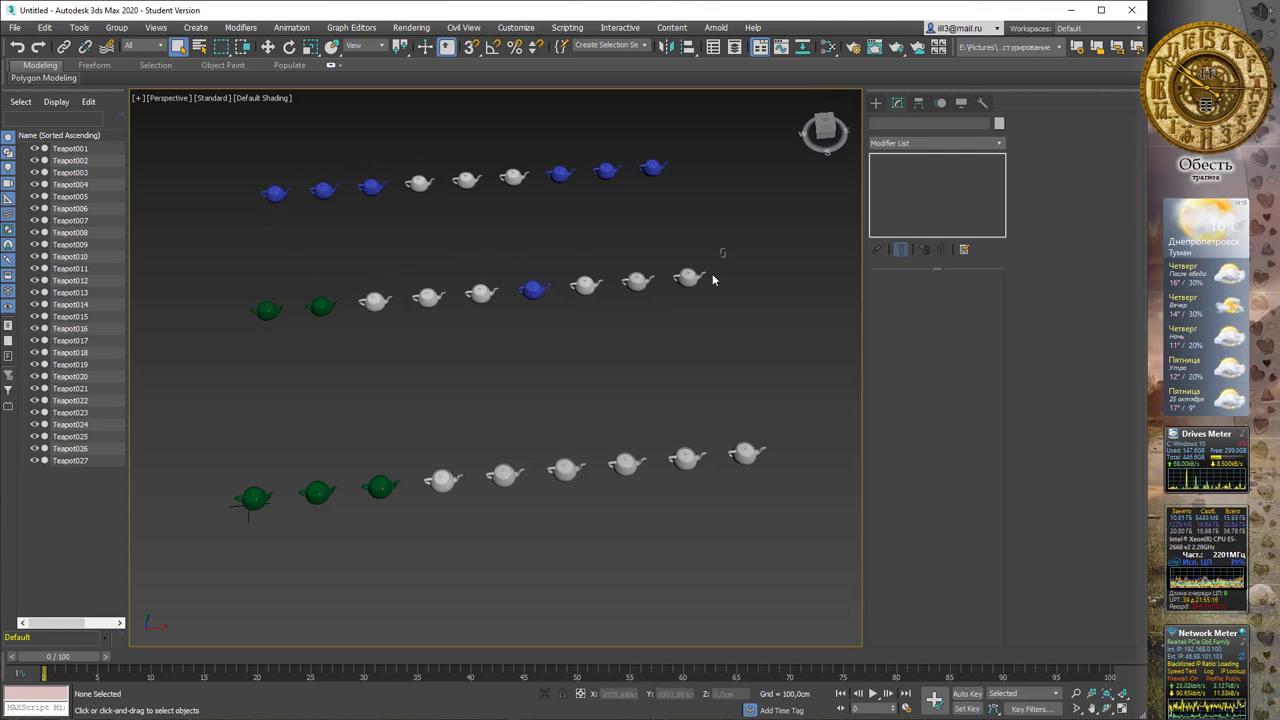
{"action": "left_click_drag", "start_coordinate": [712, 280], "coordinate": [641, 330]}
{"action": "left_click", "coordinate": [642, 348]}
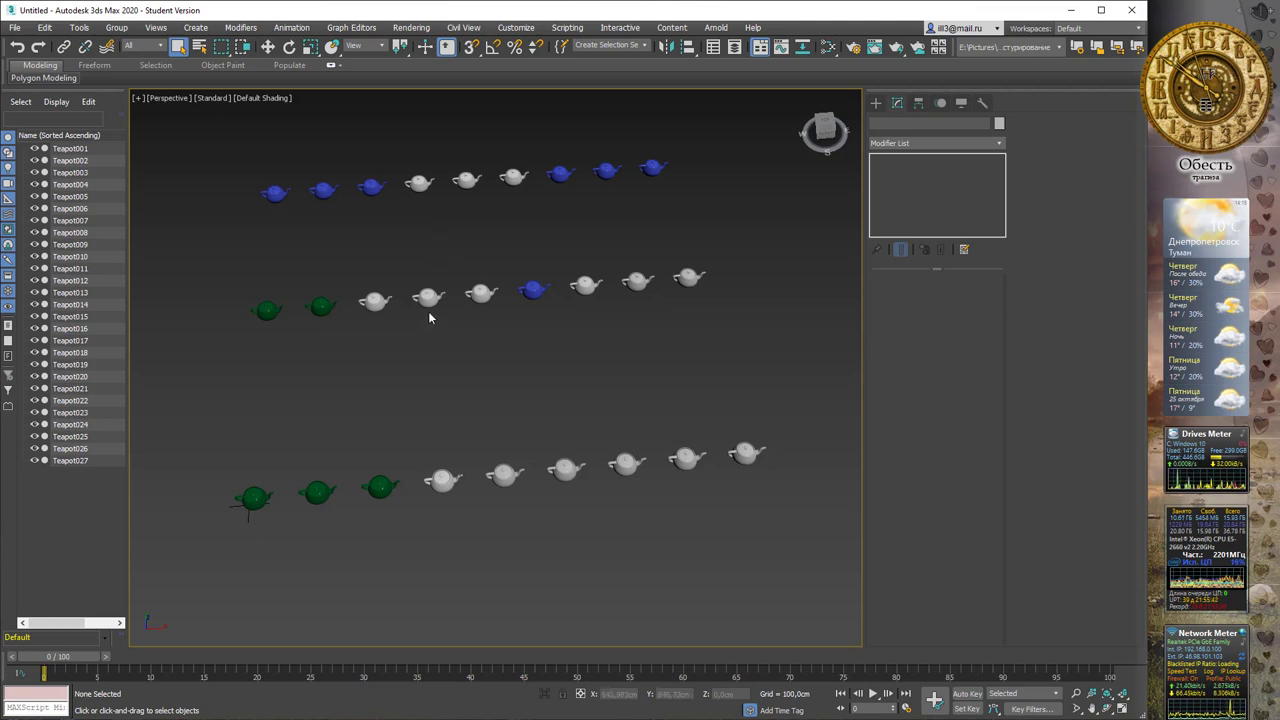
Reopen the Slate Material Editor with M and maximize its window
{"action": "key", "text": "m"}
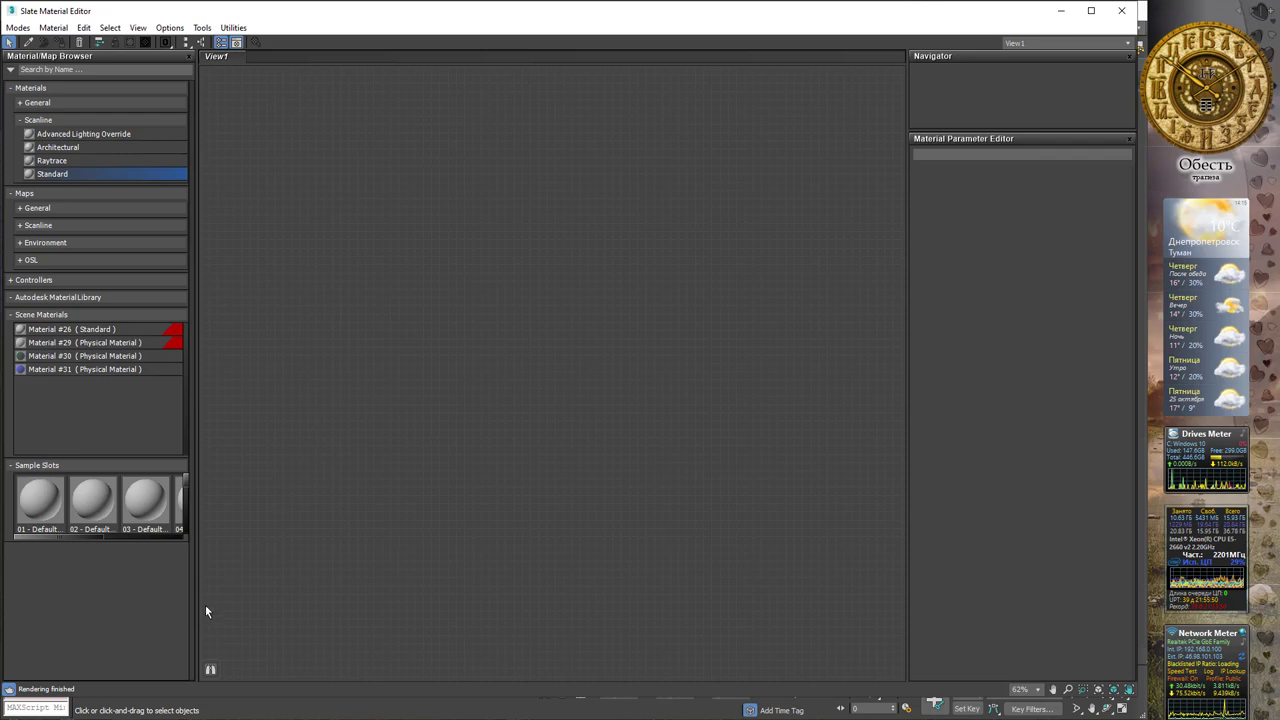
{"action": "left_click_drag", "start_coordinate": [523, 14], "coordinate": [700, 290]}
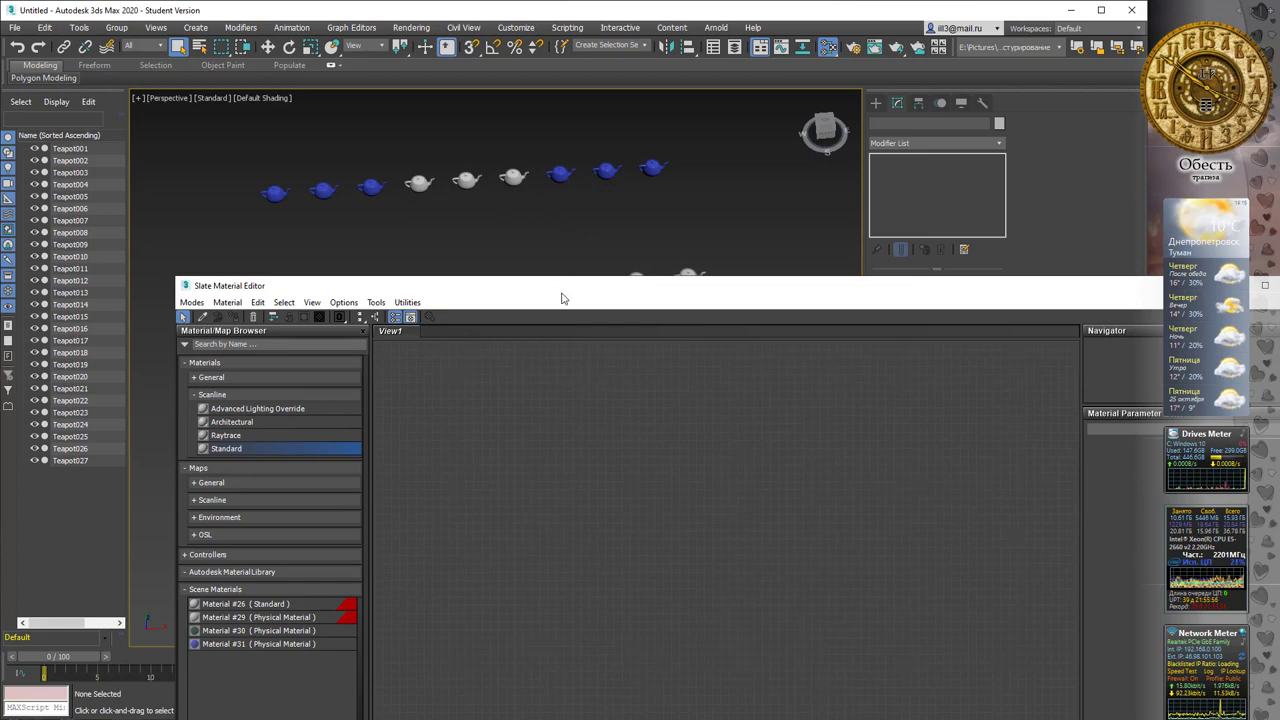
{"action": "mouse_move", "coordinate": [562, 298]}
{"action": "left_mouse_down"}
{"action": "mouse_move", "coordinate": [474, 151]}
{"action": "mouse_move", "coordinate": [414, 2]}
{"action": "mouse_move", "coordinate": [479, 42]}
{"action": "left_mouse_up"}
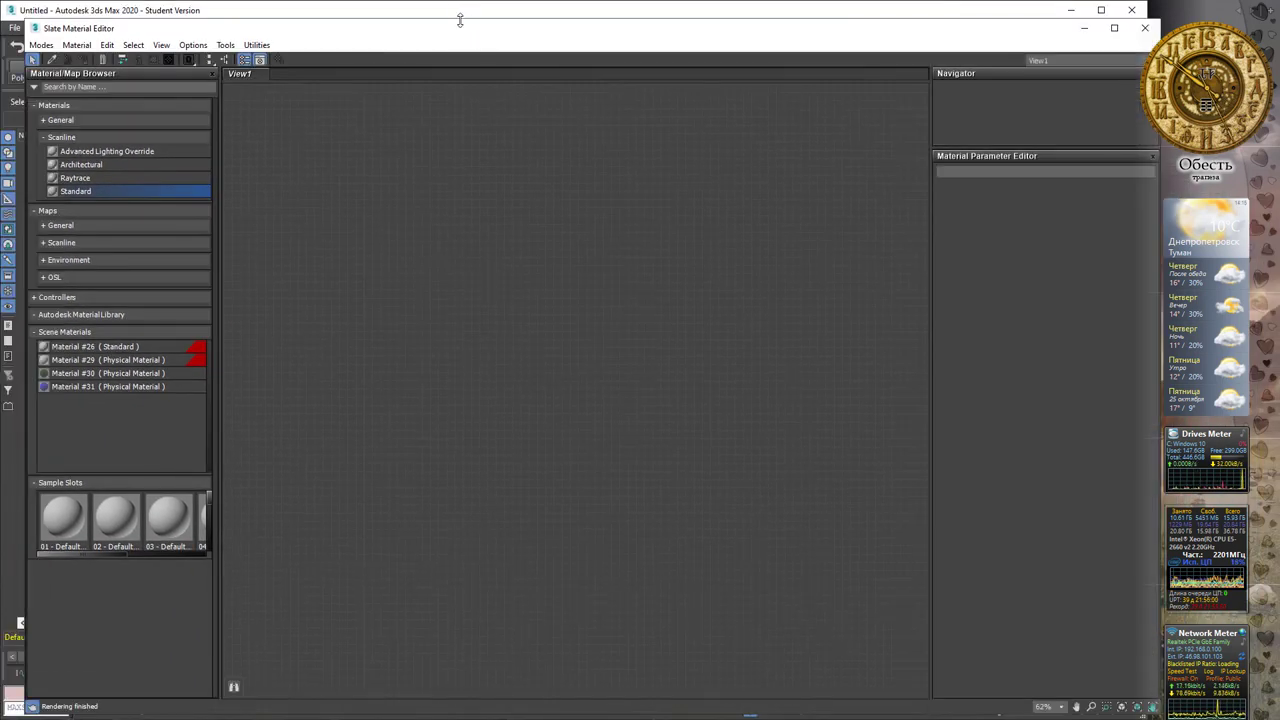
{"action": "double_click", "coordinate": [468, 30]}
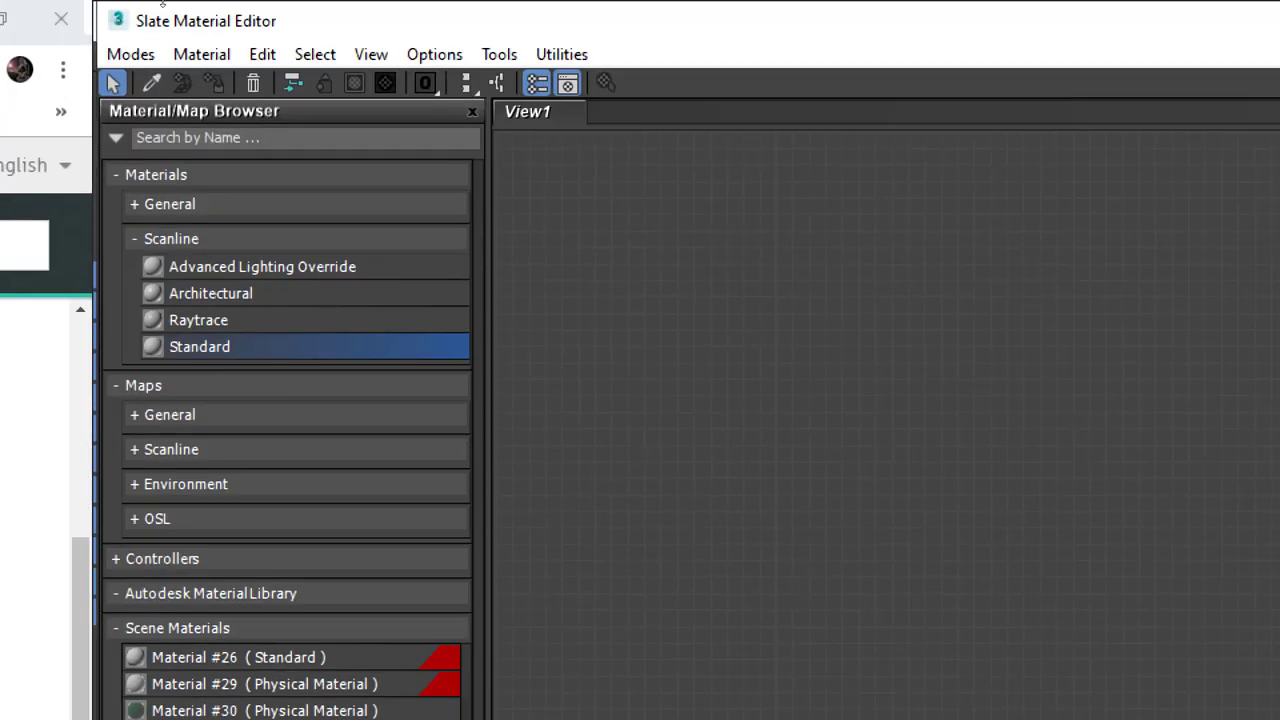
Load all four scene materials into View1 with Get All Scene Materials
{"action": "key", "text": "alt"}
{"action": "key", "text": "Right"}
{"action": "key", "text": "Down"}
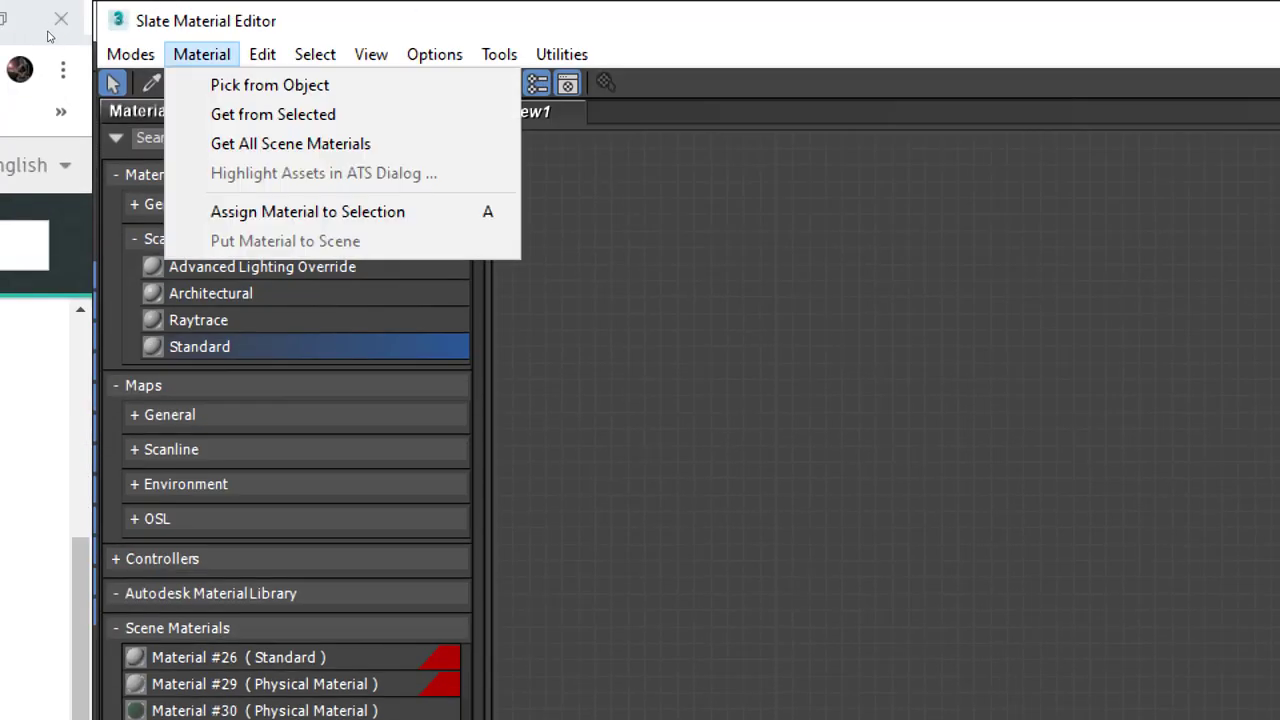
{"action": "key", "text": "Down"}
{"action": "key", "text": "Down"}
{"action": "key", "text": "Down"}
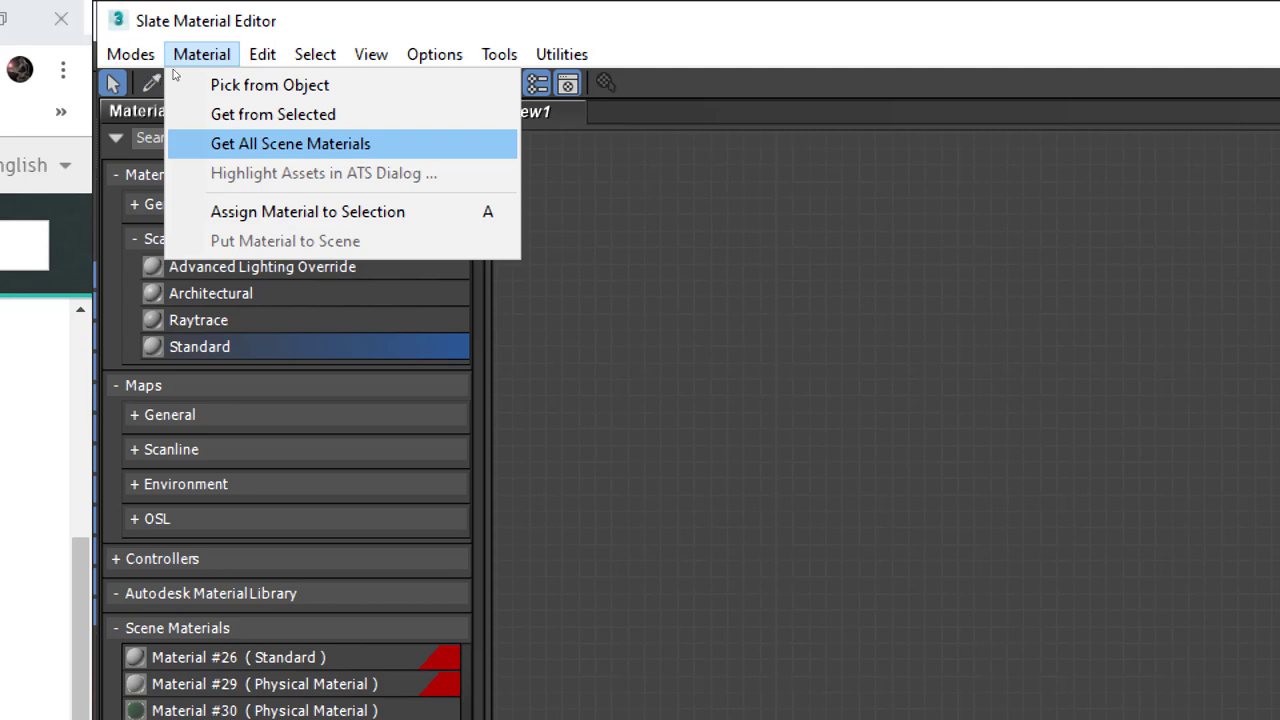
{"action": "key", "text": "Return"}
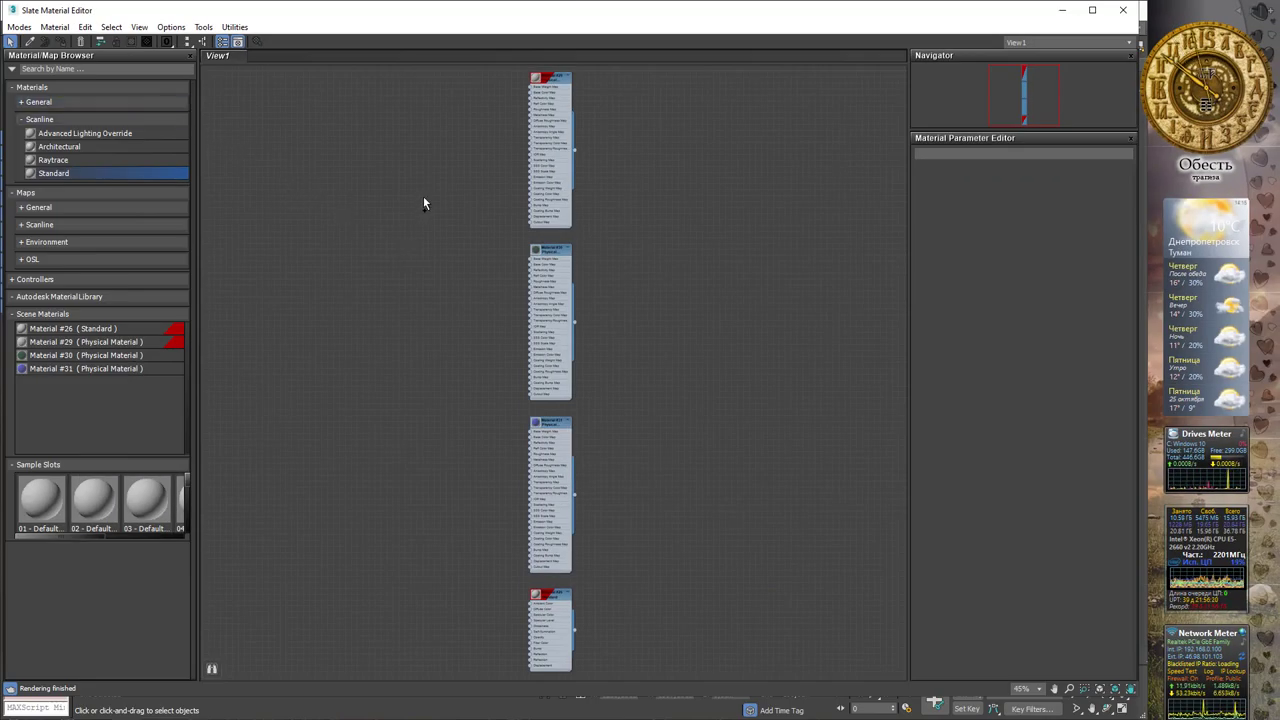
Select all nodes, hide their unused nodeslots, and lay them out in one column
{"action": "key", "text": "ctrl+a"}
{"action": "left_click", "coordinate": [139, 27]}
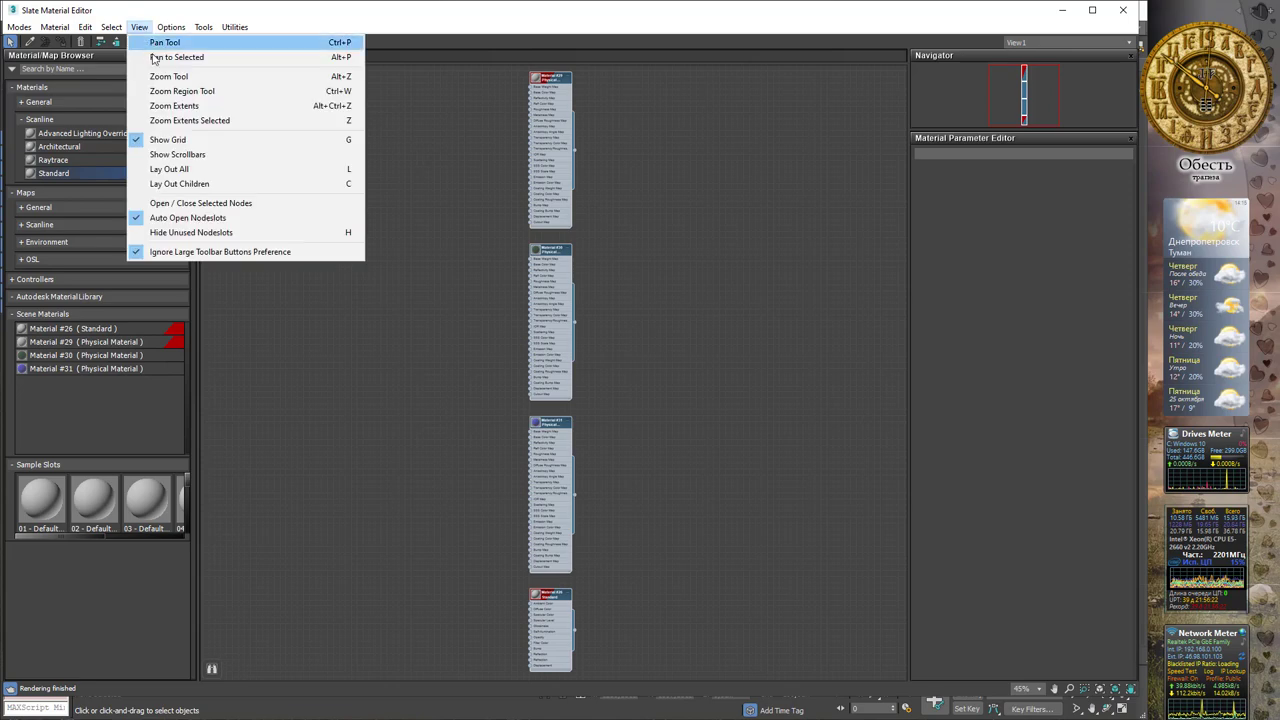
{"action": "left_click", "coordinate": [210, 232]}
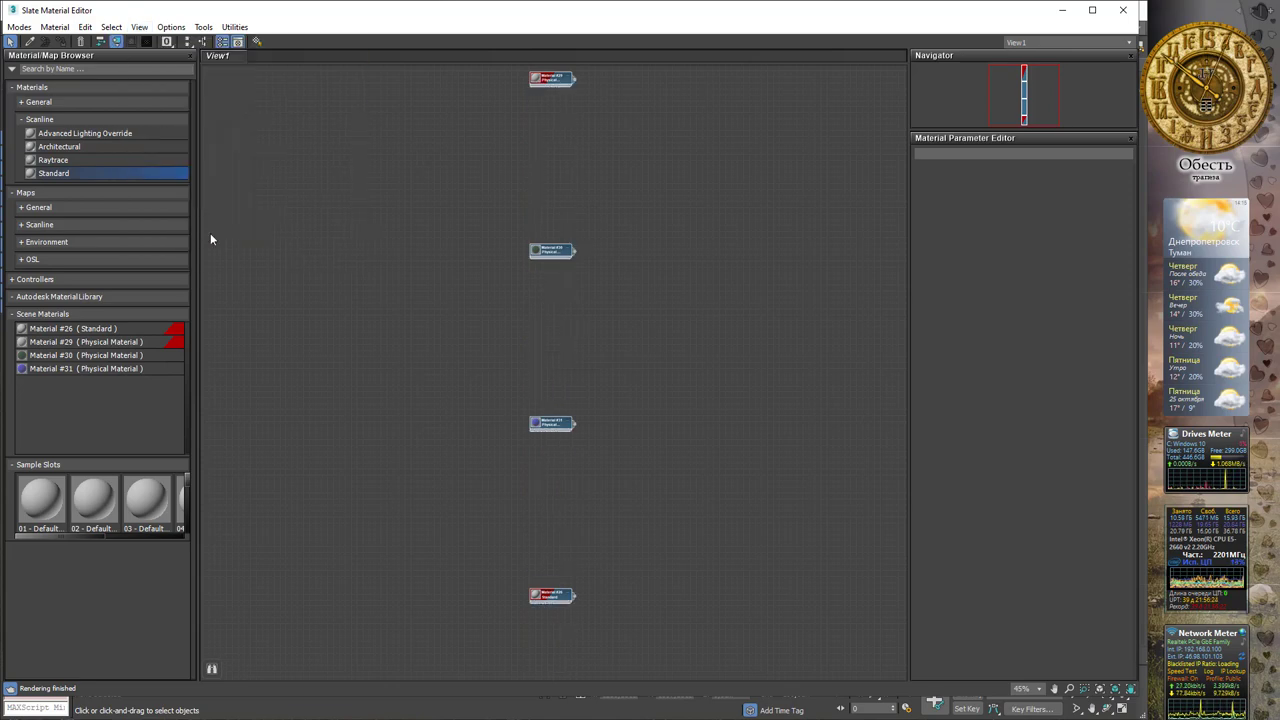
{"action": "left_click", "coordinate": [139, 27]}
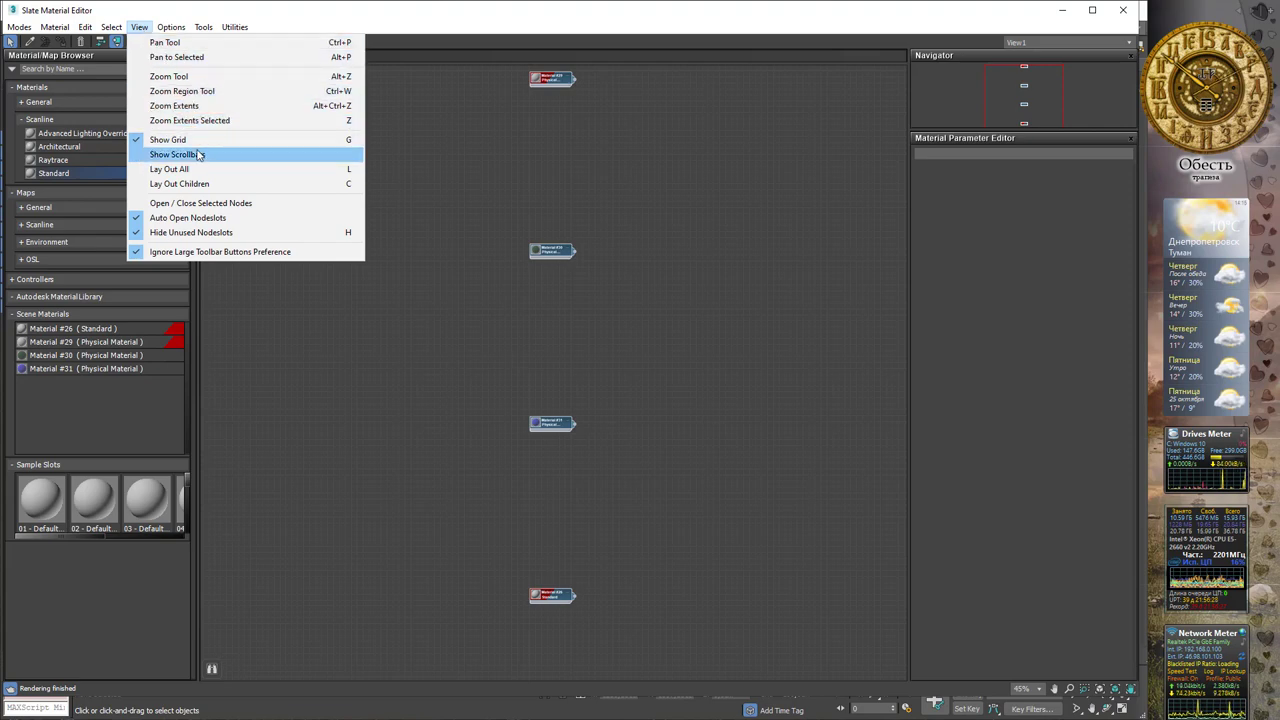
{"action": "left_click", "coordinate": [202, 169]}
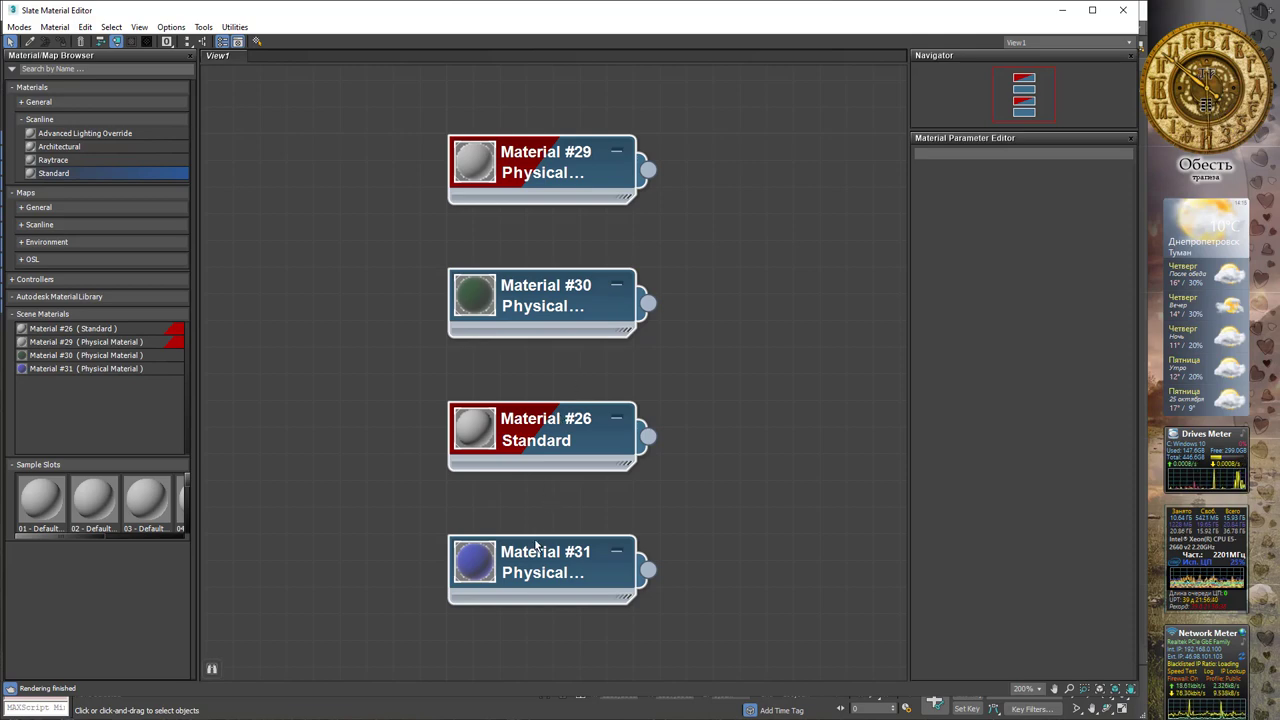
Double-click the Material #31 node to show its blue Physical Material settings
{"action": "middle_click_drag", "start_coordinate": [527, 548], "coordinate": [545, 547]}
{"action": "left_click", "coordinate": [570, 548]}
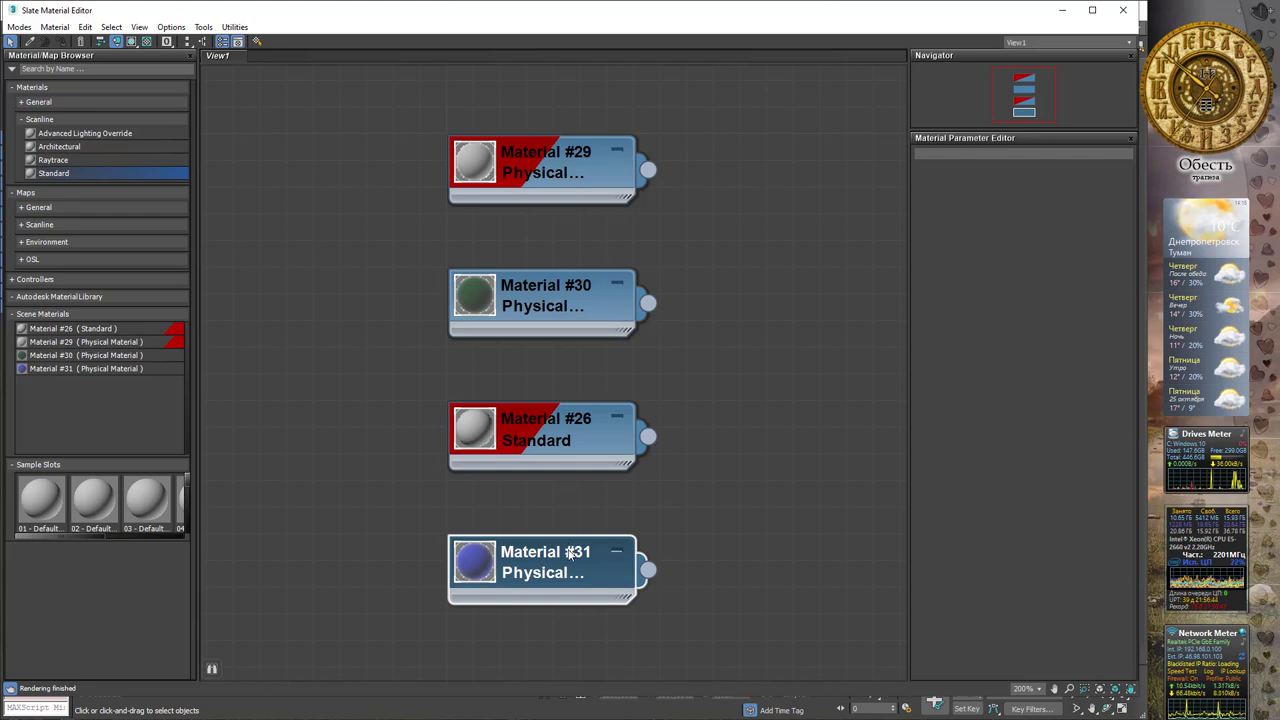
{"action": "double_click", "coordinate": [570, 553]}
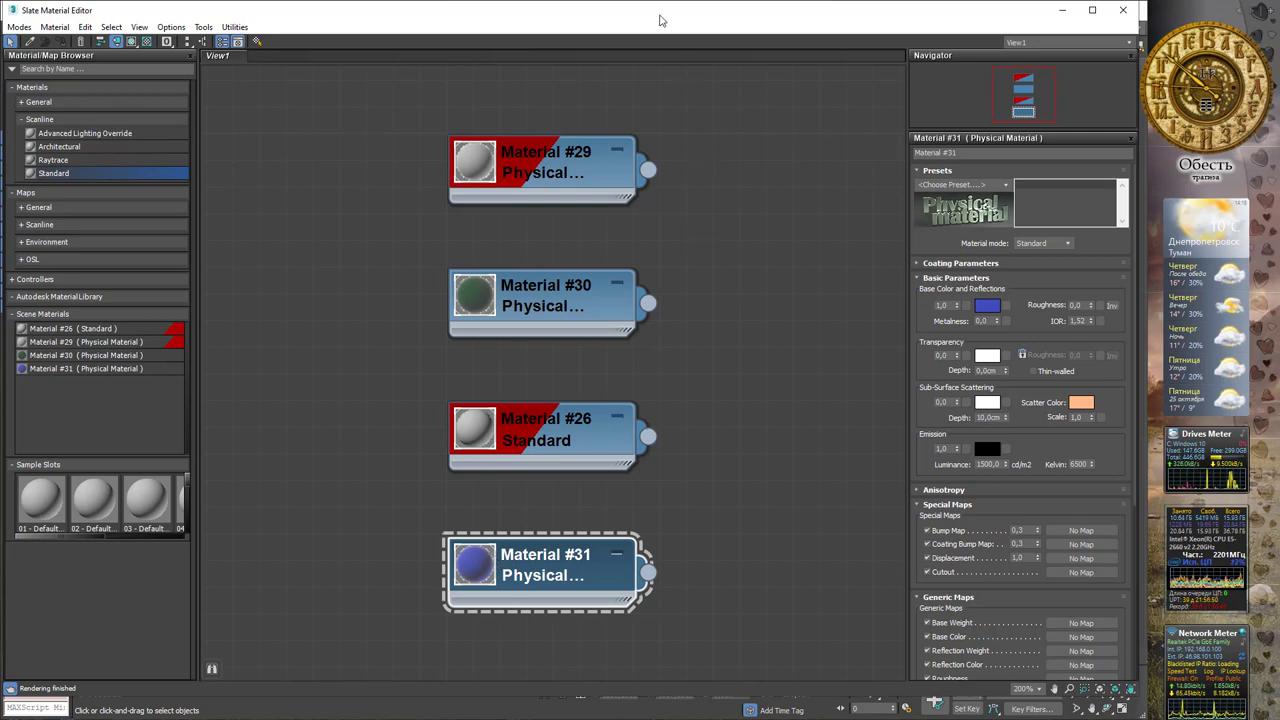
{"action": "left_click_drag", "start_coordinate": [660, 20], "coordinate": [676, 487]}
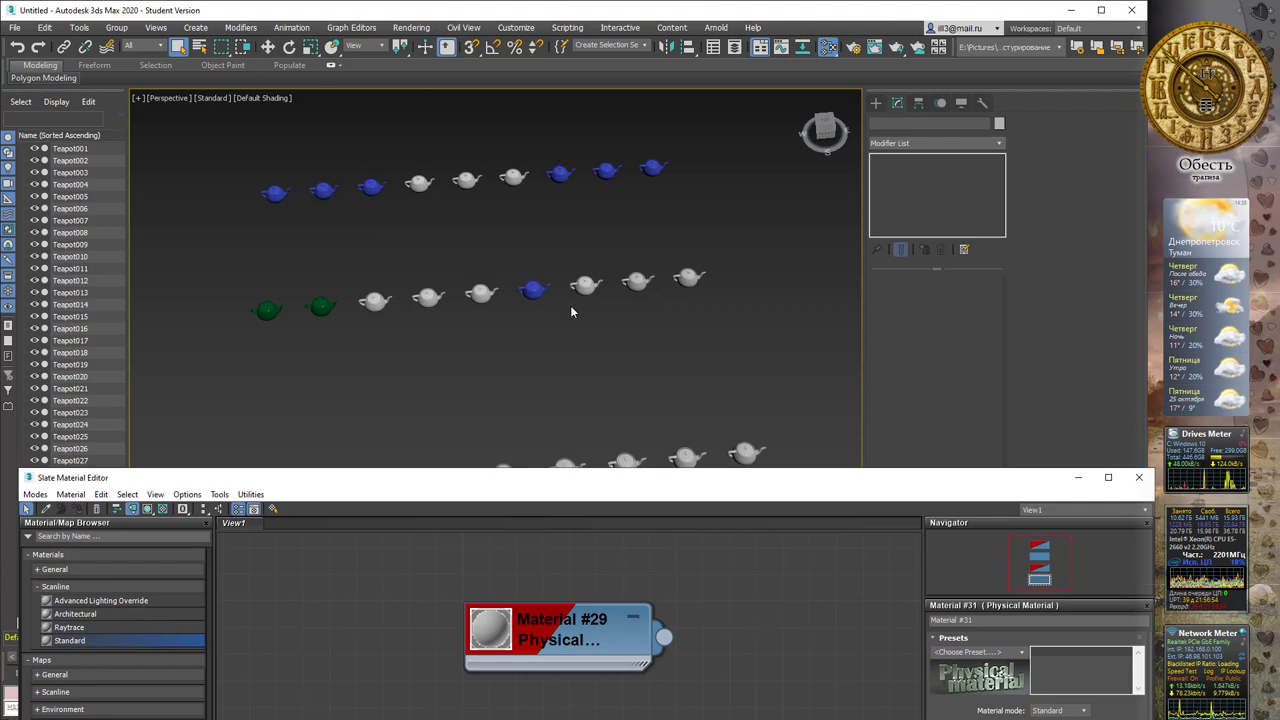
{"action": "left_click_drag", "start_coordinate": [590, 480], "coordinate": [586, 23]}
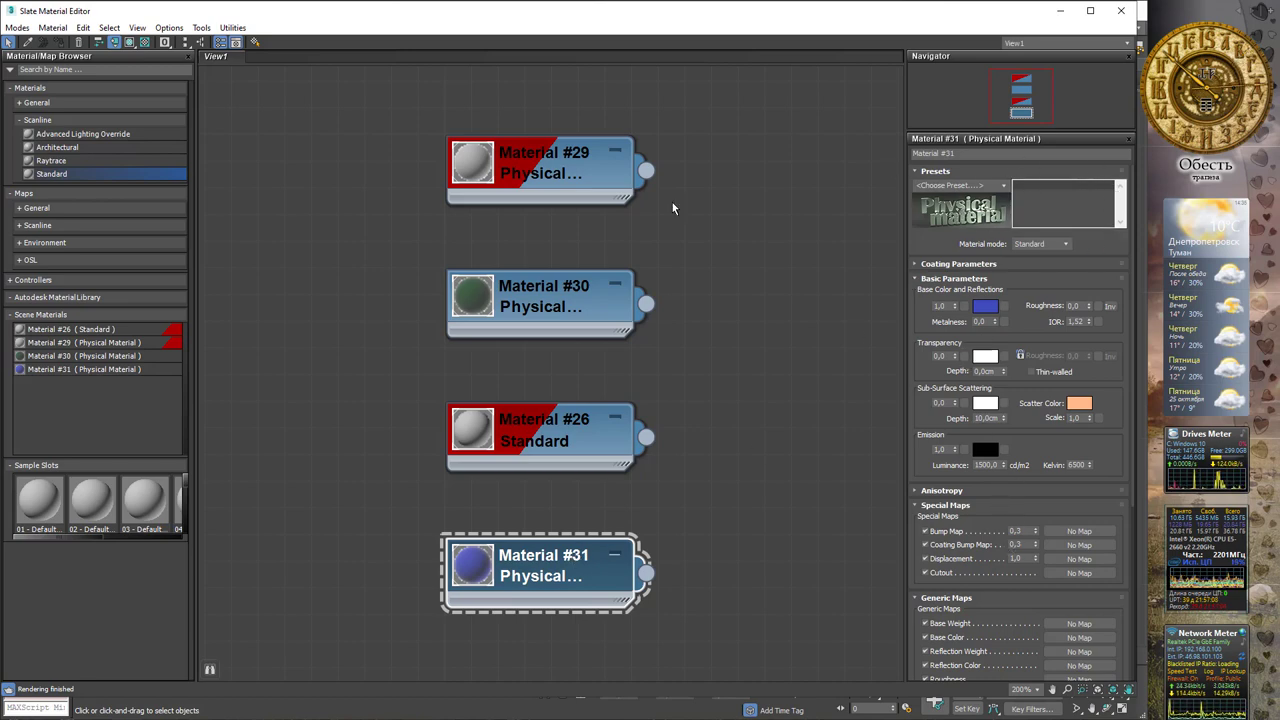
Run Select by Material on Material #31 and confirm the teapots in Select Objects
{"action": "left_click", "coordinate": [55, 28]}
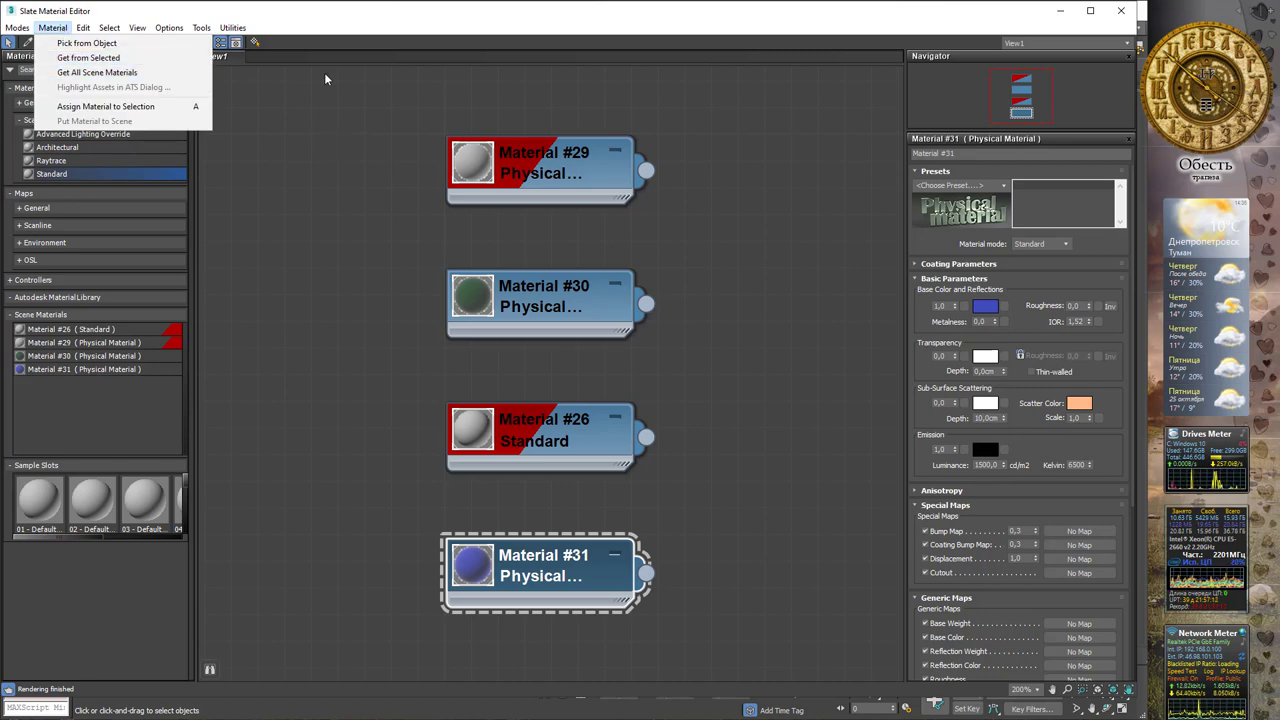
{"action": "right_click", "coordinate": [542, 160]}
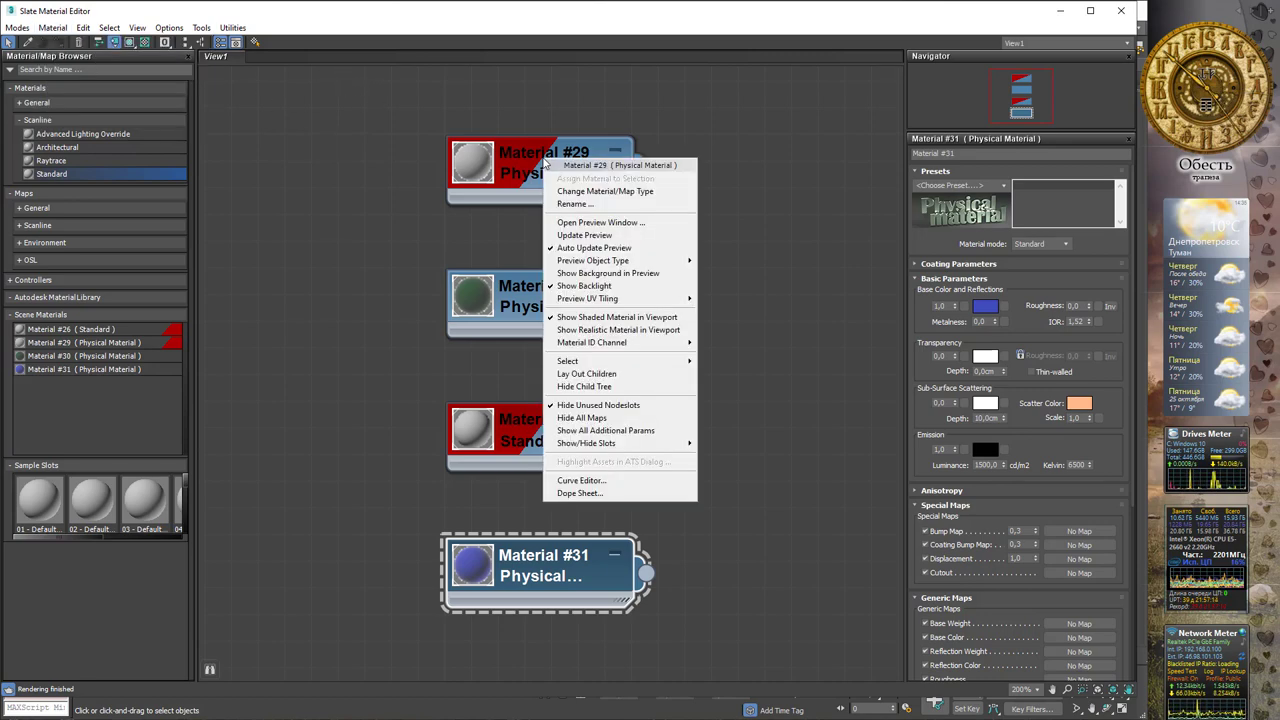
{"action": "left_click", "coordinate": [584, 556]}
{"action": "right_click", "coordinate": [586, 565]}
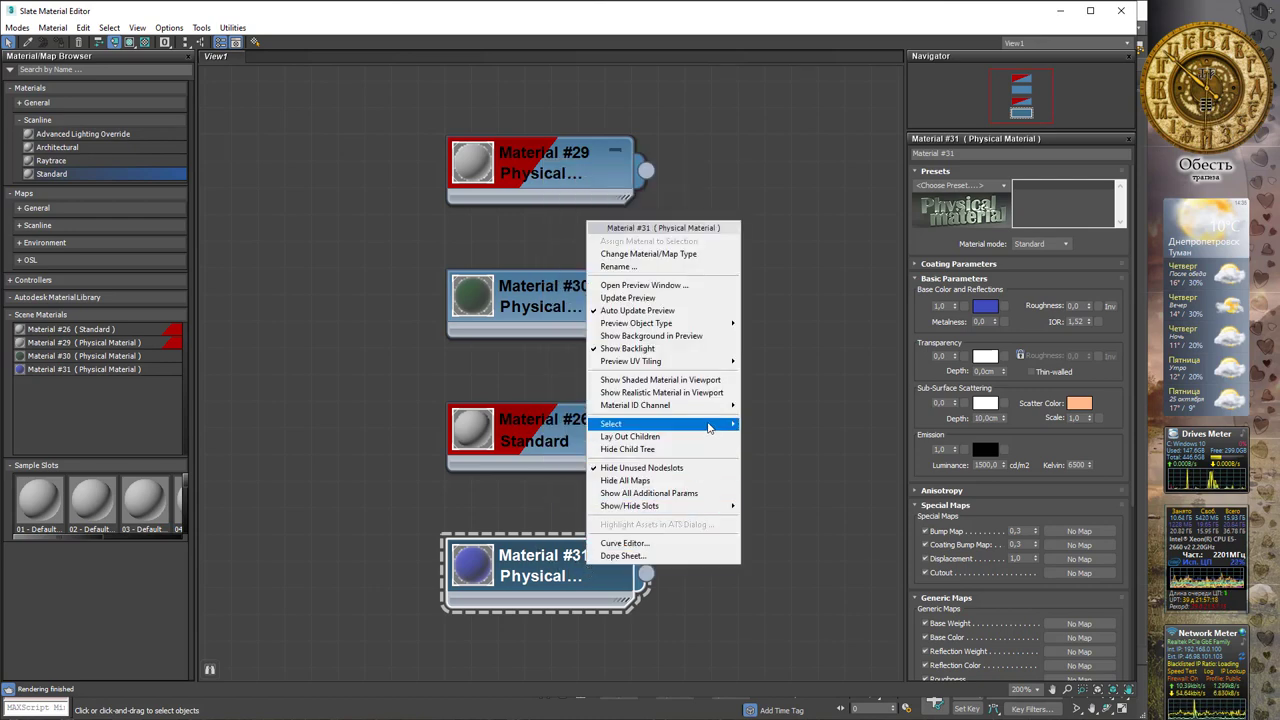
{"action": "mouse_move", "coordinate": [660, 424]}
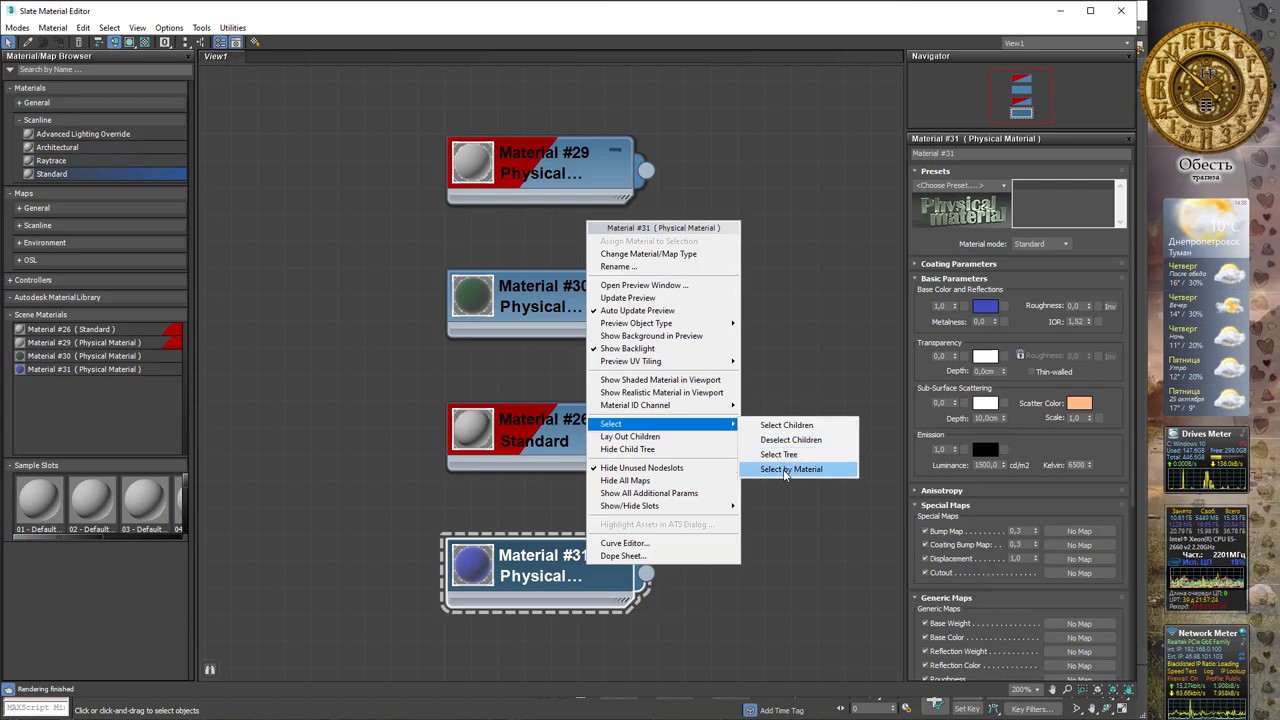
{"action": "left_click", "coordinate": [785, 469]}
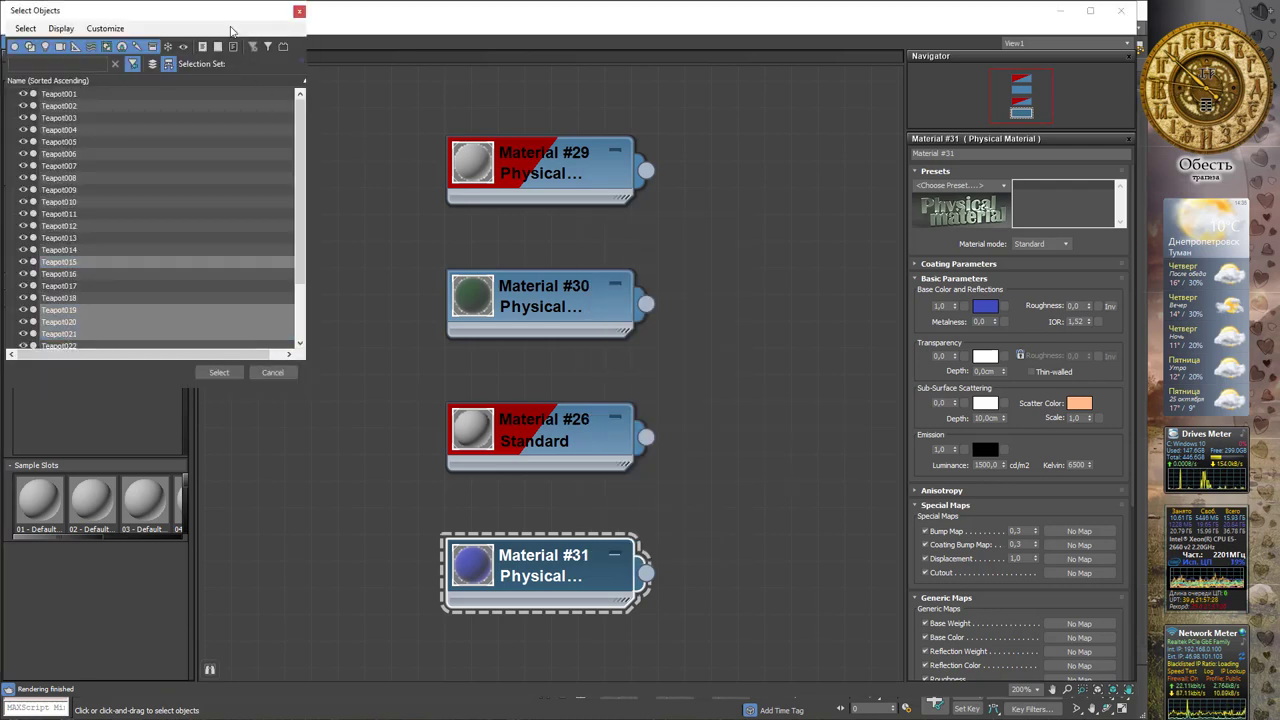
{"action": "mouse_move", "coordinate": [232, 20]}
{"action": "left_mouse_down"}
{"action": "mouse_move", "coordinate": [554, 143]}
{"action": "mouse_move", "coordinate": [611, 100]}
{"action": "mouse_move", "coordinate": [571, 93]}
{"action": "left_mouse_up"}
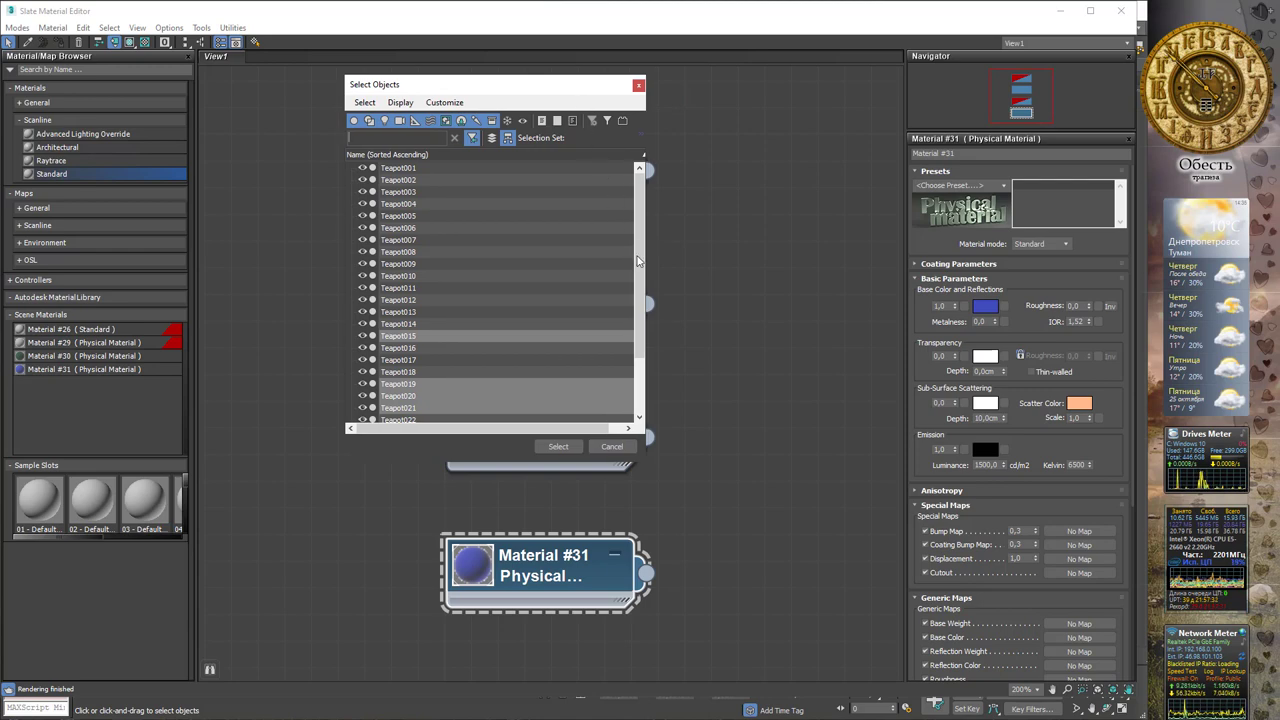
{"action": "left_click_drag", "start_coordinate": [638, 303], "coordinate": [644, 360]}
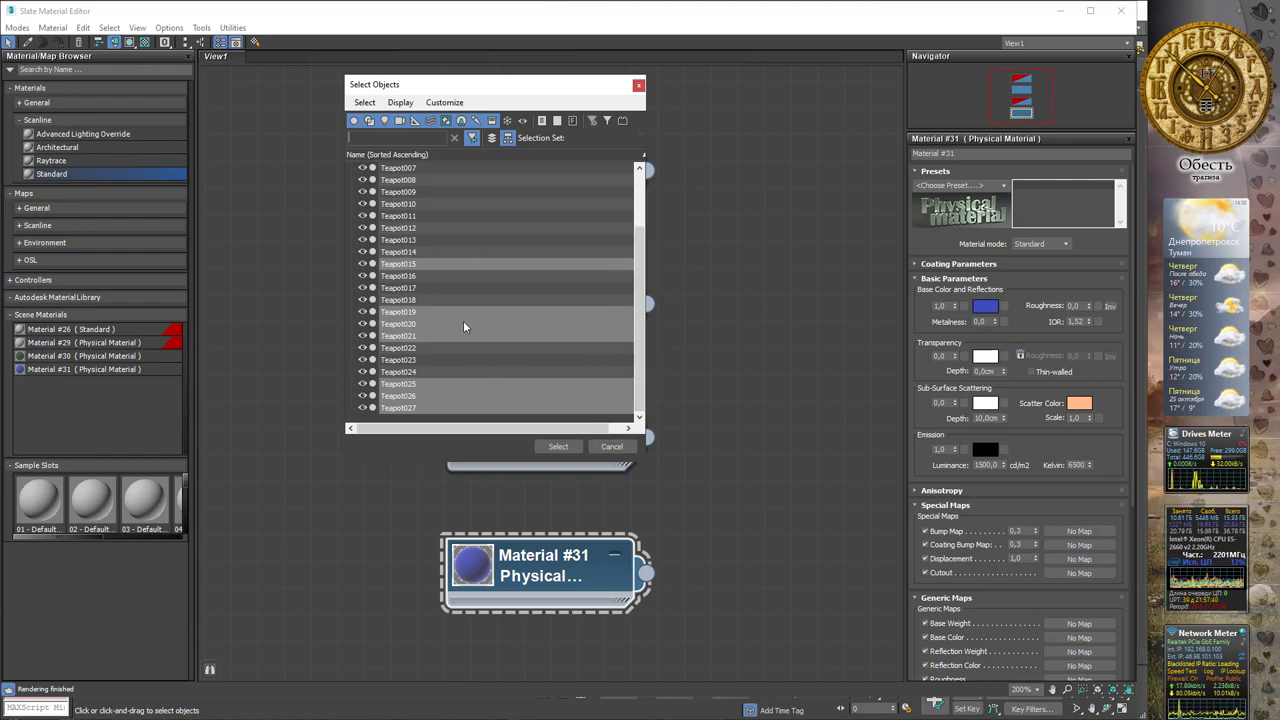
{"action": "left_click", "coordinate": [558, 447]}
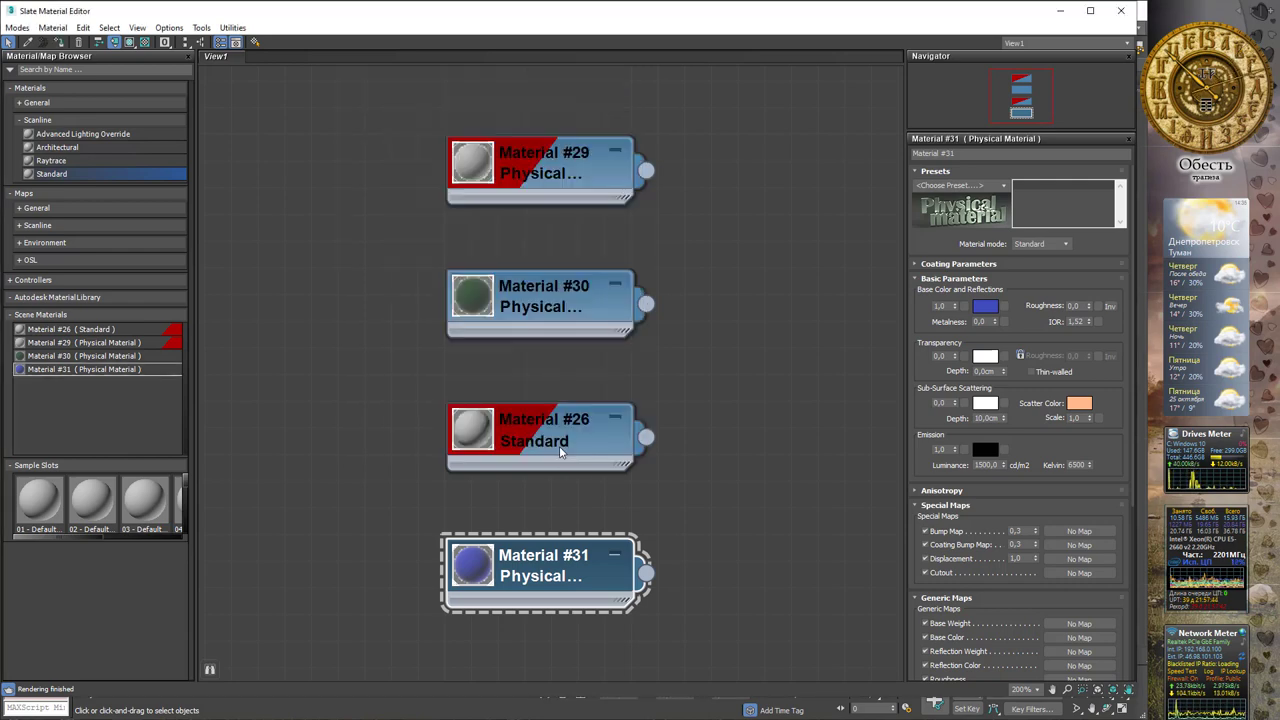
Minimize the editor, move the seven blue teapots down along Z, and reopen it
{"action": "left_click", "coordinate": [1060, 11]}
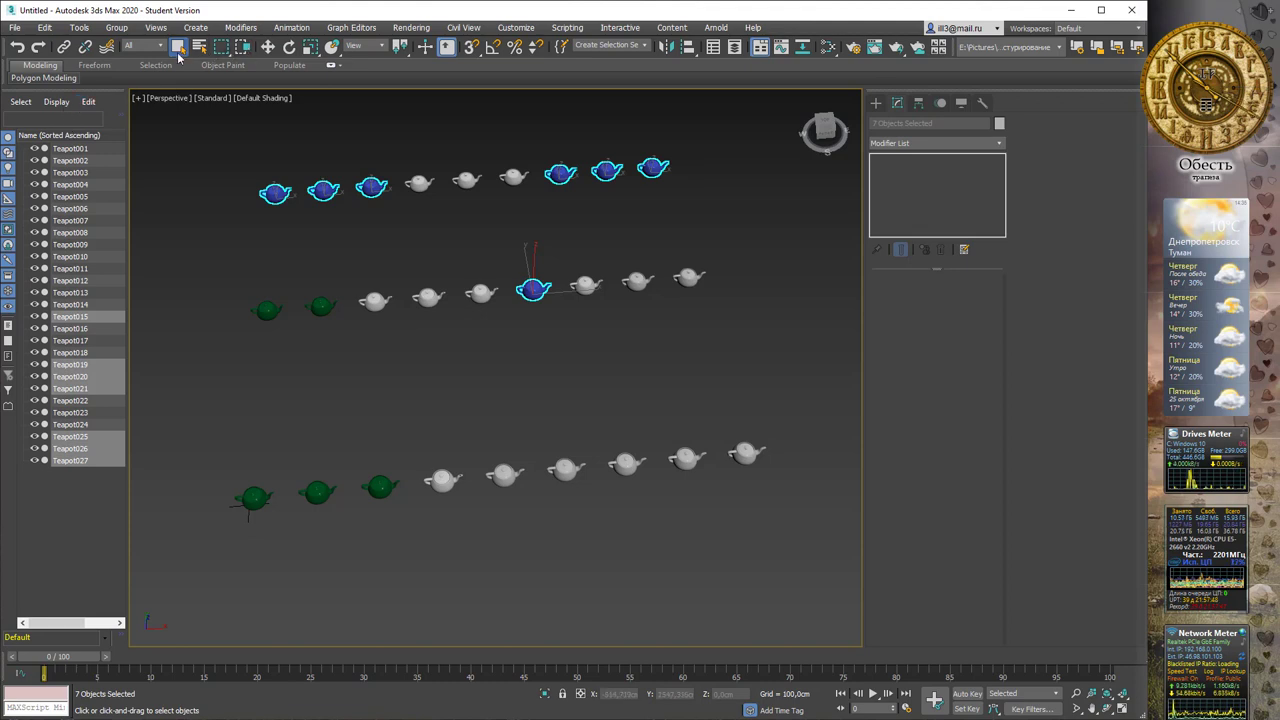
{"action": "left_click", "coordinate": [268, 47]}
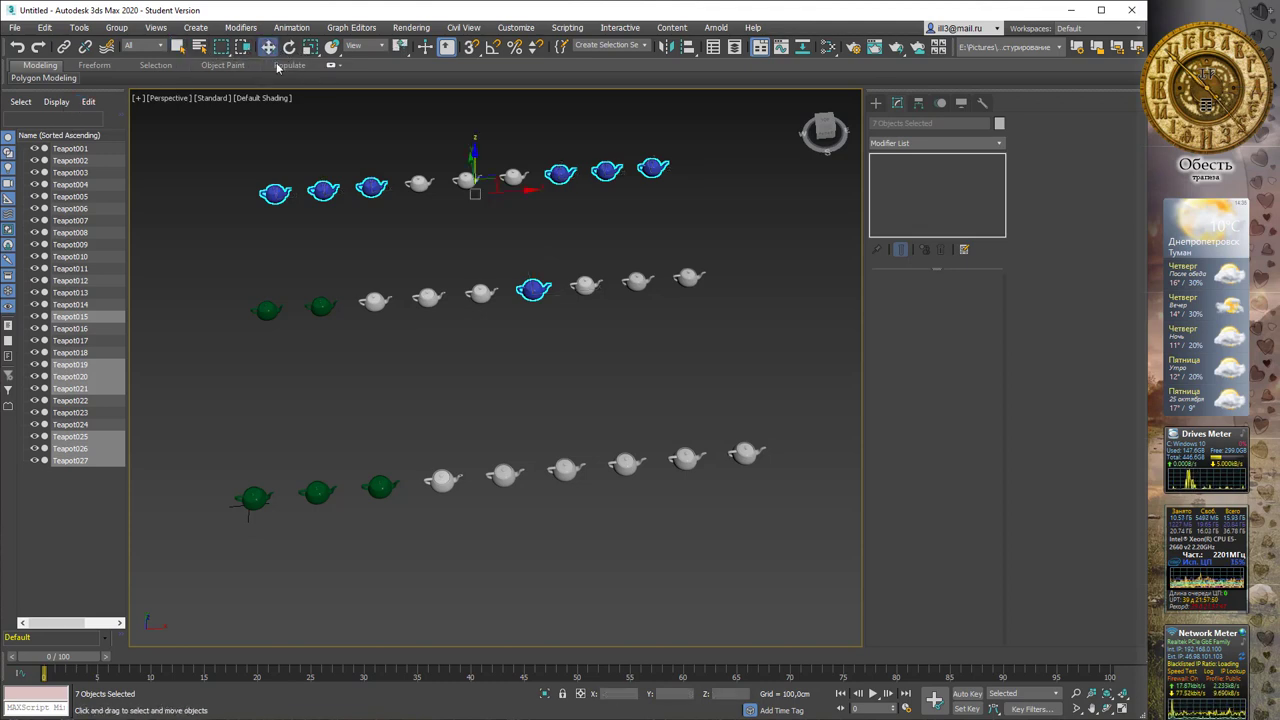
{"action": "mouse_move", "coordinate": [469, 172]}
{"action": "left_mouse_down"}
{"action": "mouse_move", "coordinate": [469, 247]}
{"action": "mouse_move", "coordinate": [468, 177]}
{"action": "mouse_move", "coordinate": [492, 177]}
{"action": "left_mouse_up"}
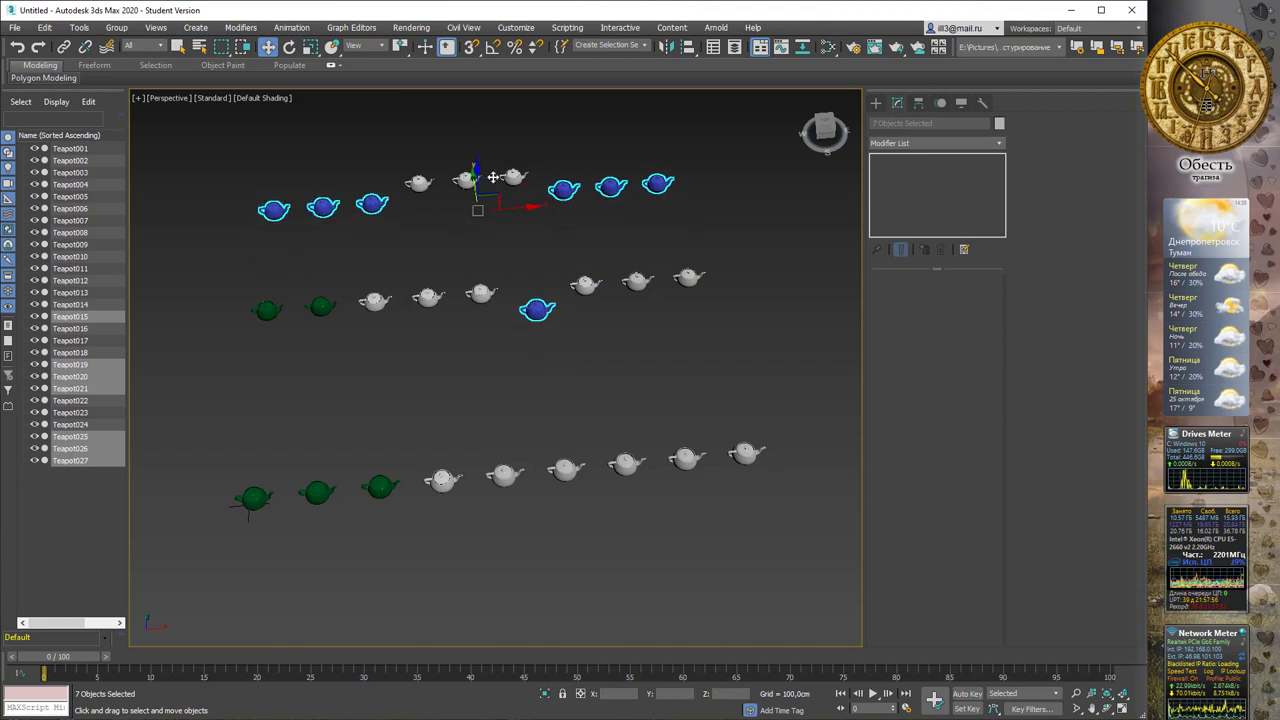
{"action": "key", "text": "m"}
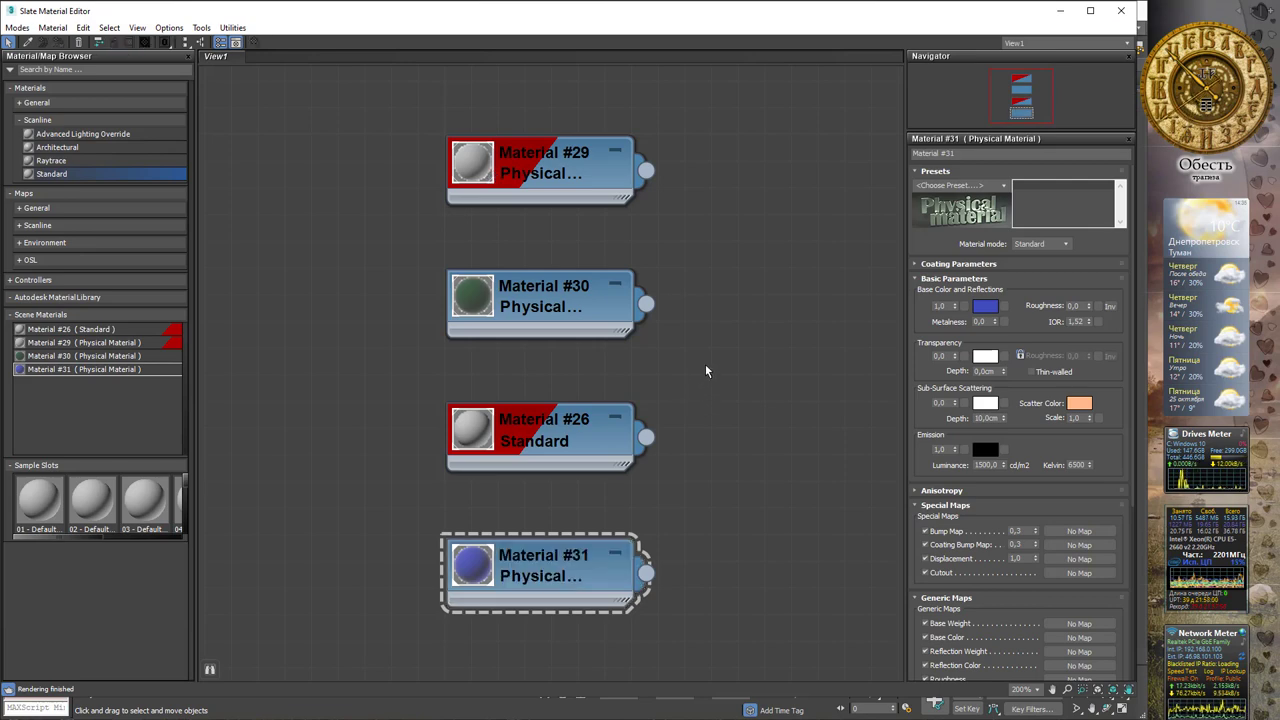
Load Material #29 into the parameter panel
{"action": "left_click", "coordinate": [527, 287]}
{"action": "left_click", "coordinate": [303, 180]}
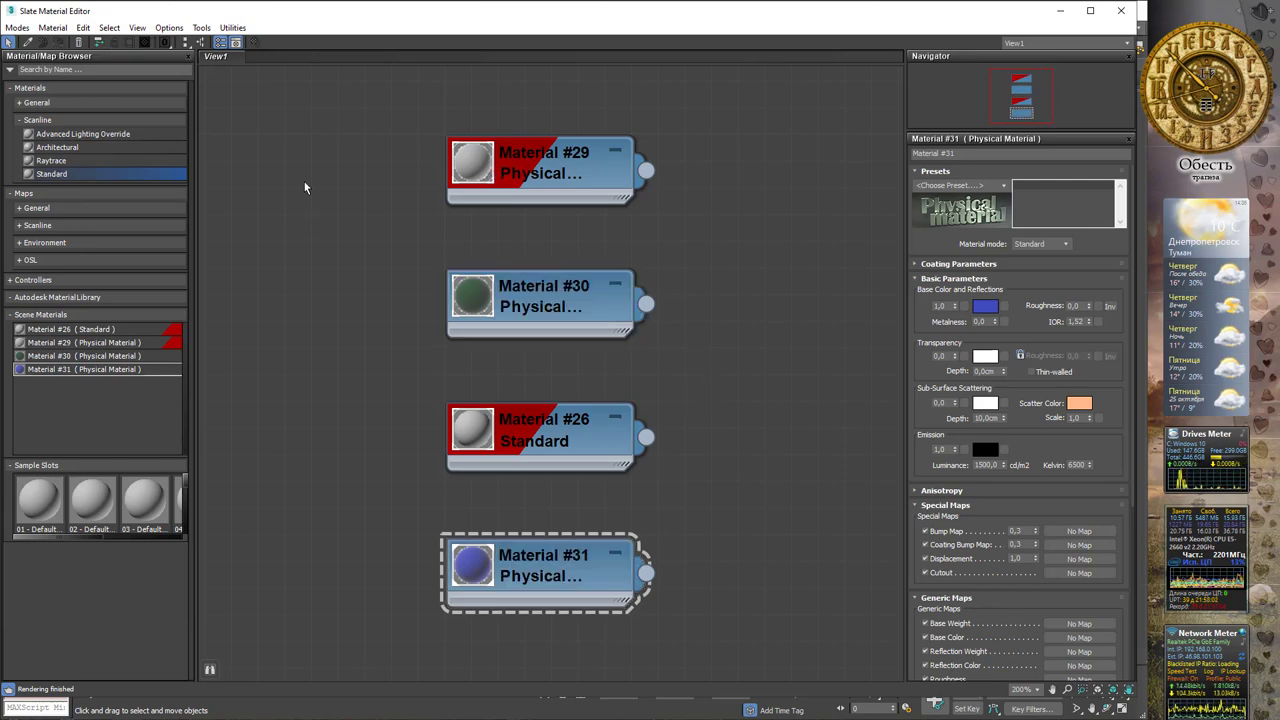
{"action": "left_click", "coordinate": [576, 157]}
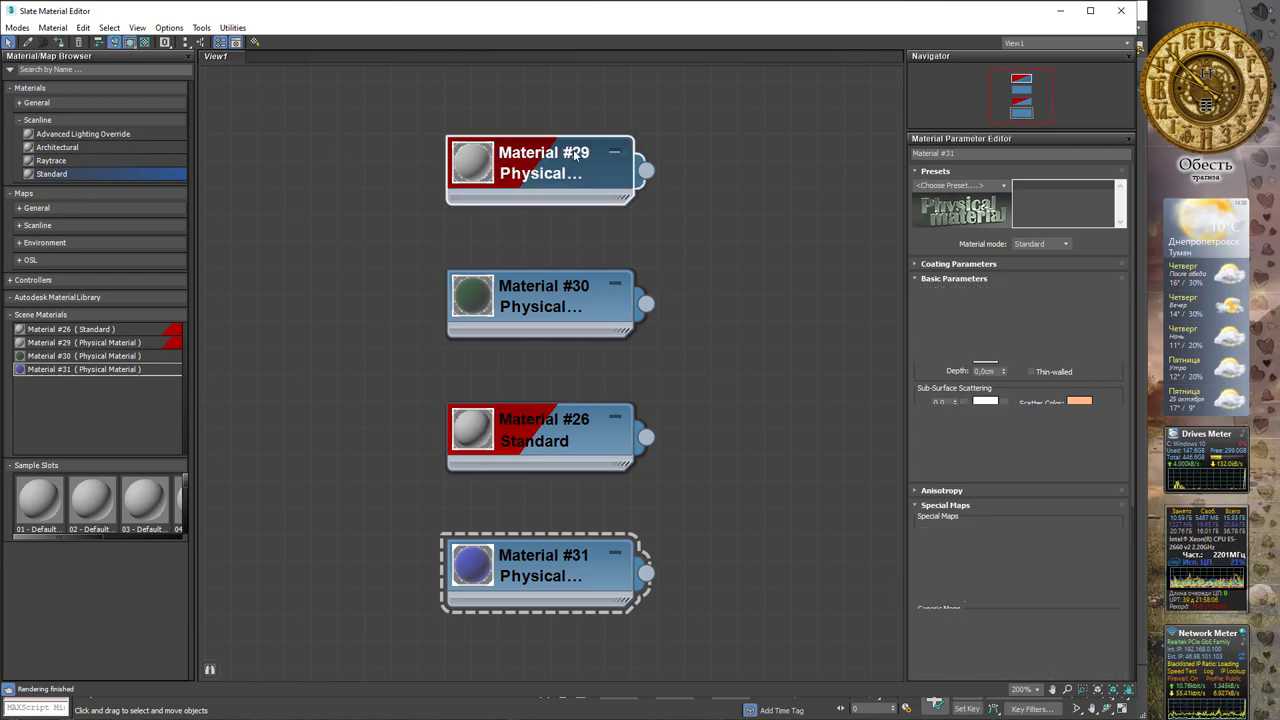
{"action": "double_click", "coordinate": [616, 167]}
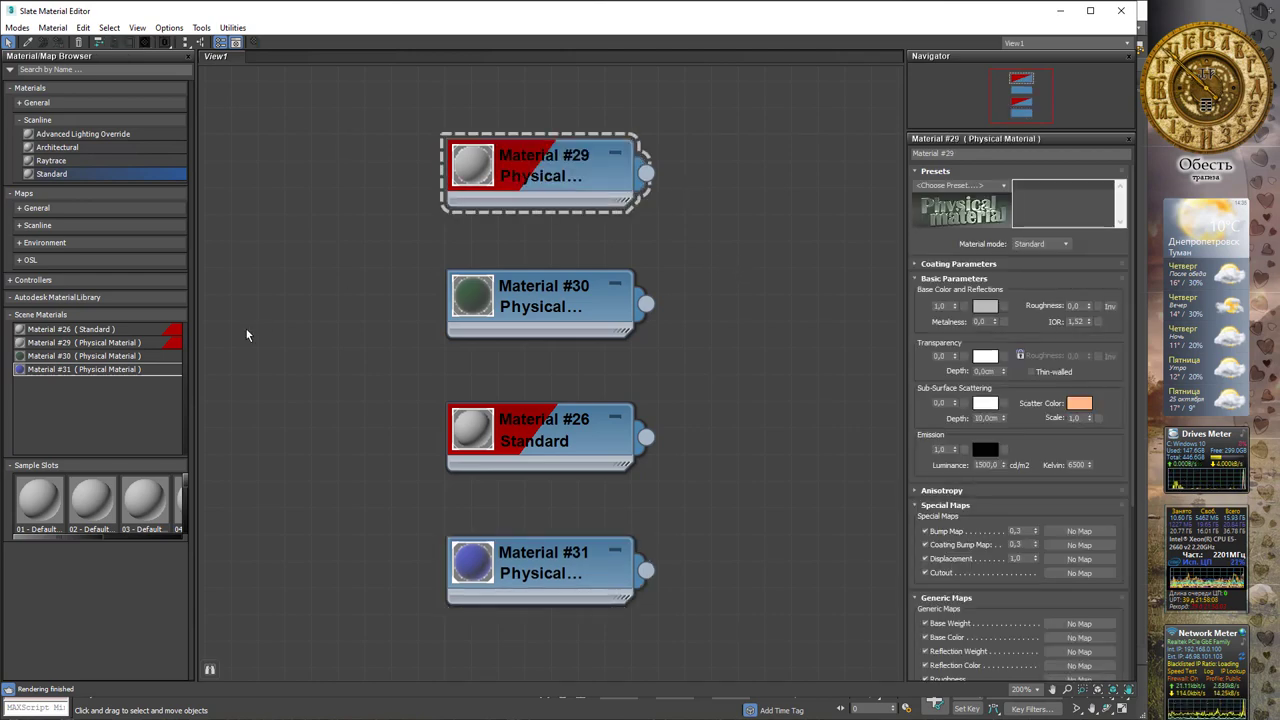
Reselect all teapots using Material #31 via Select by Material
{"action": "right_click", "coordinate": [573, 560]}
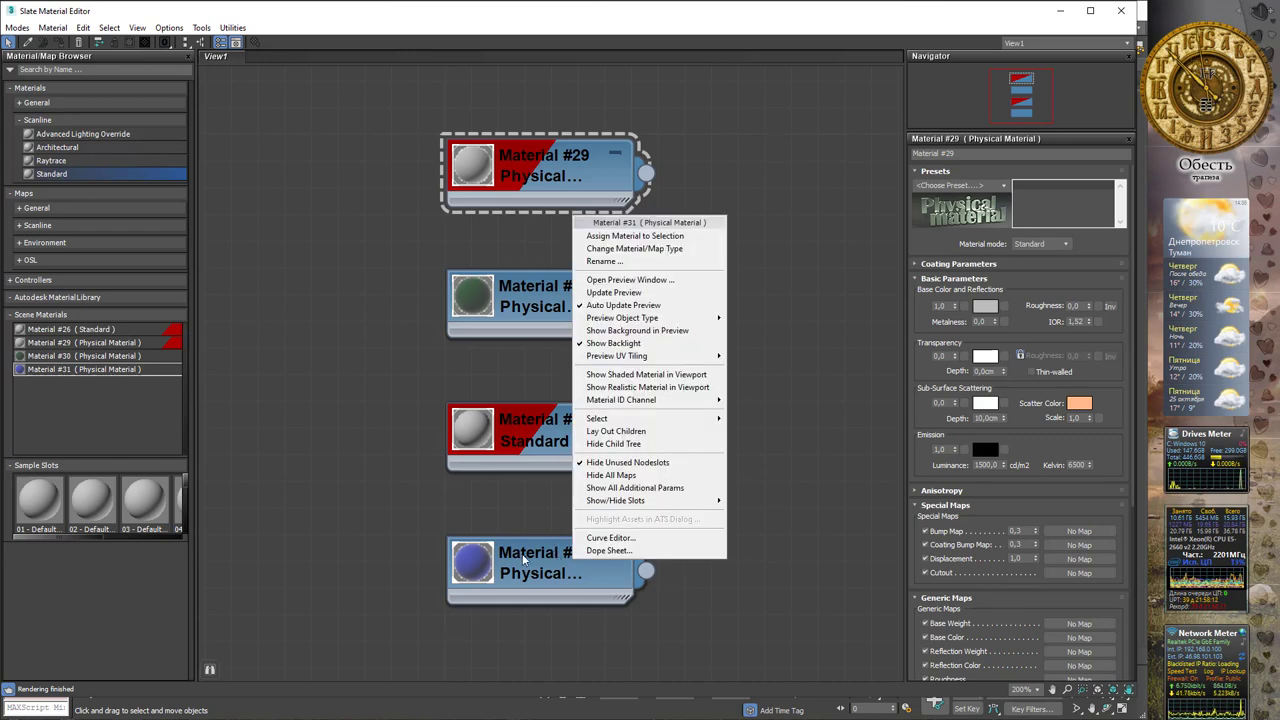
{"action": "left_click", "coordinate": [540, 563]}
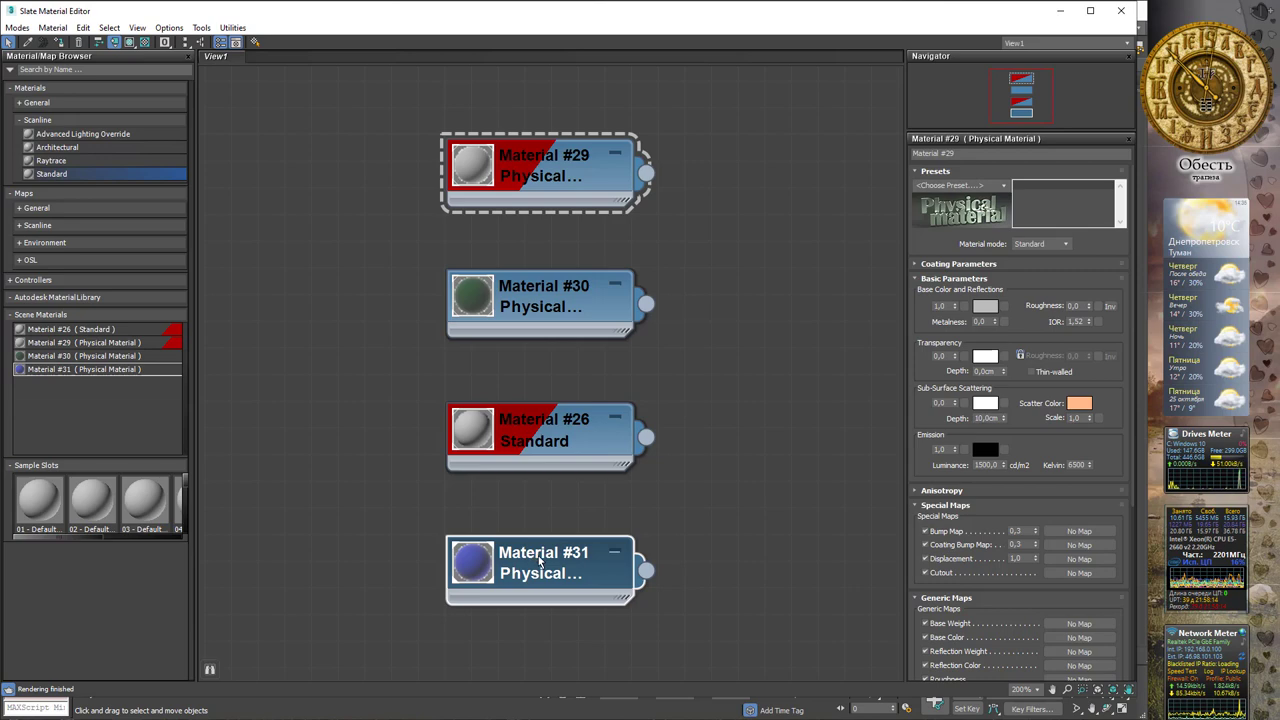
{"action": "right_click", "coordinate": [540, 563]}
{"action": "mouse_move", "coordinate": [620, 419]}
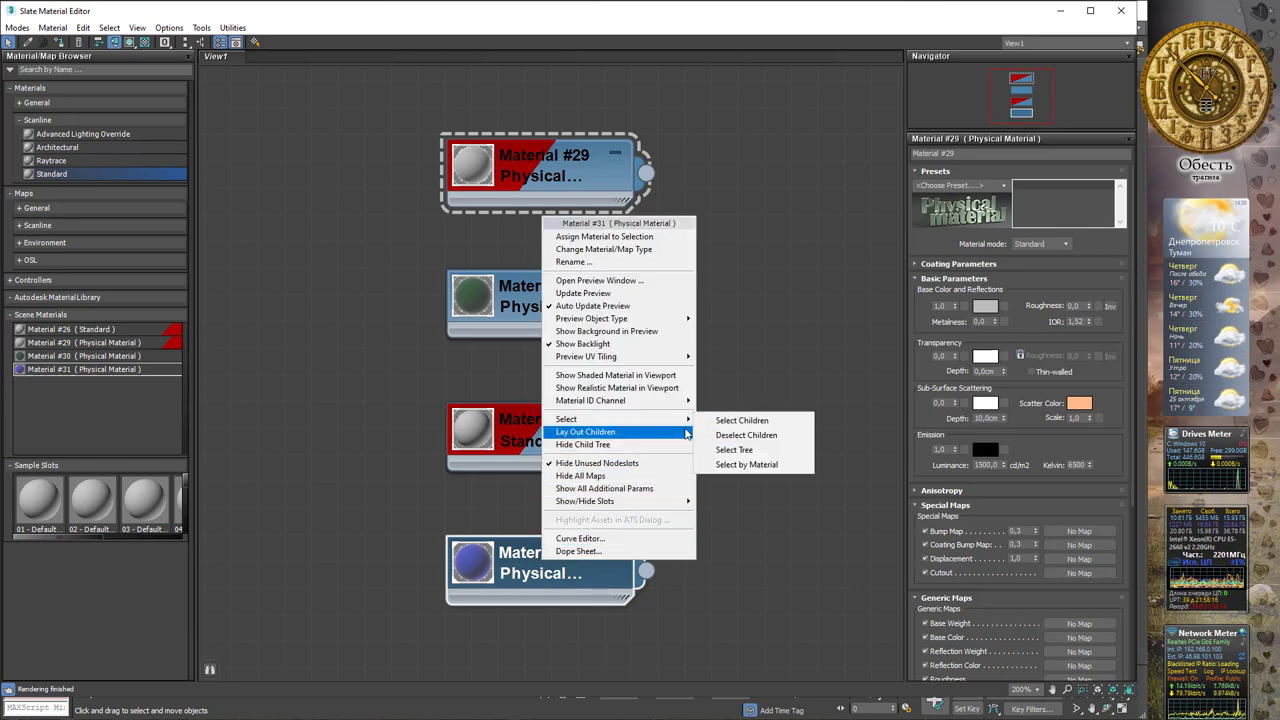
{"action": "left_click", "coordinate": [752, 465]}
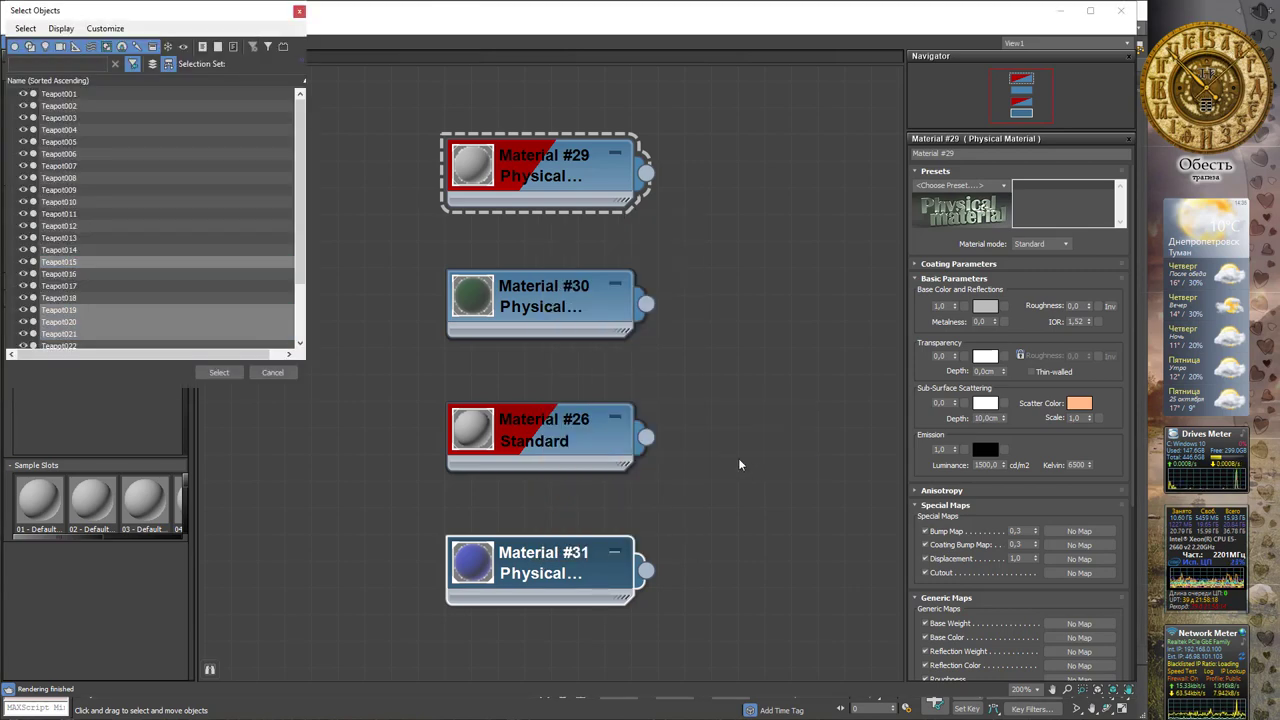
{"action": "left_click", "coordinate": [218, 372]}
Lower the blue teapots further, reopen the editor and pick the Material #30 node
{"action": "left_click", "coordinate": [1060, 12]}
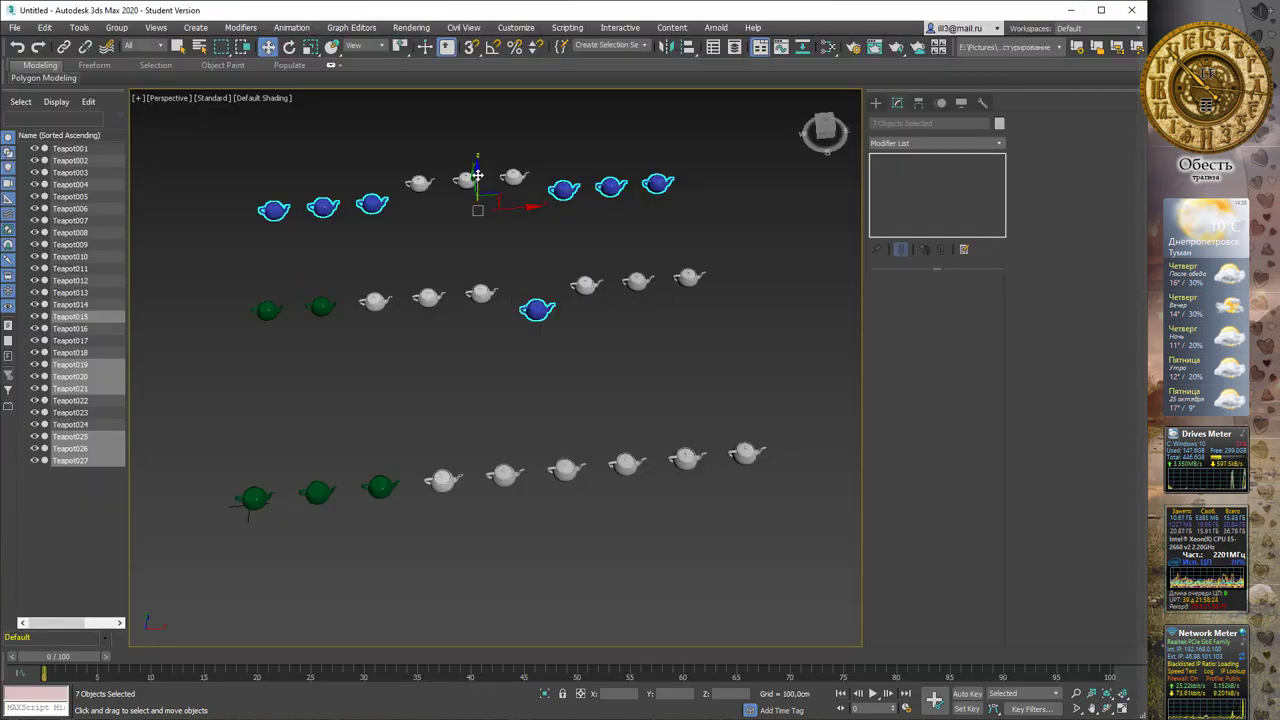
{"action": "left_click_drag", "start_coordinate": [477, 175], "coordinate": [474, 200]}
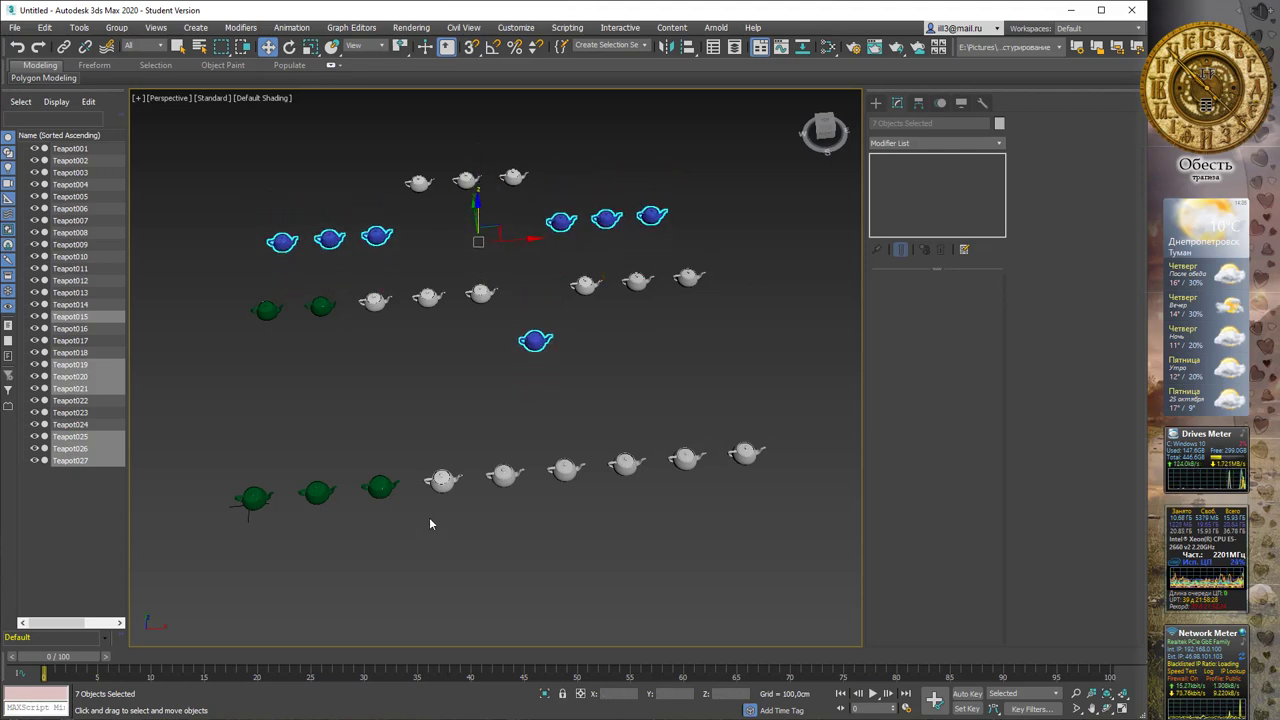
{"action": "key", "text": "m"}
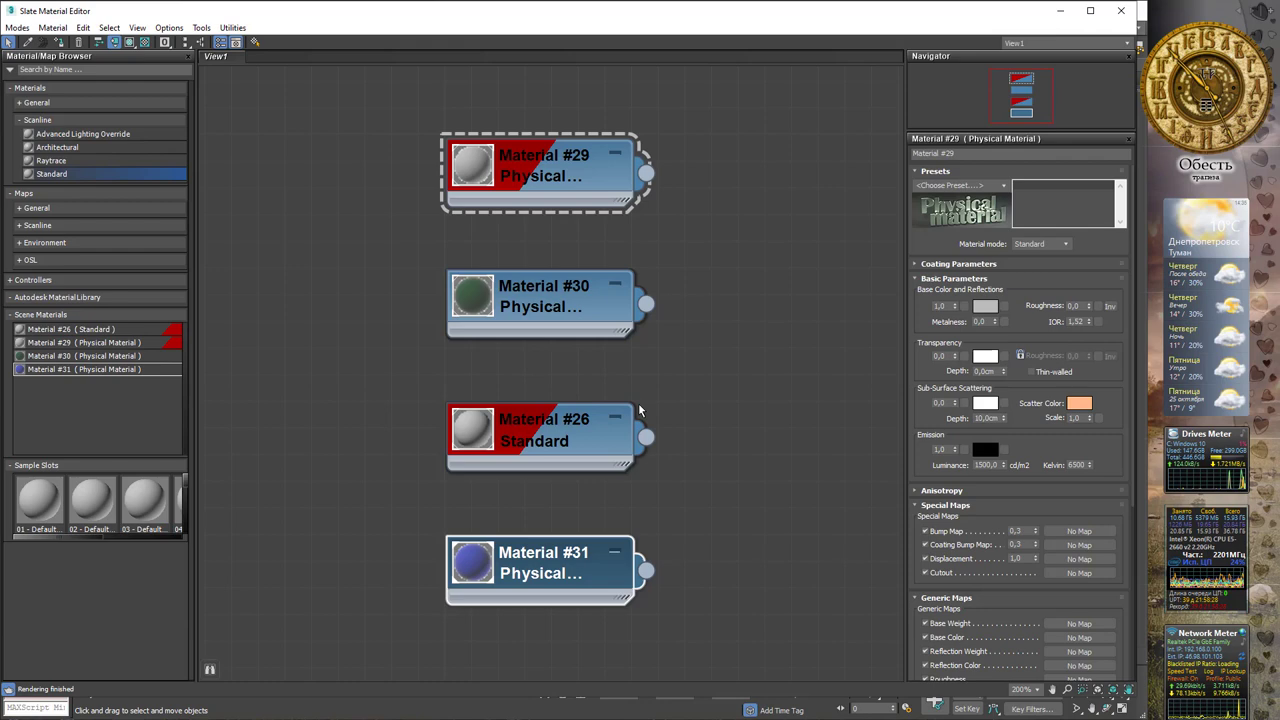
{"action": "left_click", "coordinate": [567, 315]}
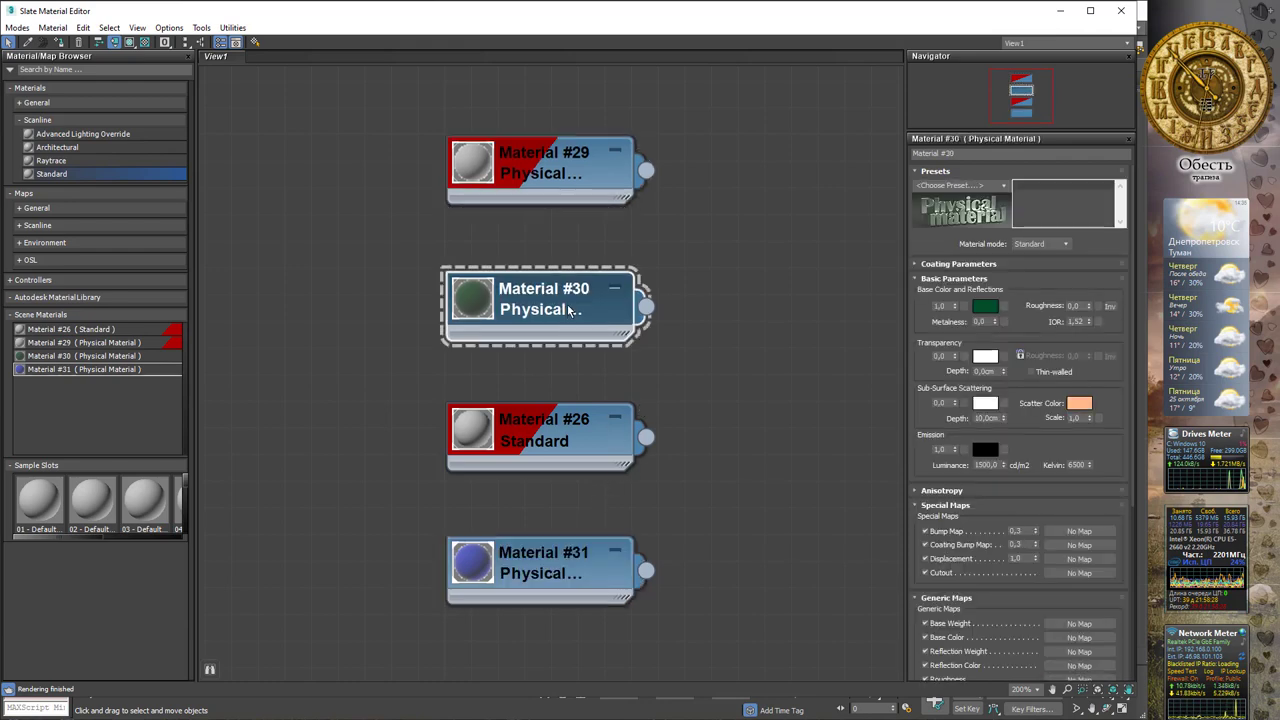
Select the five green teapots by material and check them in the viewport
{"action": "right_click", "coordinate": [547, 150]}
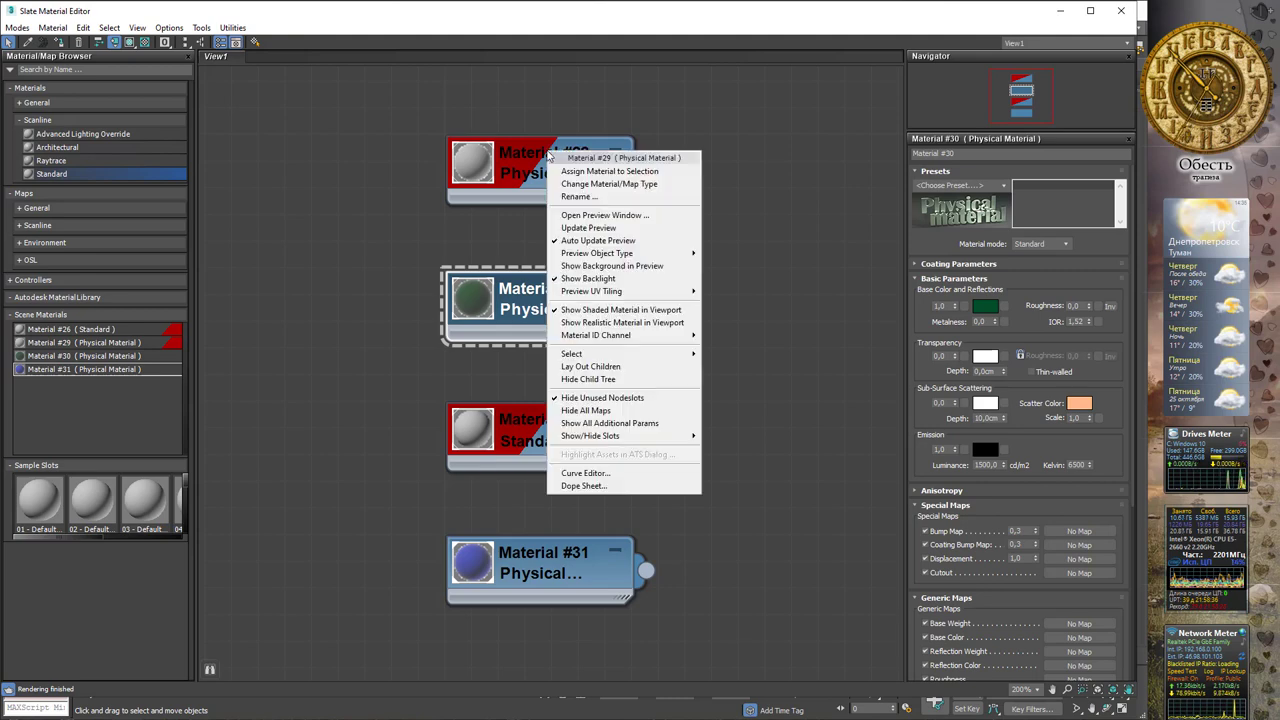
{"action": "mouse_move", "coordinate": [620, 354]}
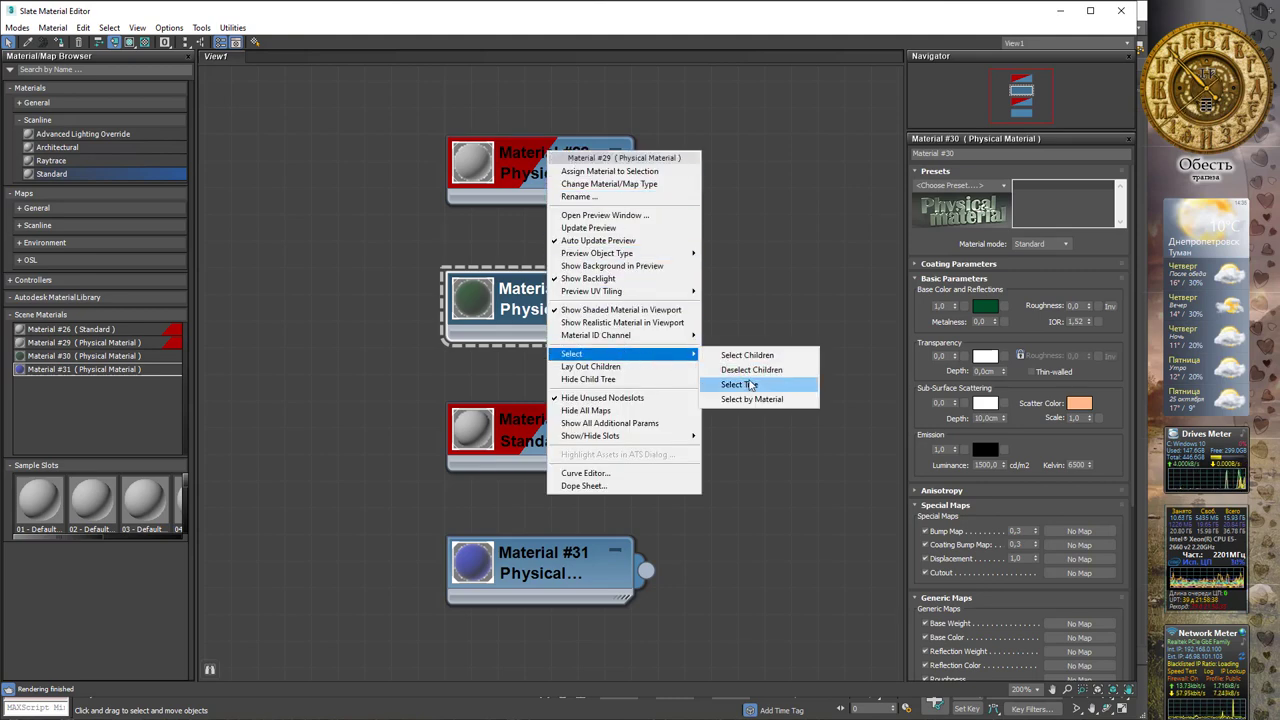
{"action": "left_click", "coordinate": [756, 398]}
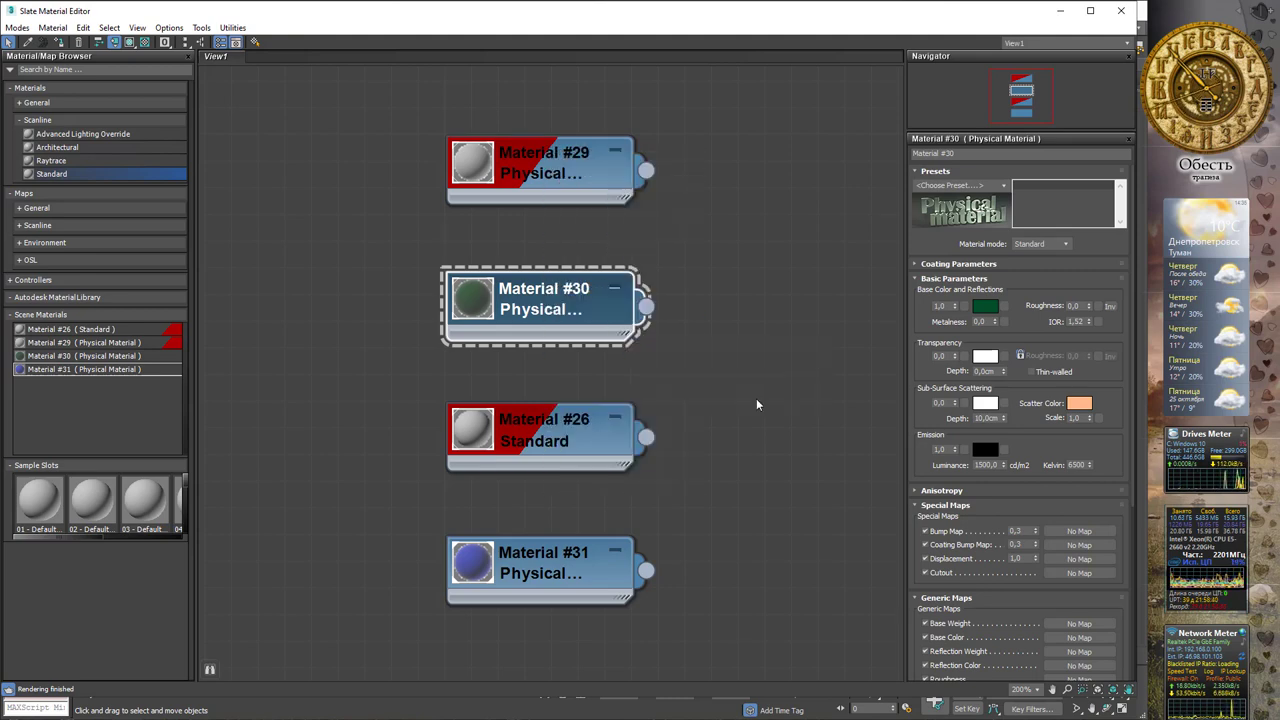
{"action": "key", "text": "Return"}
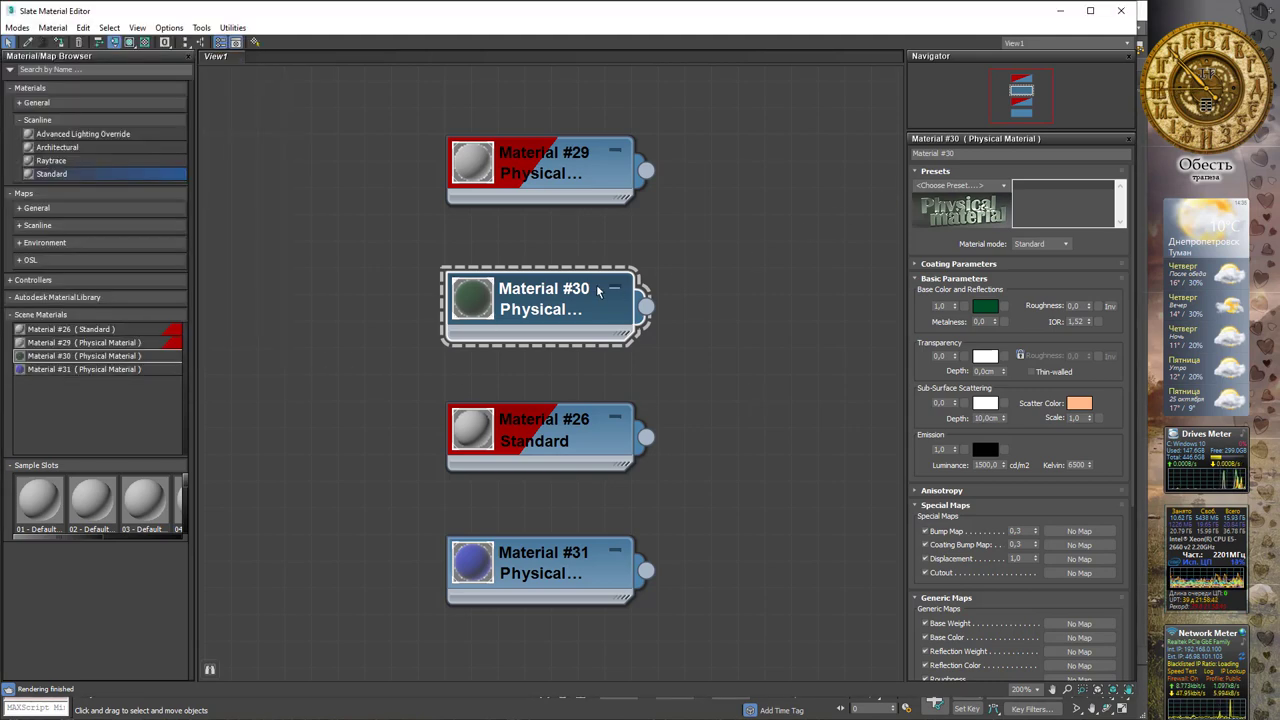
{"action": "left_click", "coordinate": [1060, 10]}
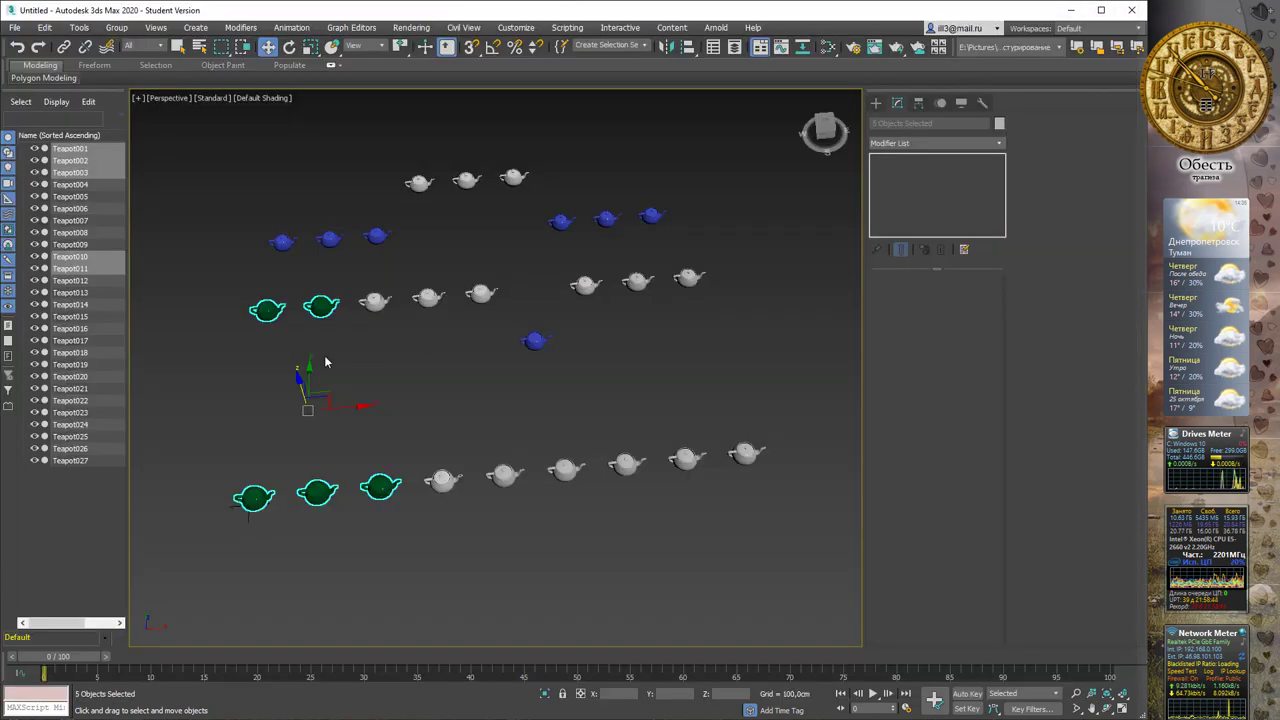
{"action": "key", "text": "m"}
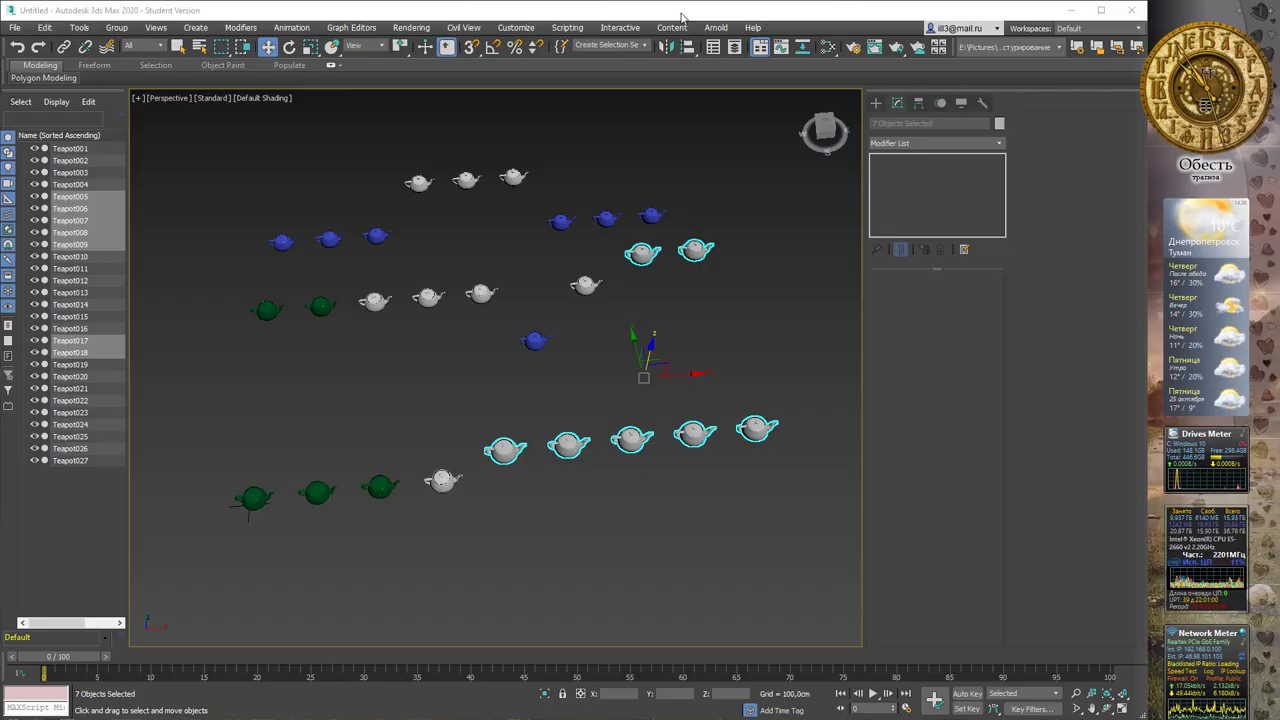
Reopen the editor and pick Materials #26, #31, then #29 to show its grey parameters
{"action": "key", "text": "m"}
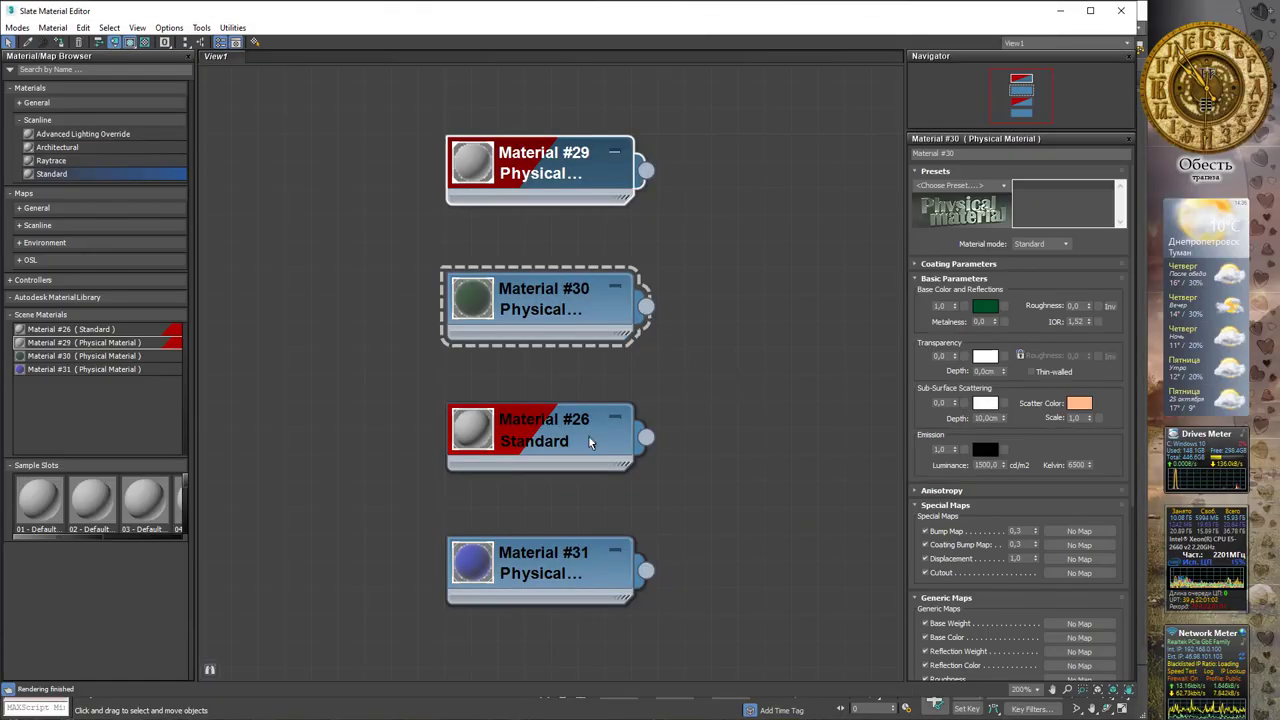
{"action": "left_click", "coordinate": [590, 443]}
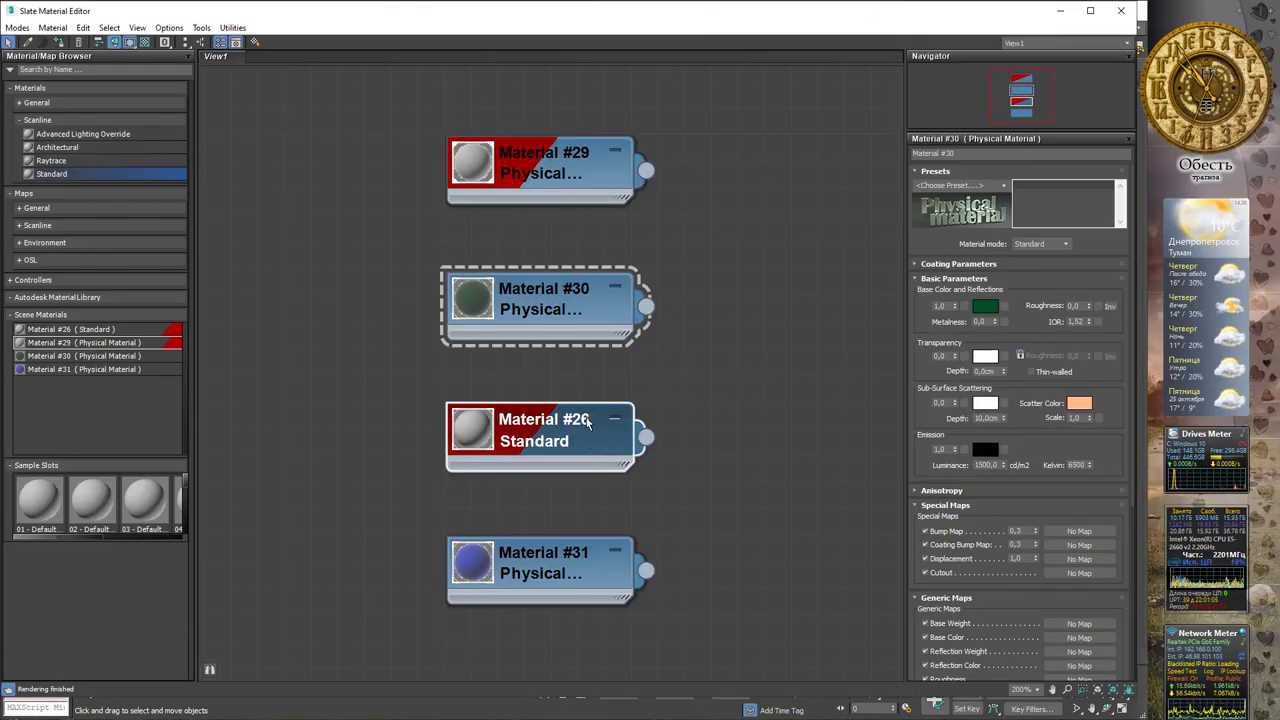
{"action": "left_click", "coordinate": [566, 560]}
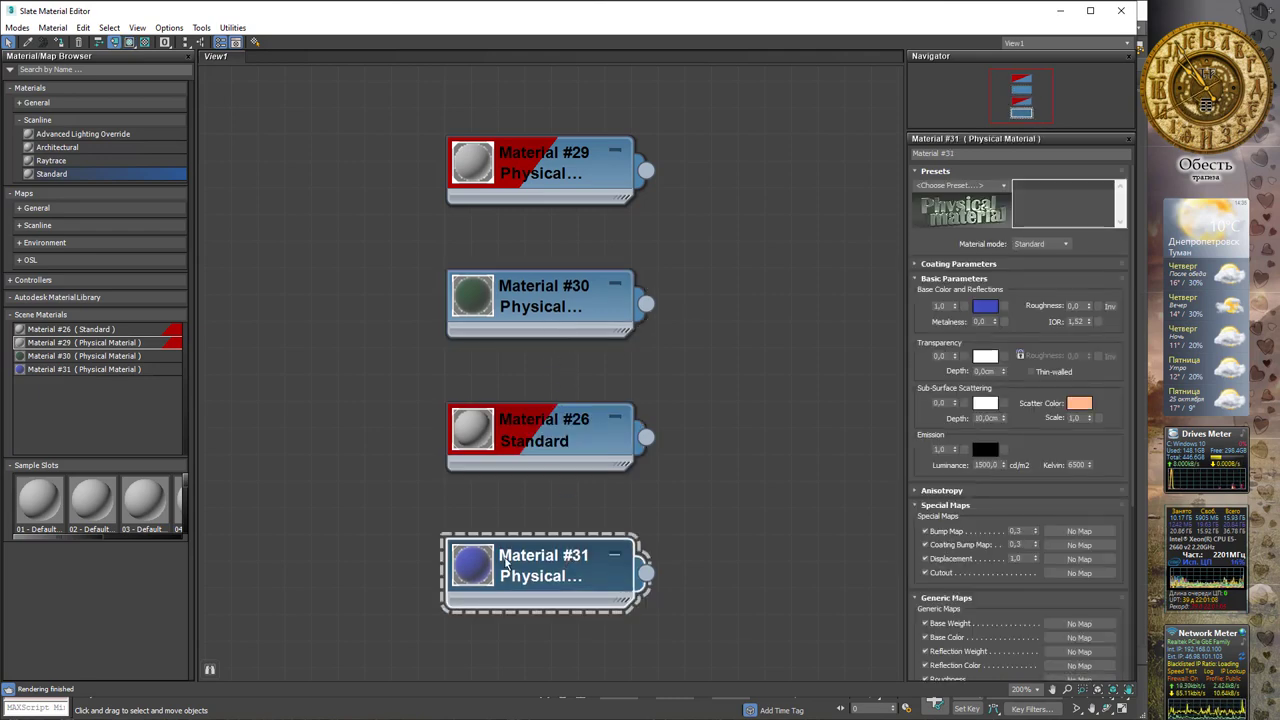
{"action": "left_click", "coordinate": [544, 173]}
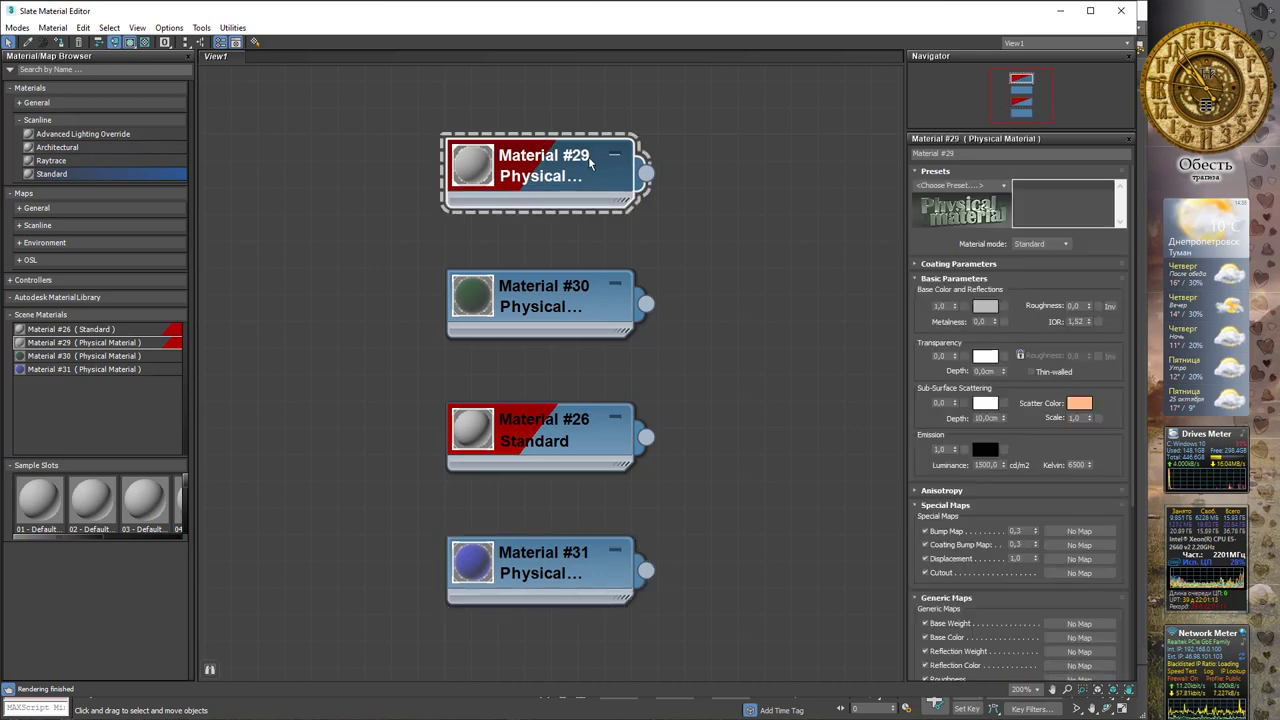
Select all teapots using Material #29 via Select by Material
{"action": "right_click", "coordinate": [553, 150]}
{"action": "mouse_move", "coordinate": [600, 350]}
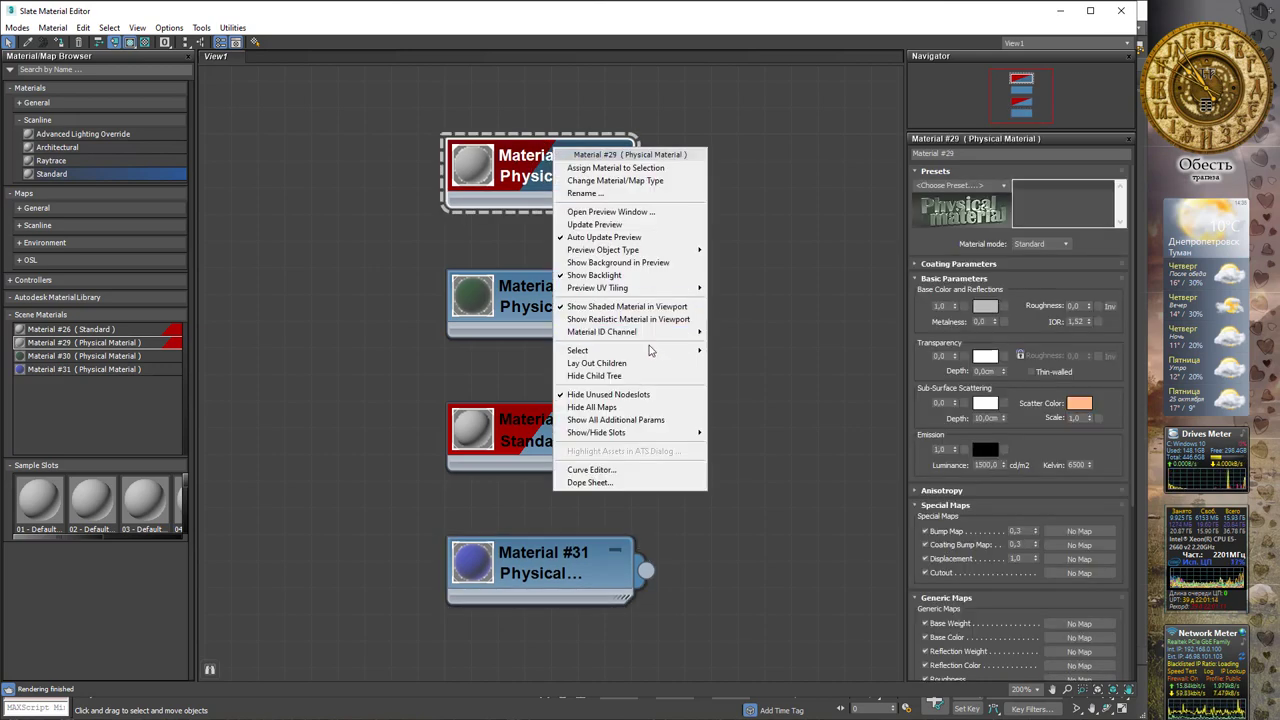
{"action": "left_click", "coordinate": [758, 396]}
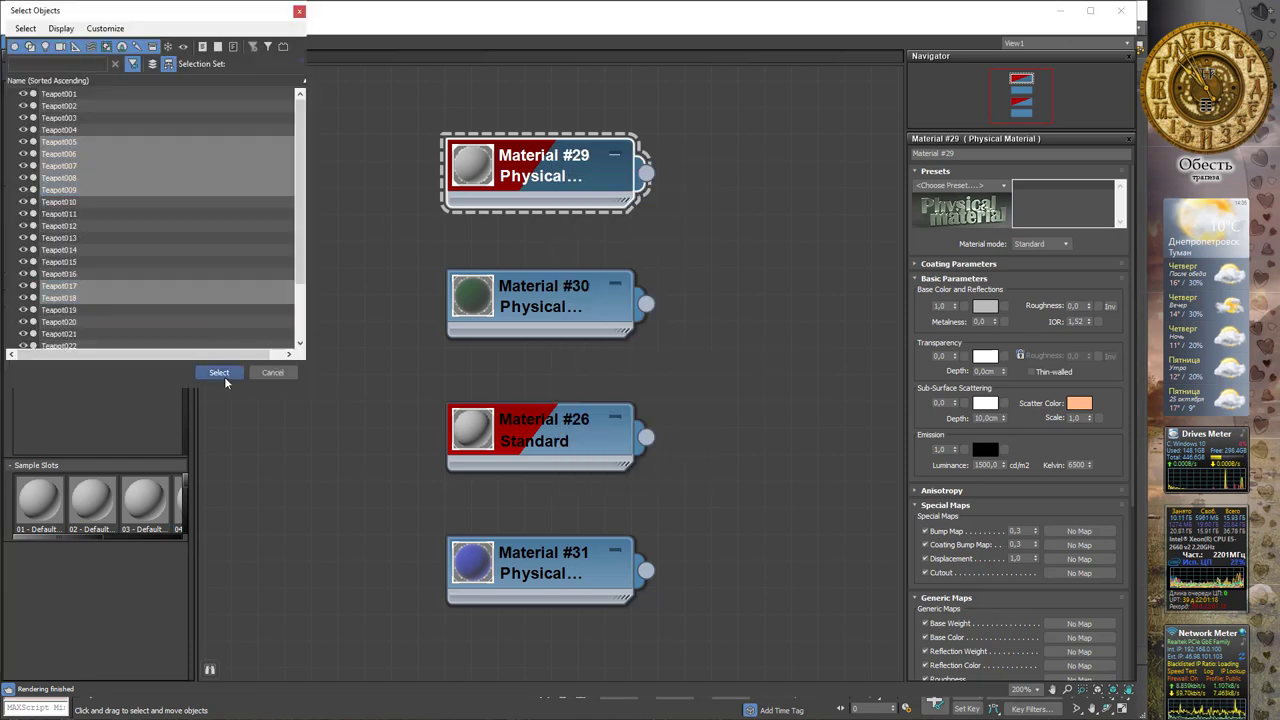
{"action": "left_click", "coordinate": [219, 373]}
Minimize the editor, shift the seven white teapots down-left, then reopen it with M
{"action": "left_click", "coordinate": [1065, 9]}
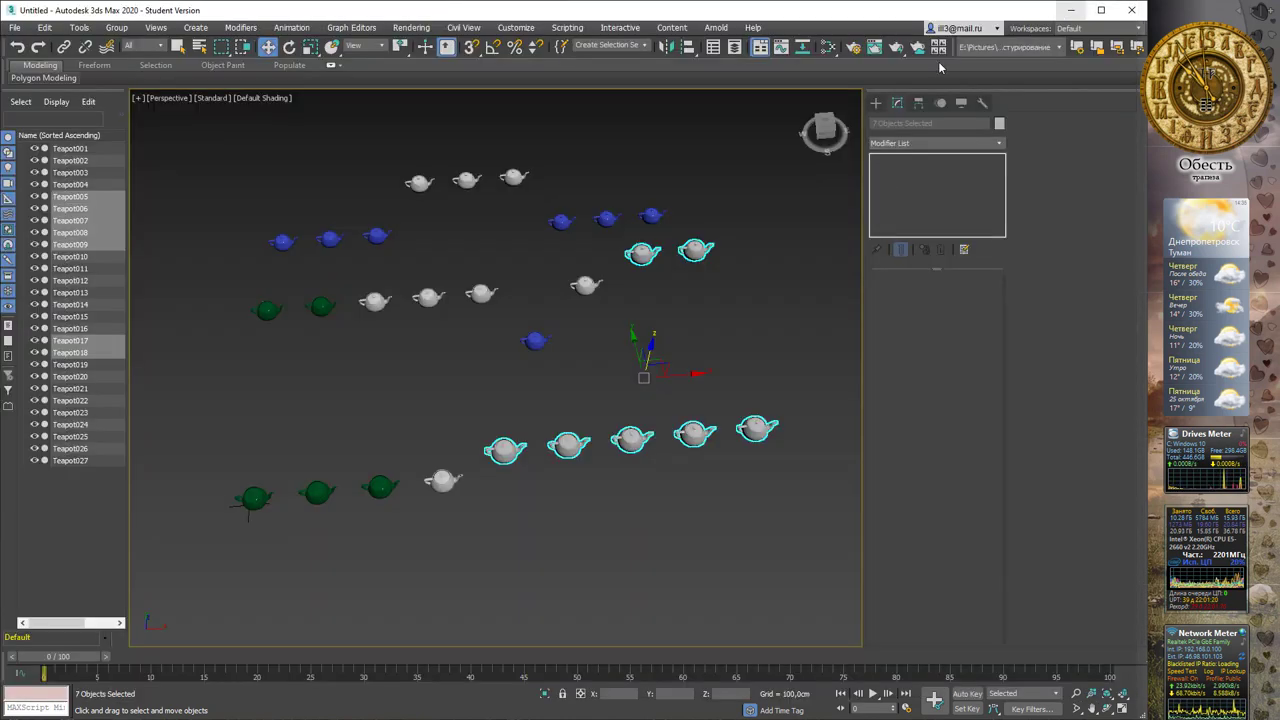
{"action": "left_click_drag", "start_coordinate": [664, 335], "coordinate": [649, 377]}
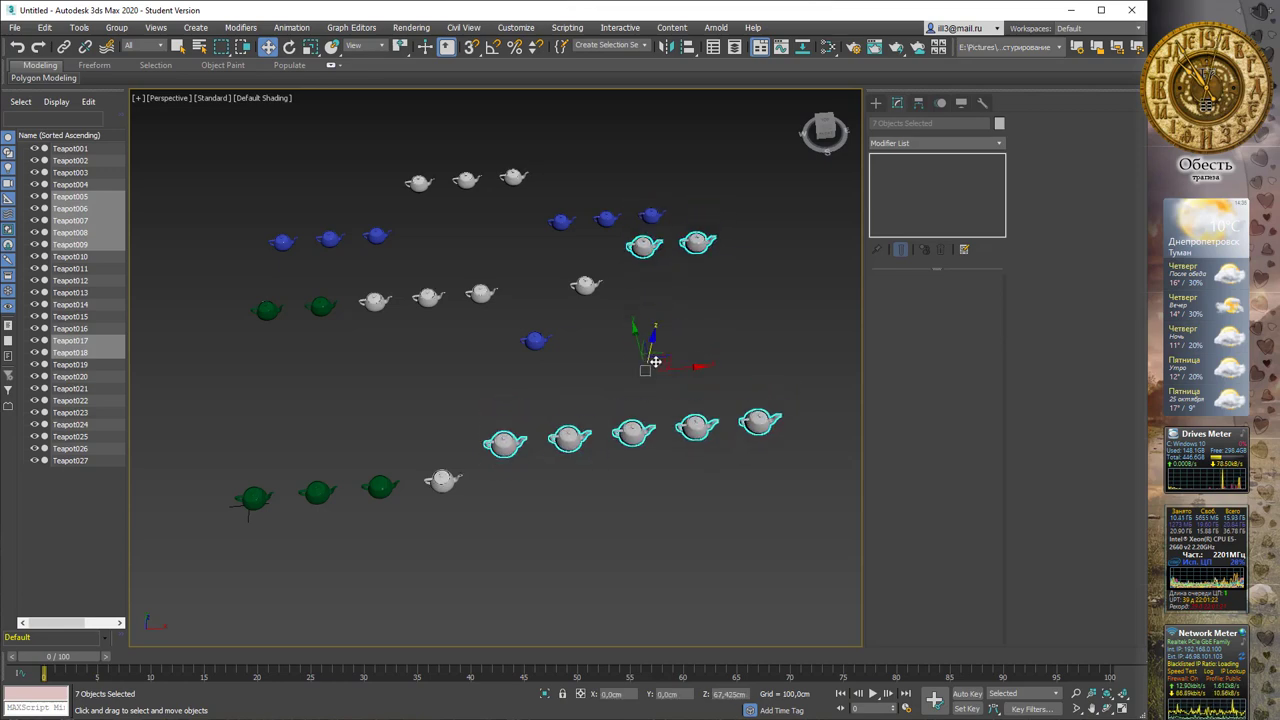
{"action": "key", "text": "m"}
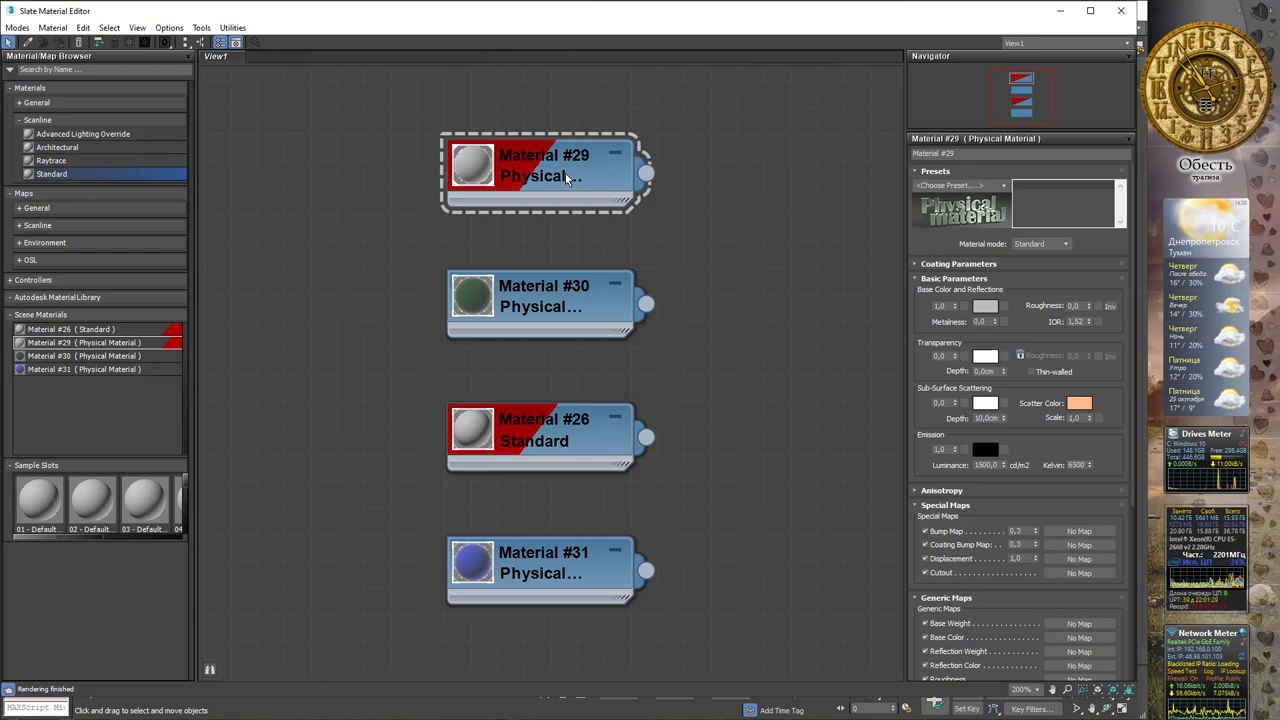
Pan View1 to recentre the material nodes
{"action": "scroll", "coordinate": [565, 173], "scroll_direction": "down", "scroll_amount": 2}
{"action": "scroll", "coordinate": [565, 173], "scroll_direction": "down", "scroll_amount": 2}
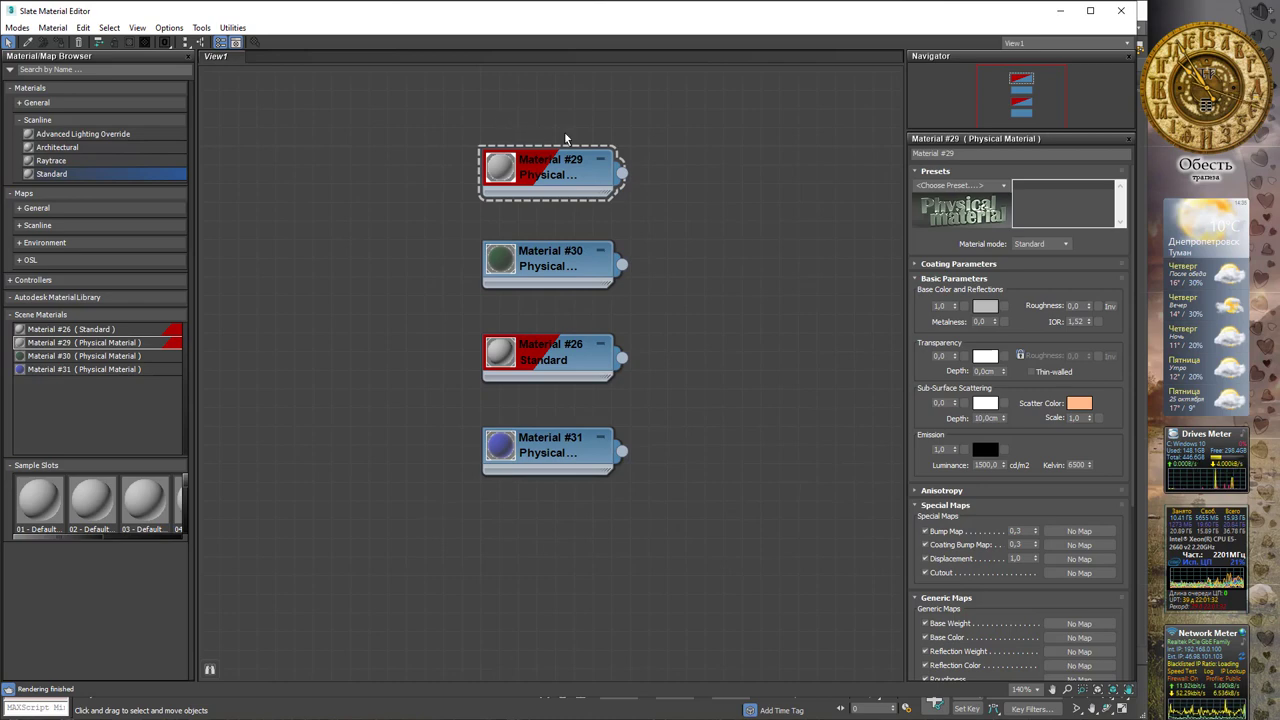
{"action": "middle_click_drag", "start_coordinate": [565, 137], "coordinate": [527, 168]}
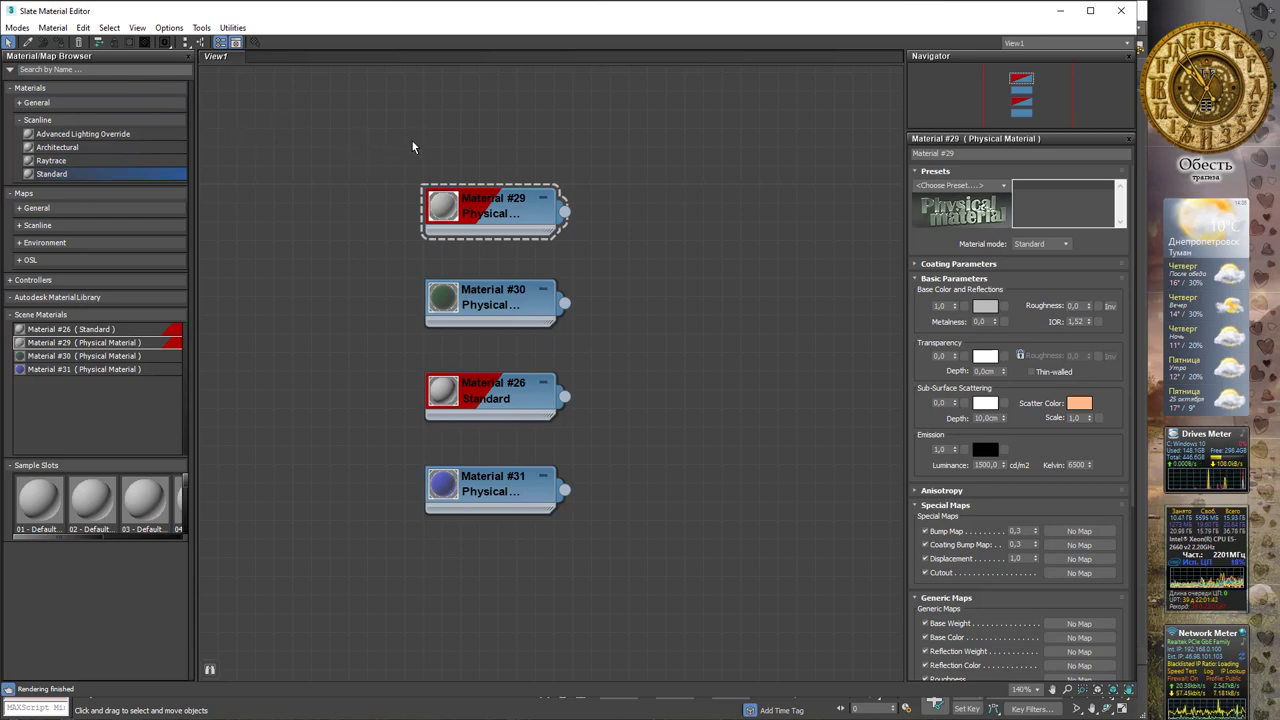
{"action": "middle_click_drag", "start_coordinate": [412, 147], "coordinate": [374, 153]}
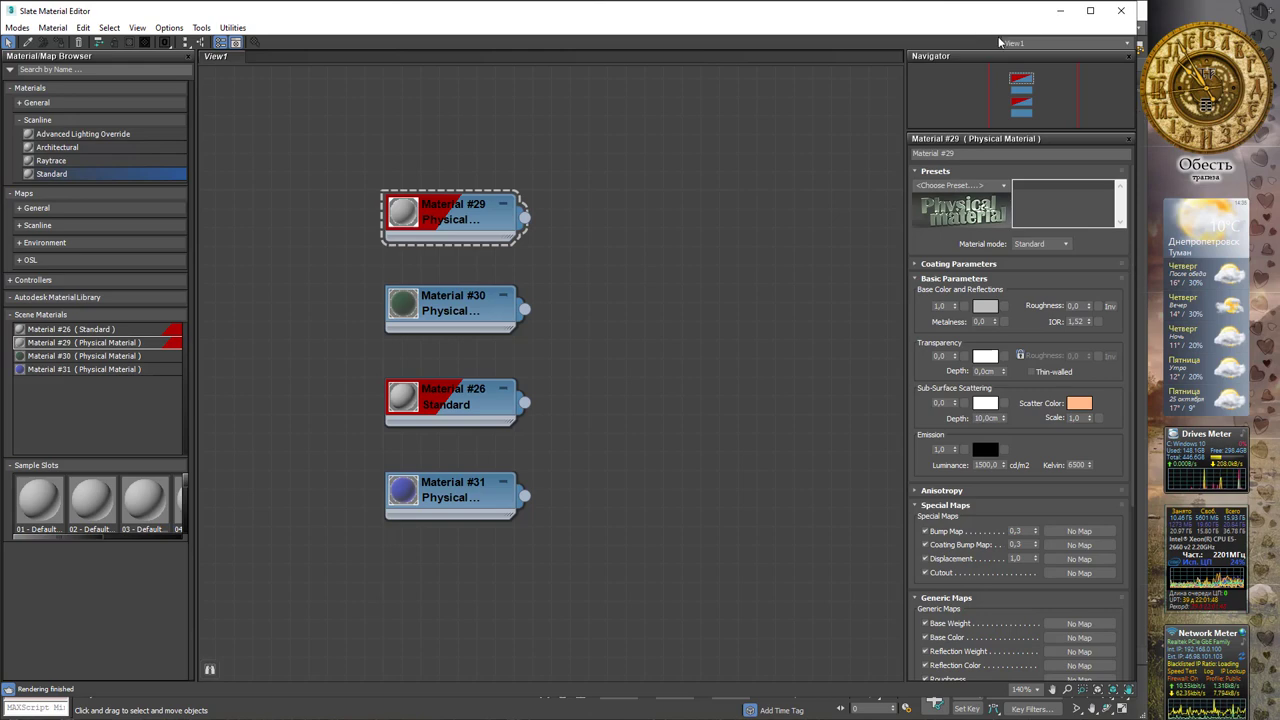
Resize the editor window to span the screen and adjust the Material/Map Browser's width
{"action": "left_click_drag", "start_coordinate": [977, 16], "coordinate": [923, 18]}
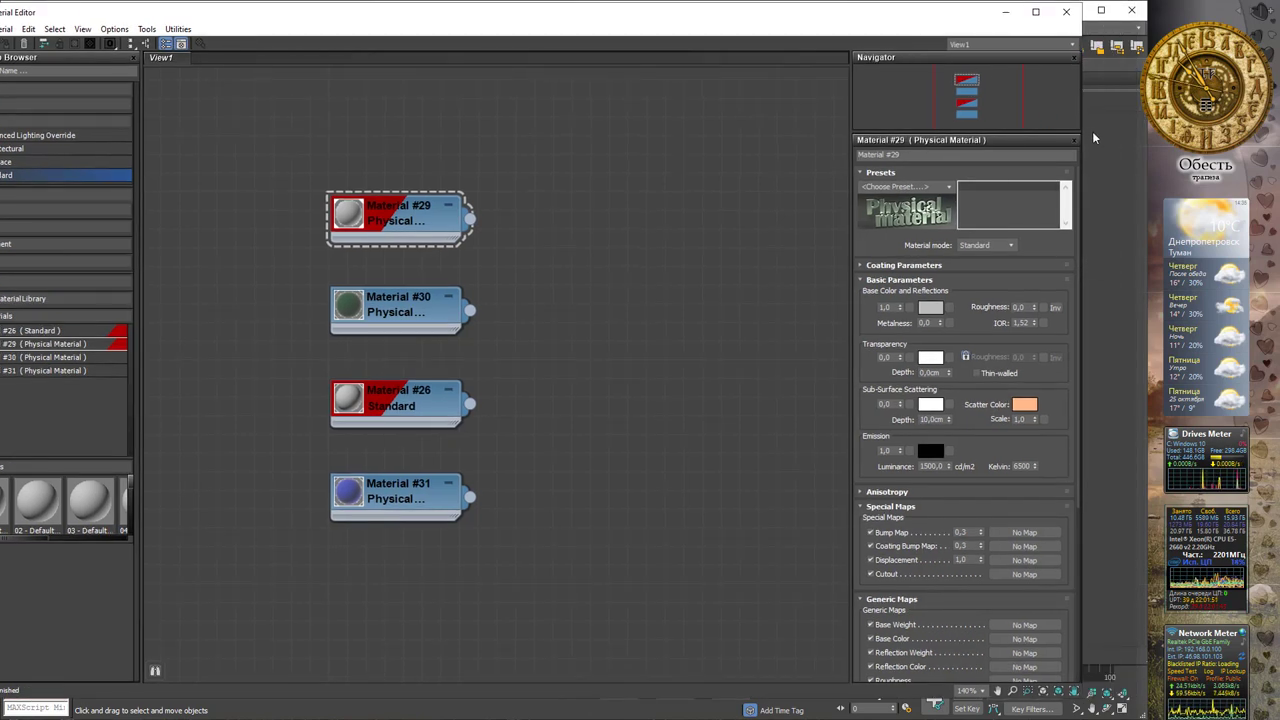
{"action": "left_click_drag", "start_coordinate": [826, 133], "coordinate": [426, 133]}
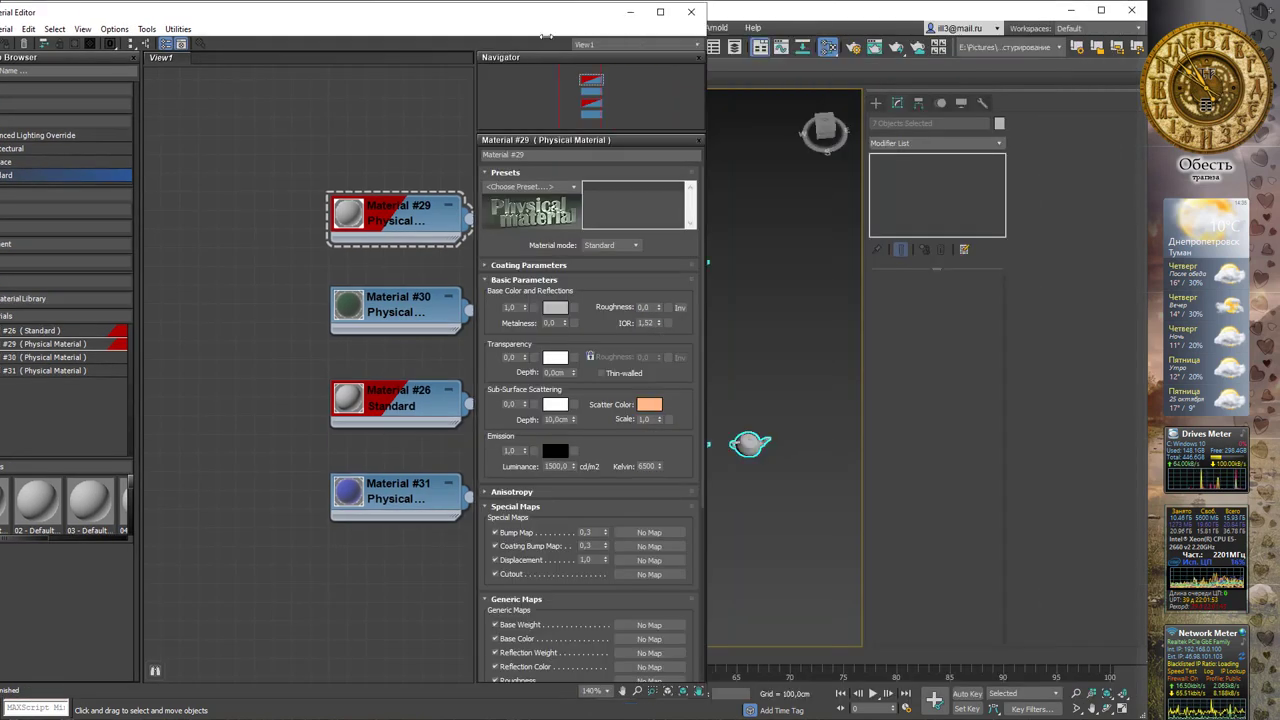
{"action": "mouse_move", "coordinate": [510, 24]}
{"action": "left_mouse_down"}
{"action": "mouse_move", "coordinate": [703, 38]}
{"action": "mouse_move", "coordinate": [748, 20]}
{"action": "left_mouse_up"}
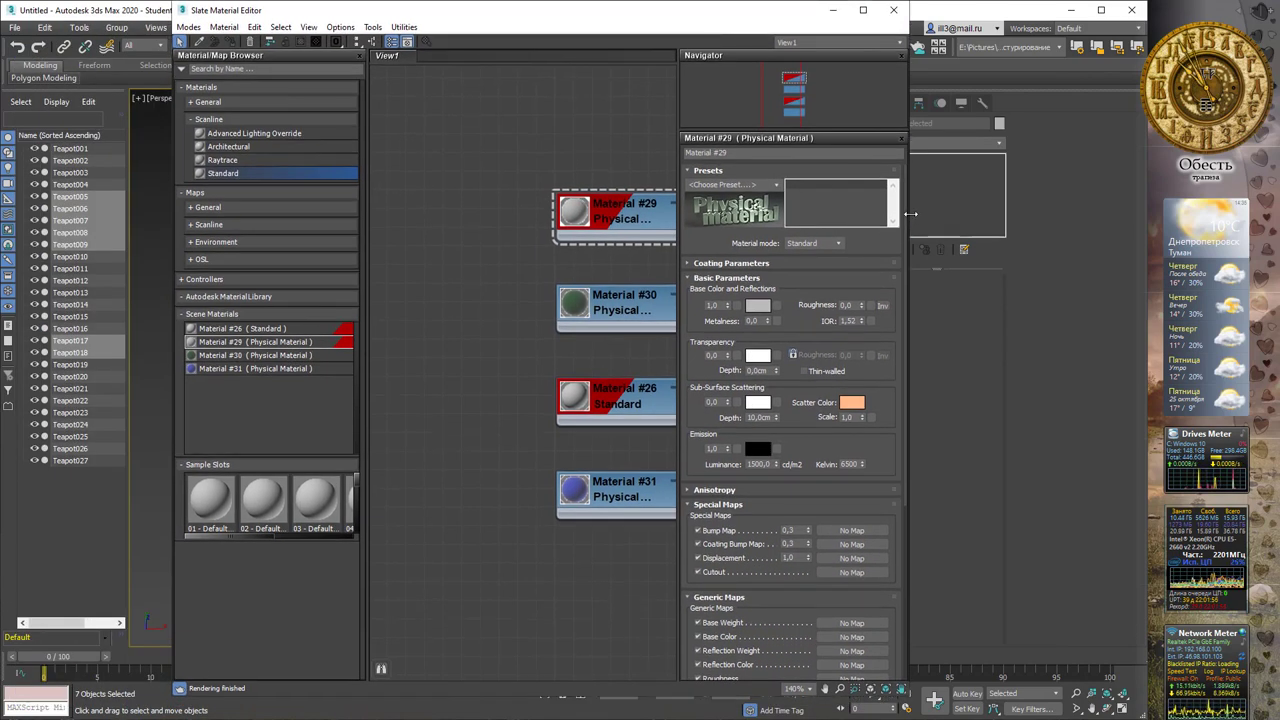
{"action": "left_click_drag", "start_coordinate": [907, 217], "coordinate": [905, 217]}
{"action": "mouse_move", "coordinate": [907, 283]}
{"action": "left_mouse_down"}
{"action": "mouse_move", "coordinate": [595, 283]}
{"action": "mouse_move", "coordinate": [1036, 210]}
{"action": "mouse_move", "coordinate": [597, 283]}
{"action": "left_mouse_up"}
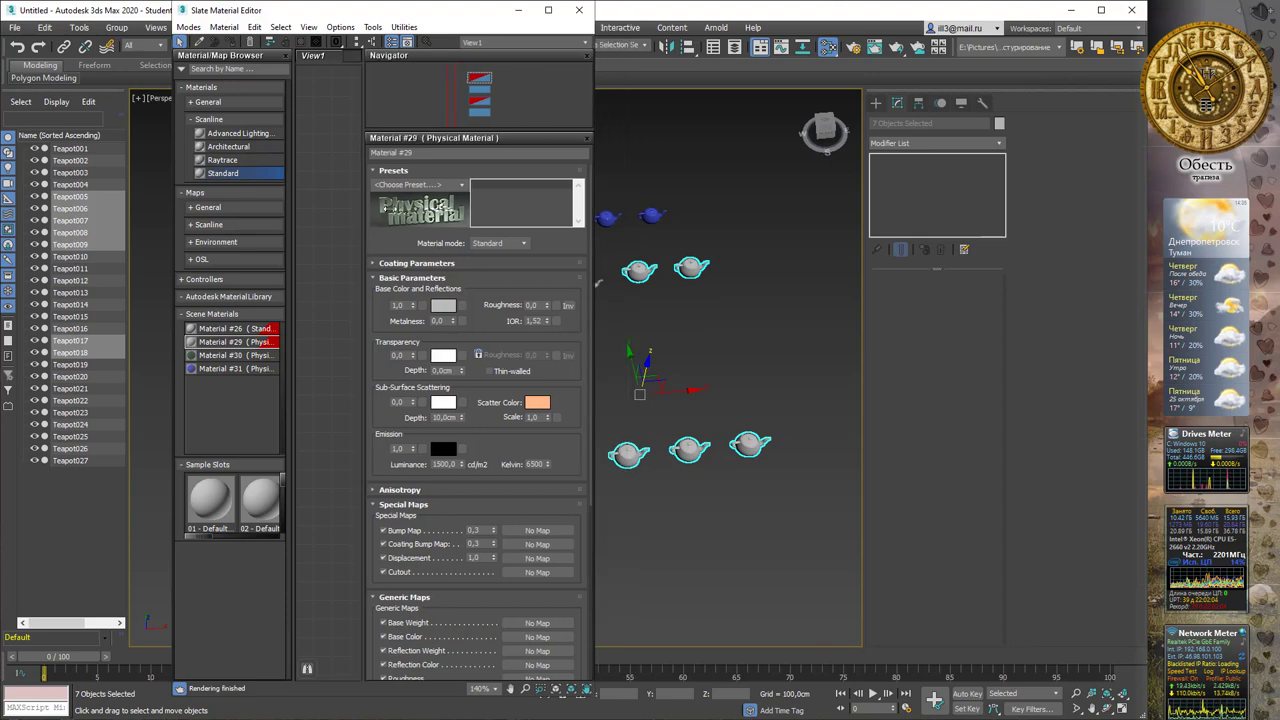
{"action": "left_click_drag", "start_coordinate": [645, 210], "coordinate": [1144, 220]}
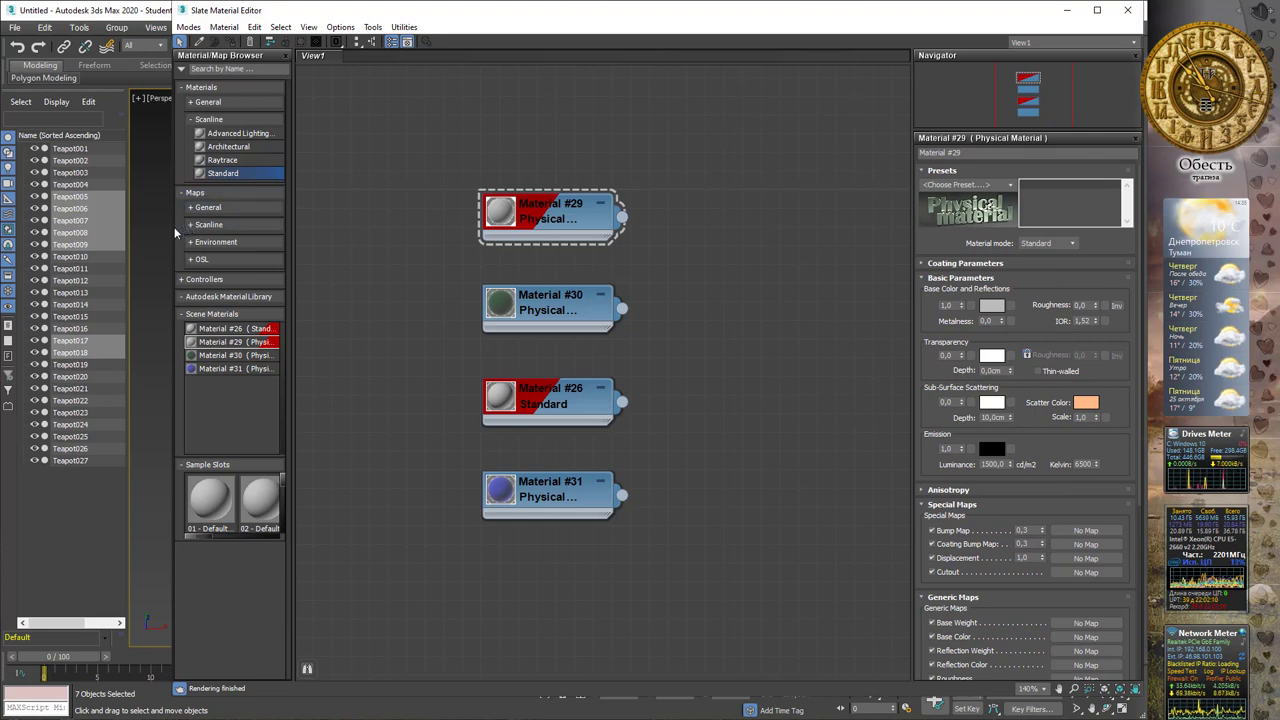
{"action": "left_click_drag", "start_coordinate": [175, 232], "coordinate": [2, 217]}
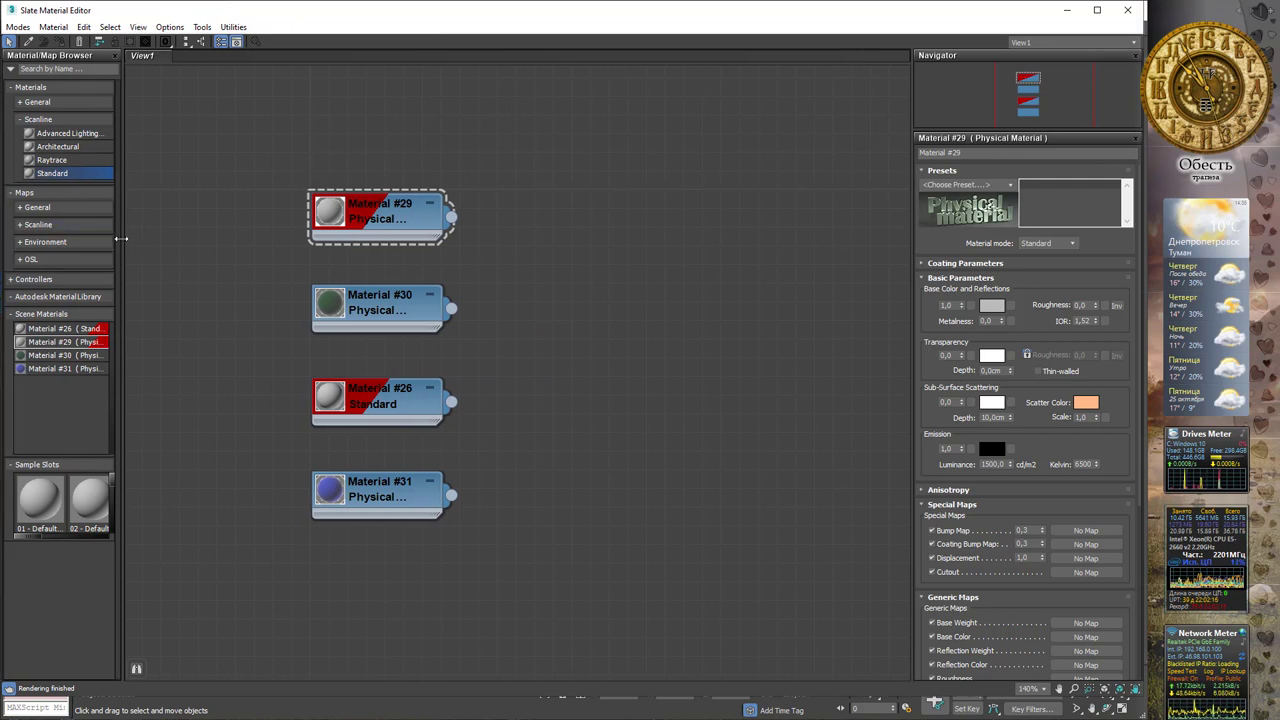
{"action": "left_click_drag", "start_coordinate": [121, 238], "coordinate": [296, 258]}
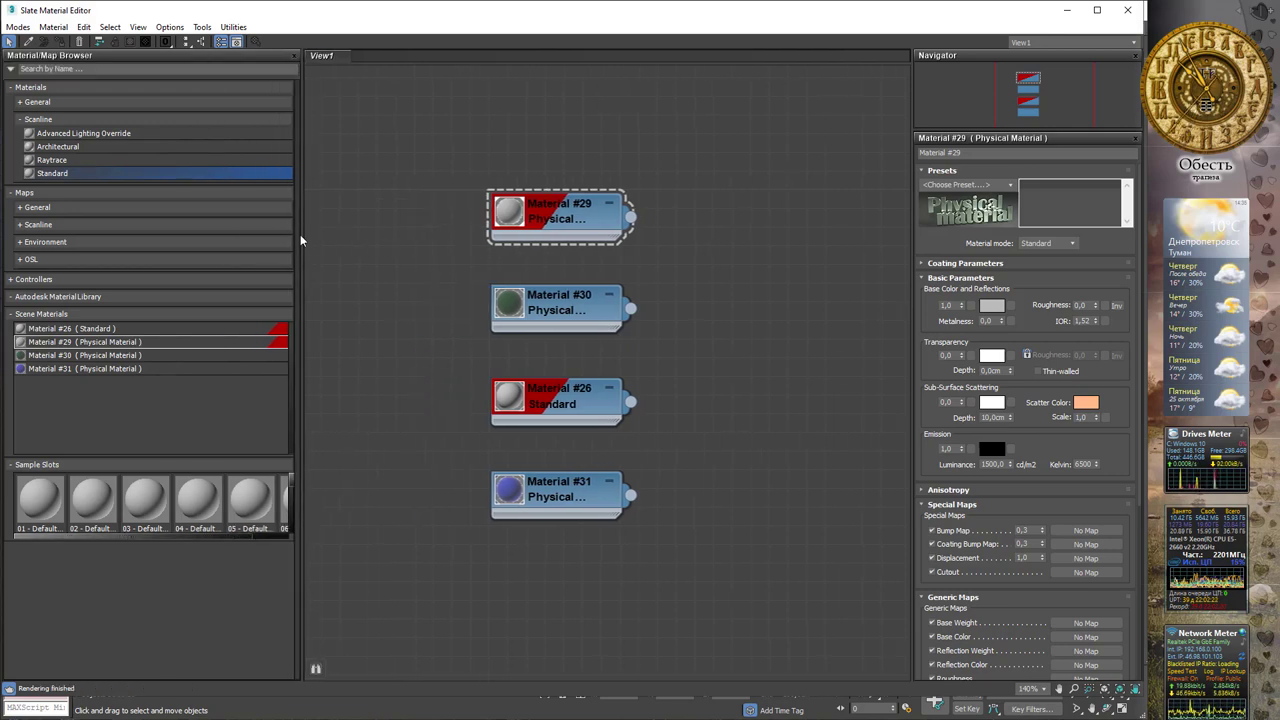
{"action": "left_click_drag", "start_coordinate": [302, 235], "coordinate": [174, 234]}
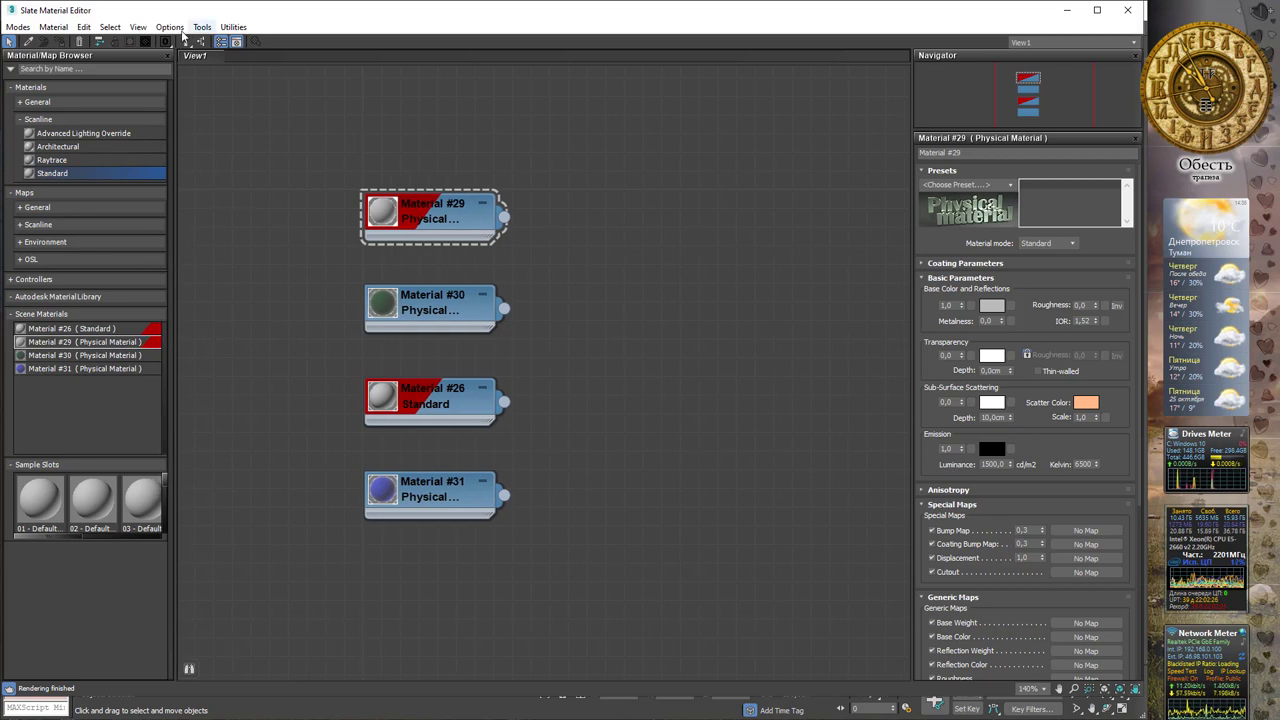
Hide the Material/Map Browser, Parameter Editor and Navigator panels from Tools
{"action": "left_click", "coordinate": [205, 28]}
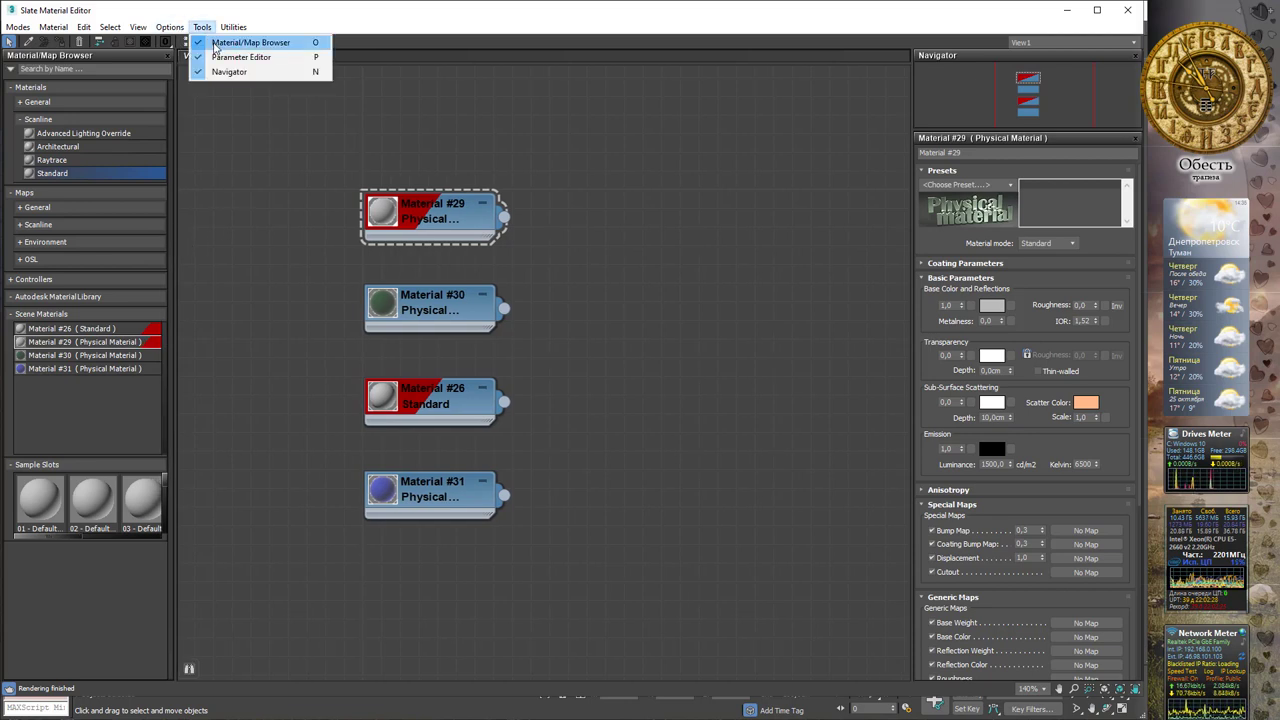
{"action": "left_click", "coordinate": [245, 42]}
{"action": "left_click", "coordinate": [205, 28]}
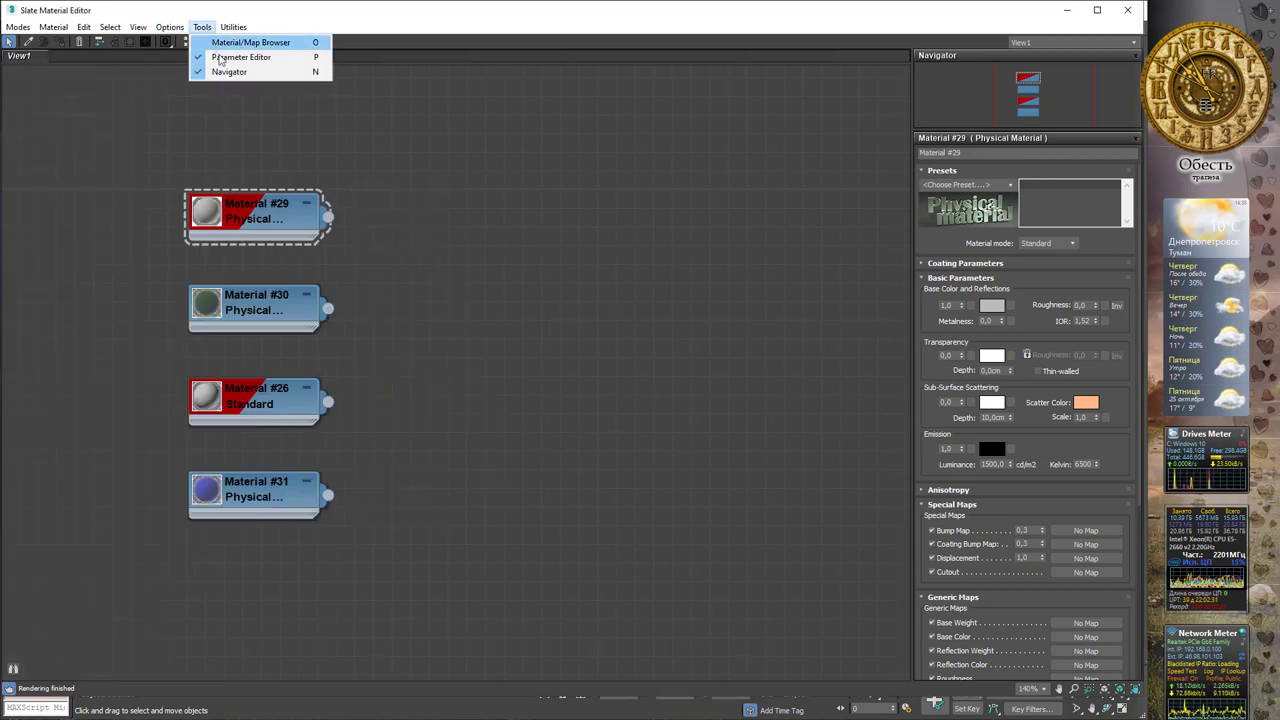
{"action": "left_click", "coordinate": [240, 57]}
{"action": "left_click", "coordinate": [203, 27]}
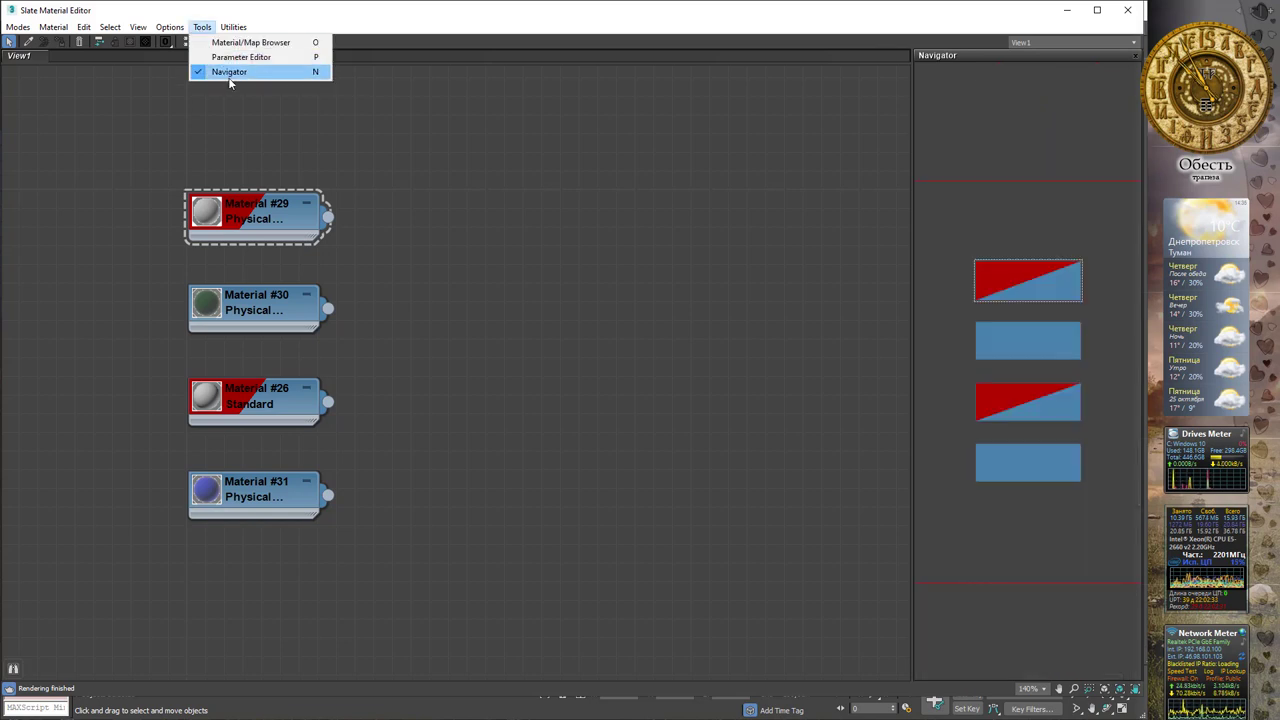
{"action": "left_click", "coordinate": [229, 73]}
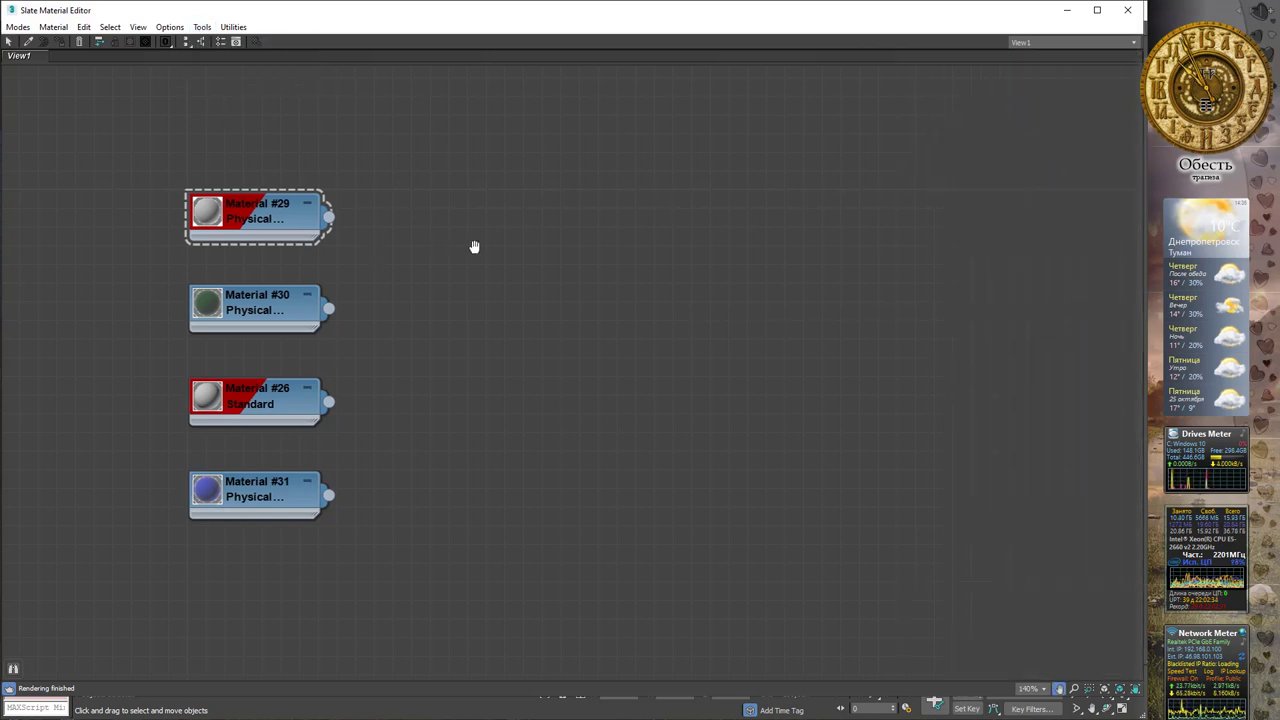
Pan View1 and toggle the editor window between maximized and restored
{"action": "mouse_move", "coordinate": [474, 246]}
{"action": "middle_mouse_down"}
{"action": "mouse_move", "coordinate": [663, 200]}
{"action": "mouse_move", "coordinate": [631, 380]}
{"action": "mouse_move", "coordinate": [688, 217]}
{"action": "mouse_move", "coordinate": [637, 218]}
{"action": "middle_mouse_up"}
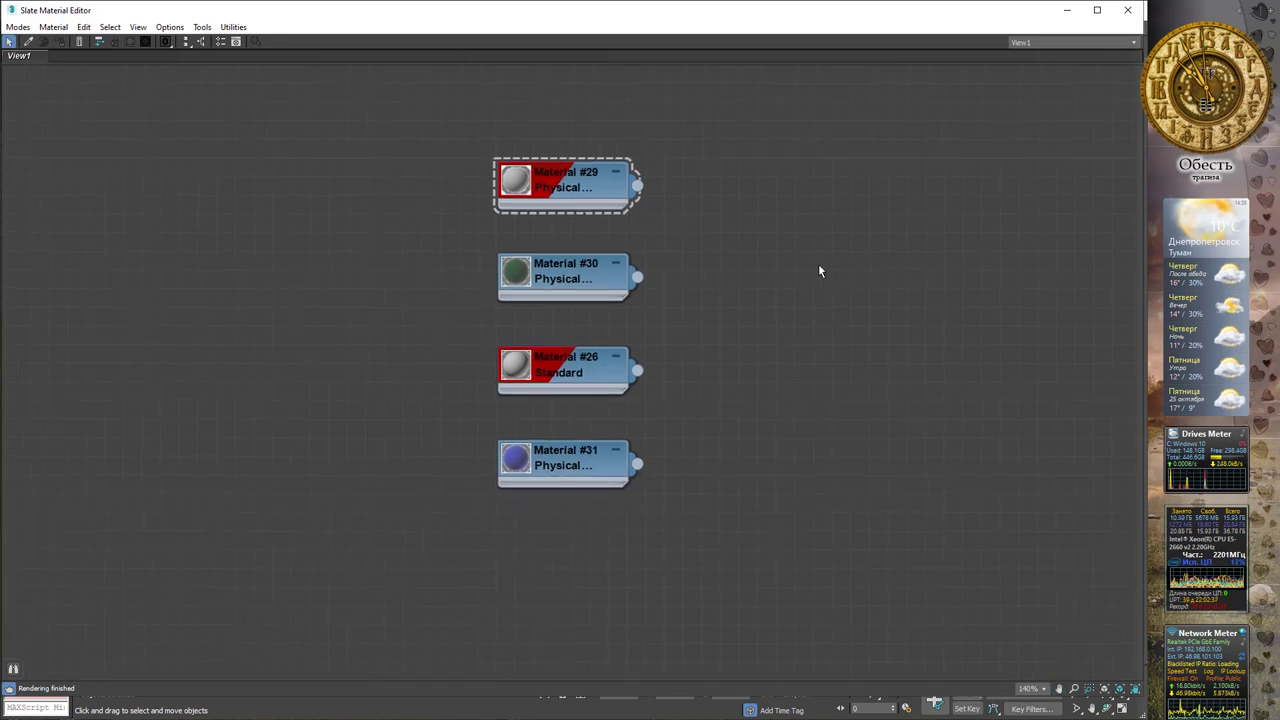
{"action": "left_click", "coordinate": [1097, 9]}
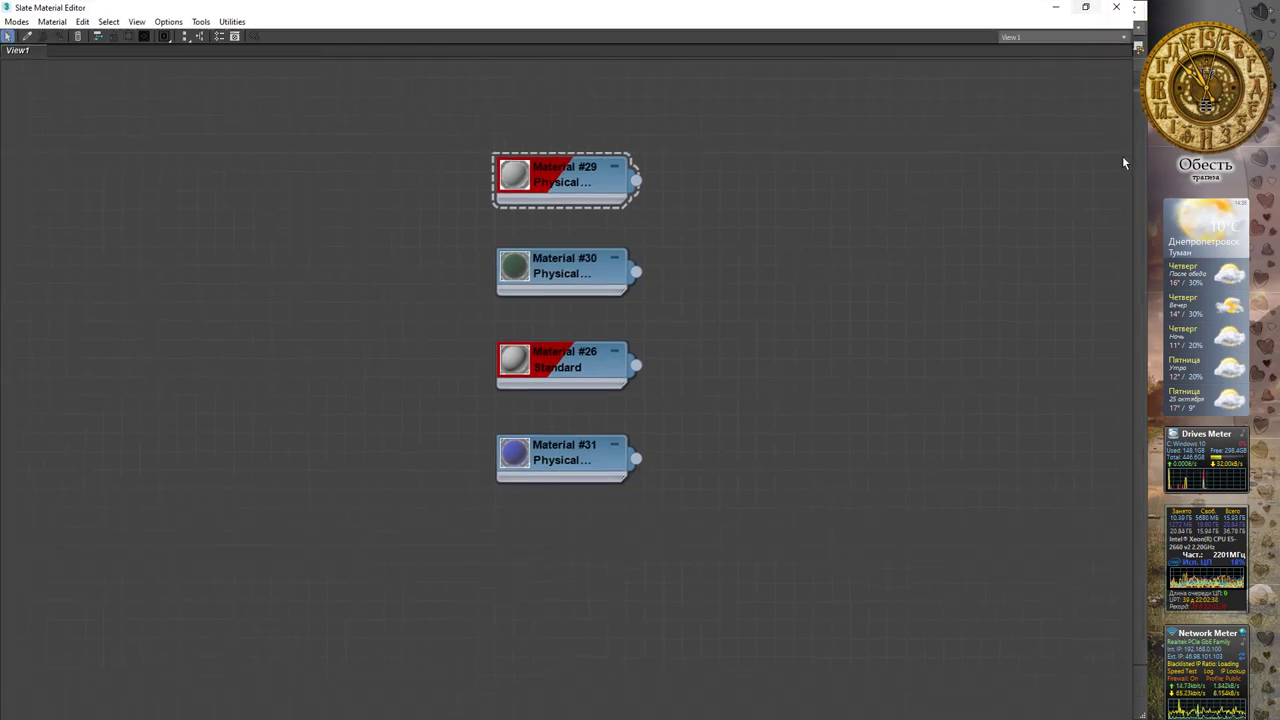
{"action": "left_click", "coordinate": [1085, 7]}
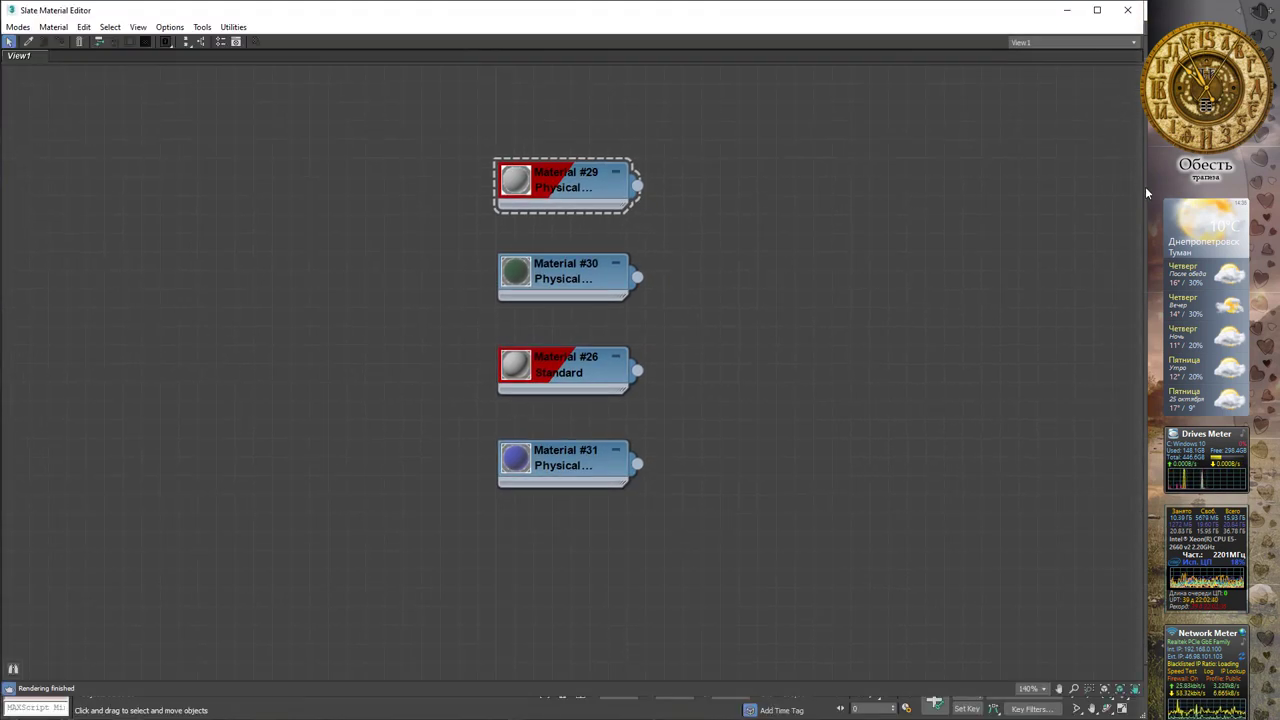
{"action": "double_click", "coordinate": [966, 14]}
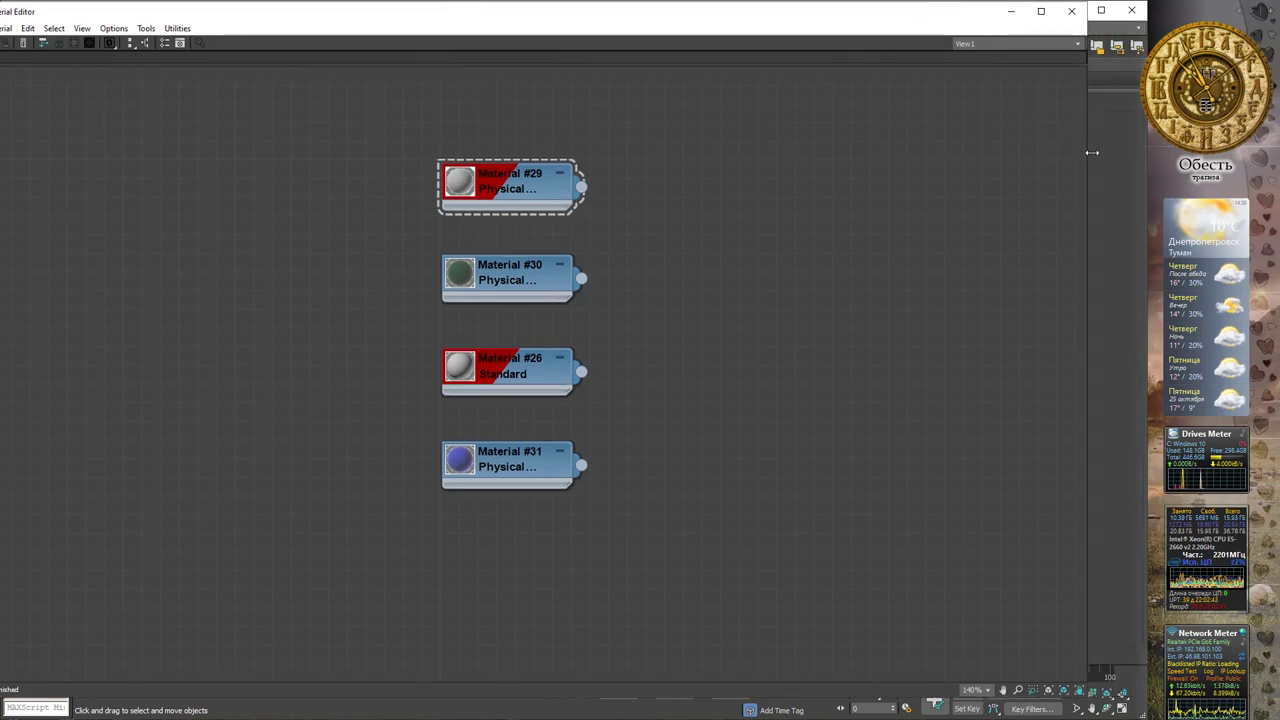
Resize and reposition the editor window to cover nearly the whole screen
{"action": "left_click_drag", "start_coordinate": [1087, 152], "coordinate": [506, 106]}
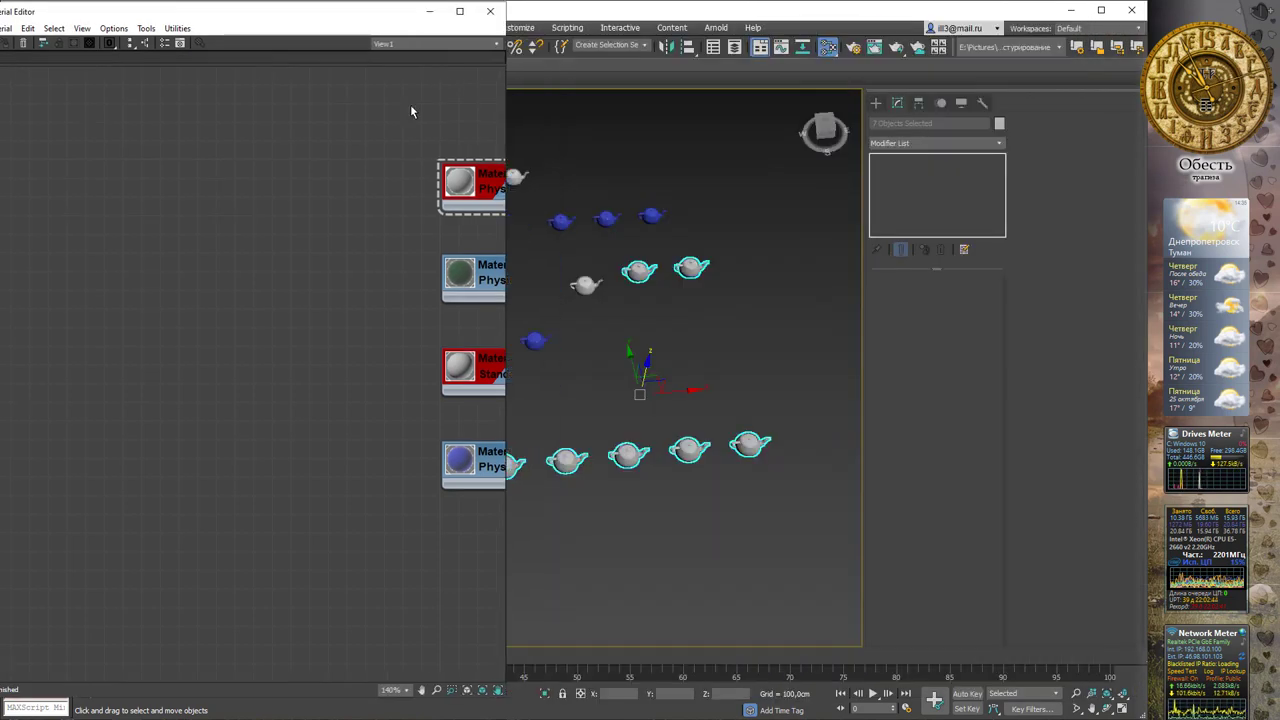
{"action": "left_click_drag", "start_coordinate": [340, 12], "coordinate": [608, 22]}
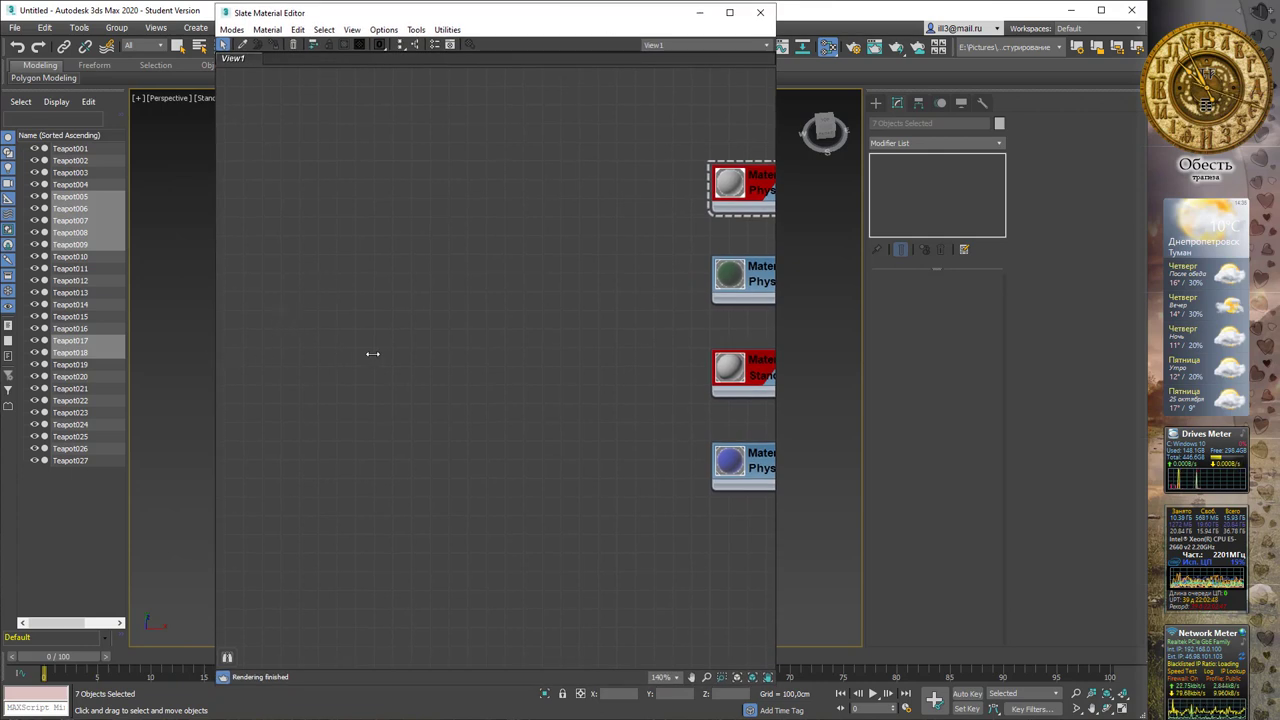
{"action": "mouse_move", "coordinate": [372, 353]}
{"action": "left_mouse_down"}
{"action": "mouse_move", "coordinate": [729, 351]}
{"action": "mouse_move", "coordinate": [4, 293]}
{"action": "left_mouse_up"}
{"action": "left_click_drag", "start_coordinate": [312, 25], "coordinate": [310, 22]}
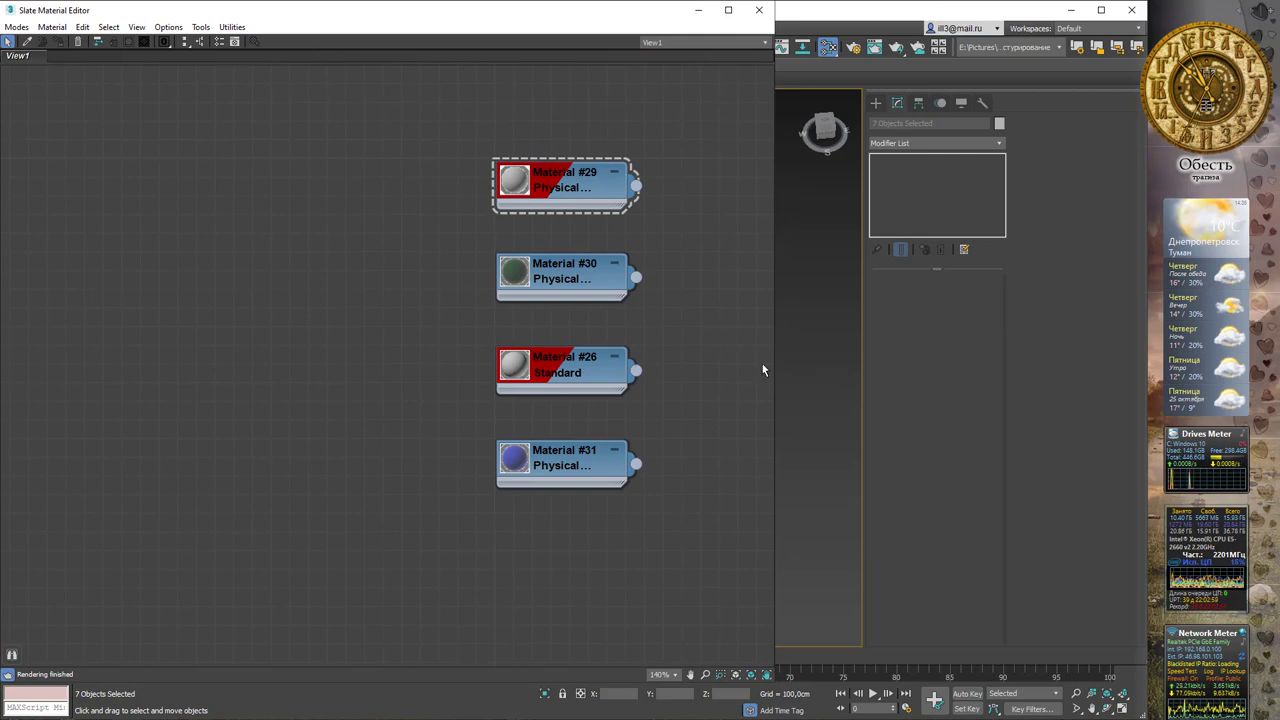
{"action": "left_click_drag", "start_coordinate": [772, 364], "coordinate": [1131, 335]}
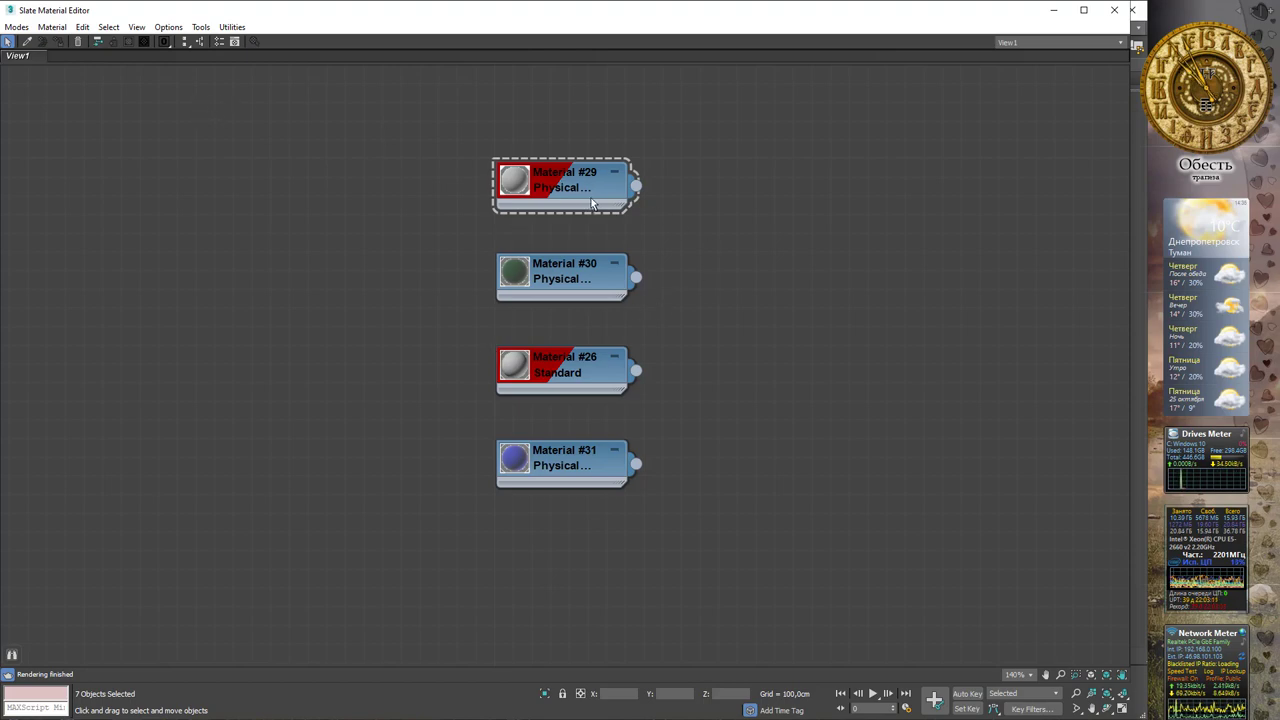
Re-enable the Parameter Editor and Navigator and enlarge the parameter panel
{"action": "left_click", "coordinate": [203, 29]}
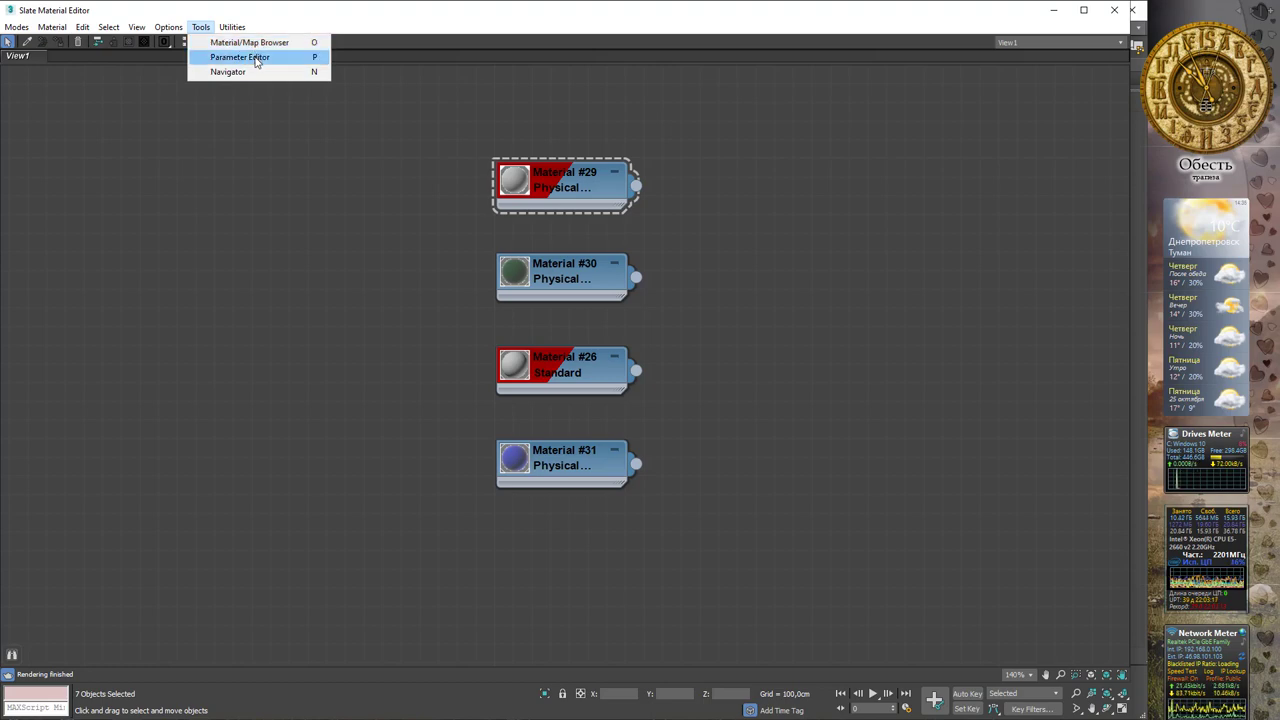
{"action": "left_click", "coordinate": [256, 58]}
{"action": "left_click", "coordinate": [201, 27]}
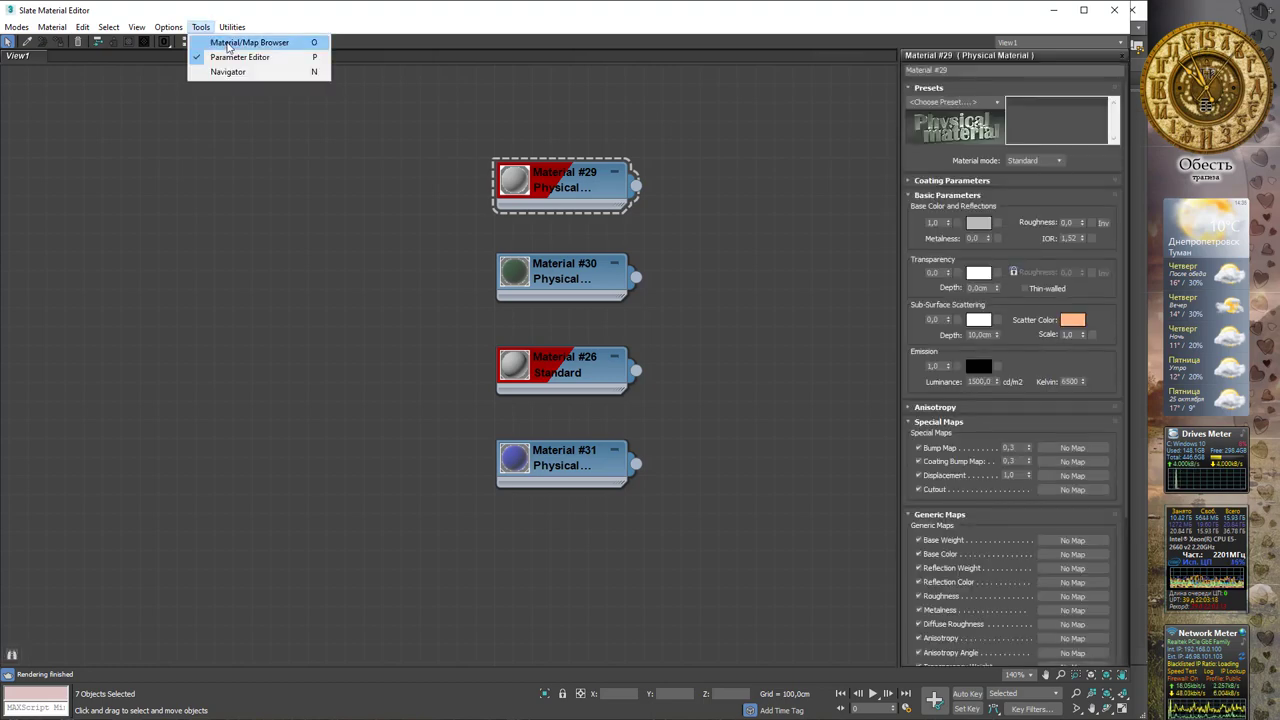
{"action": "left_click", "coordinate": [249, 72]}
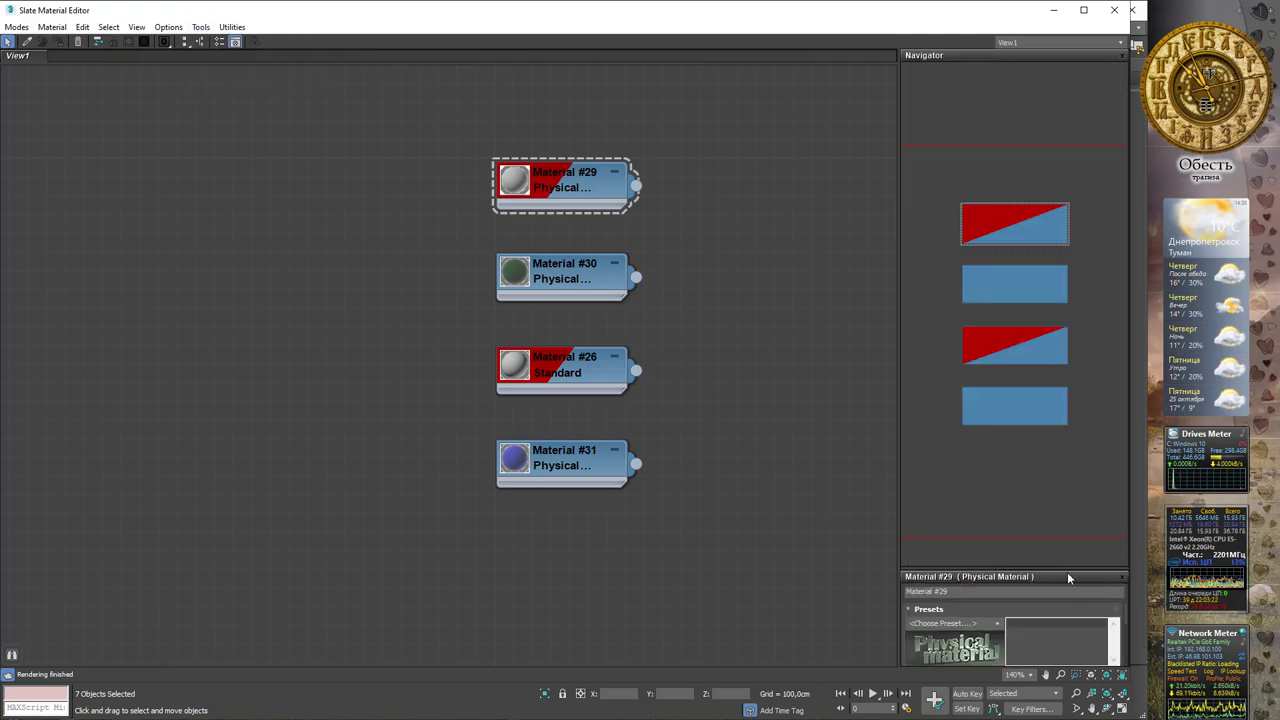
{"action": "left_click_drag", "start_coordinate": [1067, 568], "coordinate": [1060, 190]}
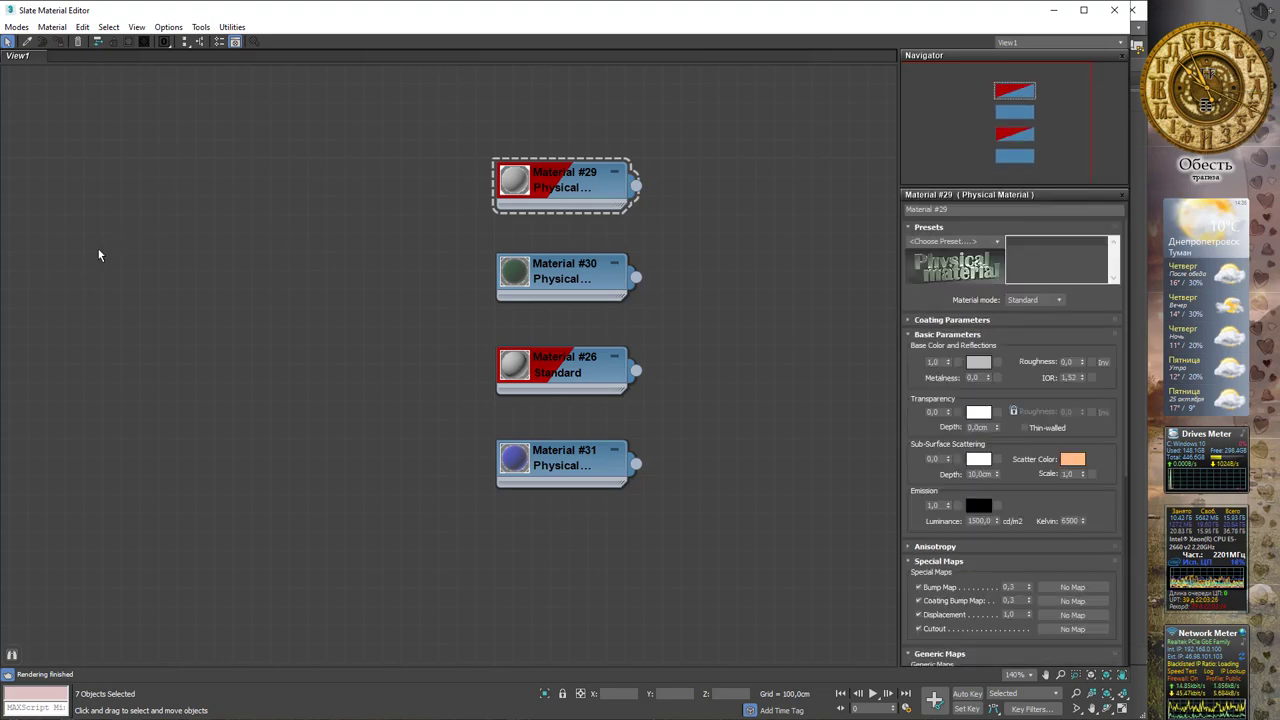
Bring up the Materials > General node list from empty View1
{"action": "left_click_drag", "start_coordinate": [250, 134], "coordinate": [300, 252]}
{"action": "right_click", "coordinate": [250, 120]}
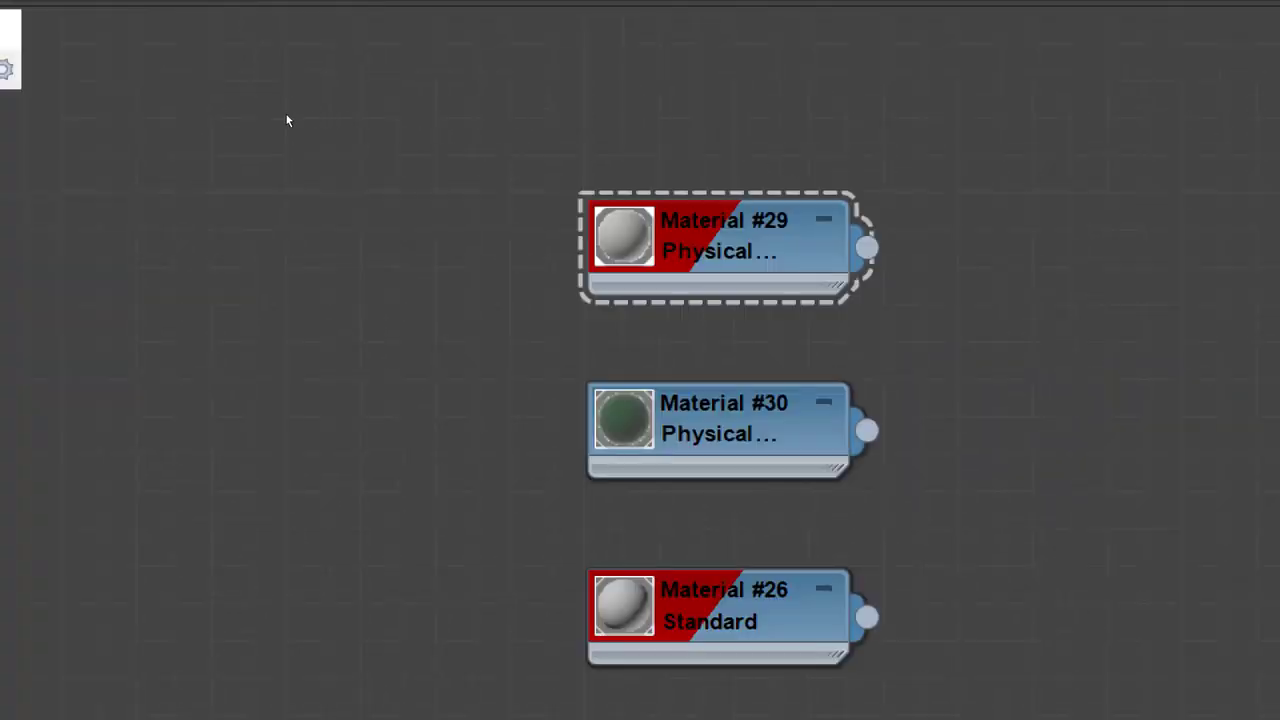
{"action": "right_click", "coordinate": [286, 120]}
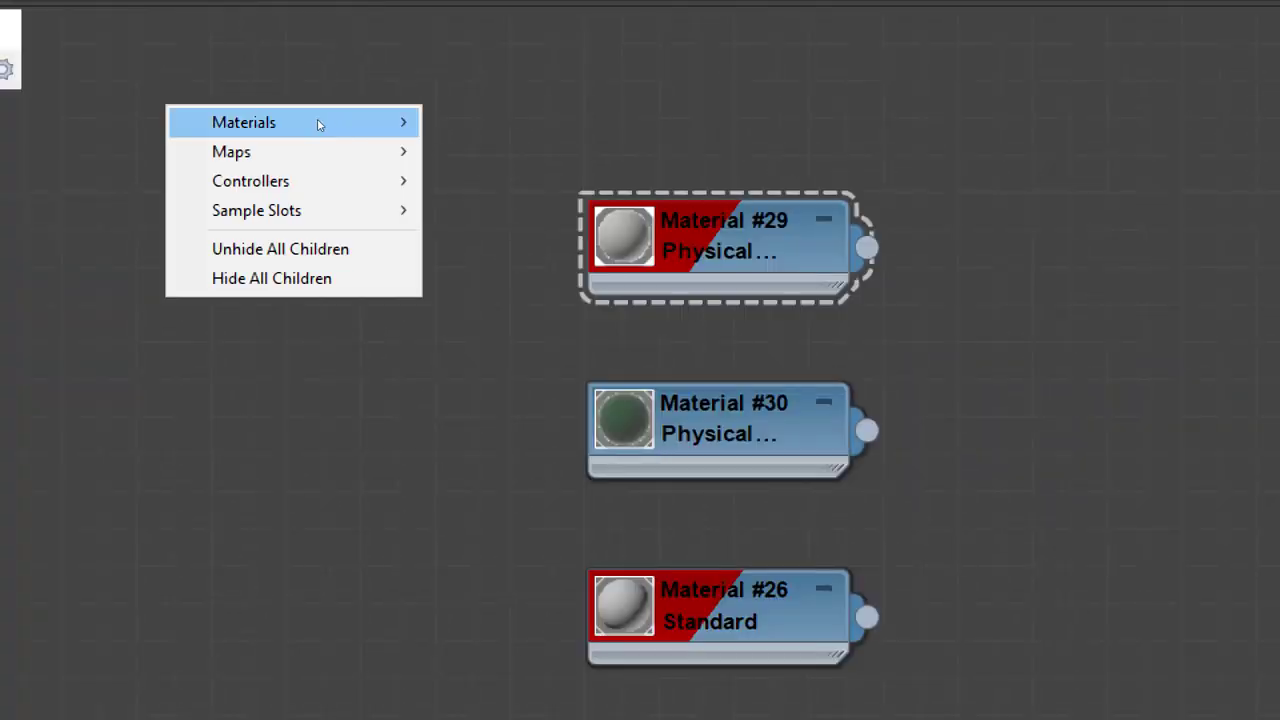
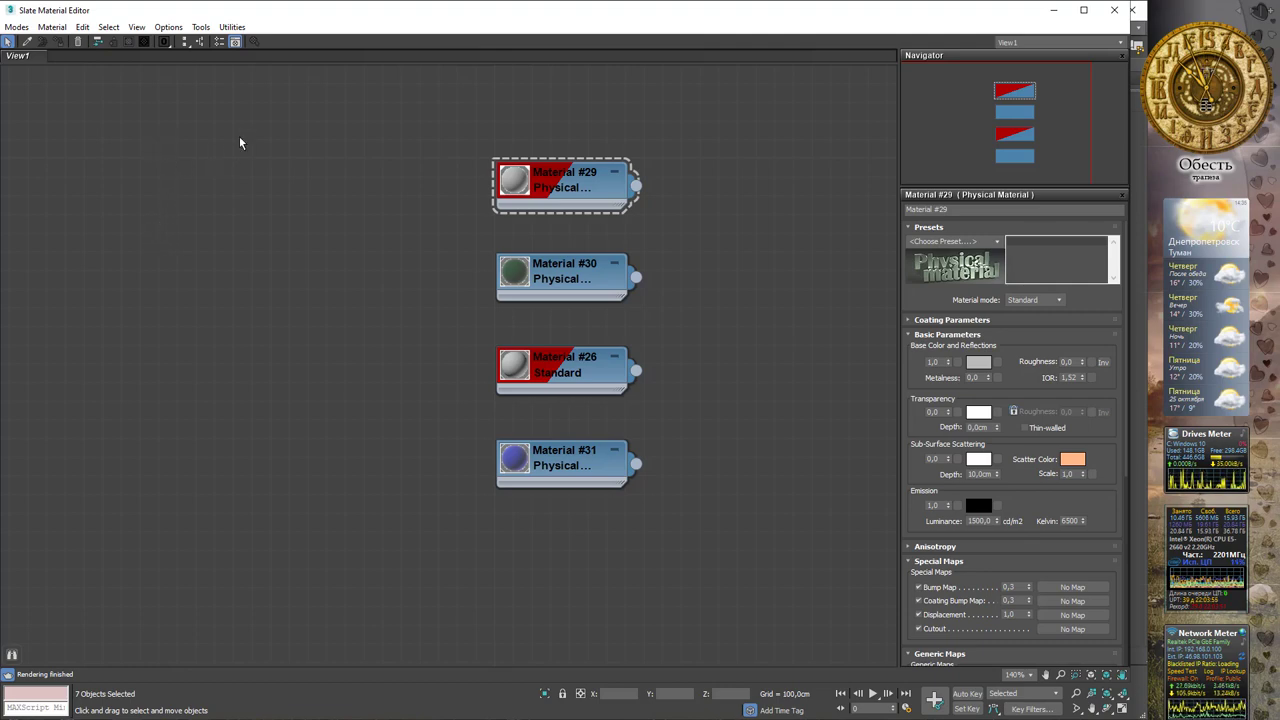
Add a Standard material node, Material #65, and hide its unused nodeslots
{"action": "right_click", "coordinate": [262, 117]}
{"action": "mouse_move", "coordinate": [301, 125]}
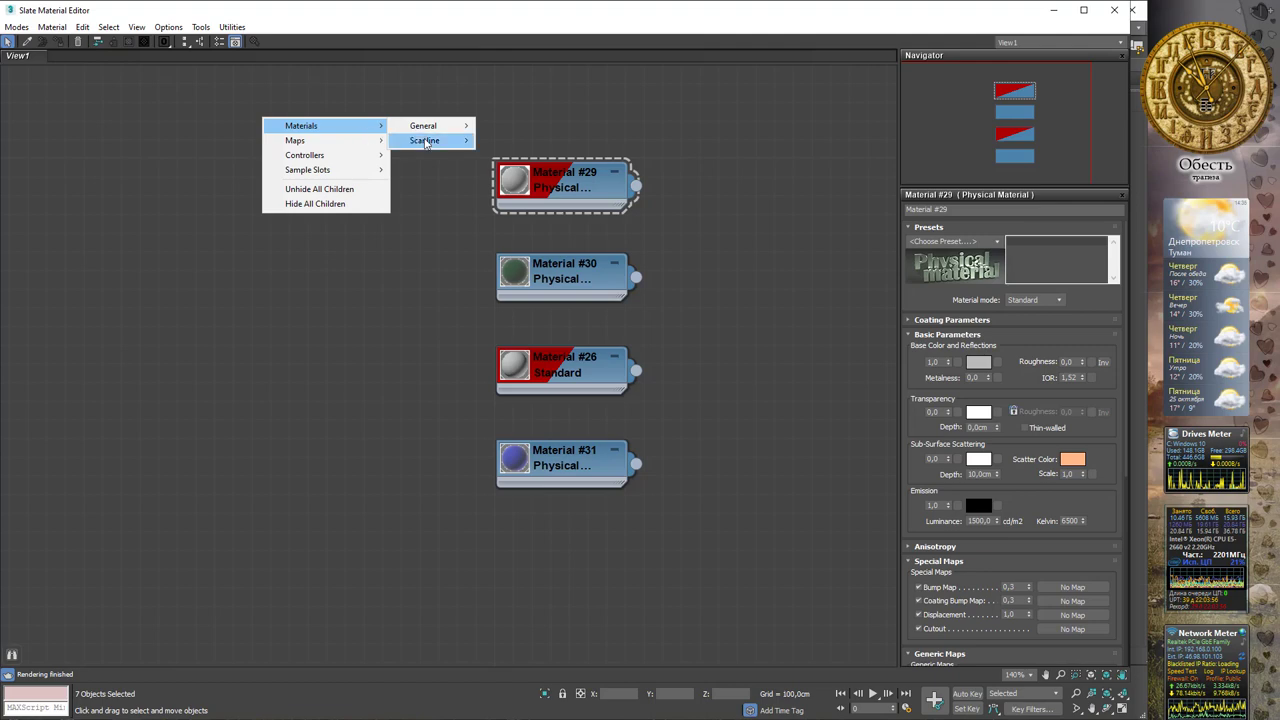
{"action": "mouse_move", "coordinate": [424, 140]}
{"action": "left_click", "coordinate": [504, 179]}
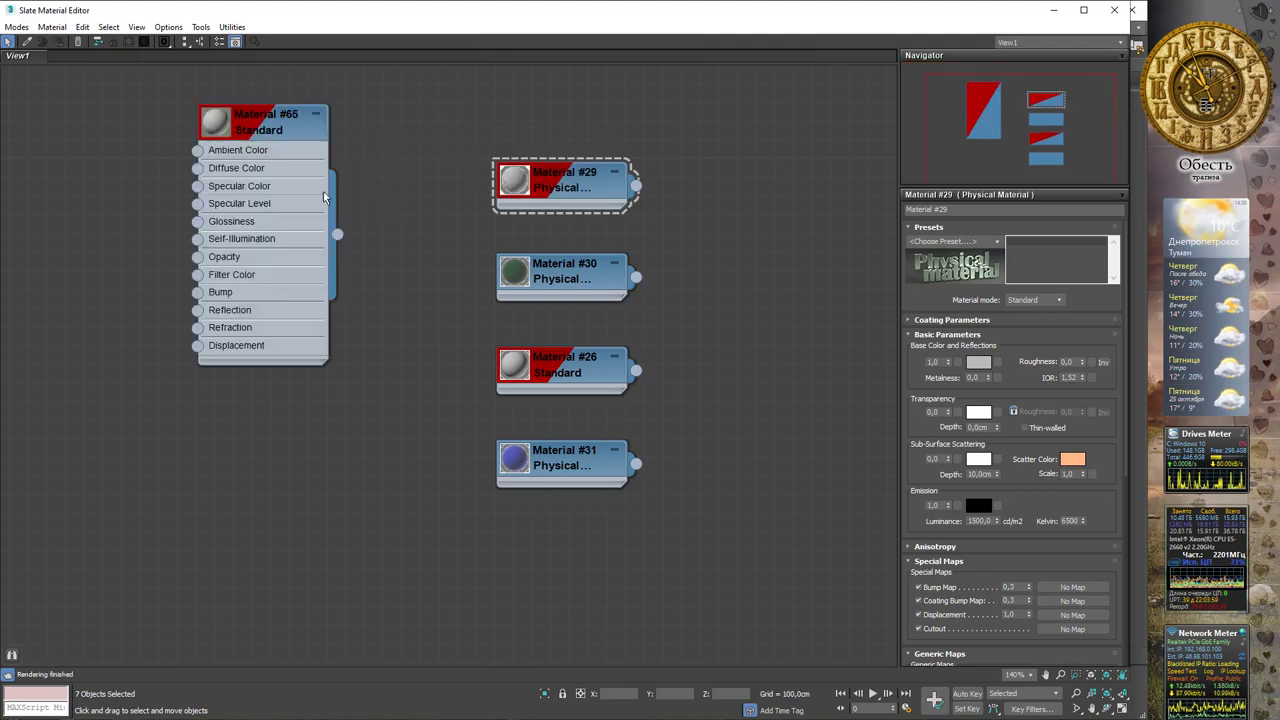
{"action": "right_click", "coordinate": [278, 133]}
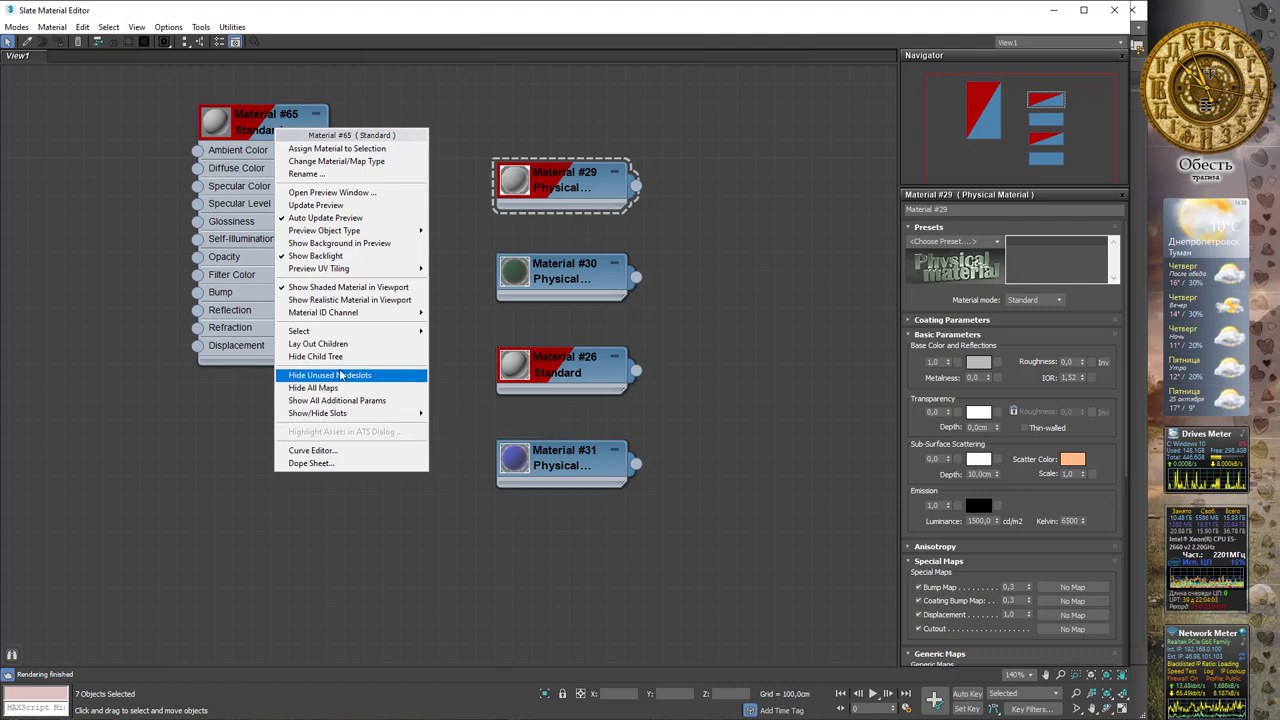
{"action": "left_click", "coordinate": [338, 376]}
Show and then hide the Material/Map Browser panel
{"action": "right_click", "coordinate": [252, 240]}
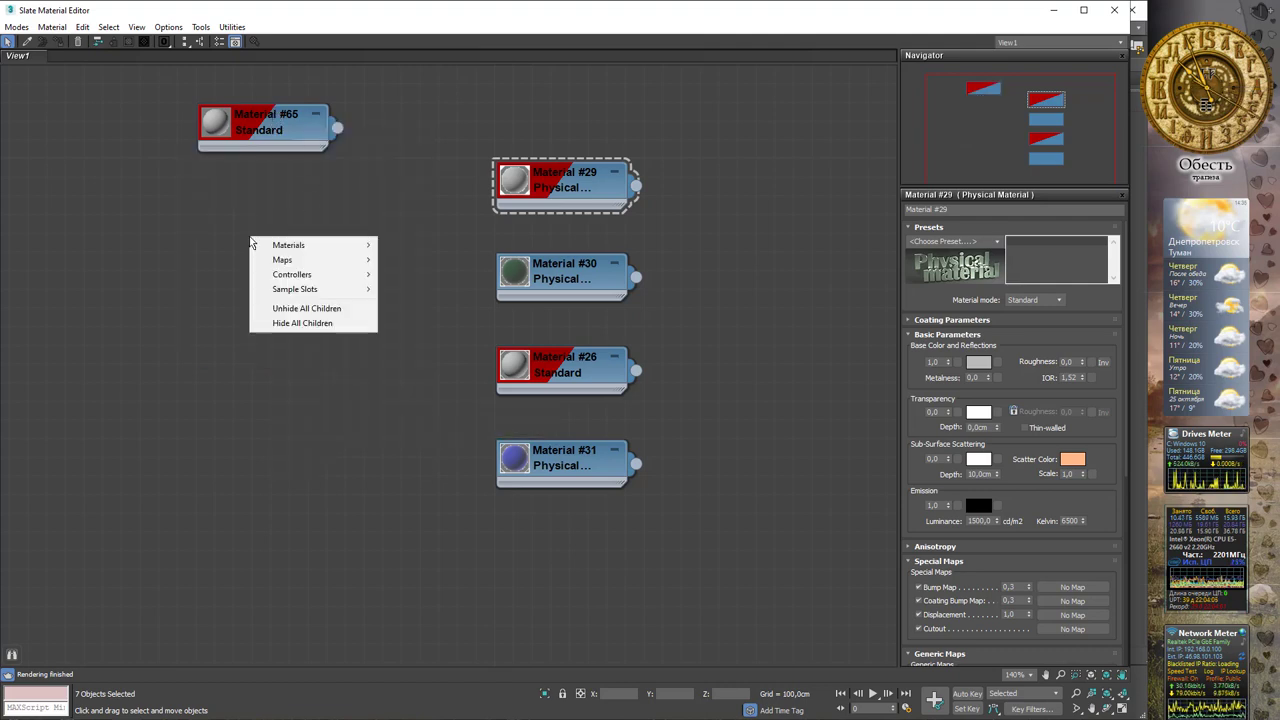
{"action": "mouse_move", "coordinate": [289, 245]}
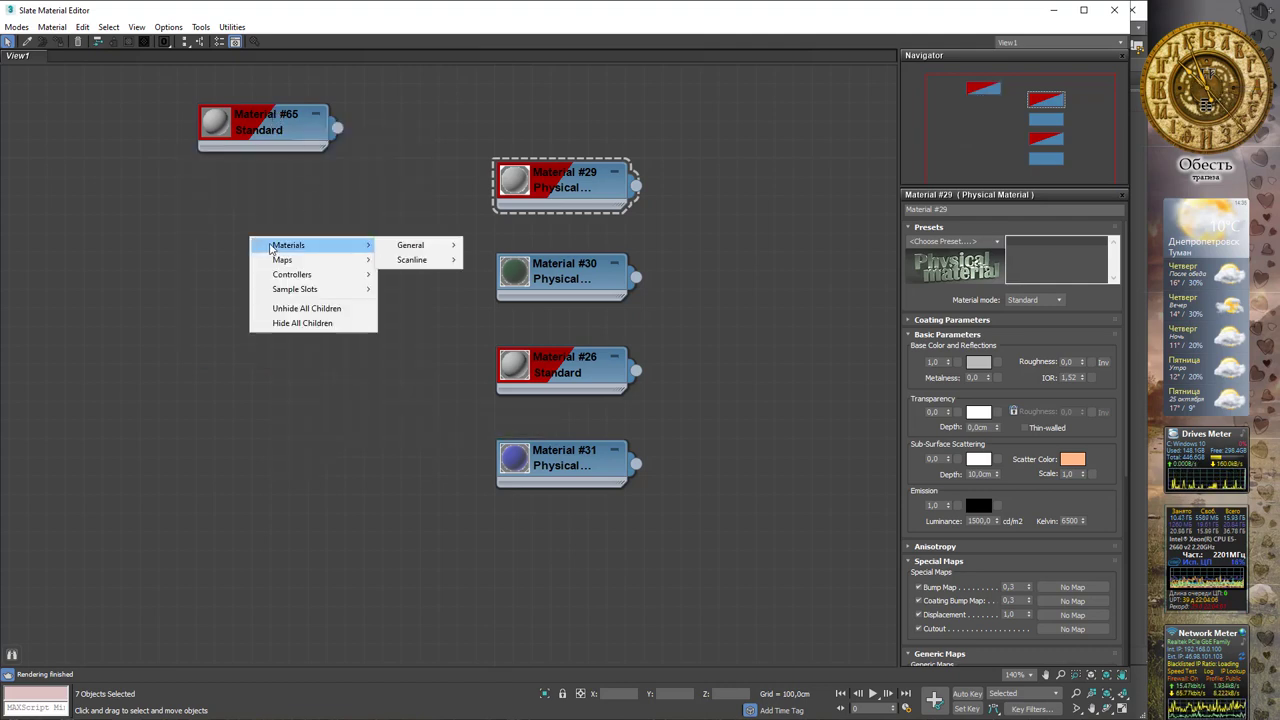
{"action": "left_click", "coordinate": [291, 210]}
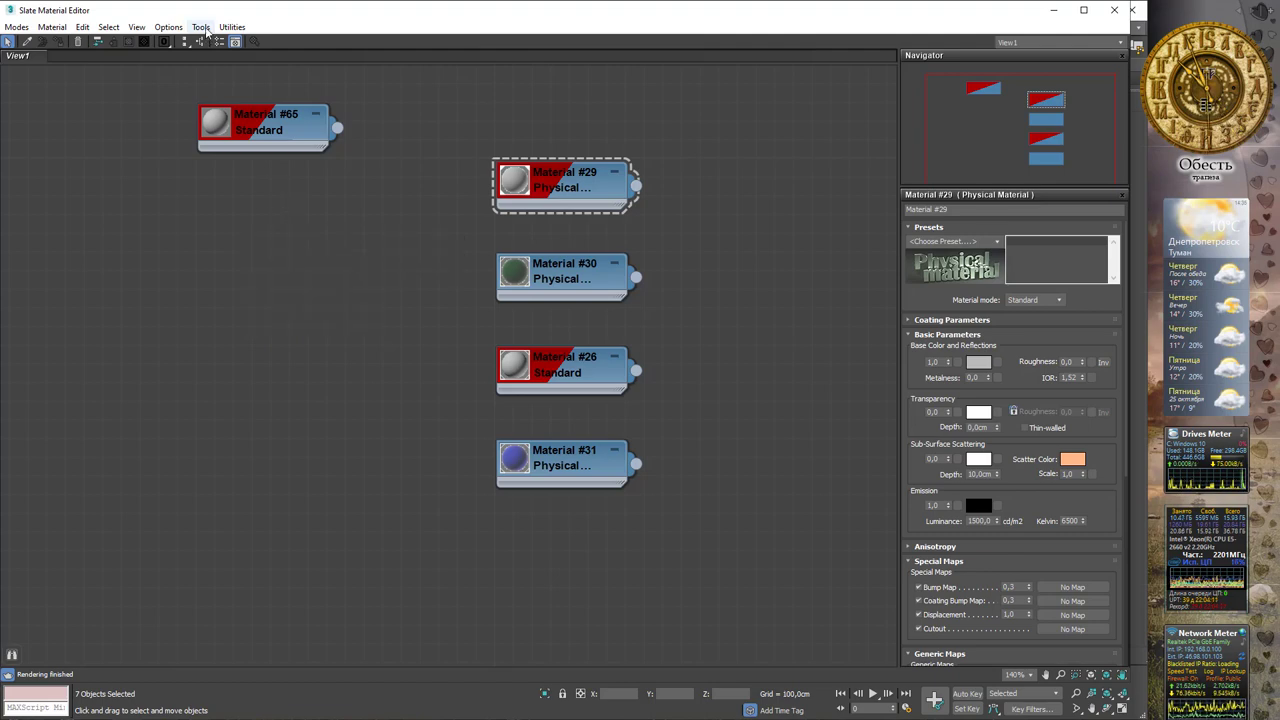
{"action": "left_click", "coordinate": [205, 28]}
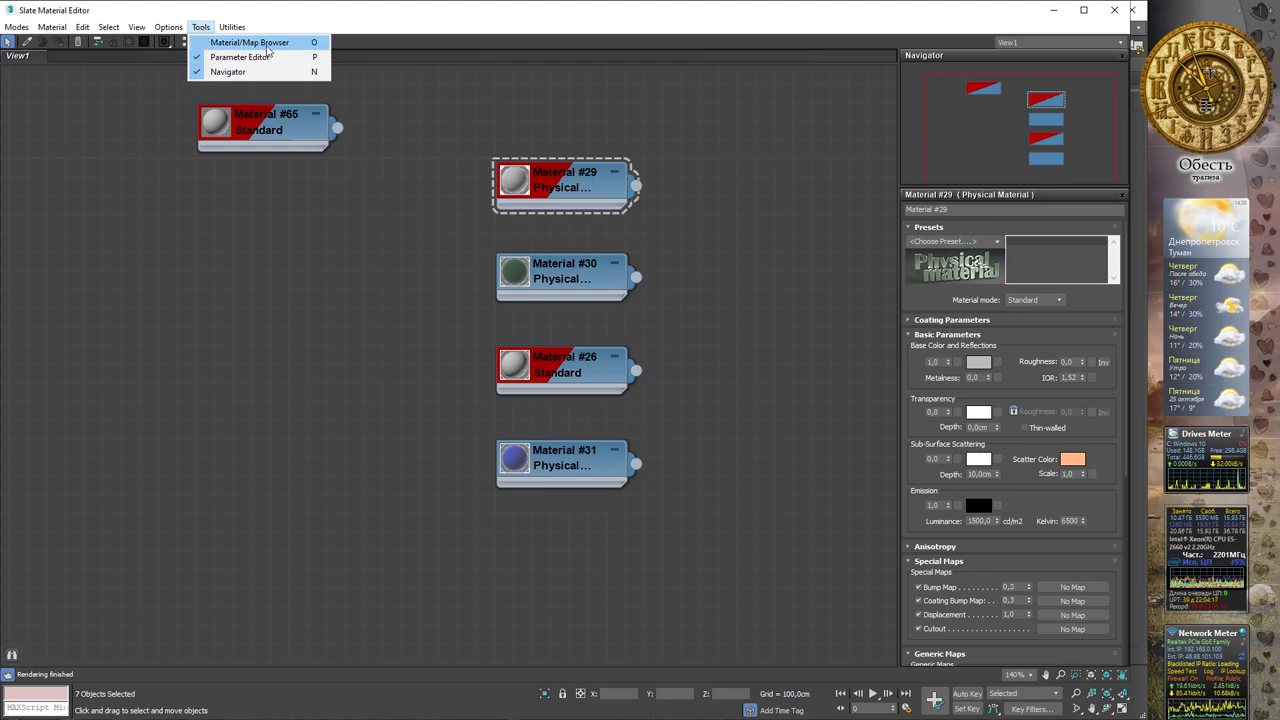
{"action": "left_click", "coordinate": [255, 43]}
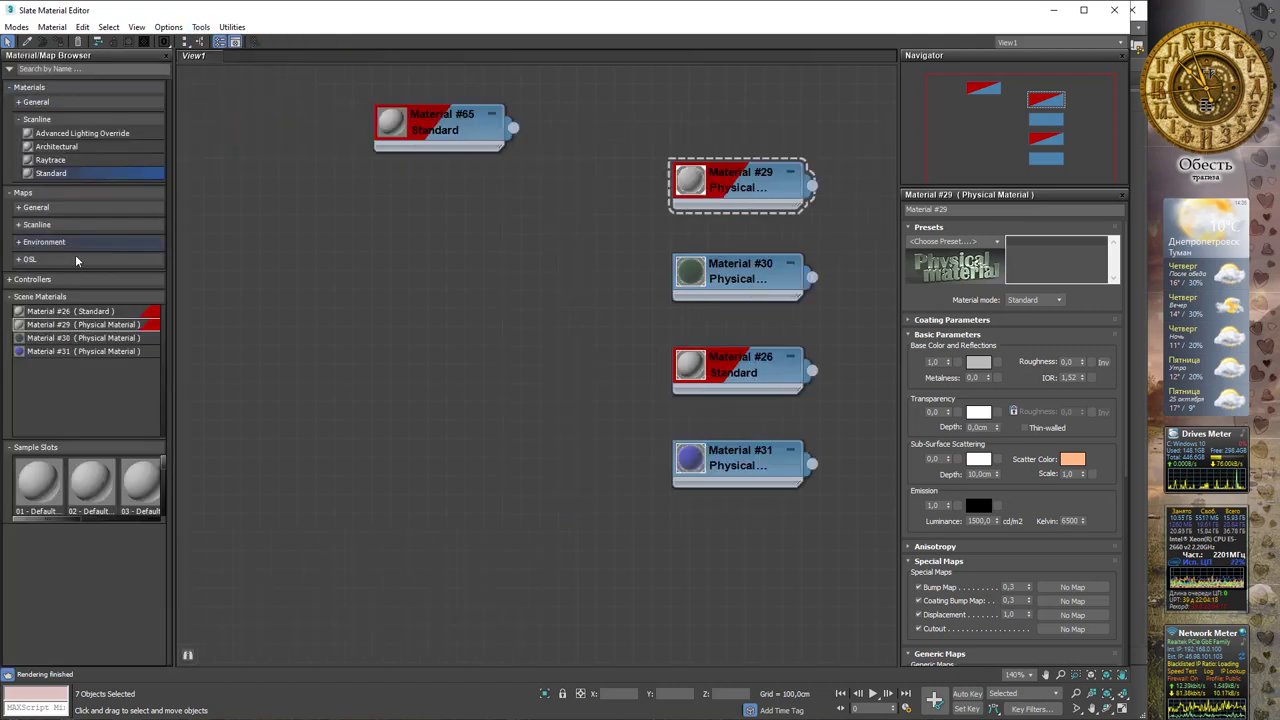
{"action": "left_click", "coordinate": [205, 28]}
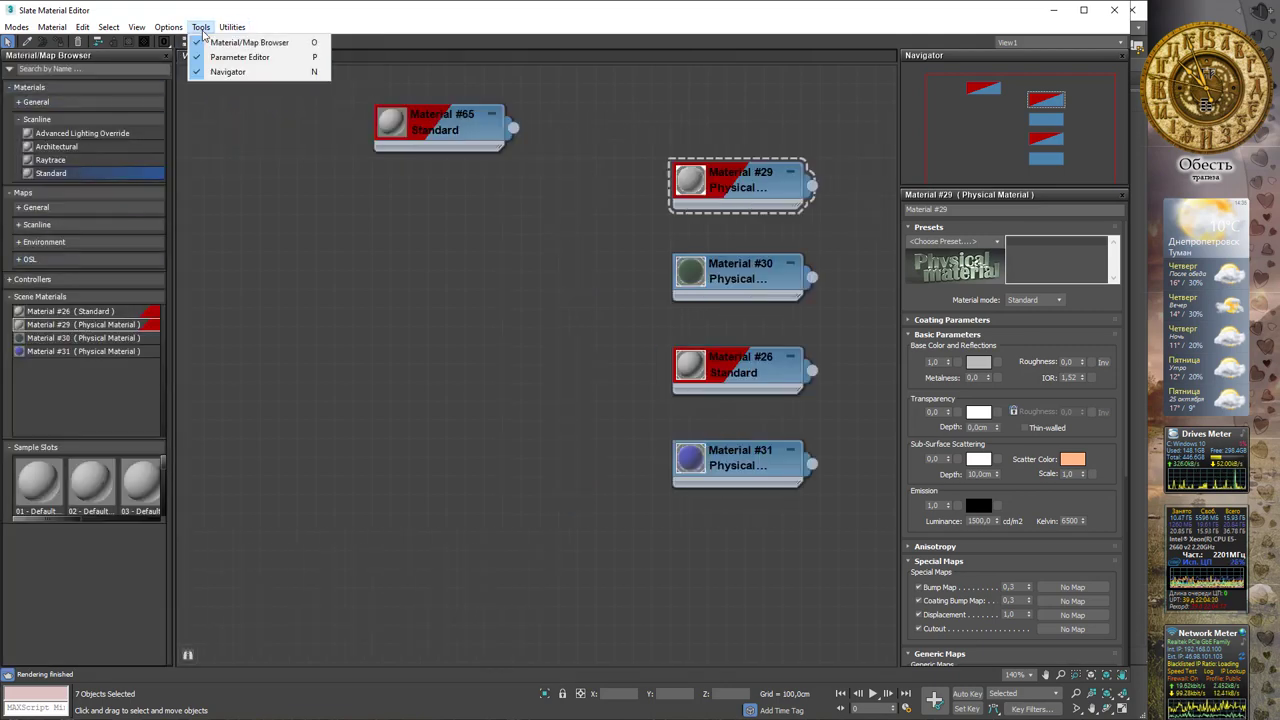
{"action": "left_click", "coordinate": [252, 43]}
{"action": "left_click", "coordinate": [231, 28]}
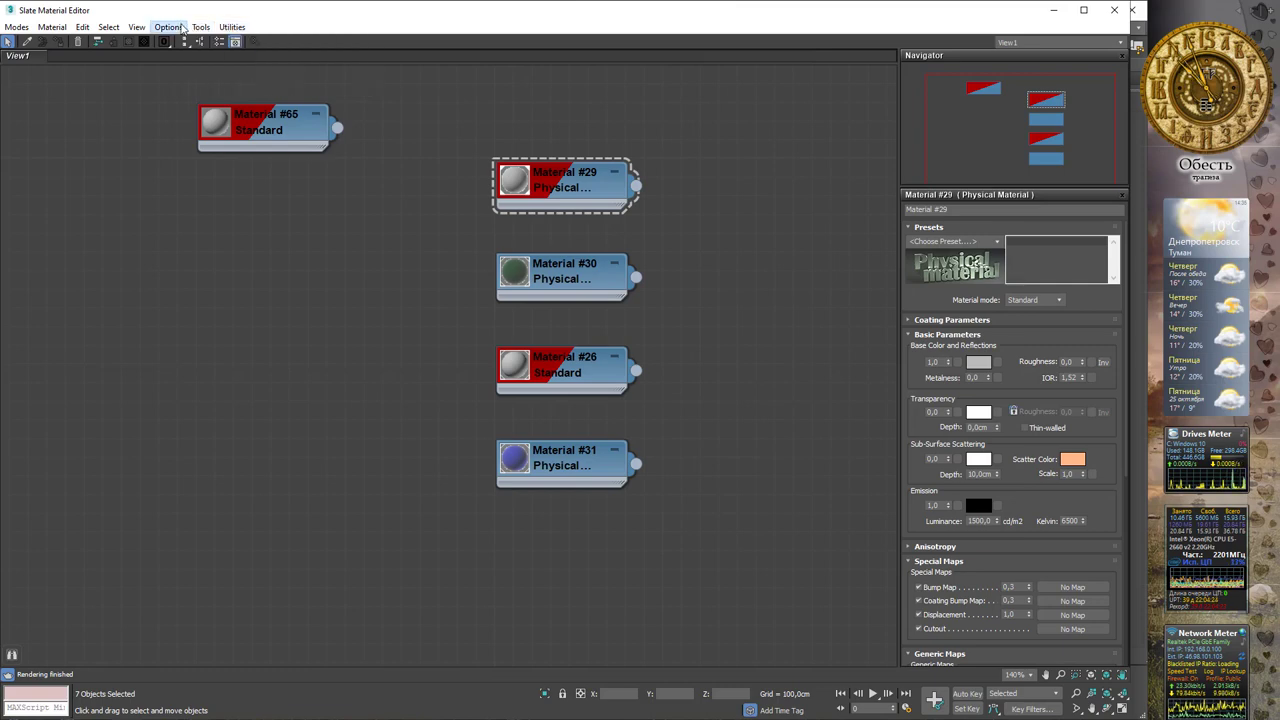
Add a Checker map node wired into Material #30's Base Color Map
{"action": "left_click", "coordinate": [170, 28]}
{"action": "left_click", "coordinate": [334, 297]}
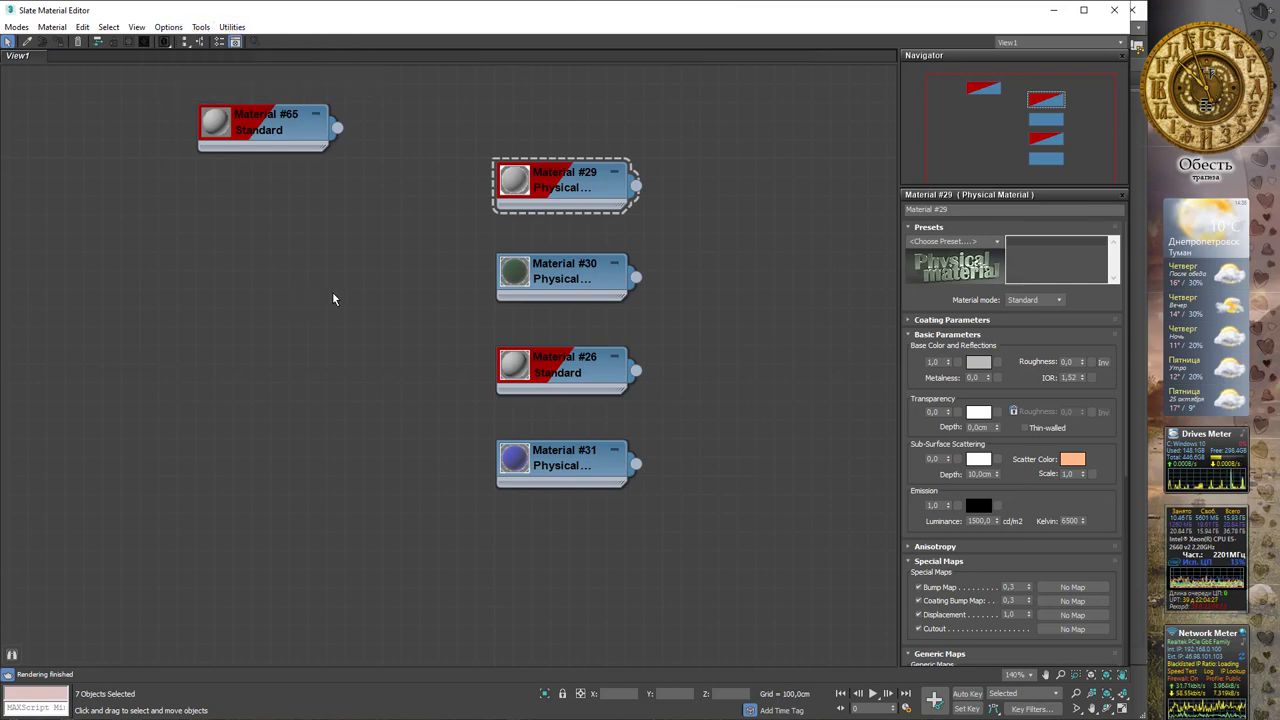
{"action": "mouse_move", "coordinate": [423, 249]}
{"action": "middle_mouse_down"}
{"action": "mouse_move", "coordinate": [488, 271]}
{"action": "mouse_move", "coordinate": [410, 279]}
{"action": "middle_mouse_up"}
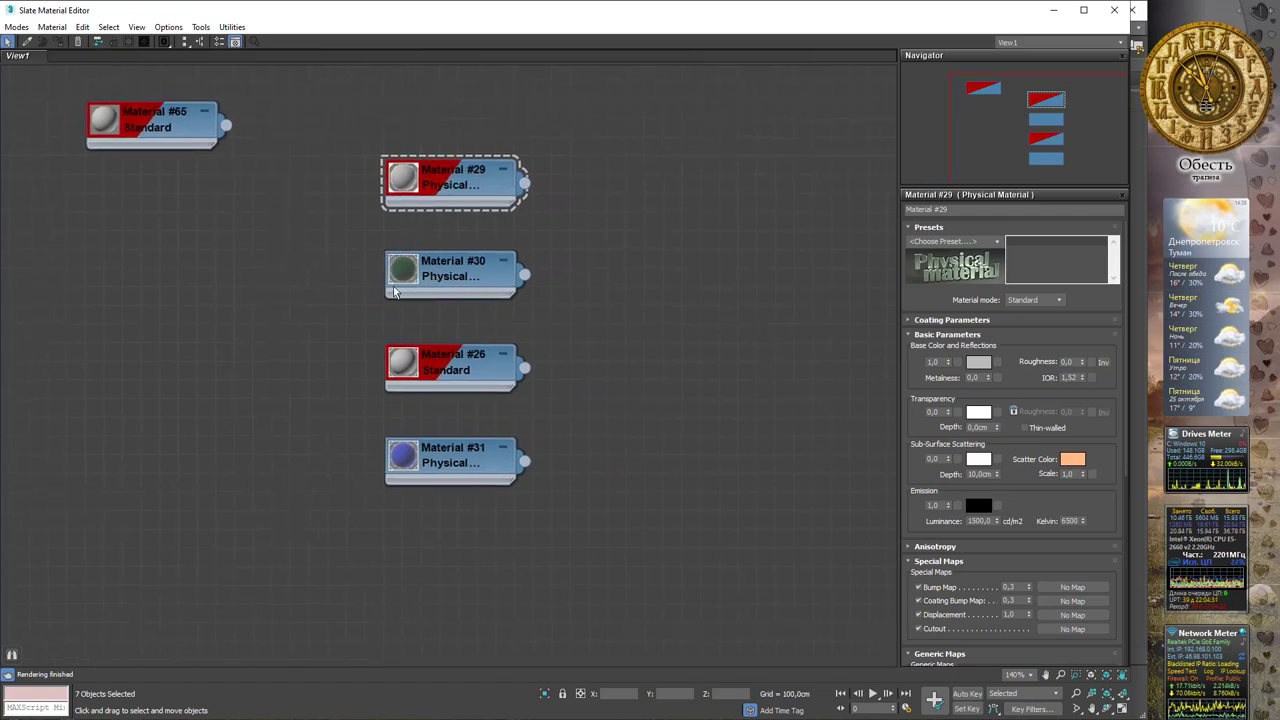
{"action": "middle_click_drag", "start_coordinate": [201, 273], "coordinate": [249, 277]}
{"action": "right_click", "coordinate": [249, 276]}
{"action": "mouse_move", "coordinate": [310, 297]}
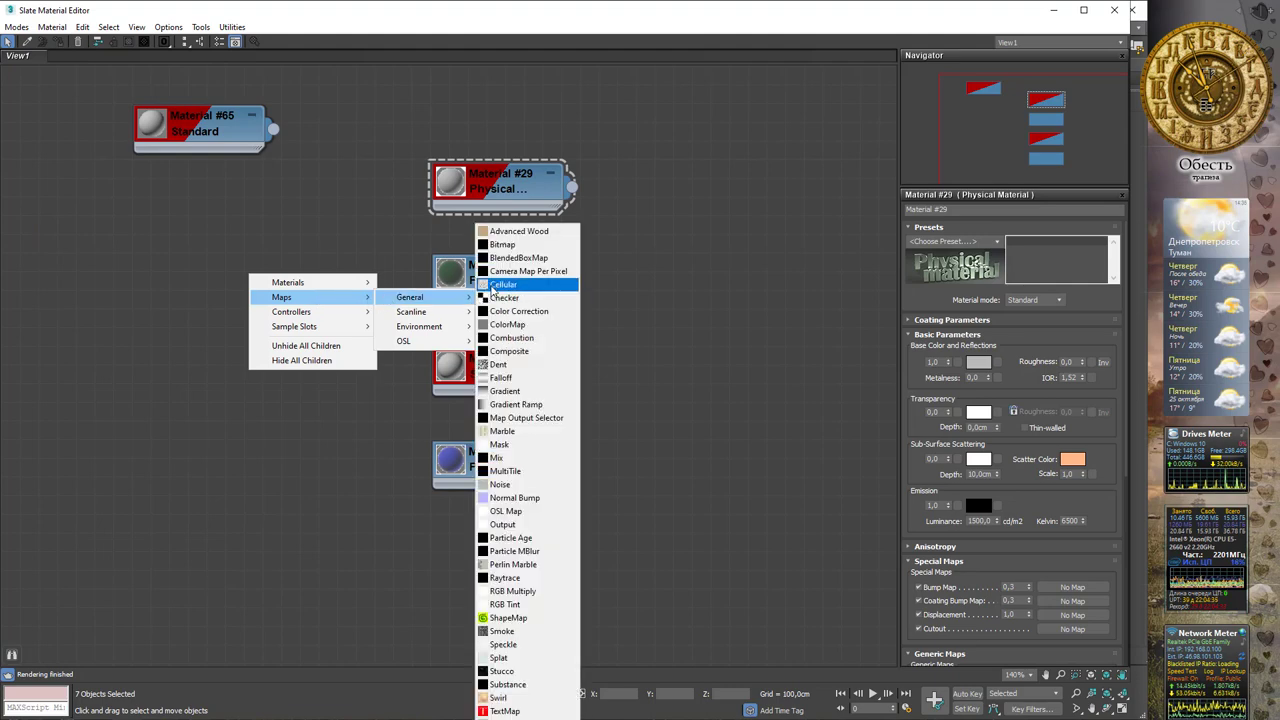
{"action": "left_click", "coordinate": [520, 304]}
{"action": "left_click_drag", "start_coordinate": [329, 297], "coordinate": [432, 319]}
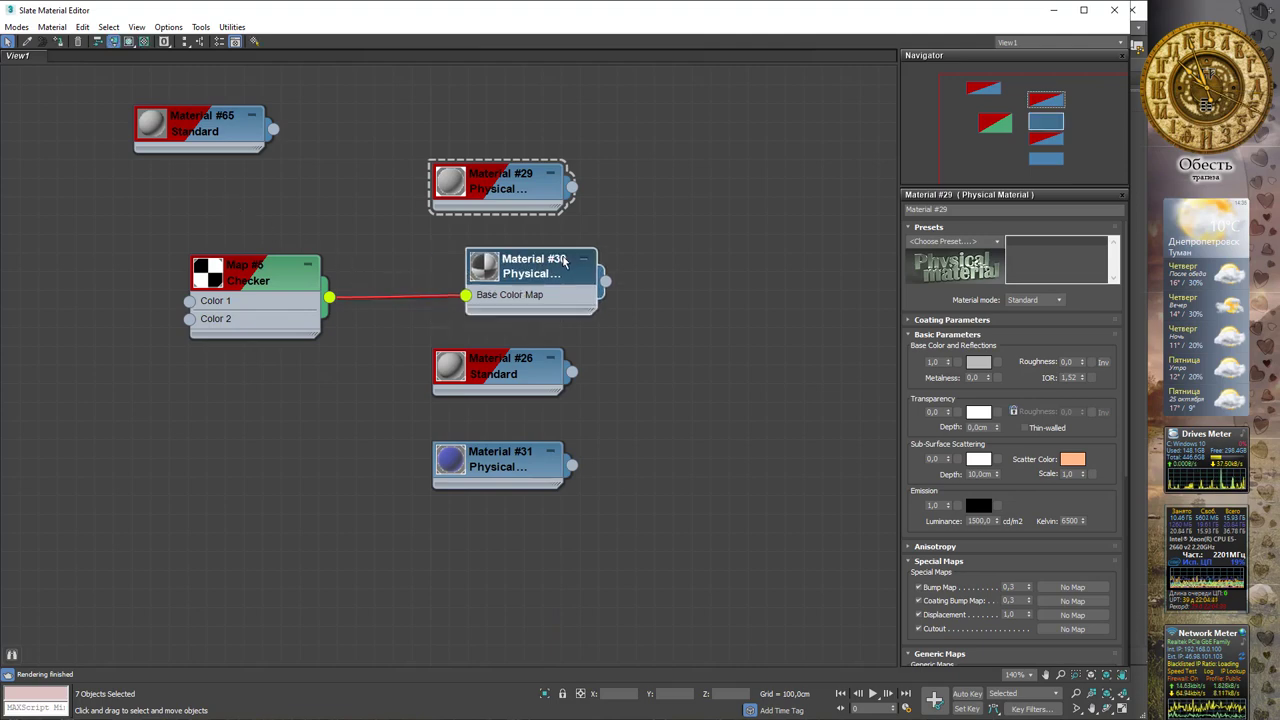
Turn on Move Children and shift Material #30 with its Checker left, nudging Material #26
{"action": "left_click", "coordinate": [170, 27]}
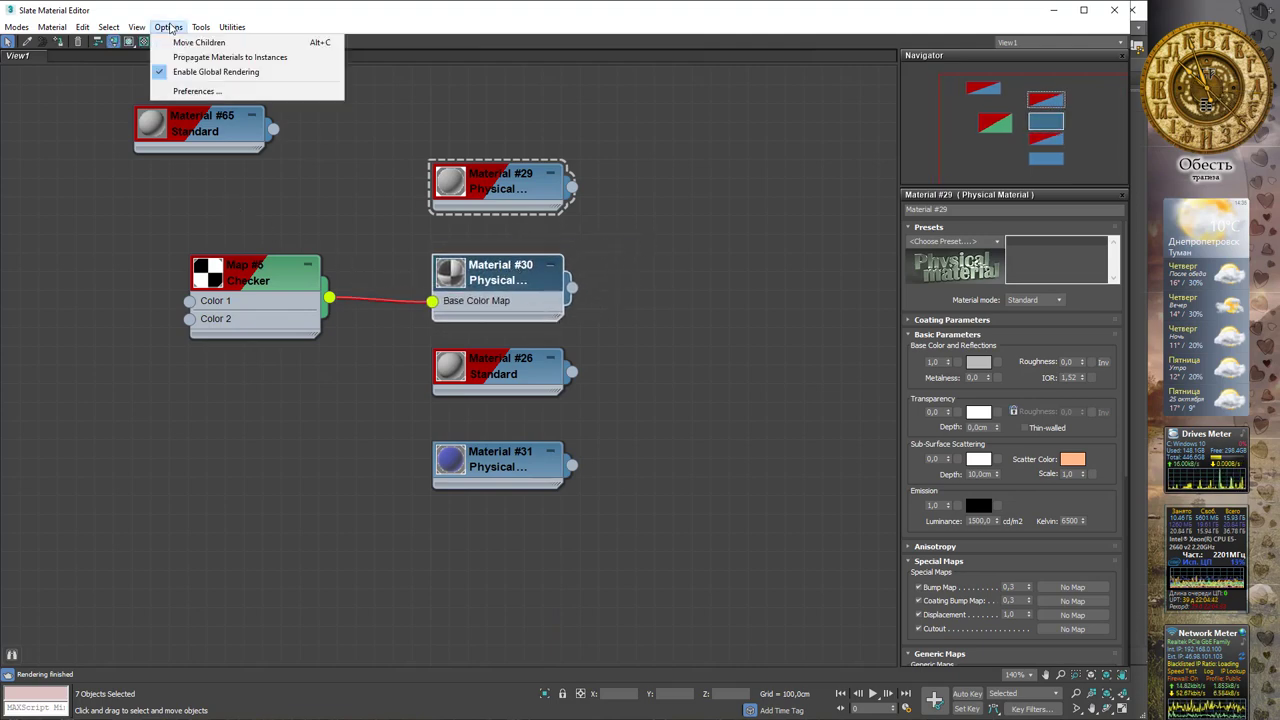
{"action": "left_click", "coordinate": [199, 42]}
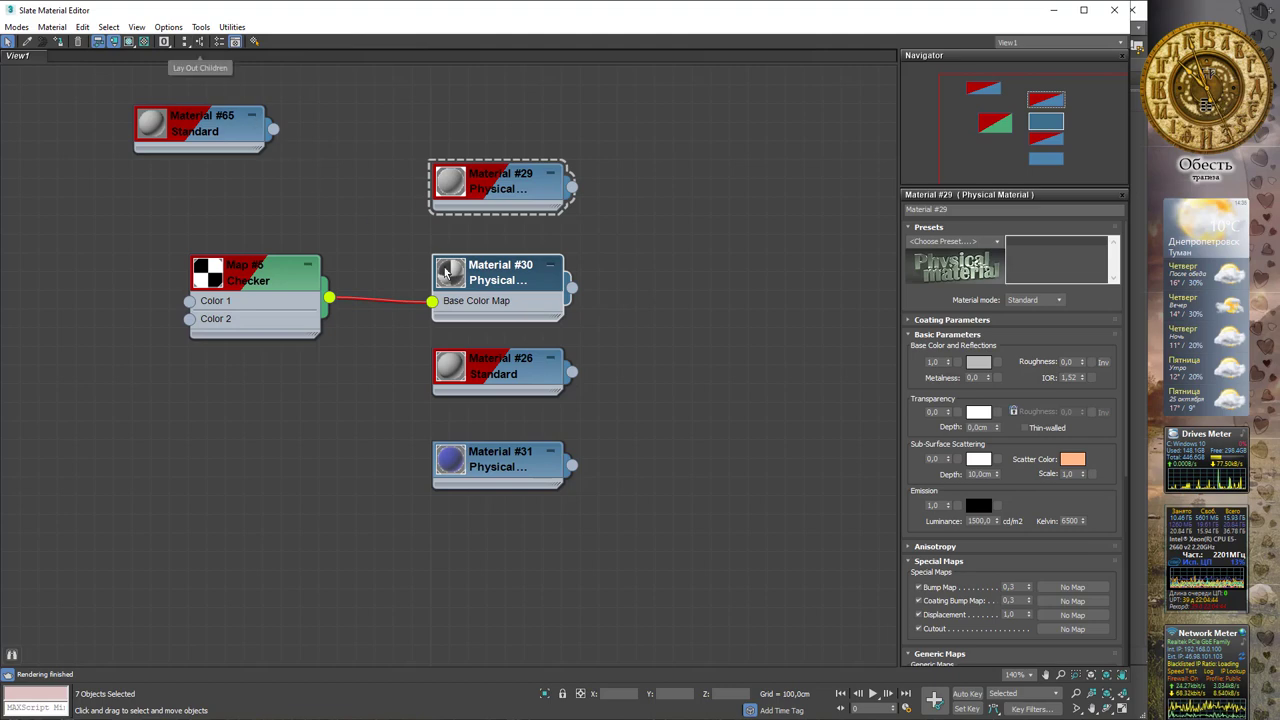
{"action": "left_click_drag", "start_coordinate": [489, 282], "coordinate": [450, 285]}
{"action": "key", "text": "ctrl+z"}
{"action": "left_click", "coordinate": [201, 27]}
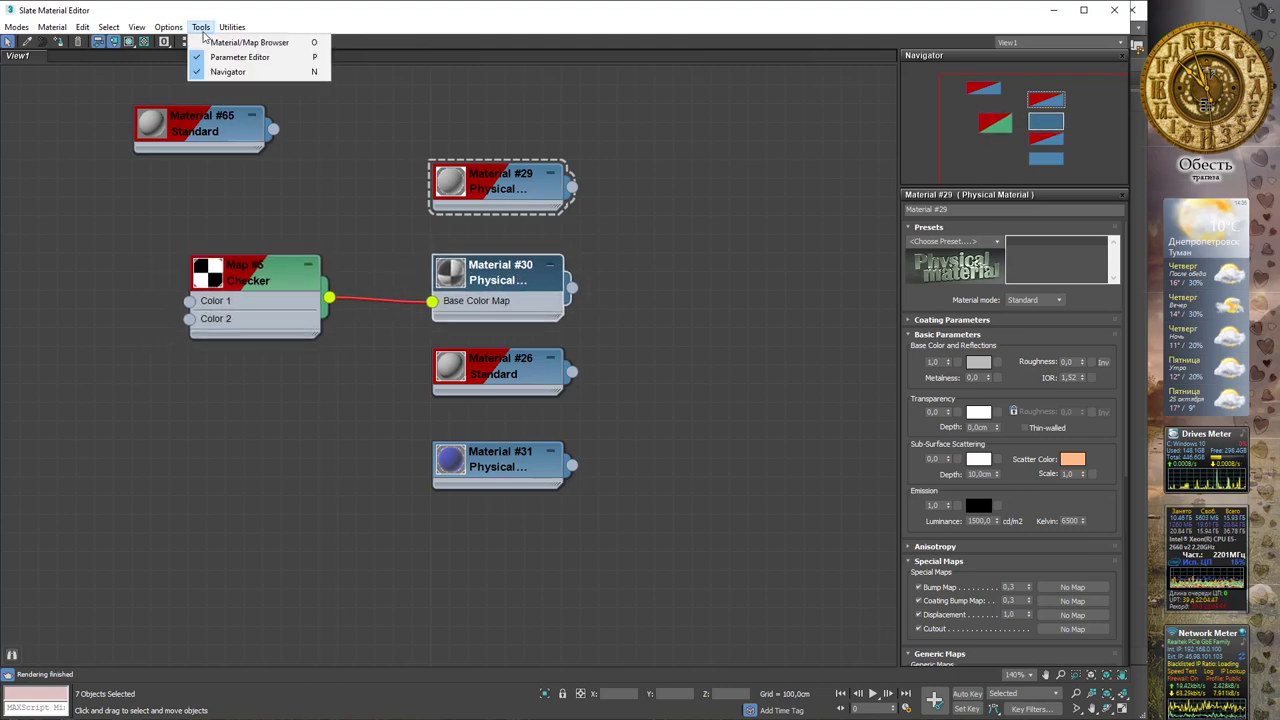
{"action": "left_click", "coordinate": [201, 27]}
{"action": "left_click", "coordinate": [170, 27]}
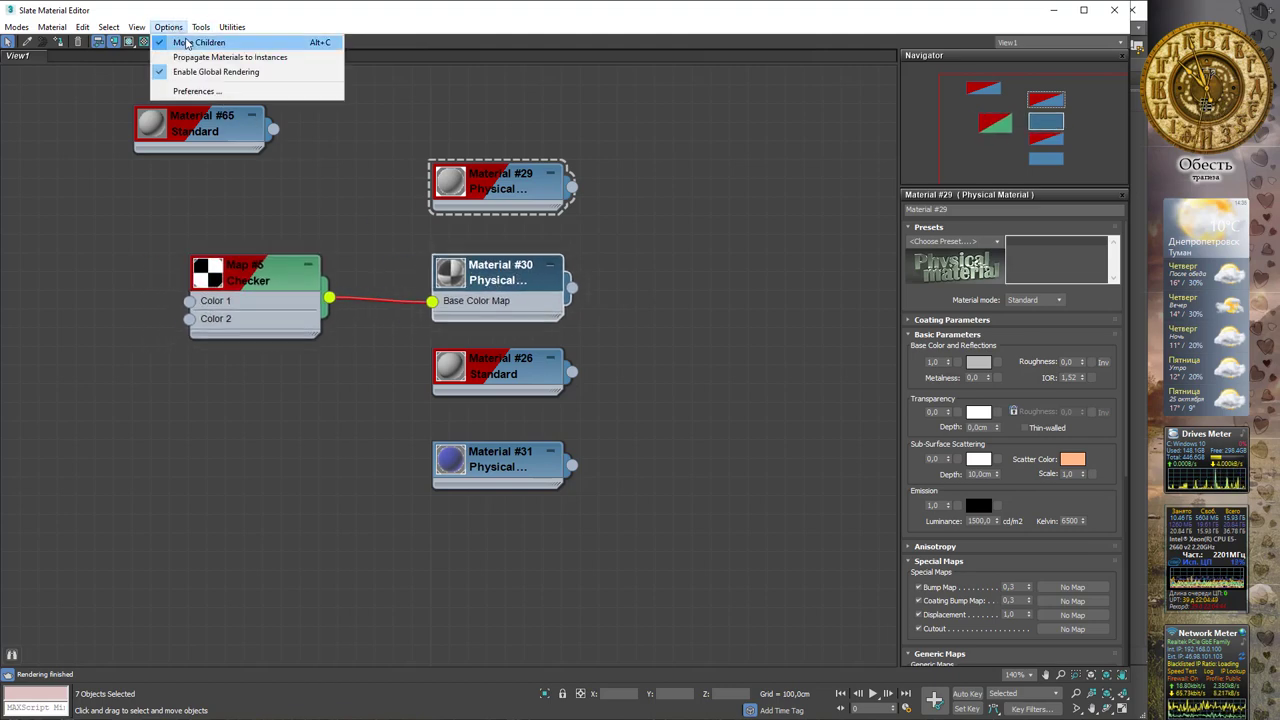
{"action": "left_click", "coordinate": [511, 326]}
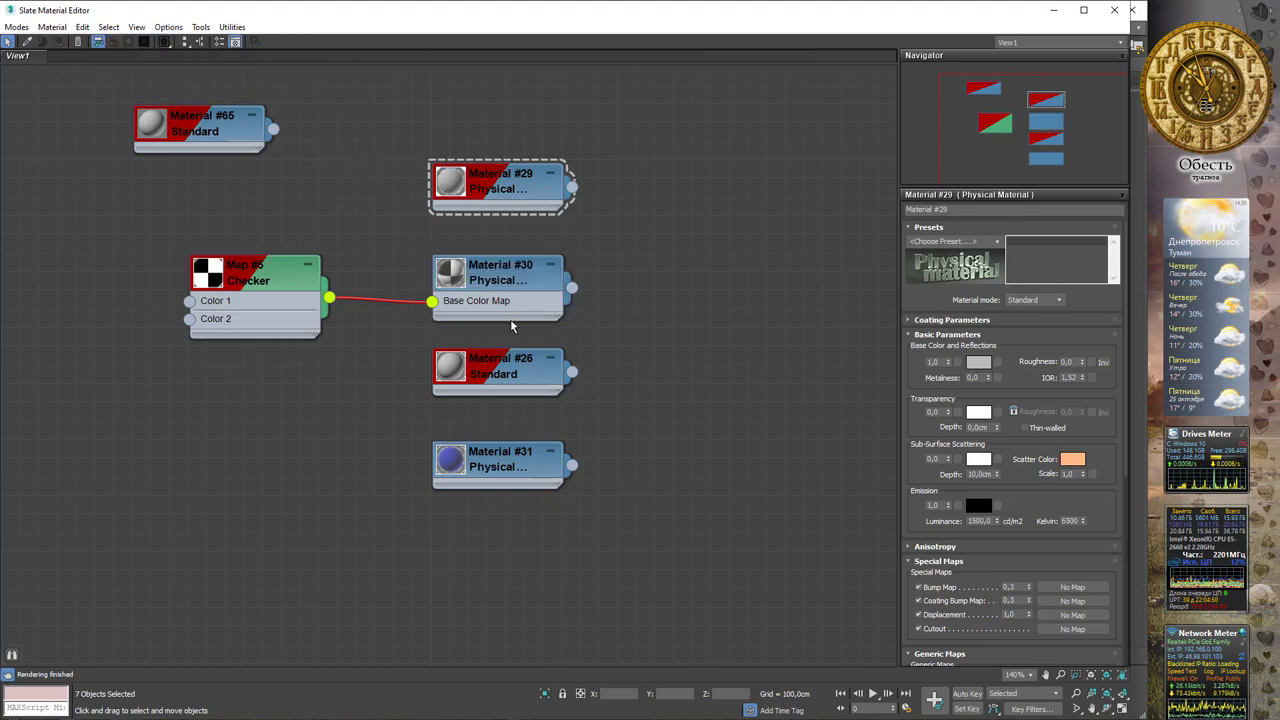
{"action": "left_click_drag", "start_coordinate": [500, 272], "coordinate": [444, 272]}
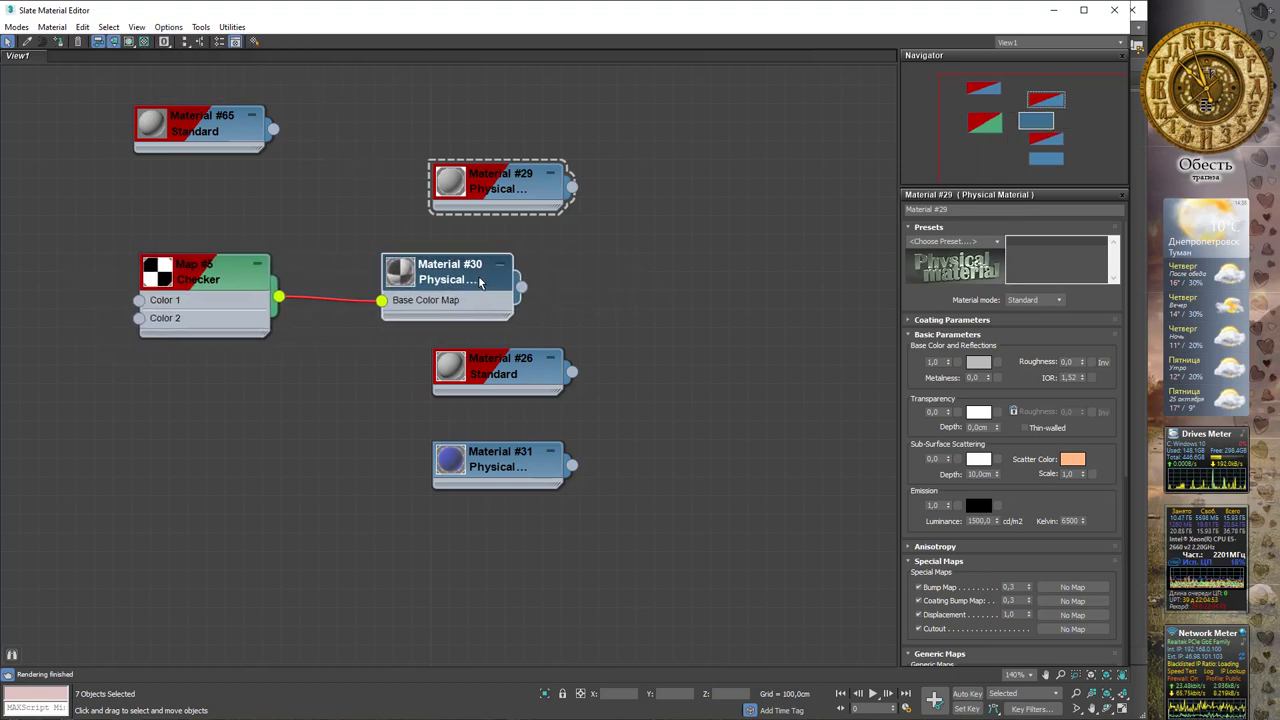
{"action": "left_click_drag", "start_coordinate": [490, 370], "coordinate": [453, 388]}
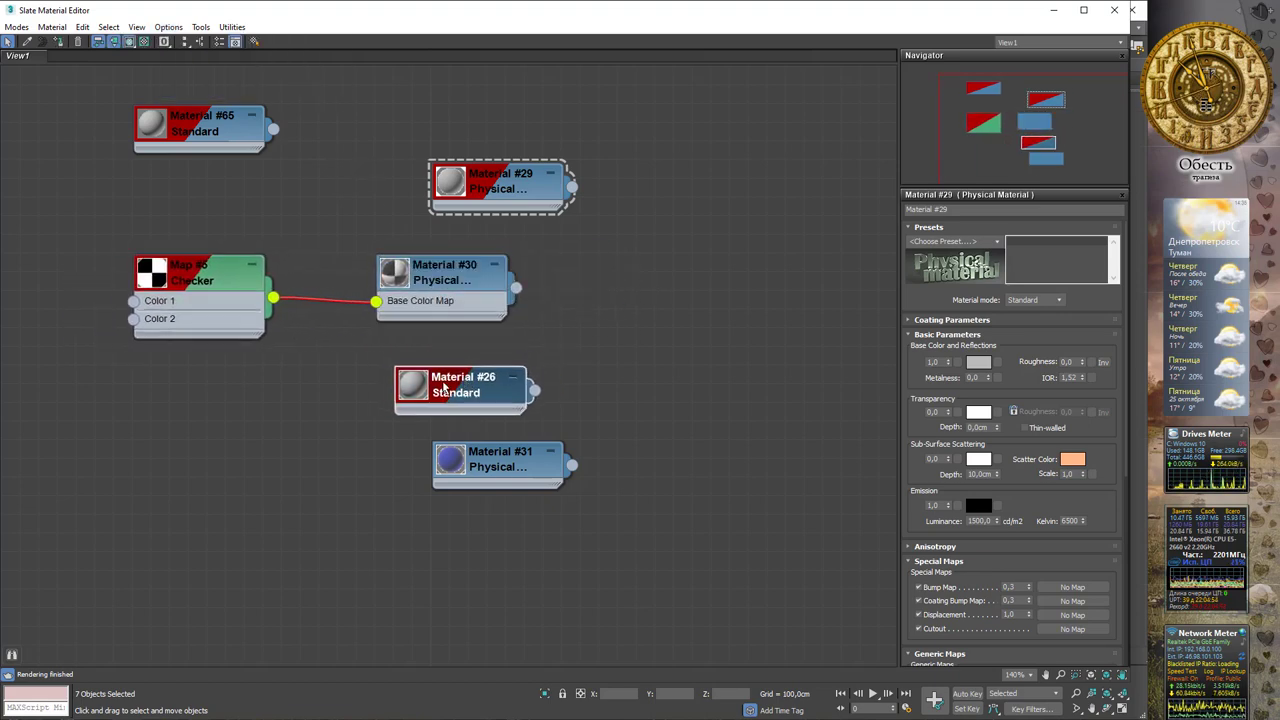
Add a Falloff map node feeding the Checker's Color 1
{"action": "key", "text": "z"}
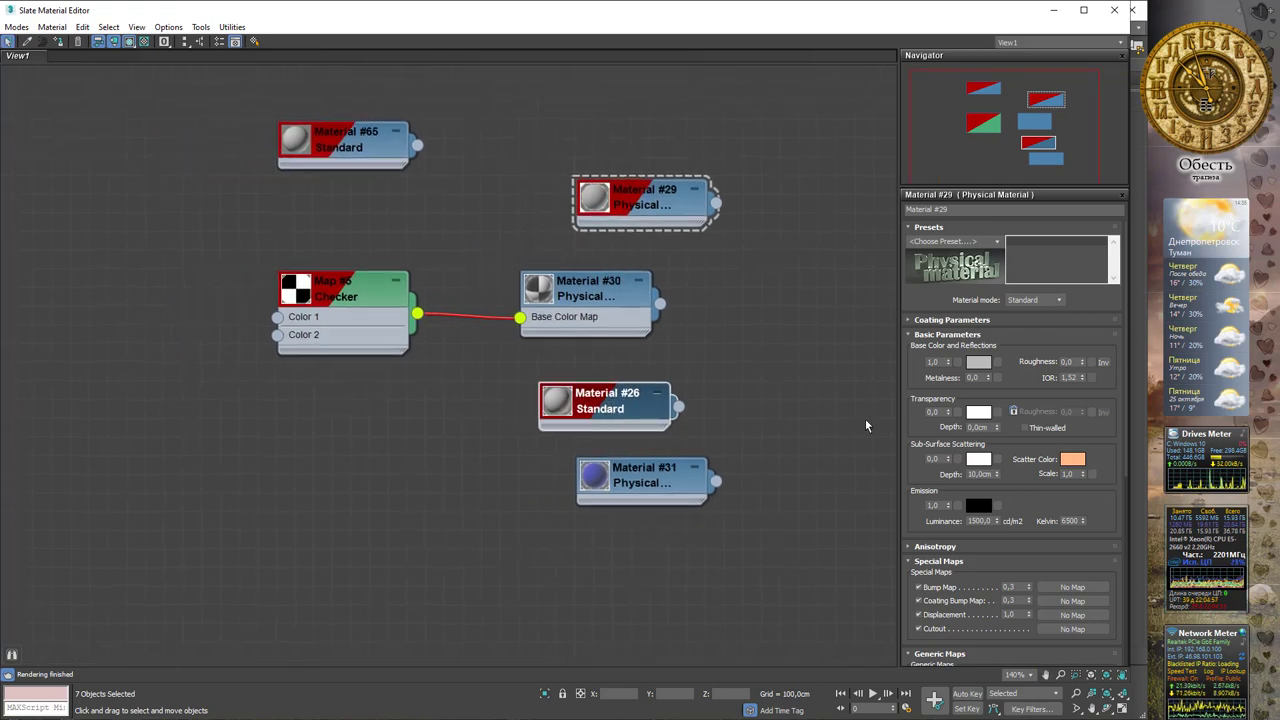
{"action": "right_click", "coordinate": [97, 339]}
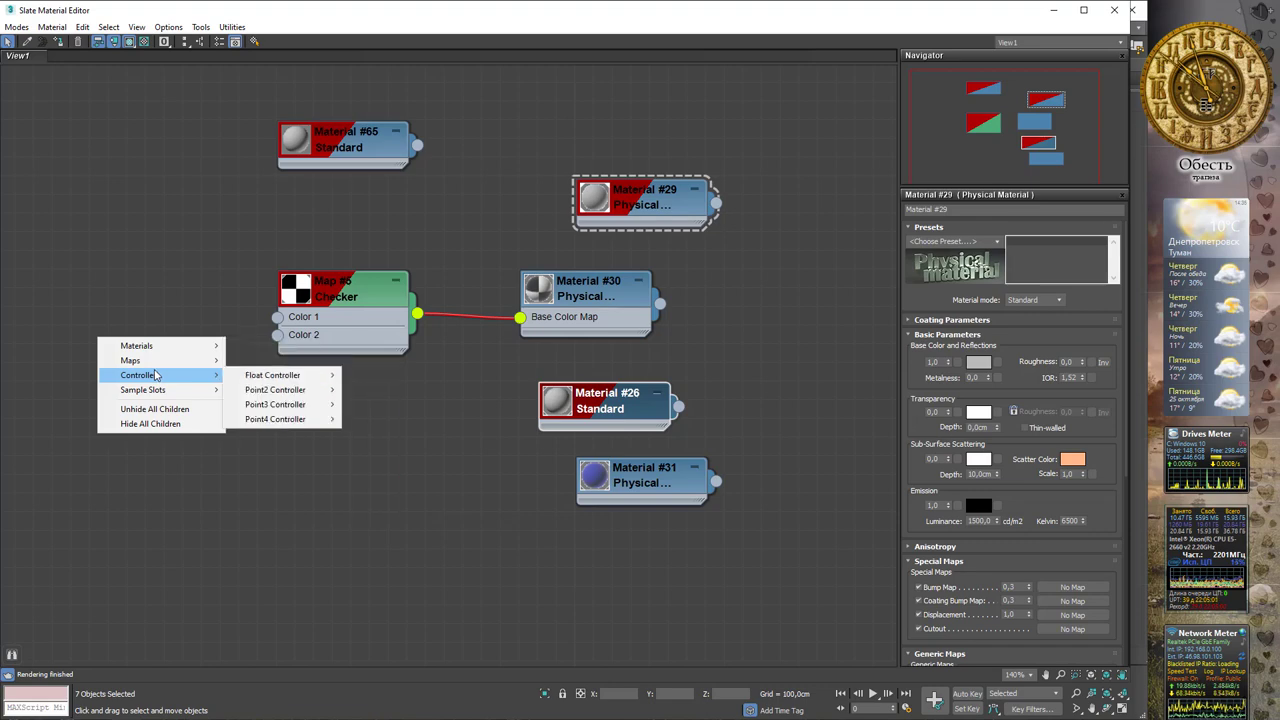
{"action": "mouse_move", "coordinate": [160, 360]}
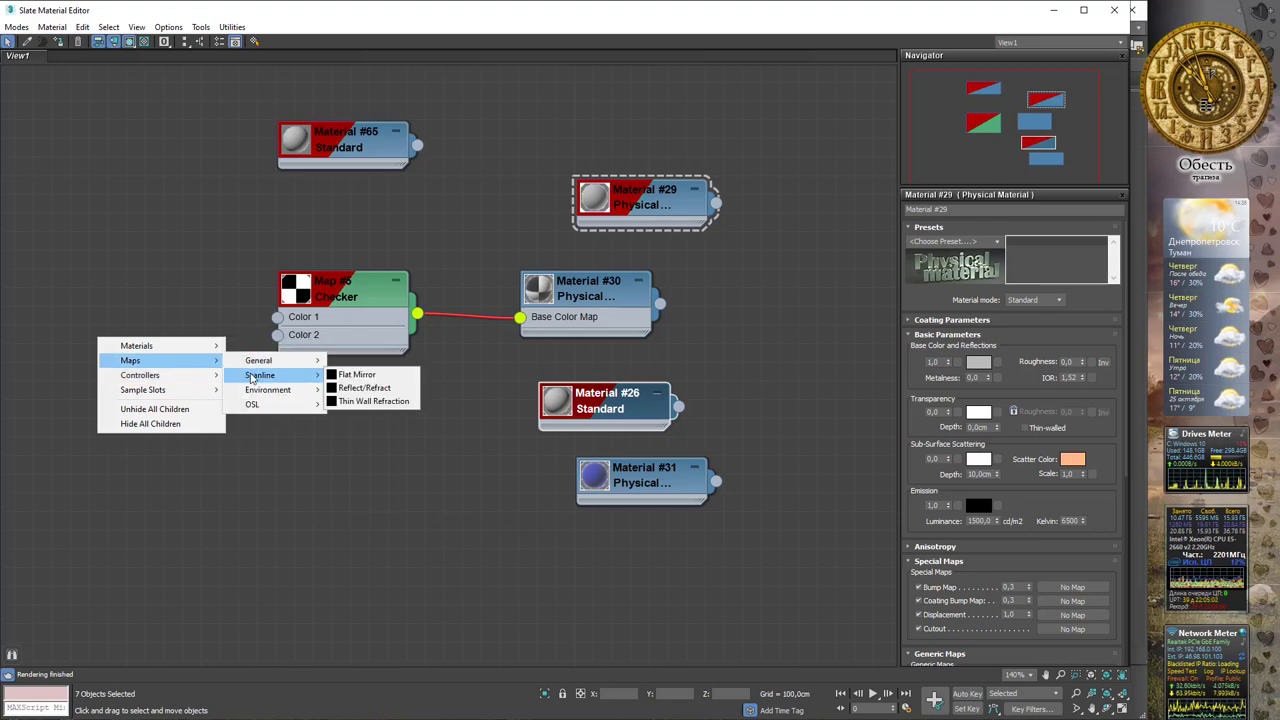
{"action": "mouse_move", "coordinate": [259, 360]}
{"action": "left_click", "coordinate": [349, 377]}
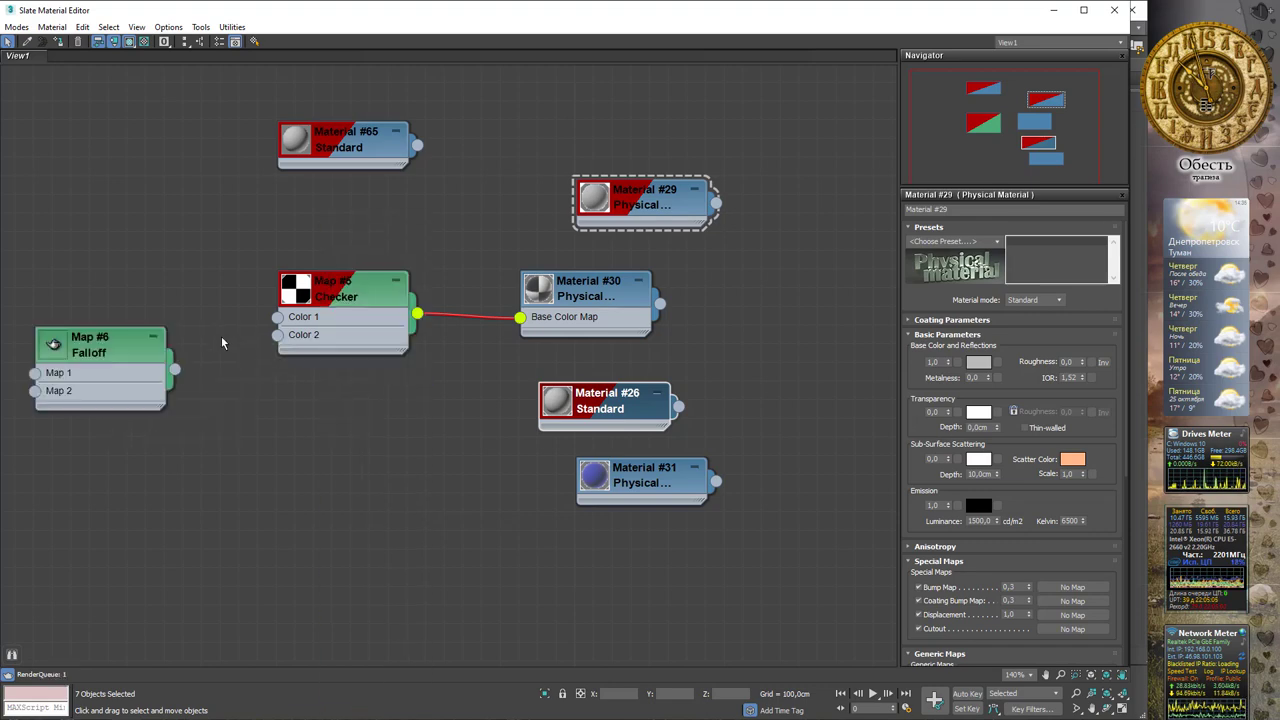
{"action": "left_click_drag", "start_coordinate": [174, 369], "coordinate": [277, 317]}
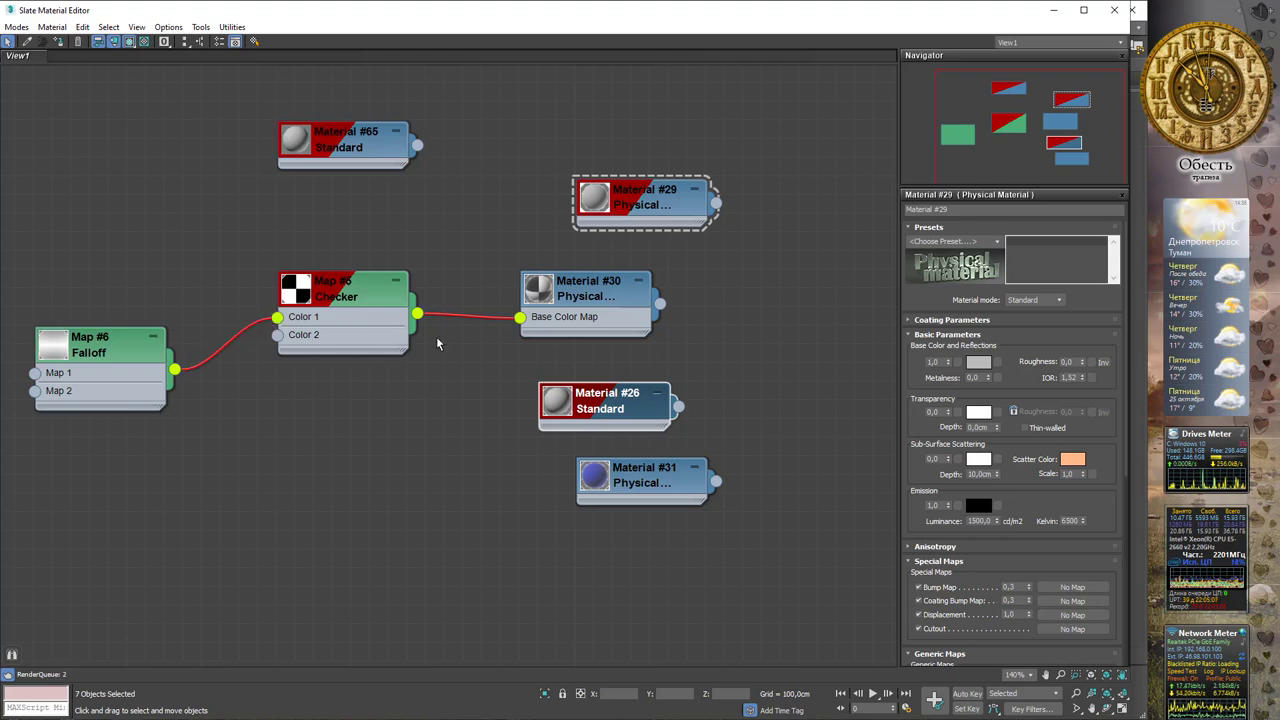
{"action": "scroll", "coordinate": [610, 360], "scroll_direction": "down", "scroll_amount": 1}
{"action": "scroll", "coordinate": [610, 360], "scroll_direction": "down", "scroll_amount": 1}
Rearrange the Material #30, Checker and Falloff nodes with Move Children toggled, then open Preferences
{"action": "mouse_move", "coordinate": [612, 335]}
{"action": "left_mouse_down"}
{"action": "mouse_move", "coordinate": [507, 333]}
{"action": "mouse_move", "coordinate": [618, 285]}
{"action": "left_mouse_up"}
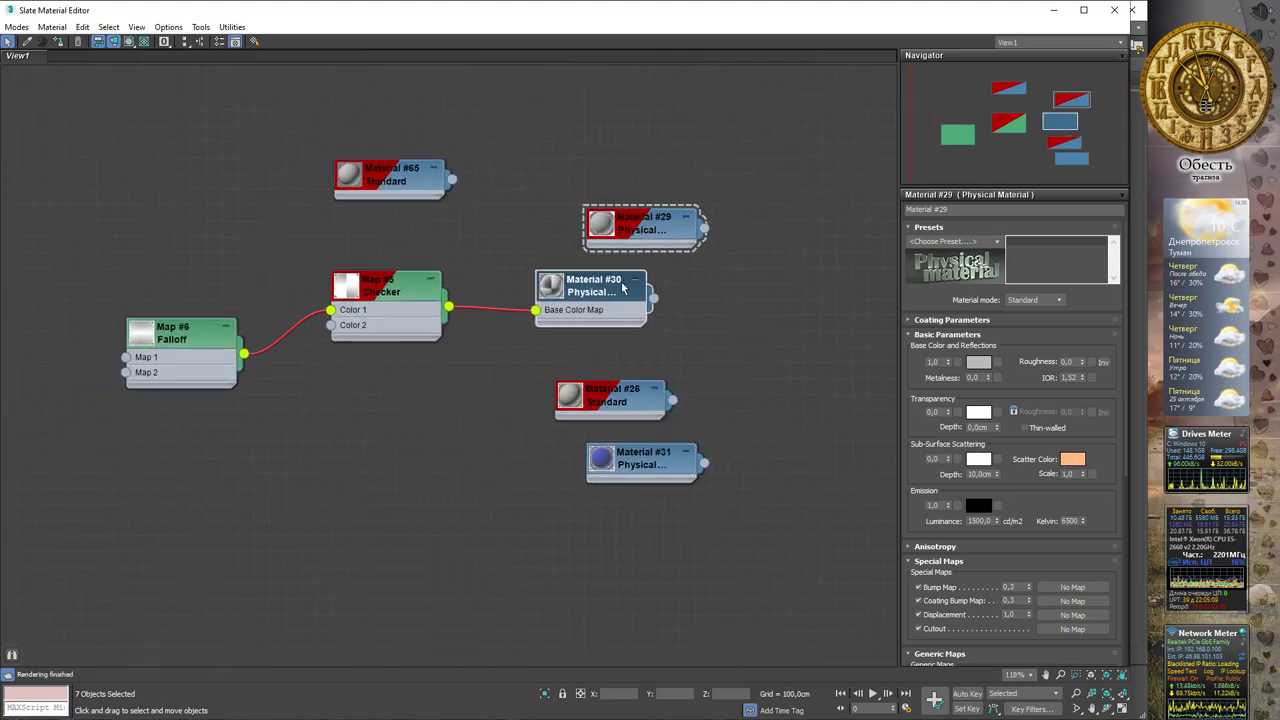
{"action": "left_click", "coordinate": [166, 27]}
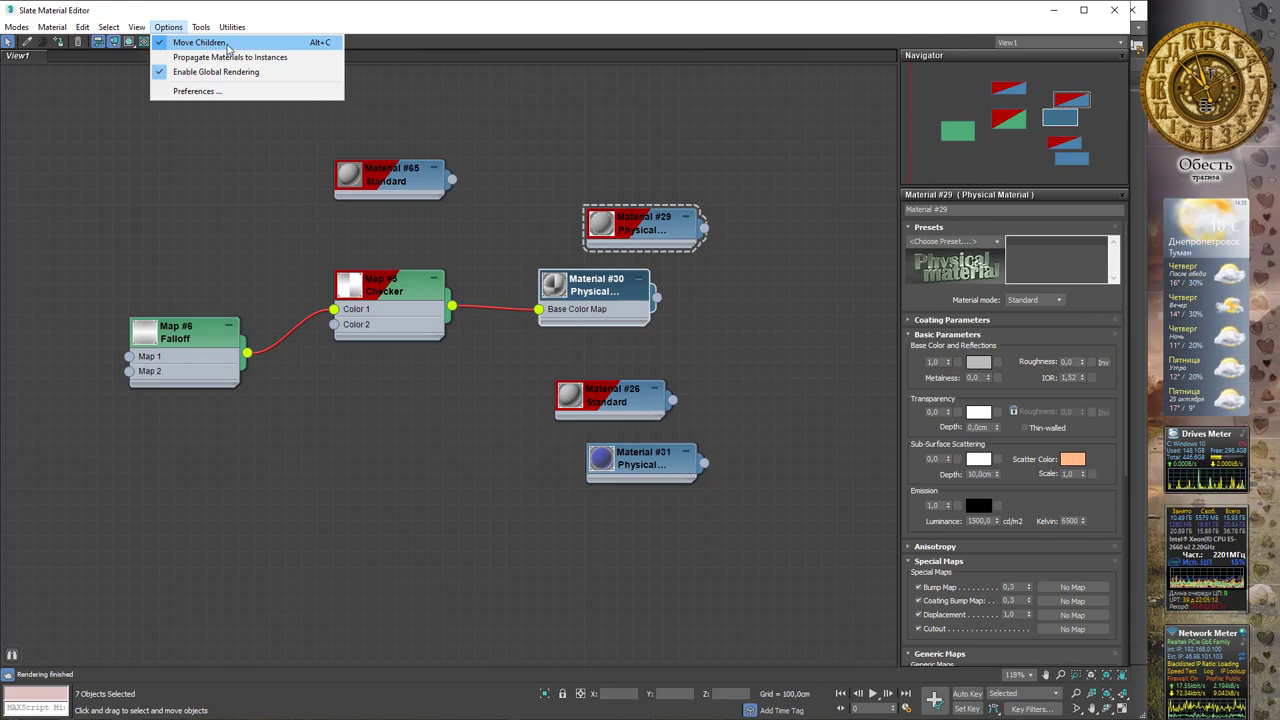
{"action": "left_click", "coordinate": [228, 42]}
{"action": "left_click_drag", "start_coordinate": [512, 310], "coordinate": [465, 341]}
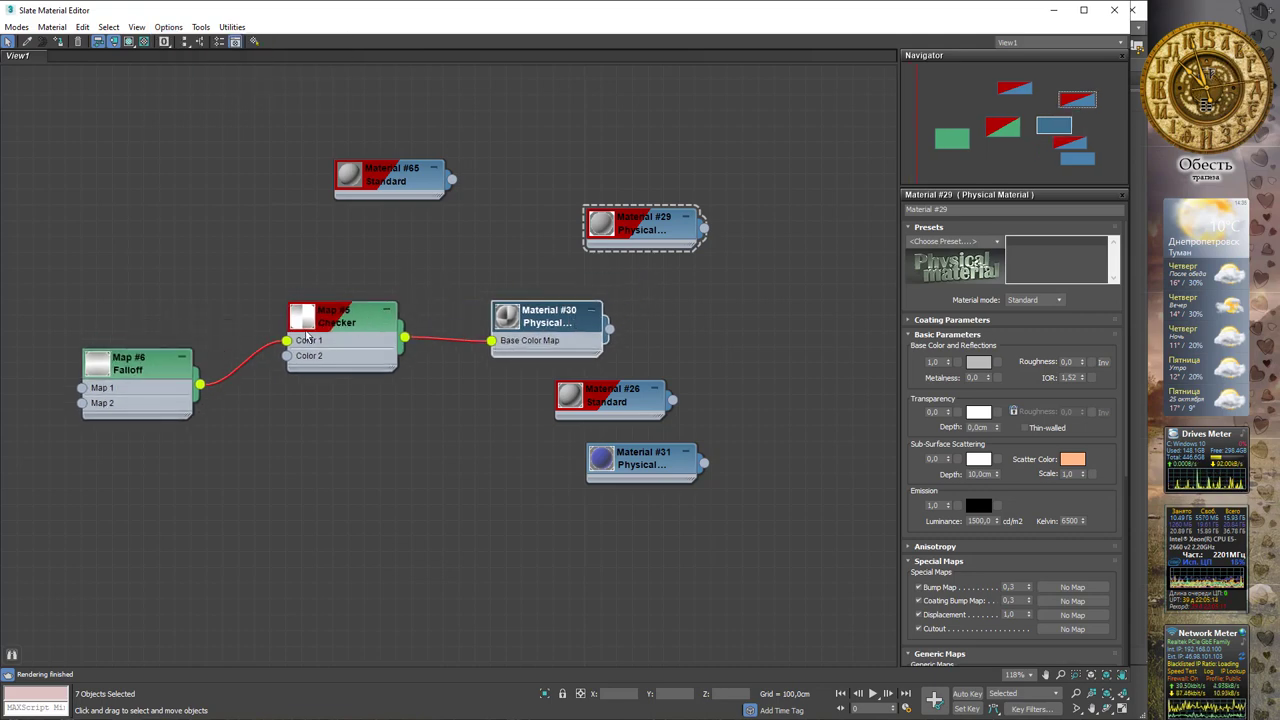
{"action": "mouse_move", "coordinate": [575, 328]}
{"action": "left_mouse_down"}
{"action": "mouse_move", "coordinate": [657, 323]}
{"action": "mouse_move", "coordinate": [565, 318]}
{"action": "mouse_move", "coordinate": [551, 351]}
{"action": "left_mouse_up"}
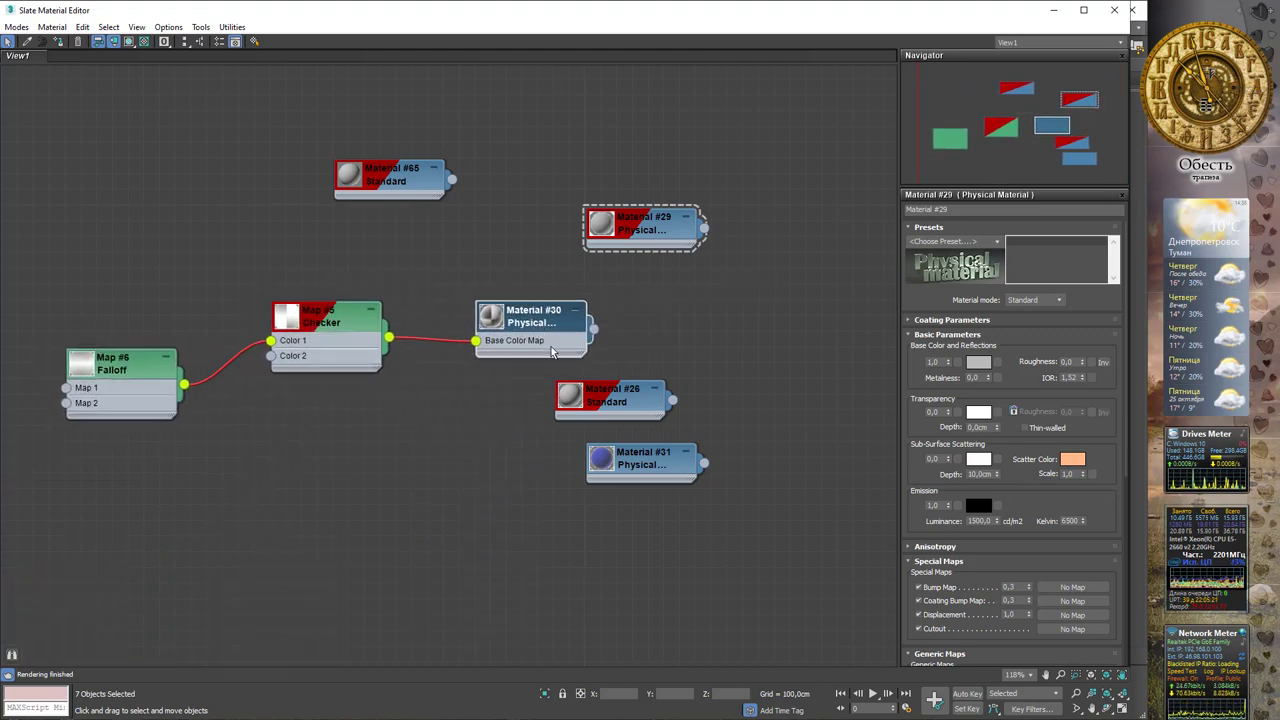
{"action": "mouse_move", "coordinate": [394, 357]}
{"action": "left_mouse_down"}
{"action": "mouse_move", "coordinate": [321, 412]}
{"action": "mouse_move", "coordinate": [327, 287]}
{"action": "left_mouse_up"}
{"action": "mouse_move", "coordinate": [119, 313]}
{"action": "left_mouse_down"}
{"action": "mouse_move", "coordinate": [119, 227]}
{"action": "mouse_move", "coordinate": [140, 310]}
{"action": "mouse_move", "coordinate": [137, 281]}
{"action": "left_mouse_up"}
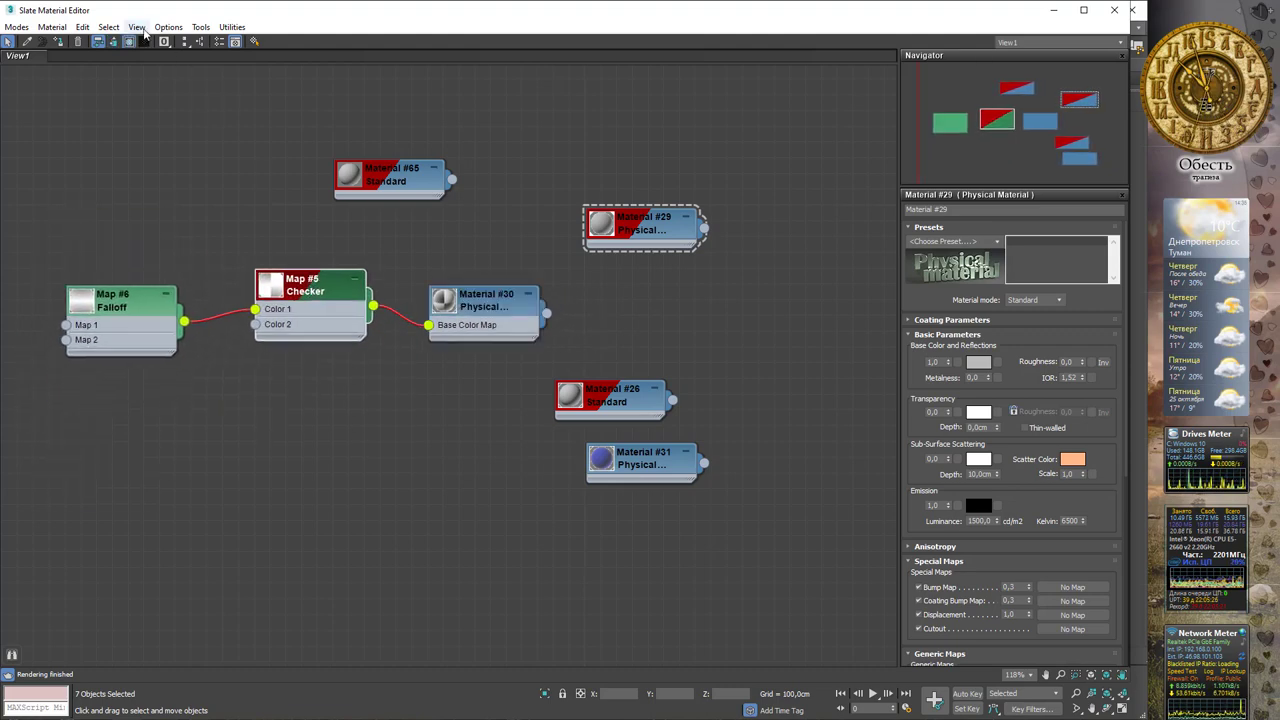
{"action": "left_click", "coordinate": [137, 27]}
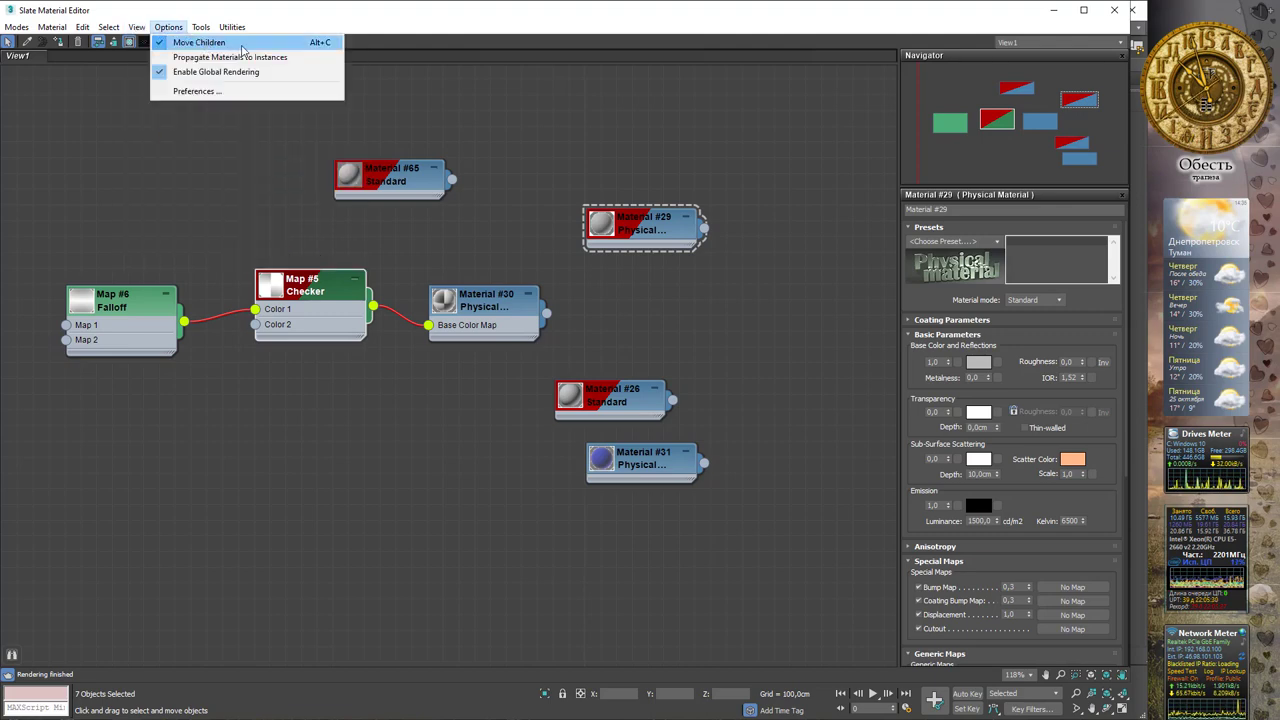
{"action": "left_click", "coordinate": [238, 92]}
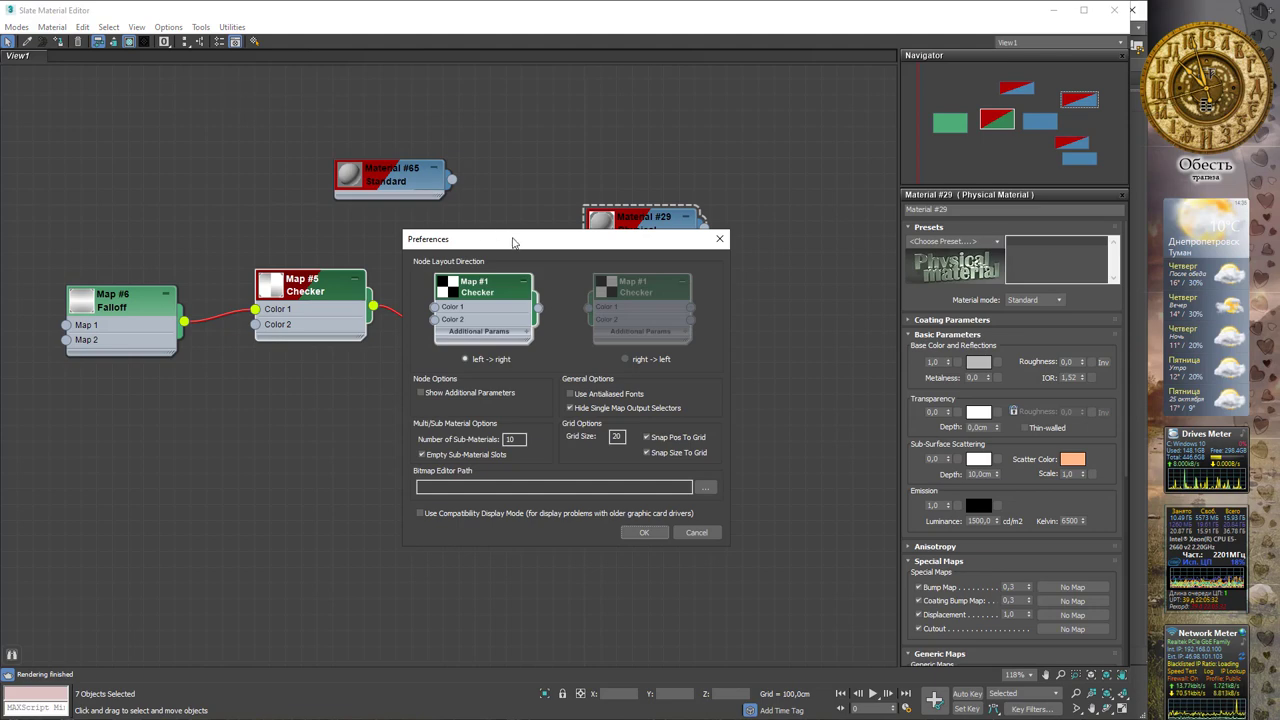
Cancel the Preferences dialog unchanged and apply Lay Out Children to the Falloff–Checker–Material #30 chain
{"action": "mouse_move", "coordinate": [511, 241]}
{"action": "left_mouse_down"}
{"action": "mouse_move", "coordinate": [462, 145]}
{"action": "mouse_move", "coordinate": [392, 113]}
{"action": "left_mouse_up"}
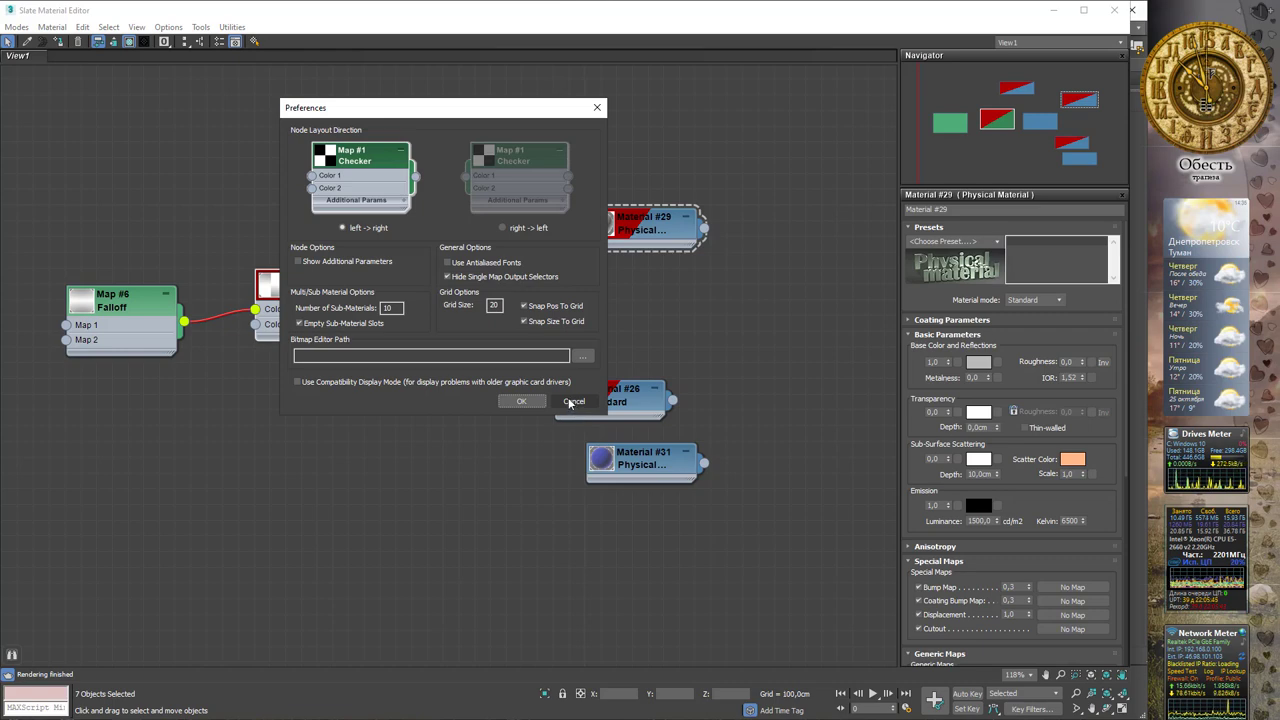
{"action": "left_click", "coordinate": [569, 402]}
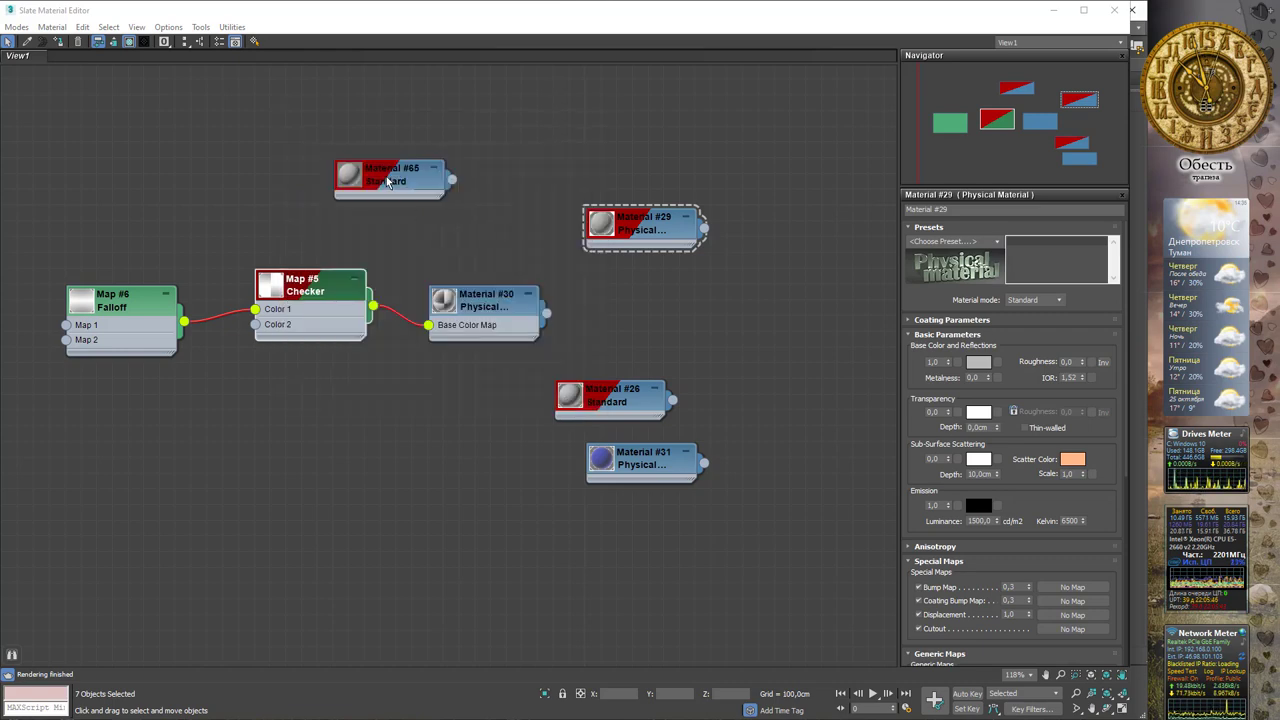
{"action": "left_click", "coordinate": [164, 41]}
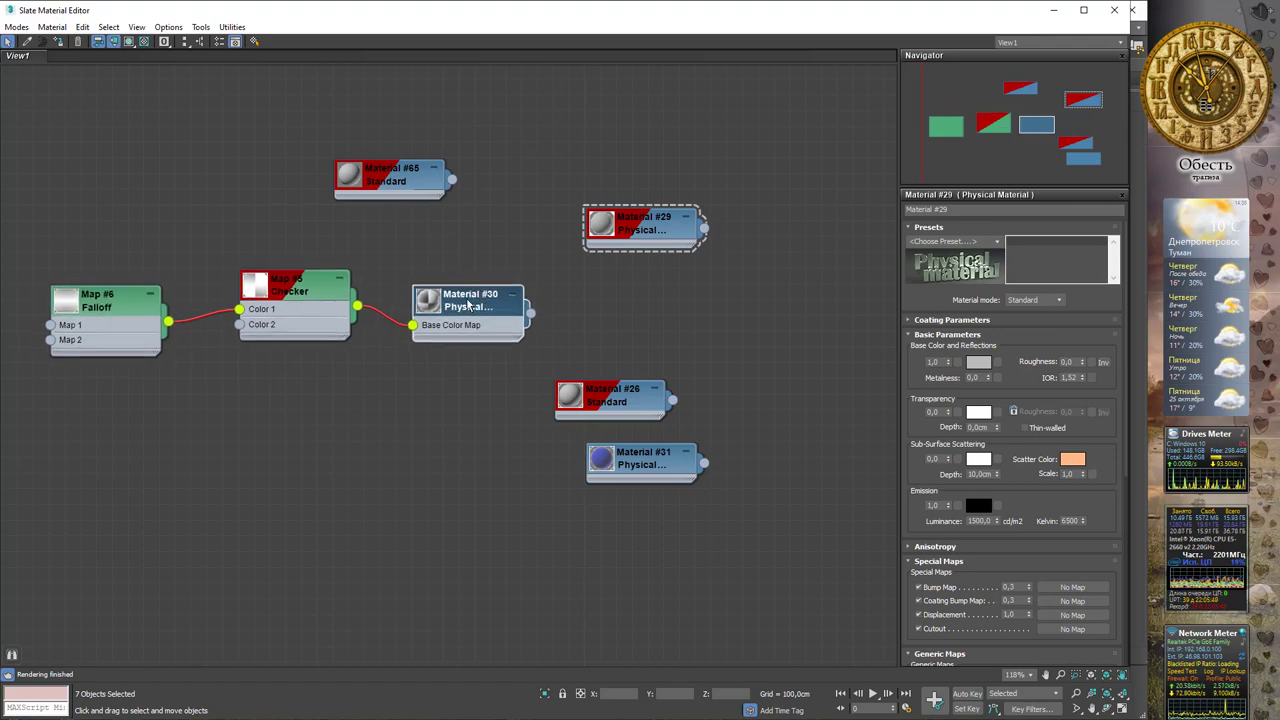
{"action": "left_click", "coordinate": [137, 27]}
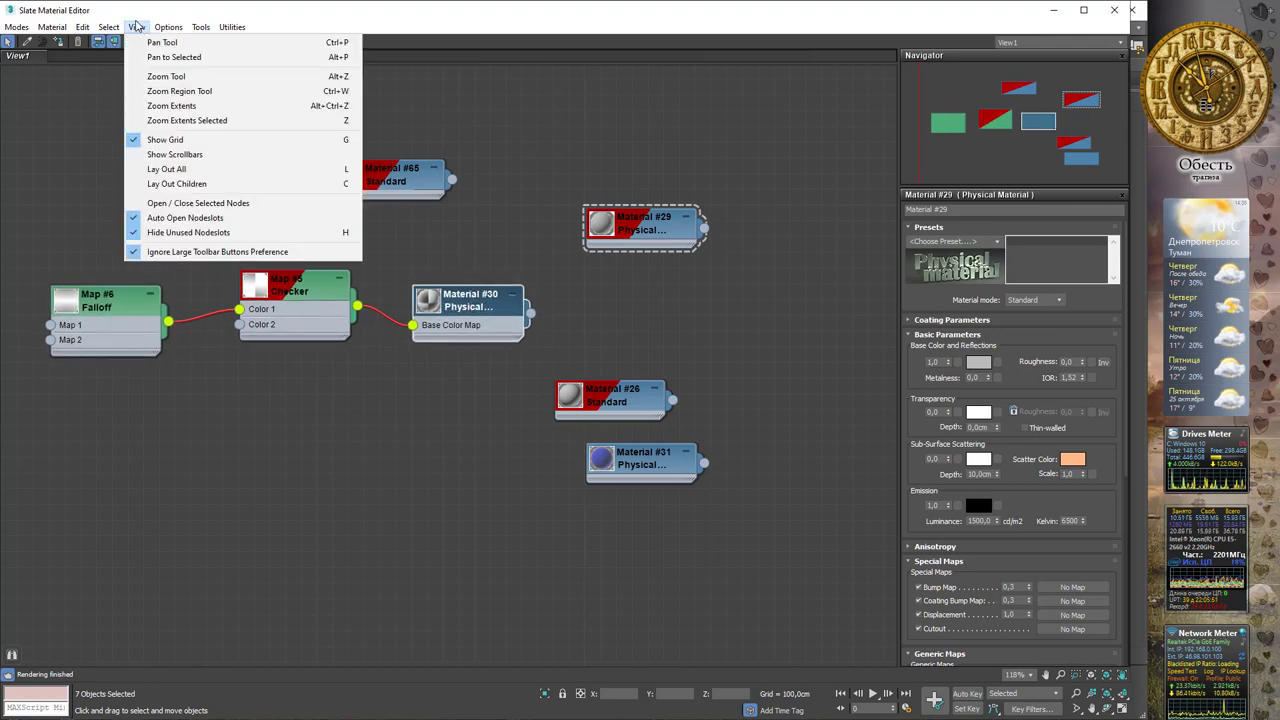
{"action": "left_click", "coordinate": [351, 245]}
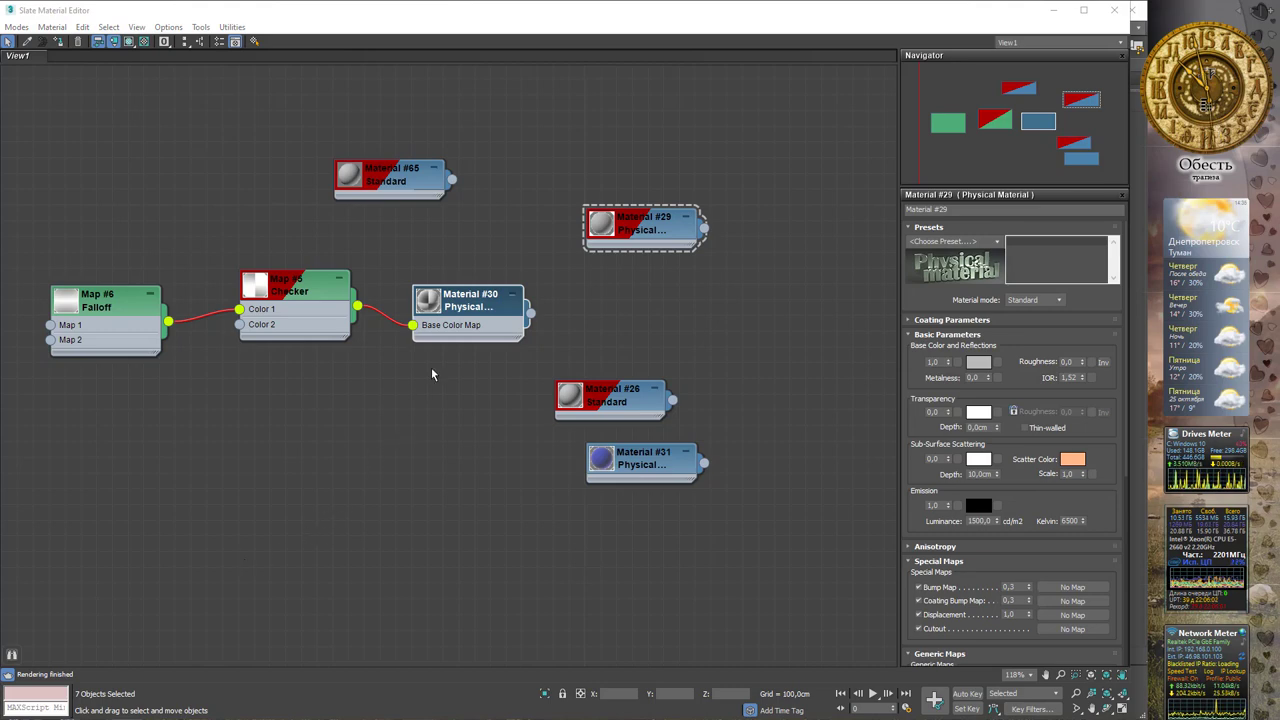
Show preview swatches for Material #30, Checker, Material #65 and Material #31, then lower the editor
{"action": "double_click", "coordinate": [438, 305]}
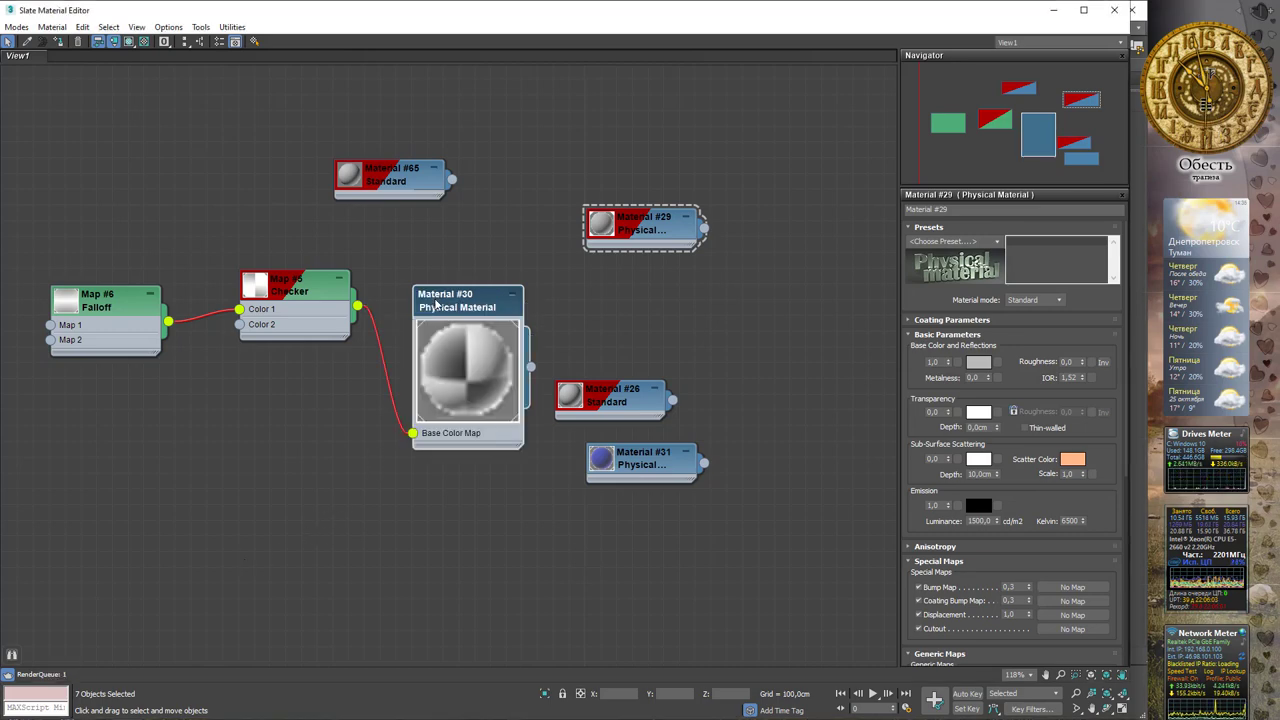
{"action": "double_click", "coordinate": [258, 287]}
{"action": "double_click", "coordinate": [352, 175]}
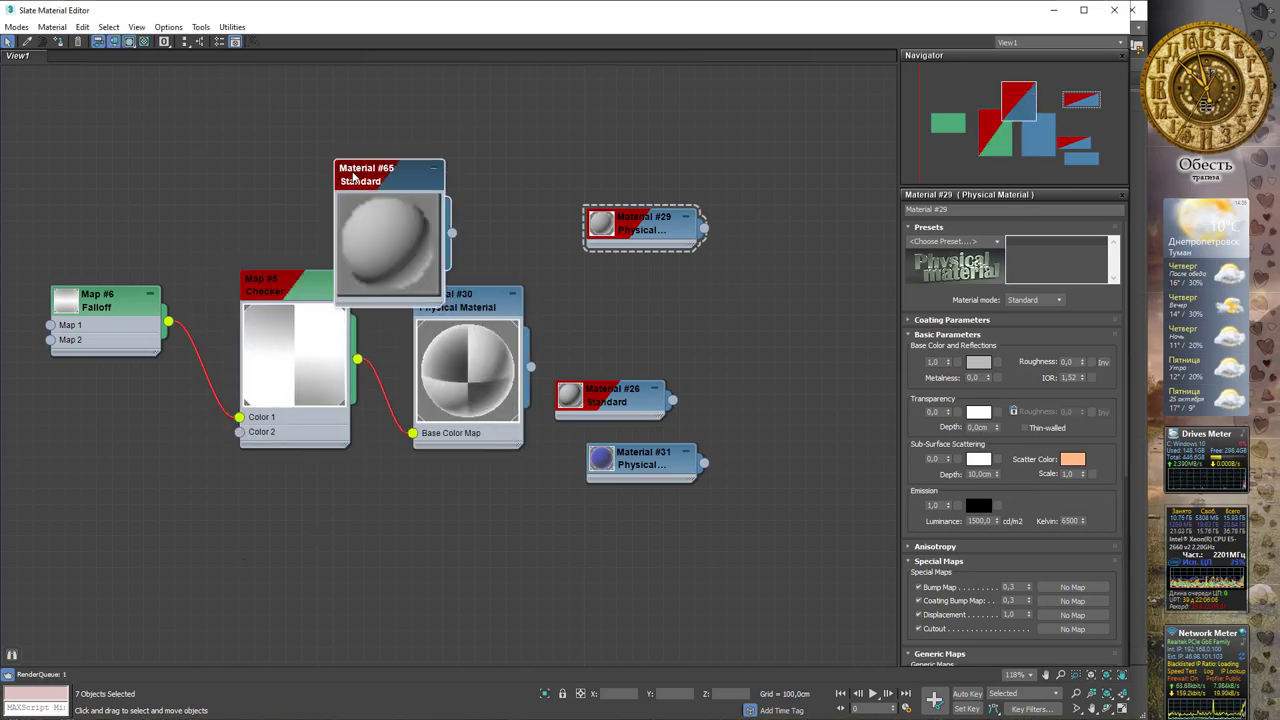
{"action": "left_click_drag", "start_coordinate": [352, 175], "coordinate": [383, 96]}
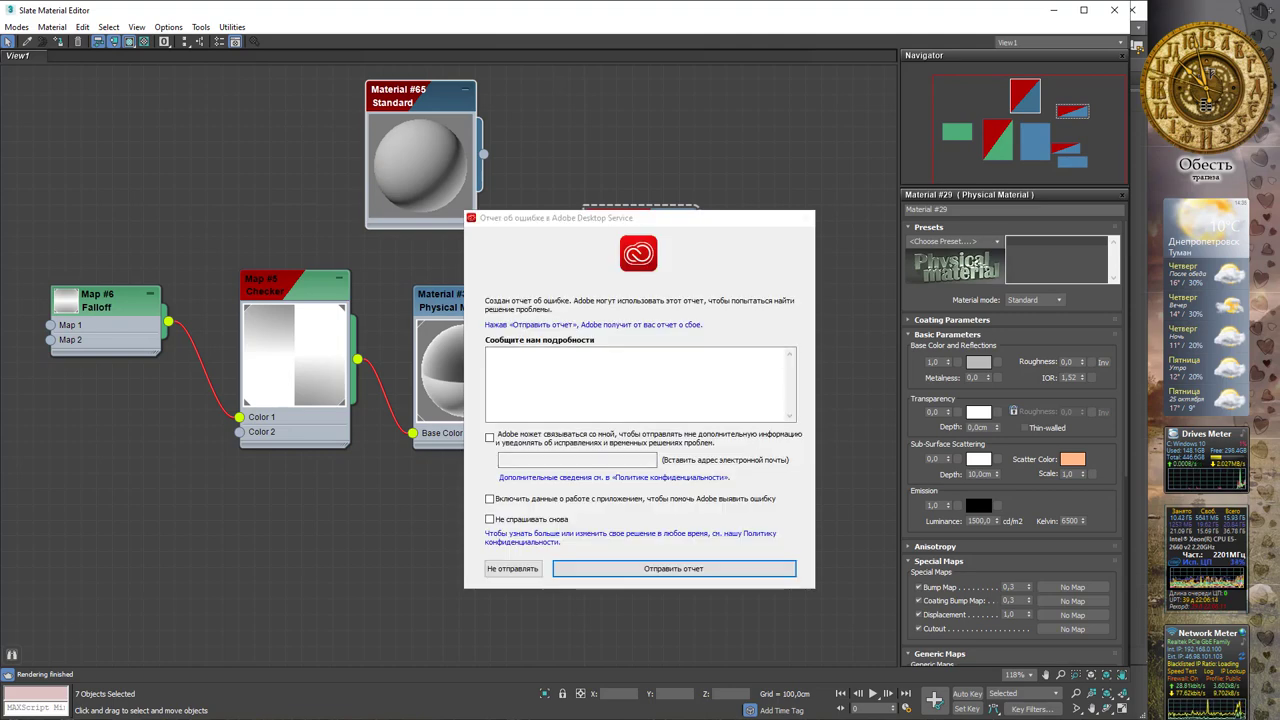
{"action": "left_click", "coordinate": [512, 568]}
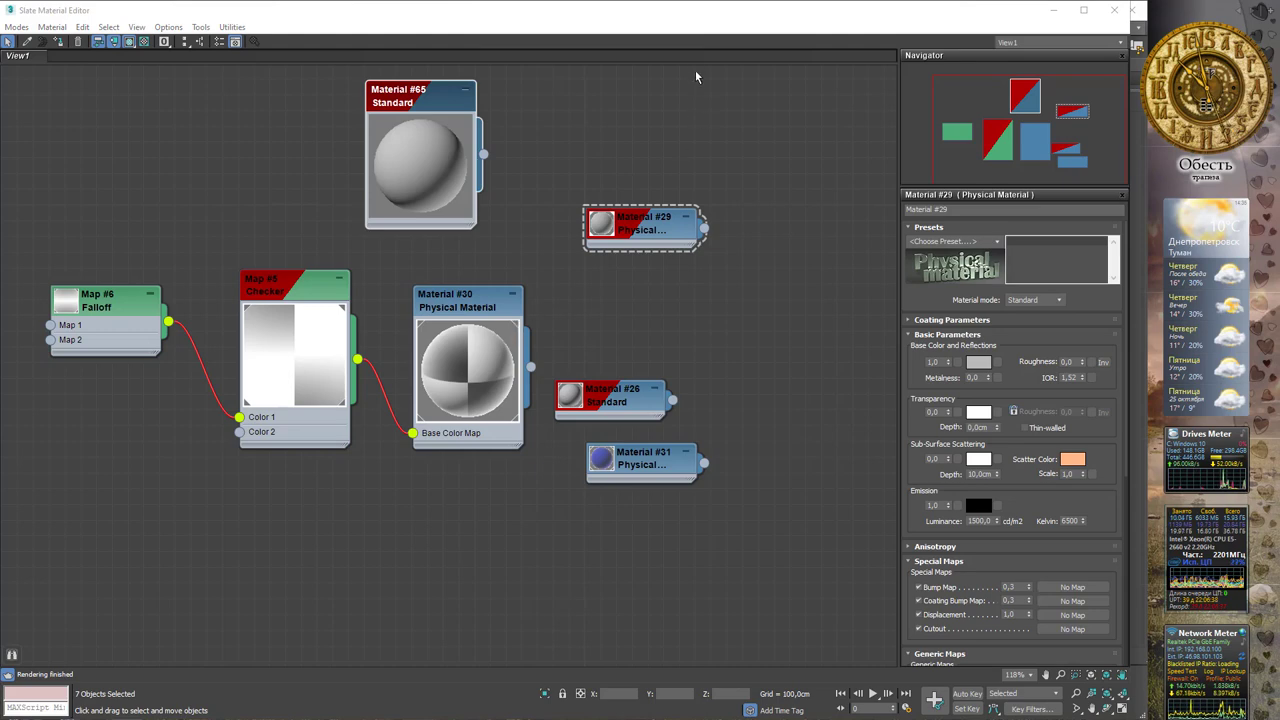
{"action": "double_click", "coordinate": [601, 458]}
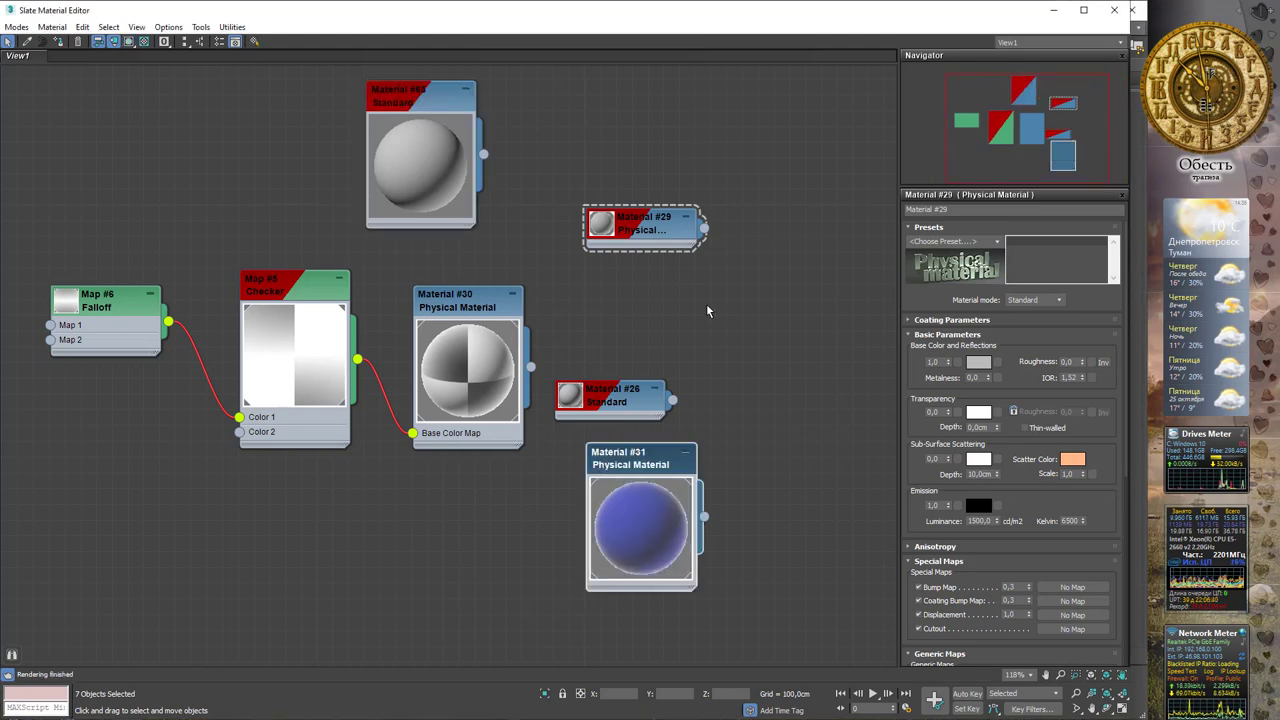
{"action": "left_click_drag", "start_coordinate": [792, 10], "coordinate": [792, 201]}
{"action": "left_click_drag", "start_coordinate": [792, 318], "coordinate": [712, 362]}
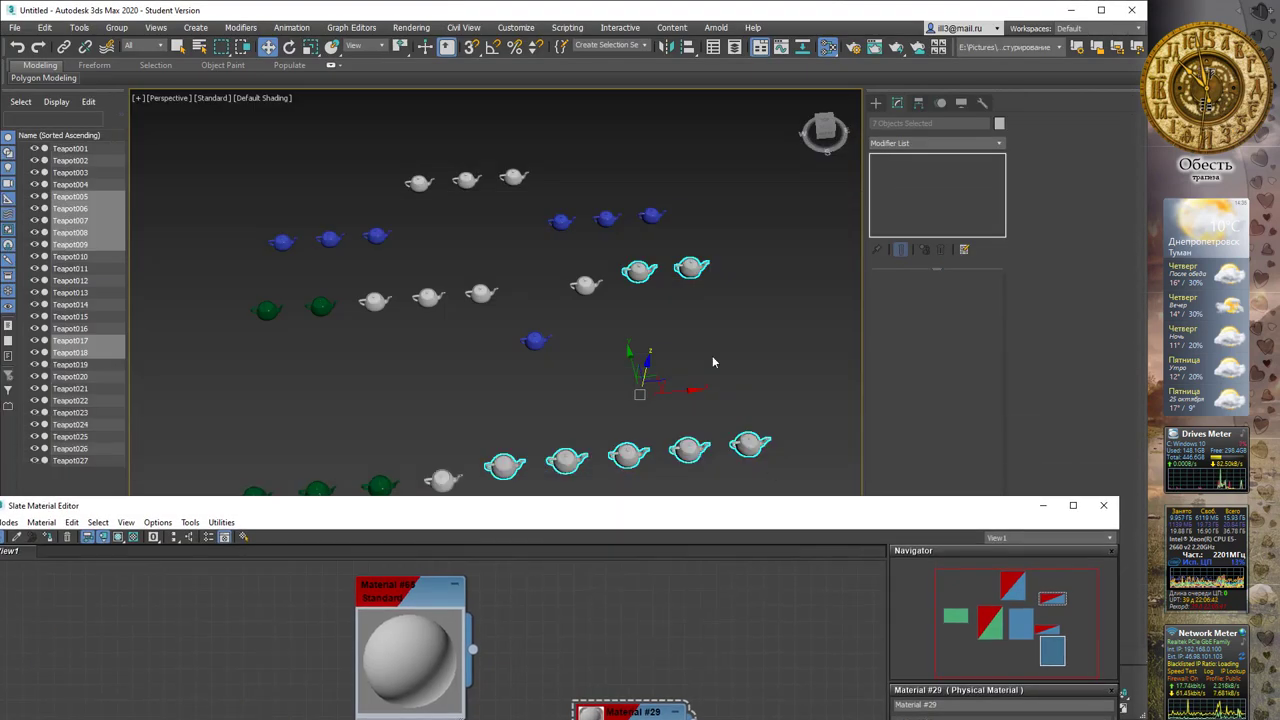
Select Teapot026, raise and widen the Slate editor over the scene, and nudge Material #65 right
{"action": "left_click", "coordinate": [608, 240]}
{"action": "left_click", "coordinate": [606, 218]}
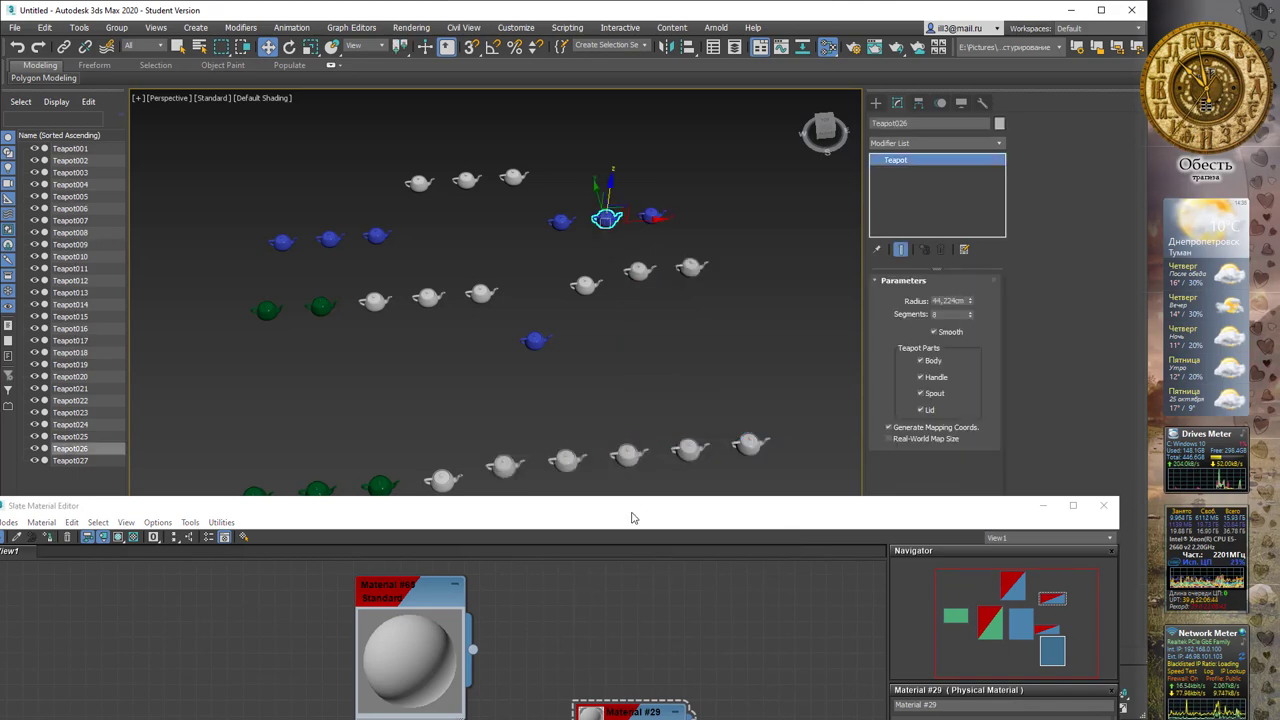
{"action": "mouse_move", "coordinate": [631, 517]}
{"action": "left_mouse_down"}
{"action": "mouse_move", "coordinate": [688, 183]}
{"action": "mouse_move", "coordinate": [687, 78]}
{"action": "mouse_move", "coordinate": [621, 23]}
{"action": "left_mouse_up"}
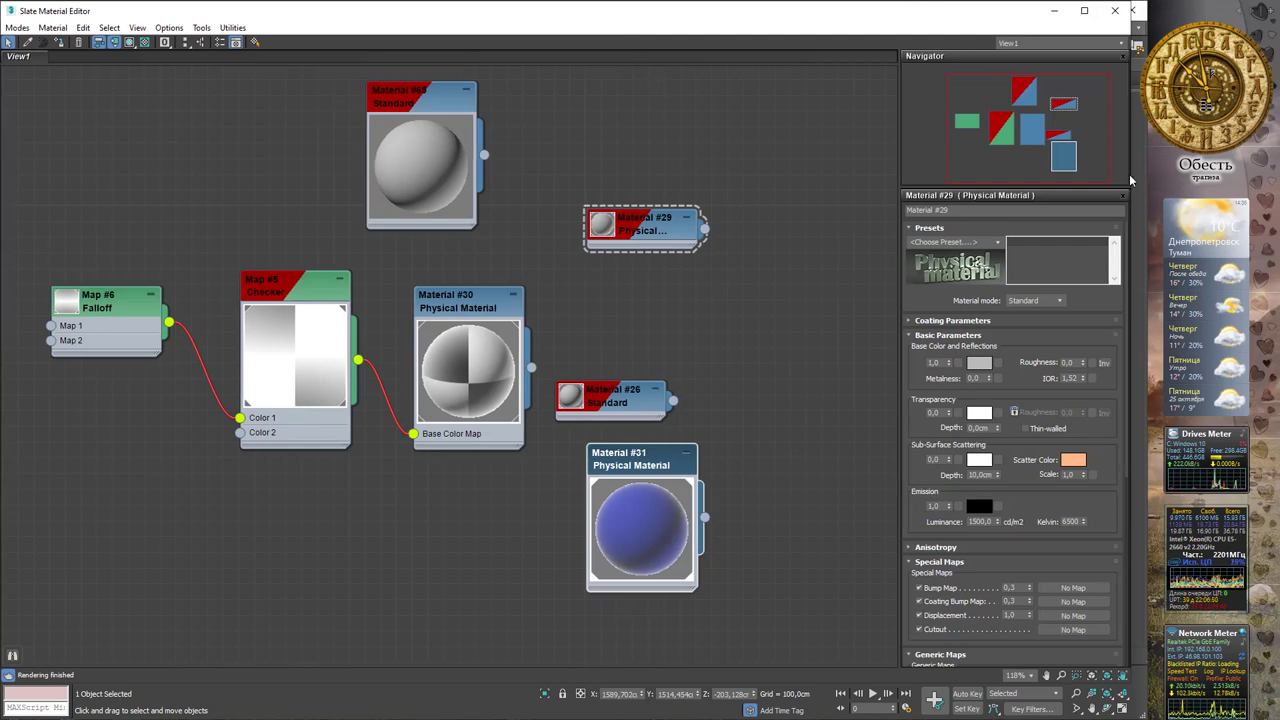
{"action": "left_click_drag", "start_coordinate": [1130, 180], "coordinate": [1150, 174]}
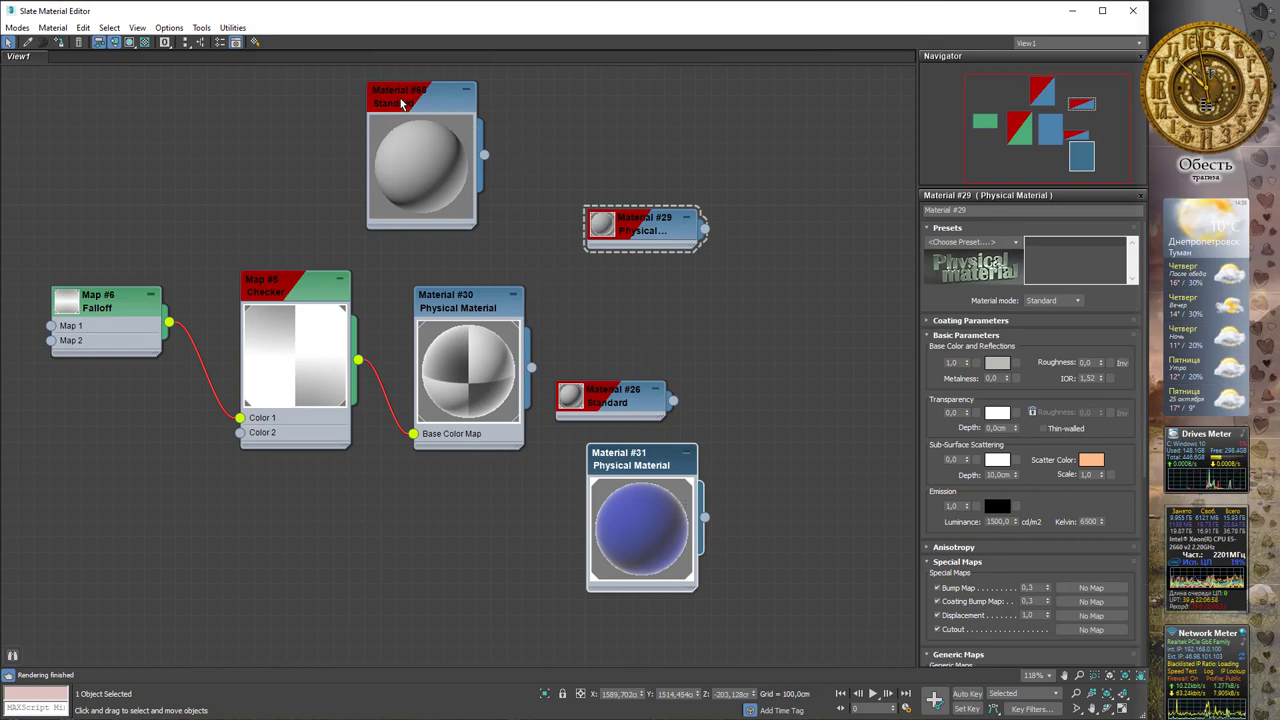
{"action": "left_click_drag", "start_coordinate": [401, 103], "coordinate": [434, 93]}
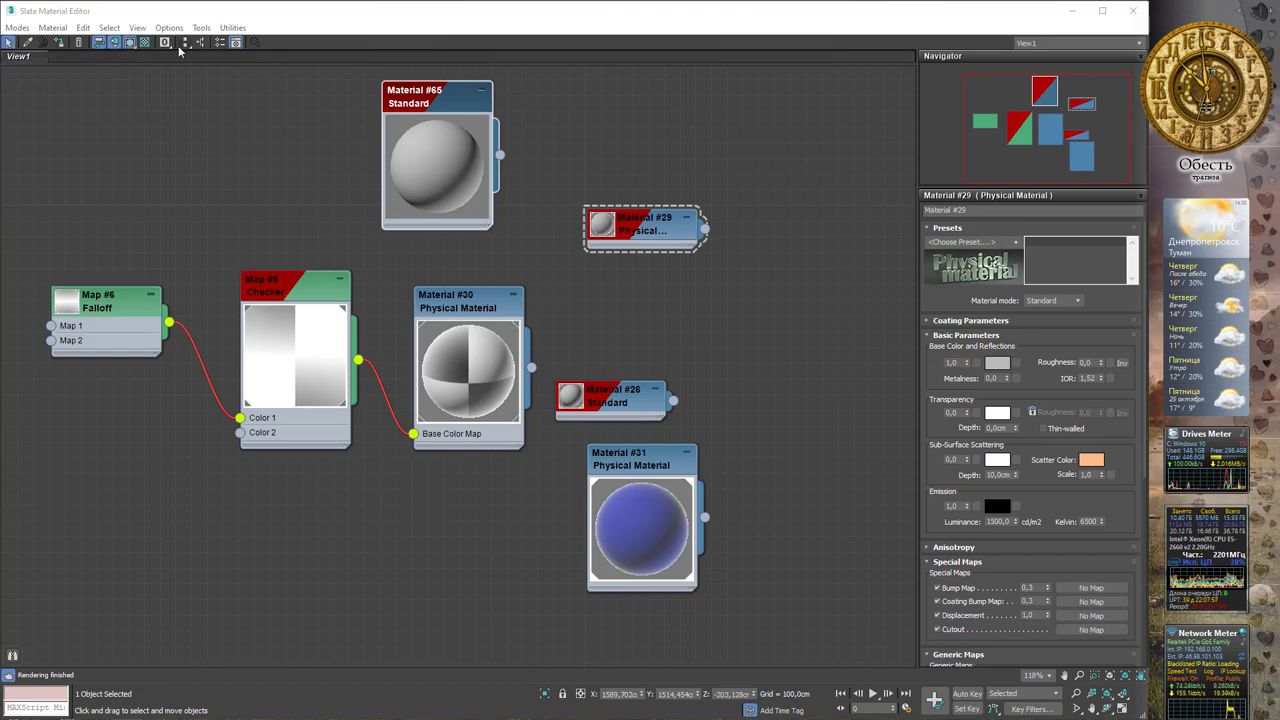
{"action": "left_click", "coordinate": [228, 218]}
Delete all nodes, add a trial Blend Material #68, then delete it and Materials #66 and #67
{"action": "key", "text": "ctrl+a"}
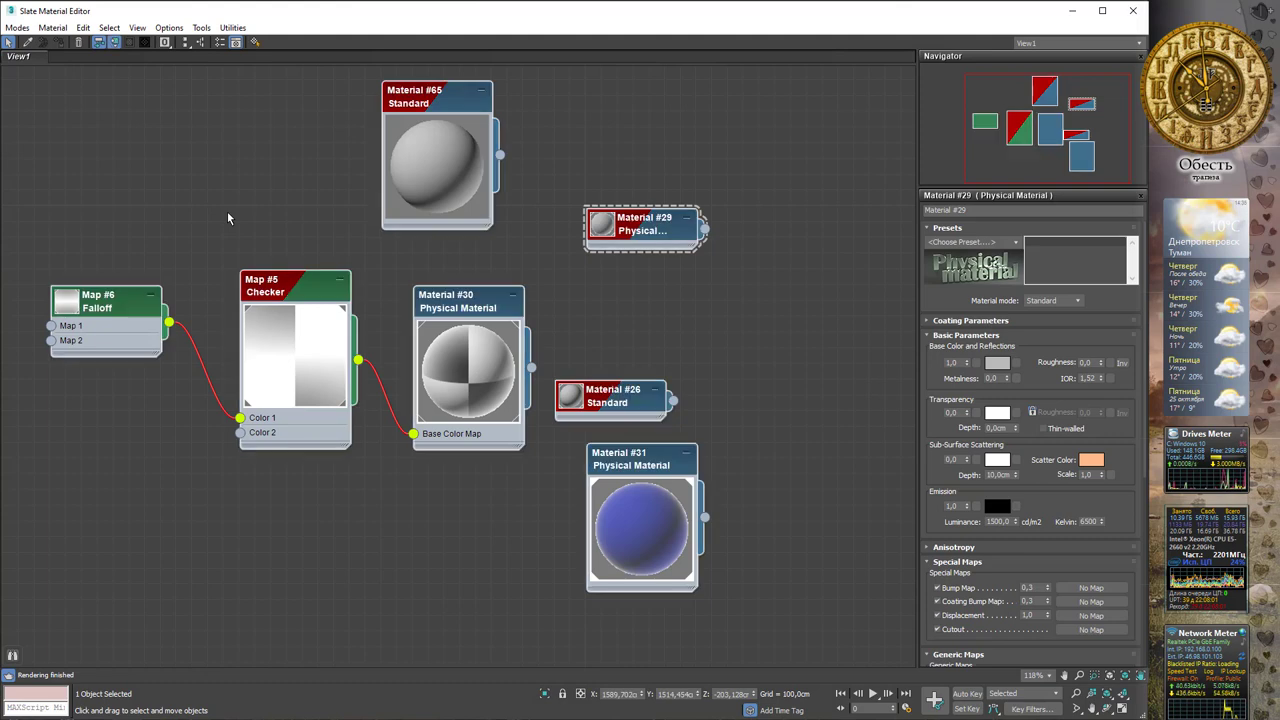
{"action": "key", "text": "Delete"}
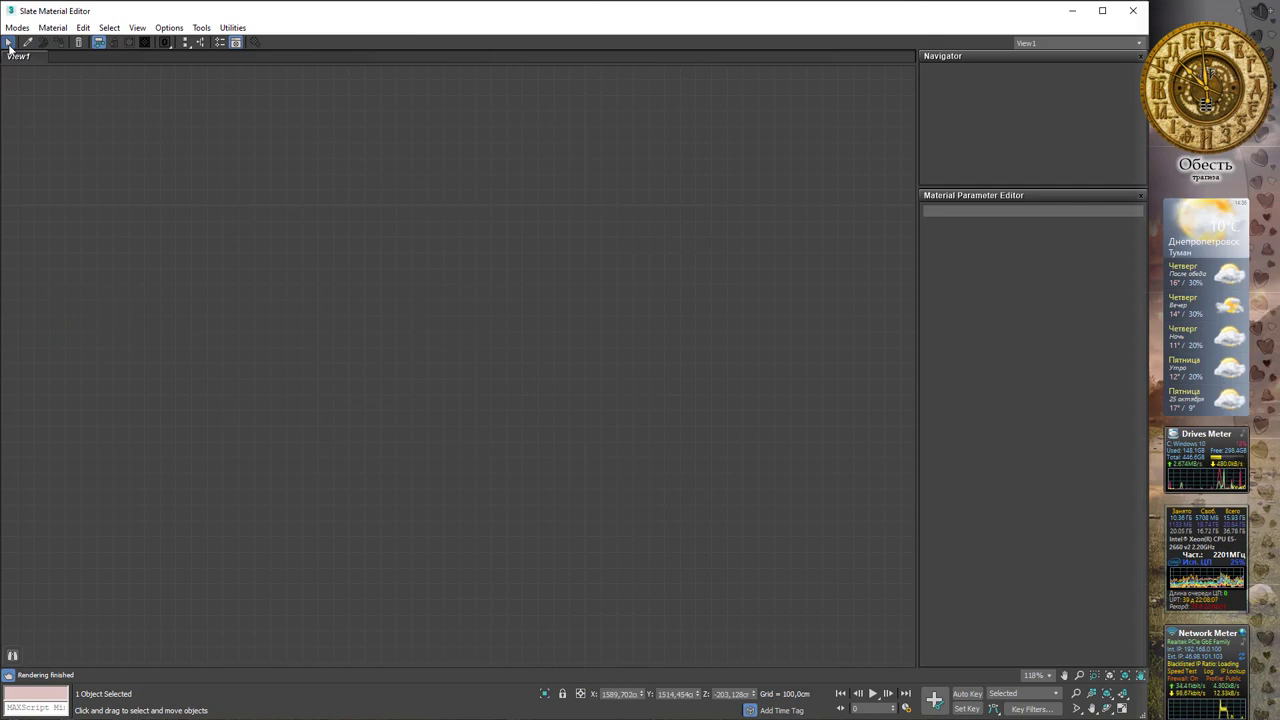
{"action": "right_click", "coordinate": [341, 212]}
{"action": "mouse_move", "coordinate": [380, 220]}
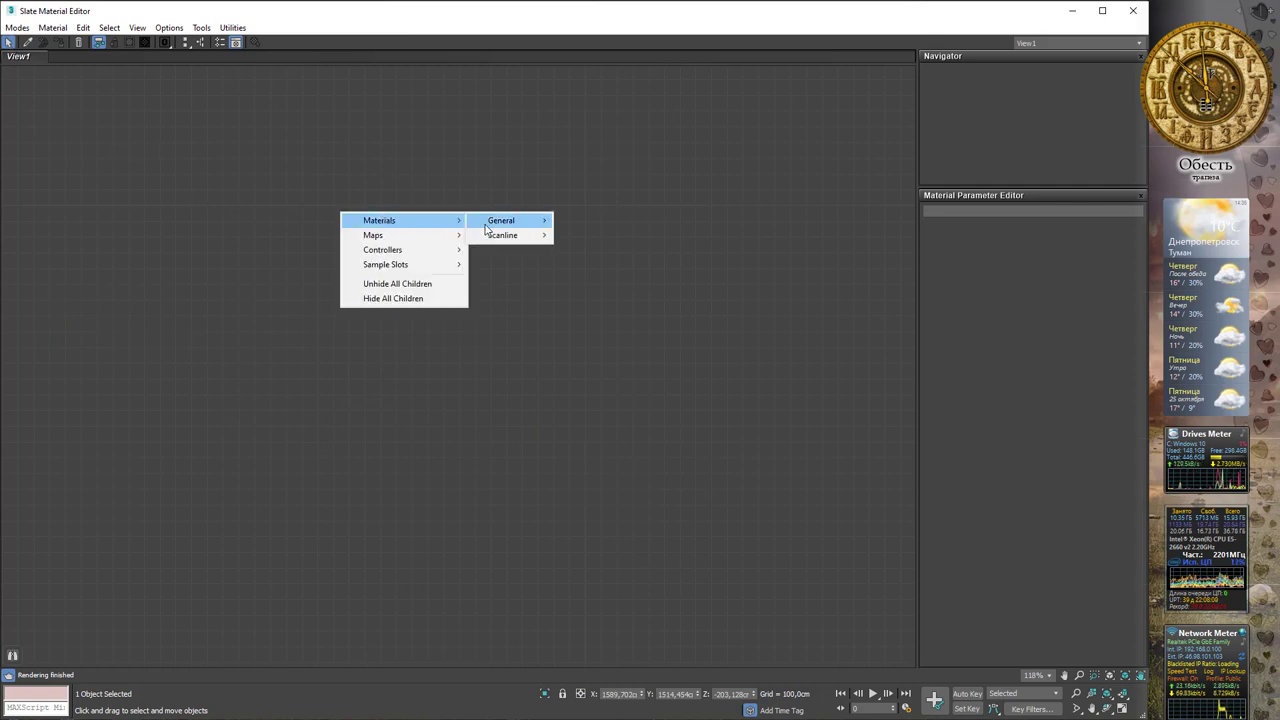
{"action": "mouse_move", "coordinate": [505, 220]}
{"action": "left_click", "coordinate": [578, 235]}
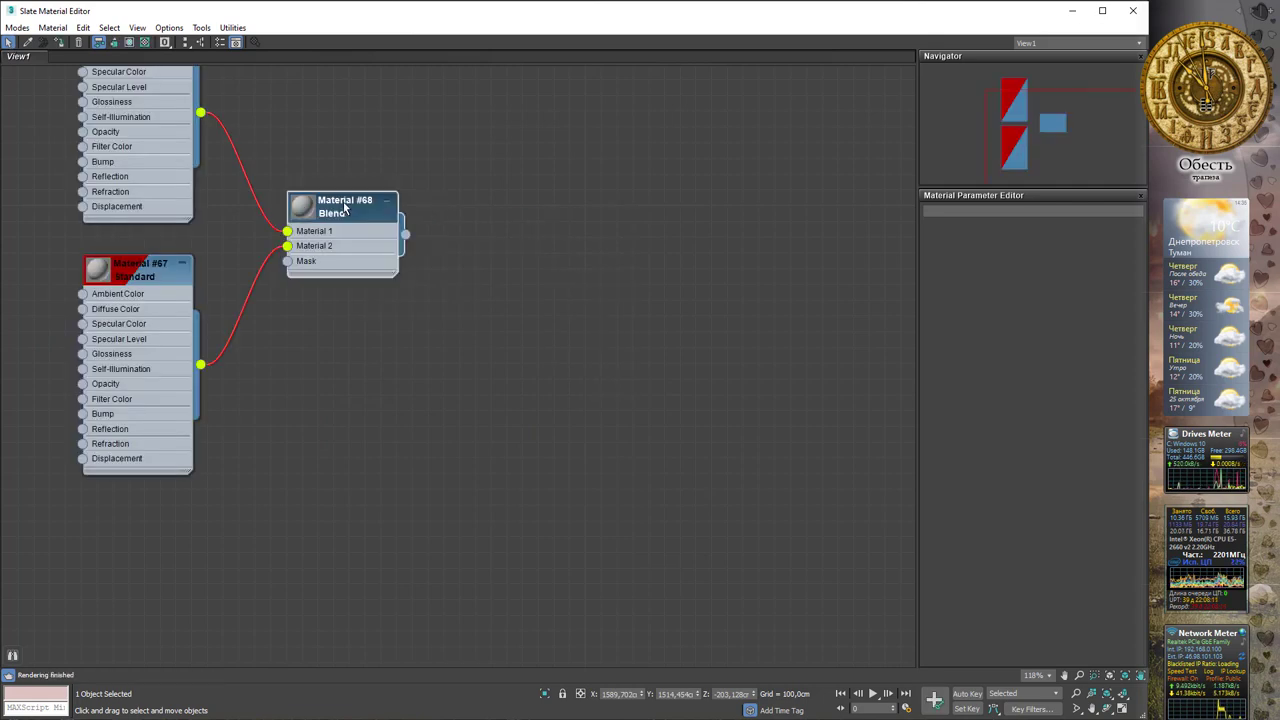
{"action": "mouse_move", "coordinate": [344, 207]}
{"action": "middle_mouse_down"}
{"action": "mouse_move", "coordinate": [515, 333]}
{"action": "mouse_move", "coordinate": [357, 323]}
{"action": "mouse_move", "coordinate": [563, 336]}
{"action": "mouse_move", "coordinate": [392, 332]}
{"action": "mouse_move", "coordinate": [457, 332]}
{"action": "mouse_move", "coordinate": [388, 376]}
{"action": "mouse_move", "coordinate": [501, 350]}
{"action": "middle_mouse_up"}
{"action": "key", "text": "Delete"}
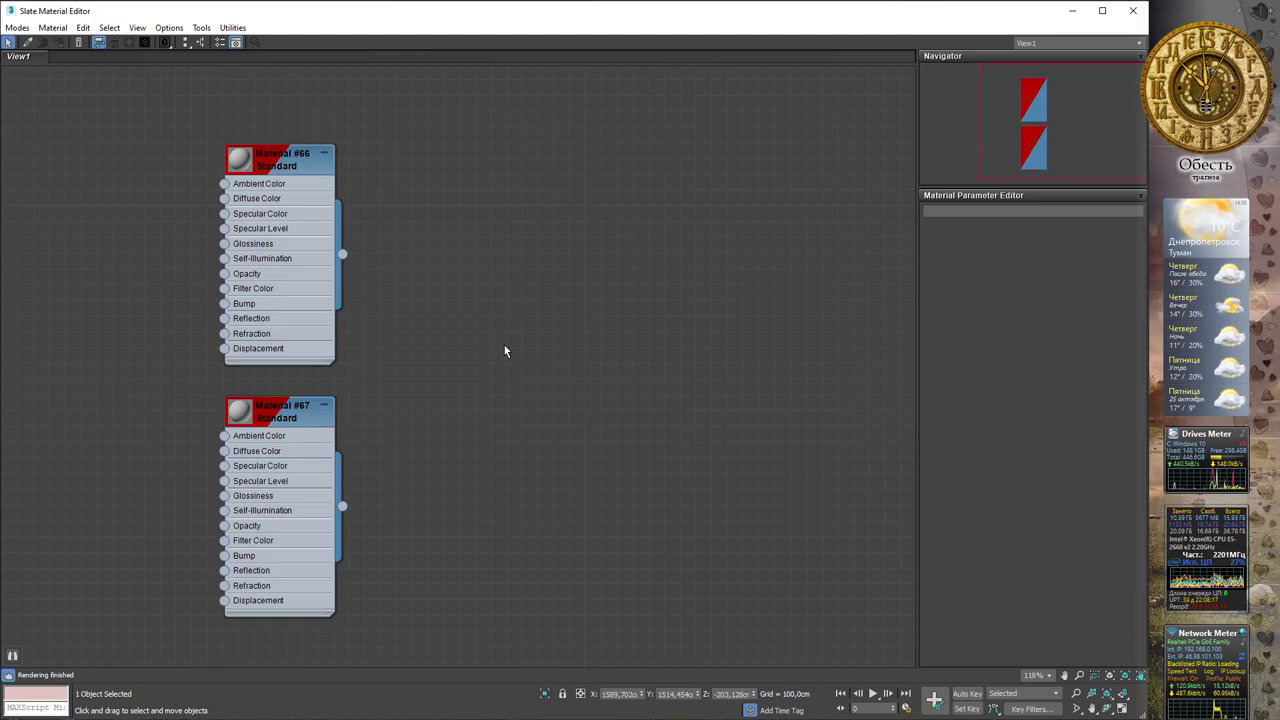
{"action": "left_click_drag", "start_coordinate": [476, 216], "coordinate": [182, 480]}
{"action": "key", "text": "Delete"}
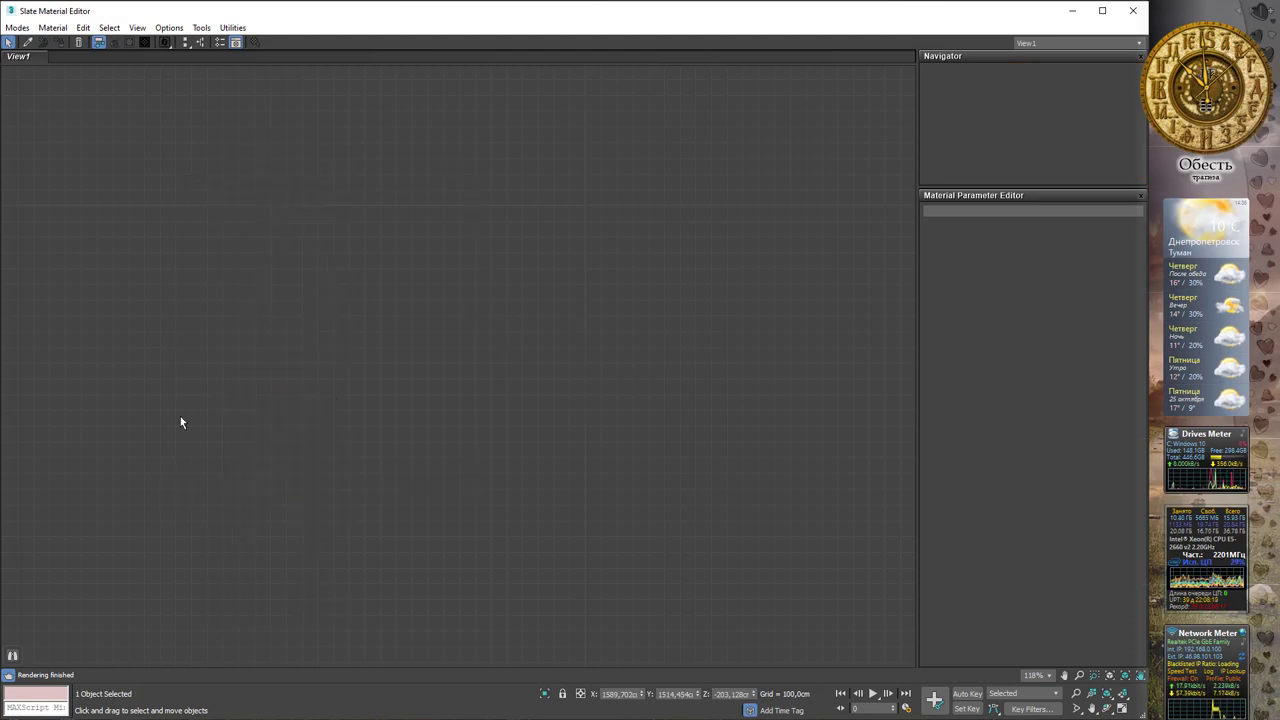
Activate Pick Material from Object, maximize the editor, then lower it to reveal the teapots
{"action": "left_click", "coordinate": [28, 42]}
{"action": "left_click", "coordinate": [55, 28]}
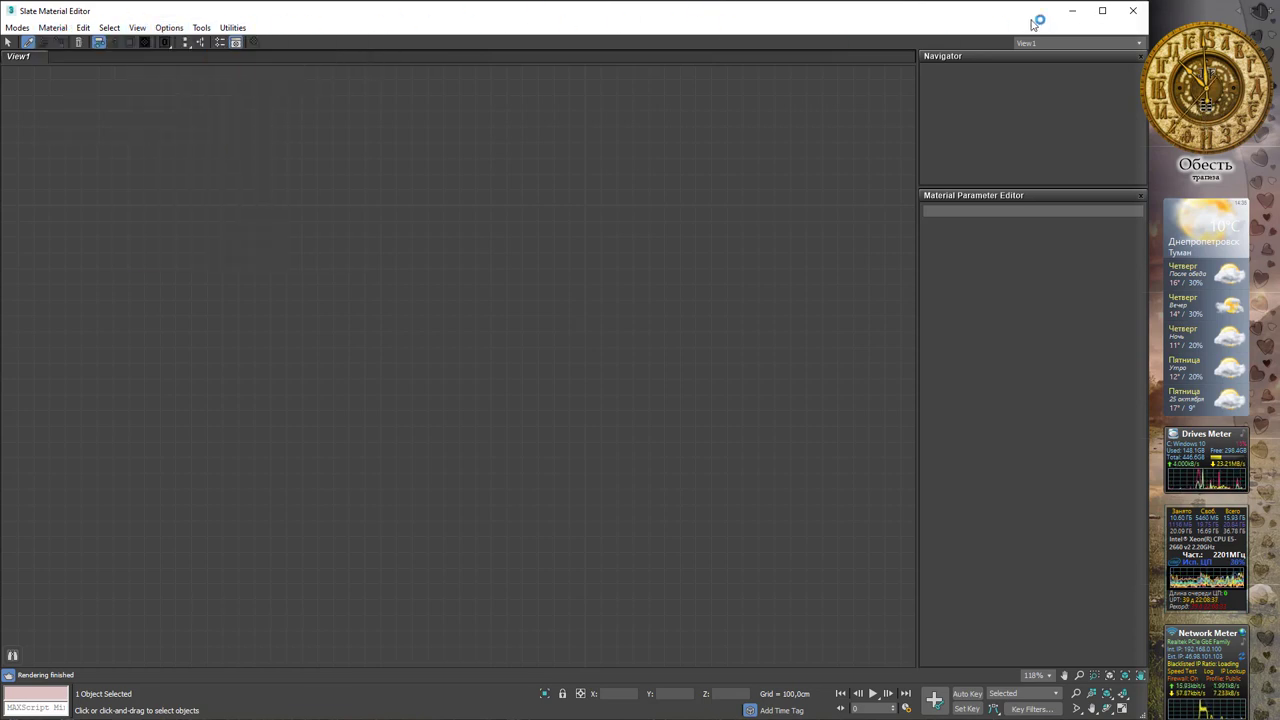
{"action": "left_click", "coordinate": [1102, 10]}
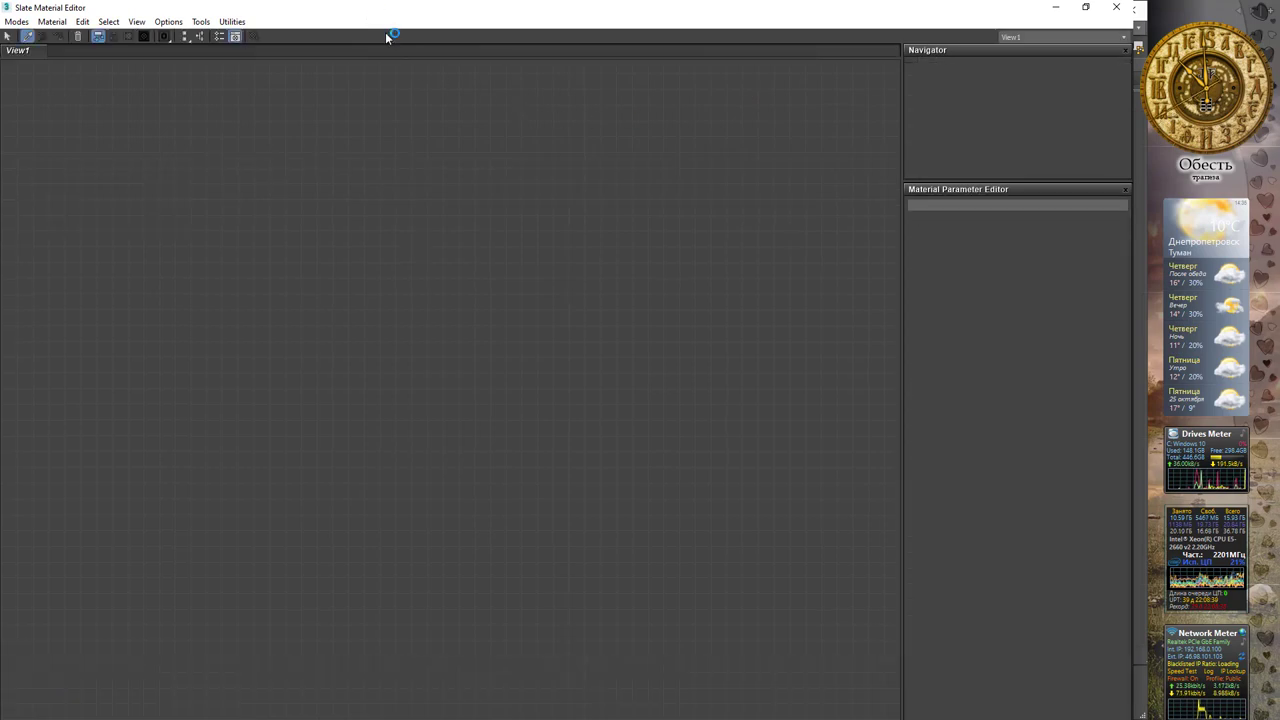
{"action": "left_click_drag", "start_coordinate": [388, 36], "coordinate": [281, 441]}
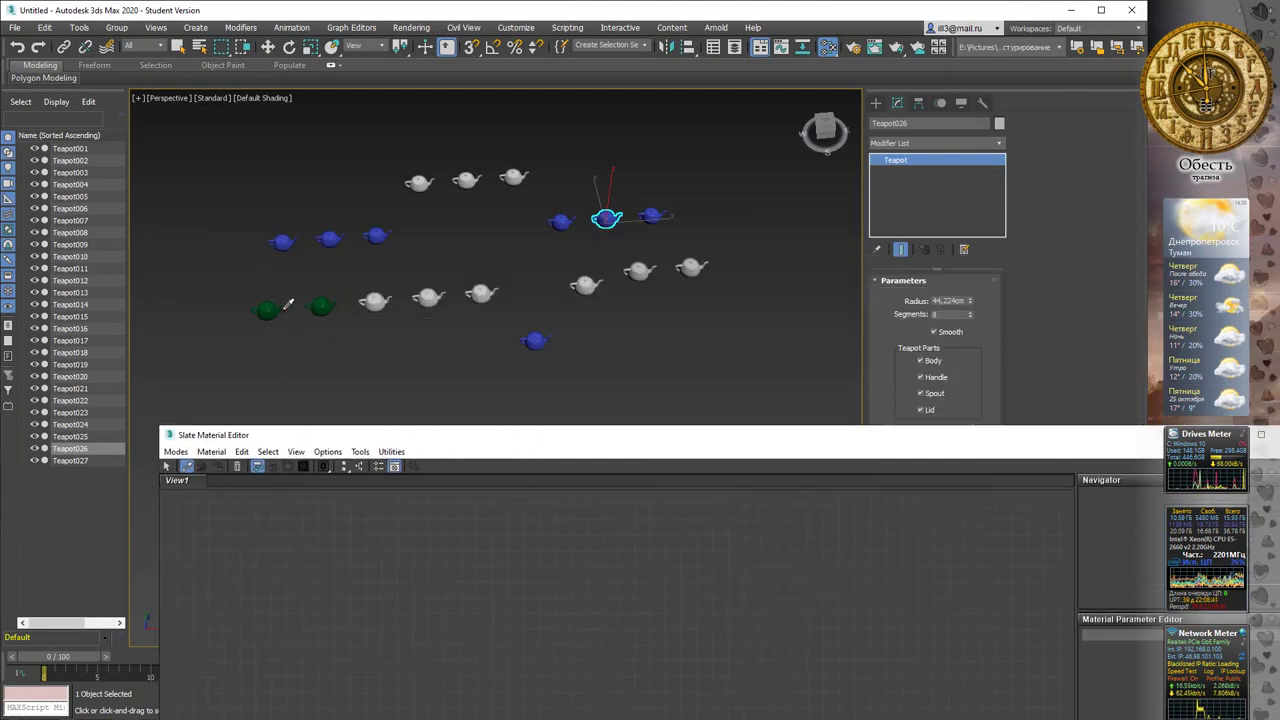
Pick Material #29 and Material #26 from scene teapots, then drag the editor up to fill the screen
{"action": "left_click", "coordinate": [282, 241]}
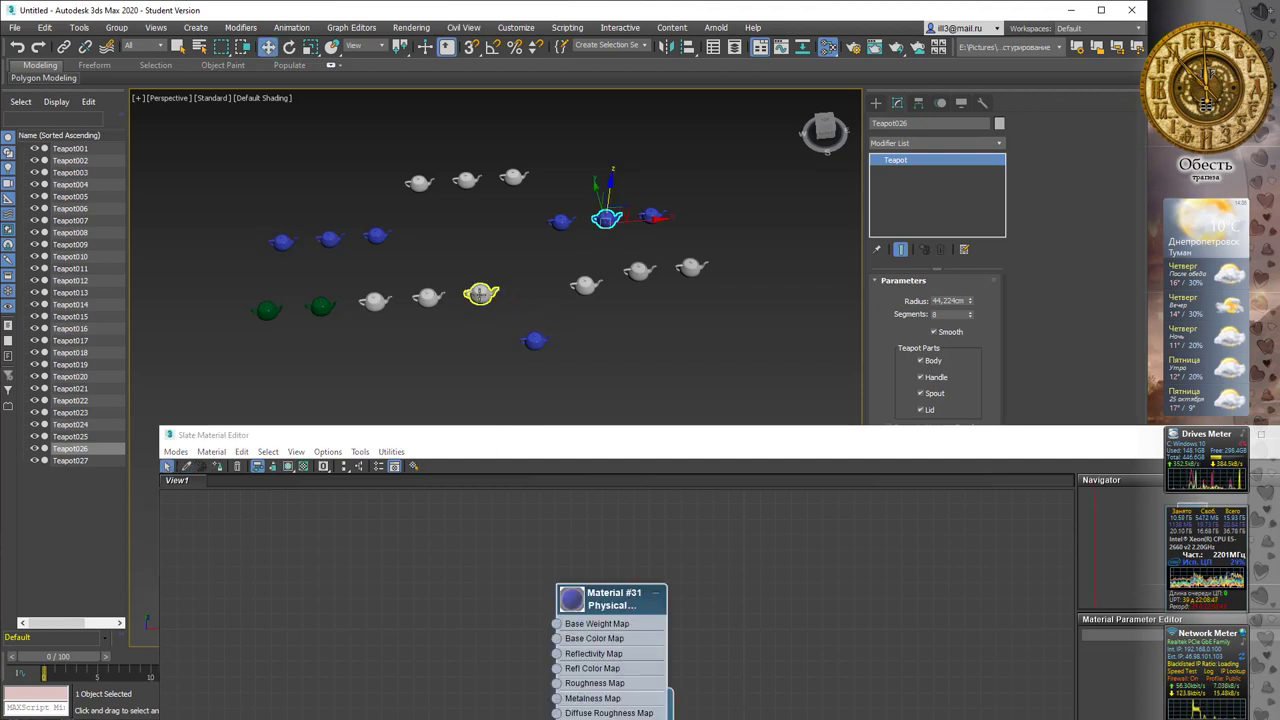
{"action": "left_click", "coordinate": [482, 296]}
{"action": "left_click", "coordinate": [186, 466]}
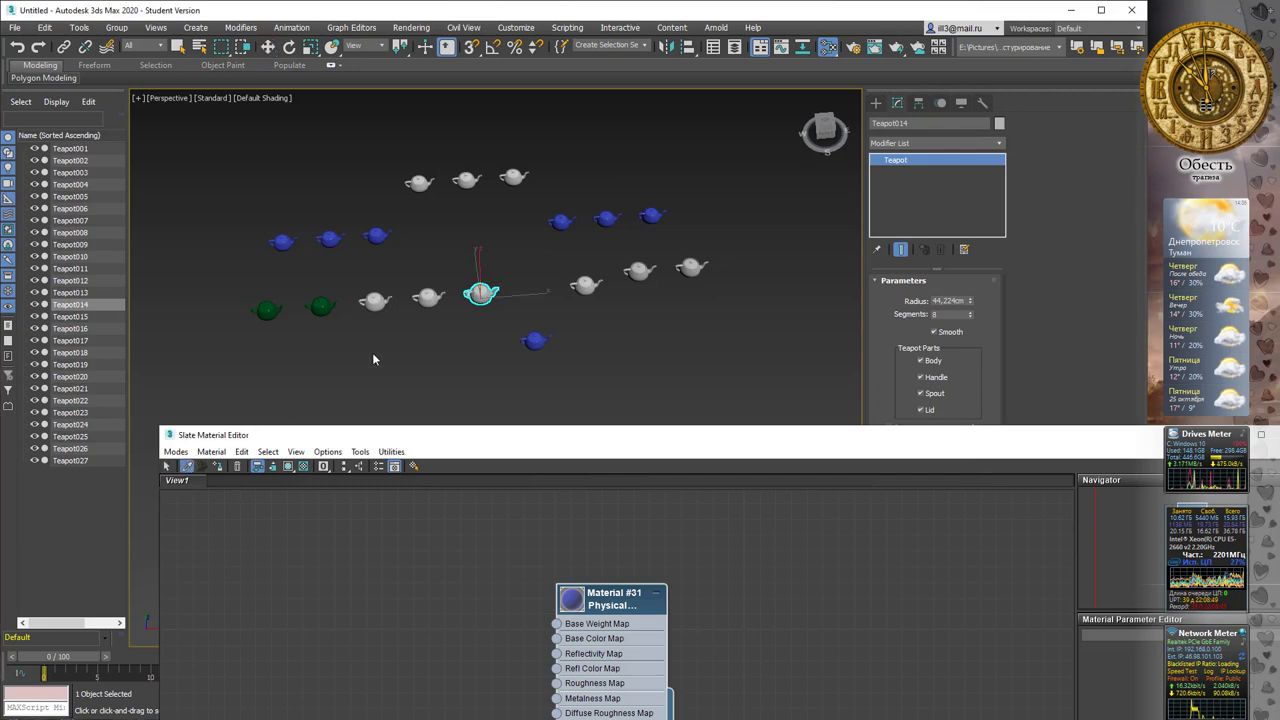
{"action": "left_click", "coordinate": [429, 294]}
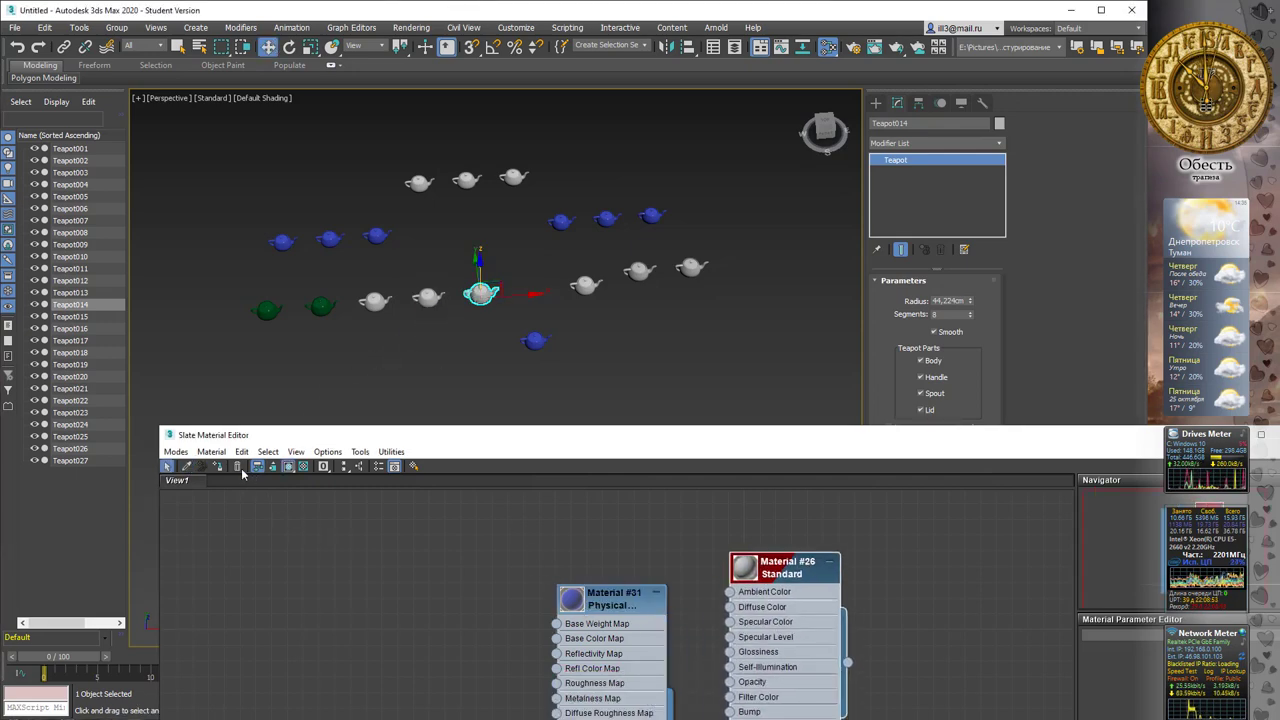
{"action": "left_click", "coordinate": [212, 451]}
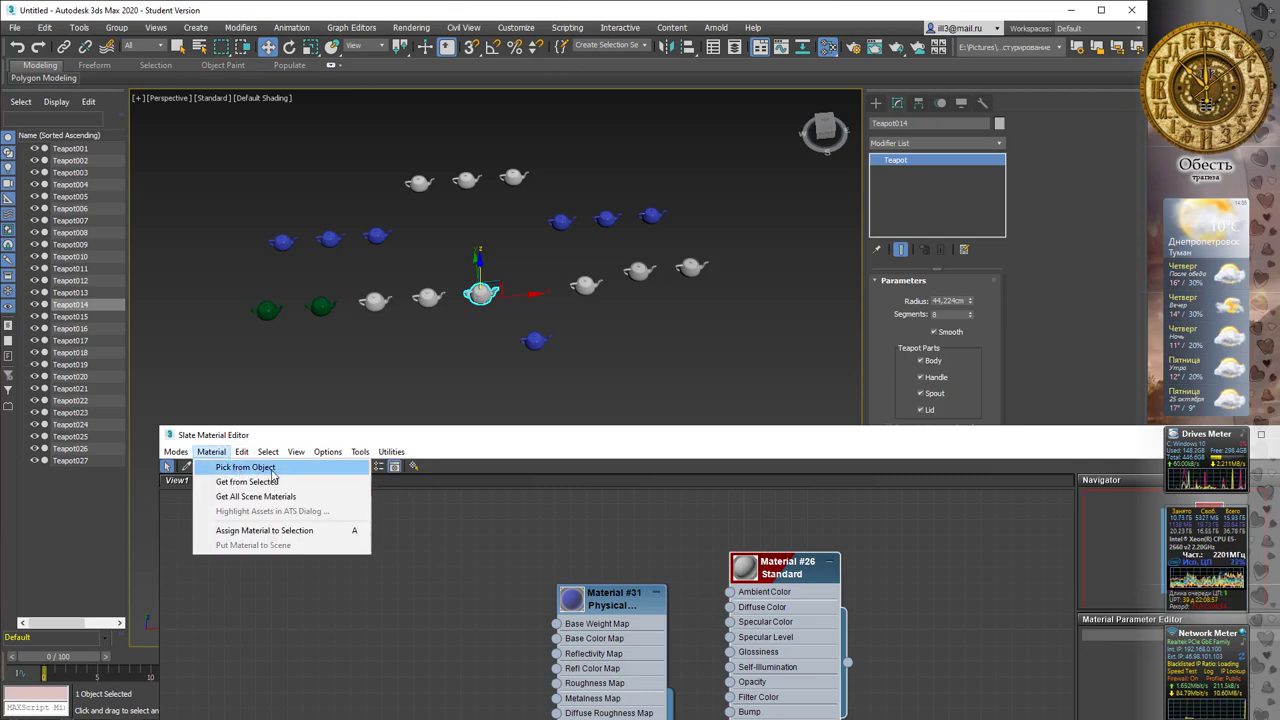
{"action": "left_click", "coordinate": [245, 467]}
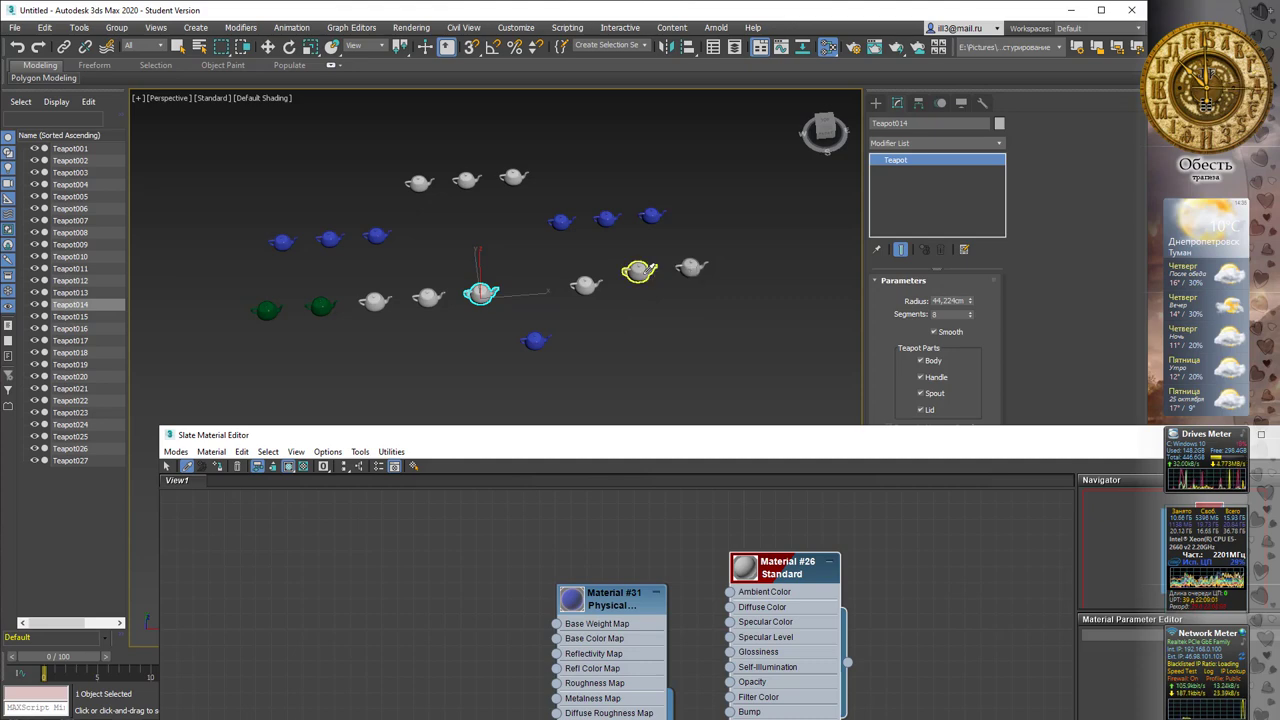
{"action": "left_click", "coordinate": [637, 272]}
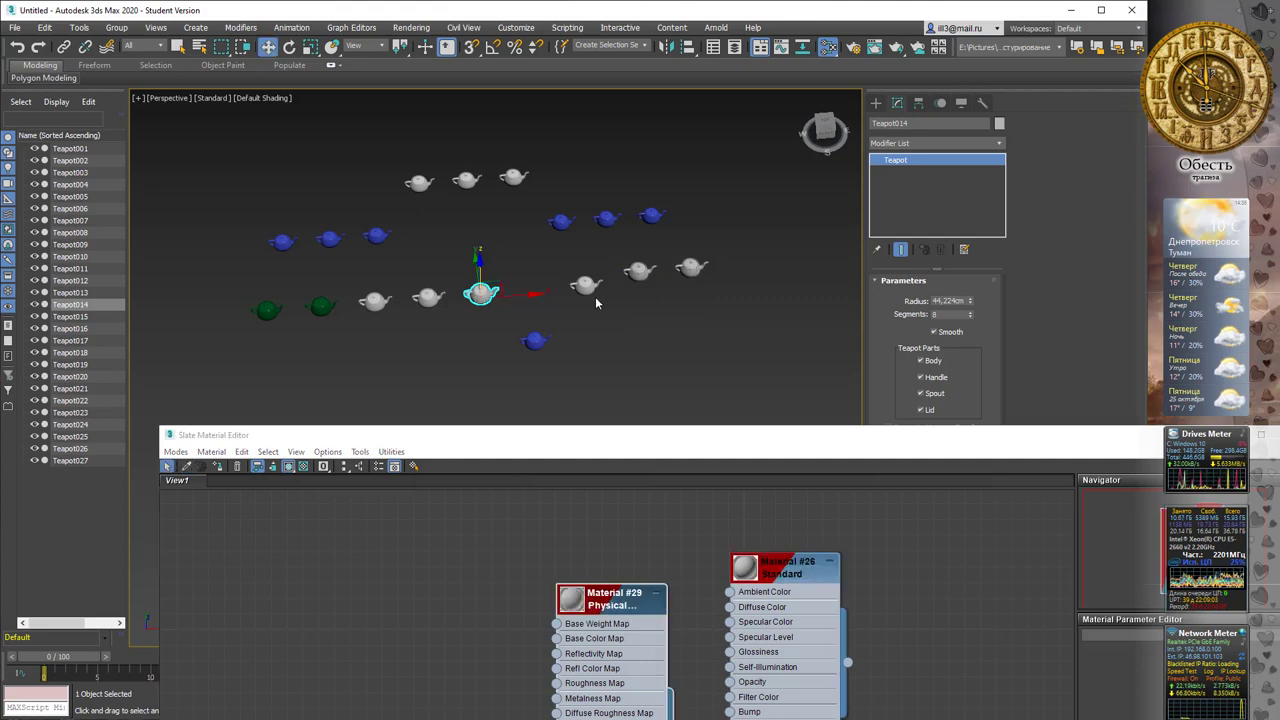
{"action": "left_click", "coordinate": [186, 466]}
{"action": "left_click", "coordinate": [466, 182]}
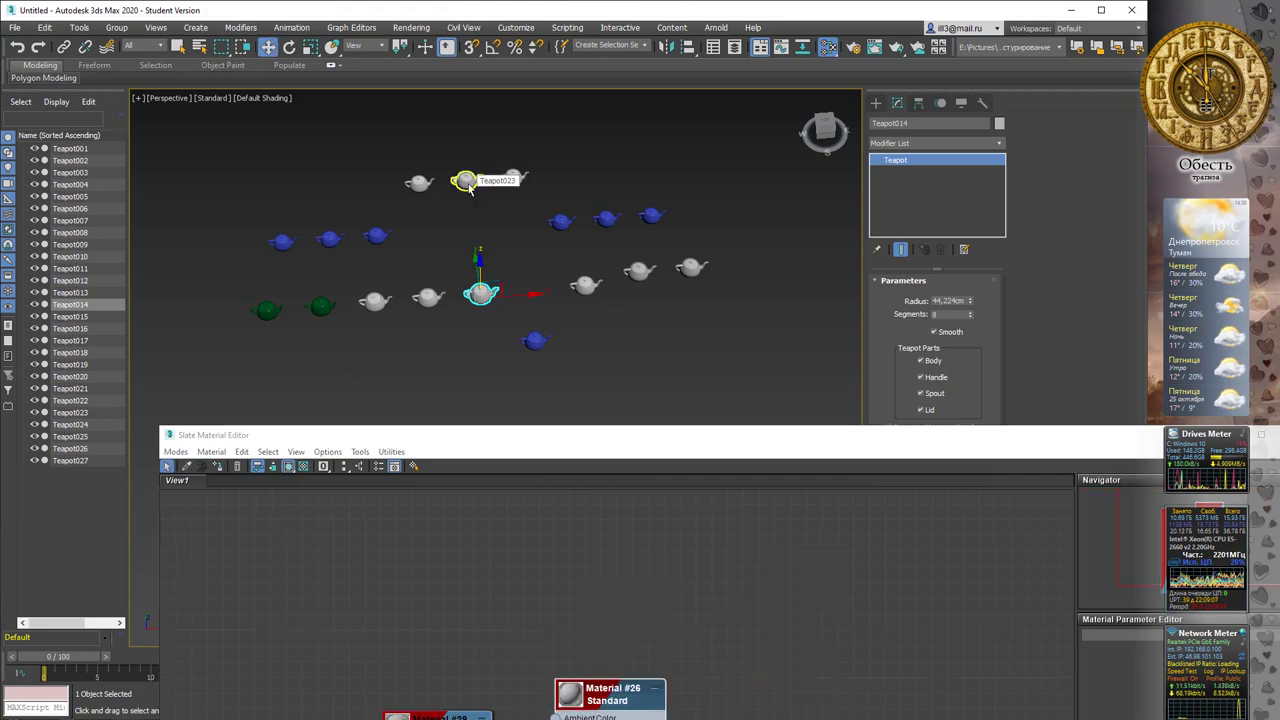
{"action": "left_click_drag", "start_coordinate": [600, 446], "coordinate": [450, 2]}
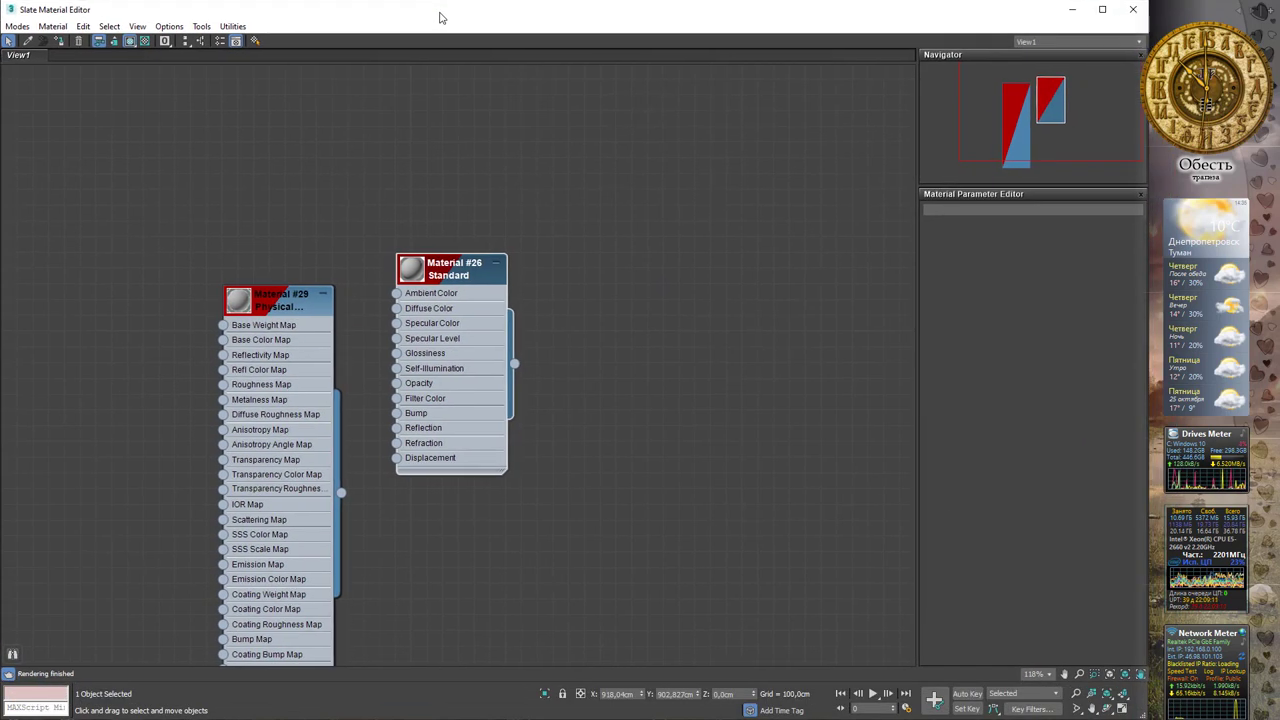
Load all scene materials, including Material #30's chain and #31, hide unused nodeslots, and zoom extents
{"action": "left_click", "coordinate": [51, 27]}
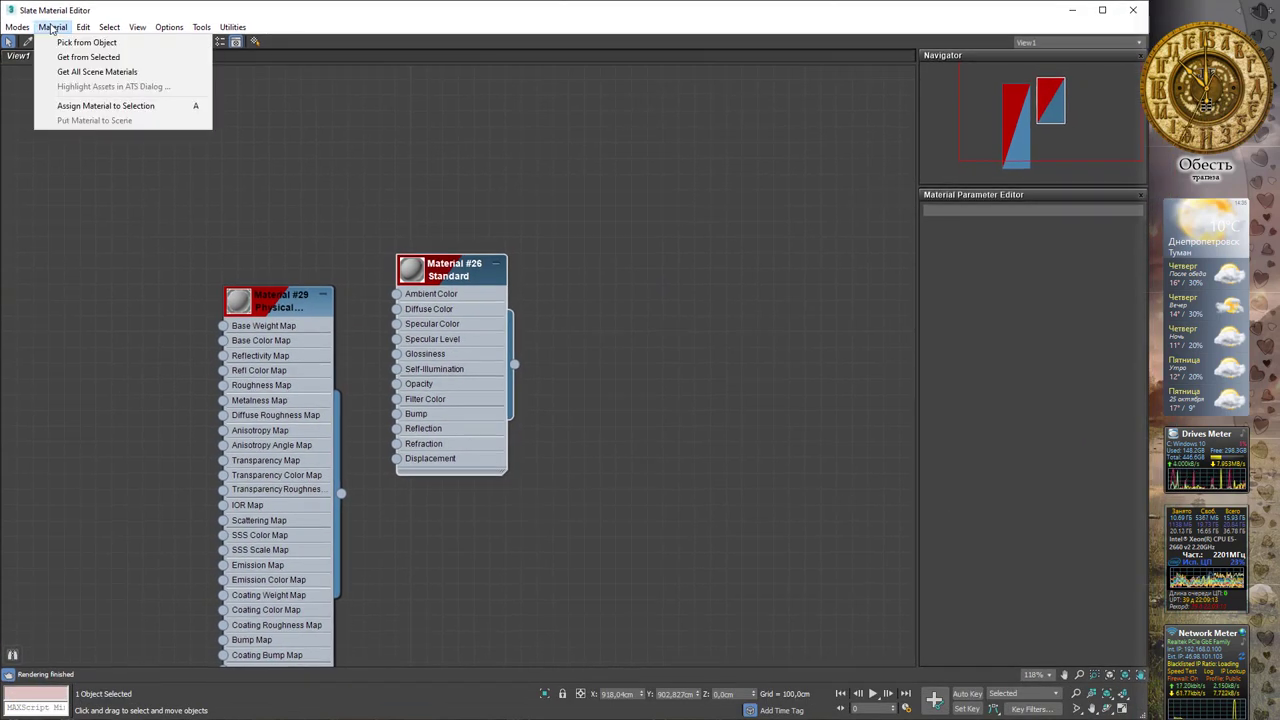
{"action": "left_click", "coordinate": [97, 72]}
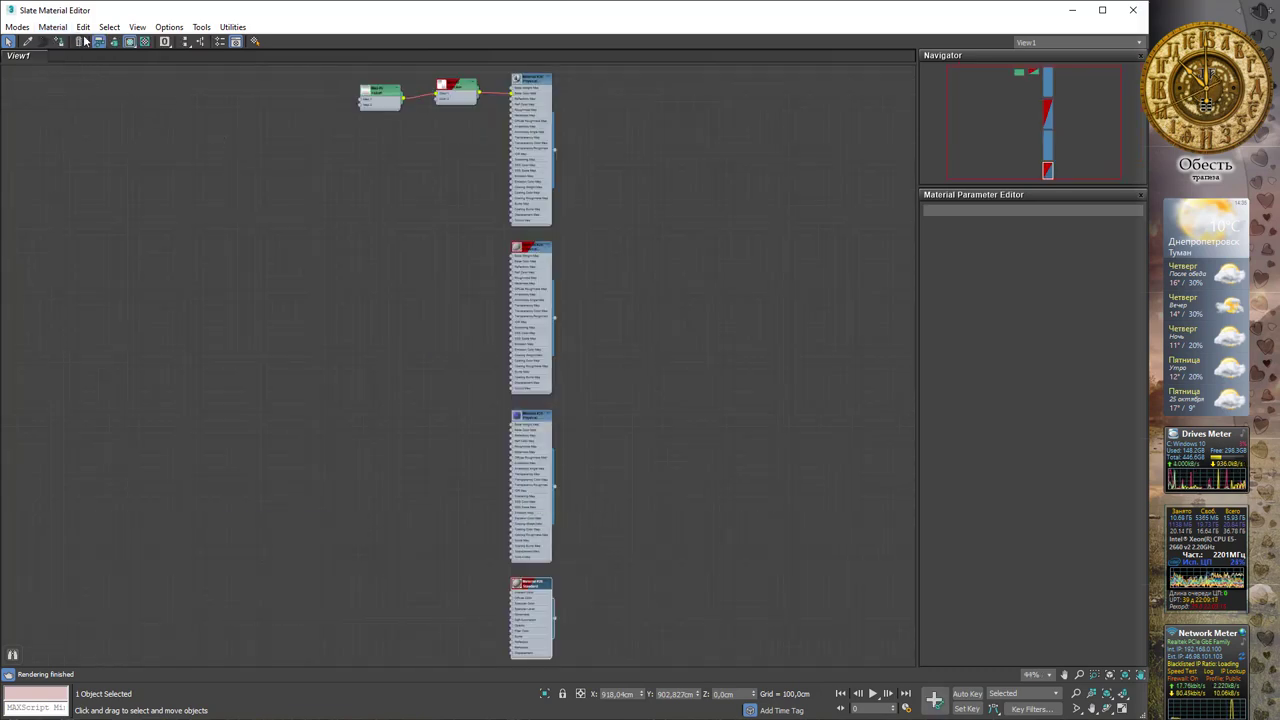
{"action": "left_click", "coordinate": [265, 206]}
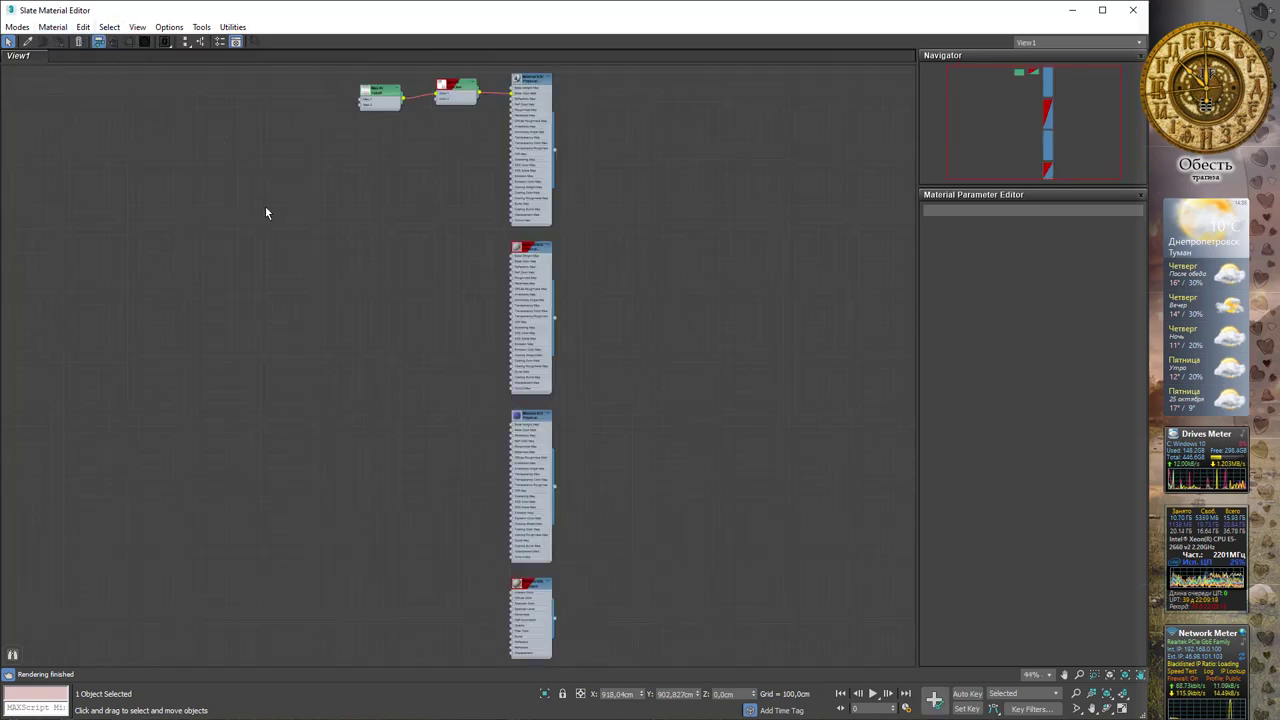
{"action": "key", "text": "ctrl+a"}
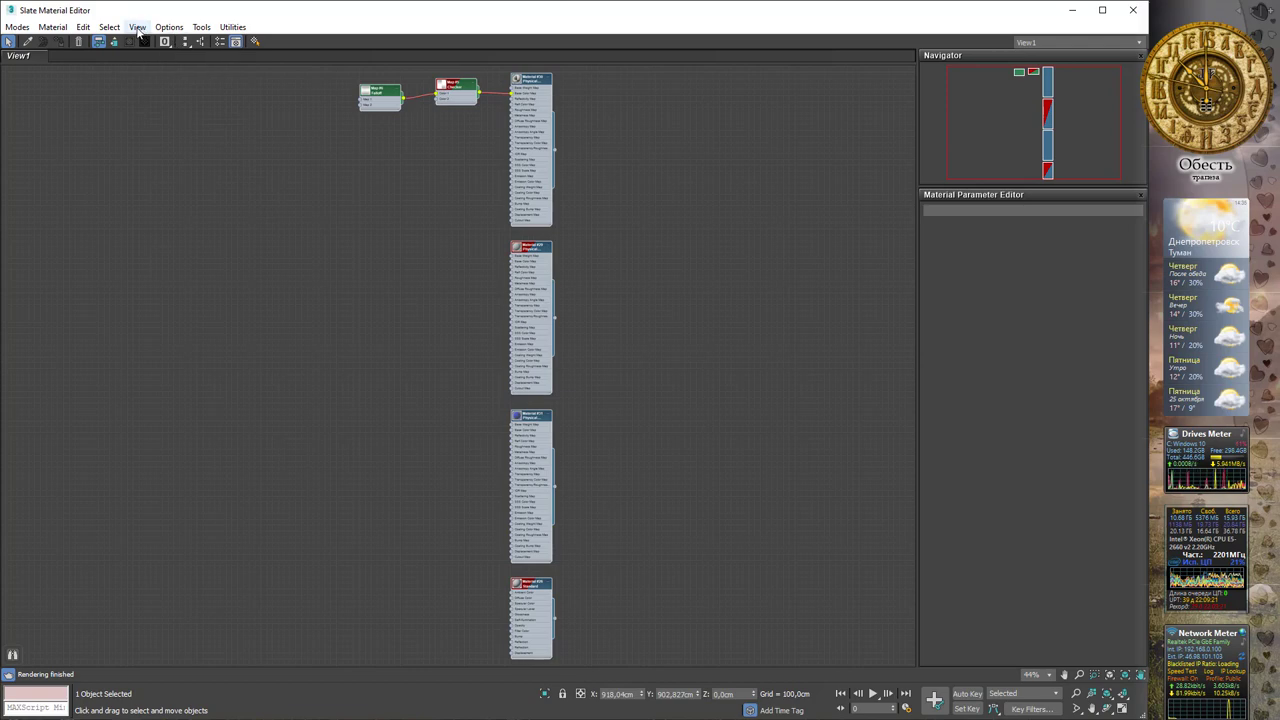
{"action": "left_click", "coordinate": [137, 27]}
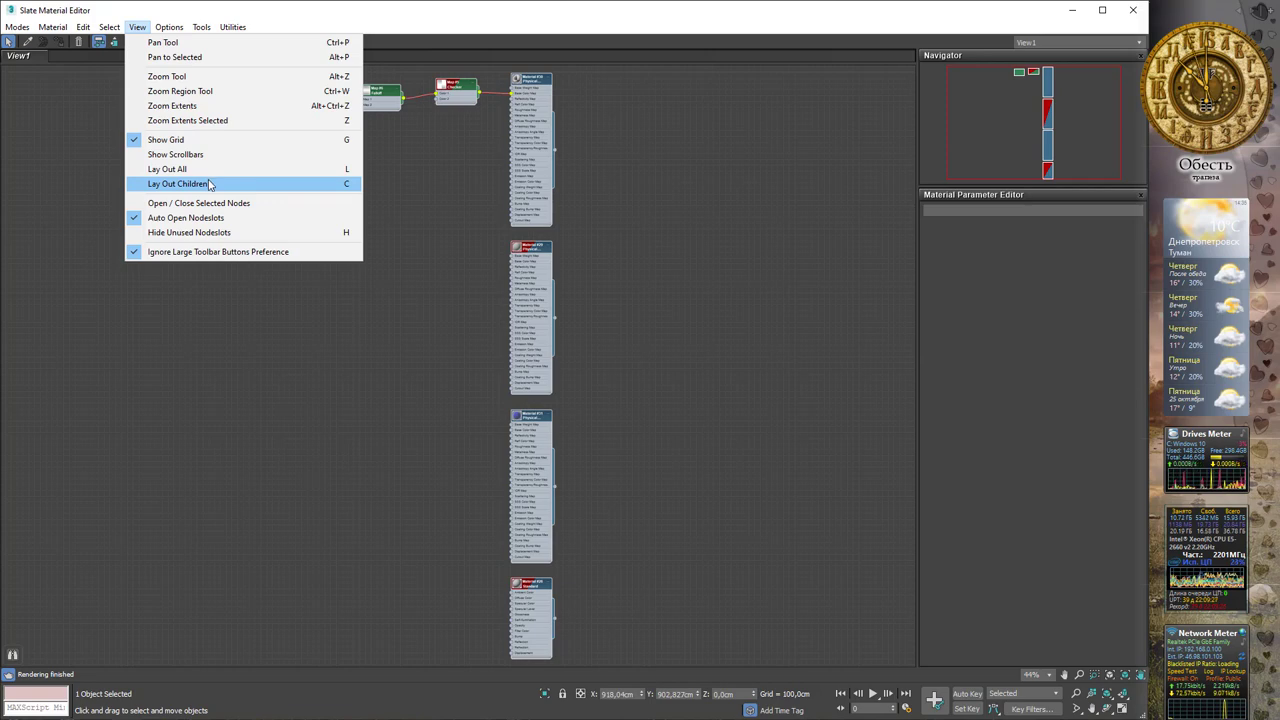
{"action": "left_click", "coordinate": [208, 229]}
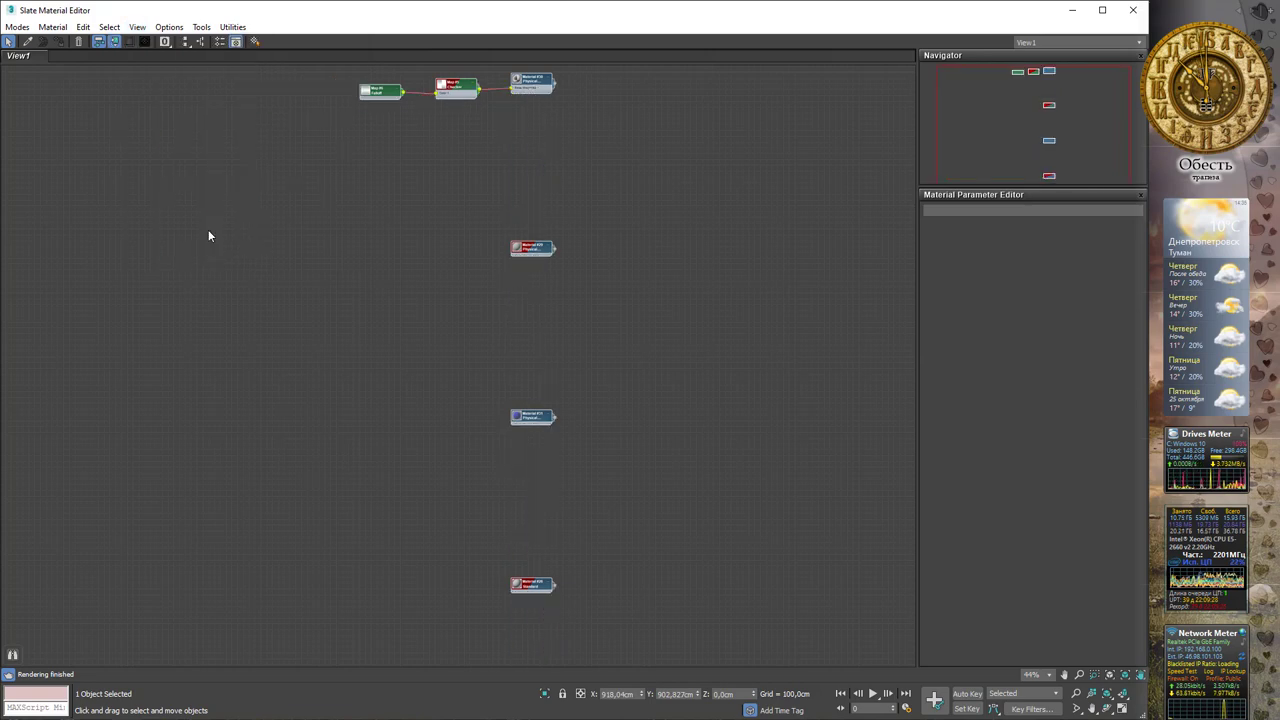
{"action": "left_click", "coordinate": [138, 27]}
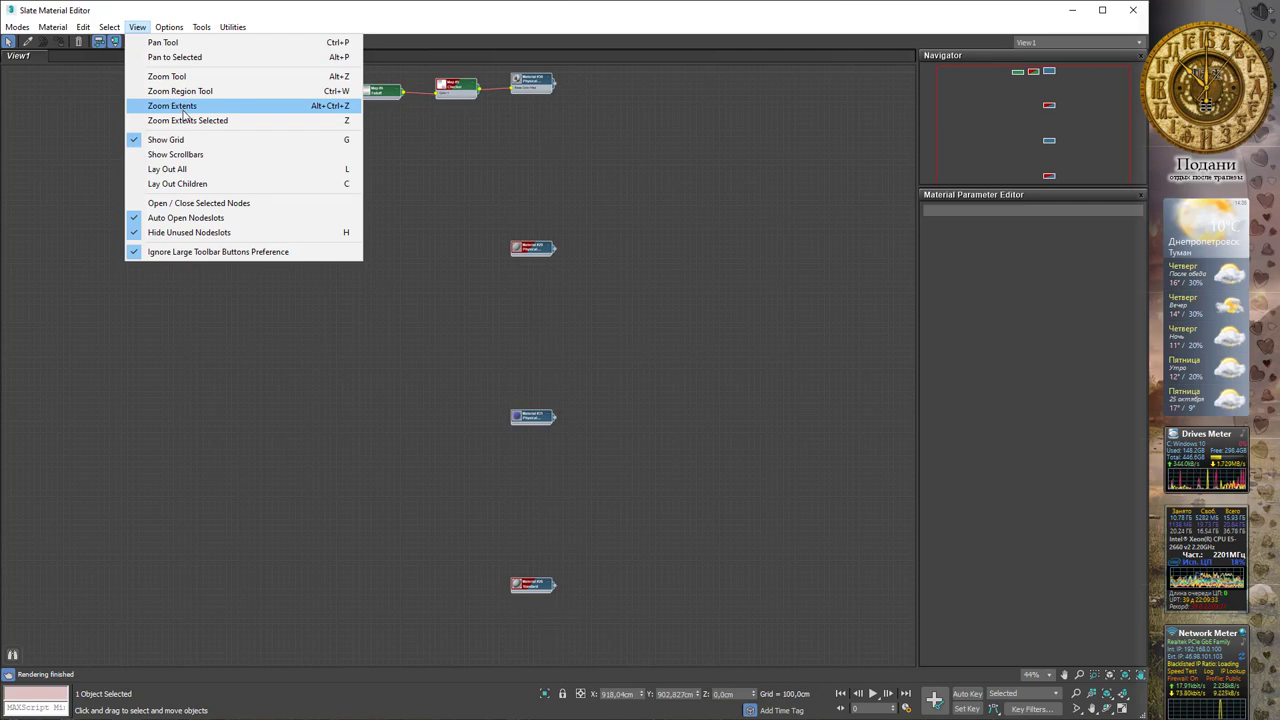
{"action": "left_click", "coordinate": [182, 169]}
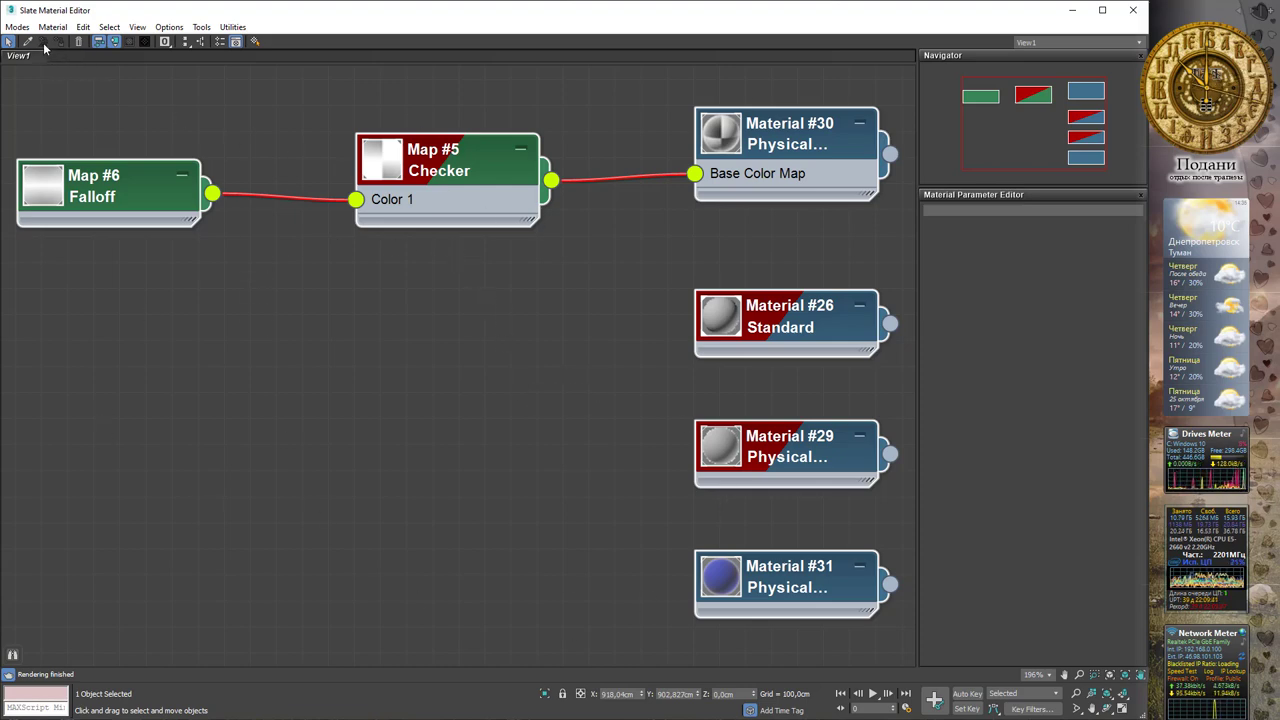
Add a Scanline Architectural material node, Material #69, and move it right on the canvas
{"action": "right_click", "coordinate": [173, 344]}
{"action": "mouse_move", "coordinate": [236, 352]}
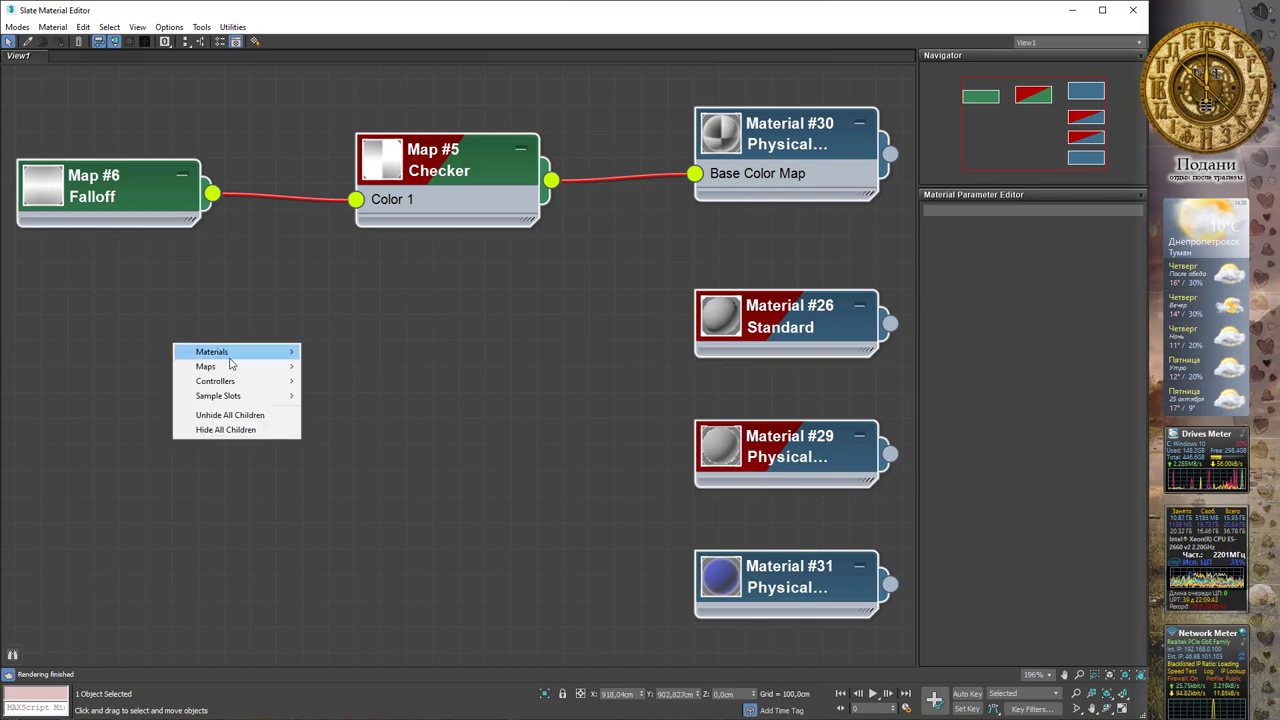
{"action": "mouse_move", "coordinate": [335, 366]}
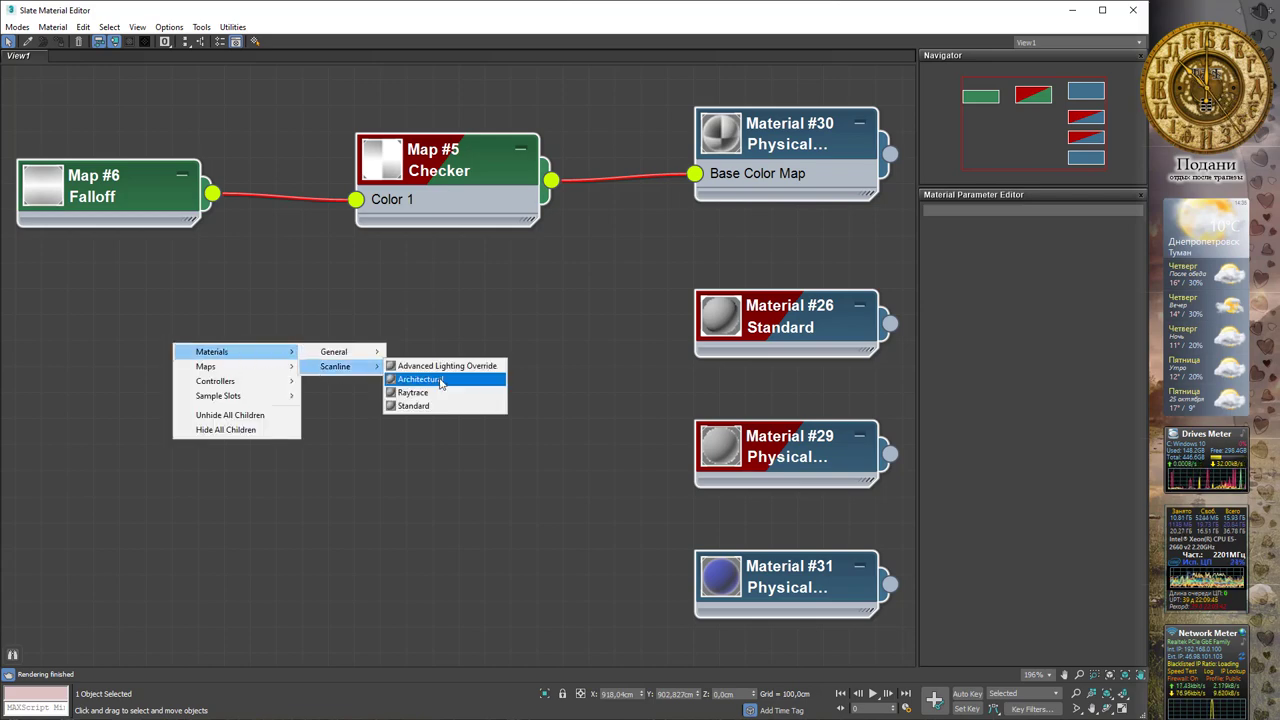
{"action": "left_click", "coordinate": [438, 358]}
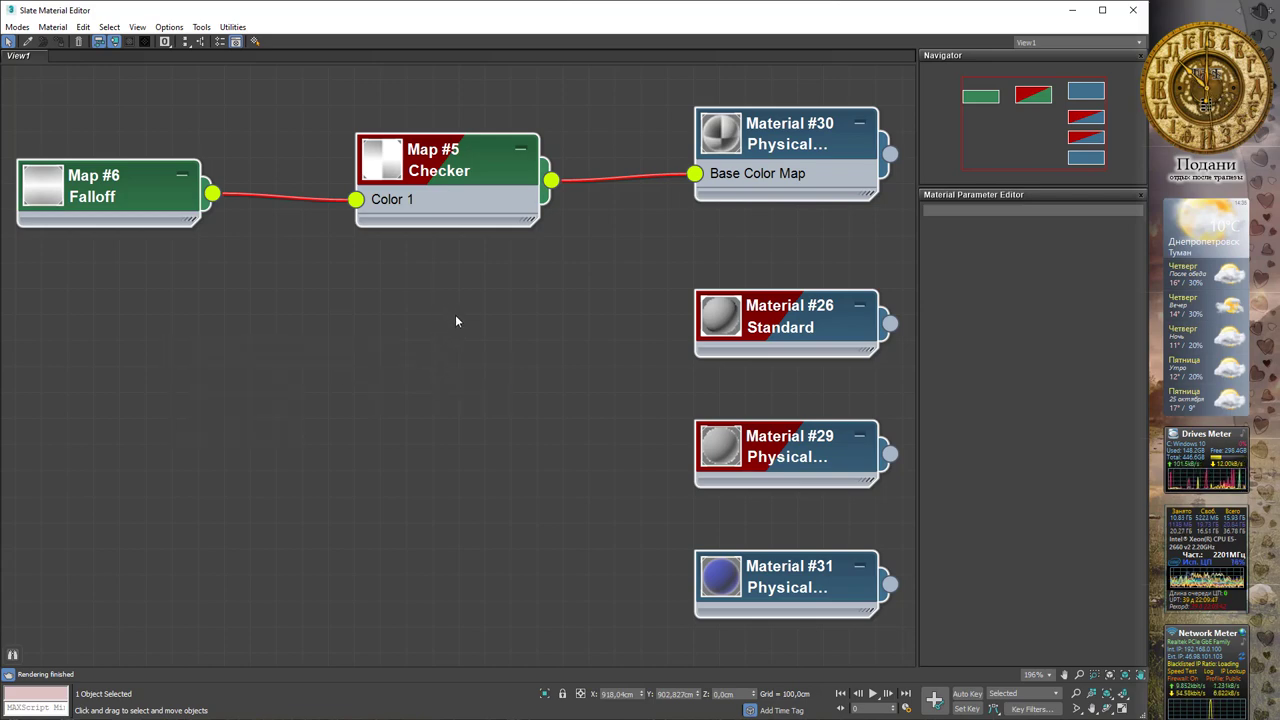
{"action": "scroll", "coordinate": [510, 334], "scroll_direction": "down", "scroll_amount": 2}
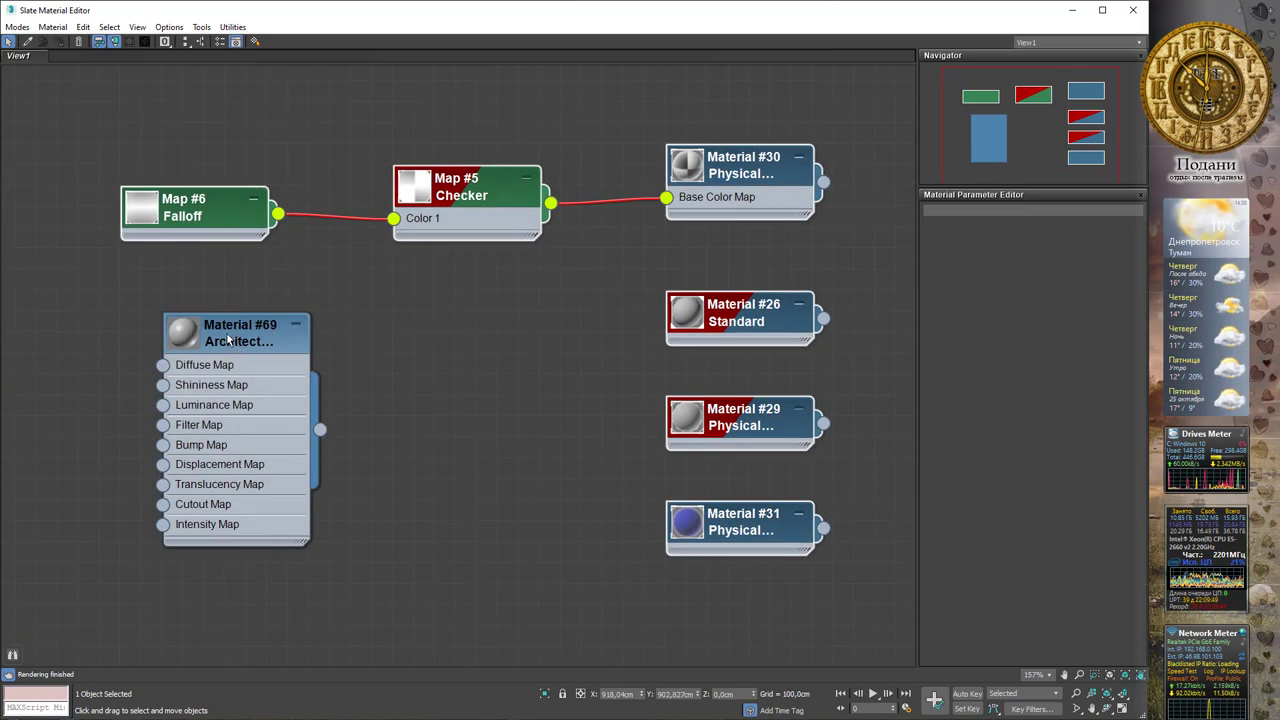
{"action": "left_click_drag", "start_coordinate": [228, 340], "coordinate": [333, 340]}
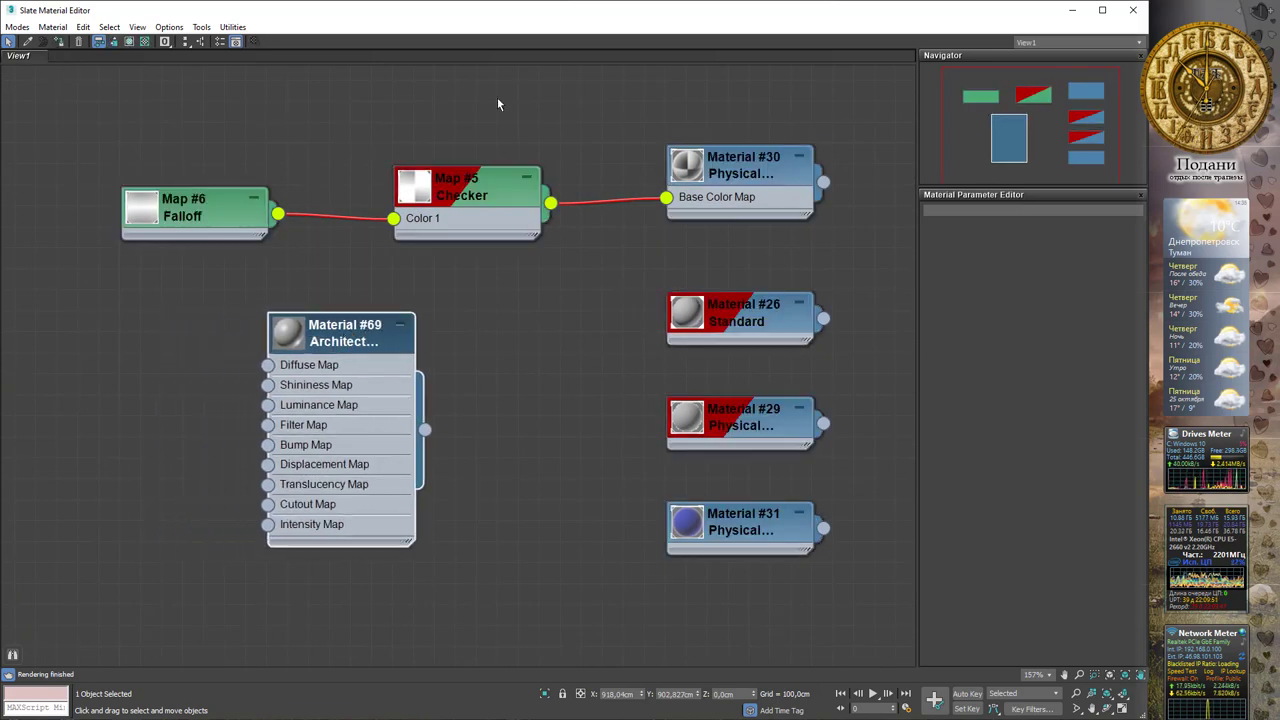
Set Material #69's Diffuse Color to pure red, then shrink the editor to show the viewport
{"action": "double_click", "coordinate": [350, 340]}
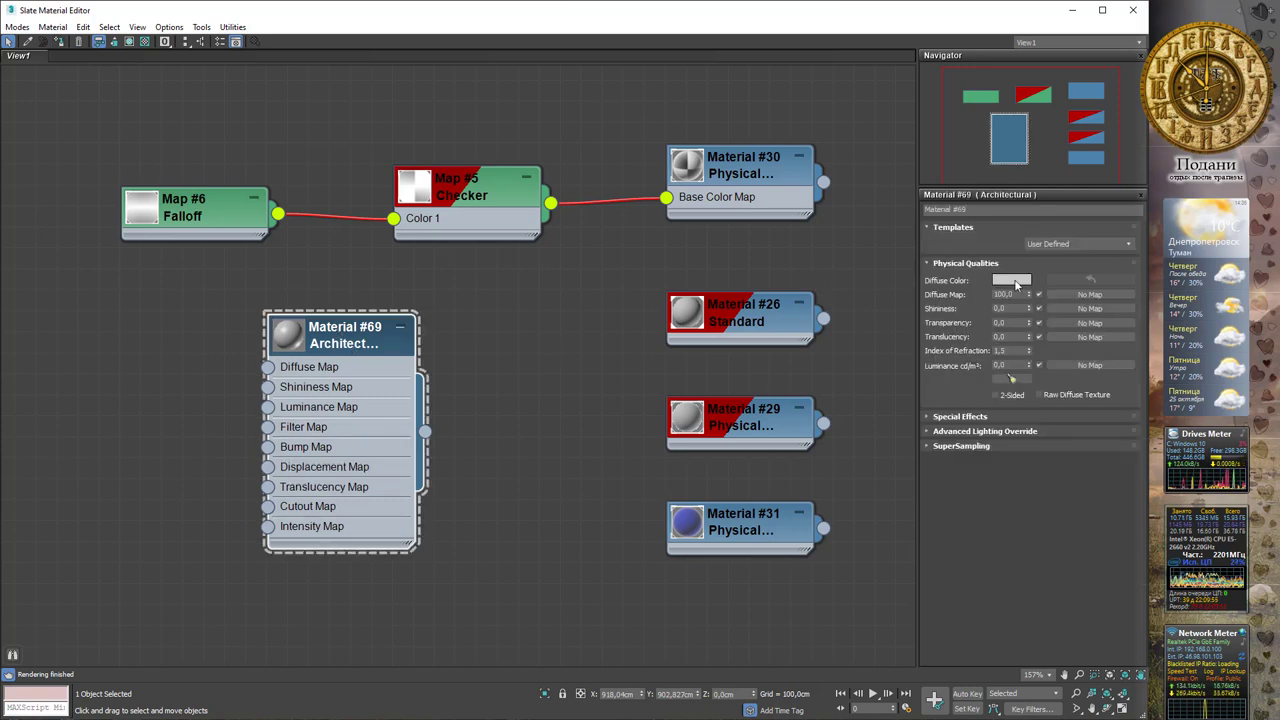
{"action": "left_click", "coordinate": [1013, 281]}
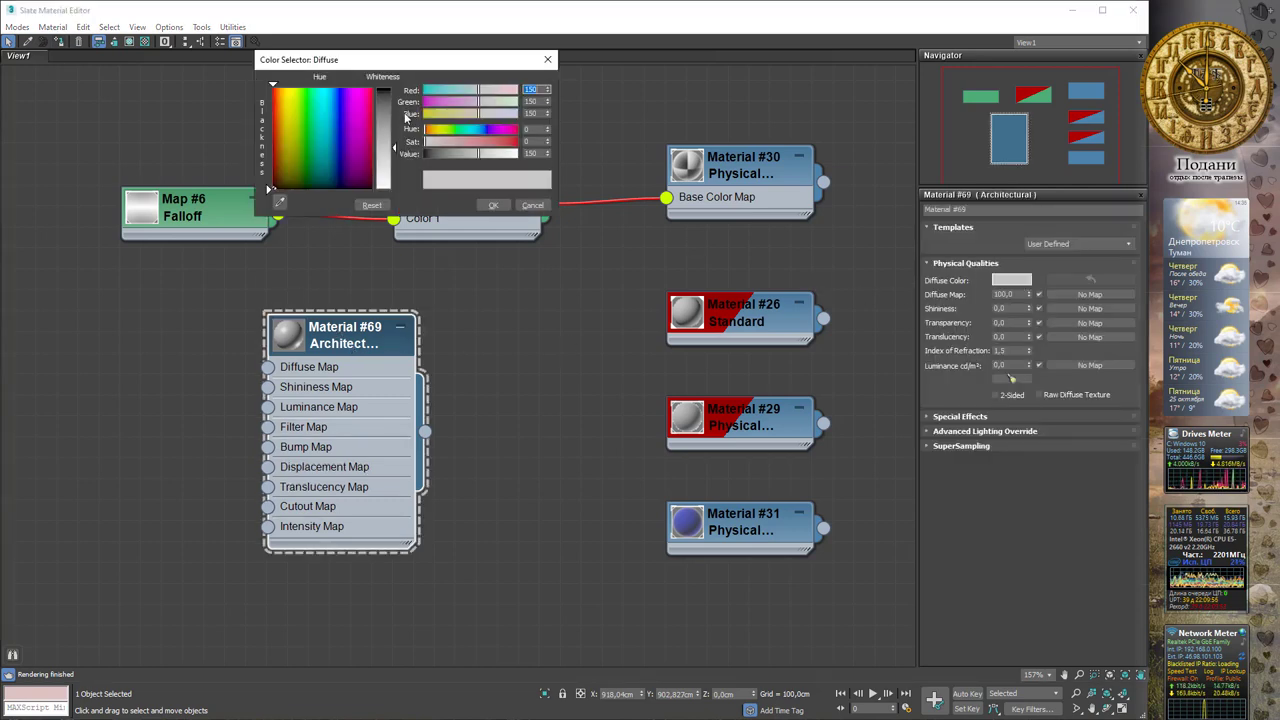
{"action": "left_click", "coordinate": [279, 118]}
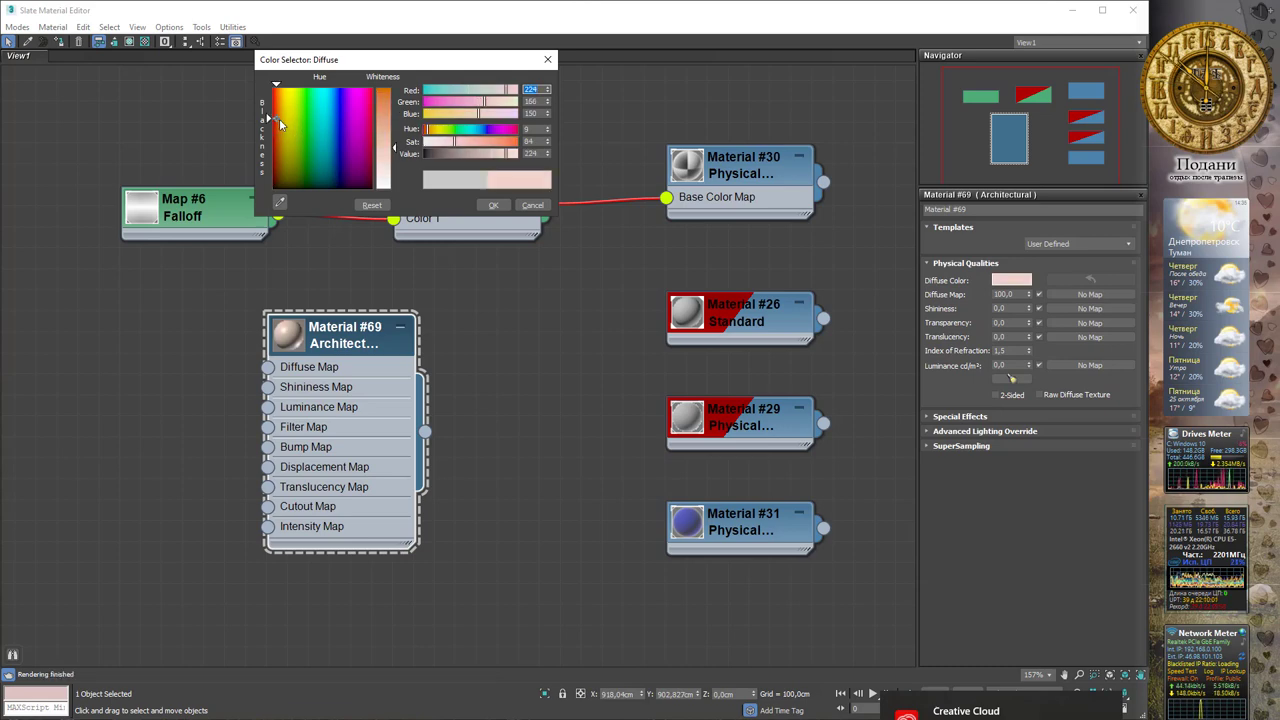
{"action": "left_click_drag", "start_coordinate": [279, 118], "coordinate": [274, 89]}
{"action": "left_click", "coordinate": [493, 205]}
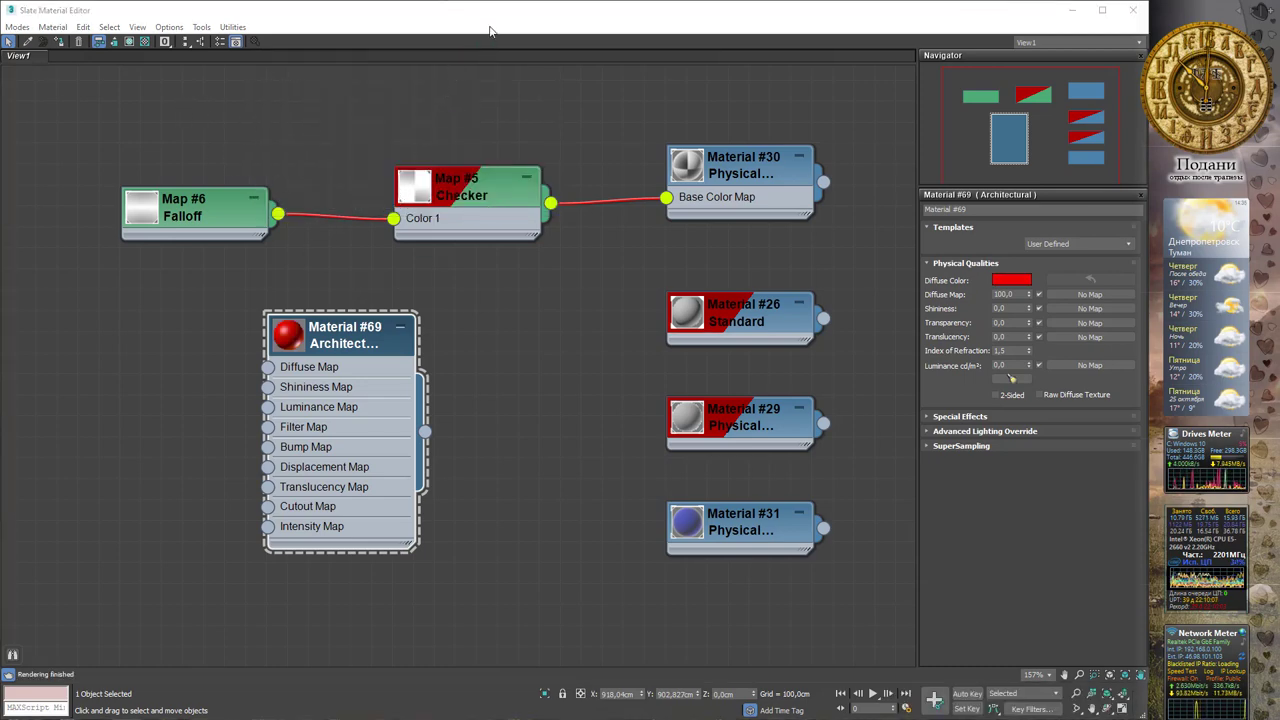
{"action": "mouse_move", "coordinate": [490, 31]}
{"action": "left_mouse_down"}
{"action": "mouse_move", "coordinate": [535, 98]}
{"action": "mouse_move", "coordinate": [598, 450]}
{"action": "left_mouse_up"}
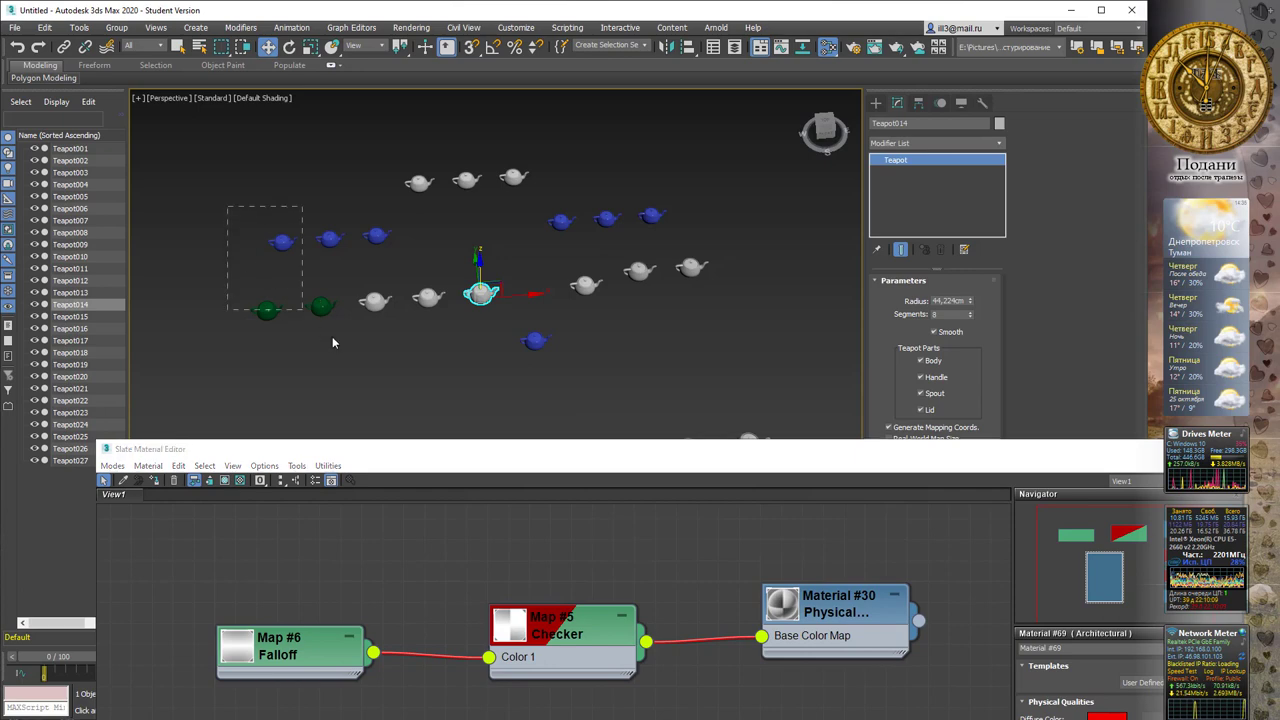
Select the six left teapots and assign Material #69 to them from the Material menu
{"action": "left_click_drag", "start_coordinate": [333, 343], "coordinate": [402, 392]}
{"action": "left_click_drag", "start_coordinate": [465, 452], "coordinate": [575, 347]}
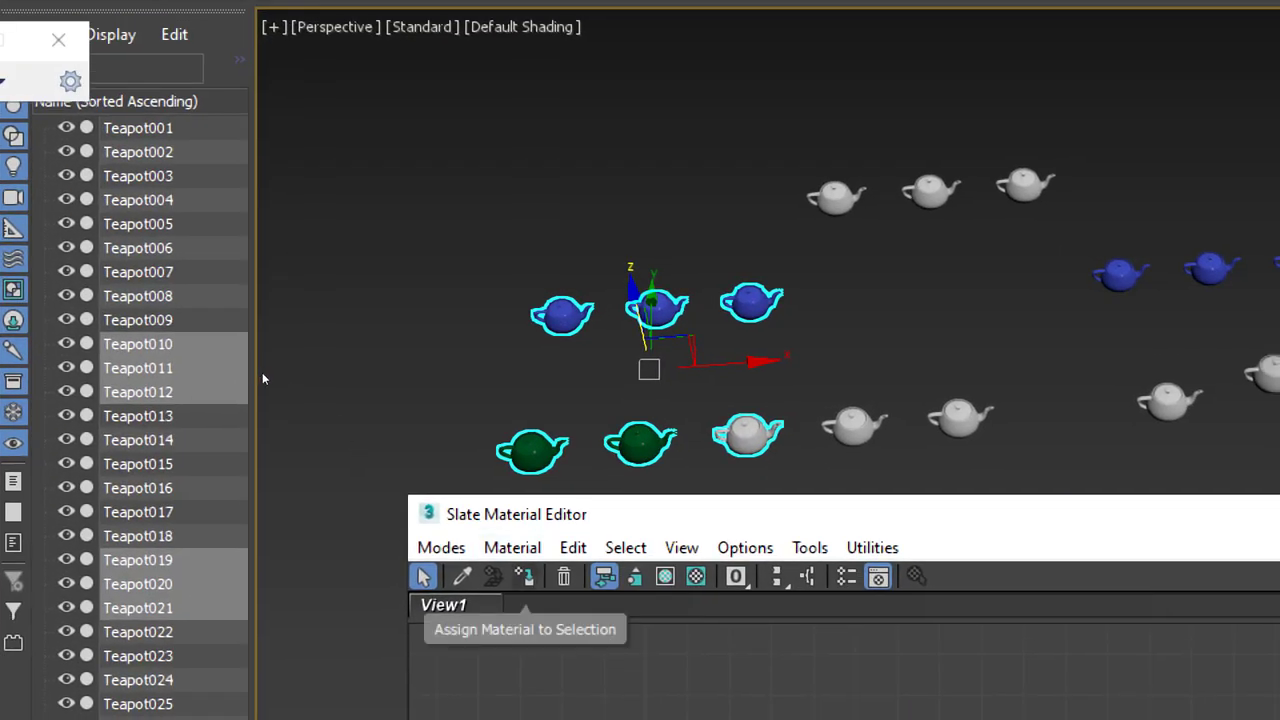
{"action": "key", "text": "alt+m"}
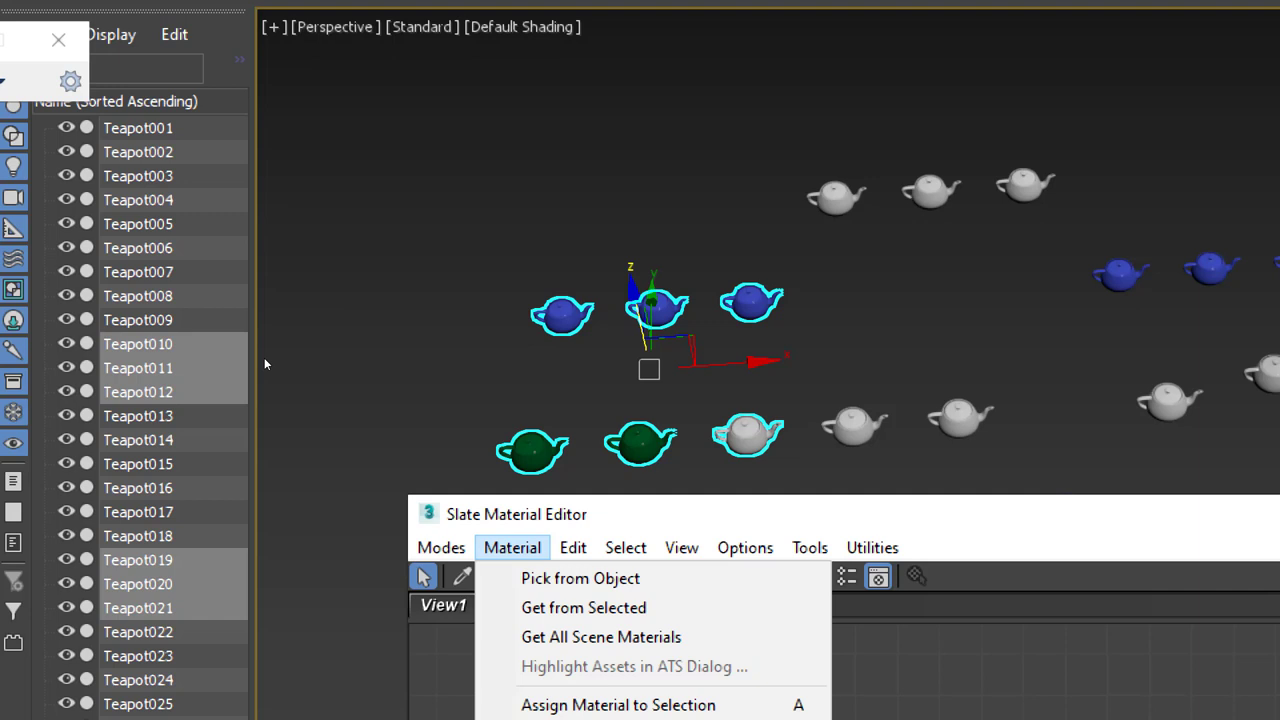
{"action": "key", "text": "Down"}
{"action": "key", "text": "Down"}
{"action": "key", "text": "Down"}
{"action": "key", "text": "Down"}
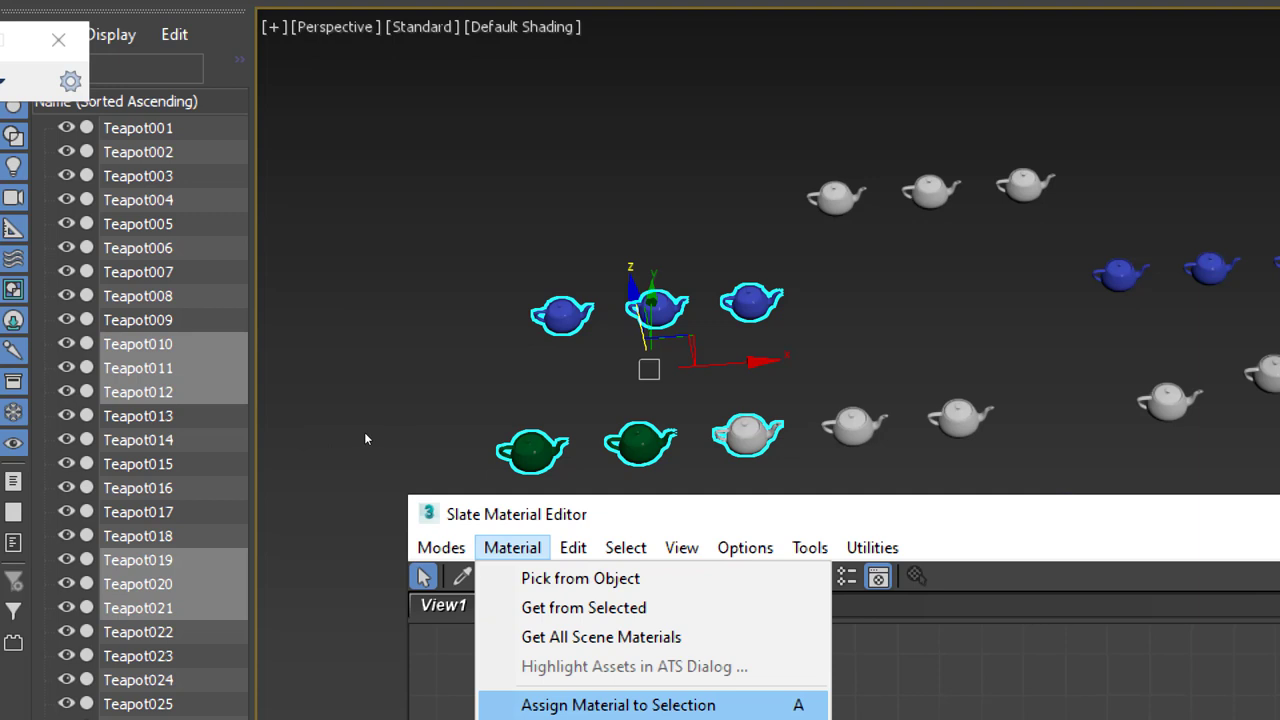
{"action": "key", "text": "Return"}
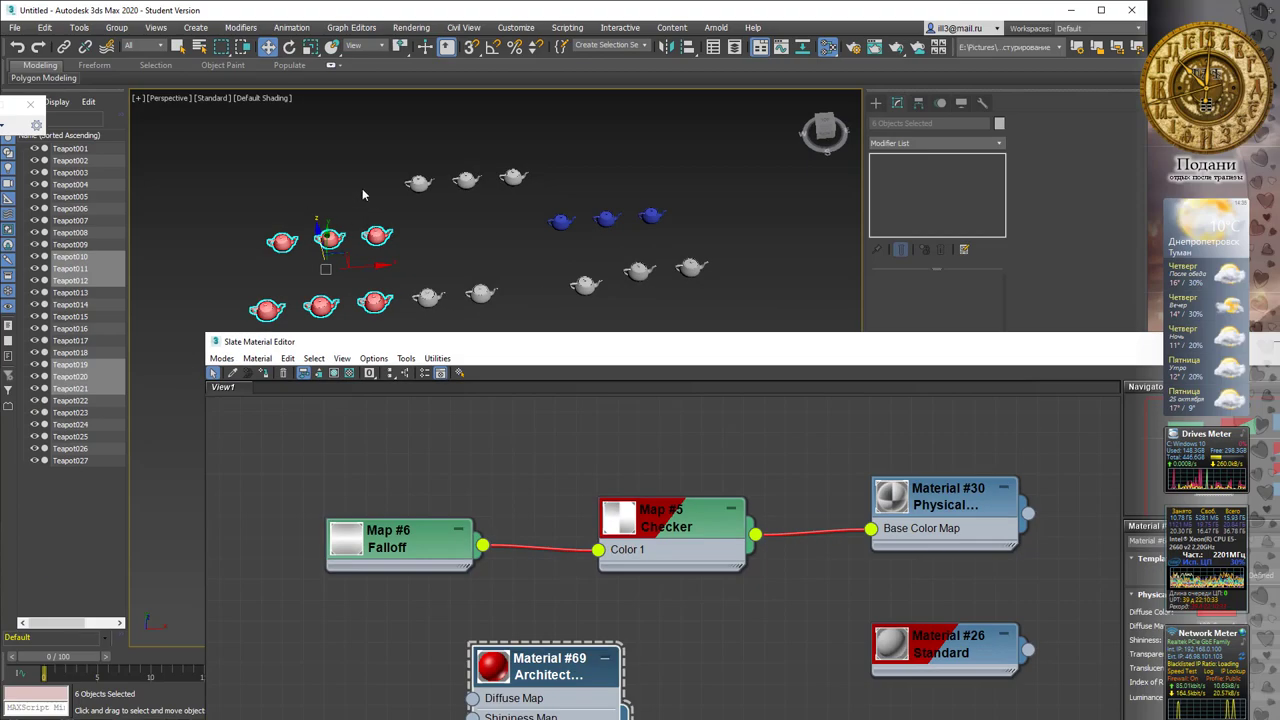
Select the four white teapots and assign Material #69 from the node's context menu
{"action": "left_click_drag", "start_coordinate": [440, 171], "coordinate": [538, 313]}
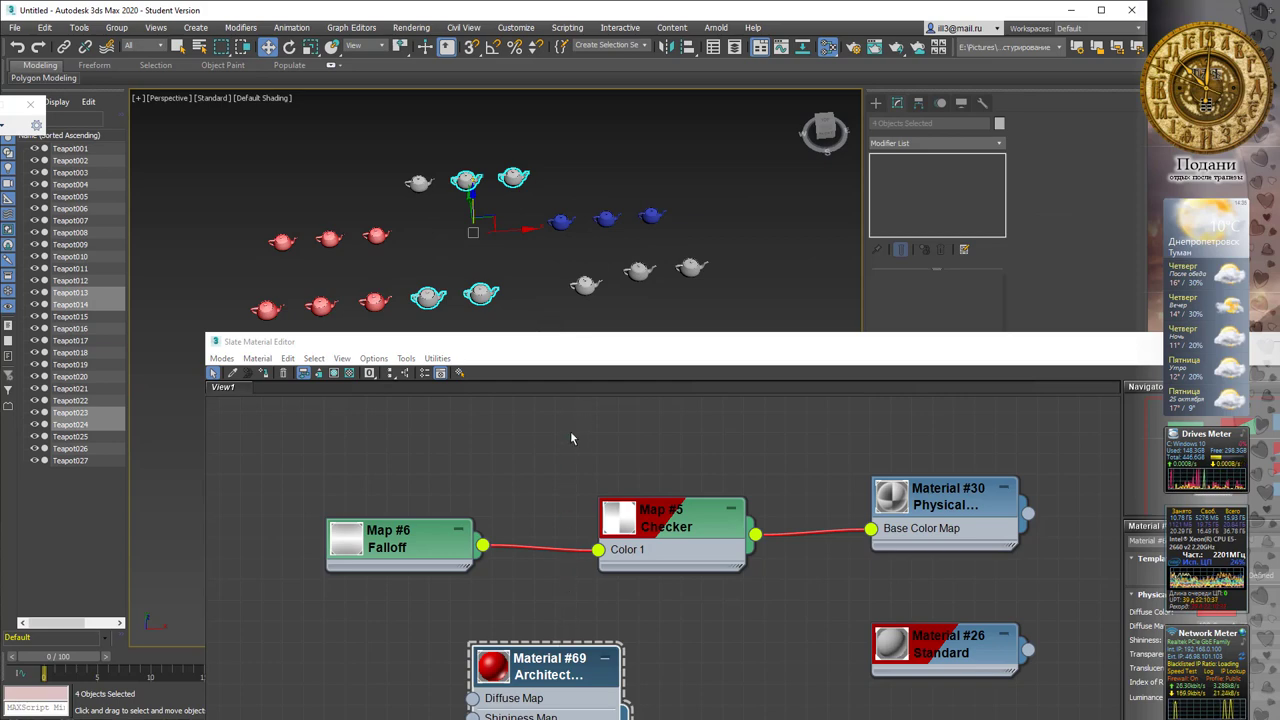
{"action": "left_click_drag", "start_coordinate": [574, 343], "coordinate": [500, 197]}
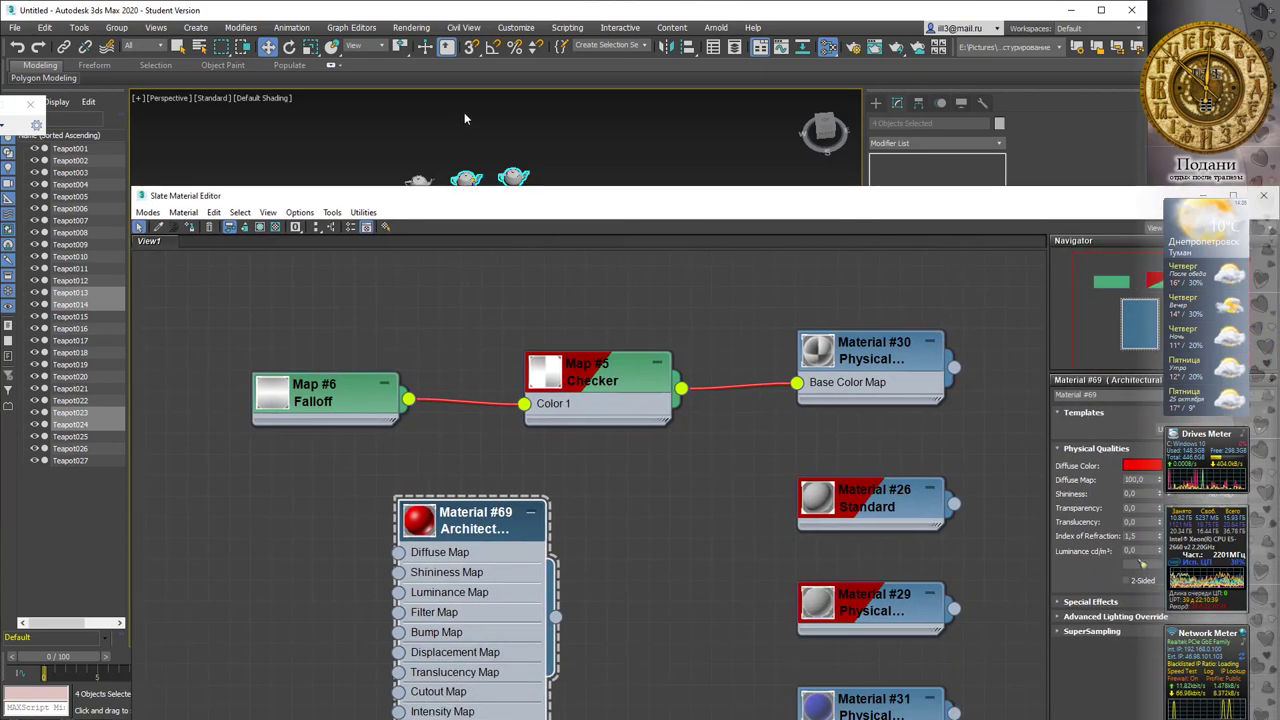
{"action": "right_click", "coordinate": [476, 516]}
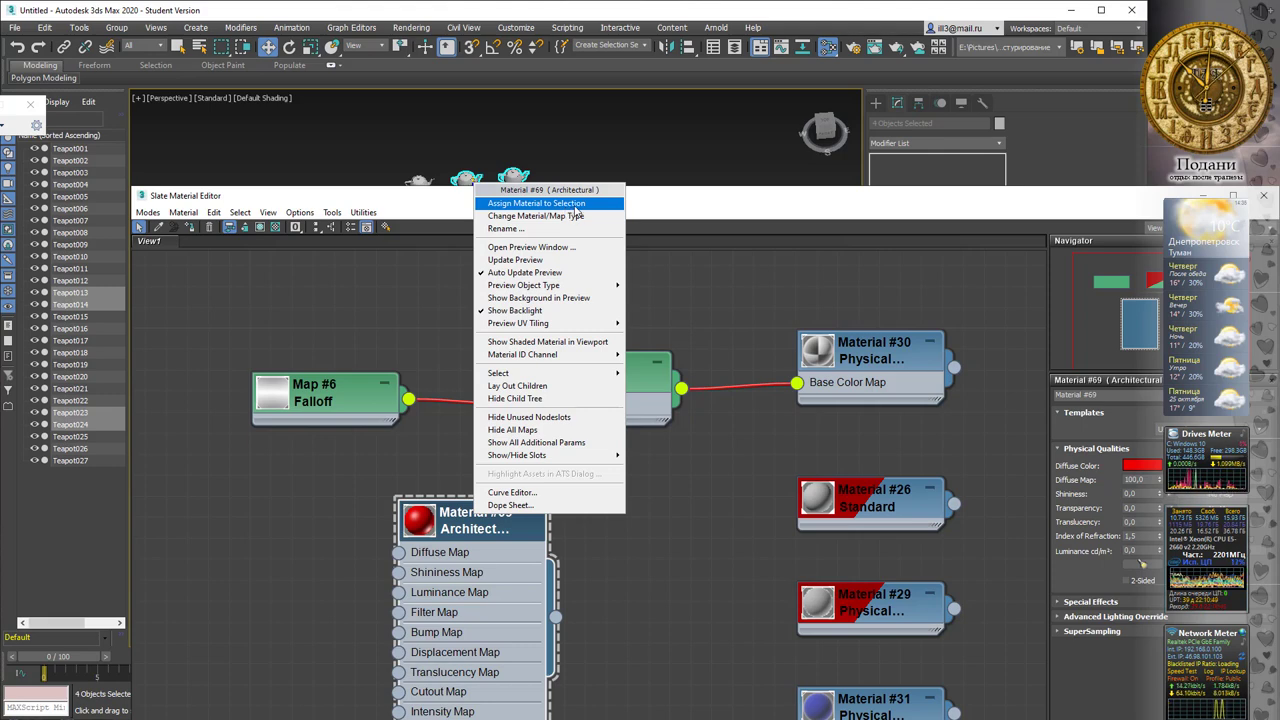
{"action": "left_click", "coordinate": [576, 205]}
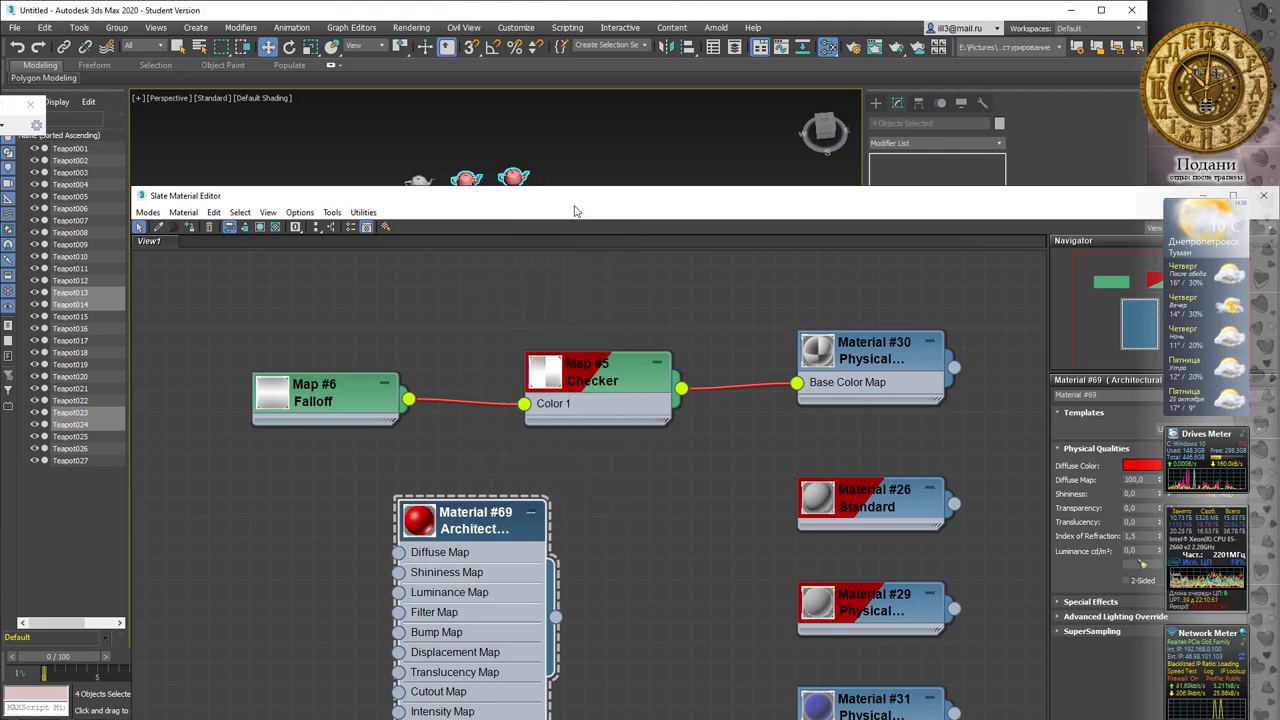
{"action": "left_click_drag", "start_coordinate": [579, 209], "coordinate": [611, 366]}
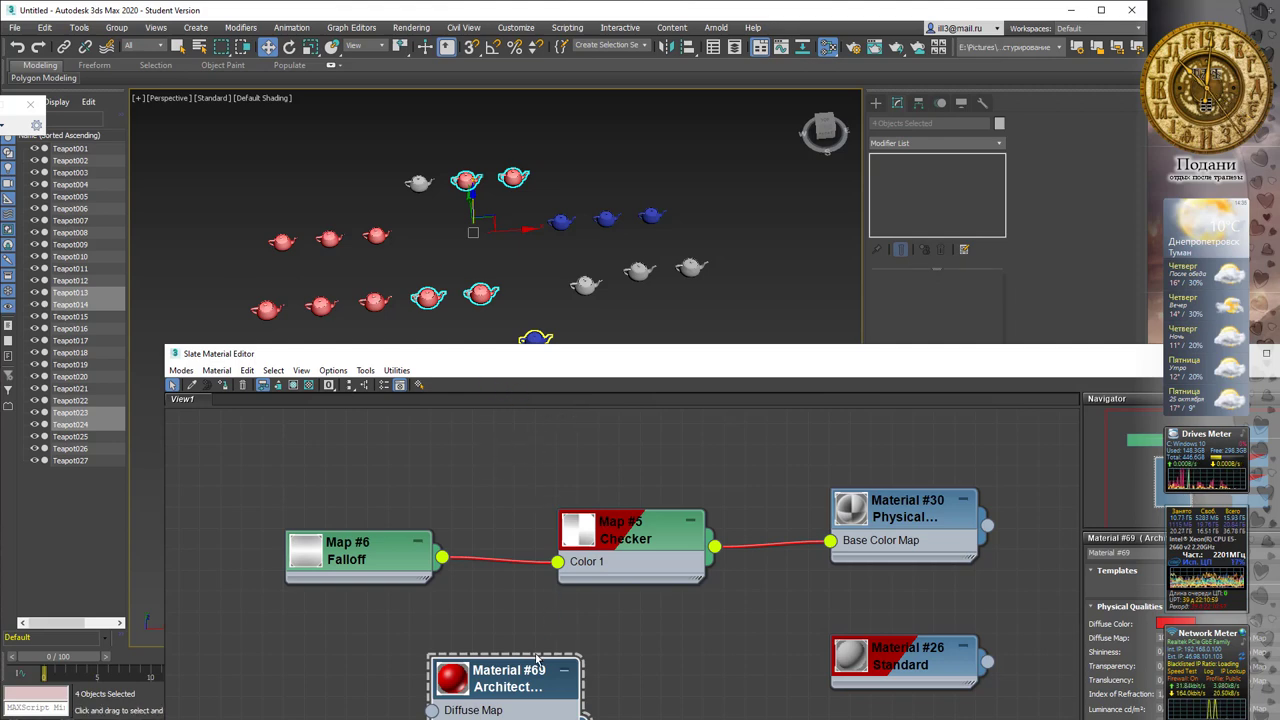
Reposition the Material #69 node and the editor window, dismissing the node menu unused
{"action": "left_click_drag", "start_coordinate": [537, 658], "coordinate": [547, 637]}
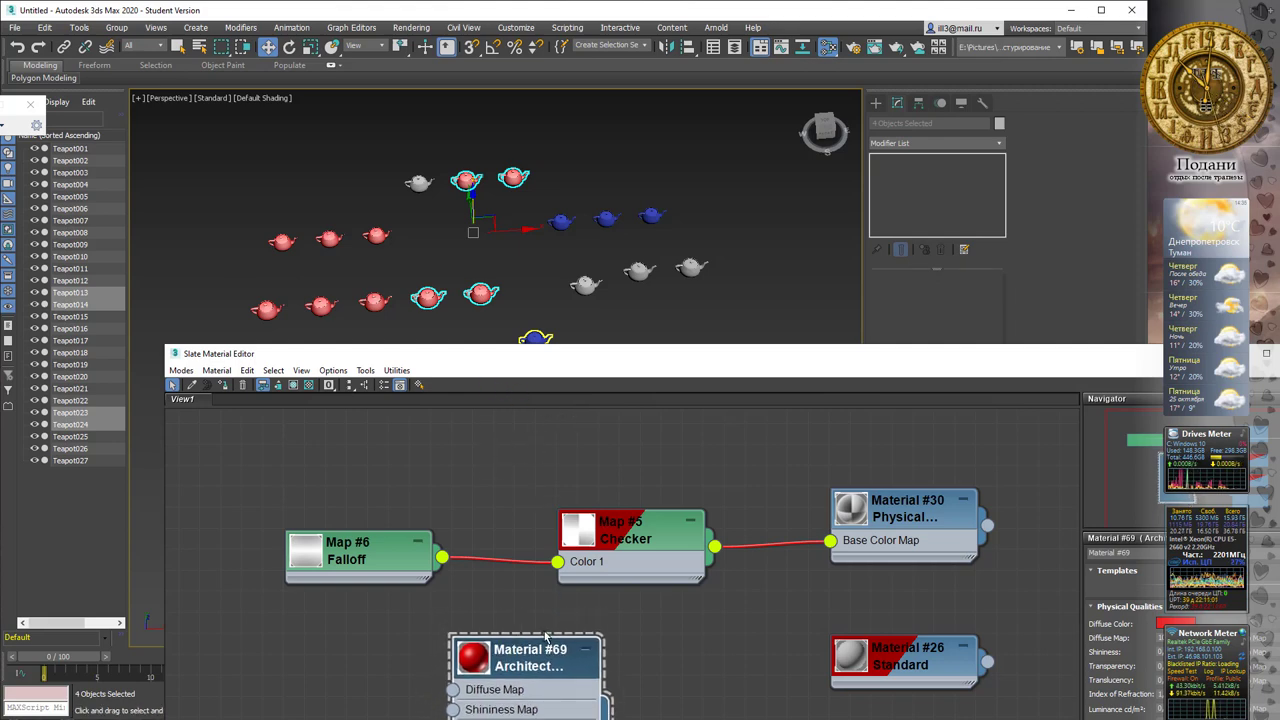
{"action": "right_click", "coordinate": [541, 655]}
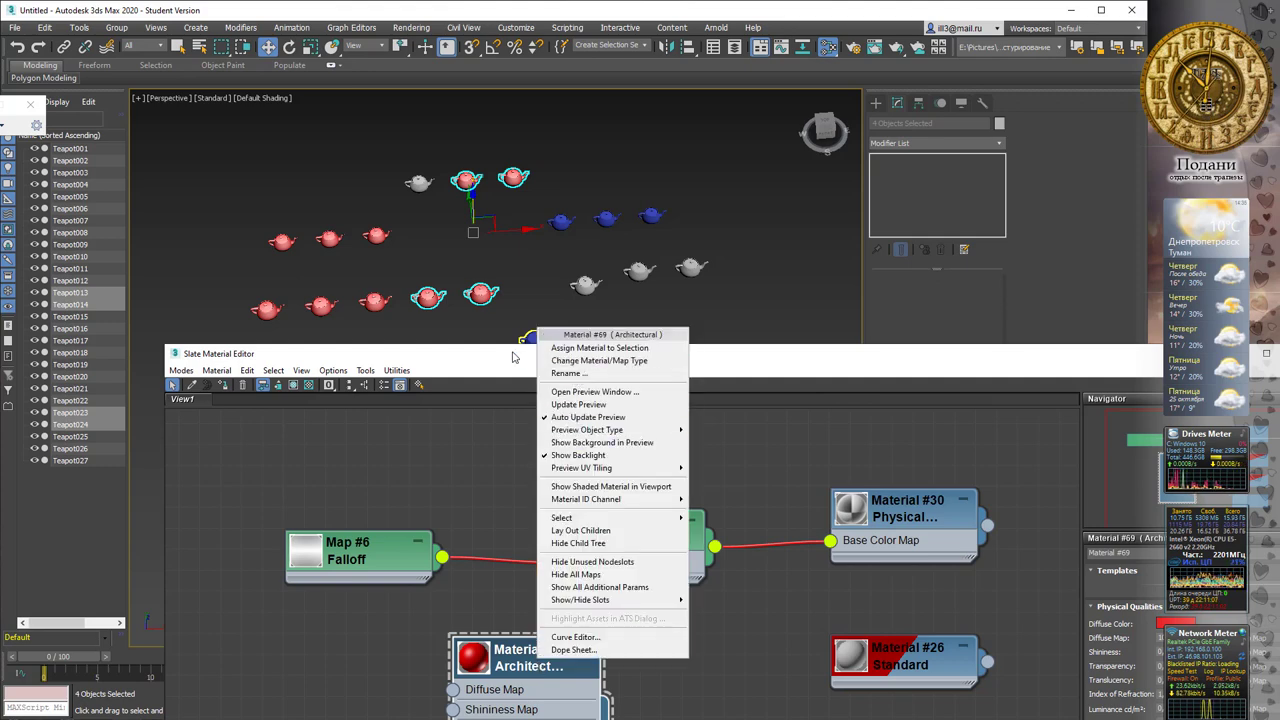
{"action": "left_click", "coordinate": [457, 365]}
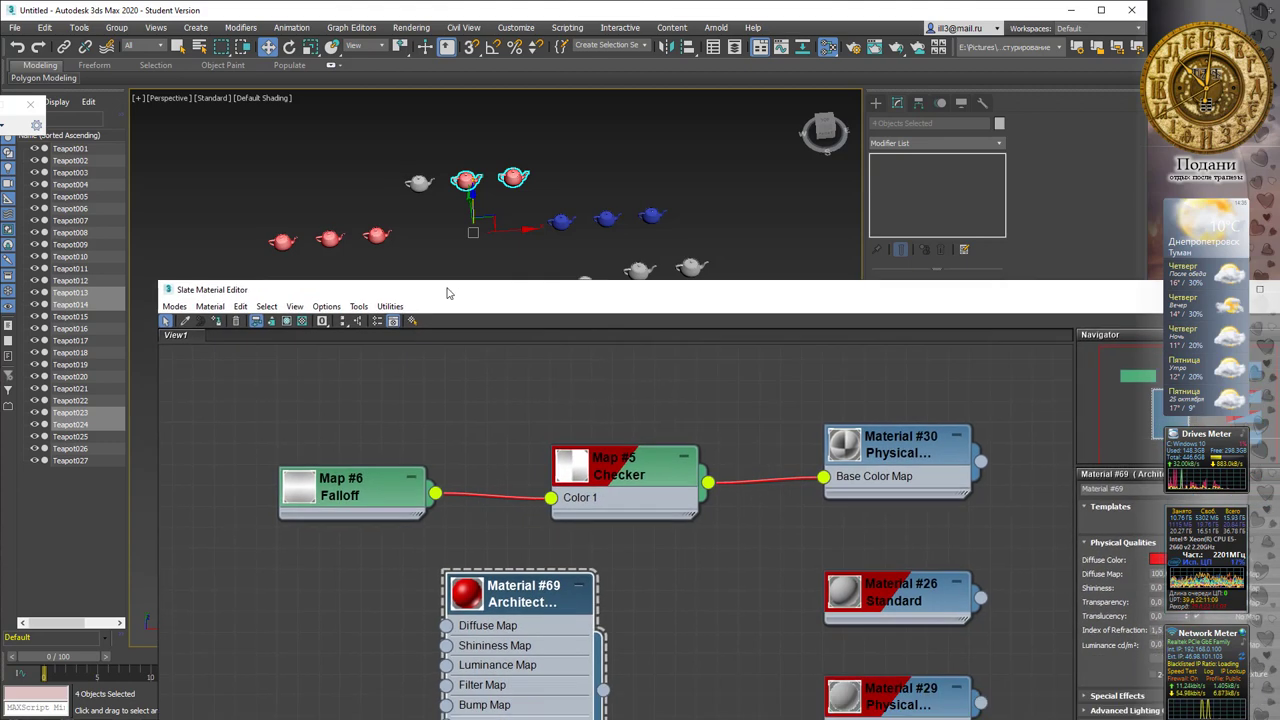
{"action": "left_click_drag", "start_coordinate": [457, 365], "coordinate": [449, 295]}
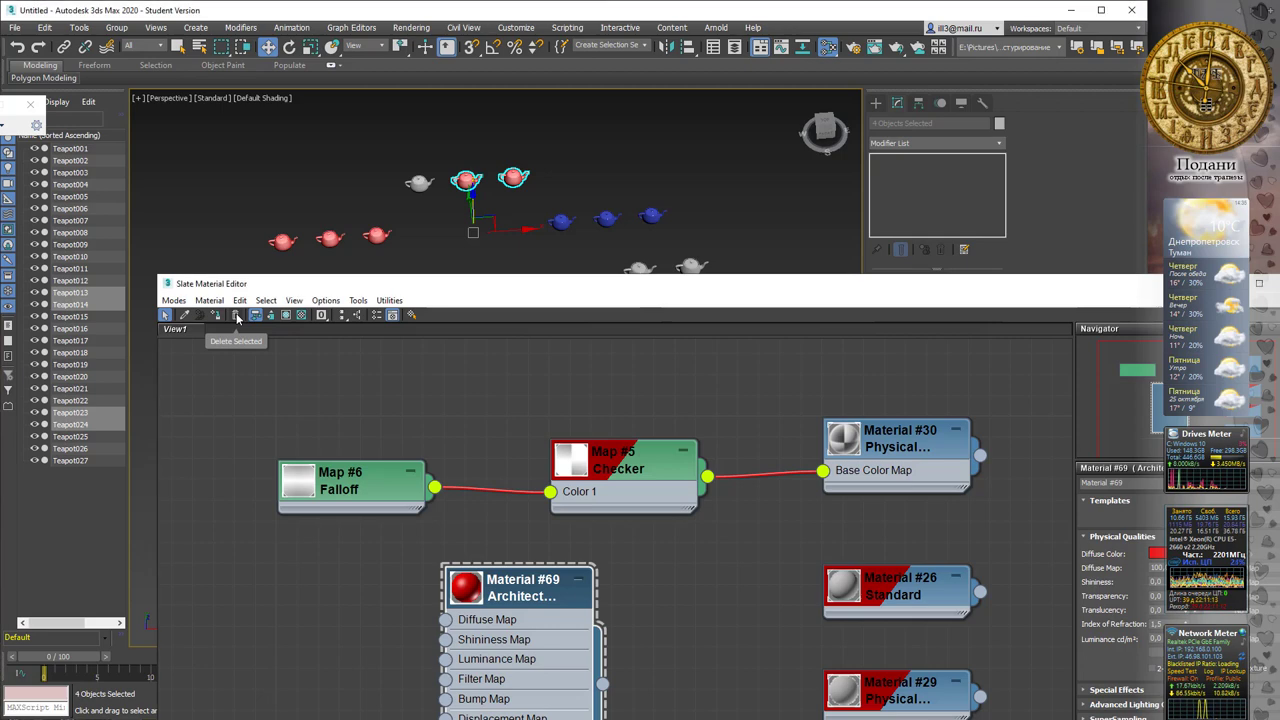
Delete the Material #69 node, then the Material #26 and Material #29 nodes
{"action": "left_click", "coordinate": [237, 316]}
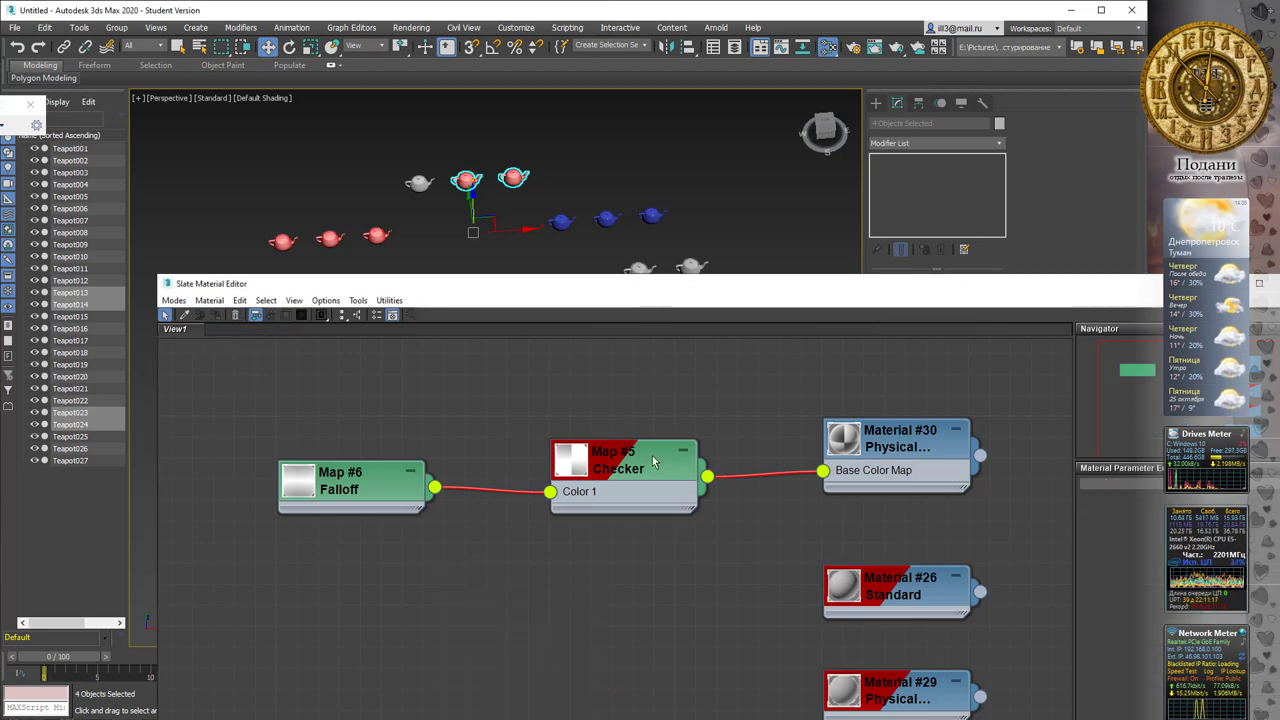
{"action": "left_click_drag", "start_coordinate": [1004, 563], "coordinate": [911, 683]}
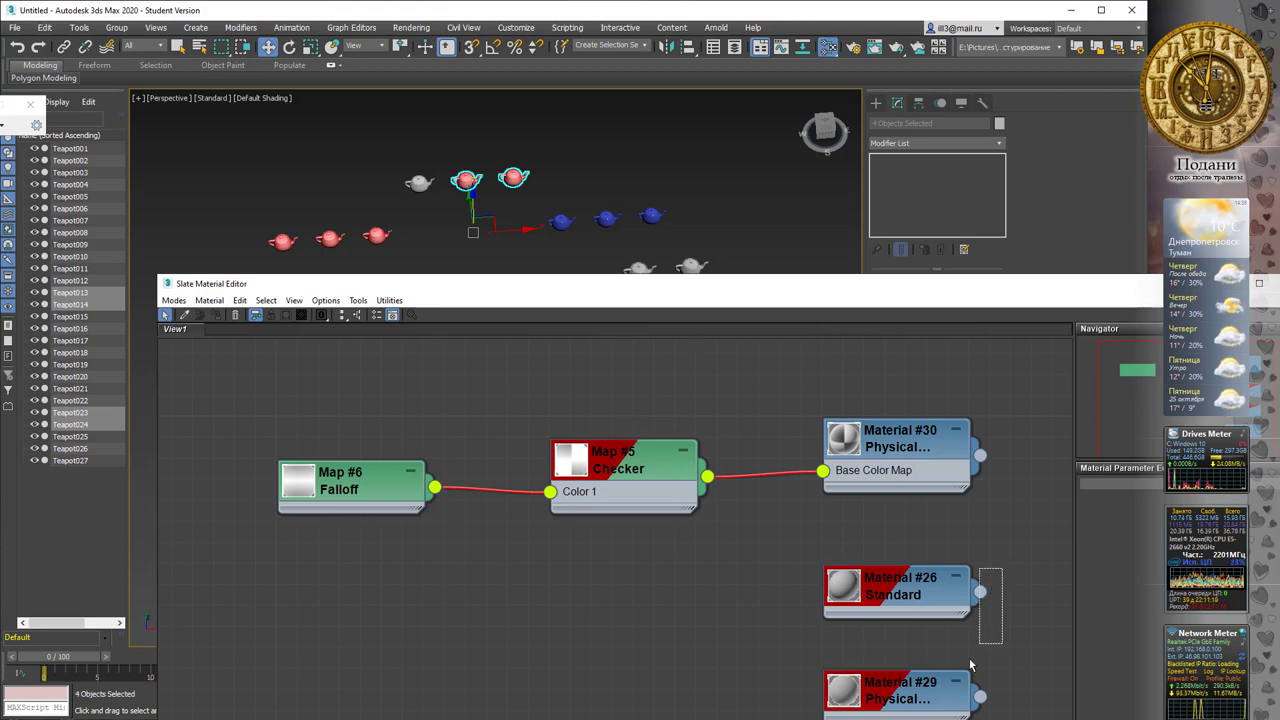
{"action": "left_click", "coordinate": [238, 318]}
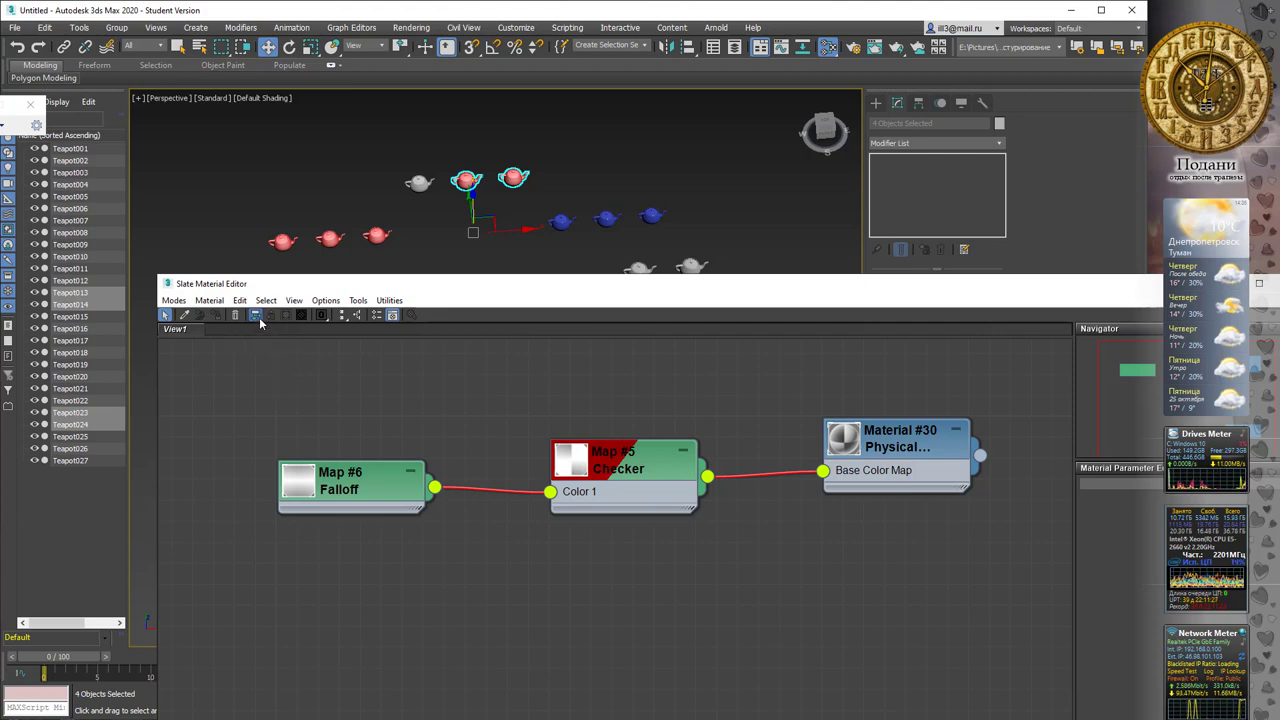
Browse the Options menu without changing settings, then move the editor to the top-left
{"action": "left_click", "coordinate": [324, 301]}
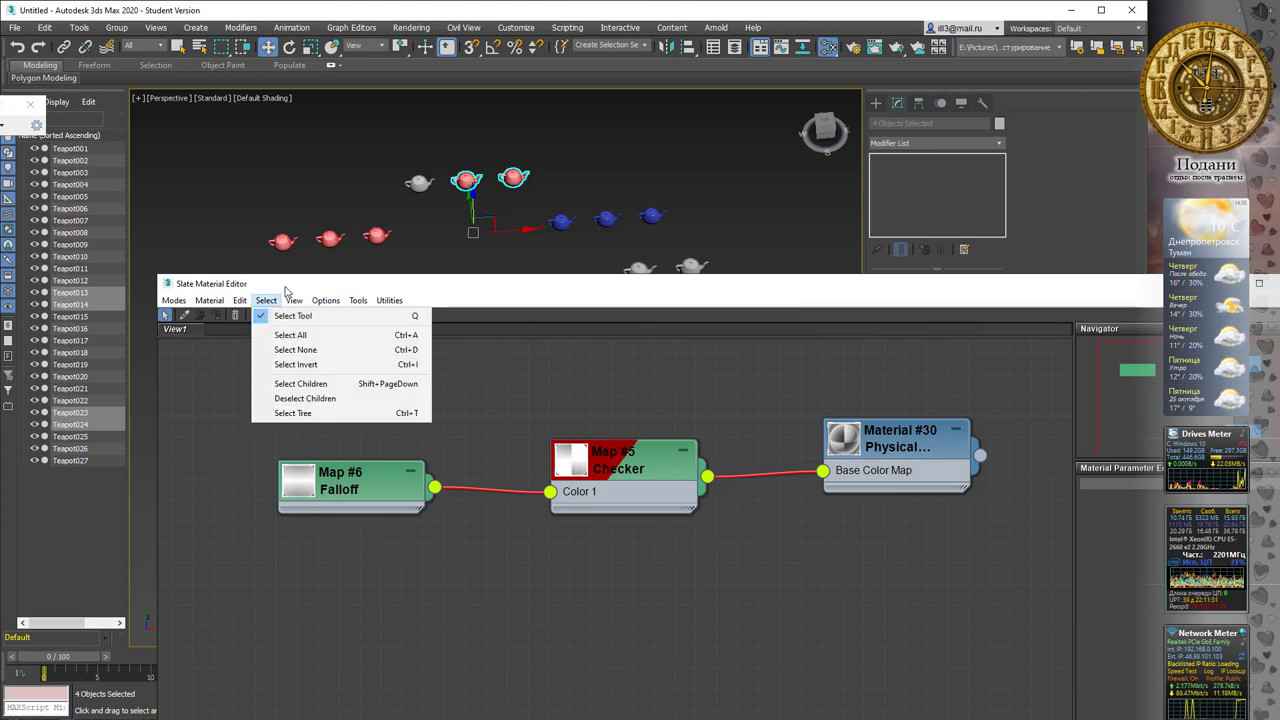
{"action": "left_click", "coordinate": [256, 316]}
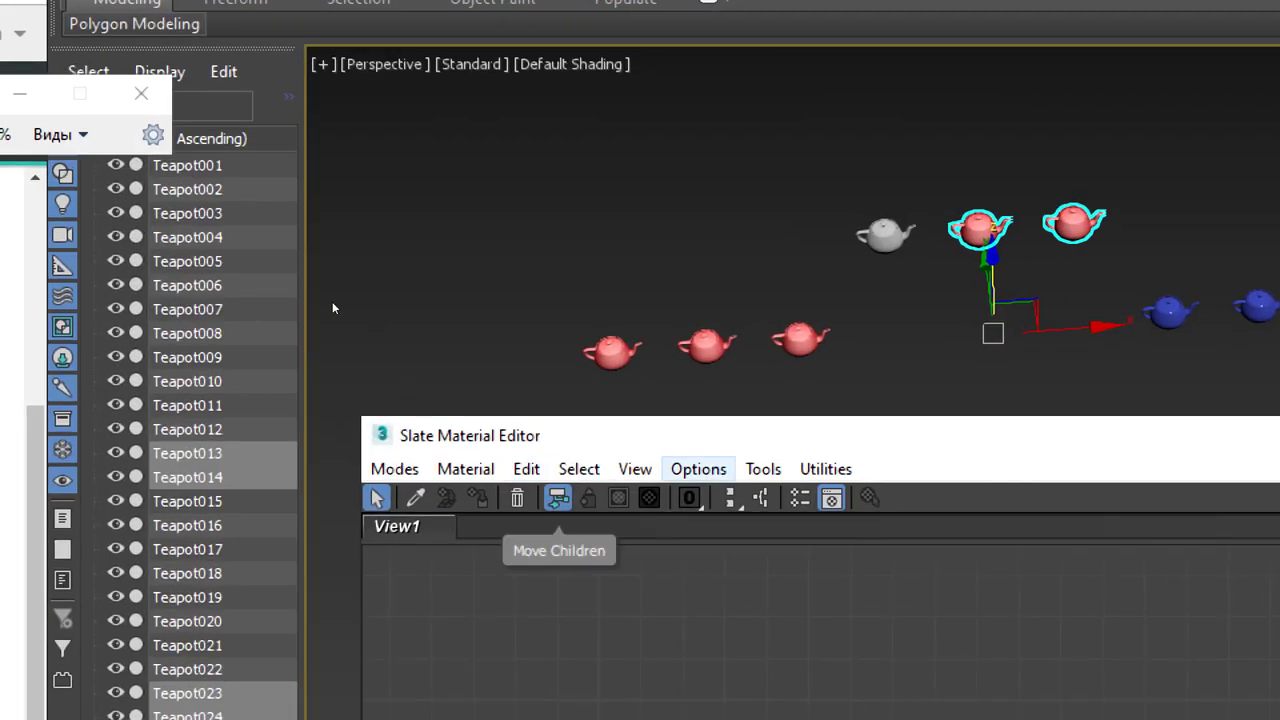
{"action": "key", "text": "alt+o"}
{"action": "key", "text": "Down"}
{"action": "key", "text": "Up"}
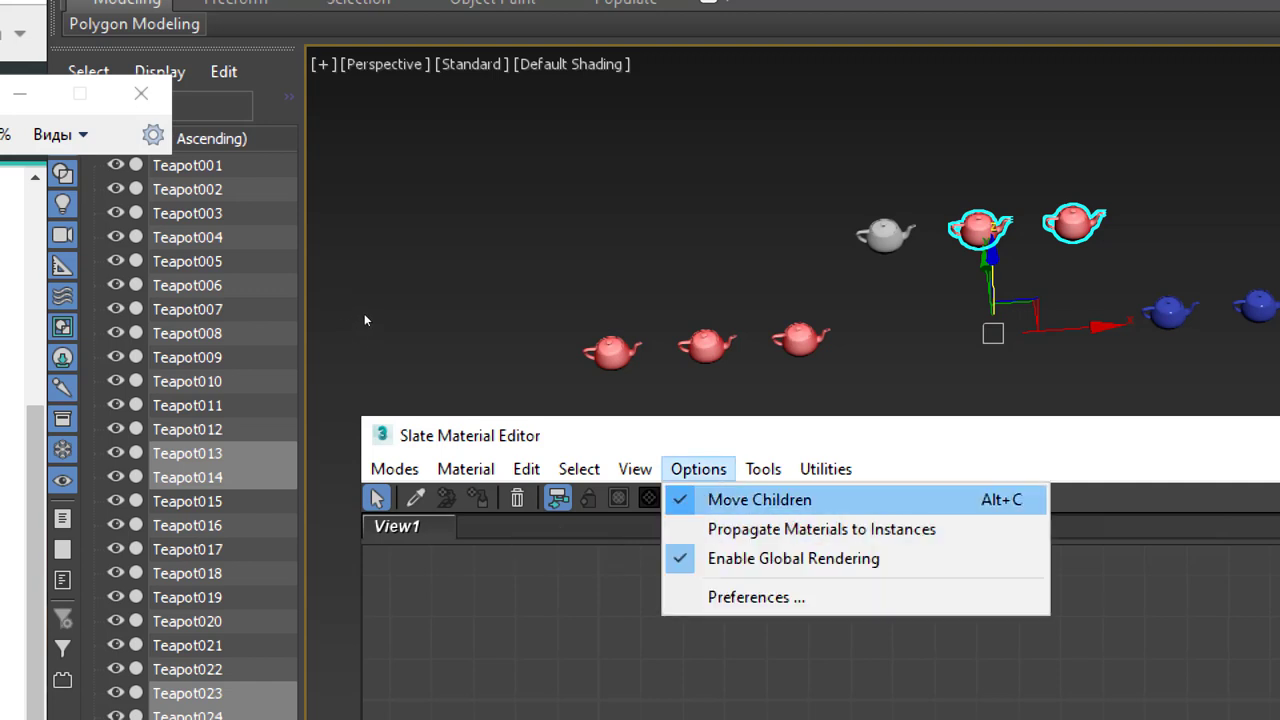
{"action": "key", "text": "Return"}
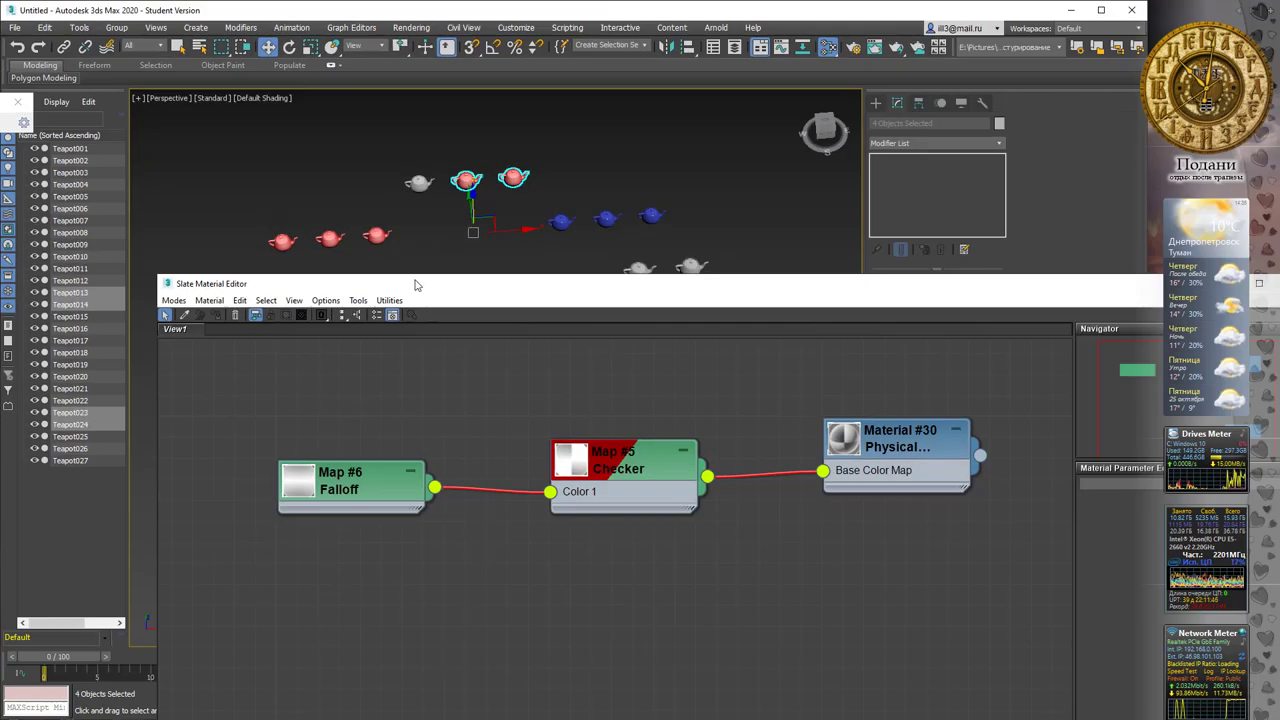
{"action": "left_click_drag", "start_coordinate": [416, 285], "coordinate": [314, 97]}
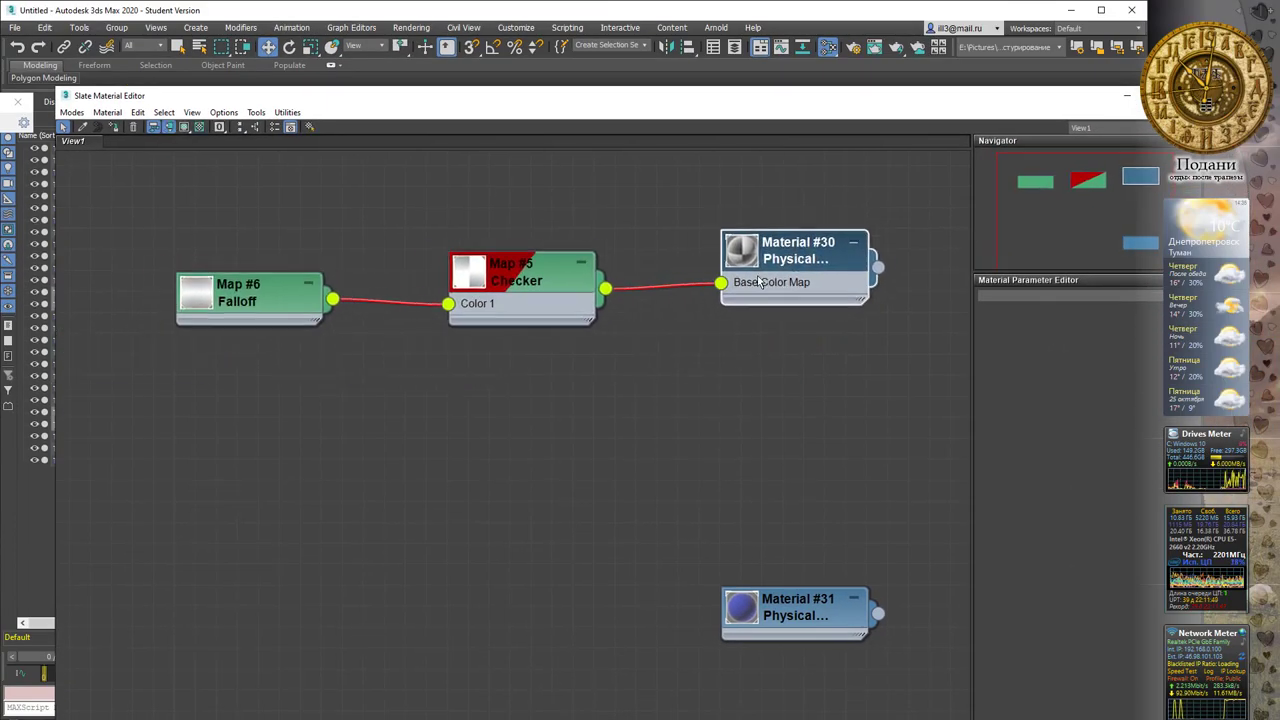
Hide the Checker node's unused Color 2 slot and glance through the View menu
{"action": "left_click_drag", "start_coordinate": [551, 262], "coordinate": [572, 229]}
{"action": "key", "text": "ctrl+z"}
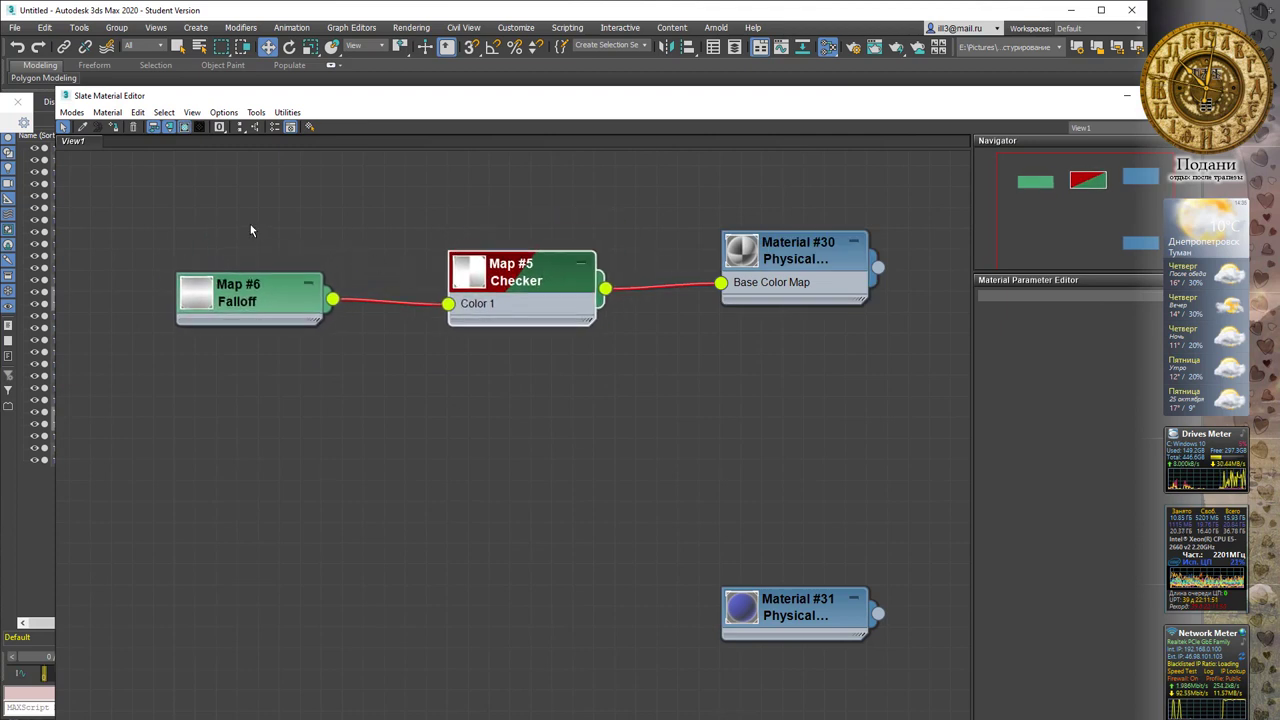
{"action": "left_click", "coordinate": [170, 130]}
{"action": "left_click", "coordinate": [170, 130]}
{"action": "left_click", "coordinate": [170, 130]}
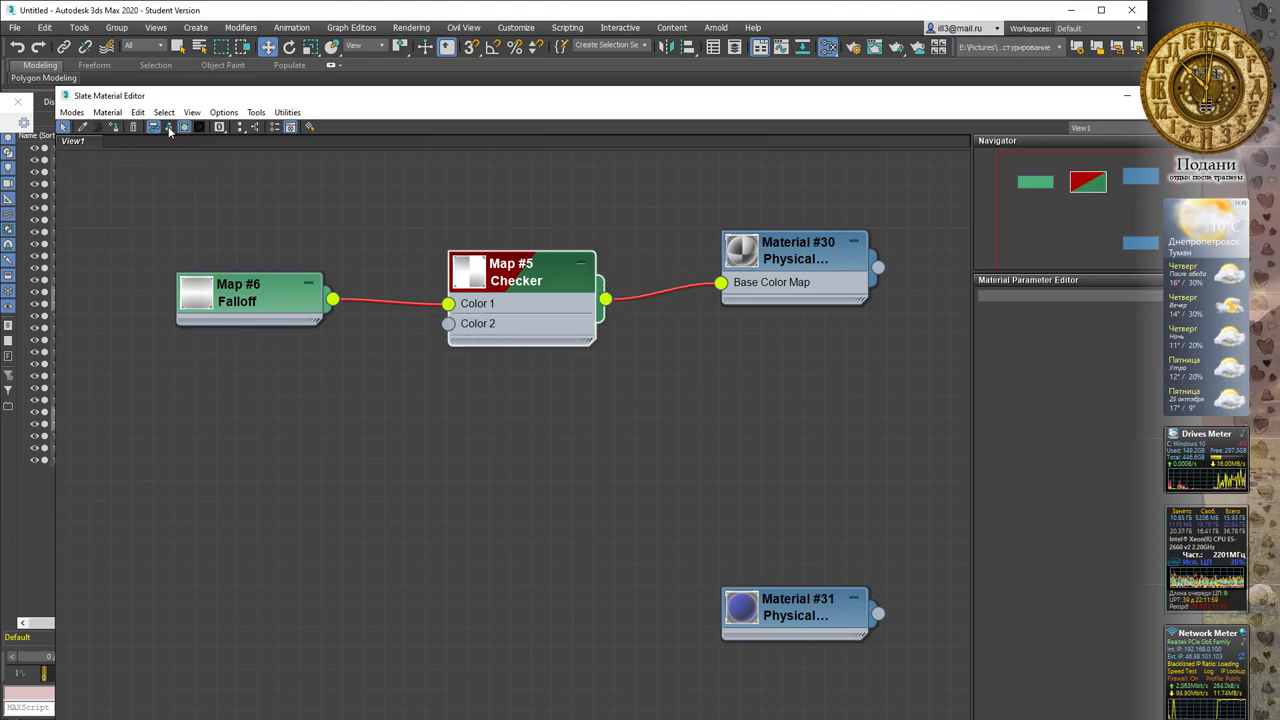
{"action": "left_click", "coordinate": [170, 130]}
{"action": "left_click", "coordinate": [208, 113]}
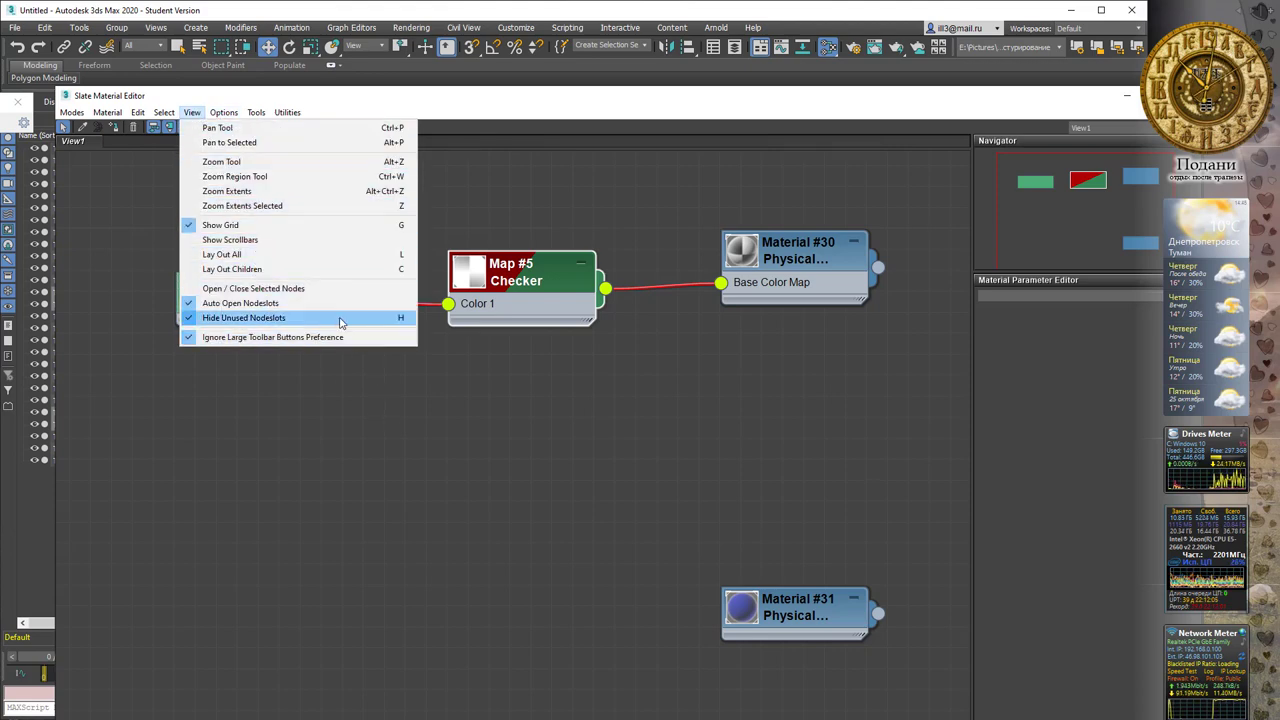
{"action": "left_click", "coordinate": [398, 416]}
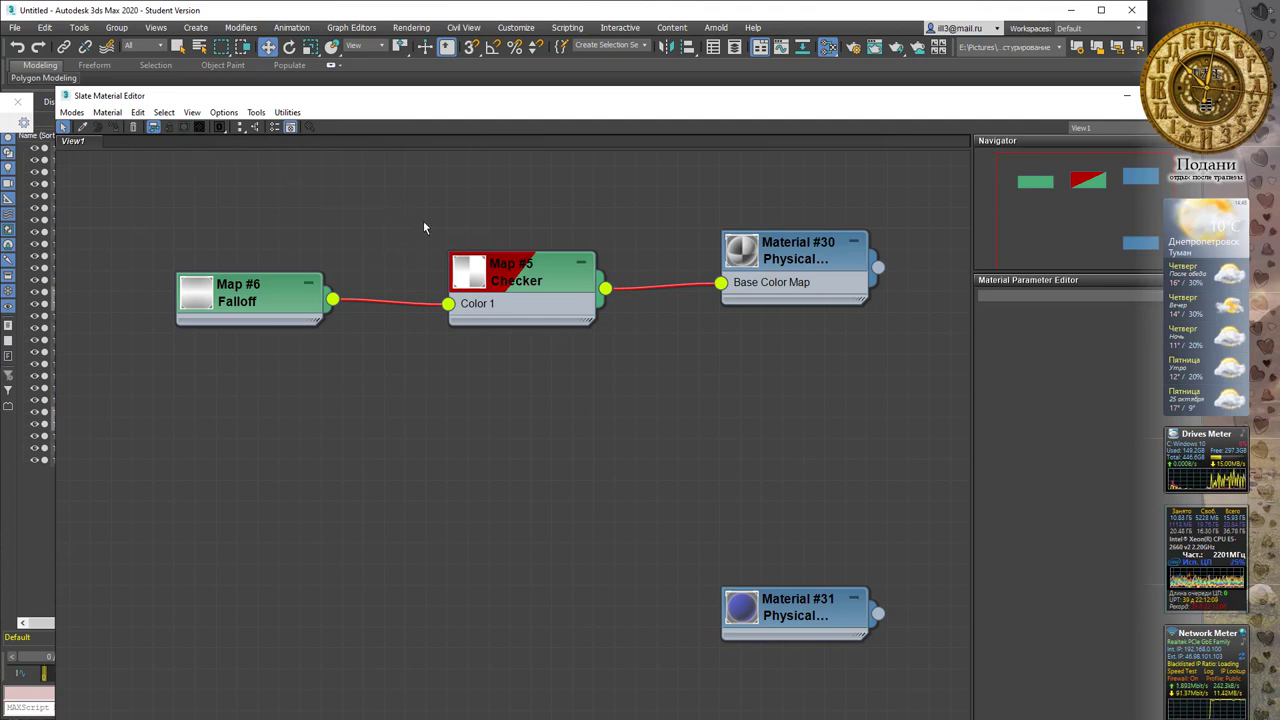
Load Material #30's Physical Material parameters into the Parameter Editor
{"action": "left_click", "coordinate": [808, 256]}
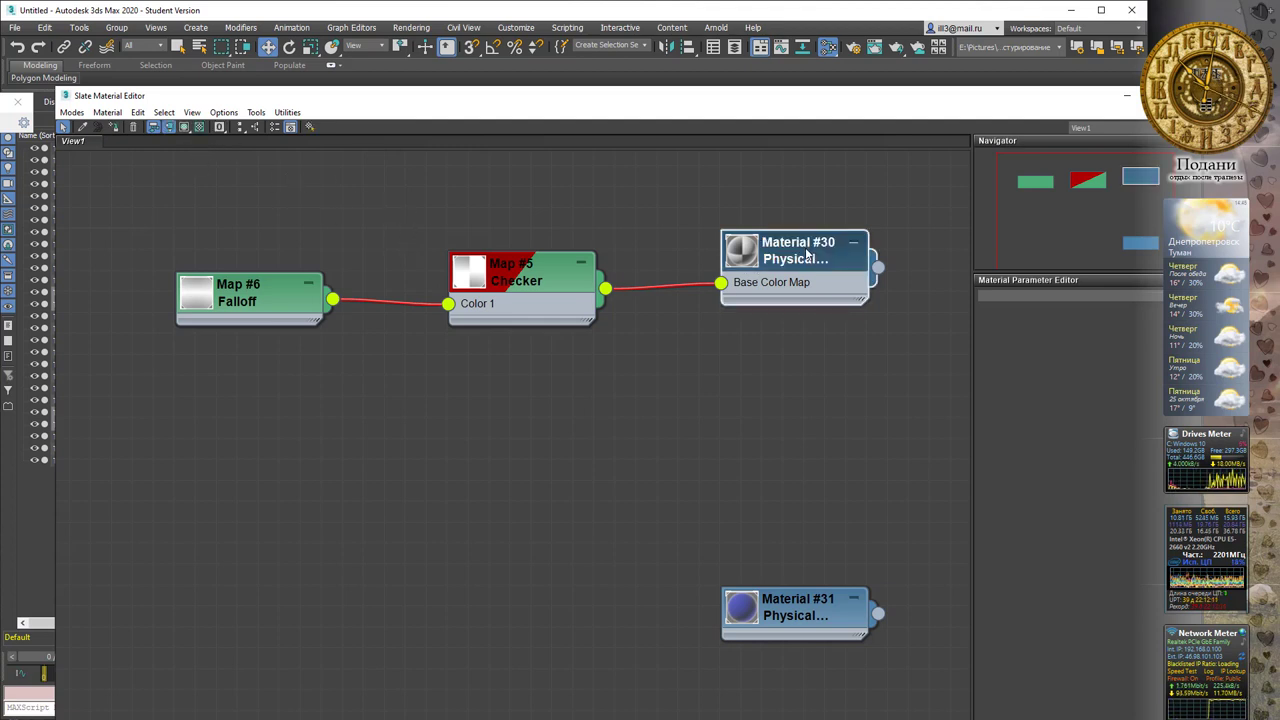
{"action": "double_click", "coordinate": [722, 260]}
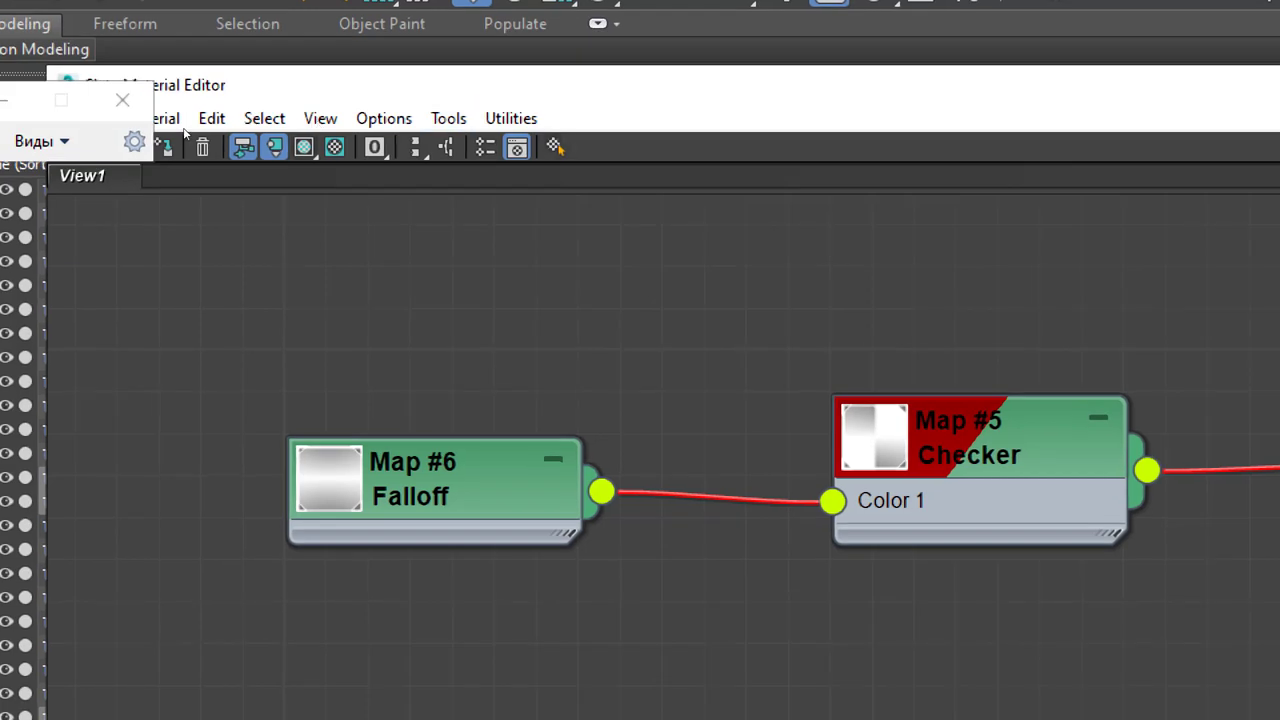
{"action": "left_click", "coordinate": [304, 147]}
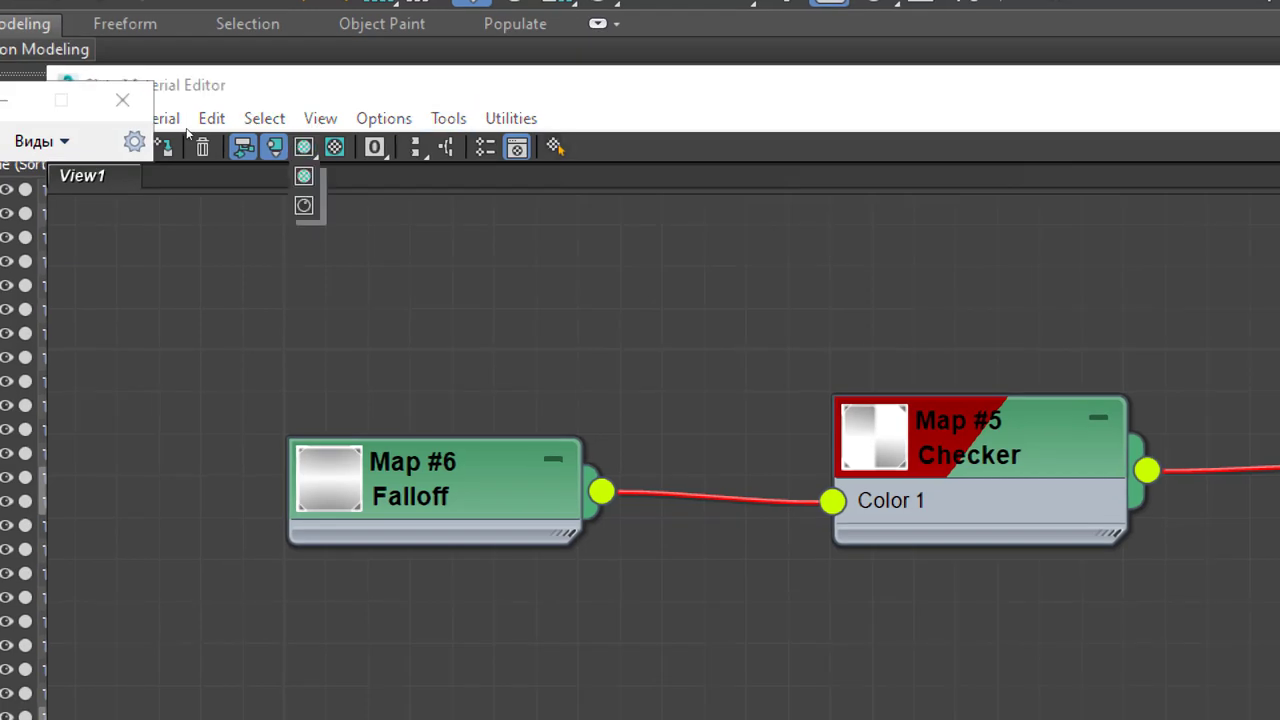
{"action": "left_click", "coordinate": [187, 134]}
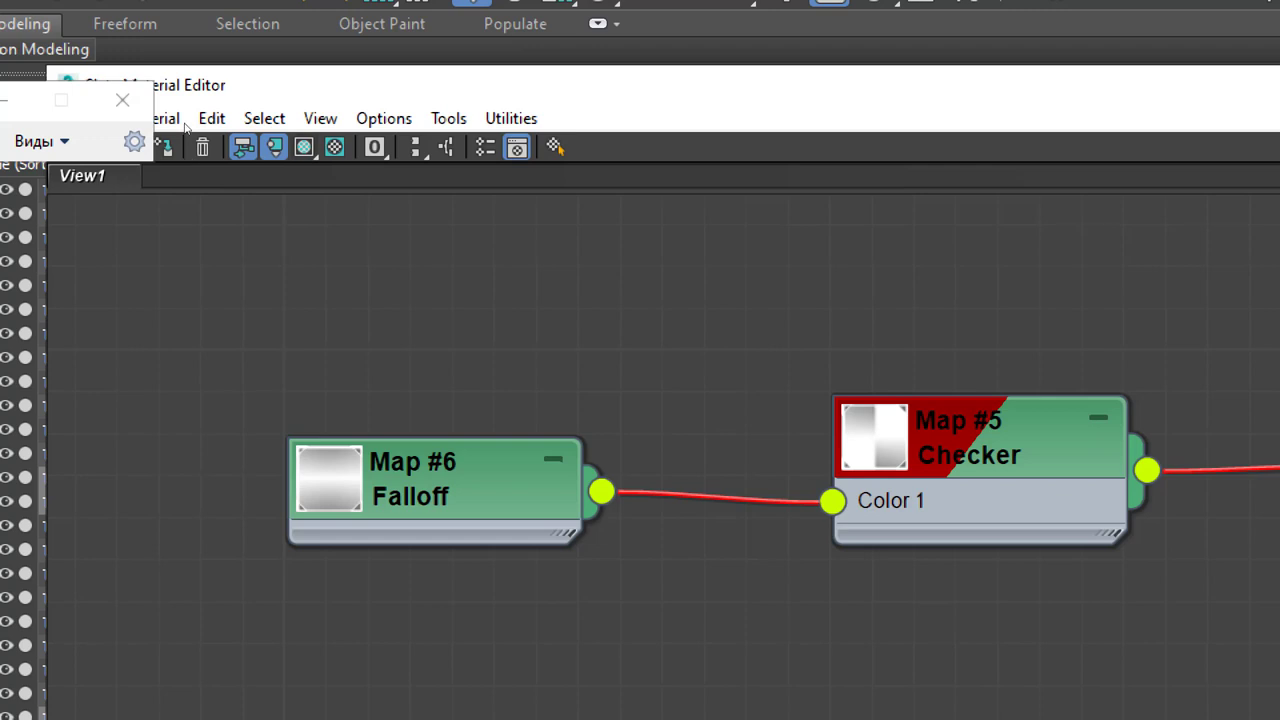
{"action": "left_click_drag", "start_coordinate": [245, 102], "coordinate": [235, 62]}
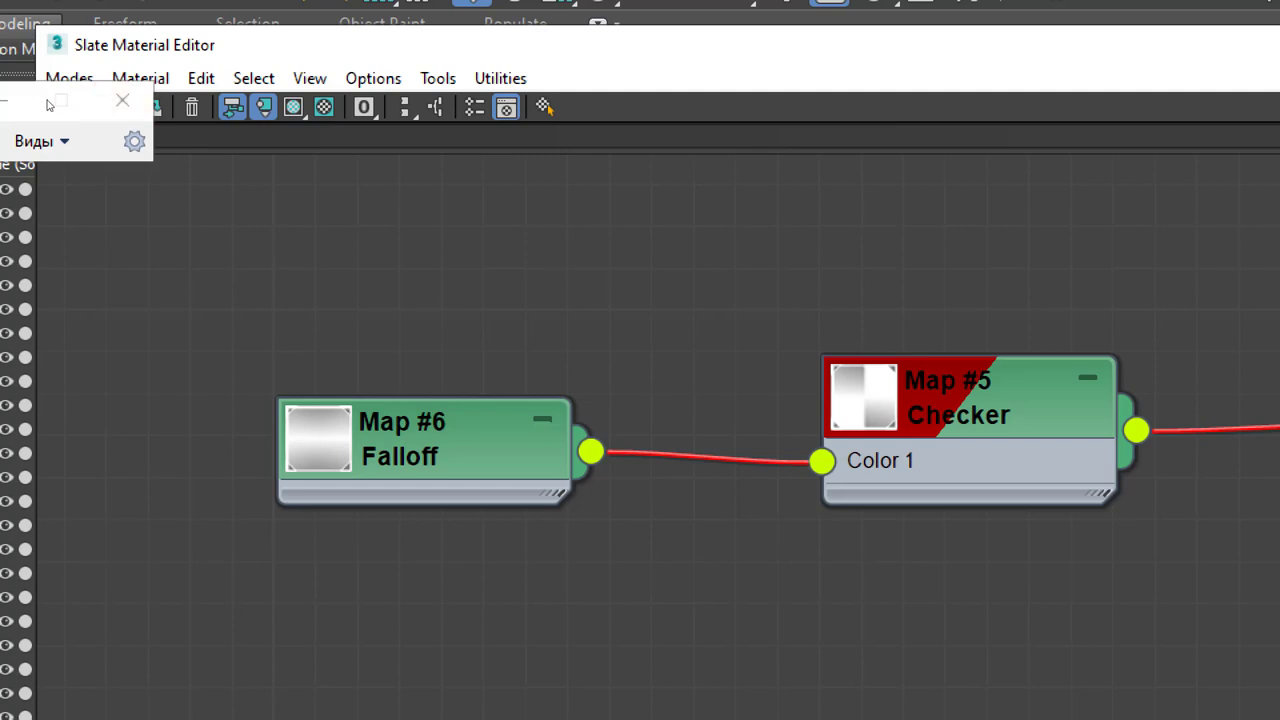
{"action": "left_click", "coordinate": [24, 110]}
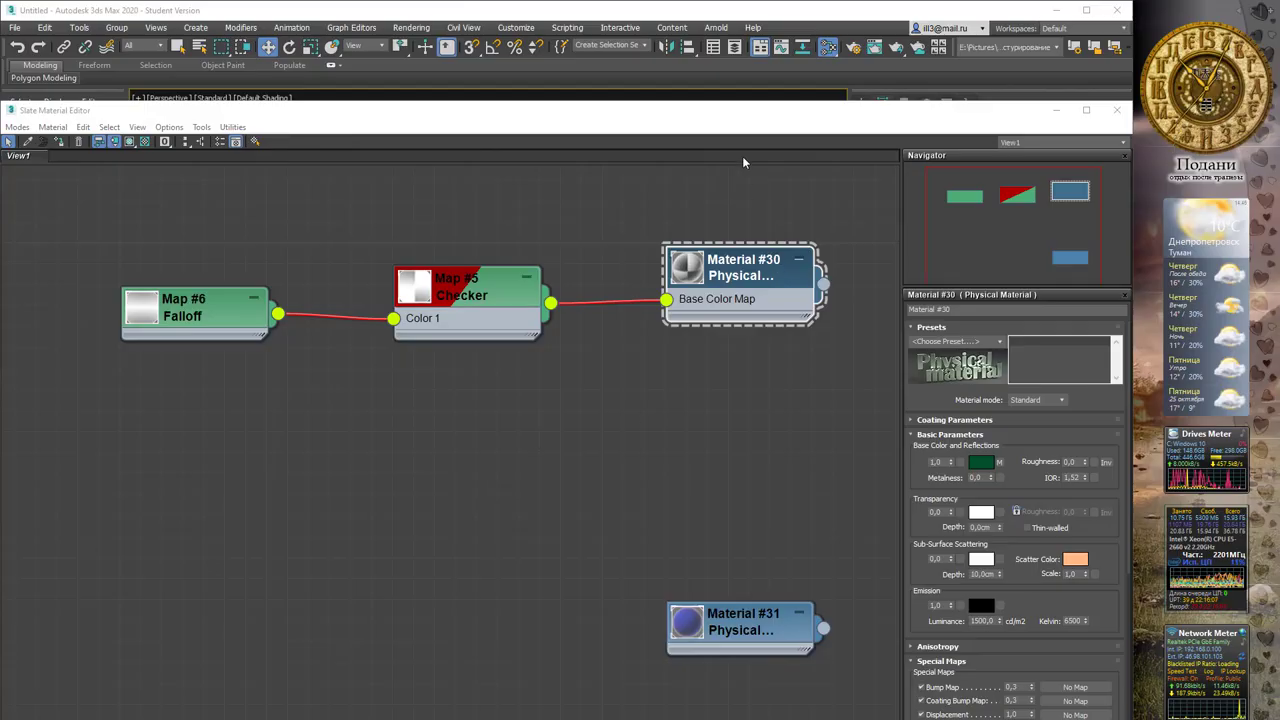
{"action": "left_click_drag", "start_coordinate": [735, 120], "coordinate": [706, 391]}
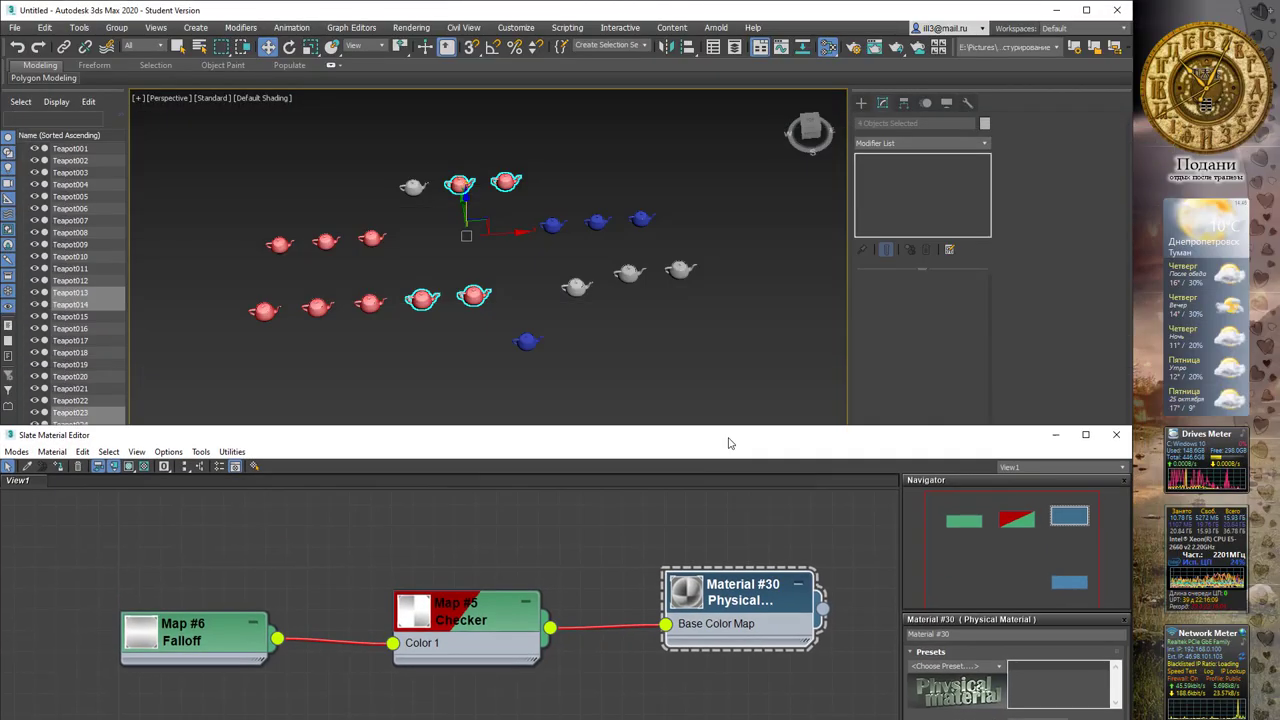
{"action": "left_click_drag", "start_coordinate": [478, 148], "coordinate": [713, 305]}
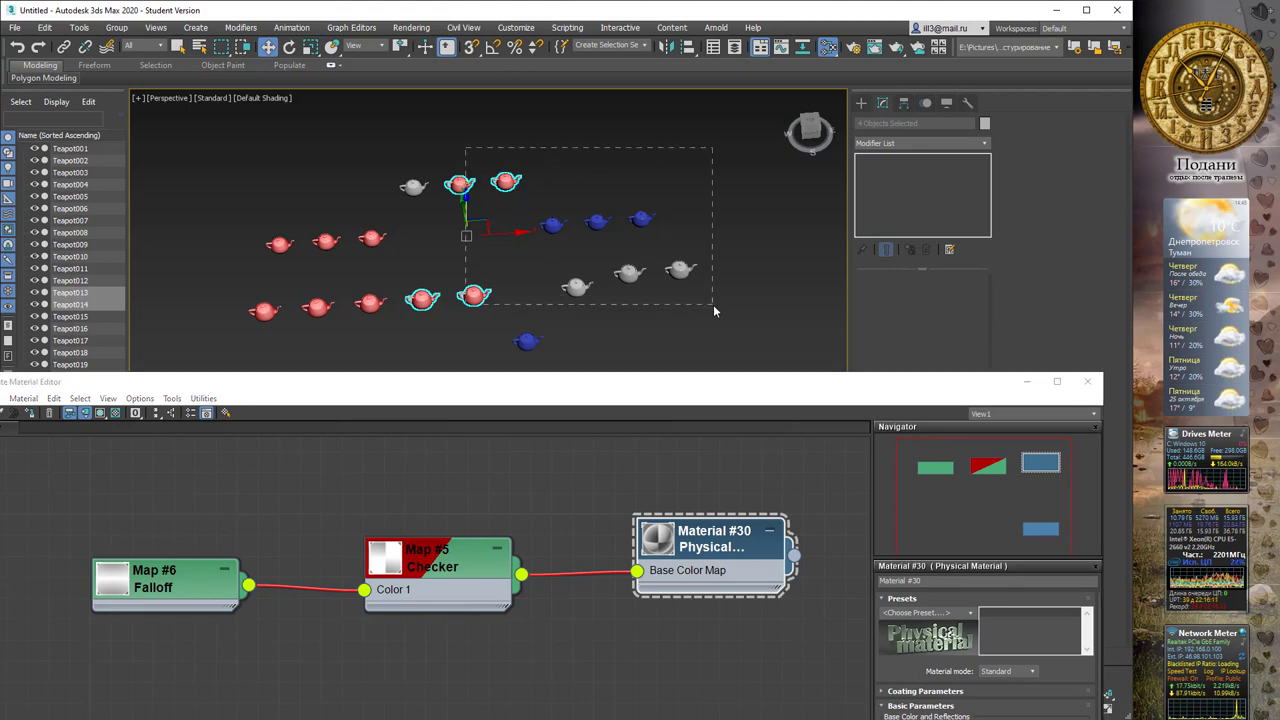
{"action": "right_click", "coordinate": [686, 540]}
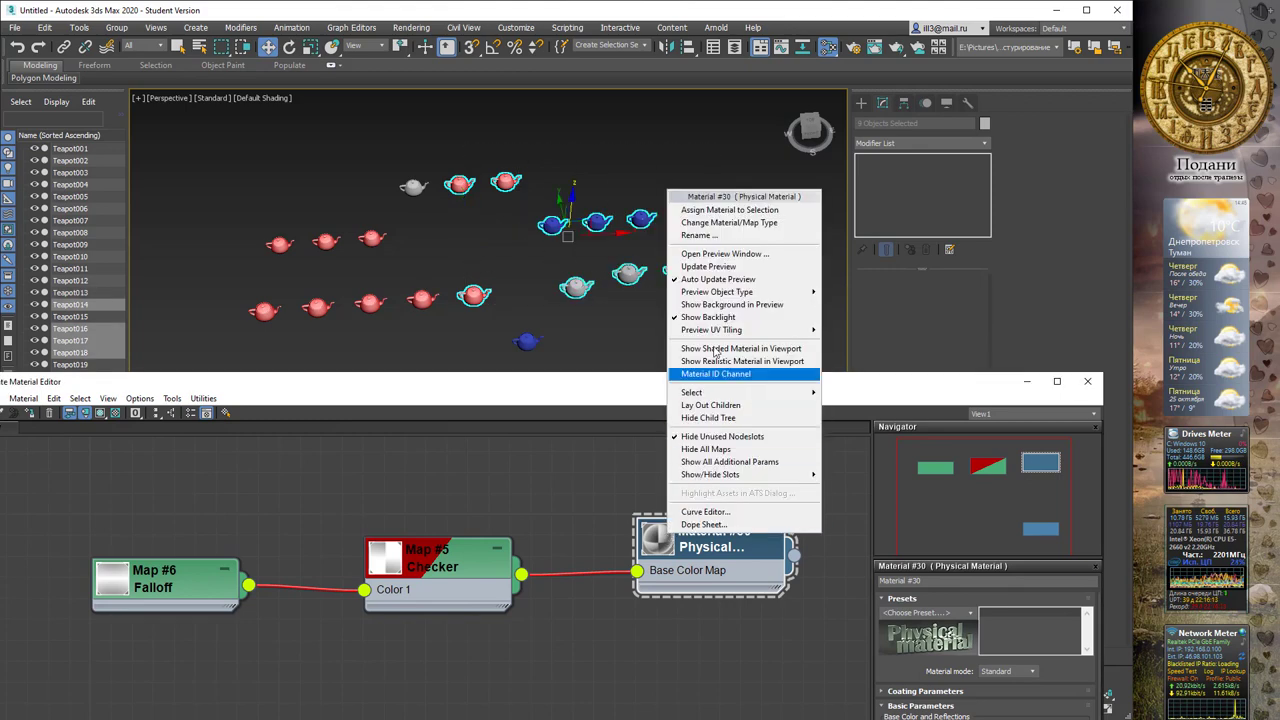
{"action": "left_click", "coordinate": [727, 212]}
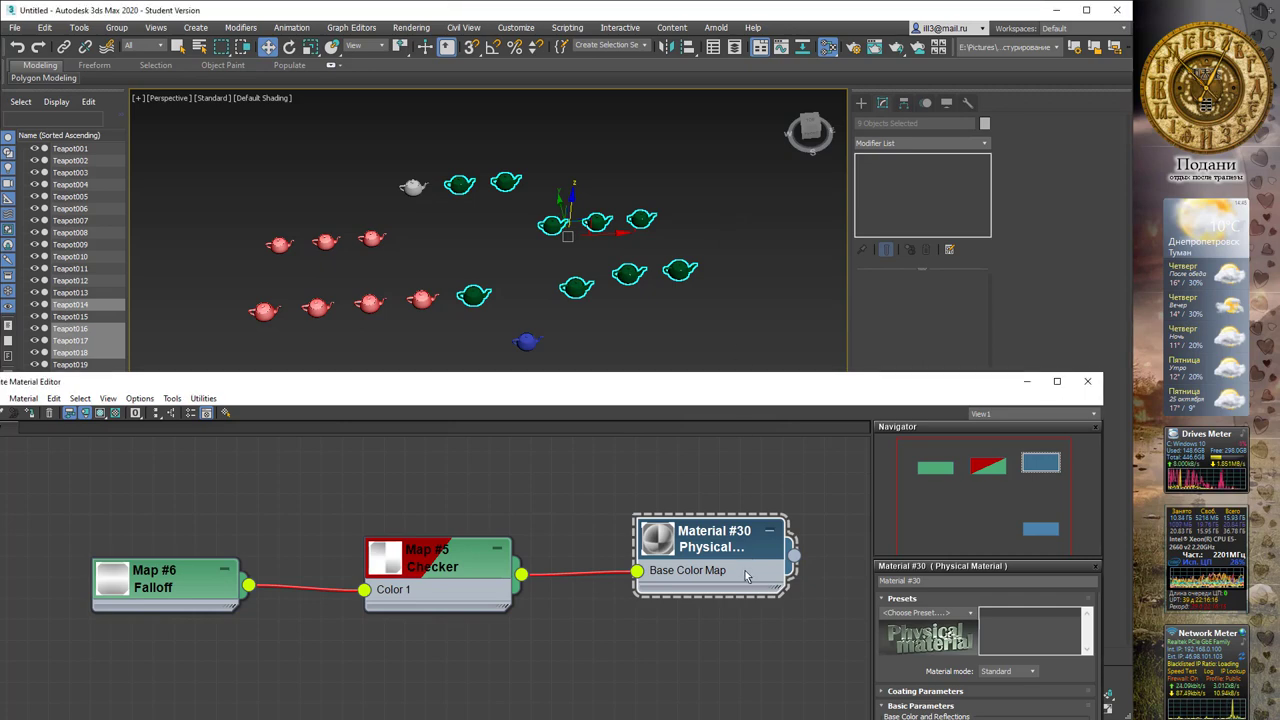
{"action": "double_click", "coordinate": [665, 541]}
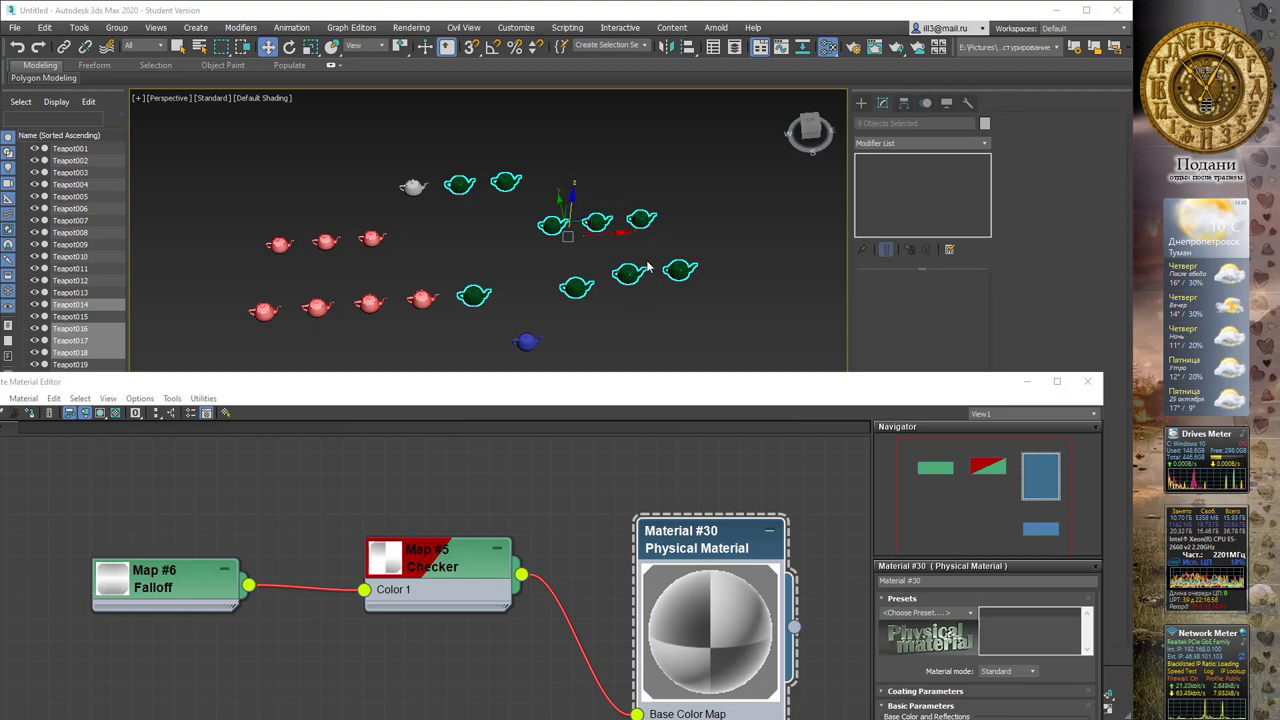
{"action": "scroll", "coordinate": [643, 257], "scroll_direction": "up", "scroll_amount": 2}
{"action": "scroll", "coordinate": [640, 228], "scroll_direction": "up", "scroll_amount": 3}
{"action": "scroll", "coordinate": [640, 225], "scroll_direction": "up", "scroll_amount": 1}
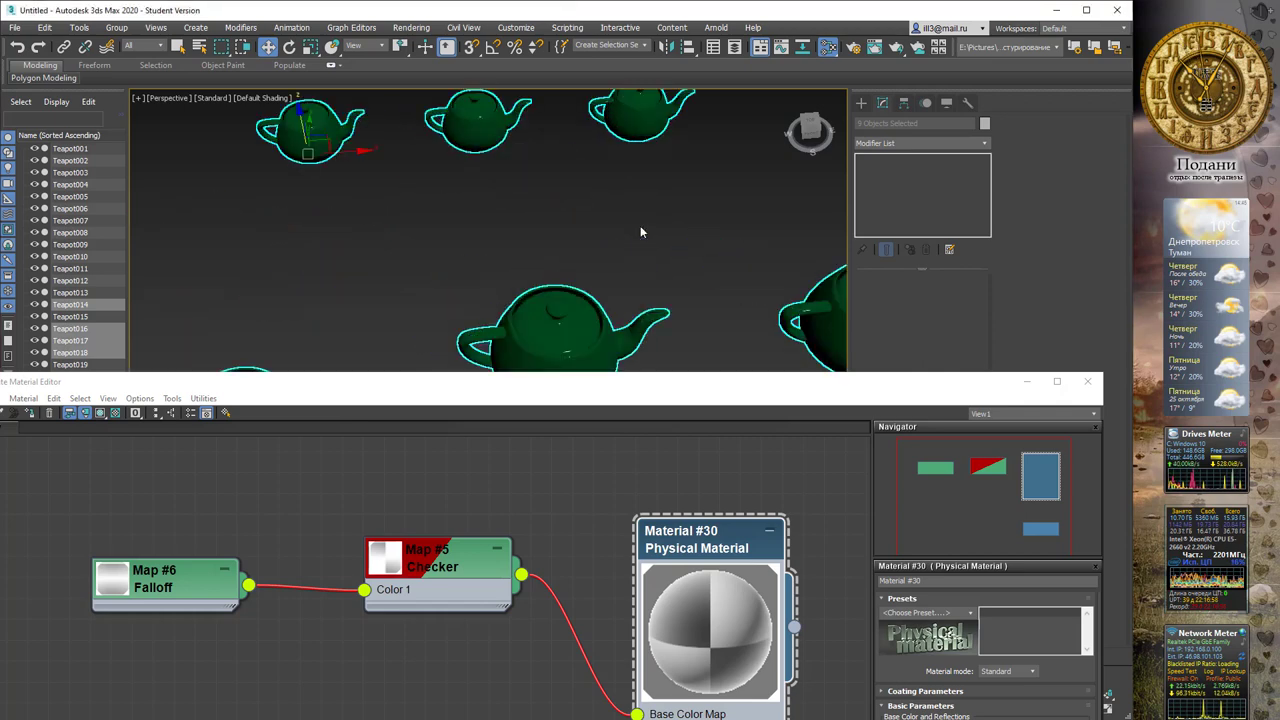
{"action": "scroll", "coordinate": [640, 225], "scroll_direction": "down", "scroll_amount": 1}
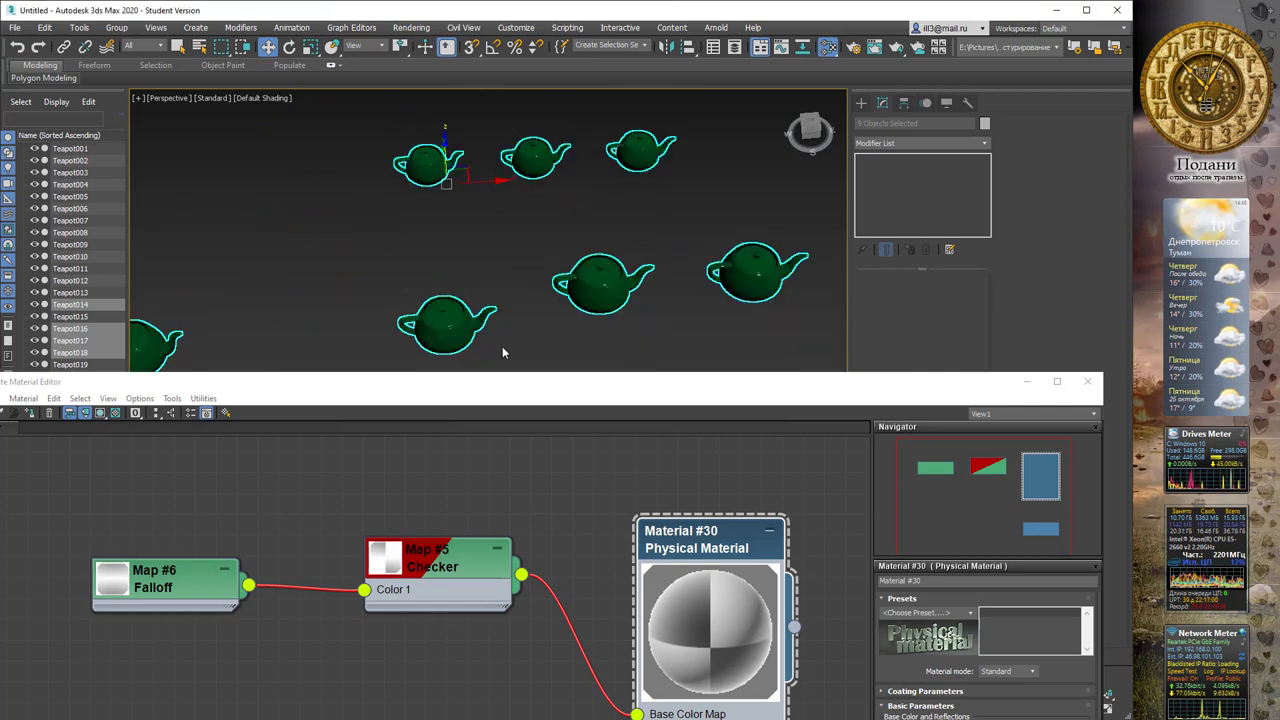
{"action": "mouse_move", "coordinate": [720, 562]}
{"action": "middle_mouse_down"}
{"action": "mouse_move", "coordinate": [654, 517]}
{"action": "mouse_move", "coordinate": [666, 531]}
{"action": "mouse_move", "coordinate": [679, 506]}
{"action": "middle_mouse_up"}
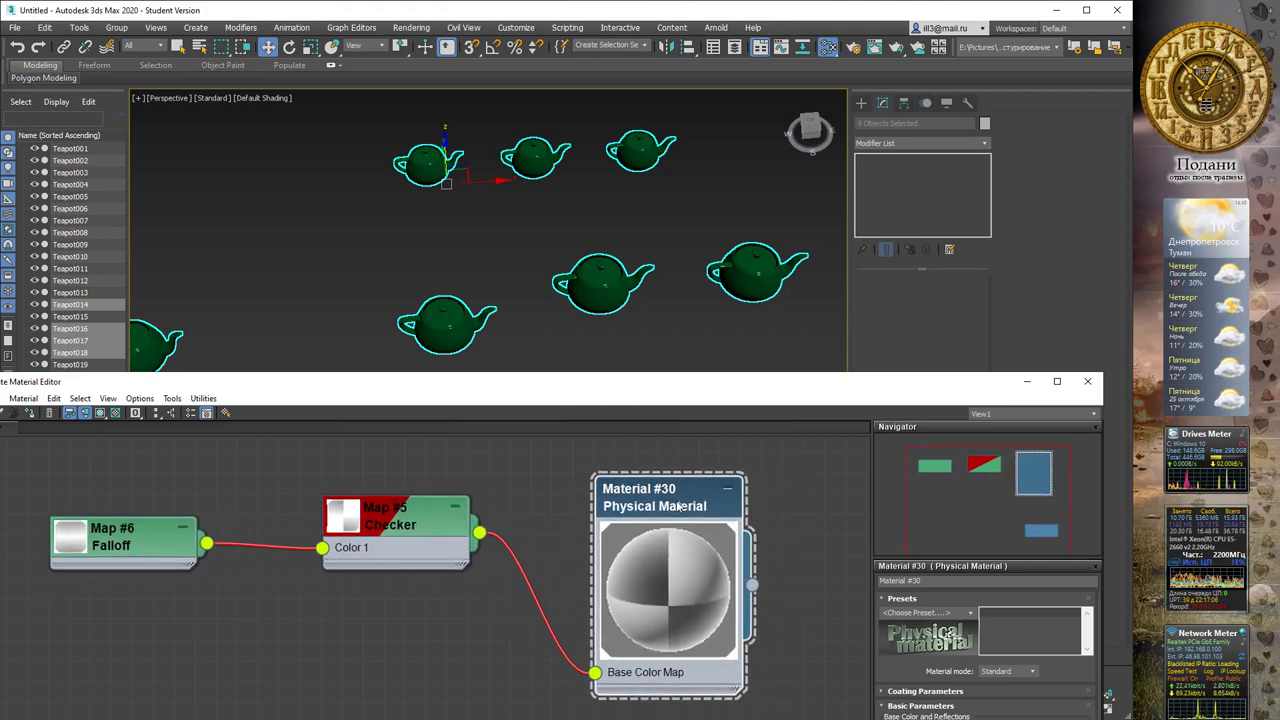
Show Material #30's checker texture on the teapots in the viewport and do a quick test render
{"action": "left_click", "coordinate": [100, 414]}
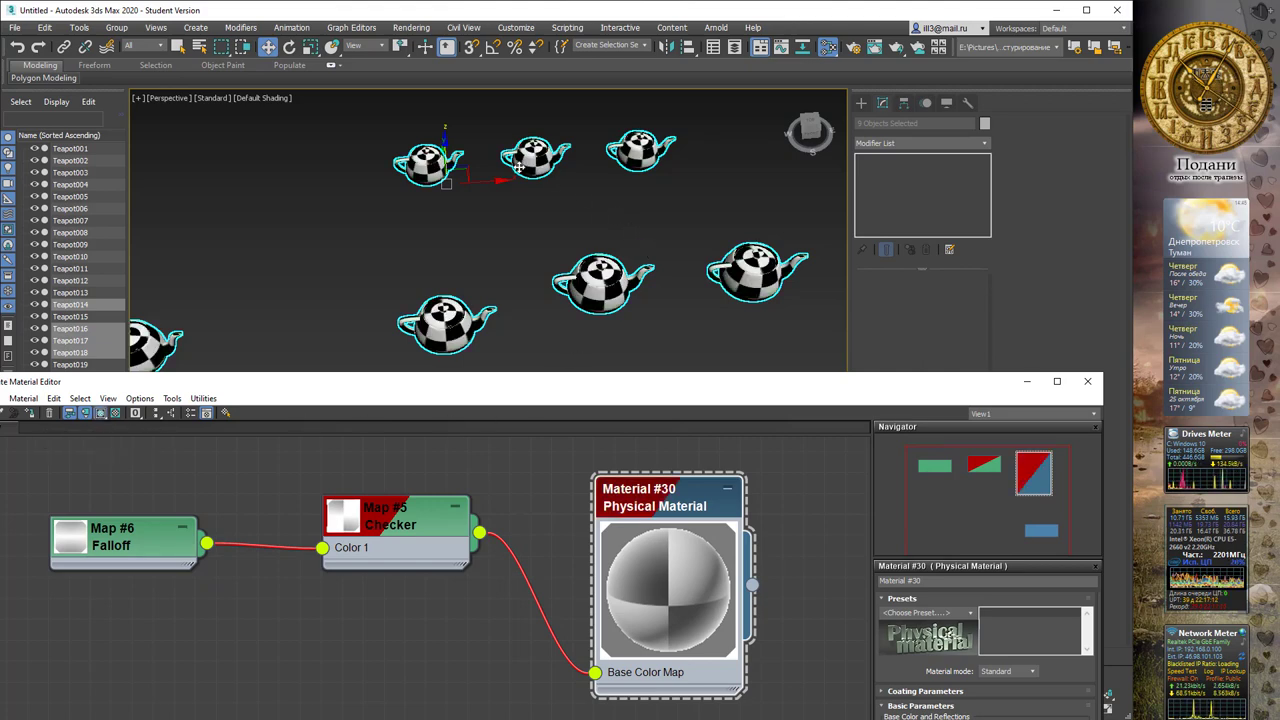
{"action": "scroll", "coordinate": [677, 486], "scroll_direction": "up", "scroll_amount": 1}
{"action": "middle_click_drag", "start_coordinate": [677, 486], "coordinate": [652, 489]}
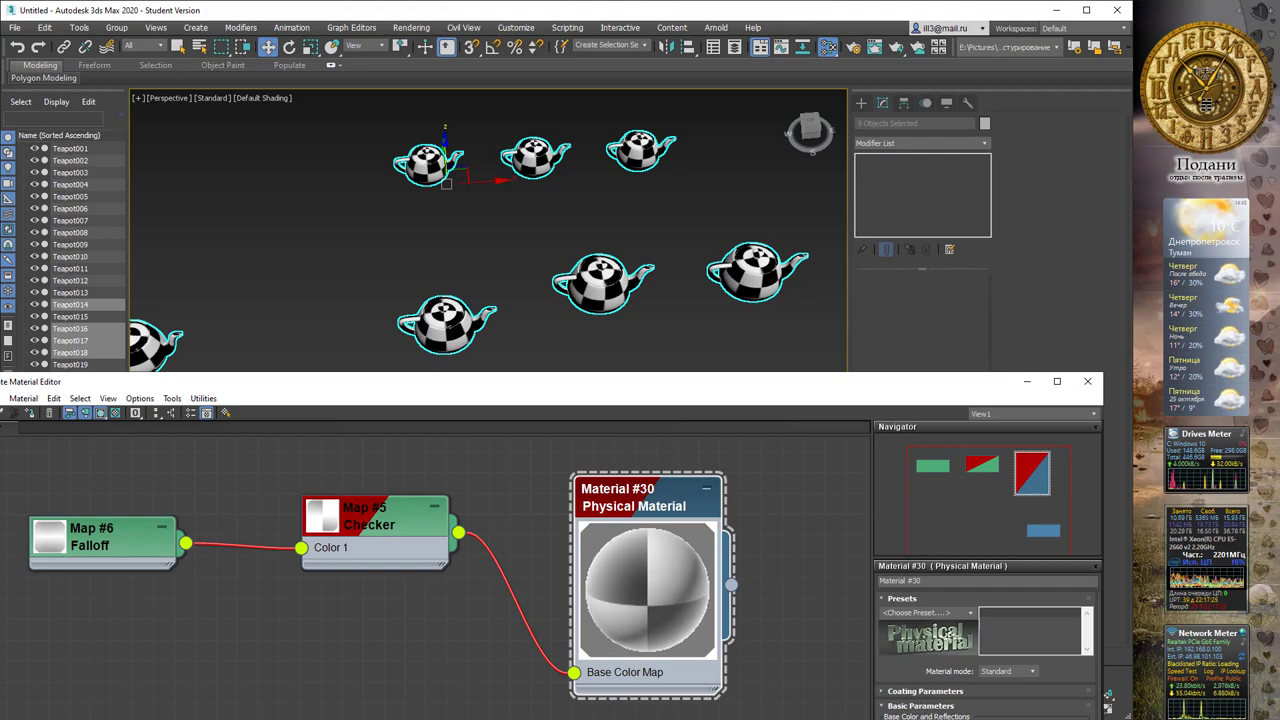
{"action": "key", "text": "shift+q"}
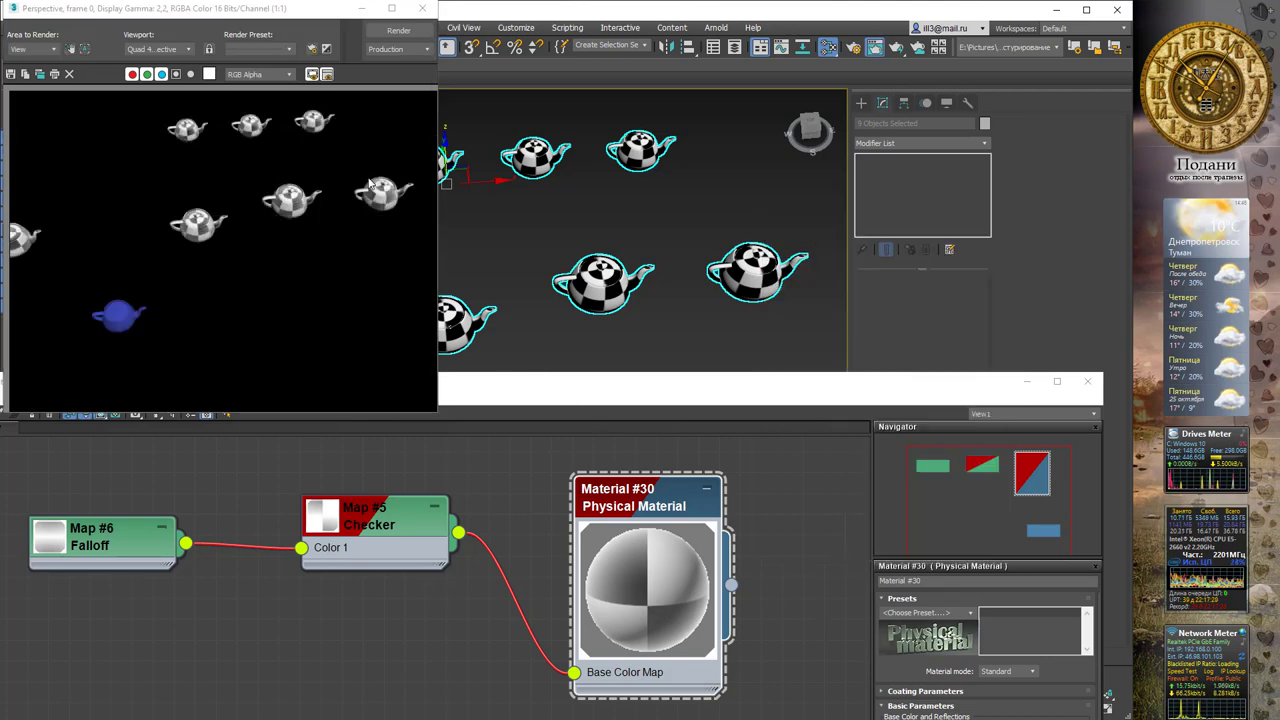
{"action": "left_click", "coordinate": [426, 10]}
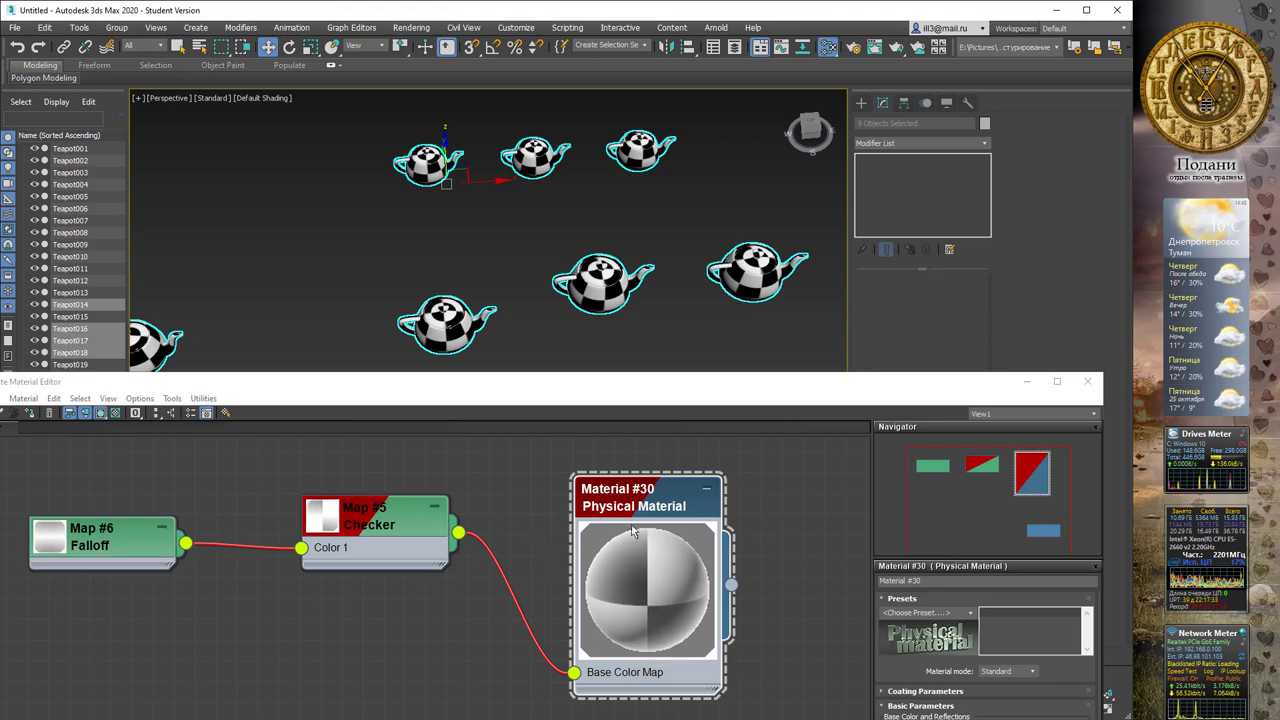
{"action": "middle_click_drag", "start_coordinate": [665, 488], "coordinate": [642, 512]}
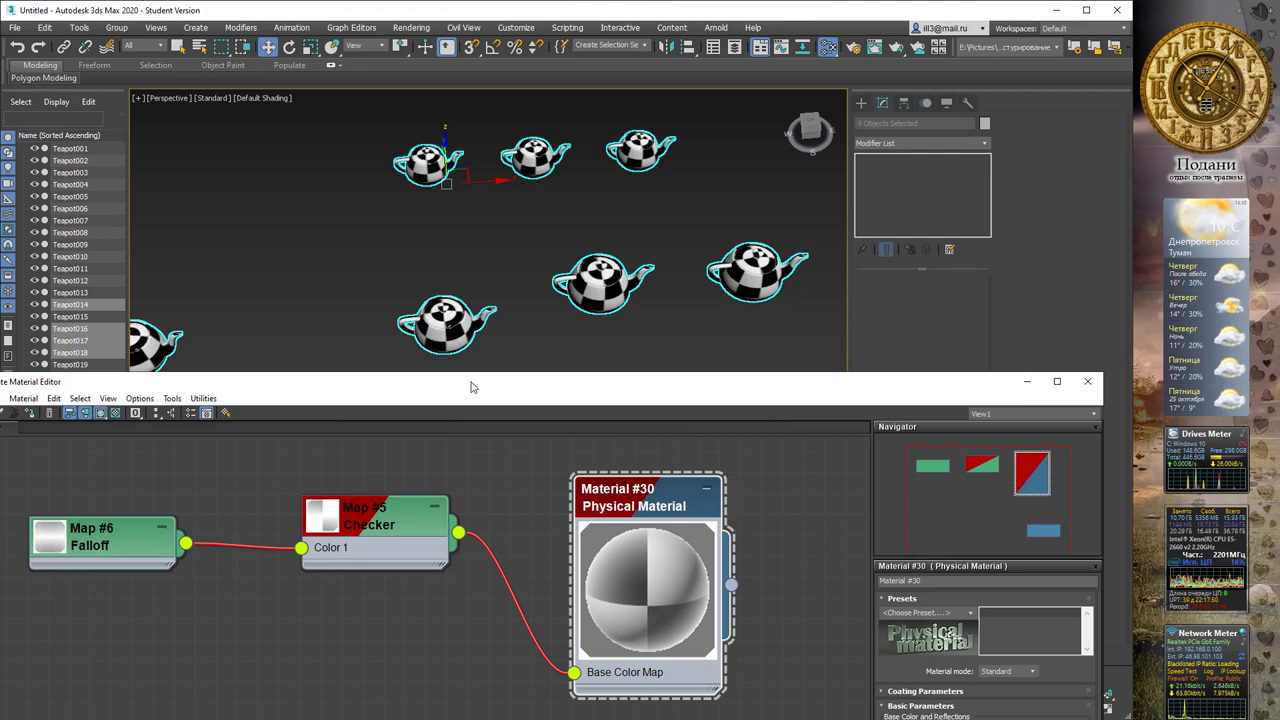
Maximize the Slate editor and raise Material #30's transparency
{"action": "left_click_drag", "start_coordinate": [473, 387], "coordinate": [550, 222]}
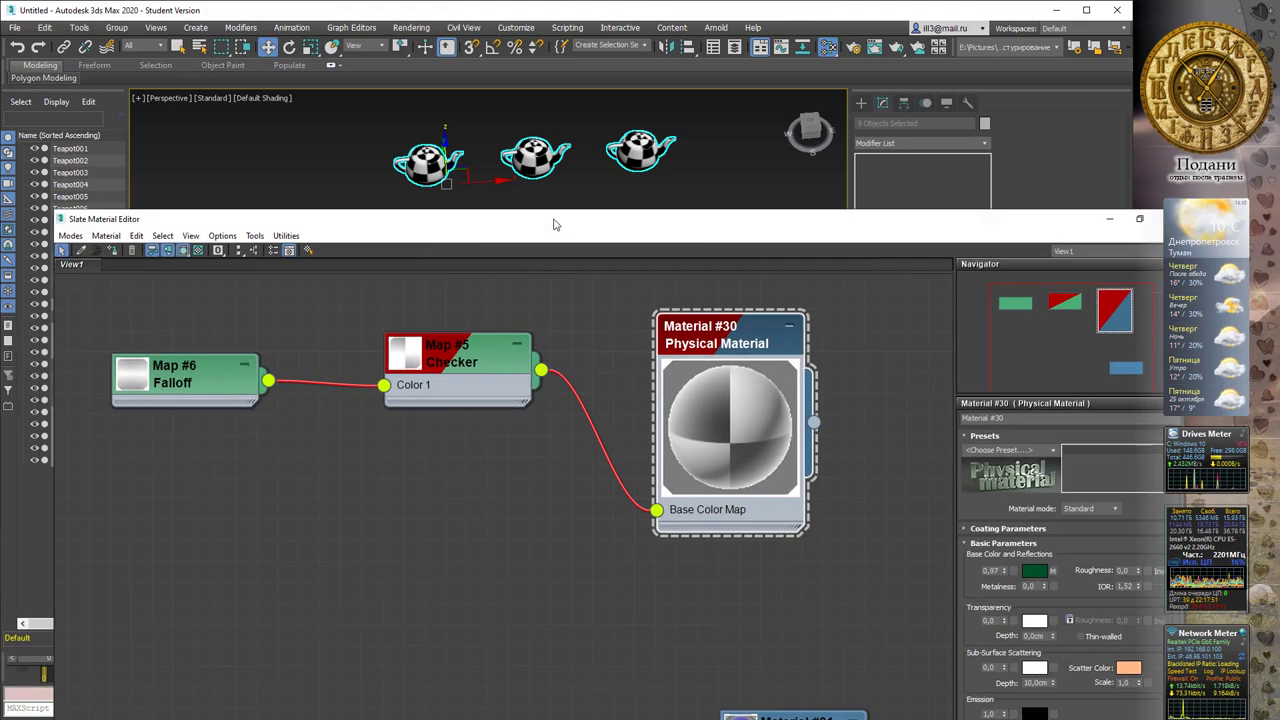
{"action": "double_click", "coordinate": [550, 222]}
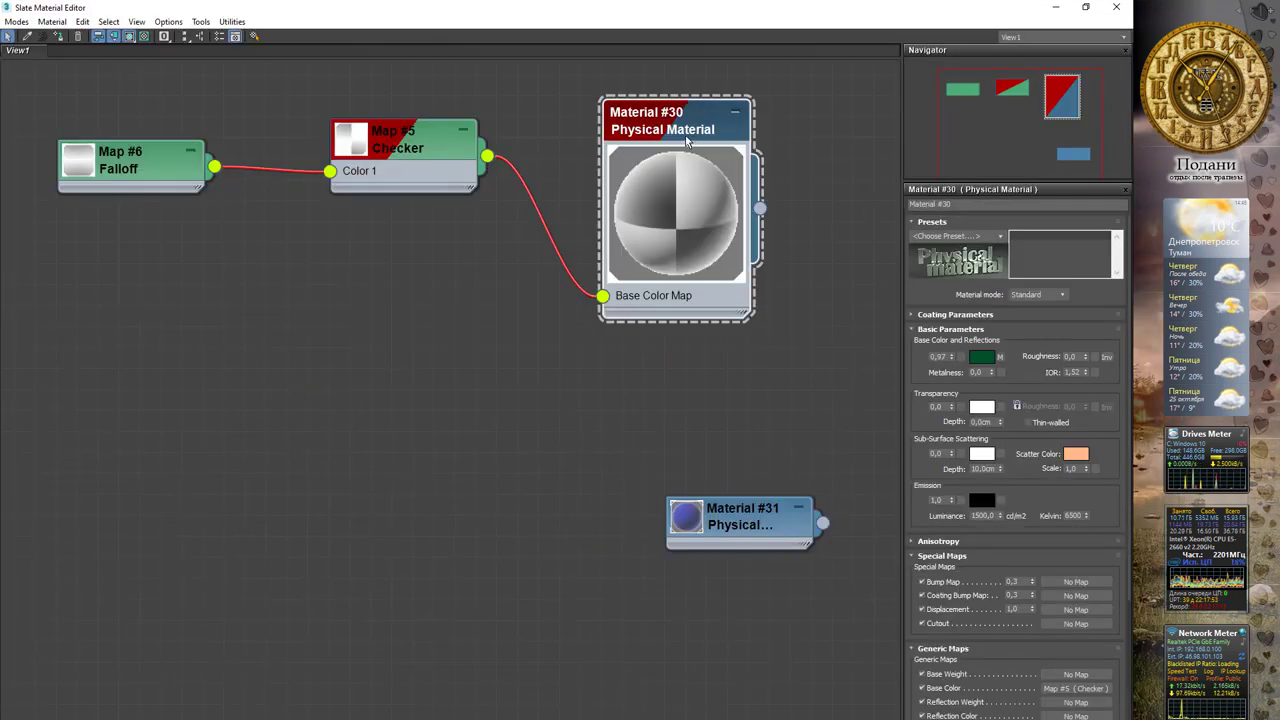
{"action": "scroll", "coordinate": [686, 142], "scroll_direction": "up", "scroll_amount": 2}
{"action": "scroll", "coordinate": [670, 138], "scroll_direction": "up", "scroll_amount": 1}
{"action": "scroll", "coordinate": [658, 135], "scroll_direction": "up", "scroll_amount": 1}
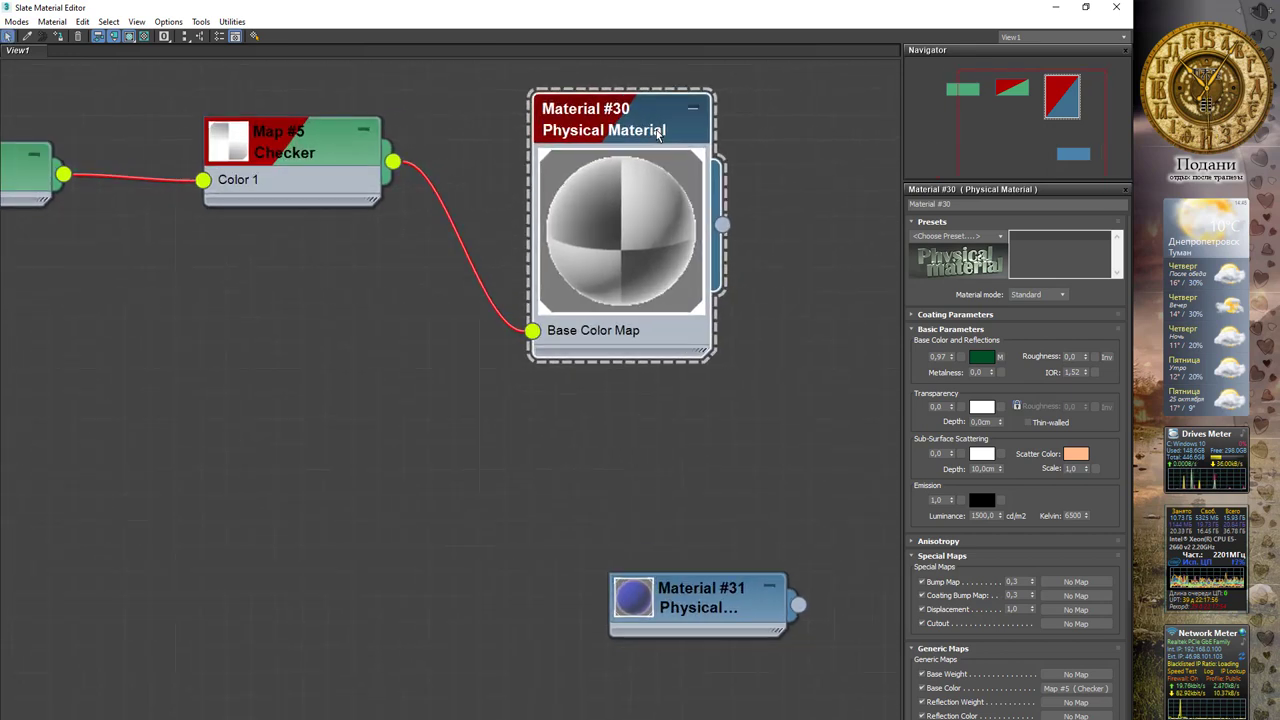
{"action": "scroll", "coordinate": [658, 135], "scroll_direction": "up", "scroll_amount": 1}
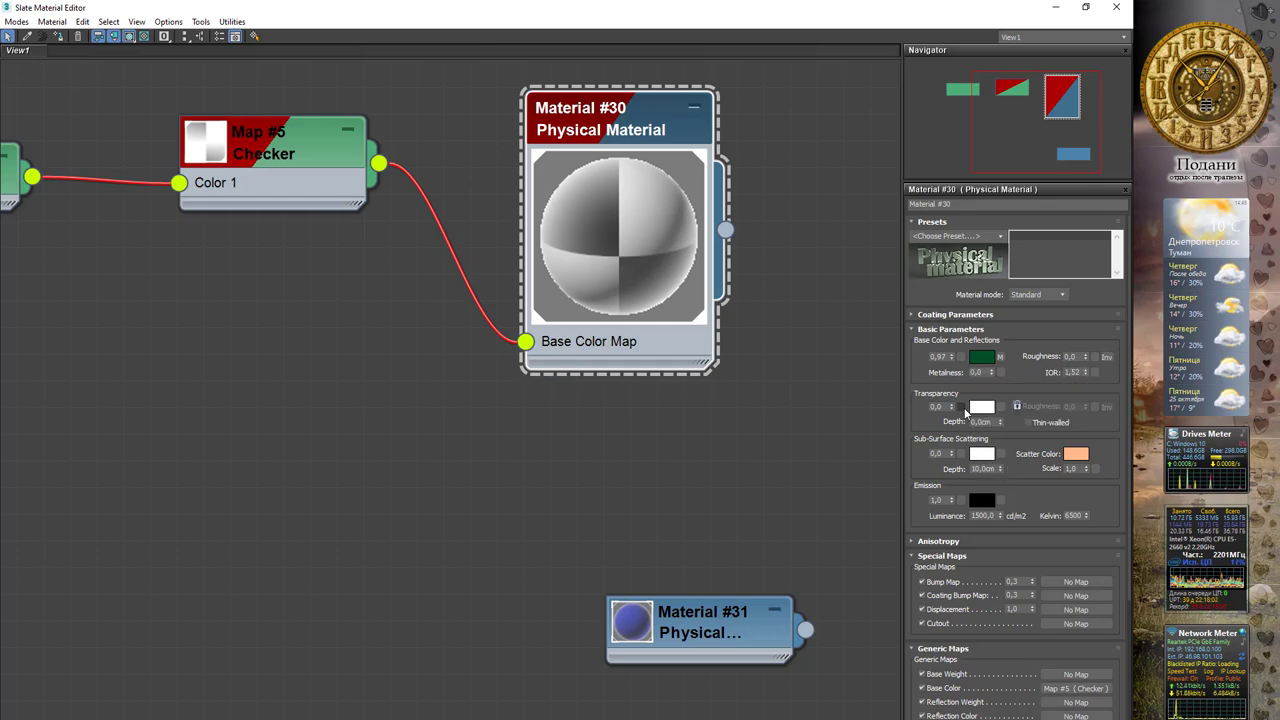
{"action": "mouse_move", "coordinate": [951, 411]}
{"action": "left_mouse_down"}
{"action": "mouse_move", "coordinate": [956, 385]}
{"action": "mouse_move", "coordinate": [954, 431]}
{"action": "left_mouse_up"}
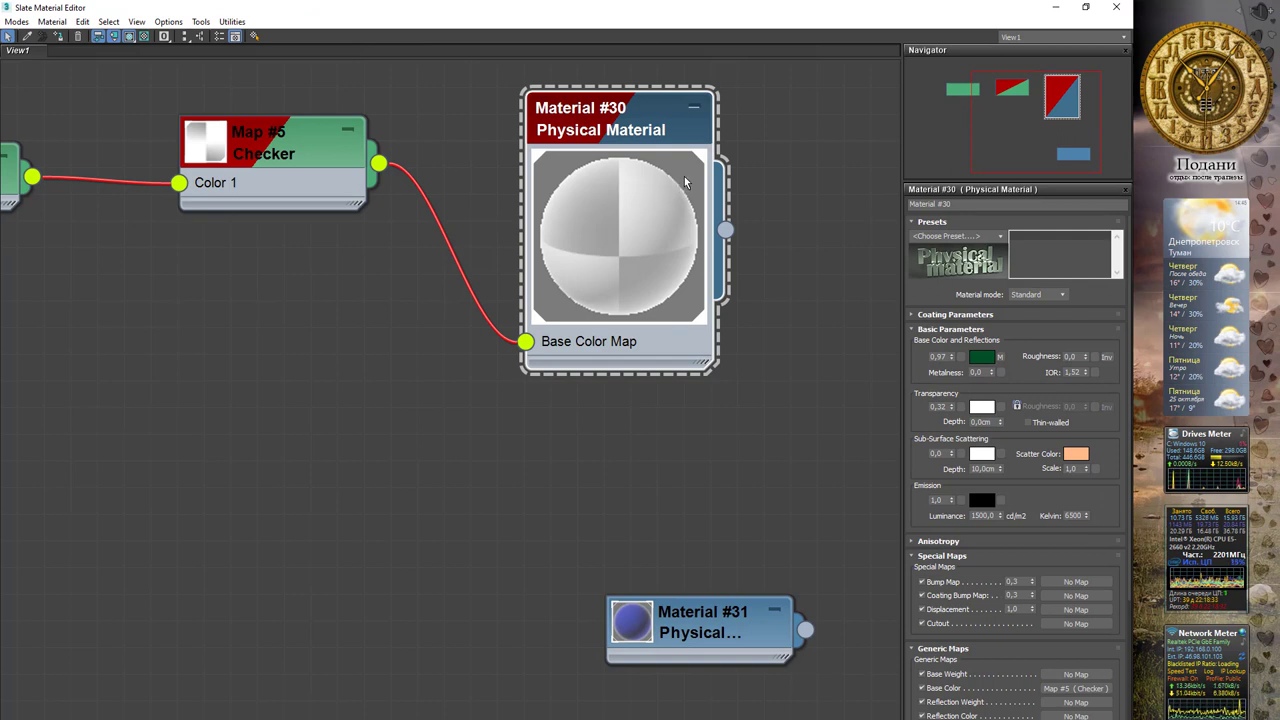
Turn on the checker preview background, set transparency to 0.5, and disconnect the Checker from Base Color
{"action": "left_click", "coordinate": [144, 36]}
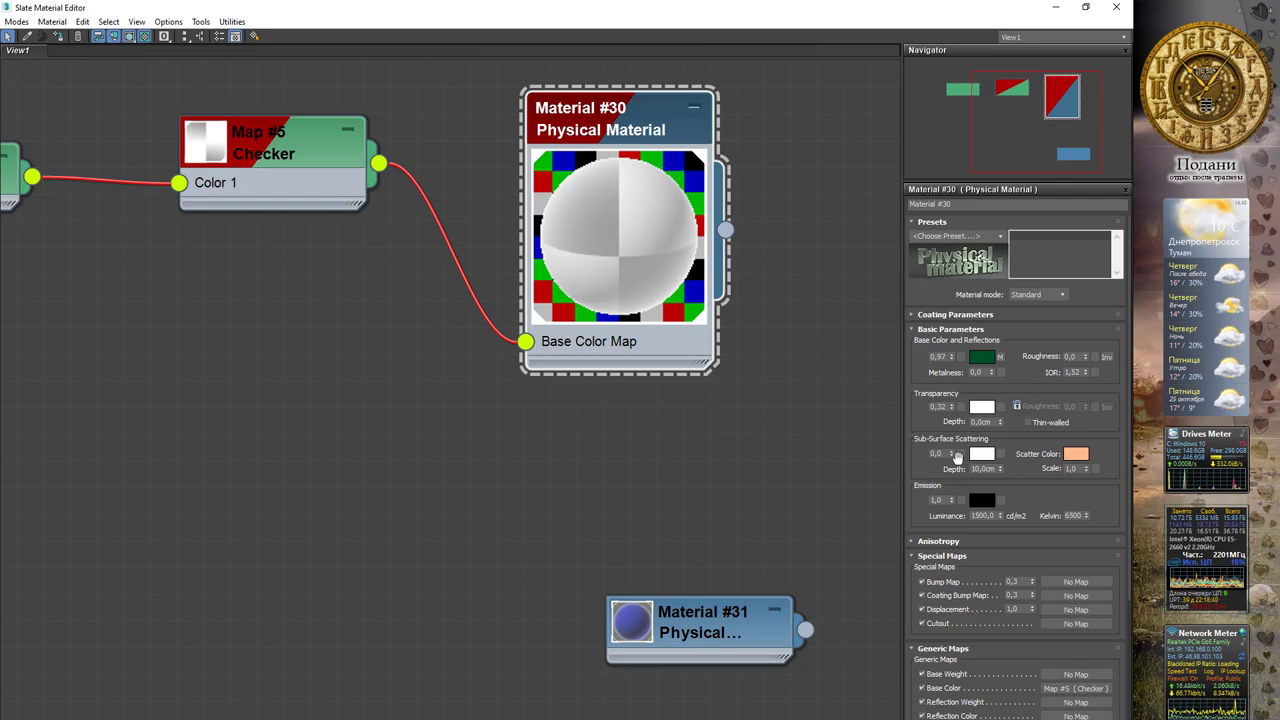
{"action": "left_click_drag", "start_coordinate": [958, 406], "coordinate": [952, 388]}
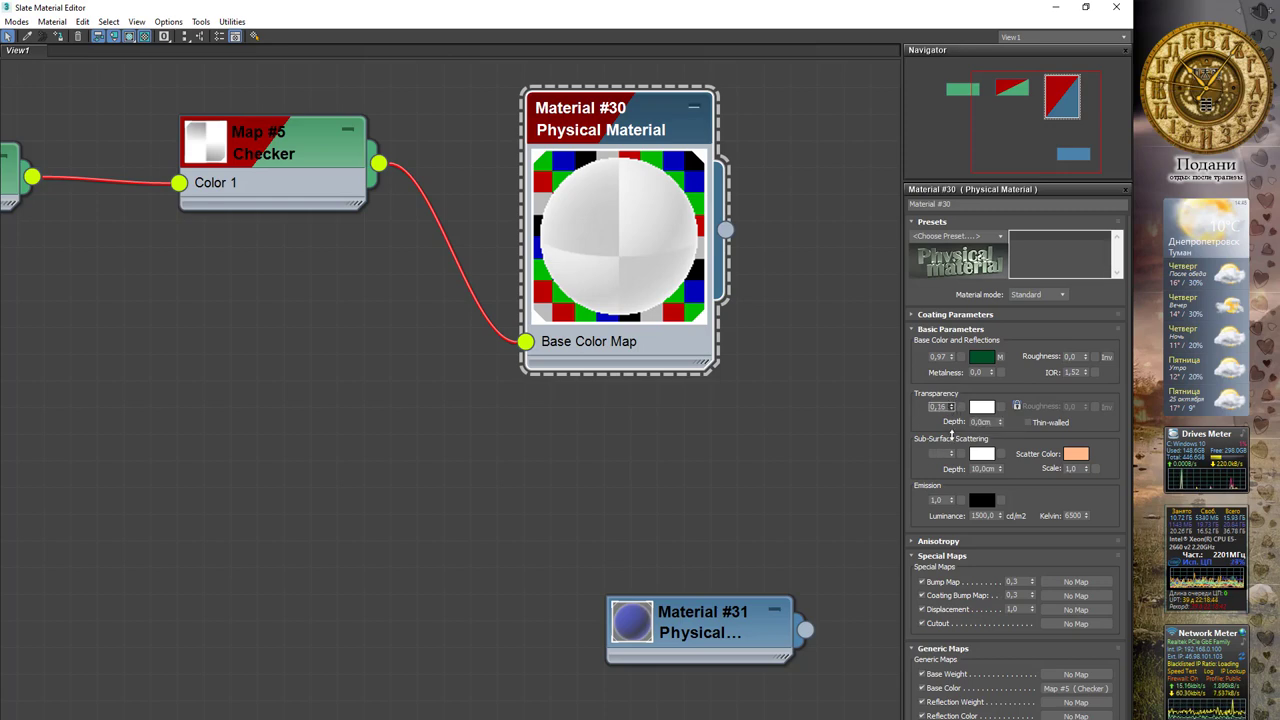
{"action": "mouse_move", "coordinate": [952, 388]}
{"action": "left_mouse_down"}
{"action": "mouse_move", "coordinate": [952, 374]}
{"action": "mouse_move", "coordinate": [952, 421]}
{"action": "left_mouse_up"}
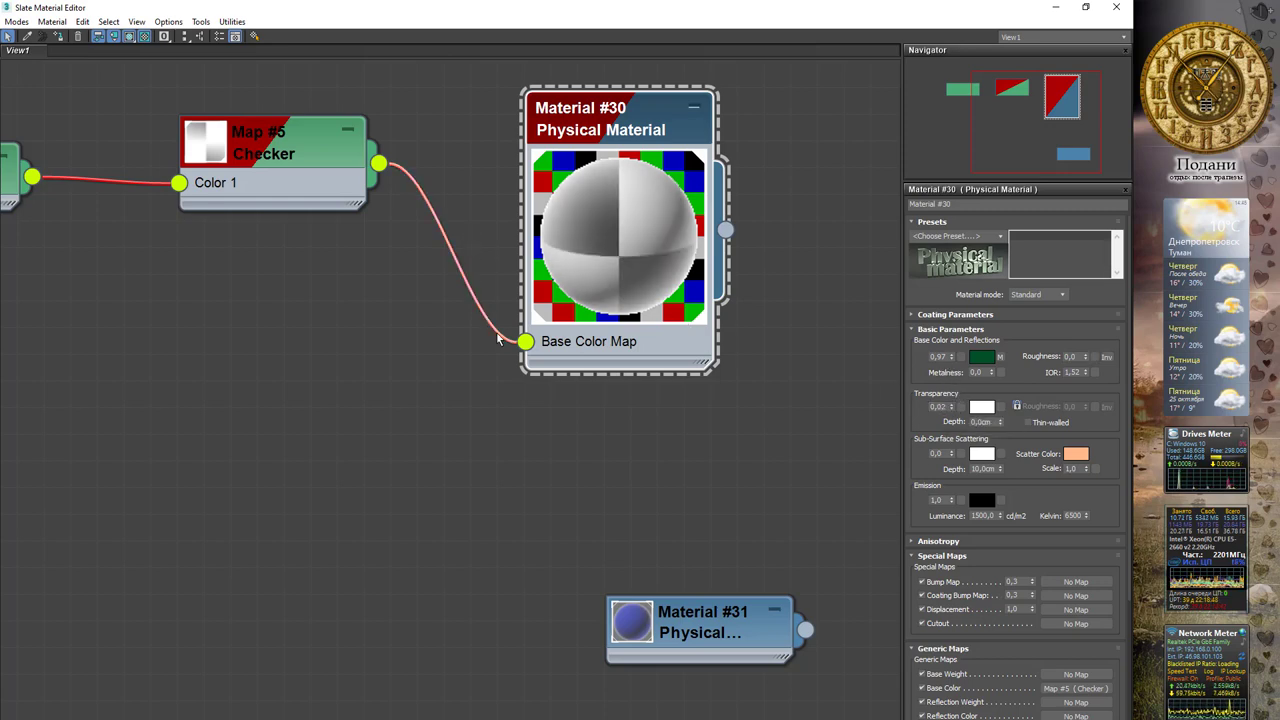
{"action": "left_click_drag", "start_coordinate": [525, 342], "coordinate": [490, 342]}
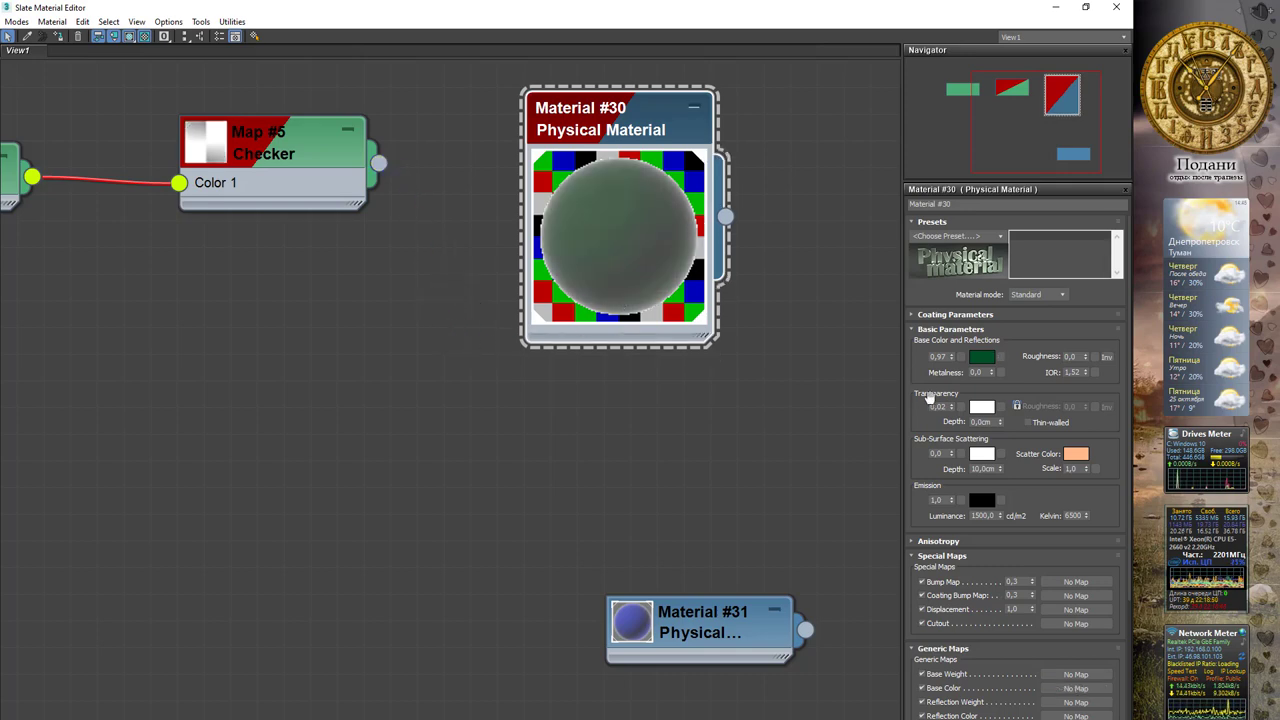
{"action": "mouse_move", "coordinate": [952, 407]}
{"action": "left_mouse_down"}
{"action": "mouse_move", "coordinate": [950, 384]}
{"action": "mouse_move", "coordinate": [950, 413]}
{"action": "left_mouse_up"}
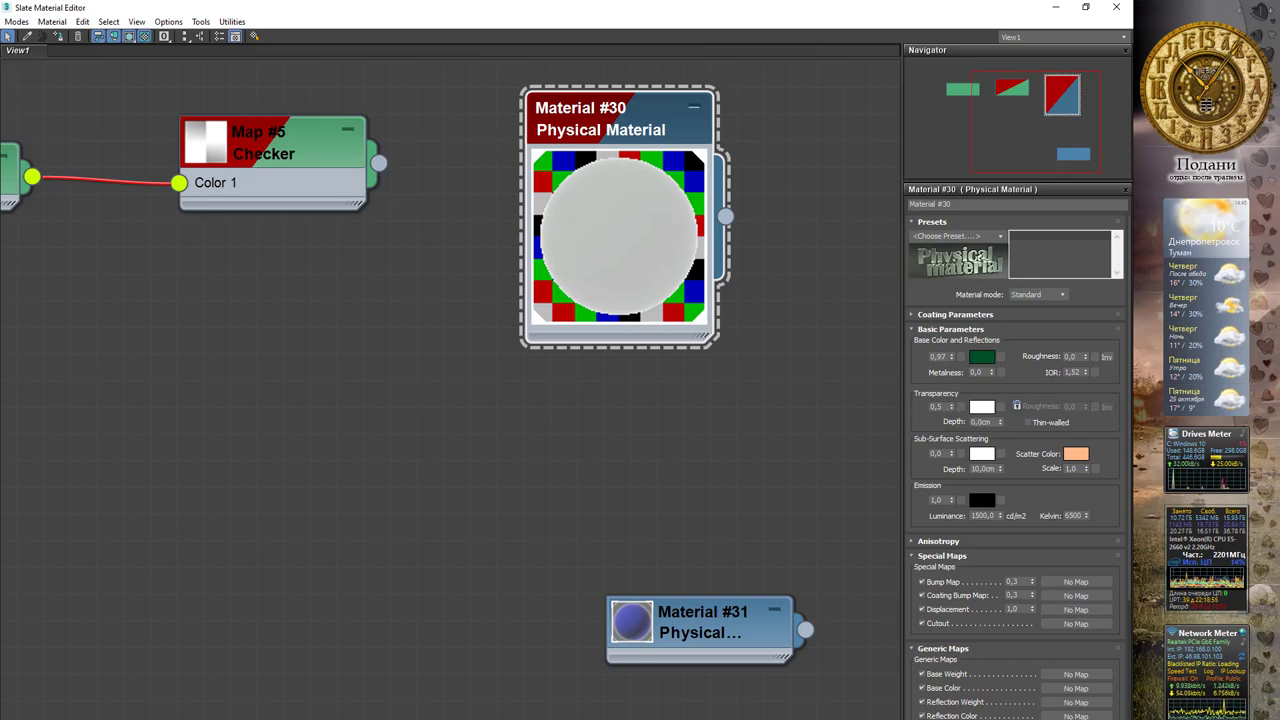
Apply the Glass (Thin Geometry) preset with IOR 1.71 and transparency 0.62, and rewire the Checker
{"action": "left_click", "coordinate": [999, 237]}
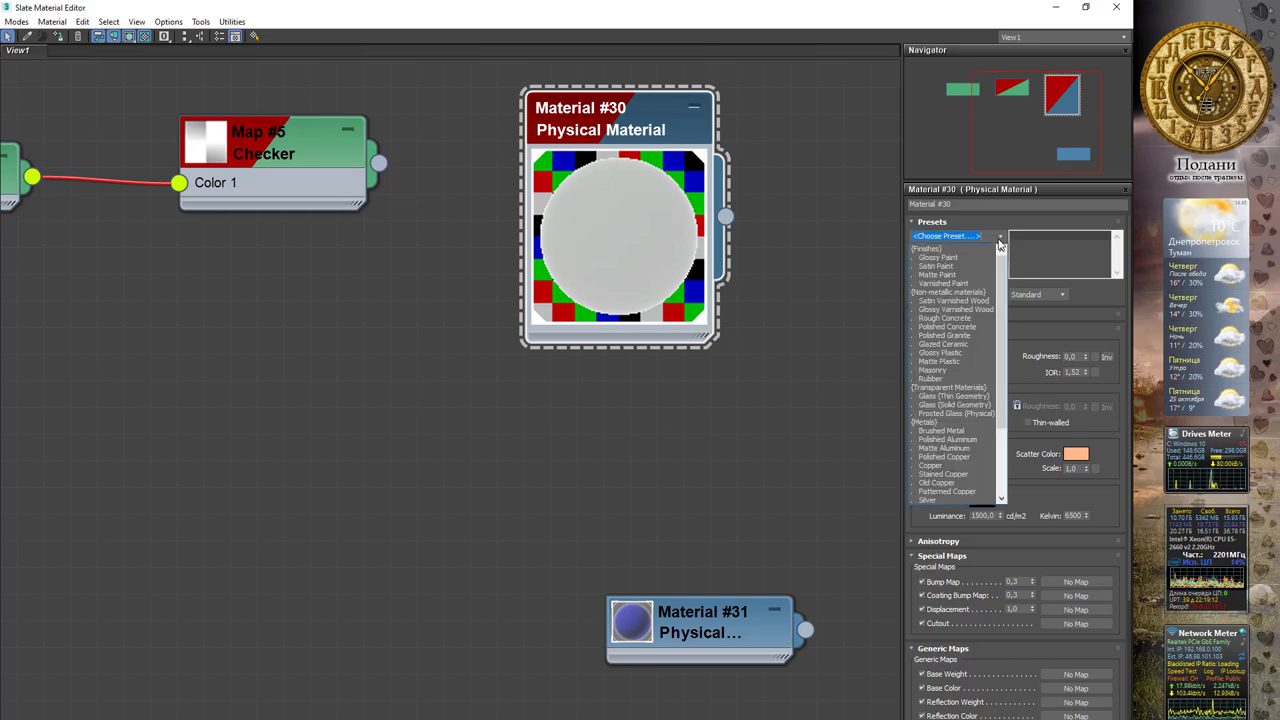
{"action": "left_click", "coordinate": [955, 396]}
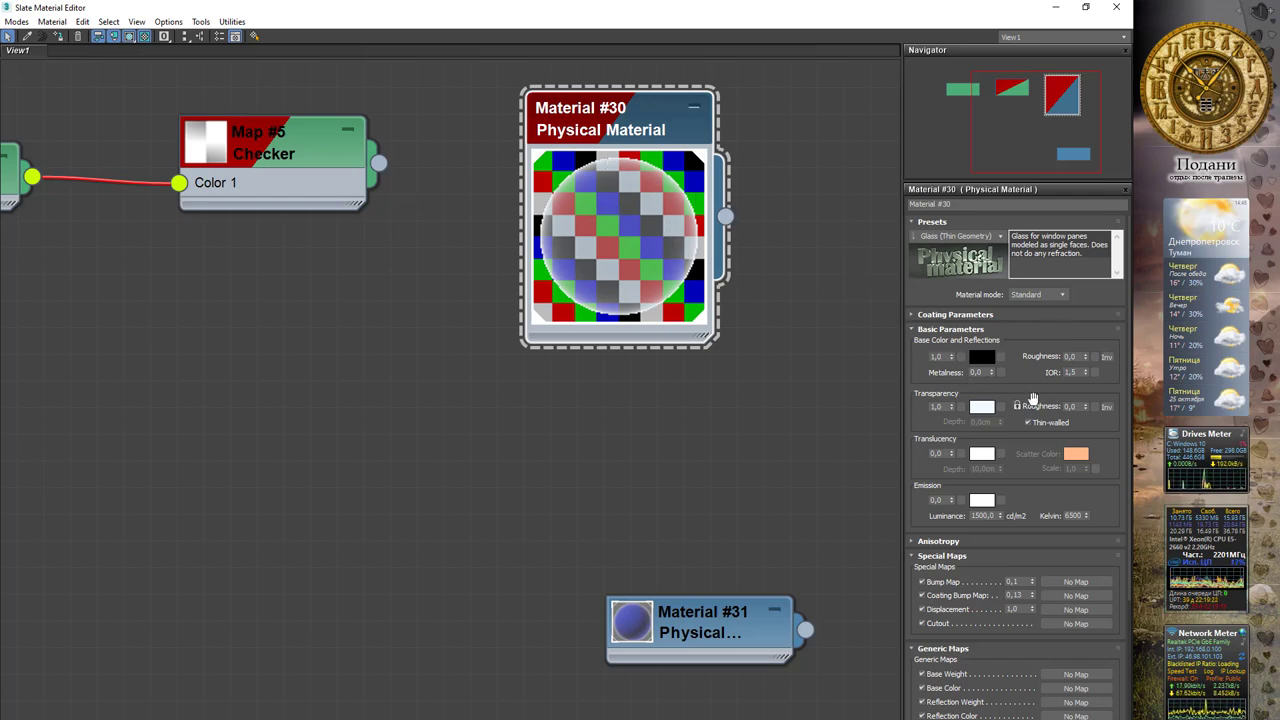
{"action": "left_click_drag", "start_coordinate": [1086, 372], "coordinate": [1088, 362]}
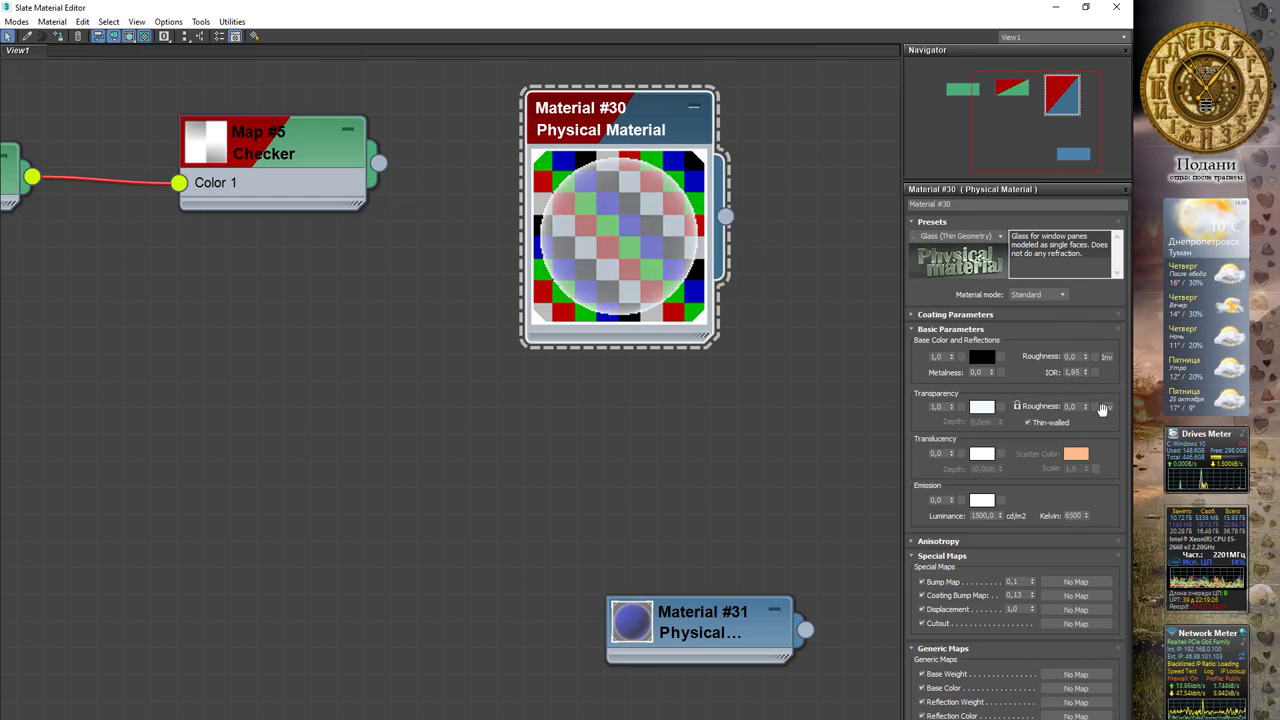
{"action": "left_click_drag", "start_coordinate": [1078, 364], "coordinate": [1084, 350]}
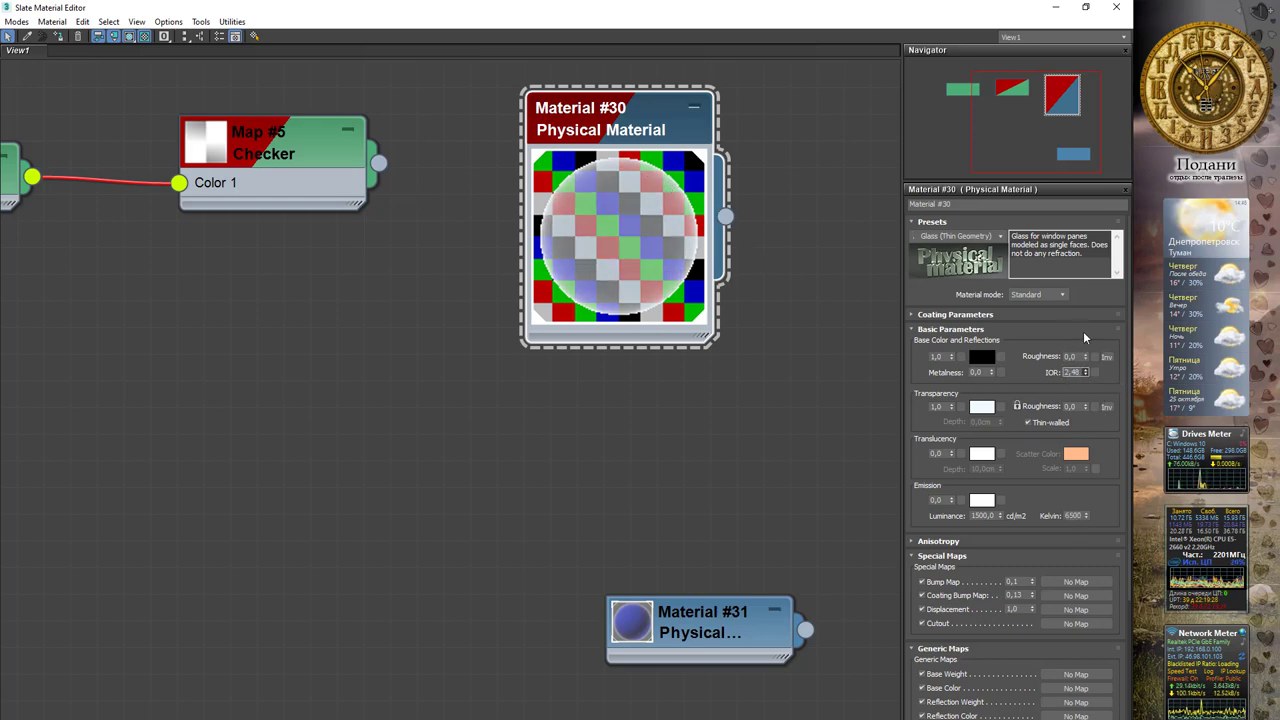
{"action": "left_click_drag", "start_coordinate": [1084, 372], "coordinate": [1092, 428]}
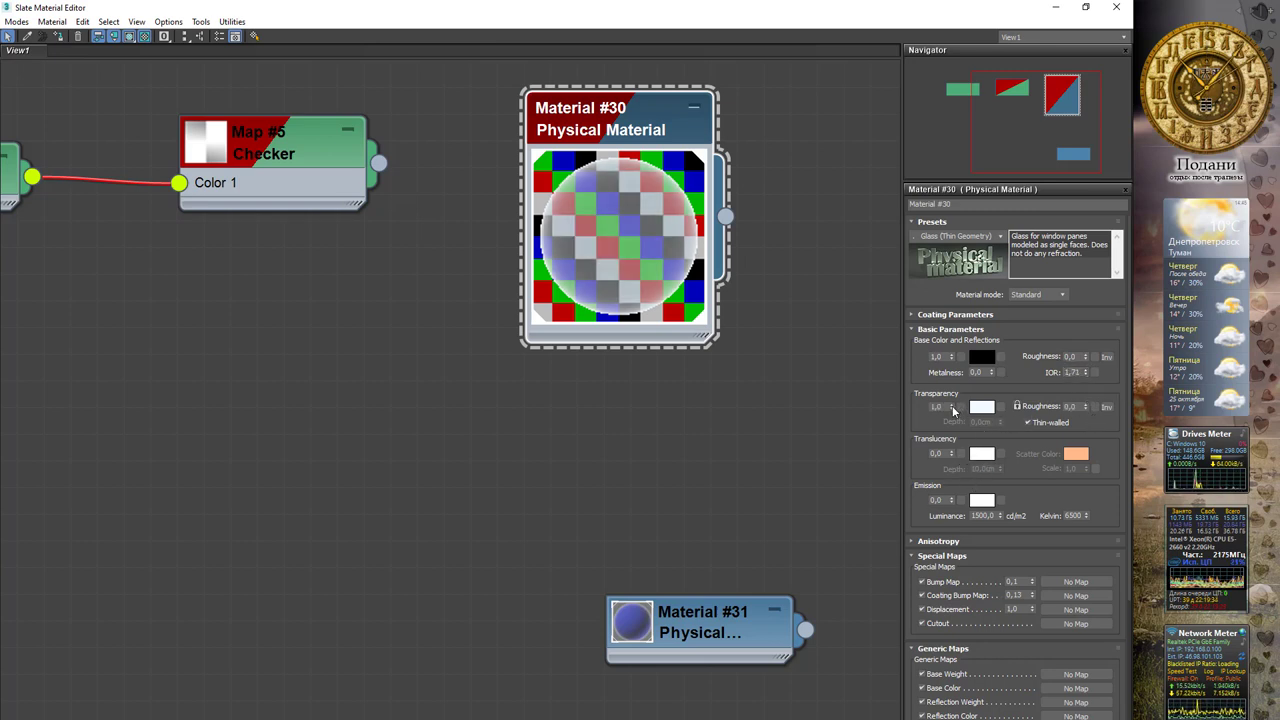
{"action": "left_click_drag", "start_coordinate": [952, 407], "coordinate": [950, 421]}
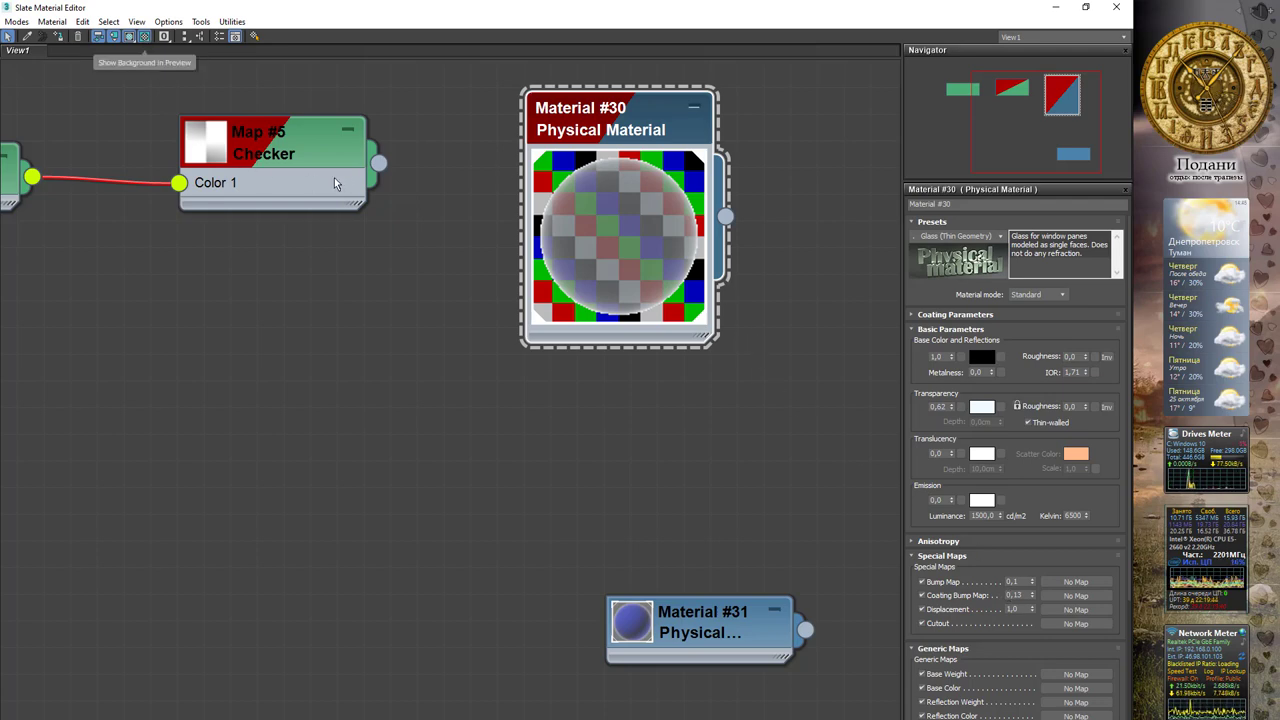
{"action": "mouse_move", "coordinate": [378, 163]}
{"action": "left_mouse_down"}
{"action": "mouse_move", "coordinate": [598, 190]}
{"action": "mouse_move", "coordinate": [527, 368]}
{"action": "left_mouse_up"}
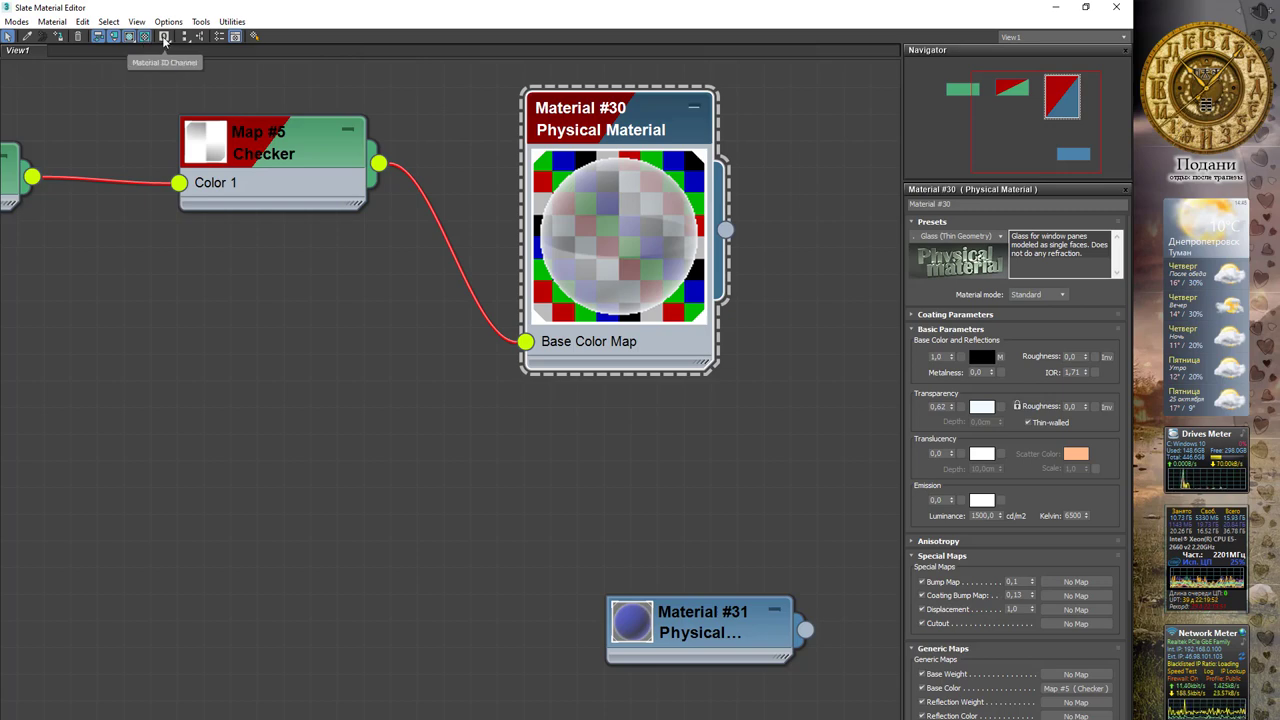
Toggle the Material ID Channel button and bring the Slate editor back into focus
{"action": "left_click", "coordinate": [164, 37]}
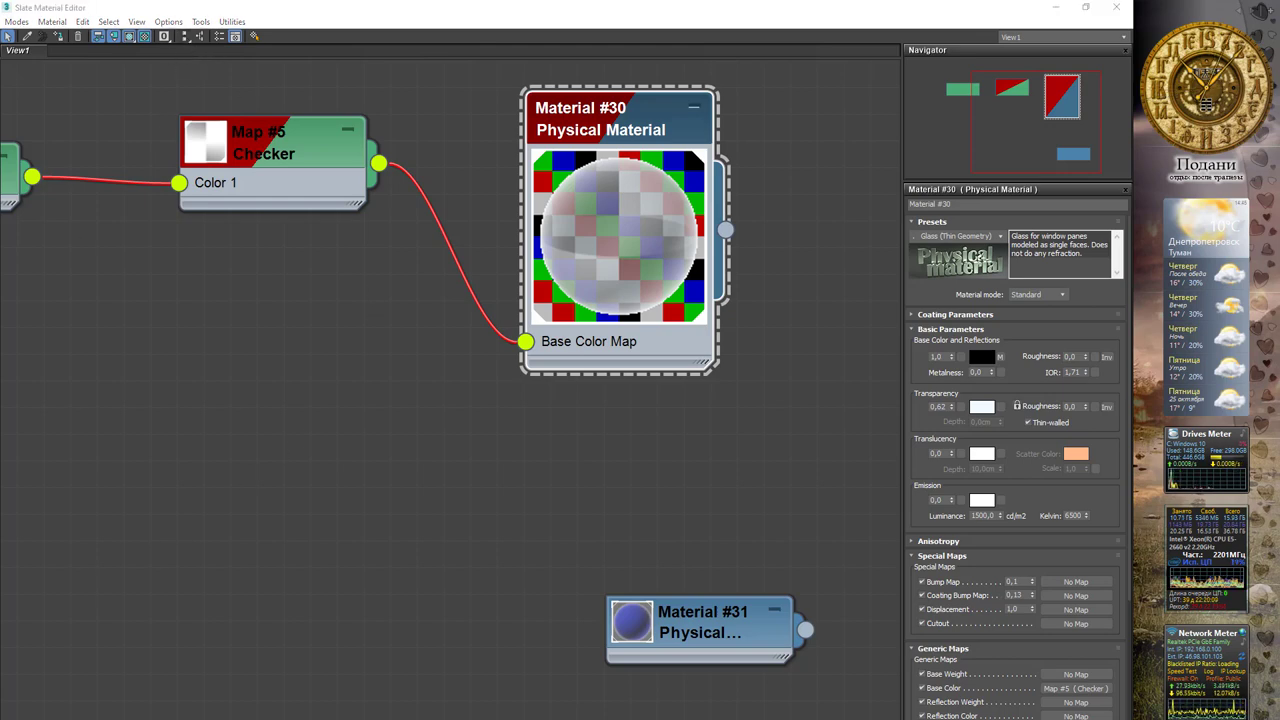
{"action": "left_click", "coordinate": [278, 361]}
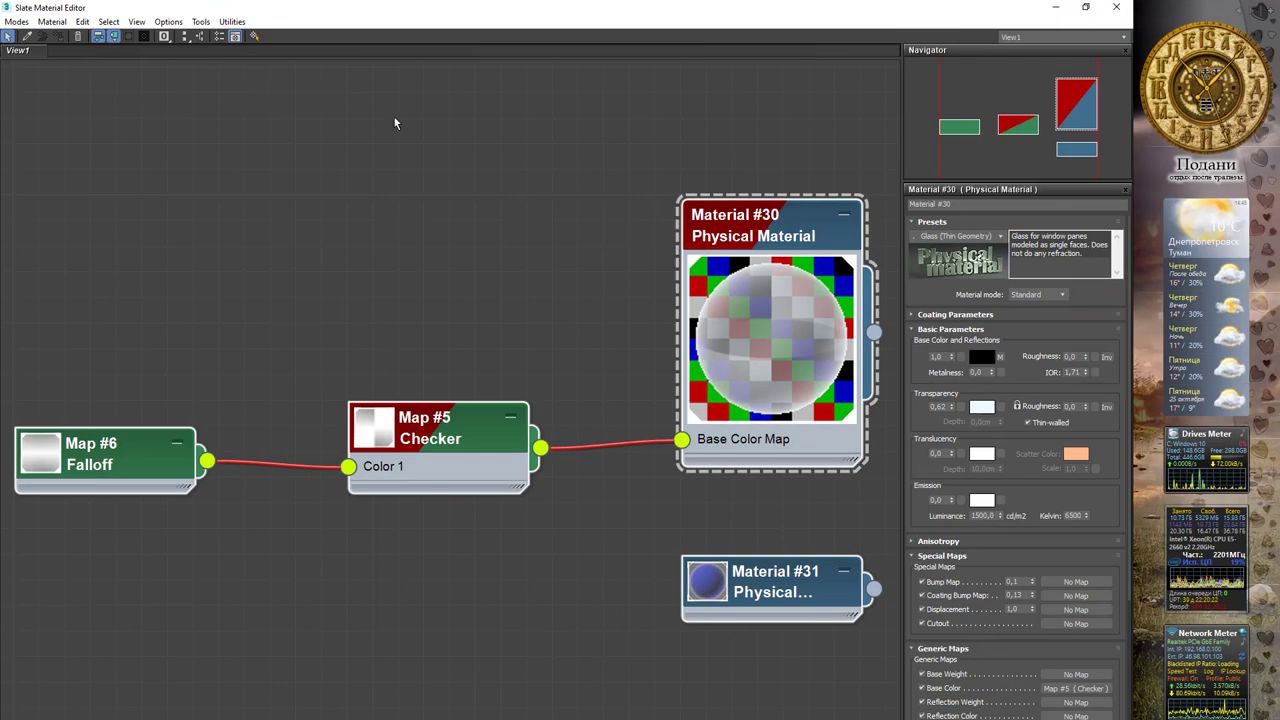
Shift-drag a copy of the Material #30 tree and make a spare material node copy
{"action": "scroll", "coordinate": [318, 96], "scroll_direction": "down", "scroll_amount": 1}
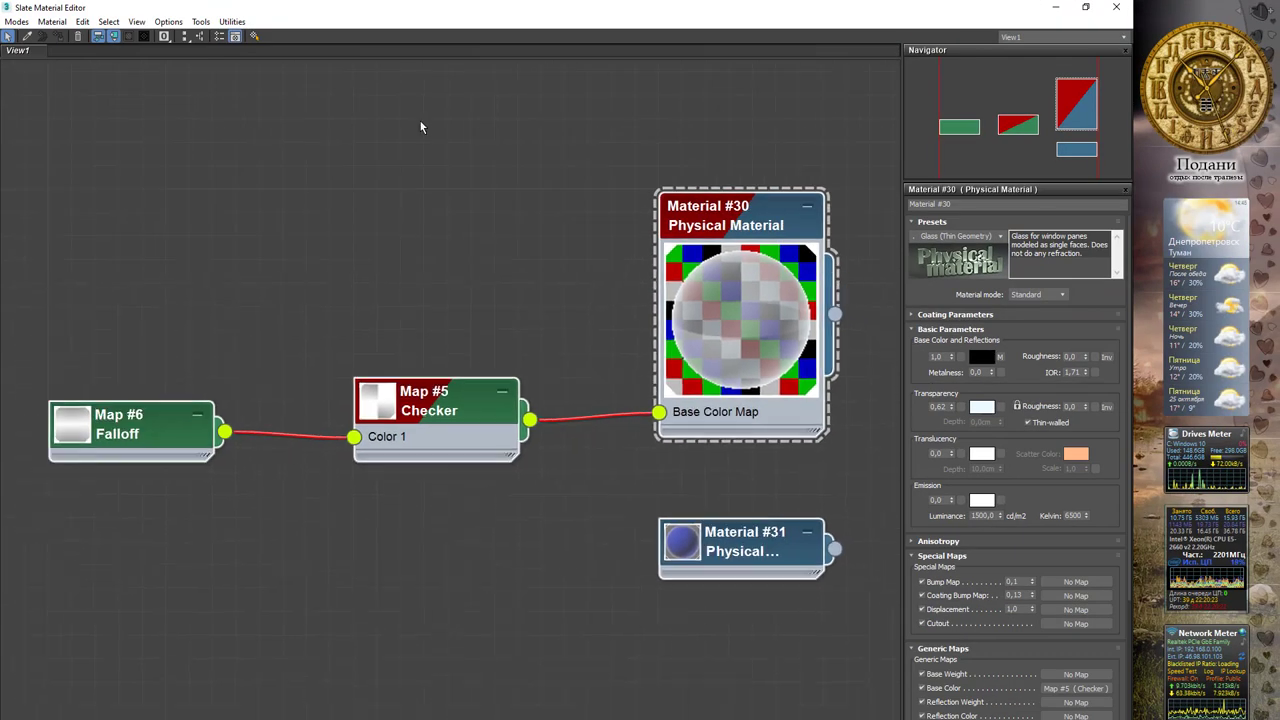
{"action": "middle_click_drag", "start_coordinate": [328, 98], "coordinate": [437, 138]}
{"action": "scroll", "coordinate": [437, 138], "scroll_direction": "down", "scroll_amount": 2}
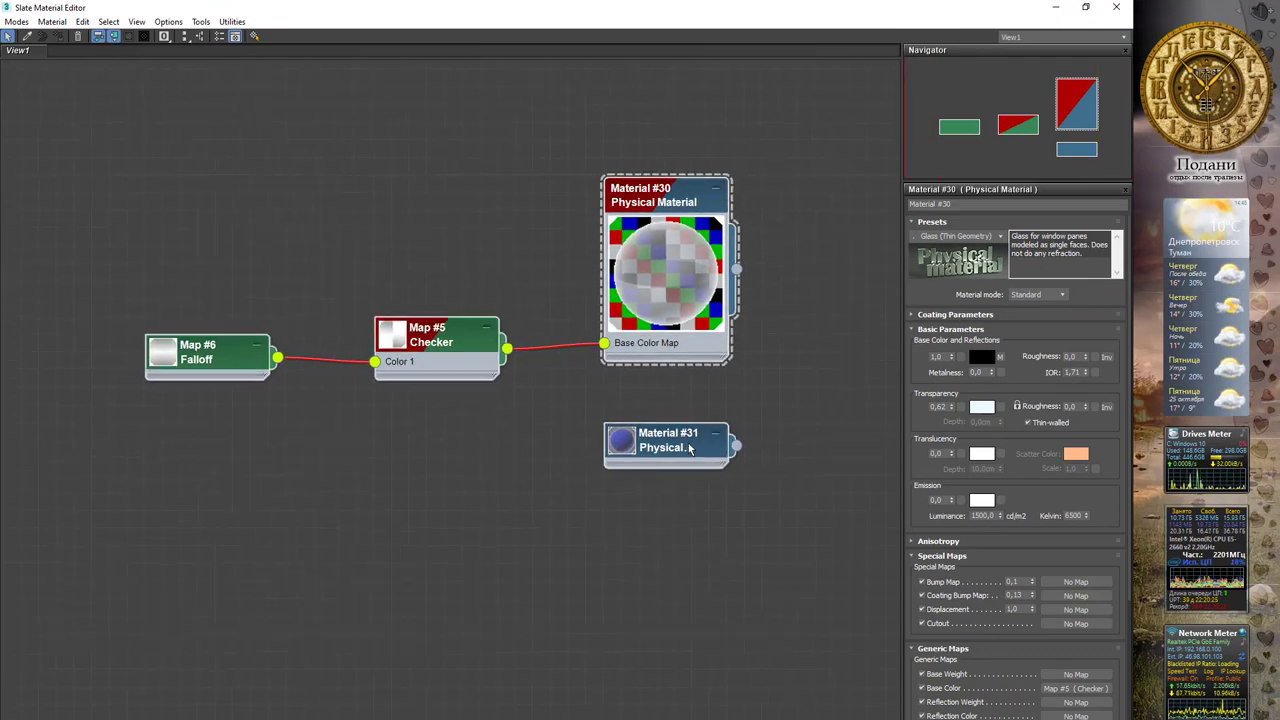
{"action": "left_click_drag", "start_coordinate": [690, 455], "coordinate": [459, 235], "text": "shift"}
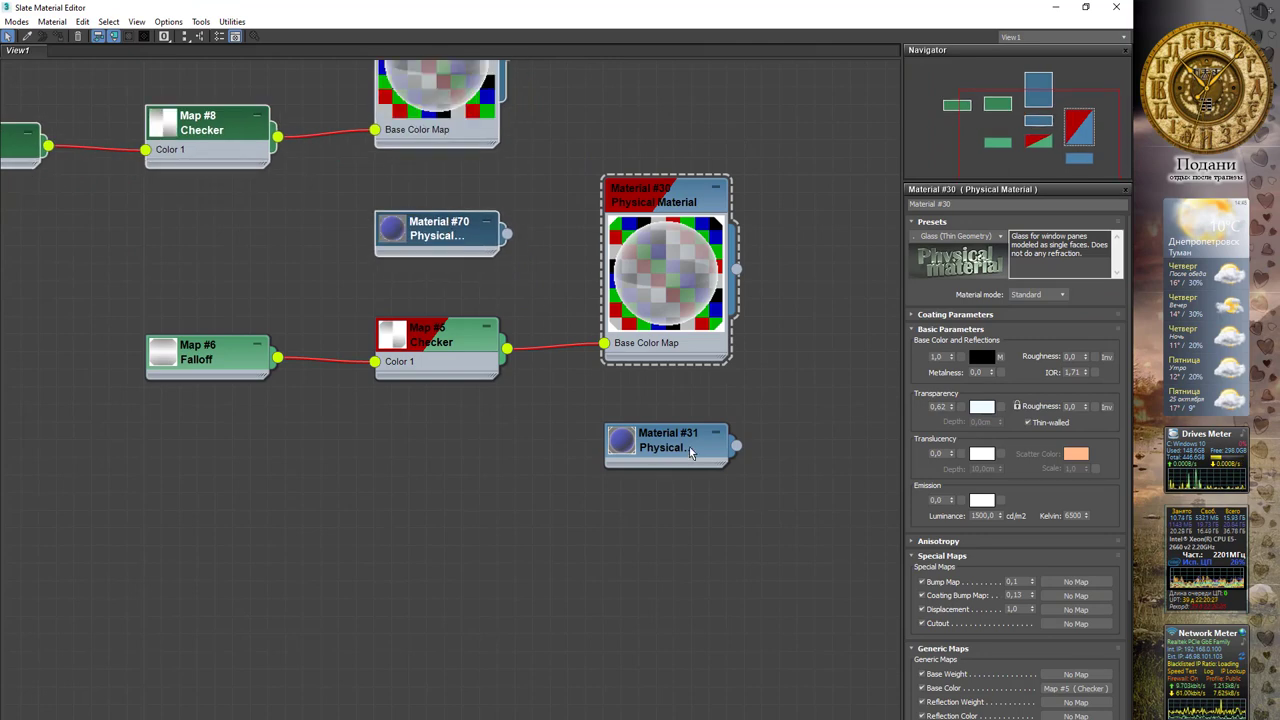
{"action": "mouse_move", "coordinate": [690, 452]}
{"action": "left_mouse_down", "text": "shift"}
{"action": "mouse_move", "coordinate": [503, 474]}
{"action": "mouse_move", "coordinate": [232, 470]}
{"action": "left_mouse_up", "text": "shift"}
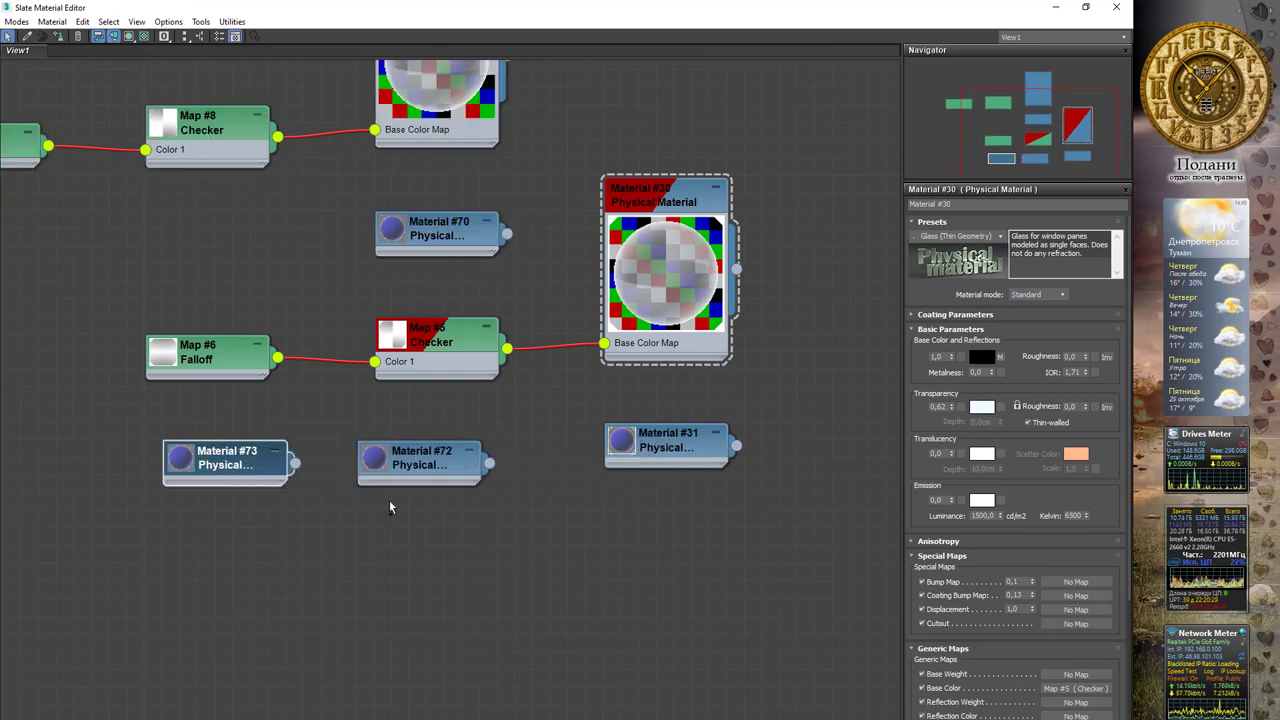
Lay out all nodes automatically using the vertical layout direction
{"action": "left_click", "coordinate": [184, 36]}
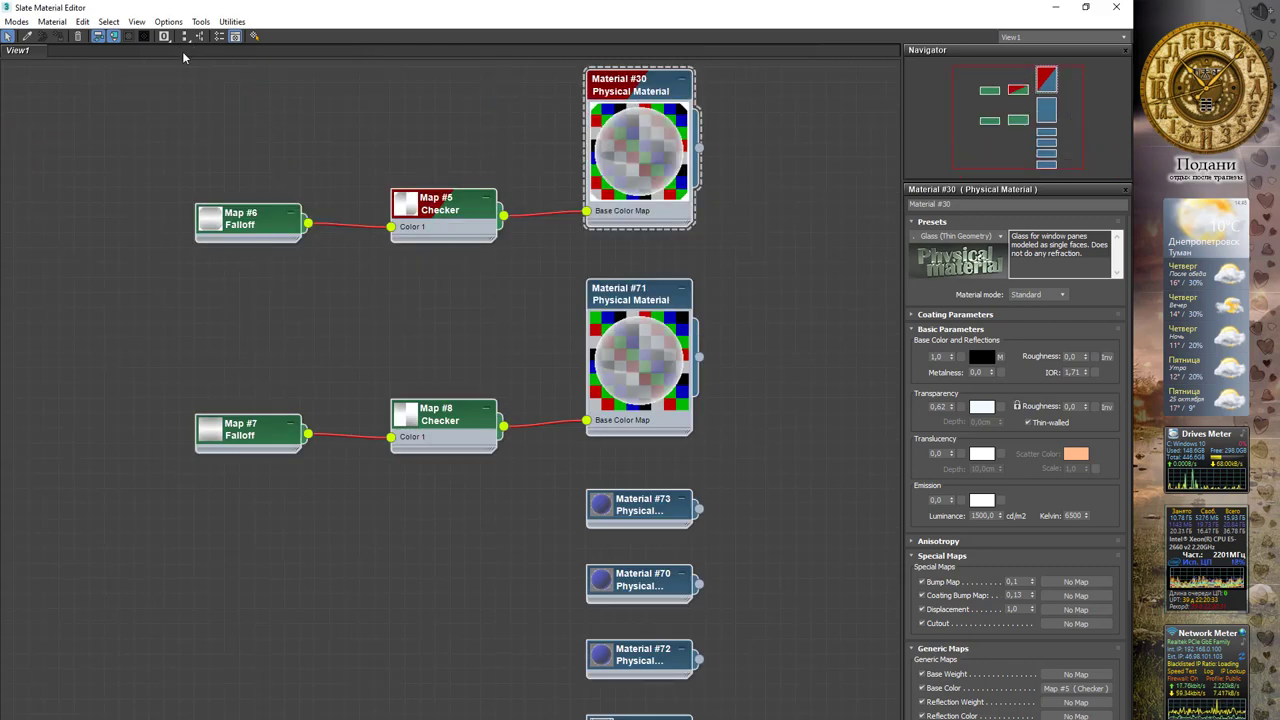
{"action": "left_click_drag", "start_coordinate": [184, 37], "coordinate": [186, 63]}
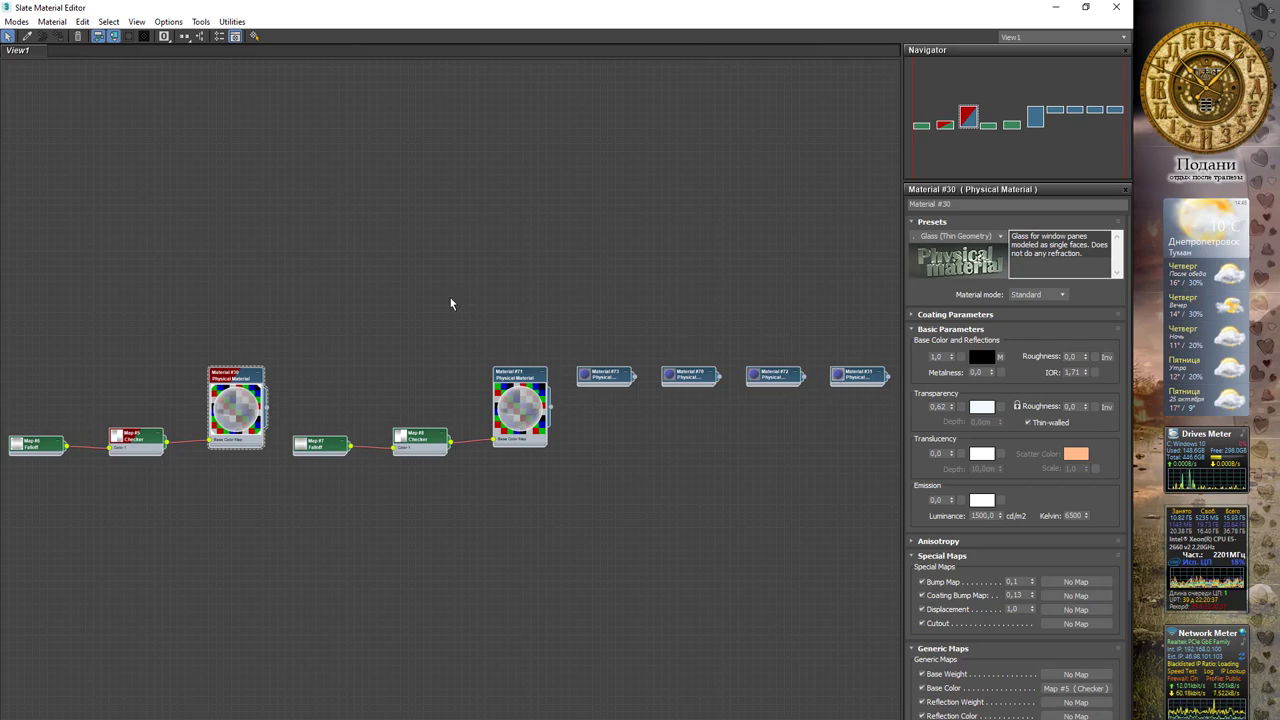
{"action": "left_click_drag", "start_coordinate": [188, 40], "coordinate": [186, 58]}
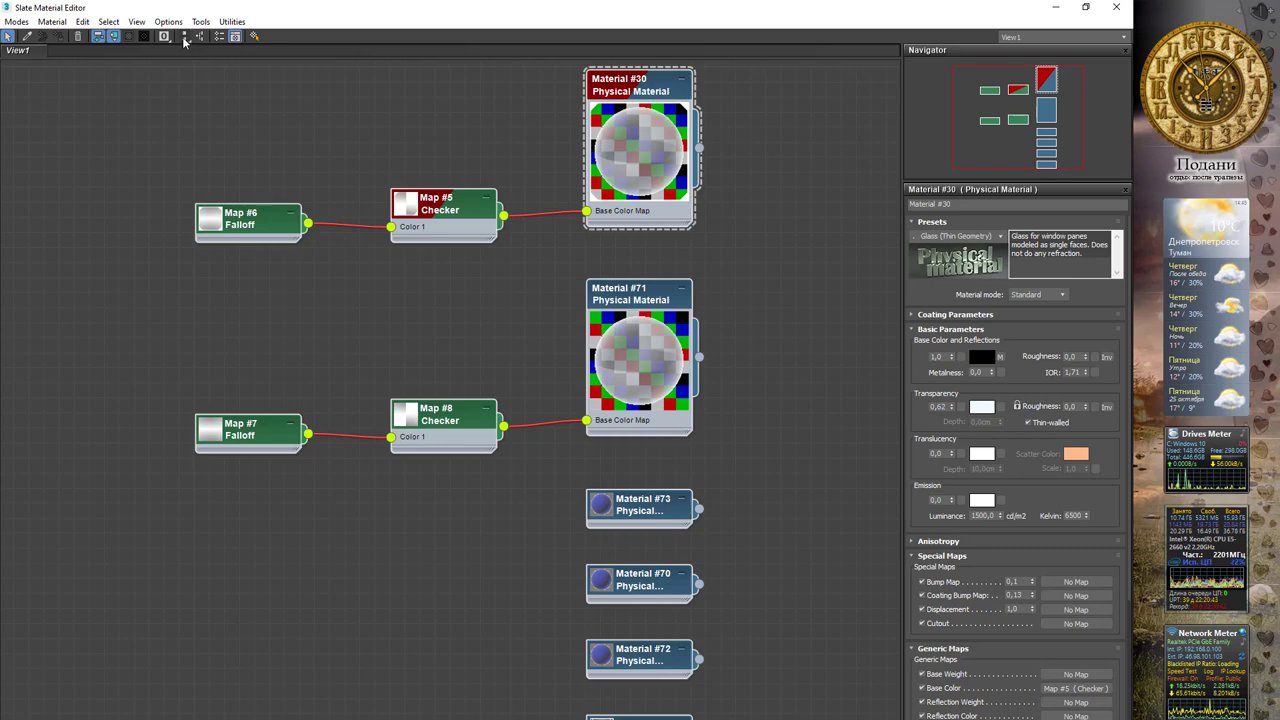
{"action": "left_click_drag", "start_coordinate": [169, 40], "coordinate": [178, 67]}
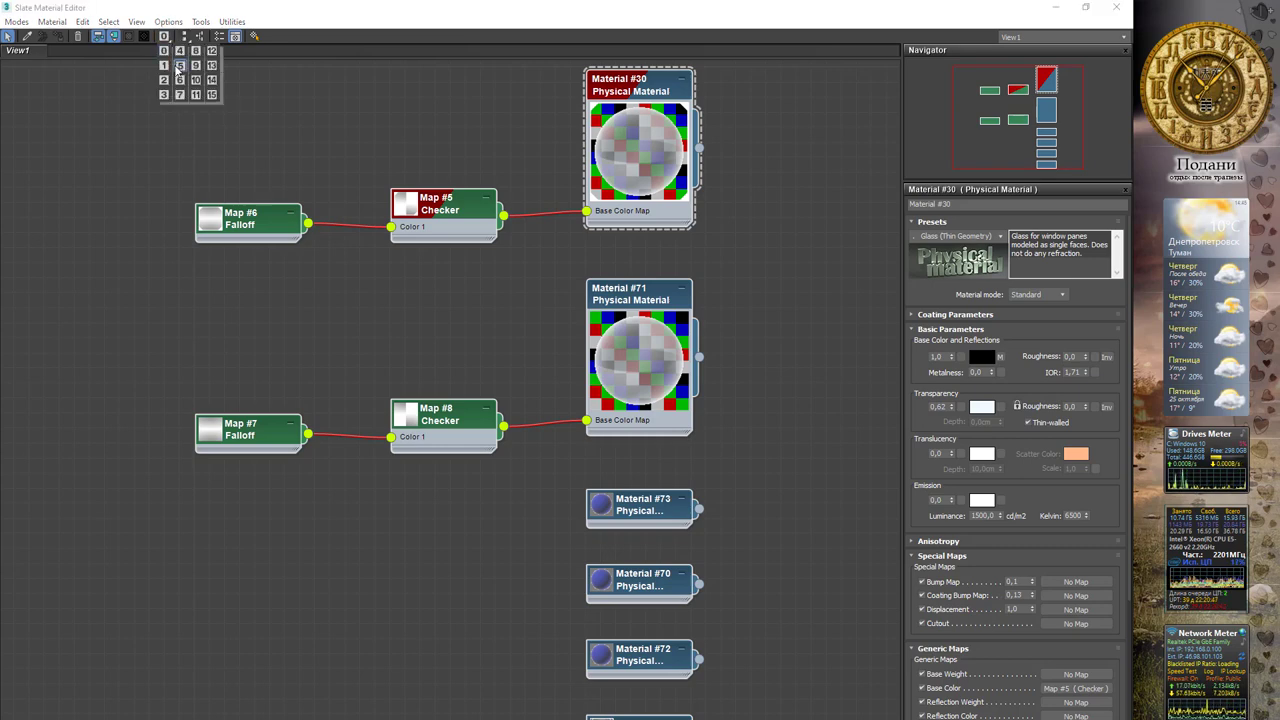
{"action": "left_click", "coordinate": [170, 44]}
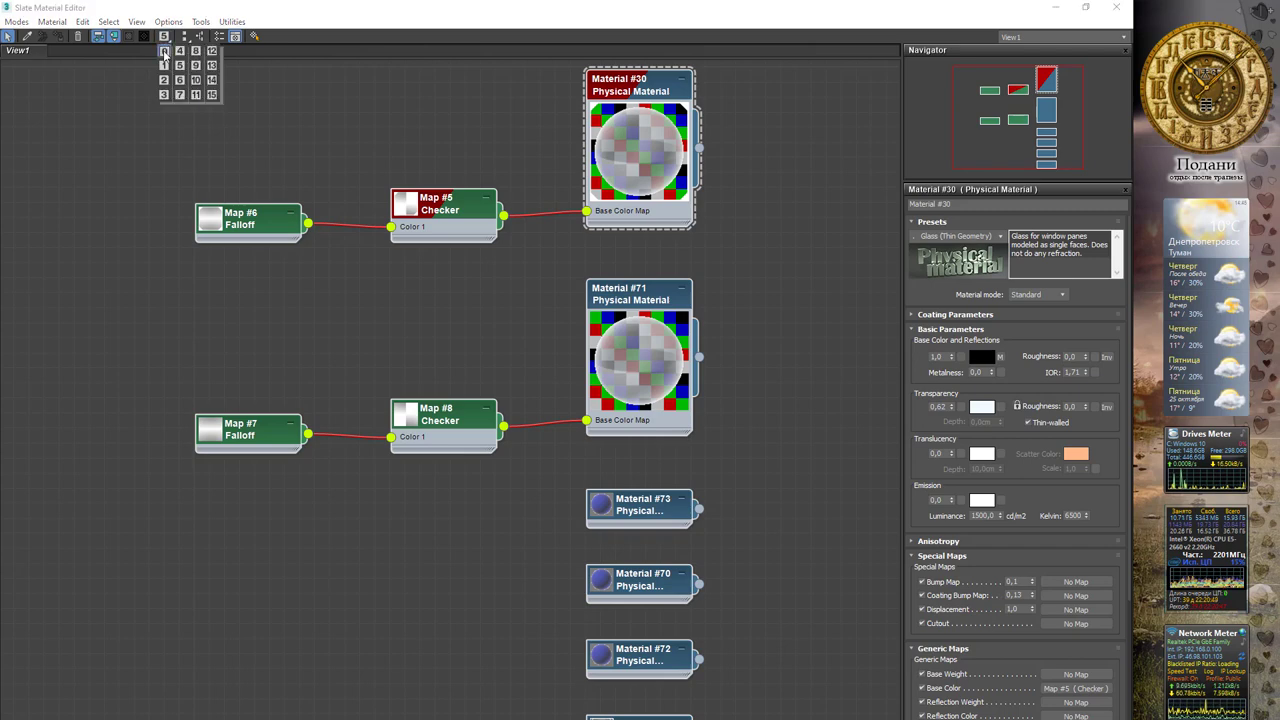
{"action": "left_click_drag", "start_coordinate": [170, 44], "coordinate": [164, 51]}
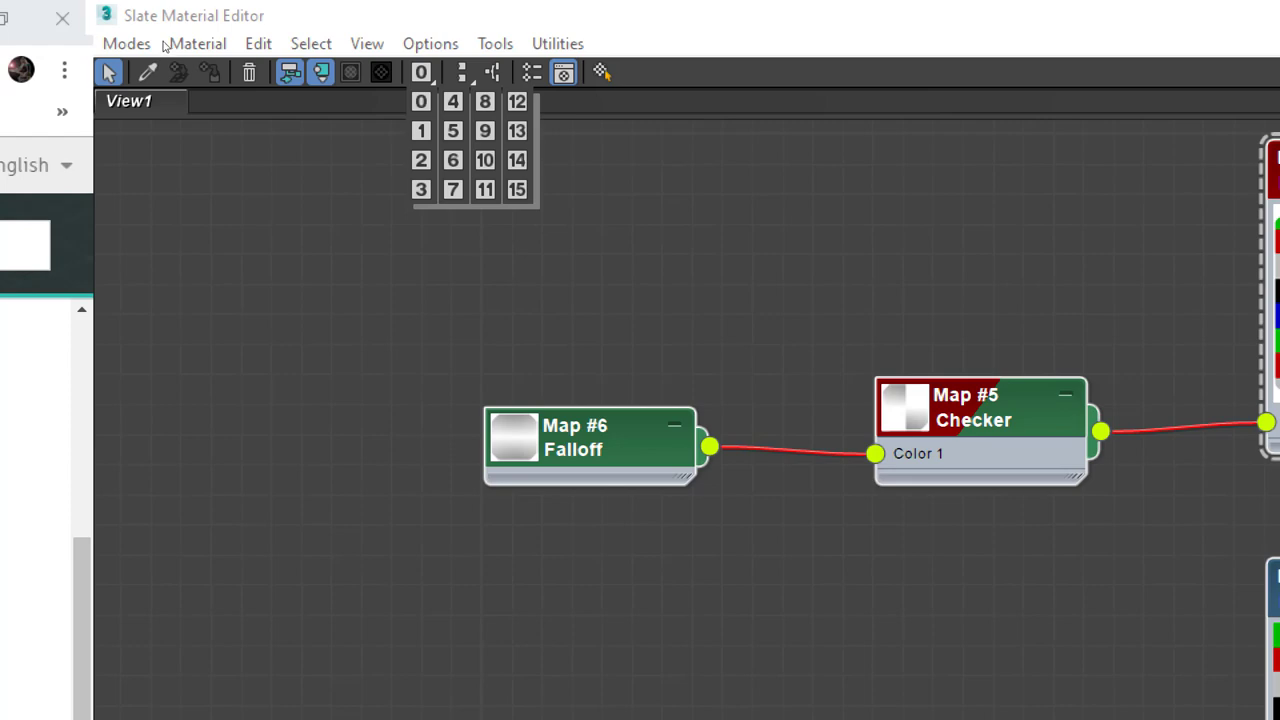
{"action": "key", "text": "Escape"}
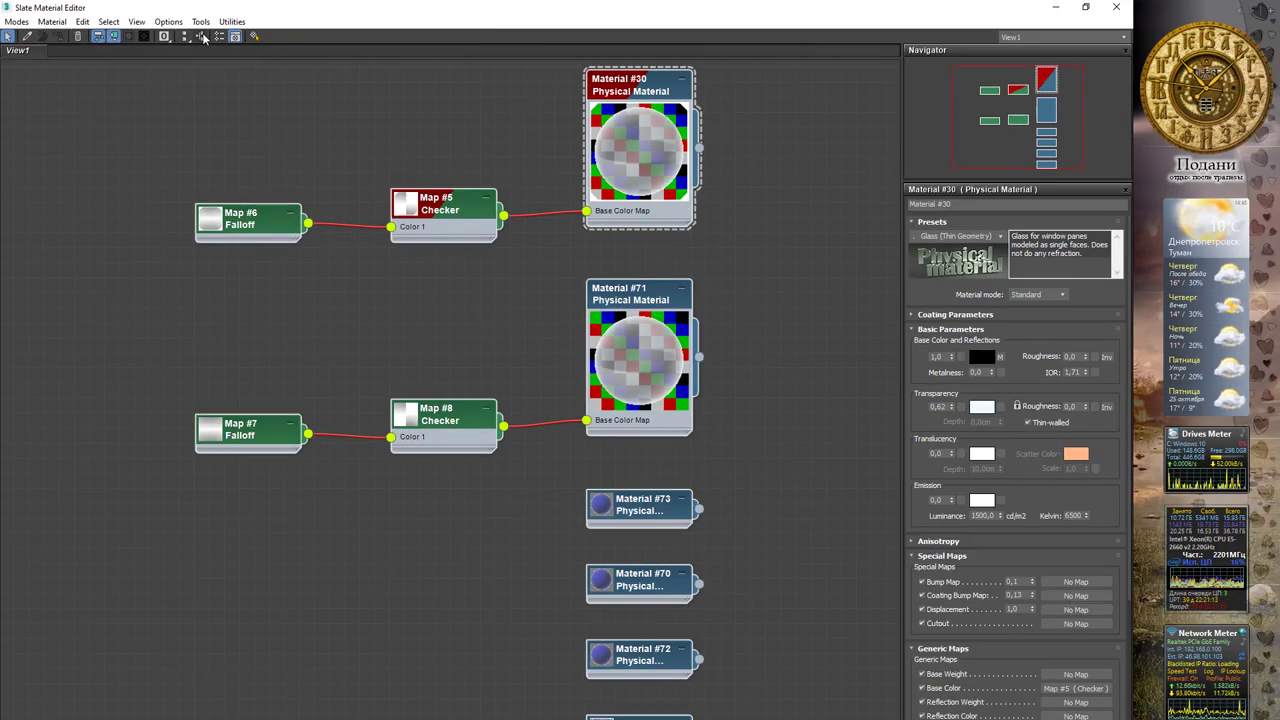
Scatter the Map #5–#8 Falloff and Checker nodes to new spots on the left
{"action": "left_click", "coordinate": [203, 37]}
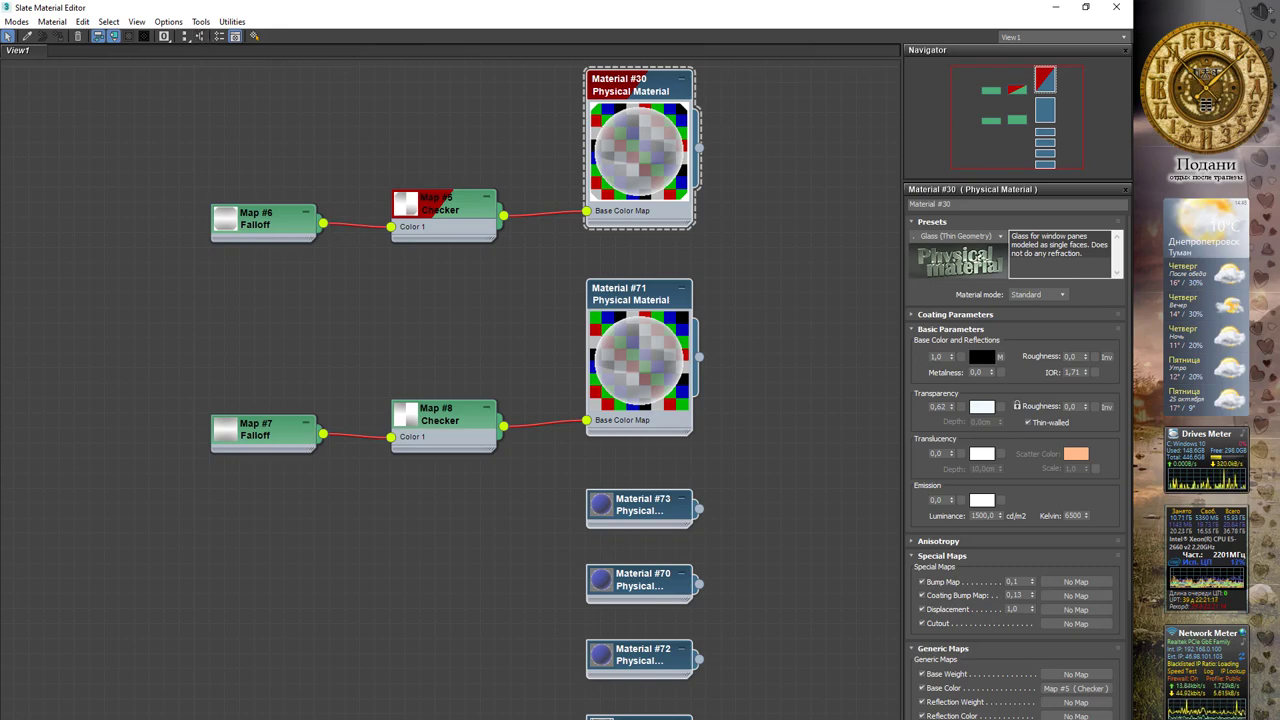
{"action": "scroll", "coordinate": [157, 517], "scroll_direction": "up", "scroll_amount": 2}
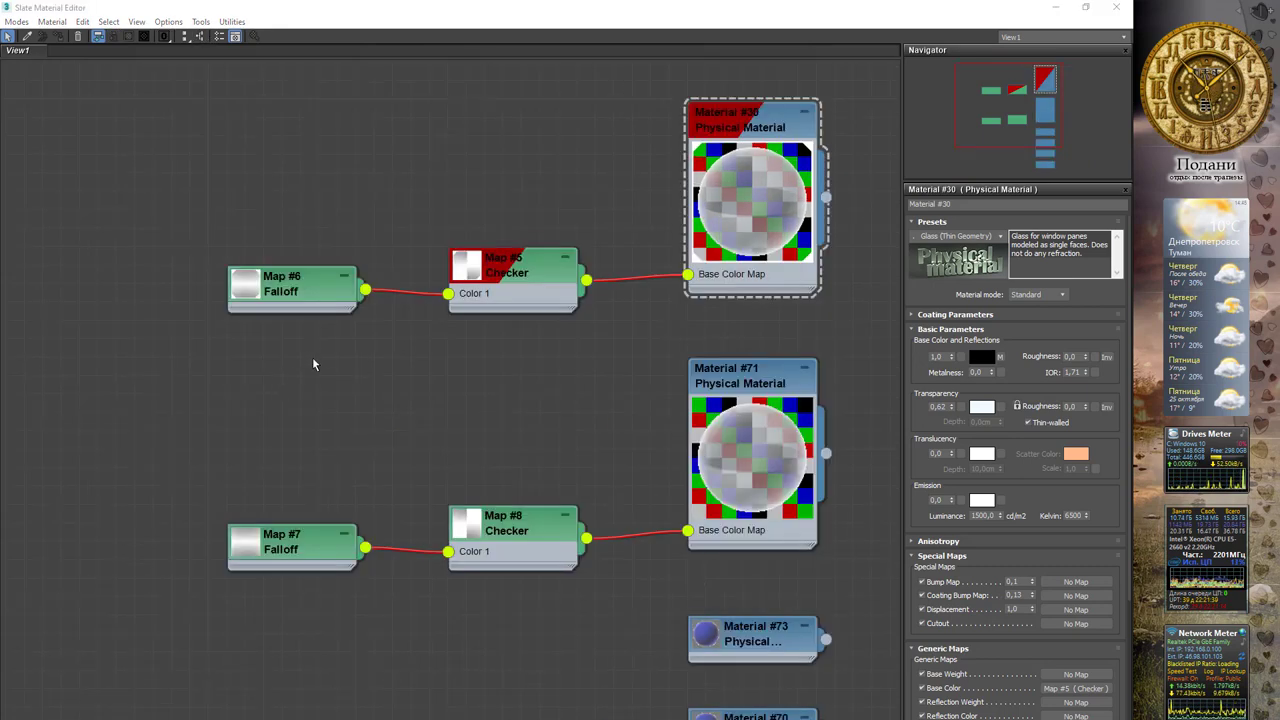
{"action": "scroll", "coordinate": [449, 391], "scroll_direction": "down", "scroll_amount": 2}
{"action": "scroll", "coordinate": [449, 343], "scroll_direction": "down", "scroll_amount": 1}
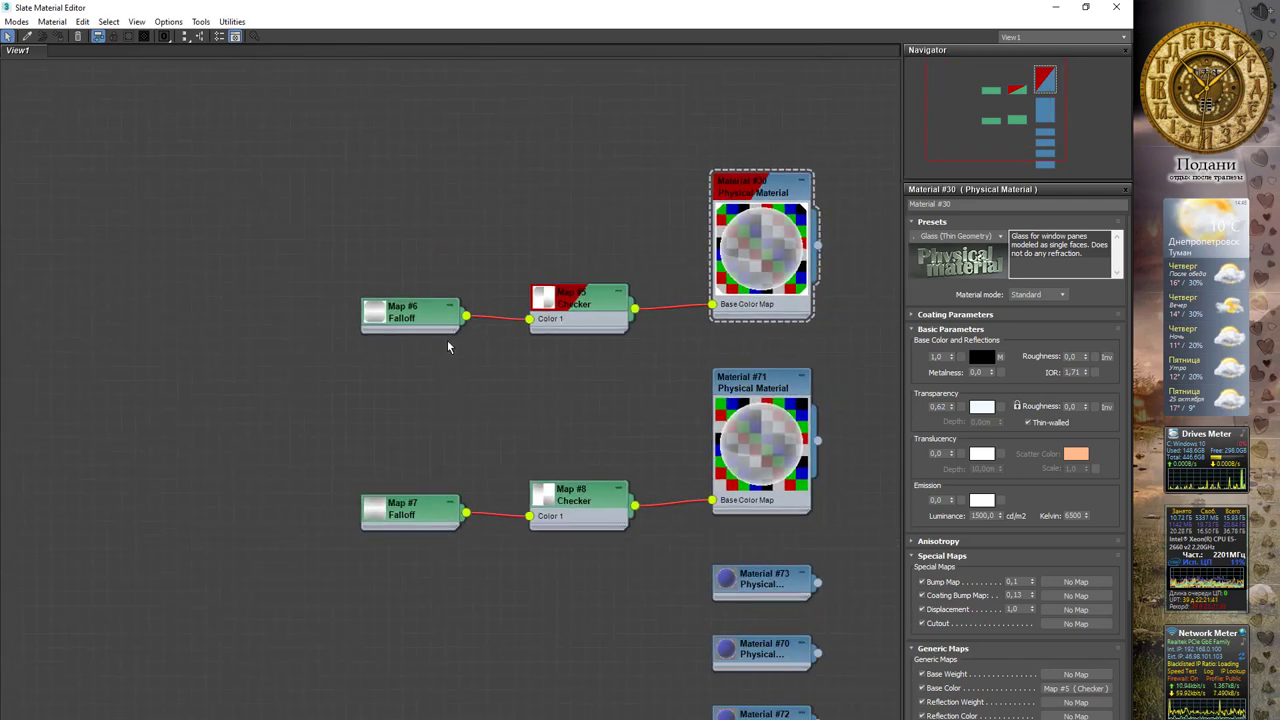
{"action": "left_click_drag", "start_coordinate": [420, 318], "coordinate": [190, 192]}
{"action": "left_click_drag", "start_coordinate": [572, 326], "coordinate": [190, 330]}
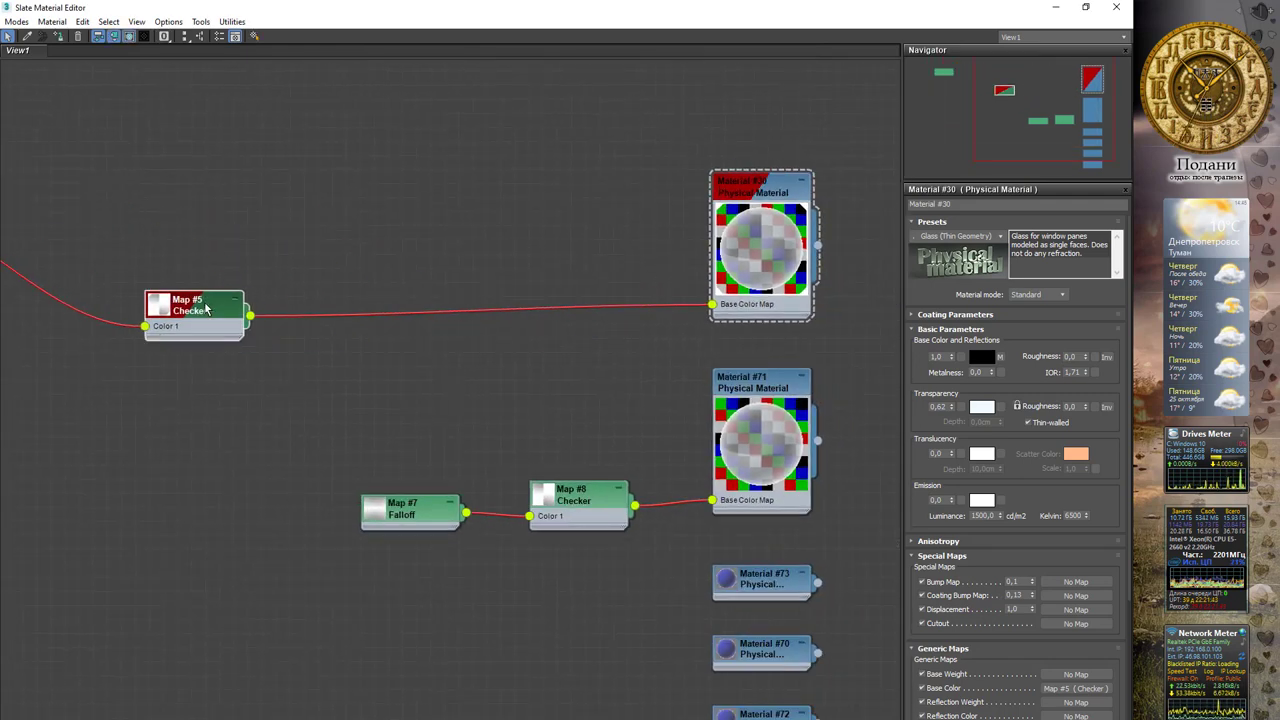
{"action": "scroll", "coordinate": [408, 515], "scroll_direction": "down", "scroll_amount": 1}
{"action": "scroll", "coordinate": [408, 515], "scroll_direction": "down", "scroll_amount": 2}
{"action": "mouse_move", "coordinate": [408, 515]}
{"action": "left_mouse_down"}
{"action": "mouse_move", "coordinate": [187, 597]}
{"action": "mouse_move", "coordinate": [46, 571]}
{"action": "left_mouse_up"}
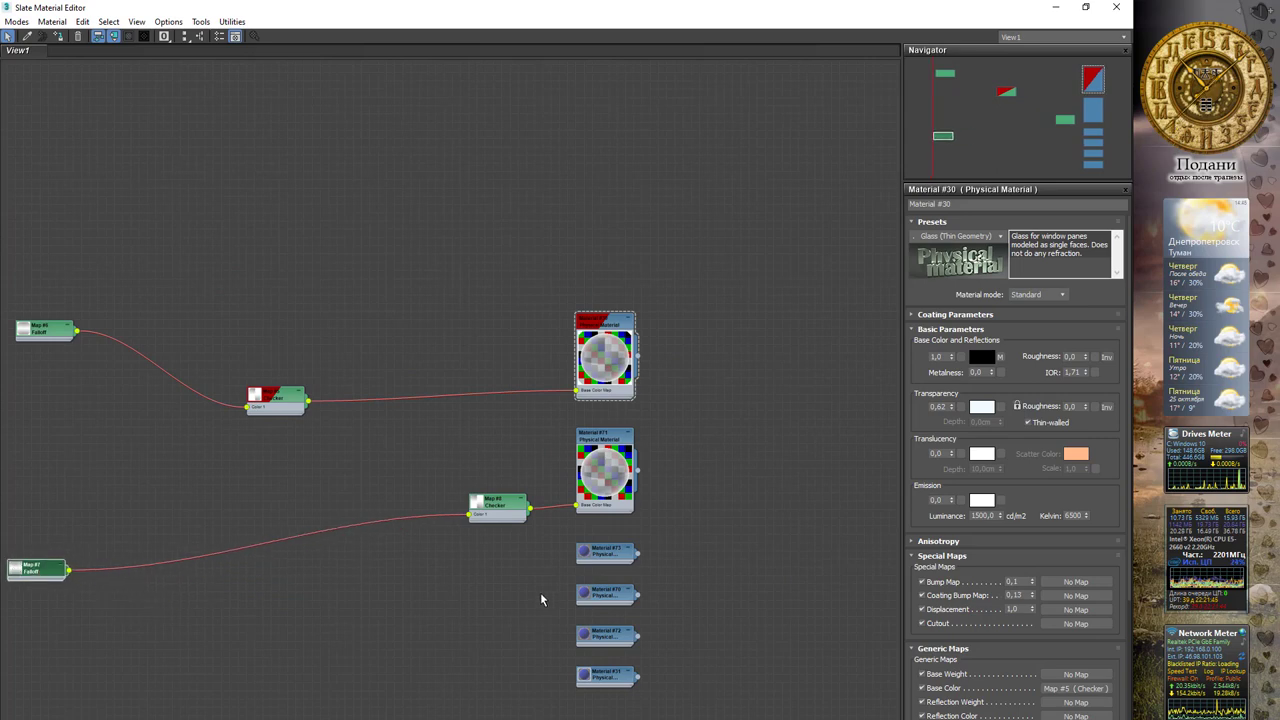
{"action": "mouse_move", "coordinate": [505, 515]}
{"action": "left_mouse_down"}
{"action": "mouse_move", "coordinate": [365, 639]}
{"action": "mouse_move", "coordinate": [165, 690]}
{"action": "left_mouse_up"}
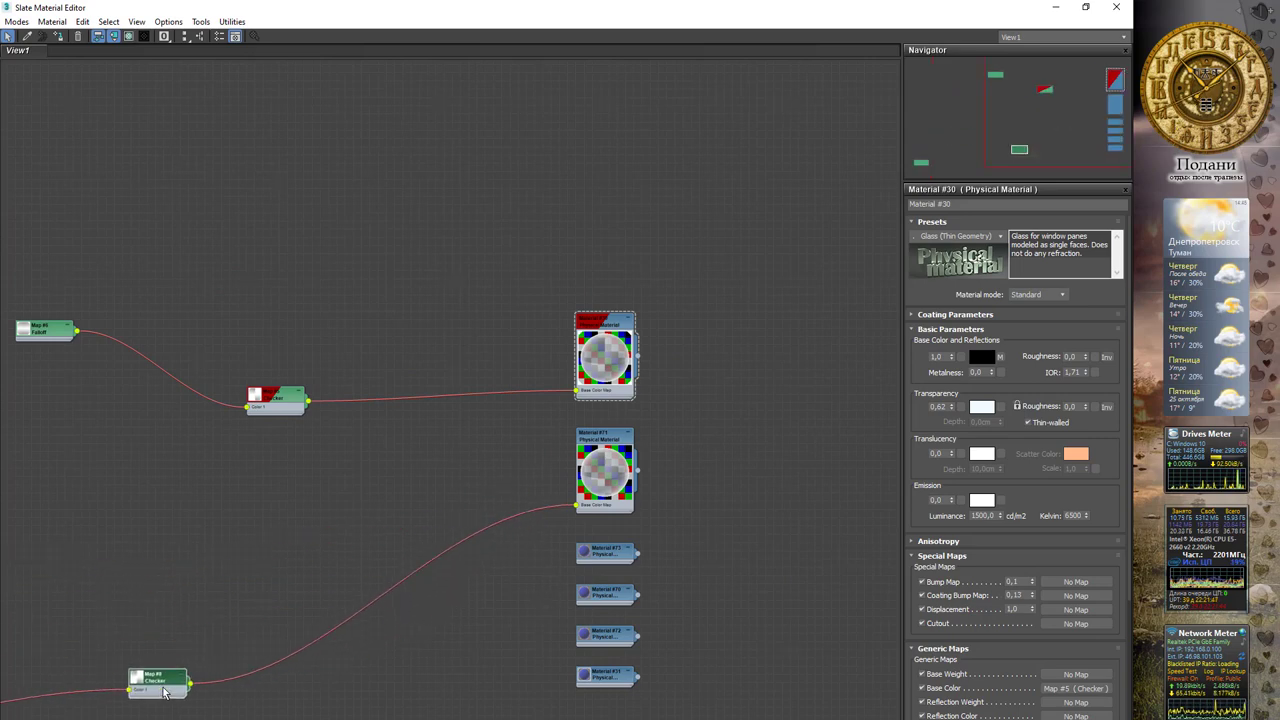
Shift the two Falloff nodes further up and left
{"action": "middle_click_drag", "start_coordinate": [323, 486], "coordinate": [464, 325]}
{"action": "scroll", "coordinate": [470, 335], "scroll_direction": "down", "scroll_amount": 2}
{"action": "scroll", "coordinate": [491, 346], "scroll_direction": "down", "scroll_amount": 2}
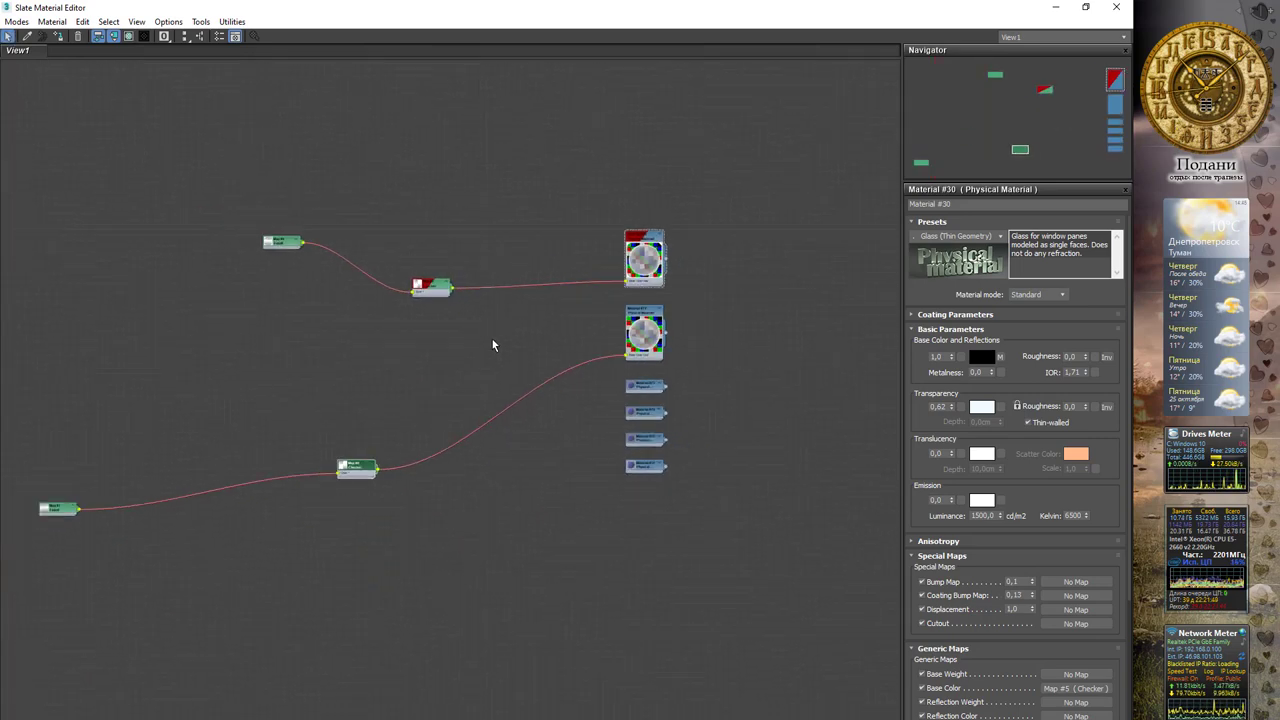
{"action": "scroll", "coordinate": [480, 350], "scroll_direction": "down", "scroll_amount": 2}
{"action": "mouse_move", "coordinate": [235, 447]}
{"action": "left_mouse_down"}
{"action": "mouse_move", "coordinate": [280, 341]}
{"action": "mouse_move", "coordinate": [381, 216]}
{"action": "left_mouse_up"}
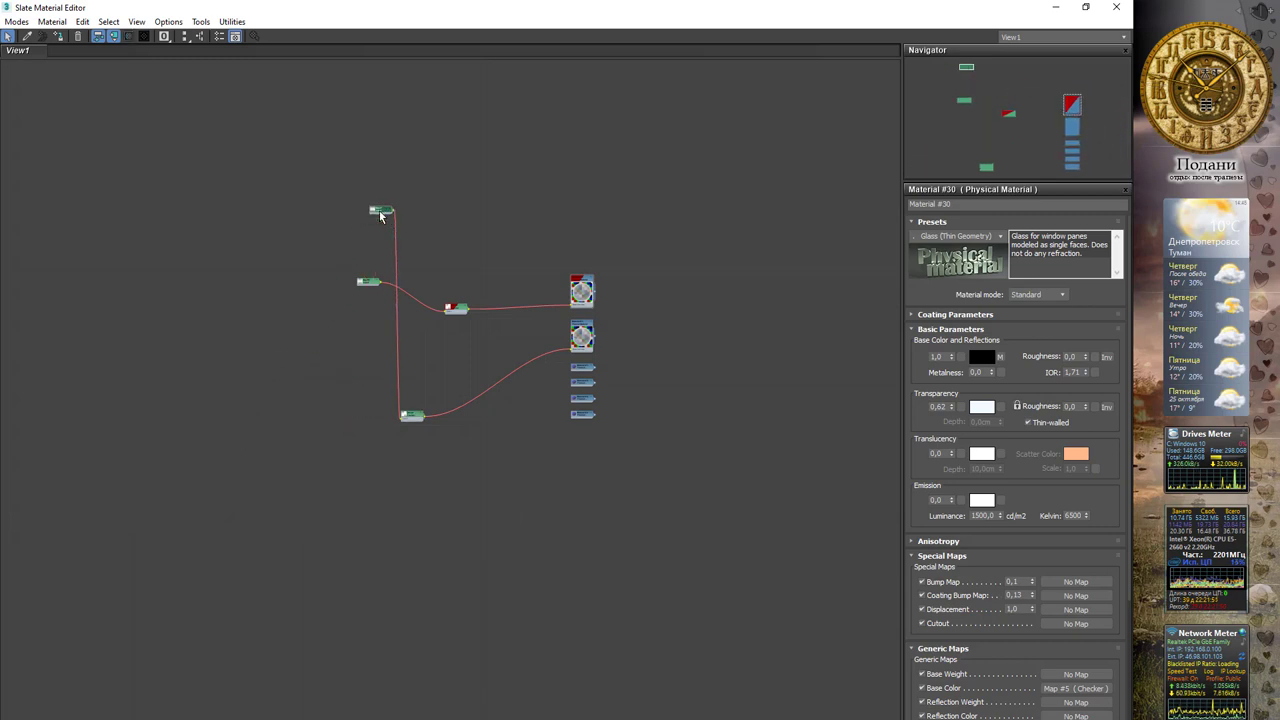
{"action": "mouse_move", "coordinate": [357, 289]}
{"action": "left_mouse_down"}
{"action": "mouse_move", "coordinate": [184, 305]}
{"action": "mouse_move", "coordinate": [139, 353]}
{"action": "left_mouse_up"}
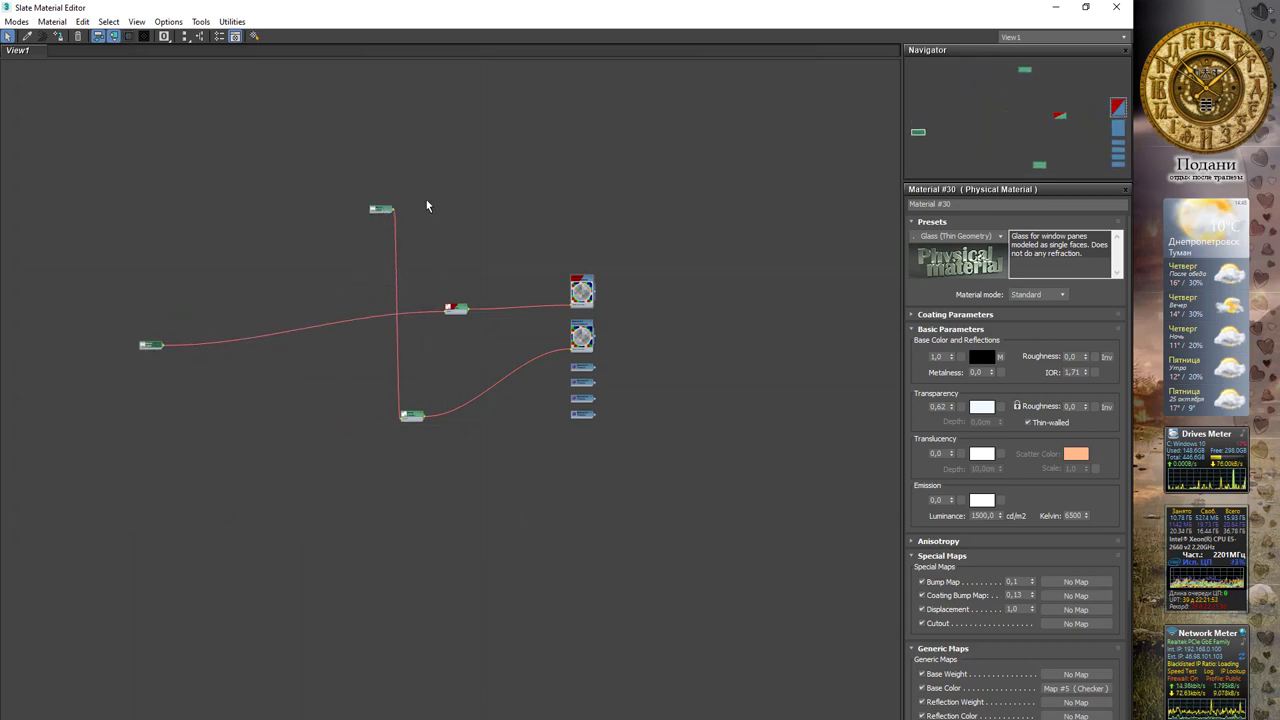
{"action": "middle_click_drag", "start_coordinate": [498, 209], "coordinate": [439, 309]}
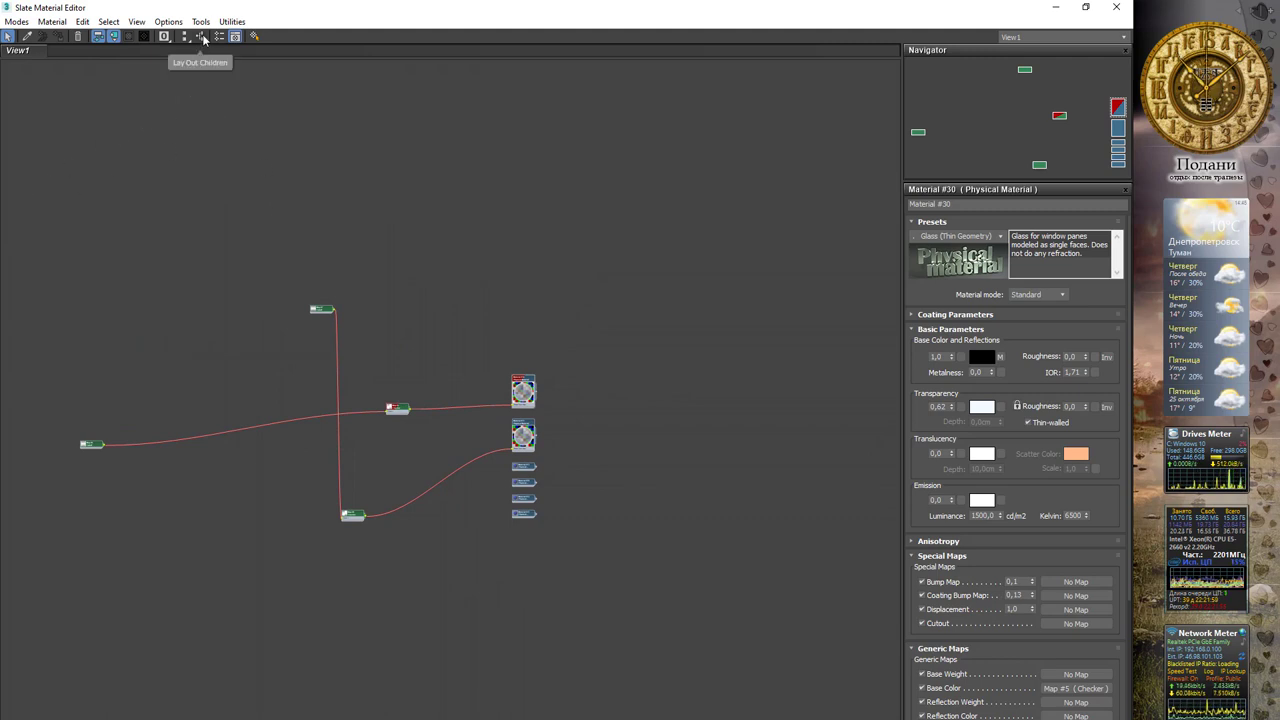
Use Lay Out Children to line up both Falloff–Checker chains, then zoom in on them
{"action": "left_click", "coordinate": [203, 37]}
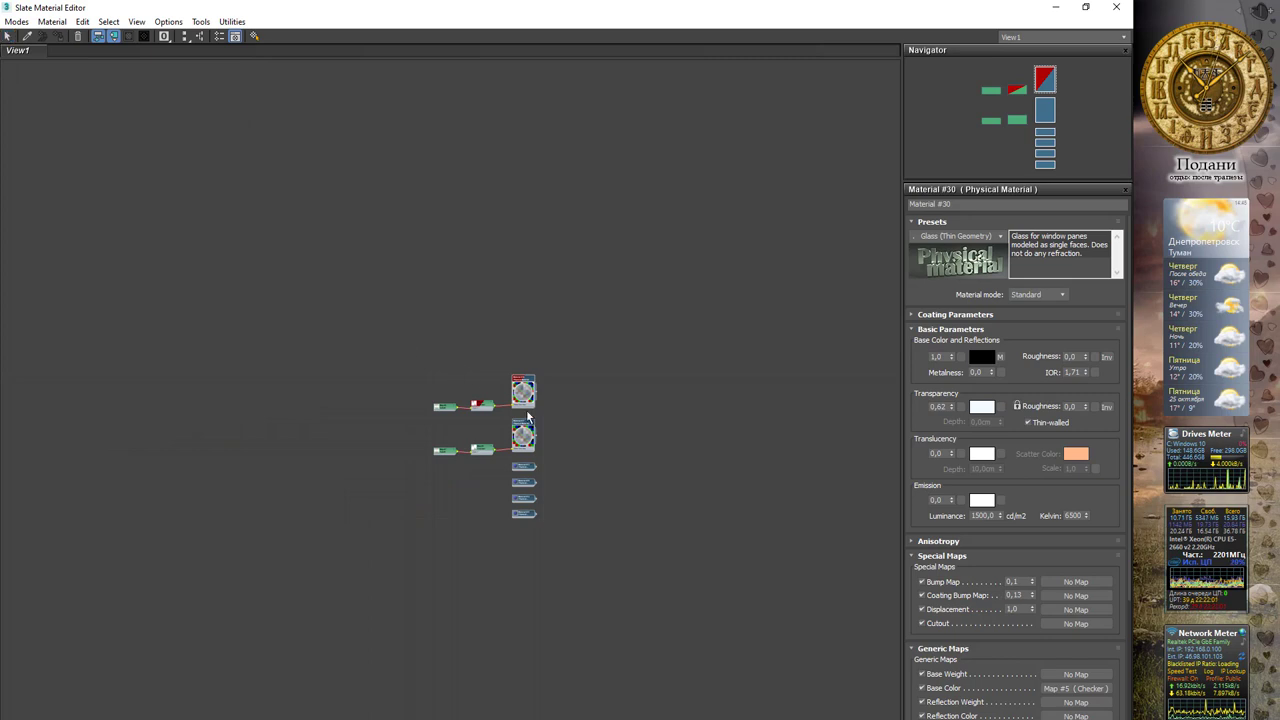
{"action": "scroll", "coordinate": [497, 366], "scroll_direction": "up", "scroll_amount": 2}
{"action": "scroll", "coordinate": [463, 345], "scroll_direction": "up", "scroll_amount": 2}
{"action": "scroll", "coordinate": [463, 345], "scroll_direction": "up", "scroll_amount": 2}
{"action": "scroll", "coordinate": [463, 345], "scroll_direction": "up", "scroll_amount": 2}
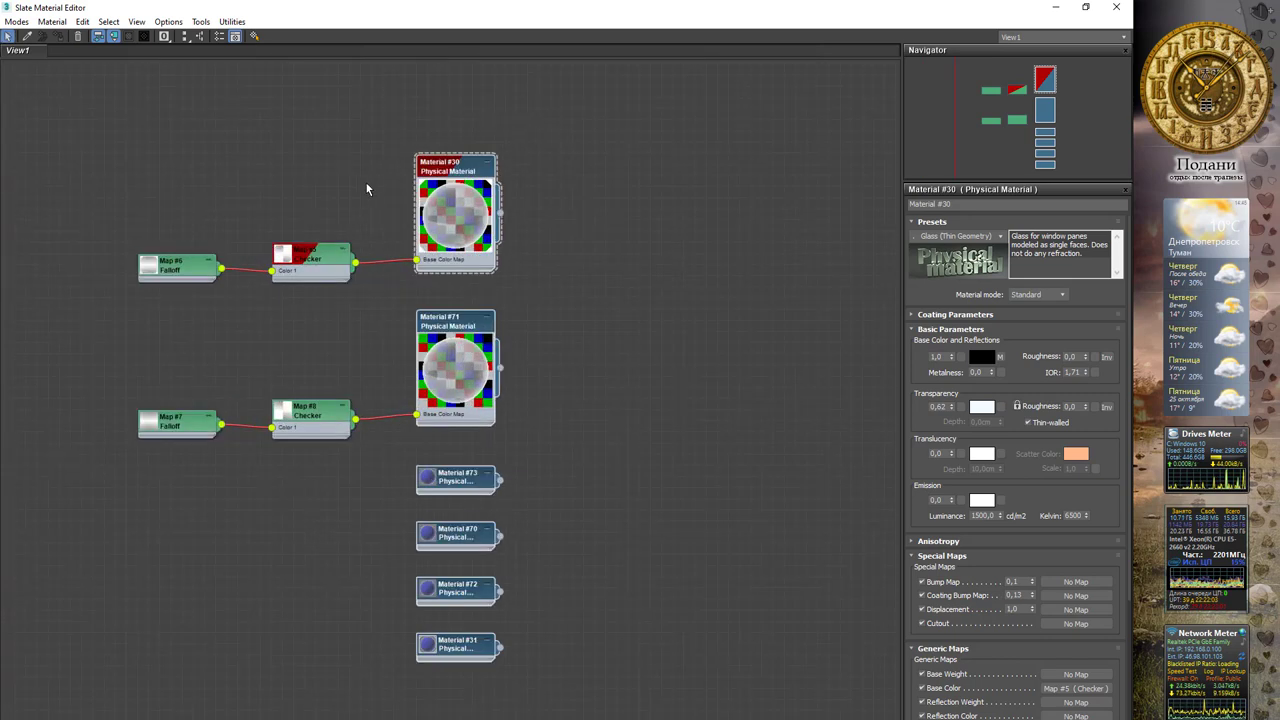
{"action": "middle_click_drag", "start_coordinate": [366, 189], "coordinate": [394, 217]}
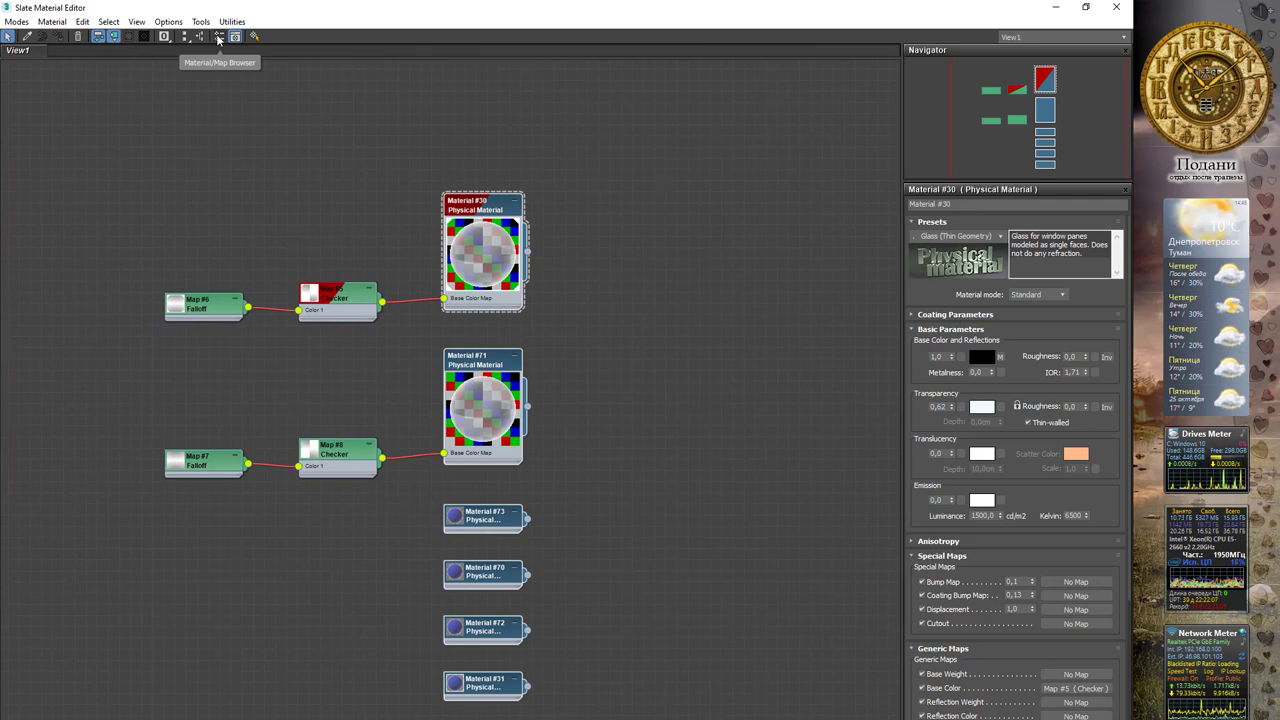
Show the Material/Map Browser and collapse Material #30's parameters so the Navigator enlarges
{"action": "left_click", "coordinate": [218, 37]}
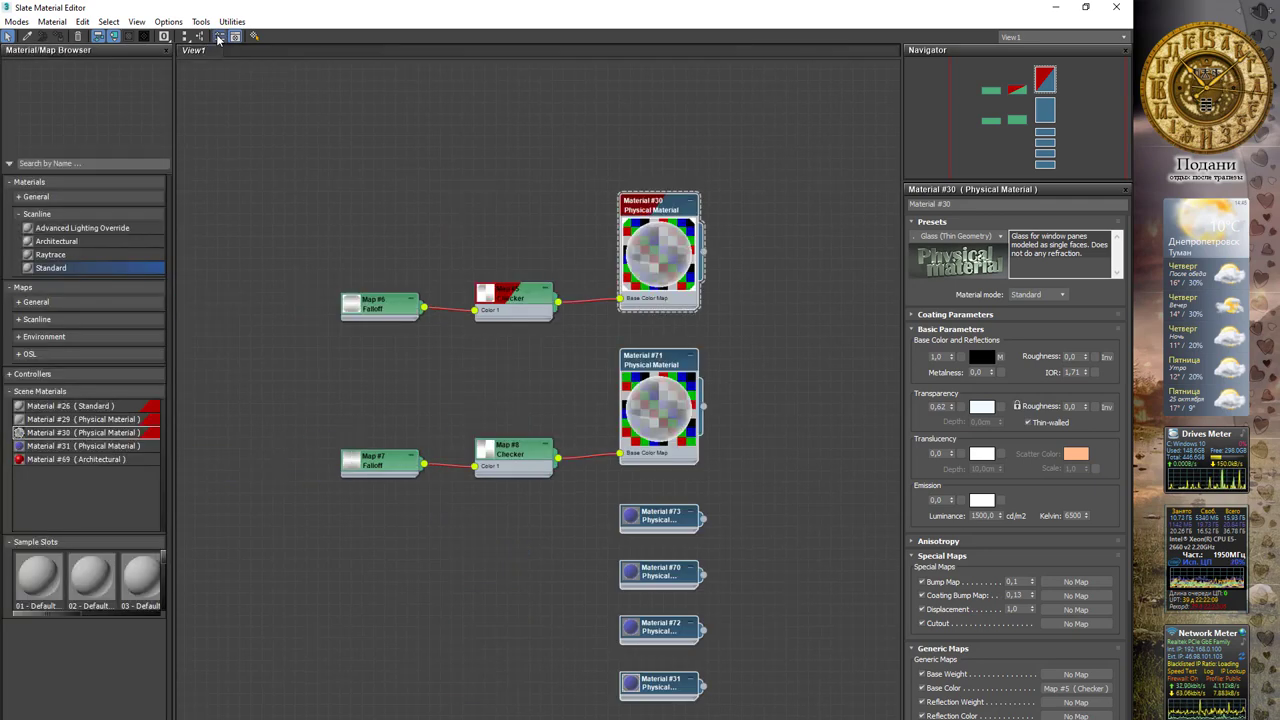
{"action": "left_click", "coordinate": [218, 37]}
{"action": "left_click", "coordinate": [218, 37]}
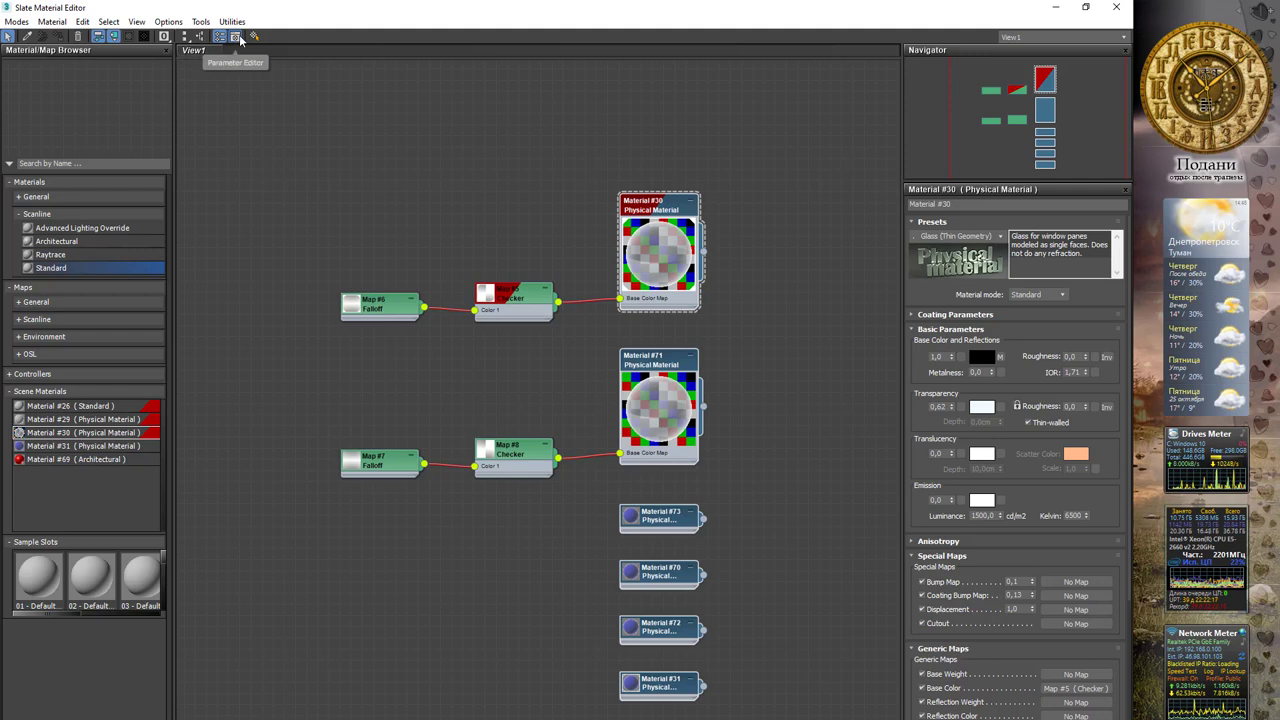
{"action": "left_click", "coordinate": [236, 37]}
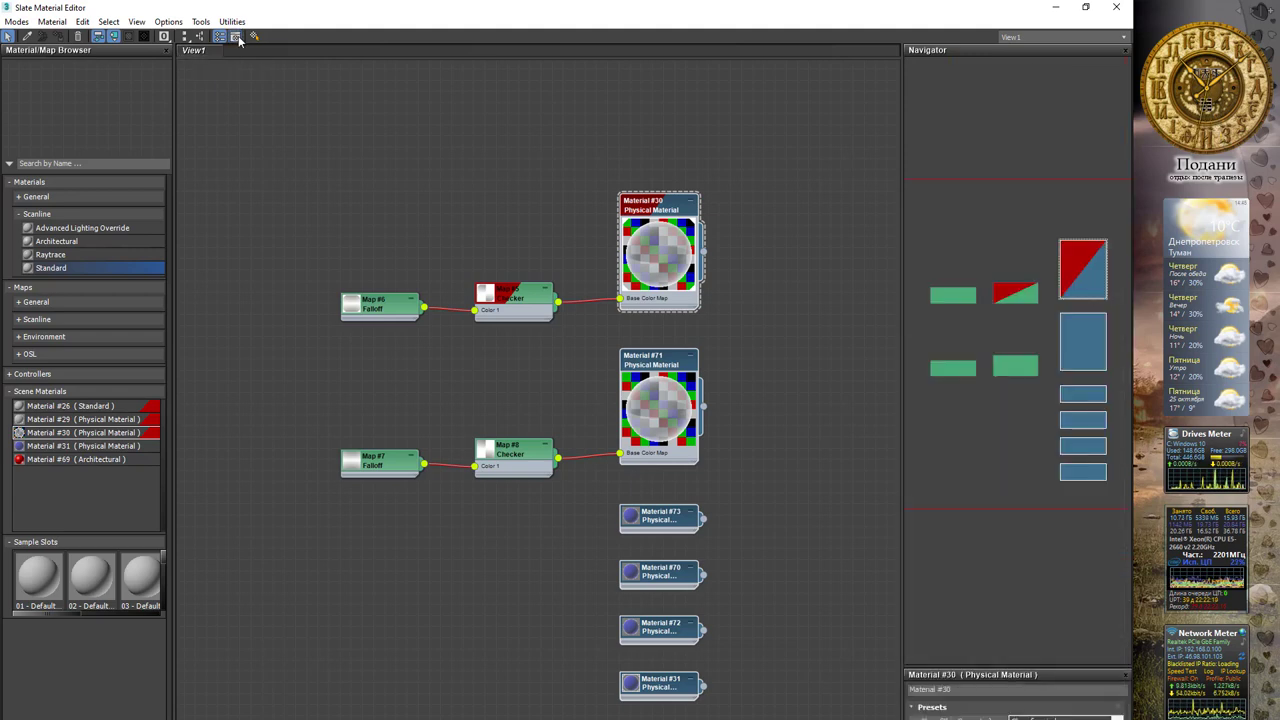
{"action": "left_click", "coordinate": [254, 38]}
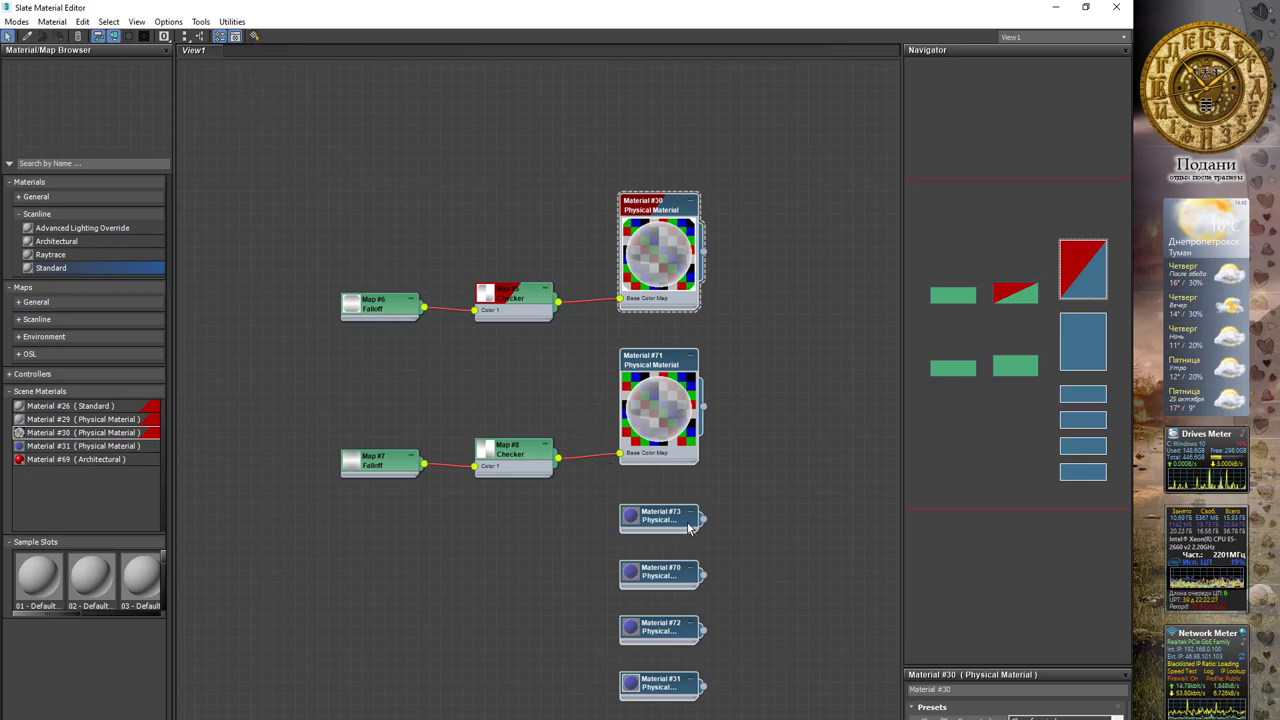
Select the teapots that use Material #30 with Select by Material
{"action": "left_click_drag", "start_coordinate": [766, 8], "coordinate": [710, 522]}
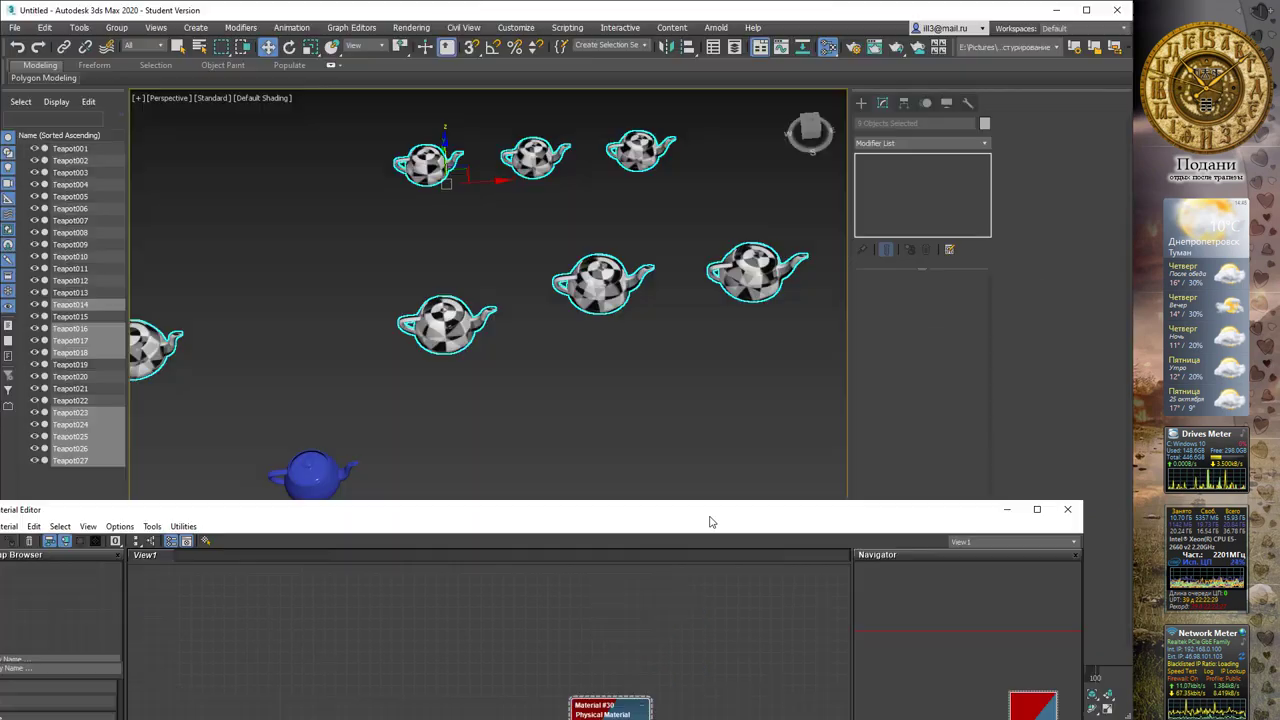
{"action": "left_click", "coordinate": [343, 277]}
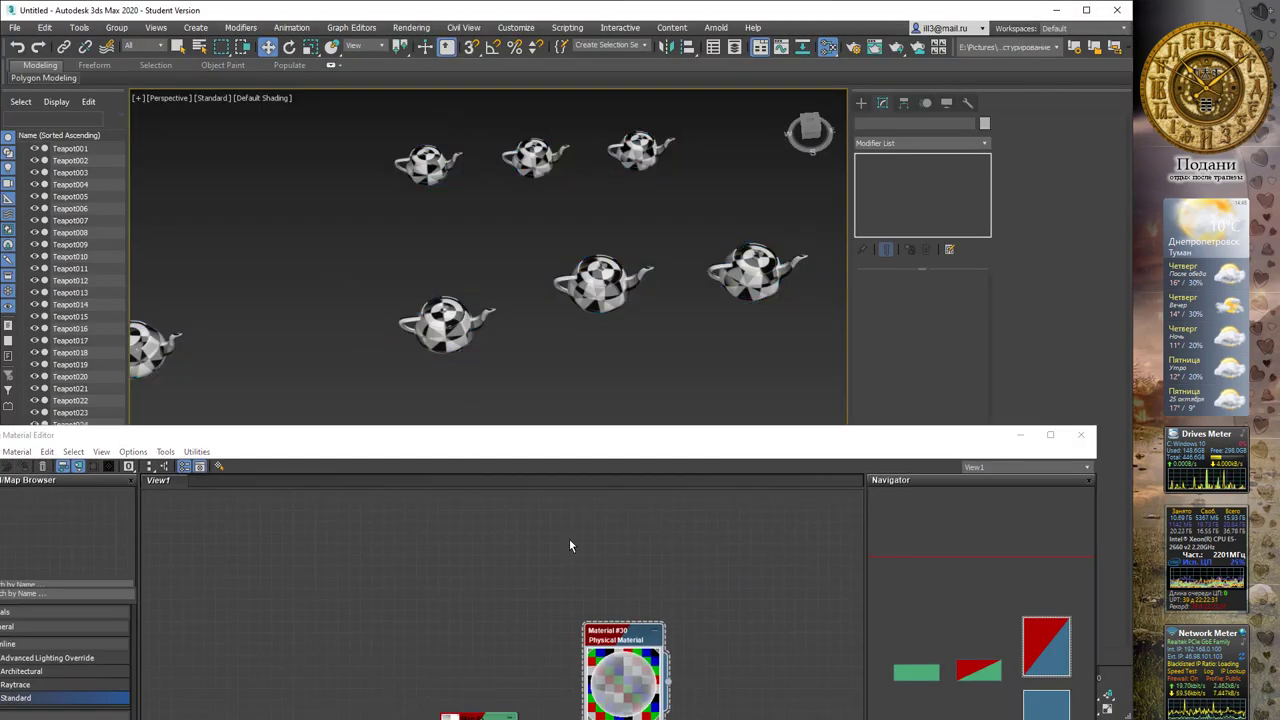
{"action": "left_click", "coordinate": [218, 467]}
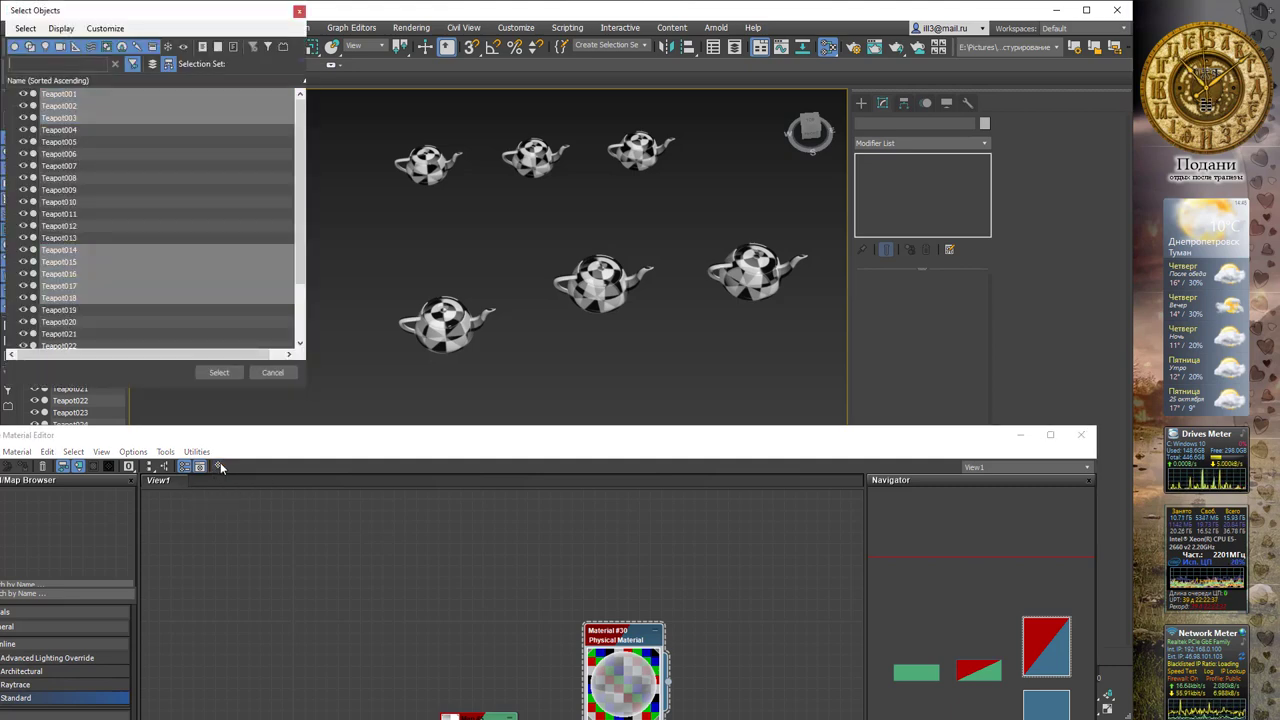
{"action": "left_click", "coordinate": [219, 372]}
{"action": "left_click", "coordinate": [524, 217]}
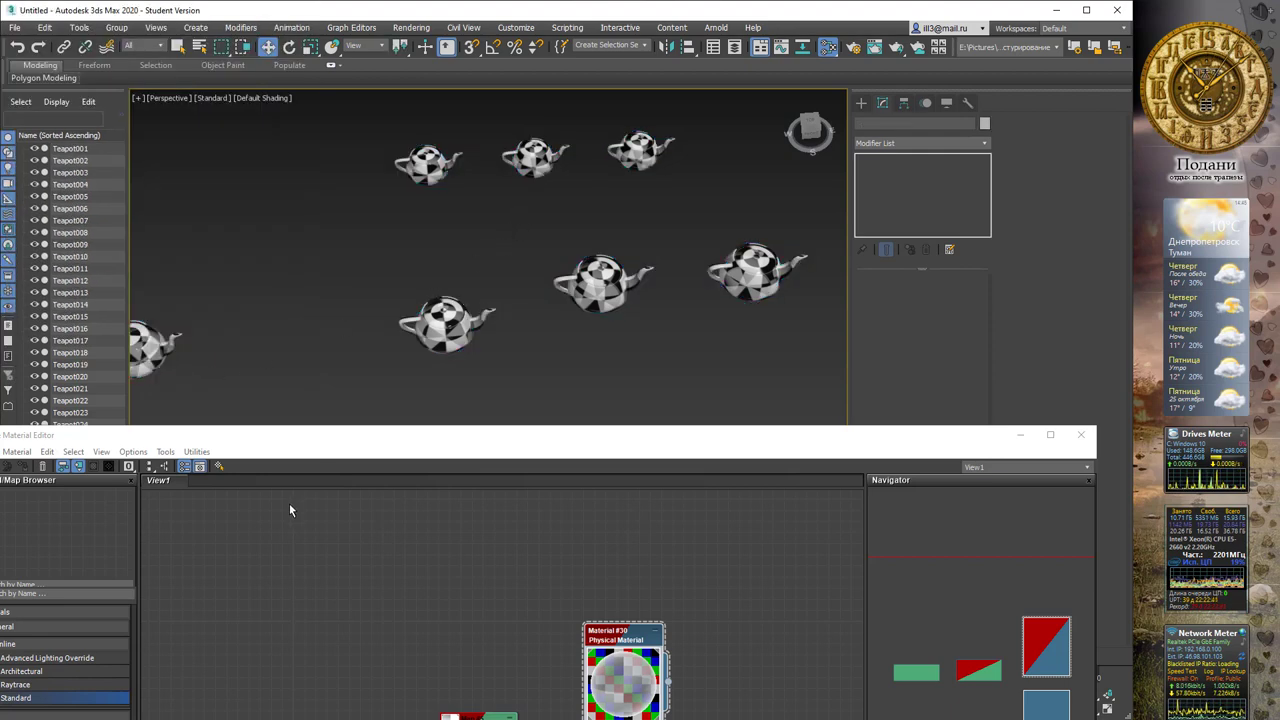
{"action": "left_click", "coordinate": [218, 467]}
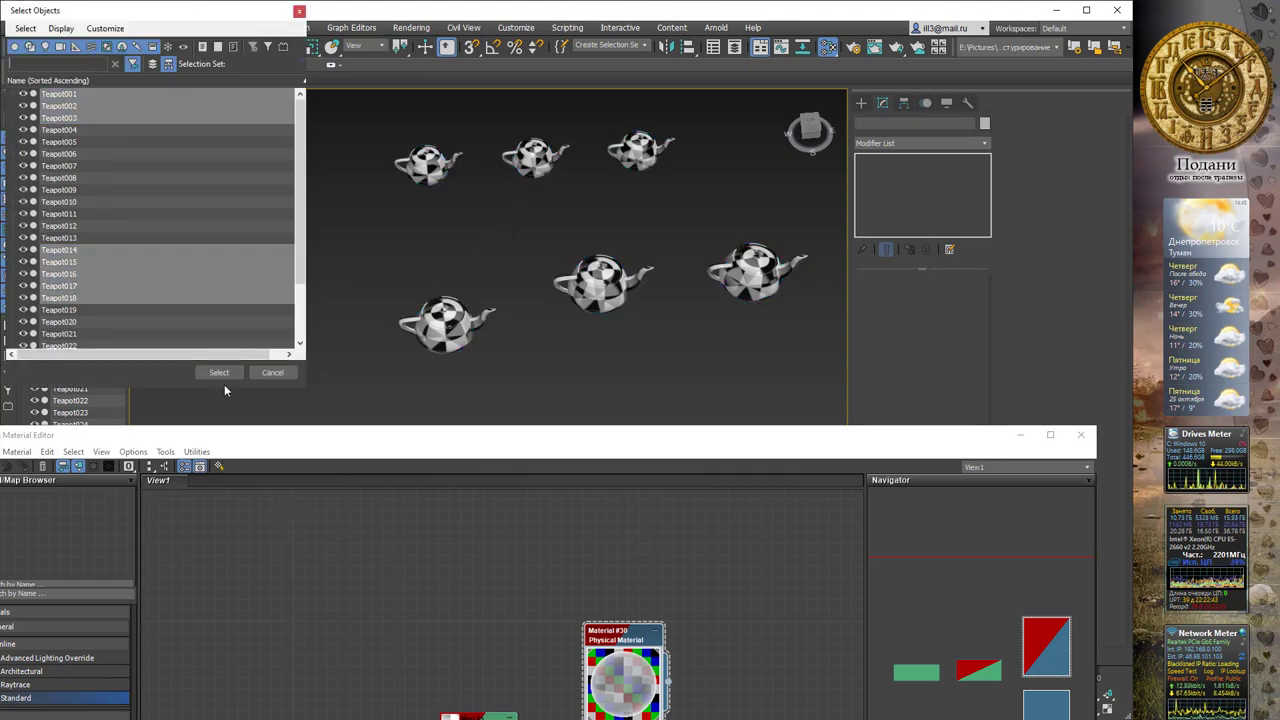
{"action": "left_click", "coordinate": [216, 372]}
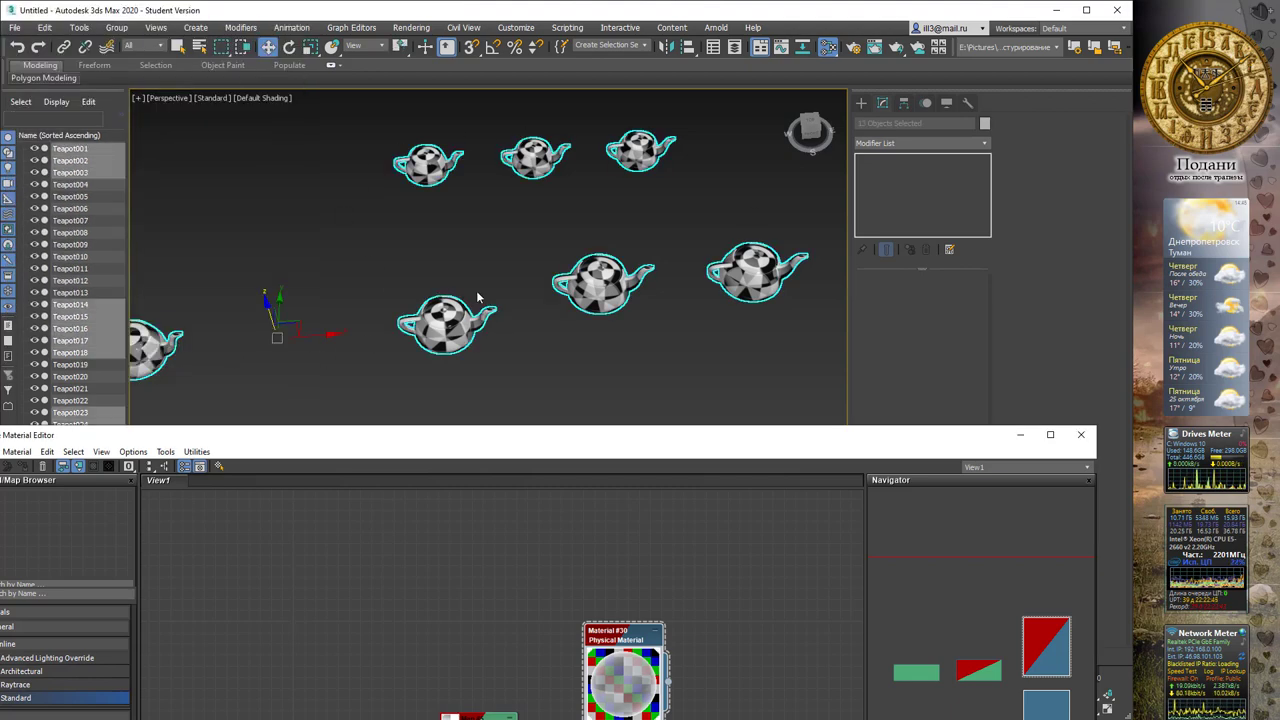
Zoom the viewport out and raise the Slate Material Editor over most of the screen
{"action": "scroll", "coordinate": [595, 248], "scroll_direction": "down", "scroll_amount": 3}
{"action": "scroll", "coordinate": [595, 250], "scroll_direction": "down", "scroll_amount": 2}
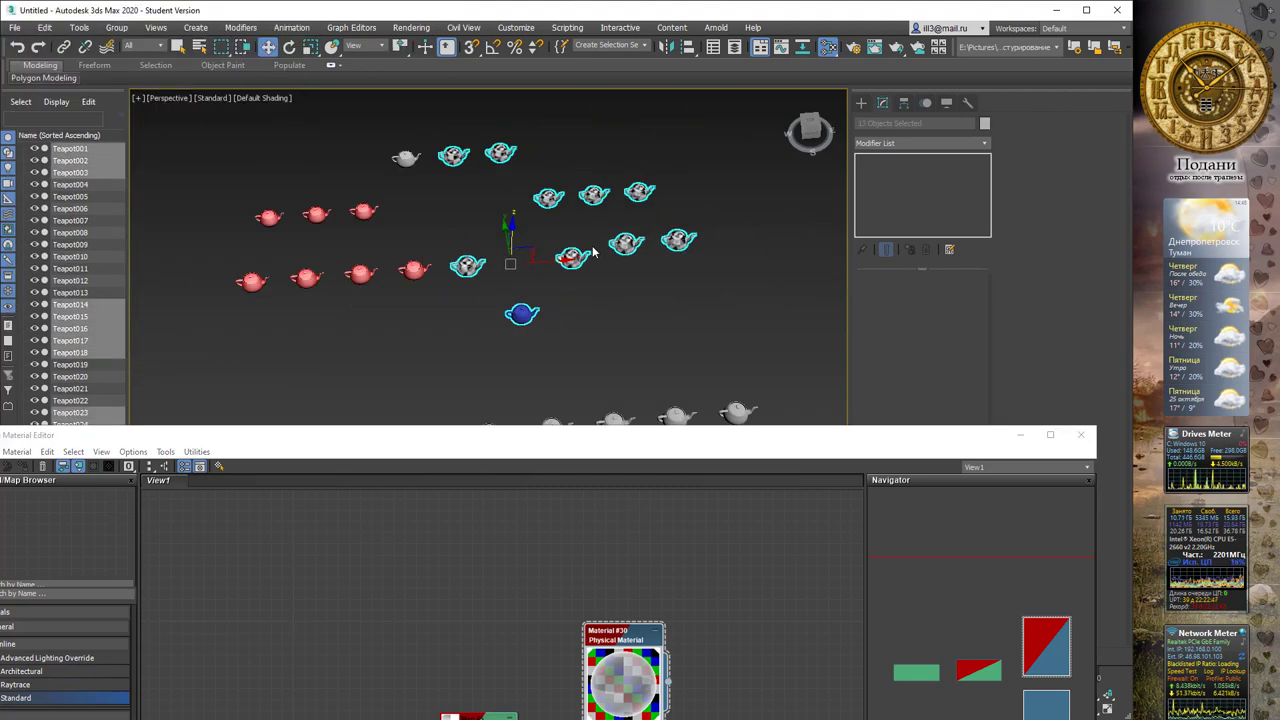
{"action": "scroll", "coordinate": [595, 250], "scroll_direction": "down", "scroll_amount": 2}
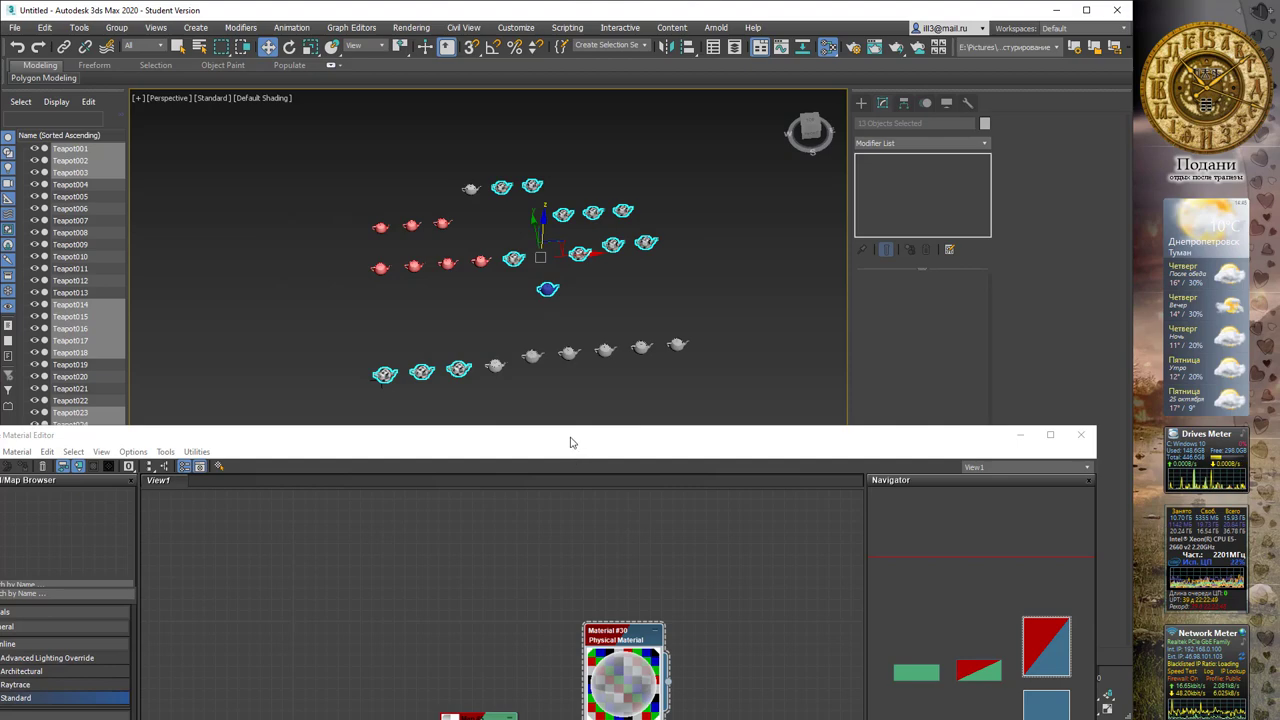
{"action": "mouse_move", "coordinate": [569, 438]}
{"action": "left_mouse_down"}
{"action": "mouse_move", "coordinate": [638, 145]}
{"action": "mouse_move", "coordinate": [605, 17]}
{"action": "left_mouse_up"}
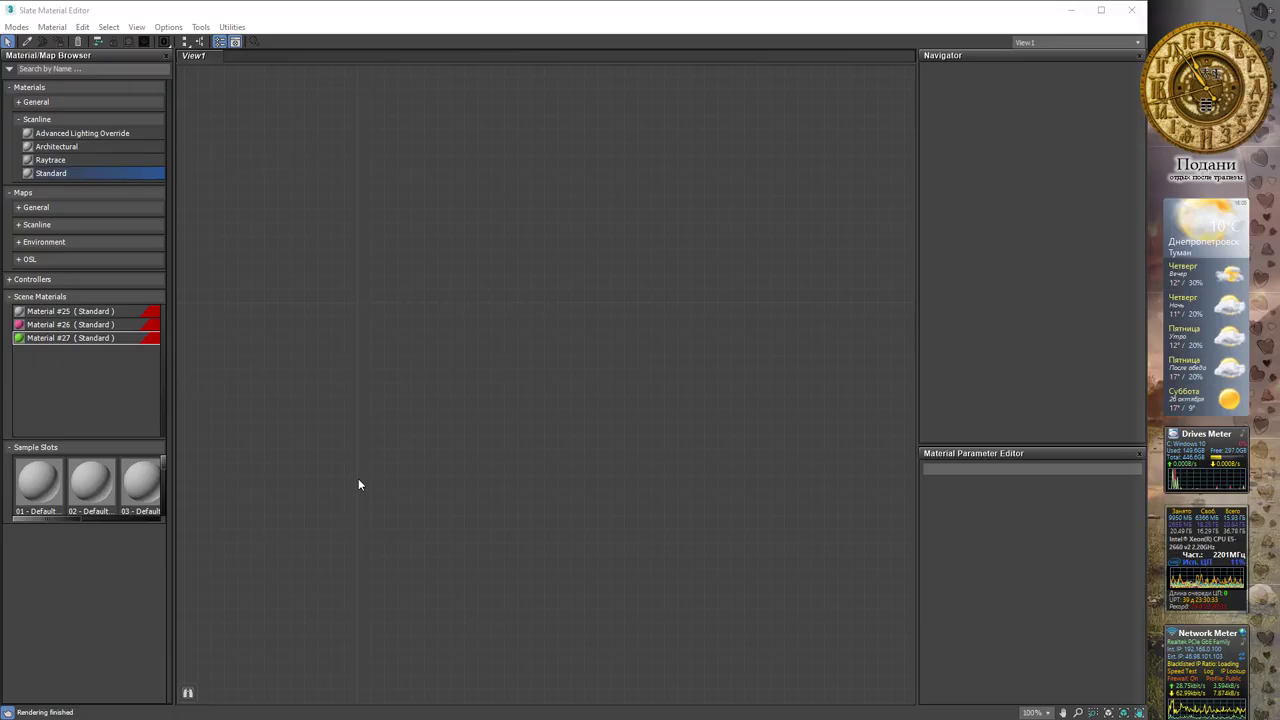
Expand Materials > General in the browser to list Physical Material, Blend, Composite and others
{"action": "right_click", "coordinate": [50, 313]}
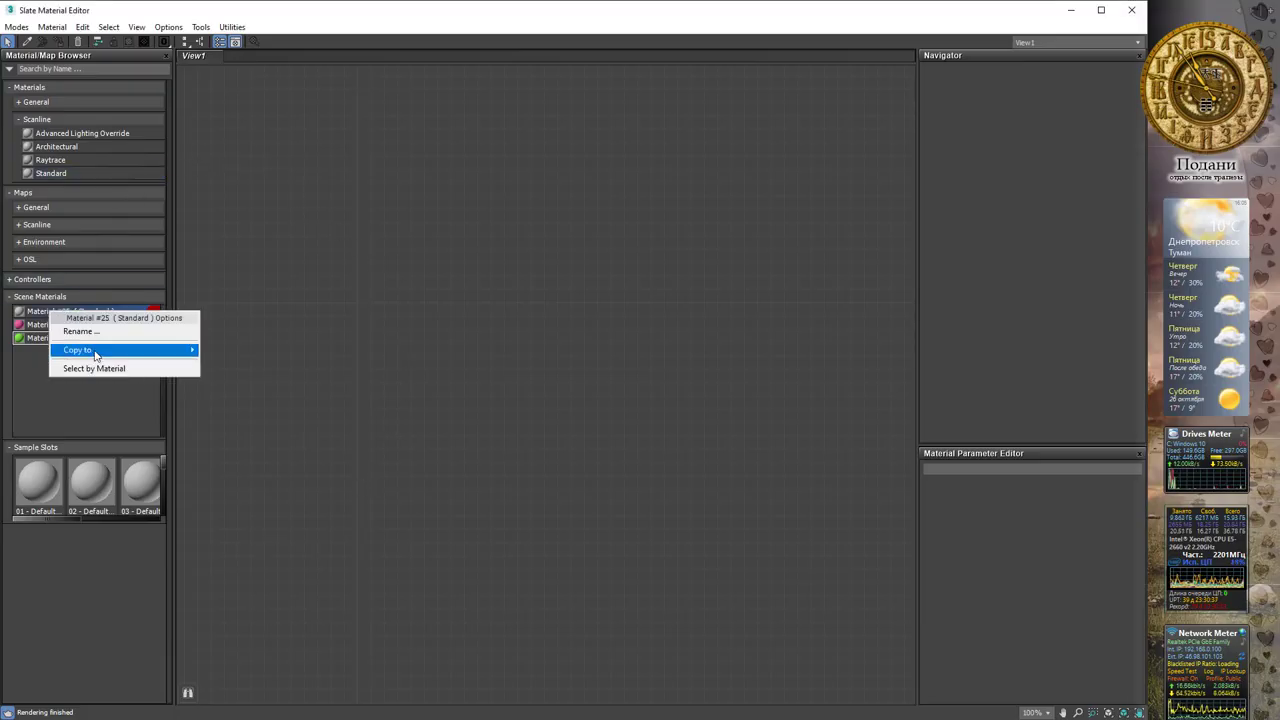
{"action": "left_click", "coordinate": [62, 385]}
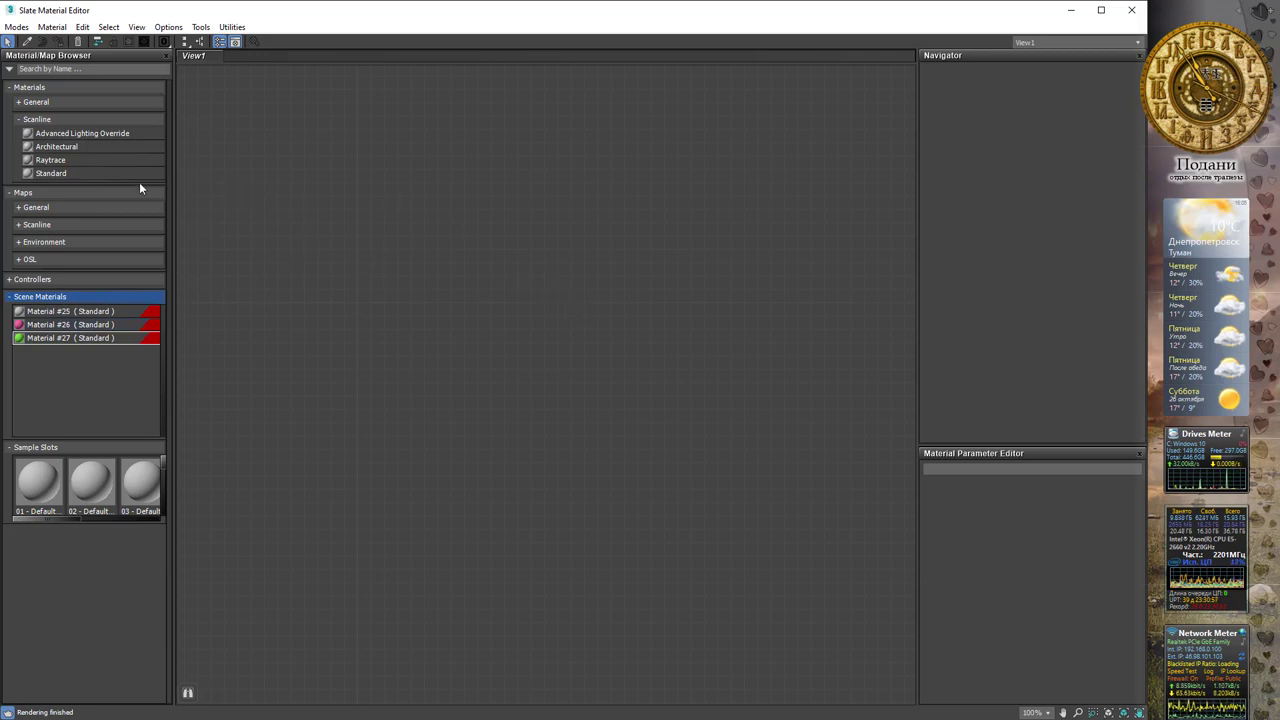
{"action": "left_click", "coordinate": [60, 174]}
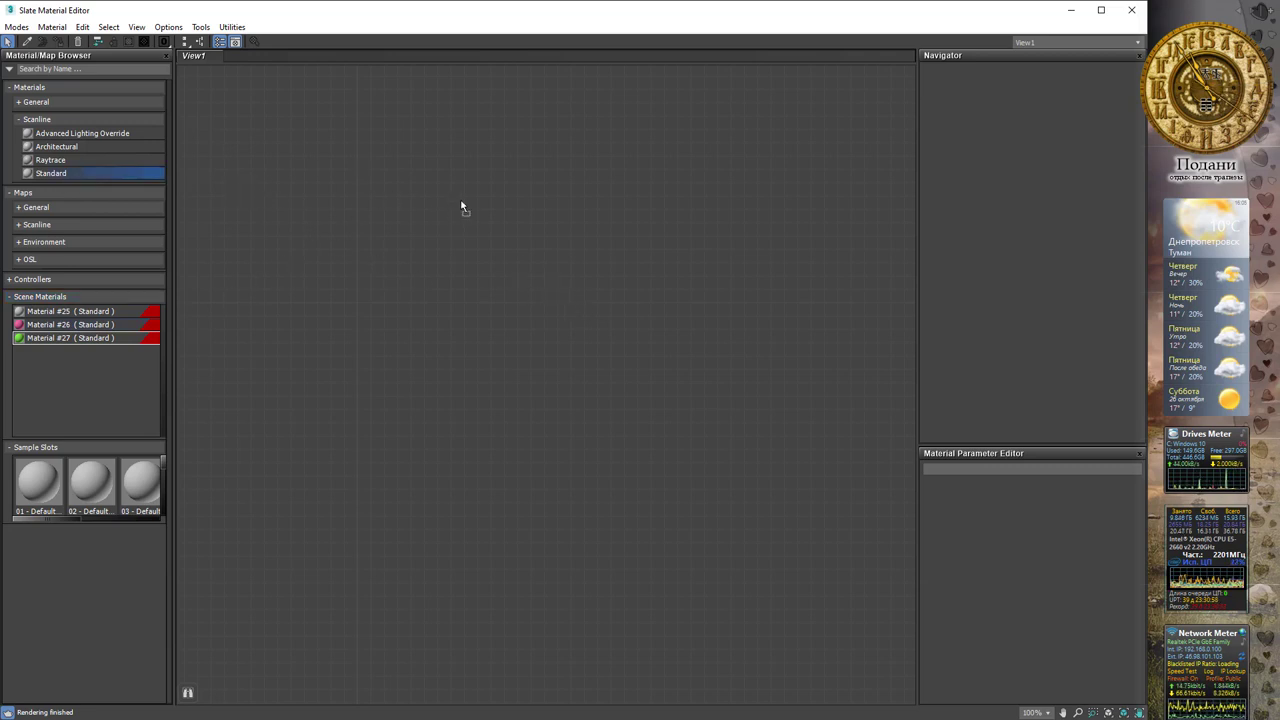
{"action": "left_click", "coordinate": [18, 104]}
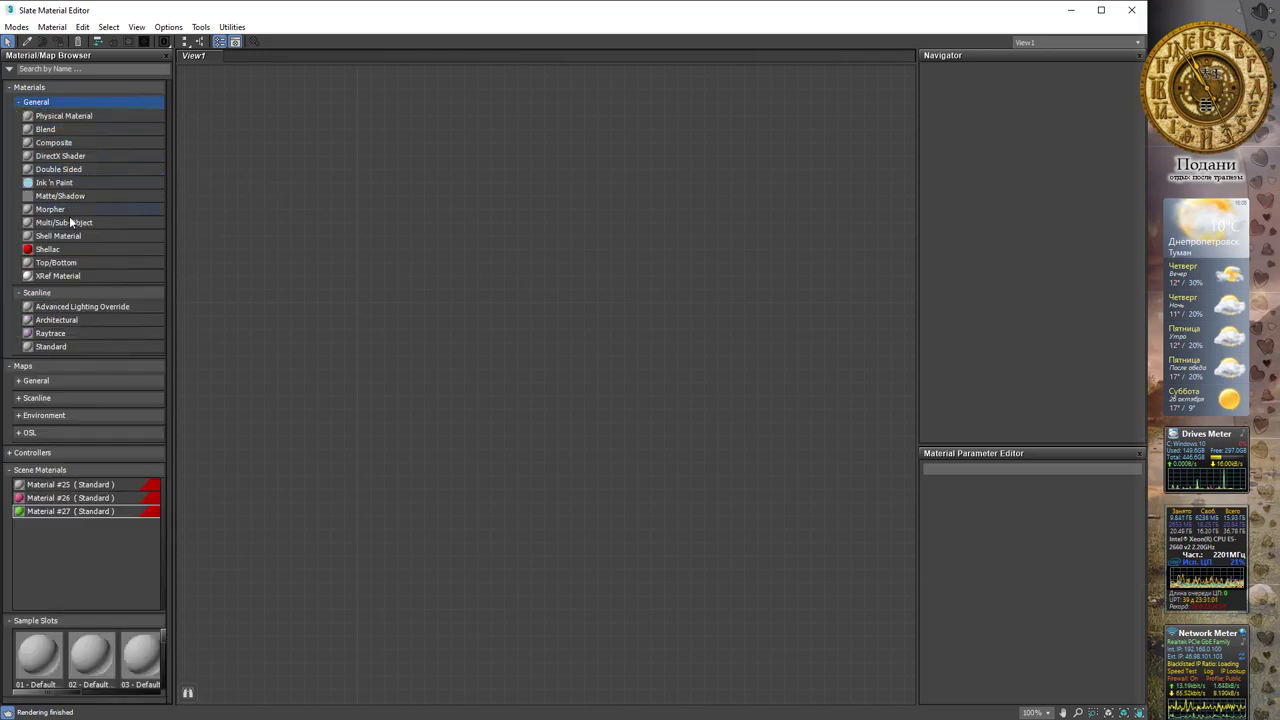
Drop a Blend material (Material #30 with Standard #28 and #29) onto View1 and space out its nodes
{"action": "mouse_move", "coordinate": [61, 130]}
{"action": "left_mouse_down"}
{"action": "mouse_move", "coordinate": [608, 263]}
{"action": "mouse_move", "coordinate": [590, 218]}
{"action": "mouse_move", "coordinate": [714, 200]}
{"action": "left_mouse_up"}
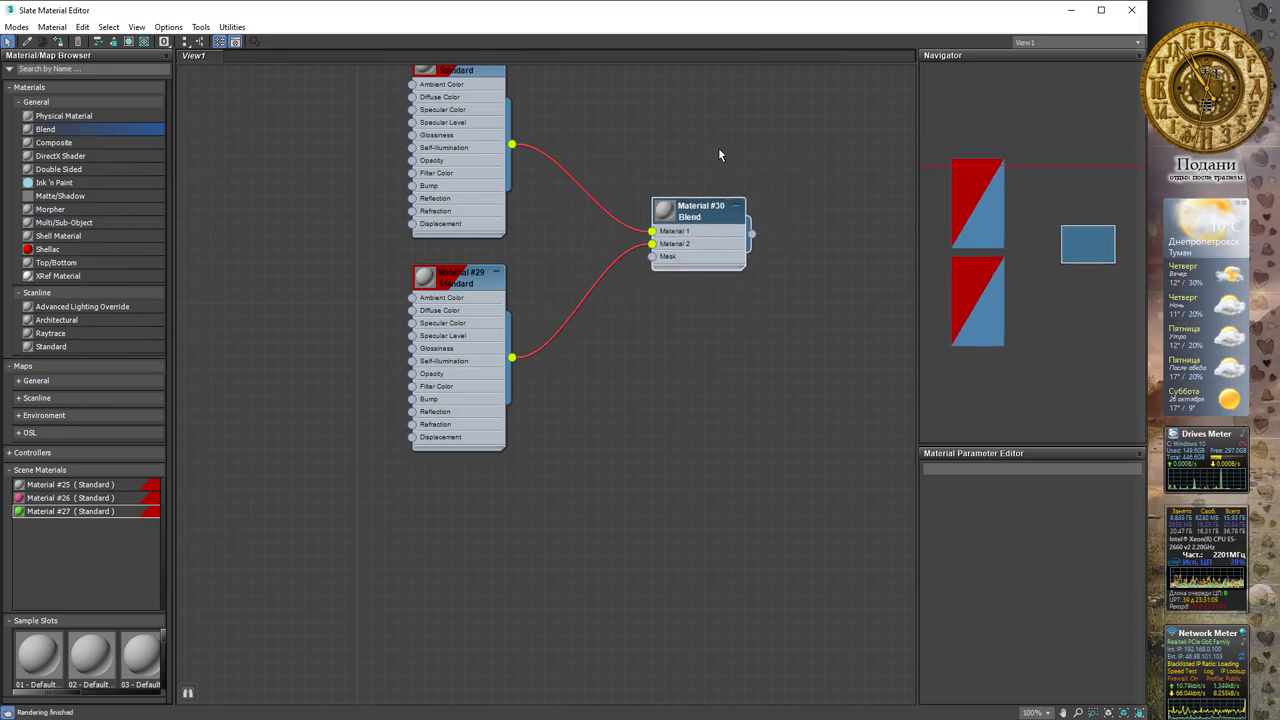
{"action": "middle_click_drag", "start_coordinate": [714, 200], "coordinate": [662, 285]}
{"action": "scroll", "coordinate": [662, 285], "scroll_direction": "up", "scroll_amount": 1}
{"action": "left_click_drag", "start_coordinate": [662, 285], "coordinate": [690, 285]}
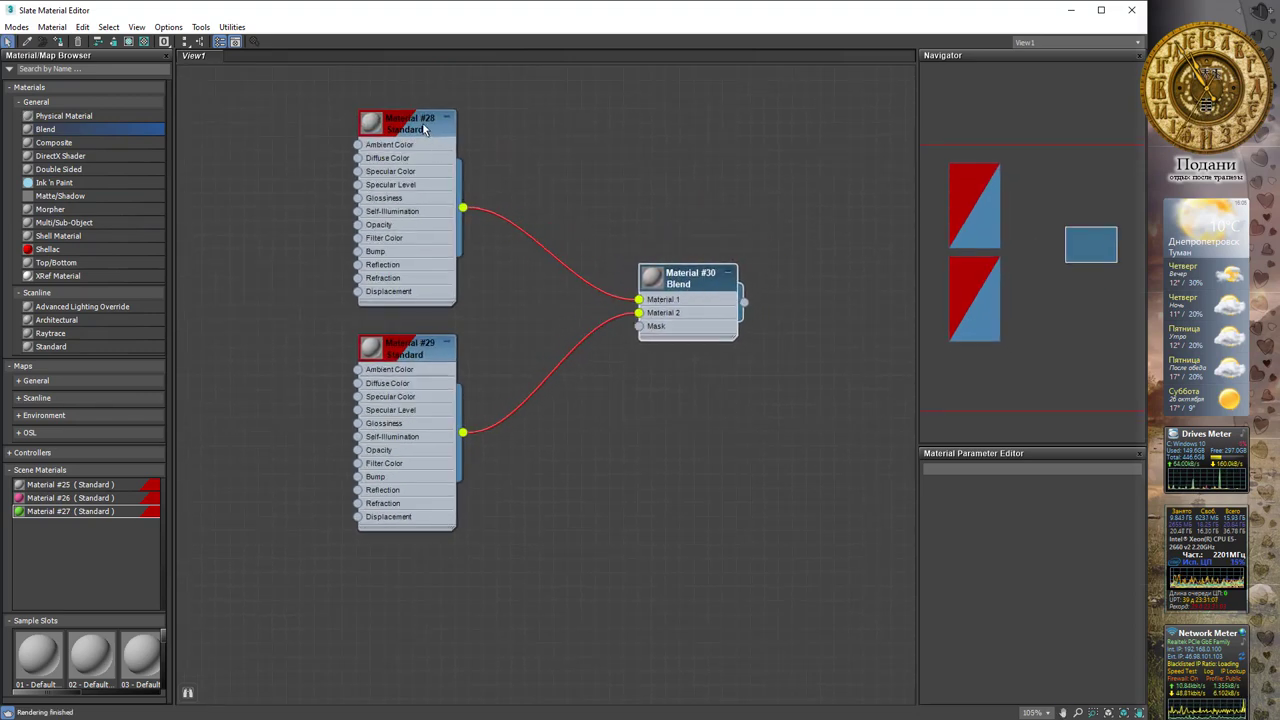
{"action": "left_click_drag", "start_coordinate": [415, 127], "coordinate": [387, 113]}
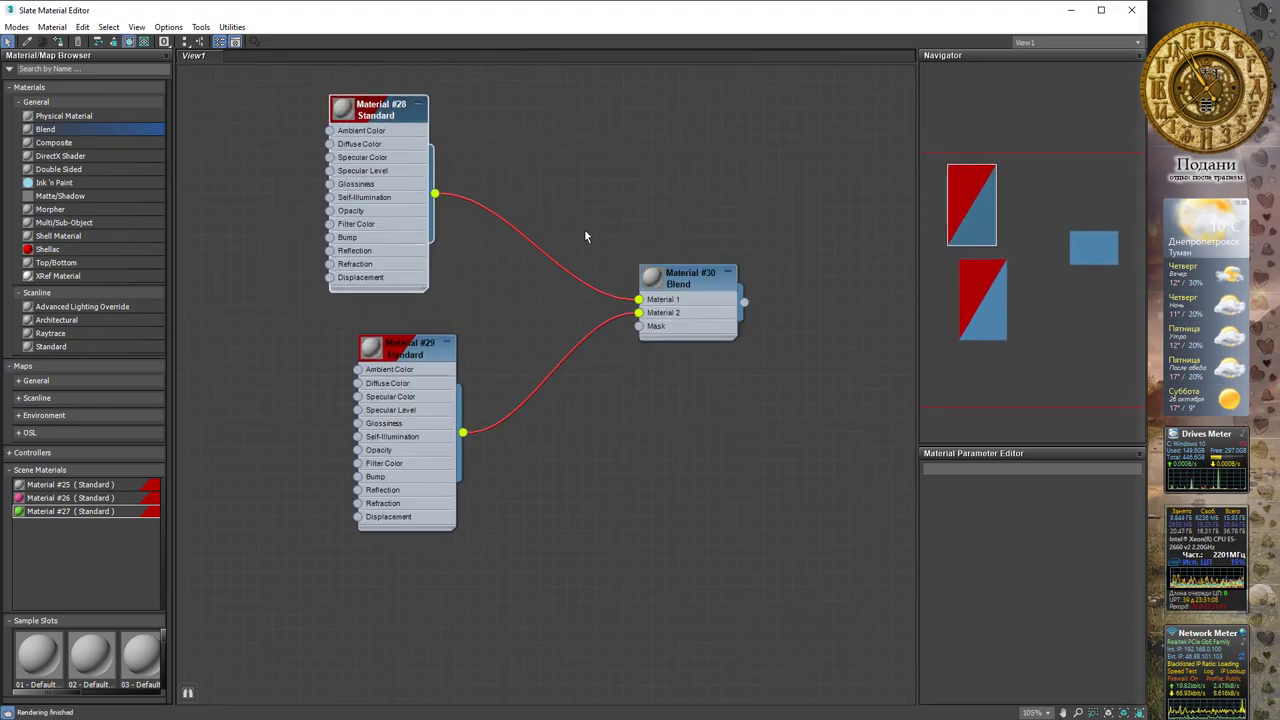
{"action": "right_click", "coordinate": [668, 279]}
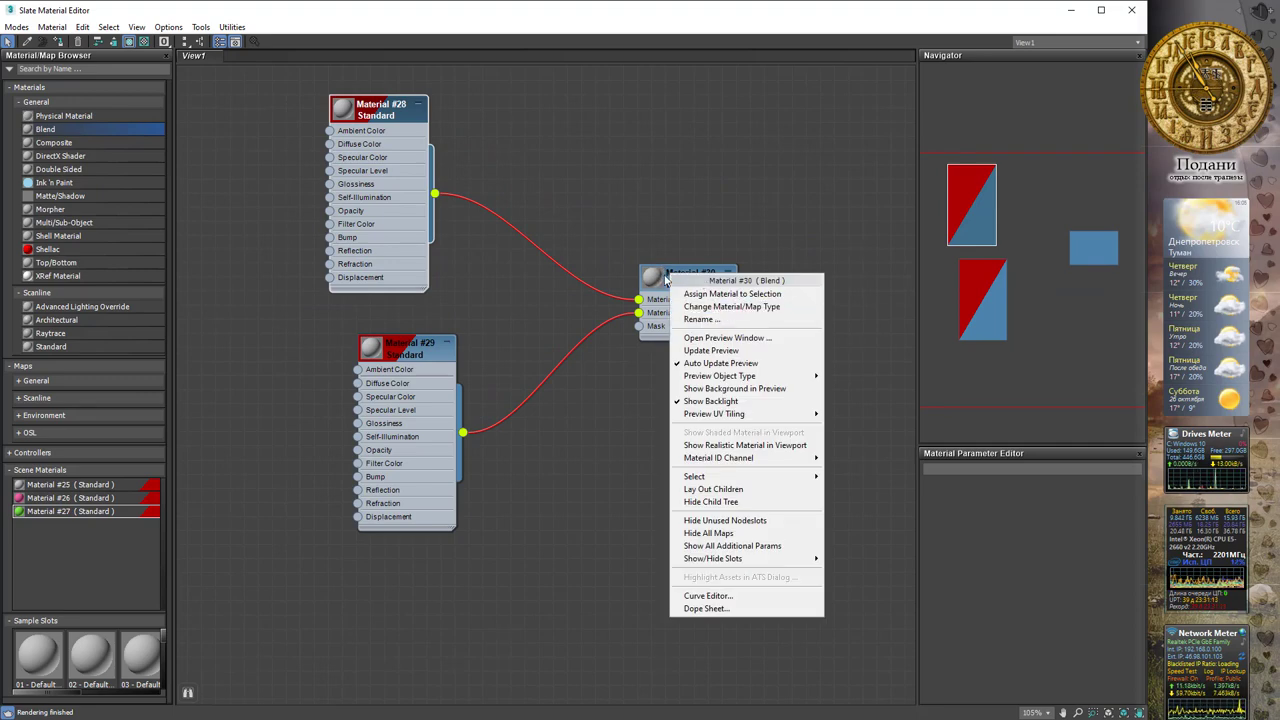
Select the Blend node and move Material #28 to the canvas's bottom-left
{"action": "left_click", "coordinate": [667, 280]}
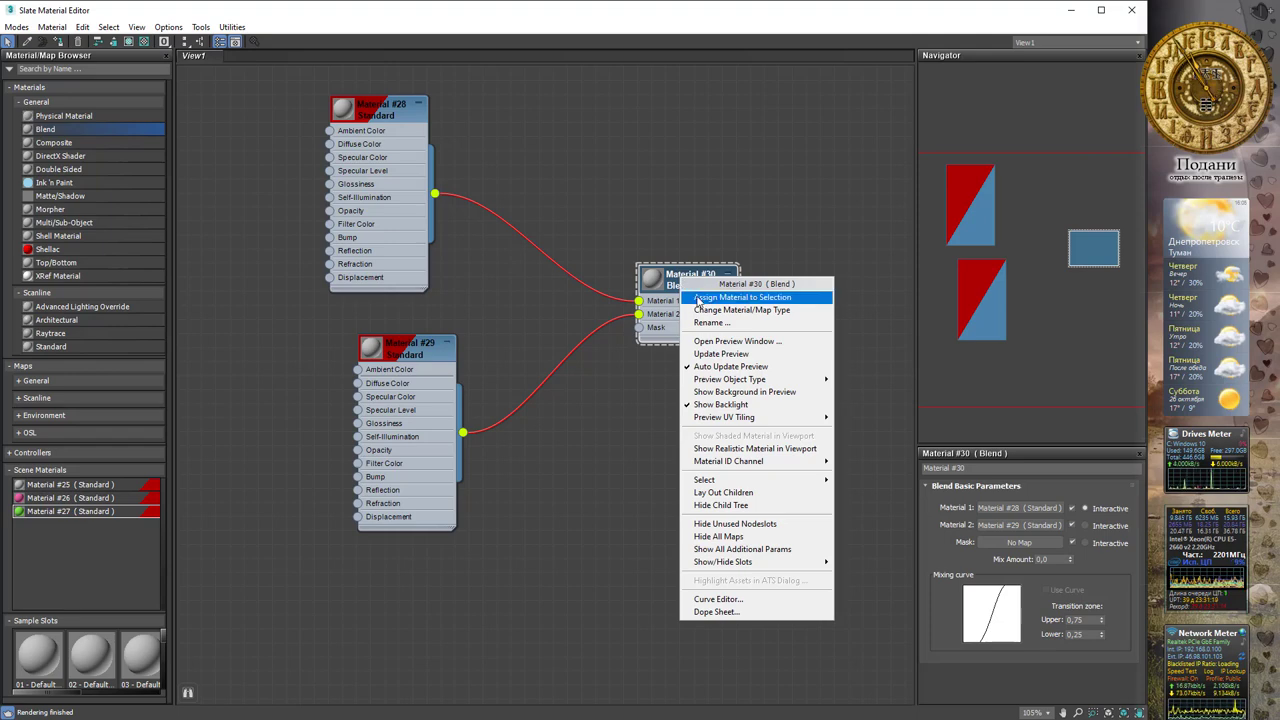
{"action": "left_click", "coordinate": [469, 169]}
{"action": "left_click_drag", "start_coordinate": [401, 124], "coordinate": [182, 594]}
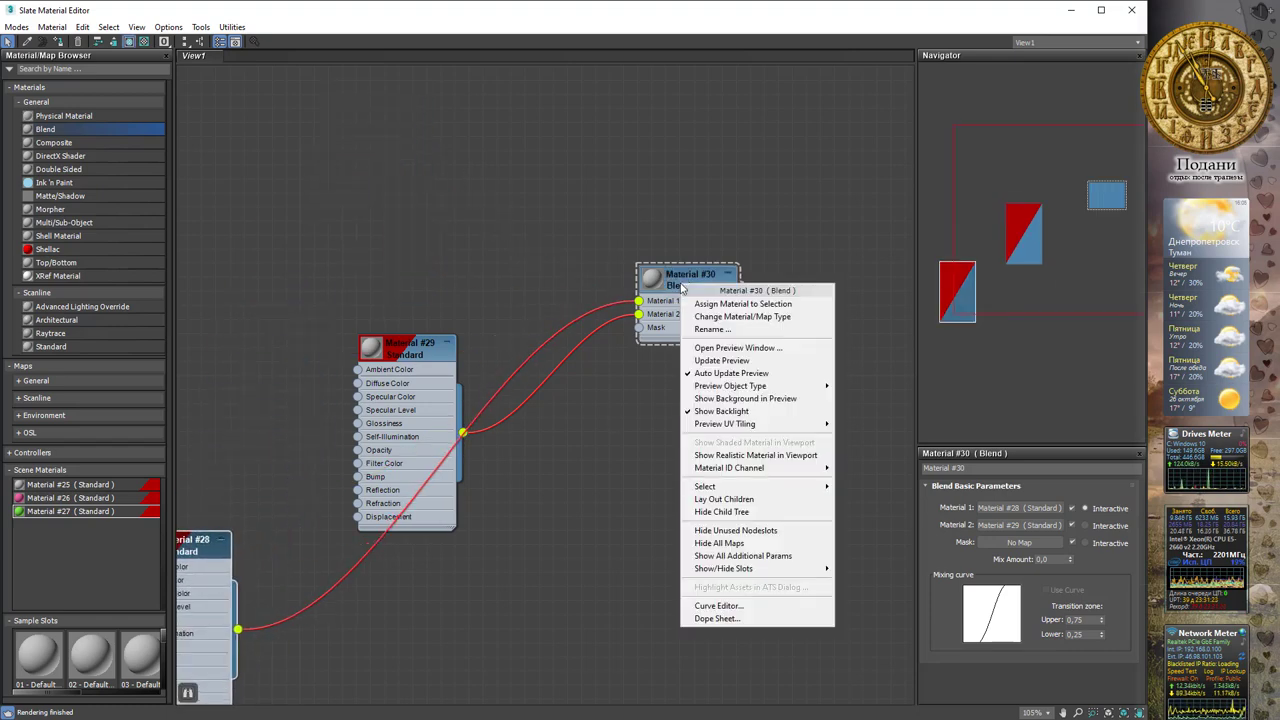
Lay out the Blend's child materials in a column, then hide and reshow its child tree
{"action": "right_click", "coordinate": [681, 287]}
{"action": "left_click", "coordinate": [757, 499]}
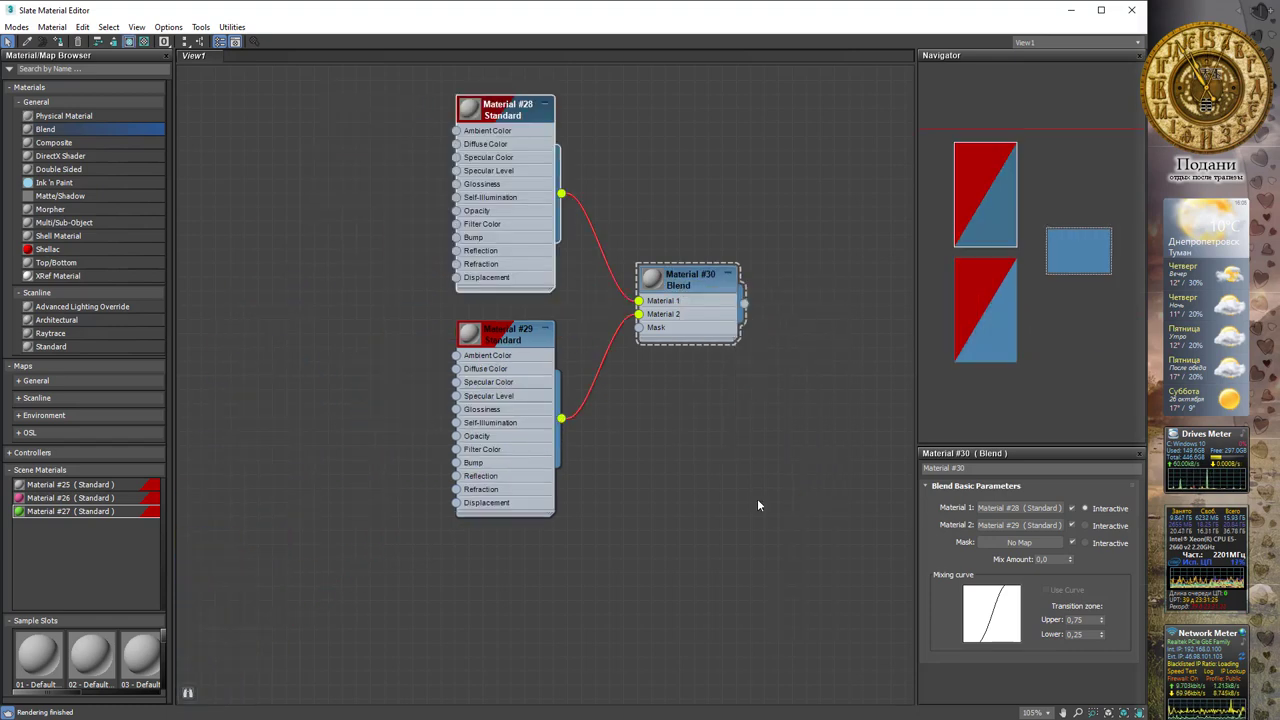
{"action": "right_click", "coordinate": [706, 304]}
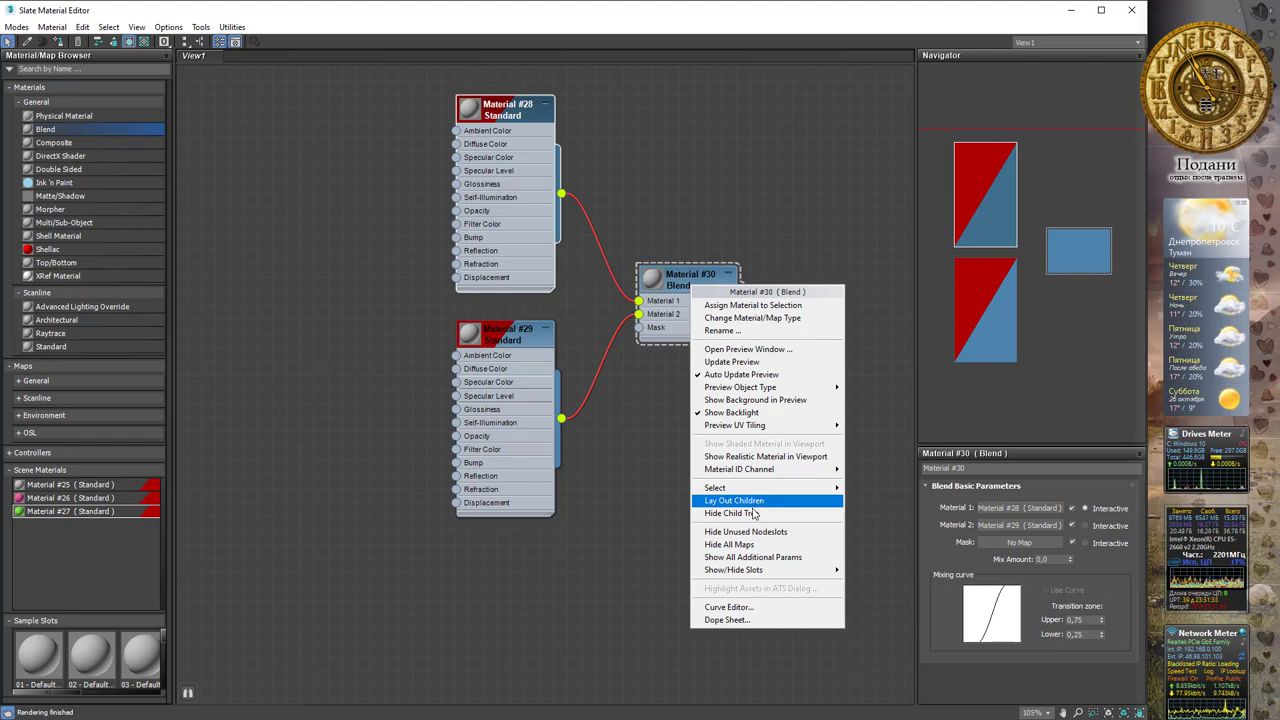
{"action": "left_click", "coordinate": [751, 514]}
{"action": "right_click", "coordinate": [702, 292]}
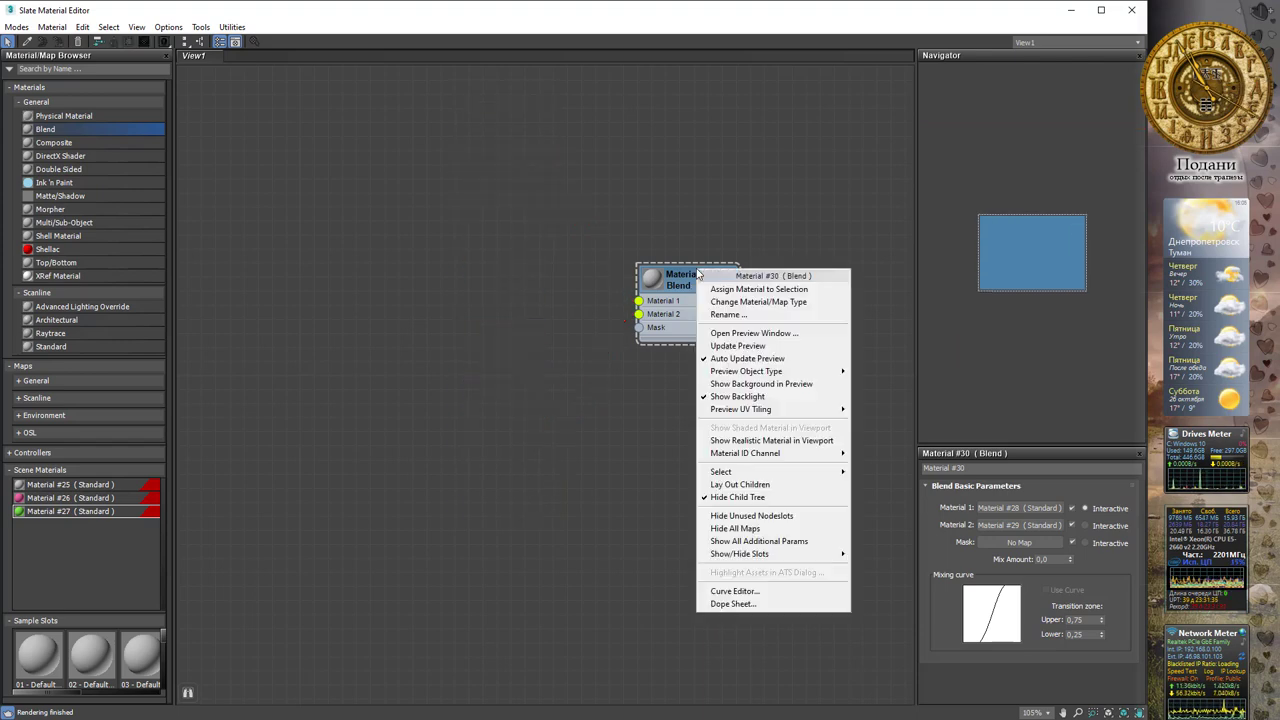
{"action": "left_click", "coordinate": [757, 497]}
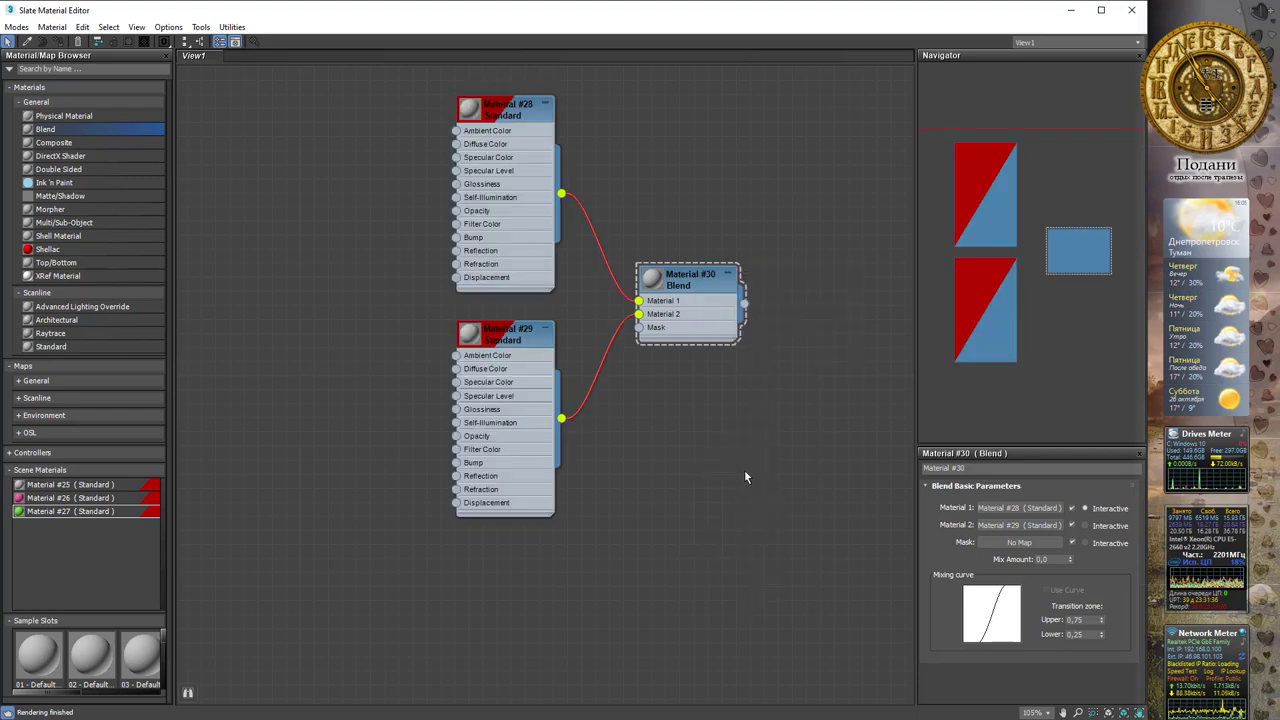
{"action": "right_click", "coordinate": [687, 286]}
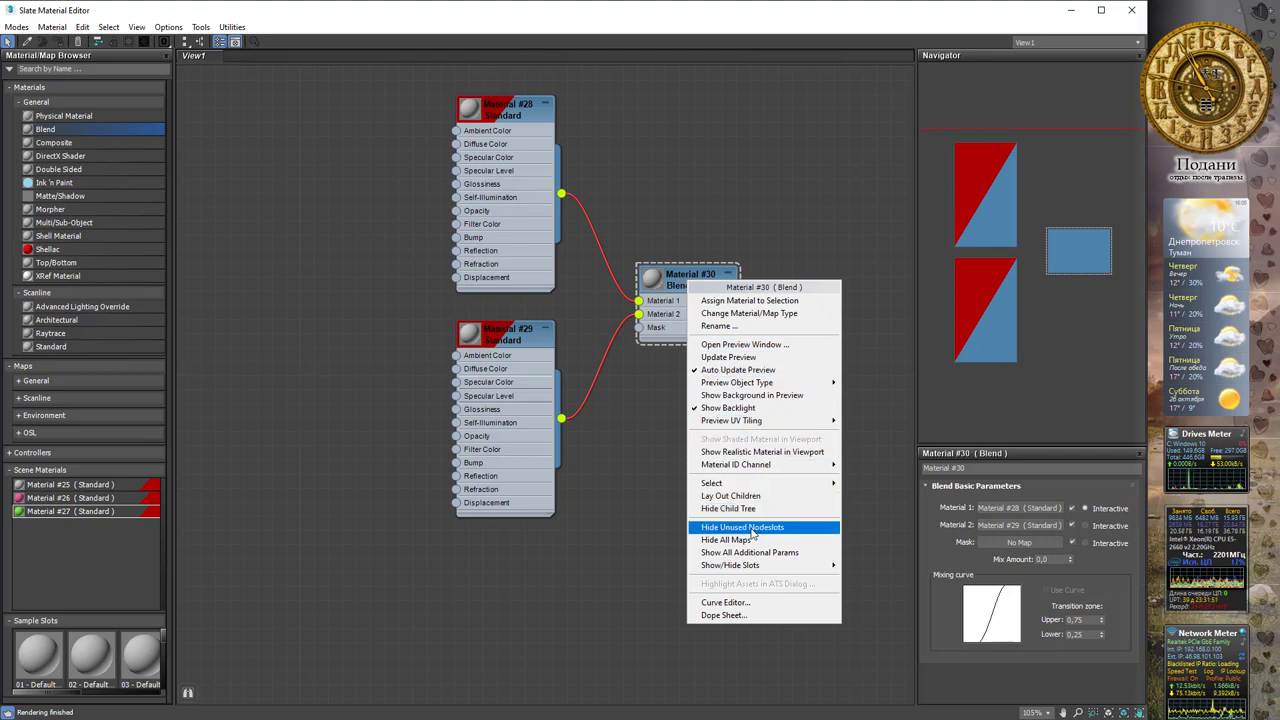
Hide the unused nodeslots on the Blend material and on Material #29
{"action": "left_click", "coordinate": [753, 529]}
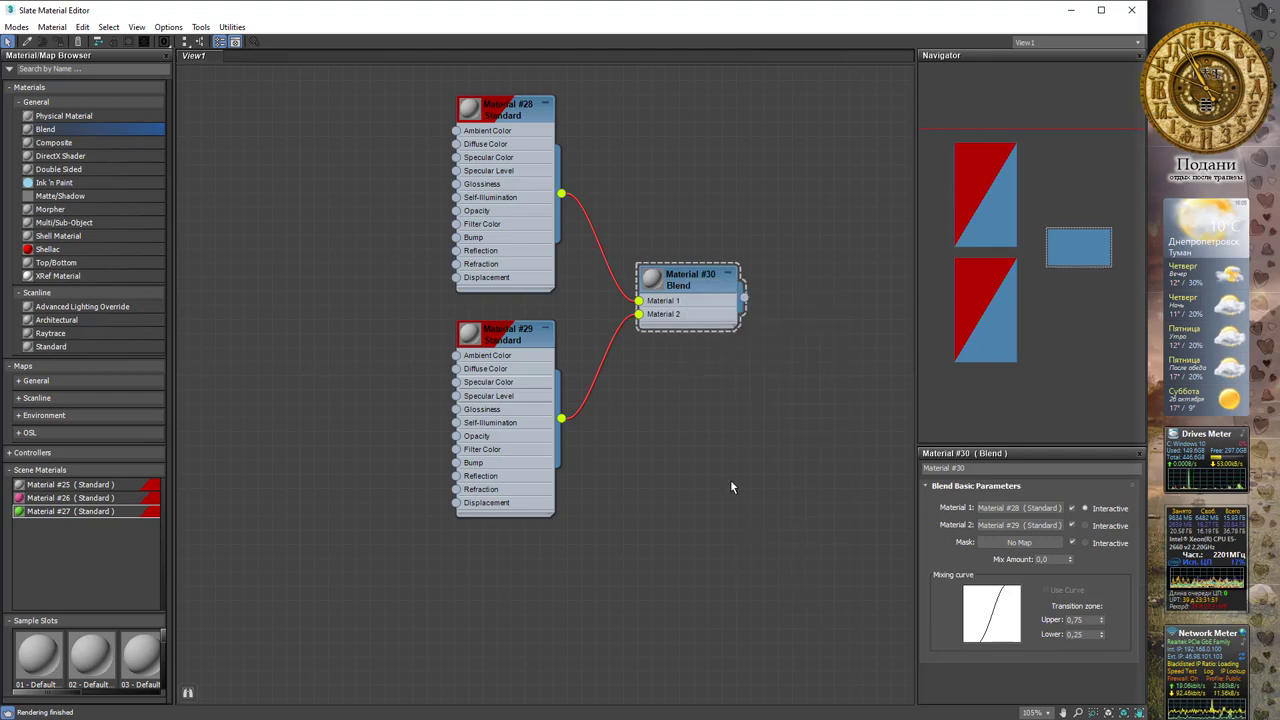
{"action": "right_click", "coordinate": [503, 335]}
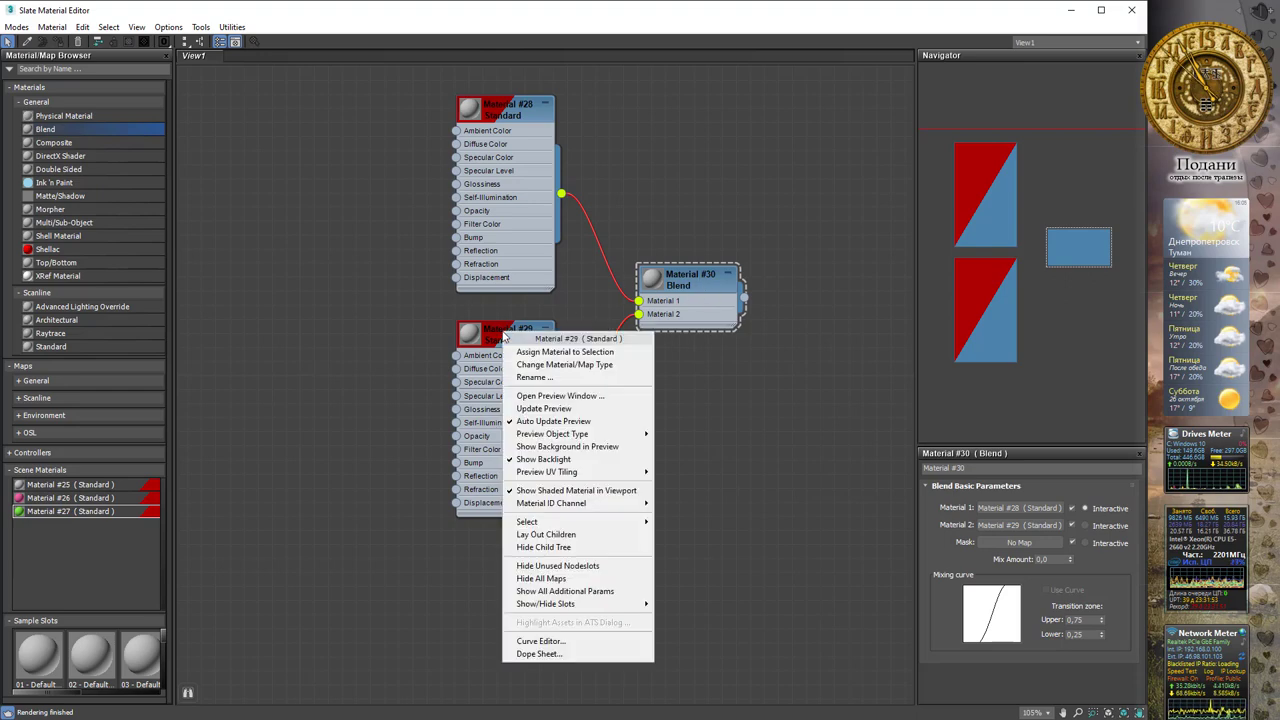
{"action": "left_click", "coordinate": [562, 566]}
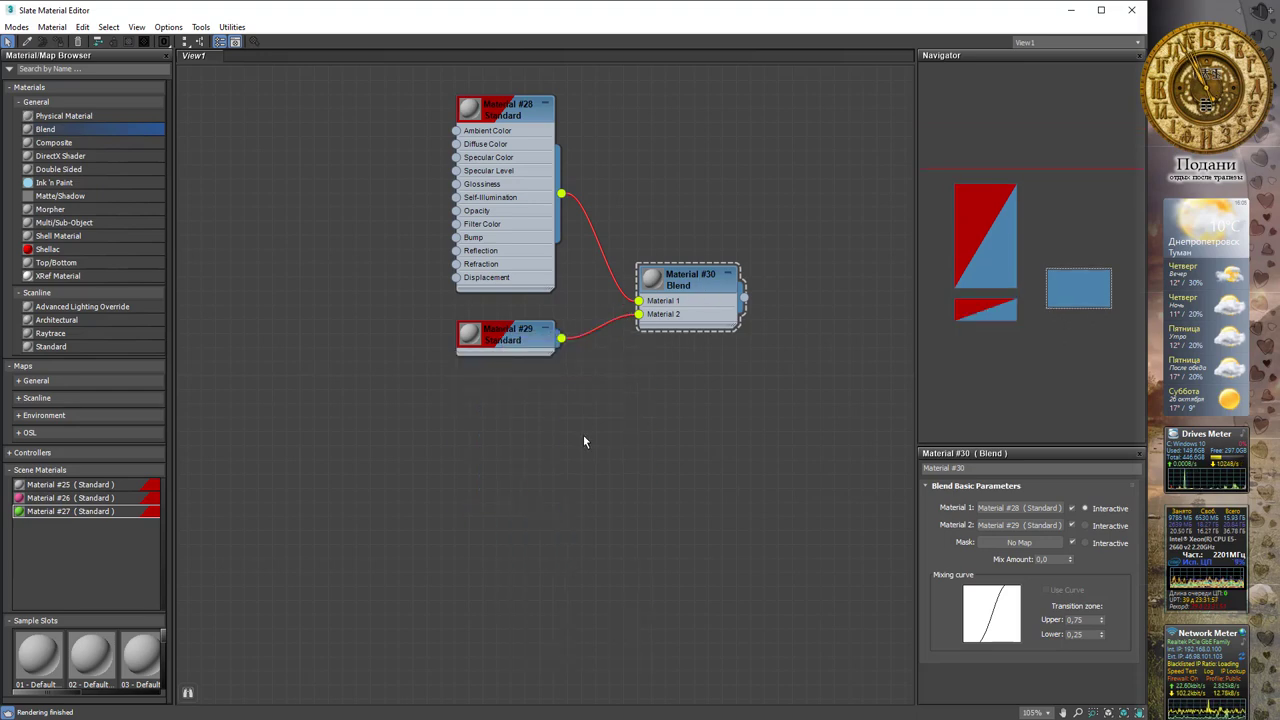
Bring up the Blend node's context menu and its Select options
{"action": "right_click", "coordinate": [689, 277]}
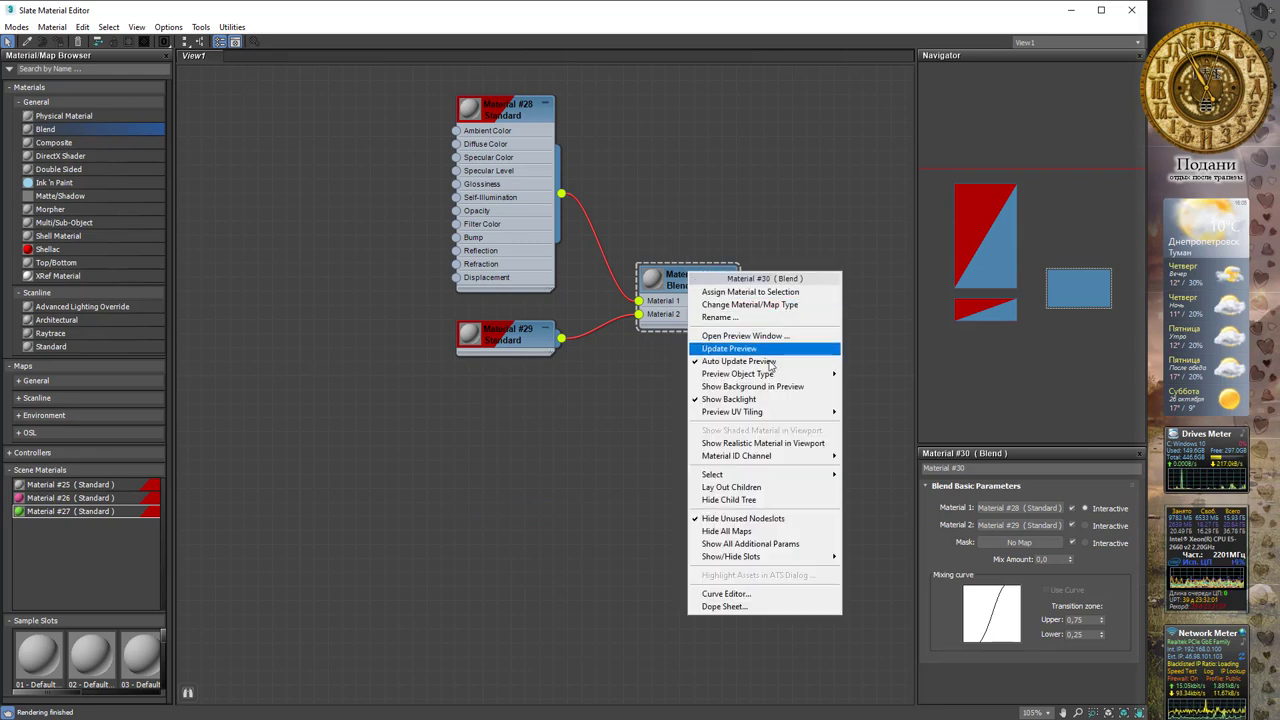
{"action": "mouse_move", "coordinate": [740, 474]}
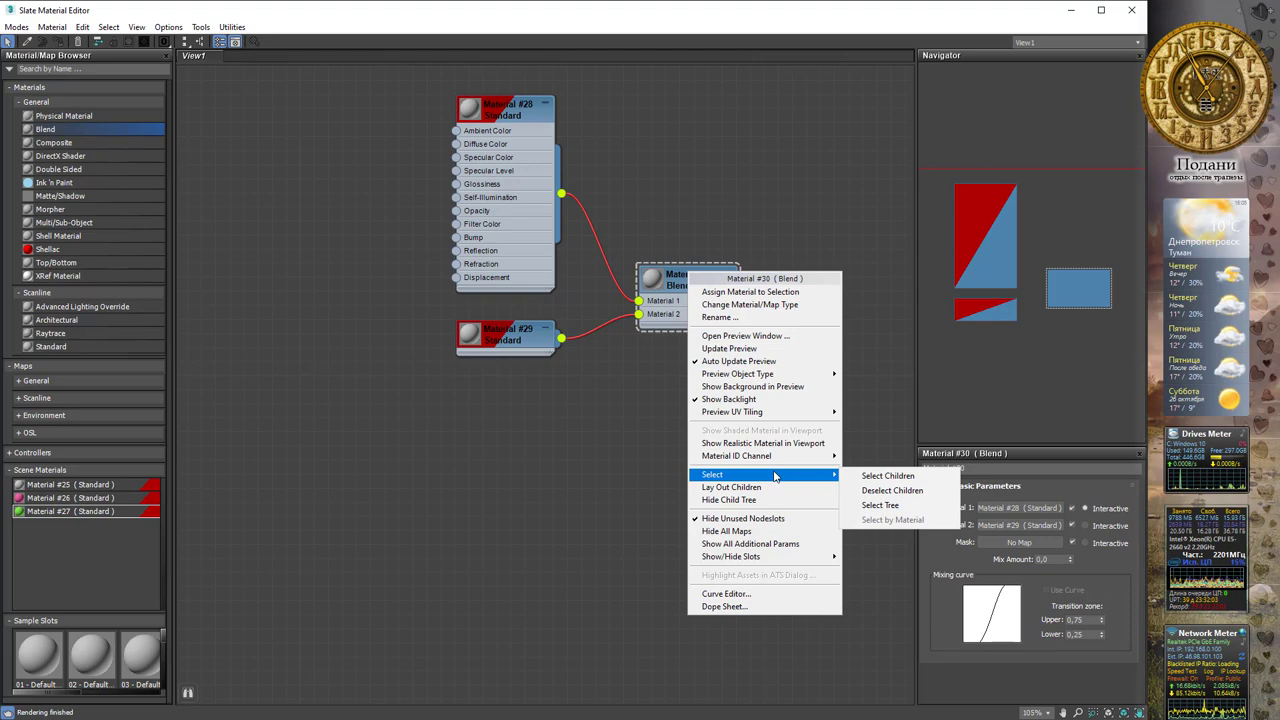
{"action": "left_click", "coordinate": [670, 281]}
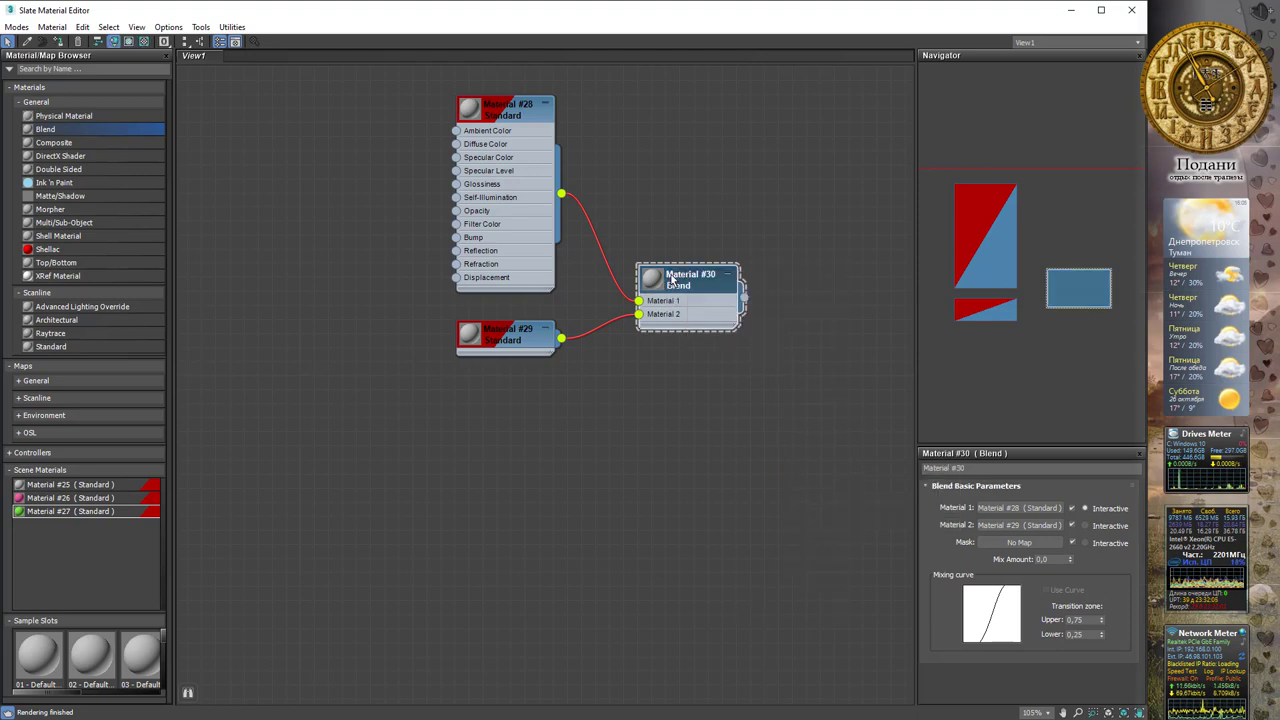
{"action": "right_click", "coordinate": [693, 276]}
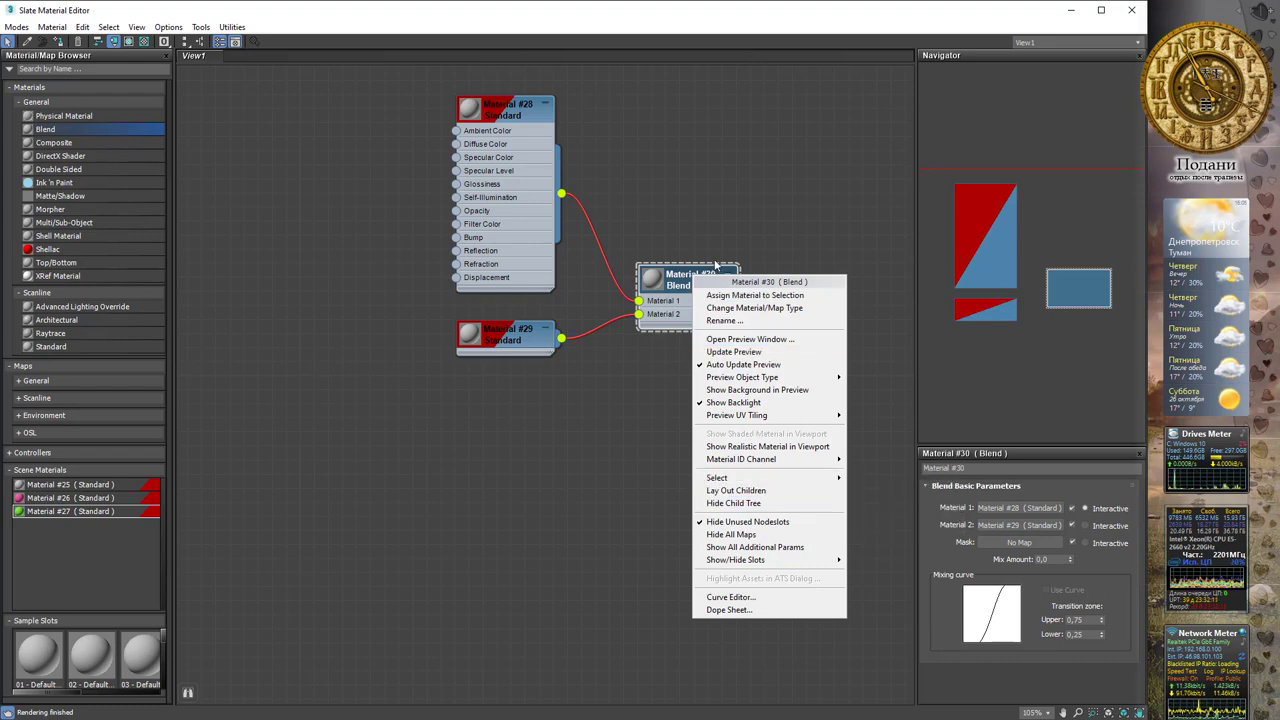
{"action": "mouse_move", "coordinate": [717, 477]}
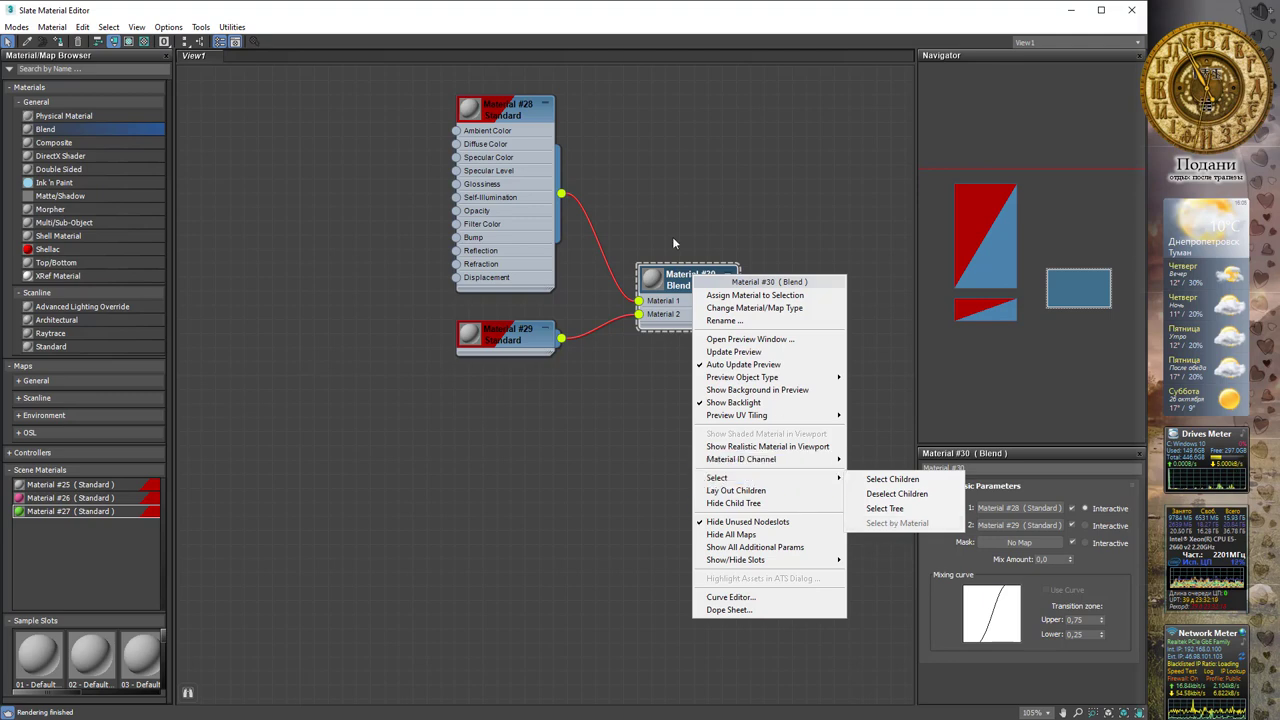
Add Material #25 from Scene Materials to the canvas and select its whole tree
{"action": "left_click", "coordinate": [110, 484]}
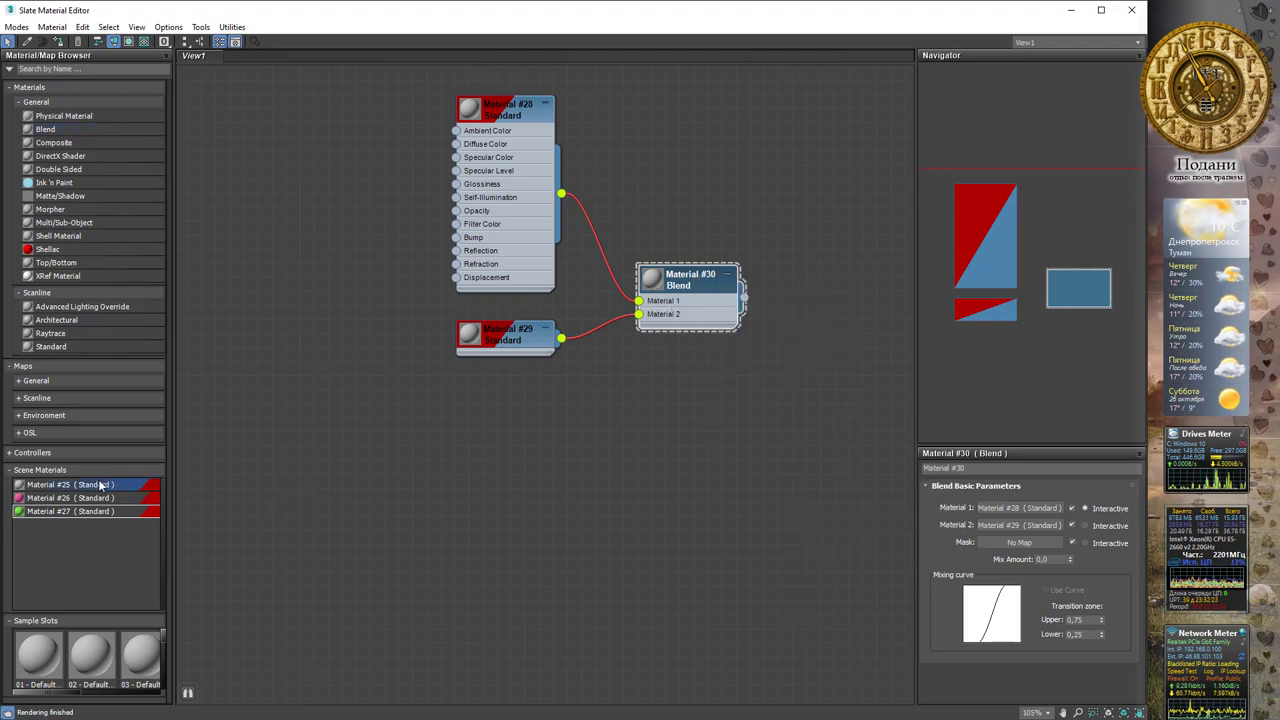
{"action": "mouse_move", "coordinate": [110, 484]}
{"action": "left_mouse_down"}
{"action": "mouse_move", "coordinate": [495, 290]}
{"action": "mouse_move", "coordinate": [426, 380]}
{"action": "mouse_move", "coordinate": [240, 414]}
{"action": "left_mouse_up"}
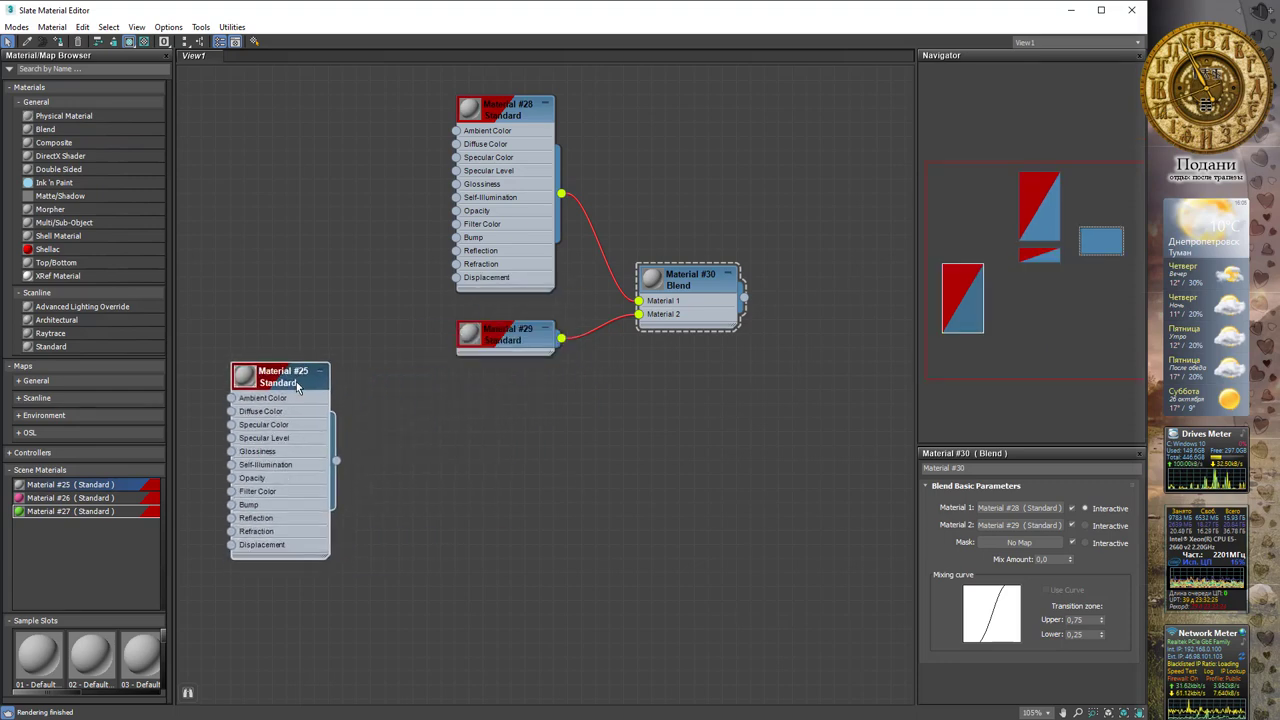
{"action": "right_click", "coordinate": [296, 383]}
{"action": "mouse_move", "coordinate": [370, 586]}
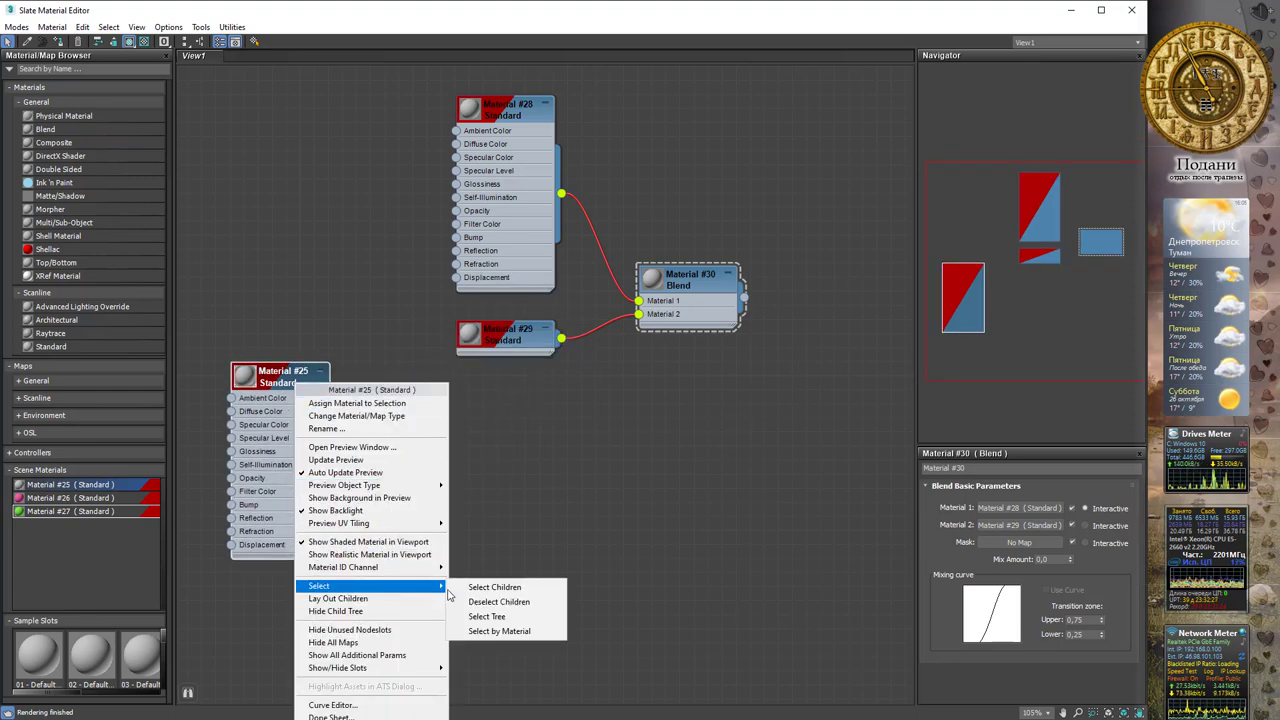
{"action": "left_click", "coordinate": [487, 615]}
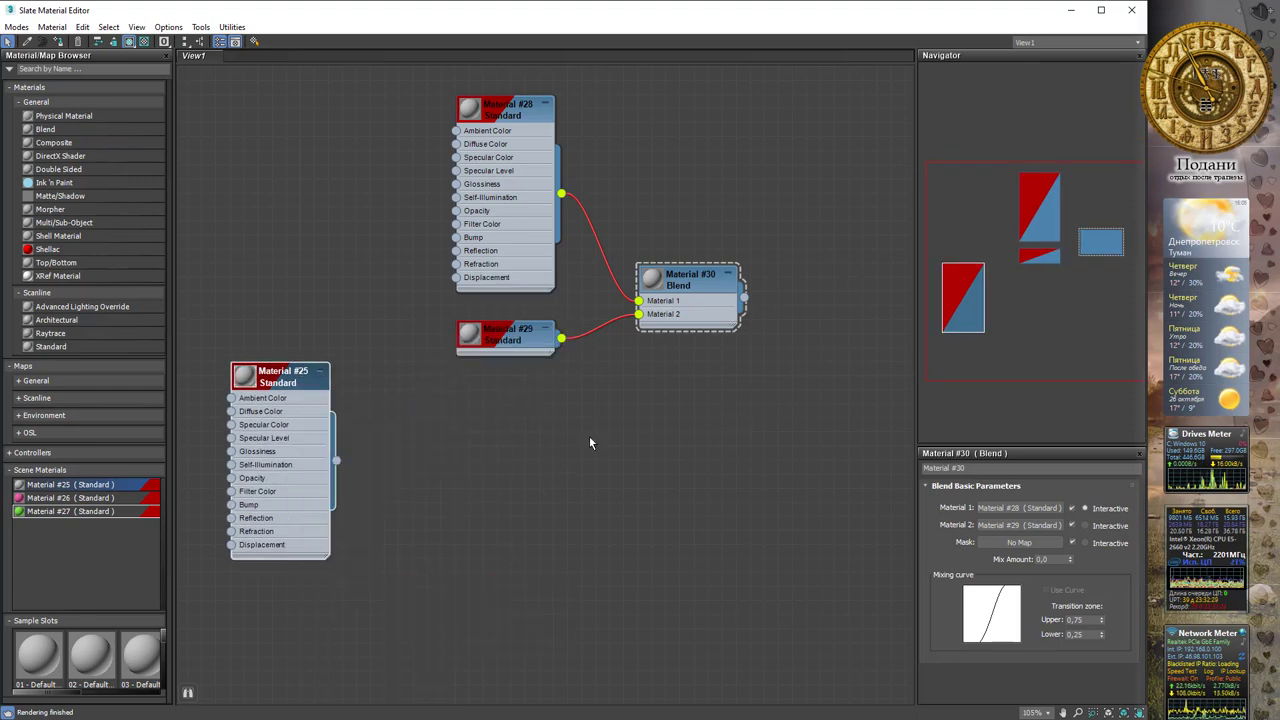
Turn off Auto Update Preview for the Material #30 Blend node
{"action": "left_click", "coordinate": [692, 283]}
{"action": "right_click", "coordinate": [697, 287]}
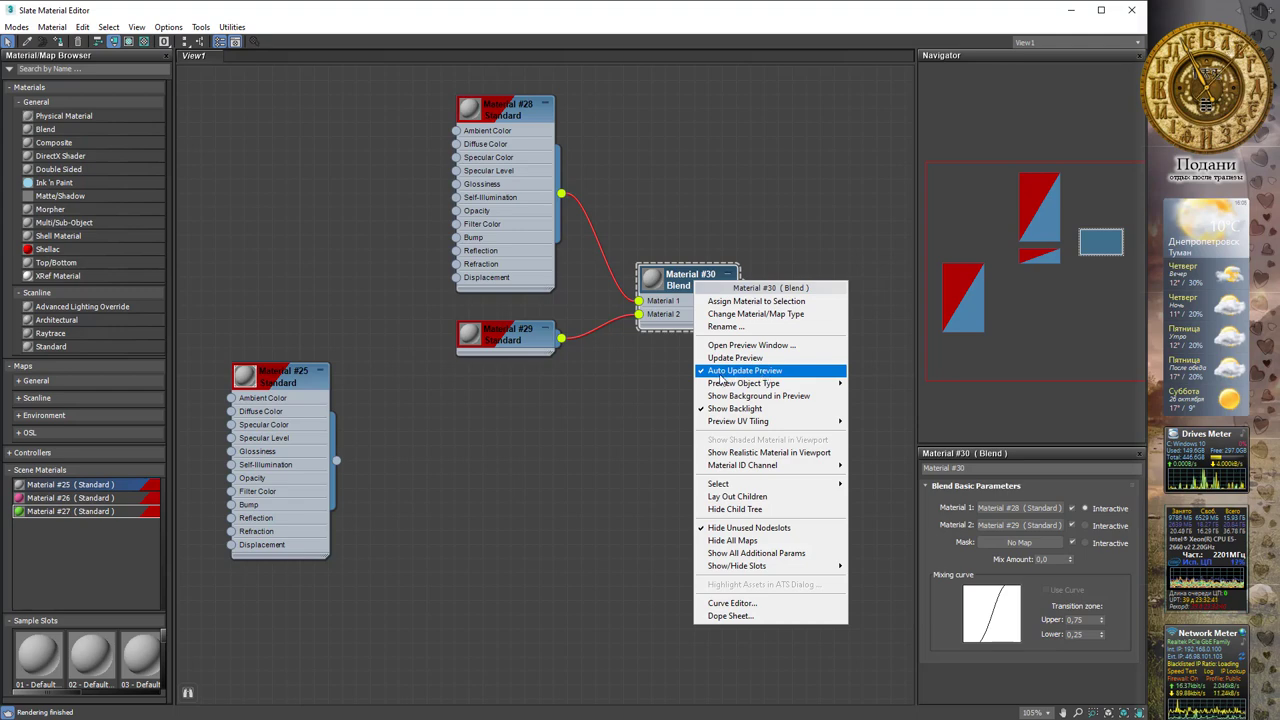
{"action": "left_click", "coordinate": [720, 374]}
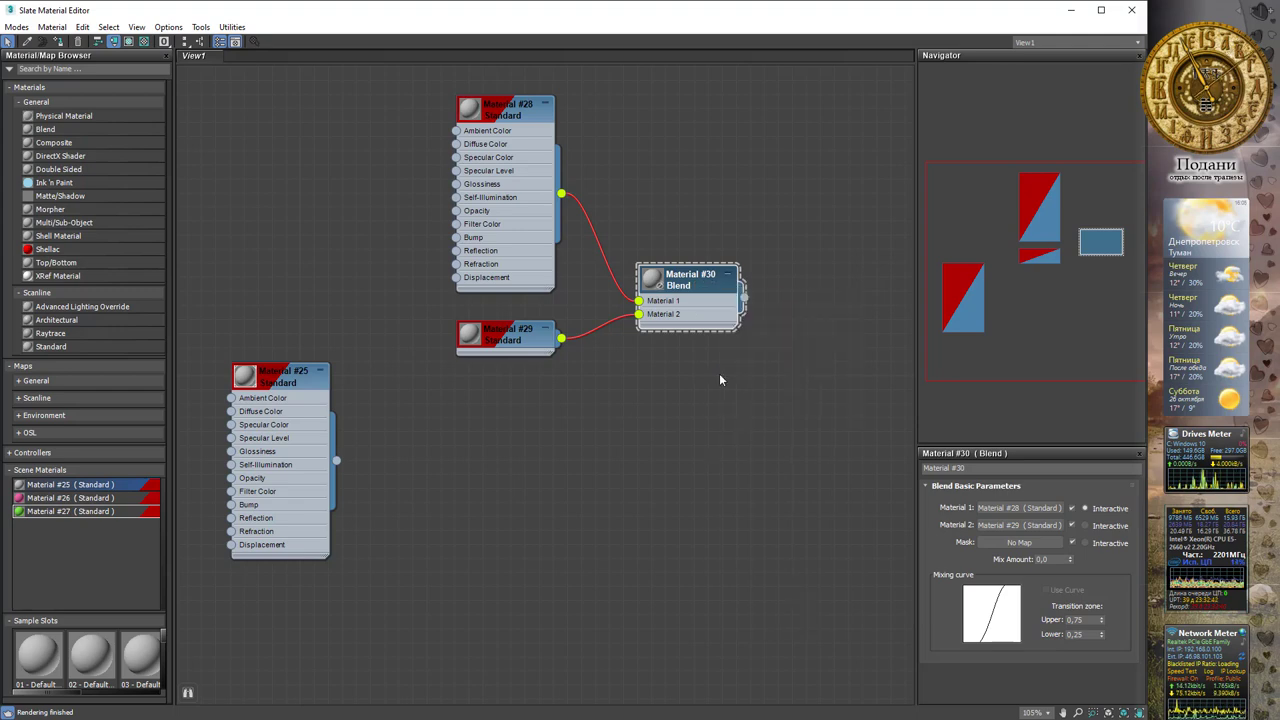
Expand Material #30 to its large preview sphere and re-render it with Update Preview
{"action": "double_click", "coordinate": [655, 278]}
{"action": "left_click_drag", "start_coordinate": [686, 284], "coordinate": [673, 190]}
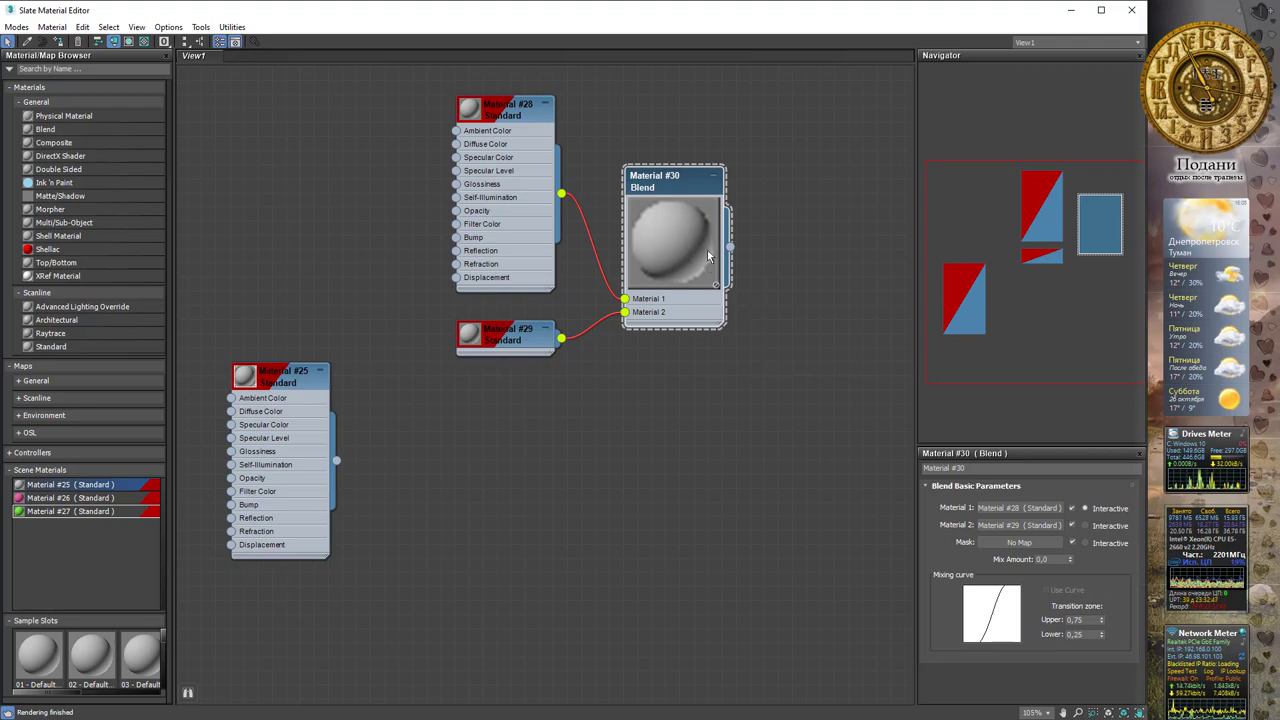
{"action": "right_click", "coordinate": [686, 192]}
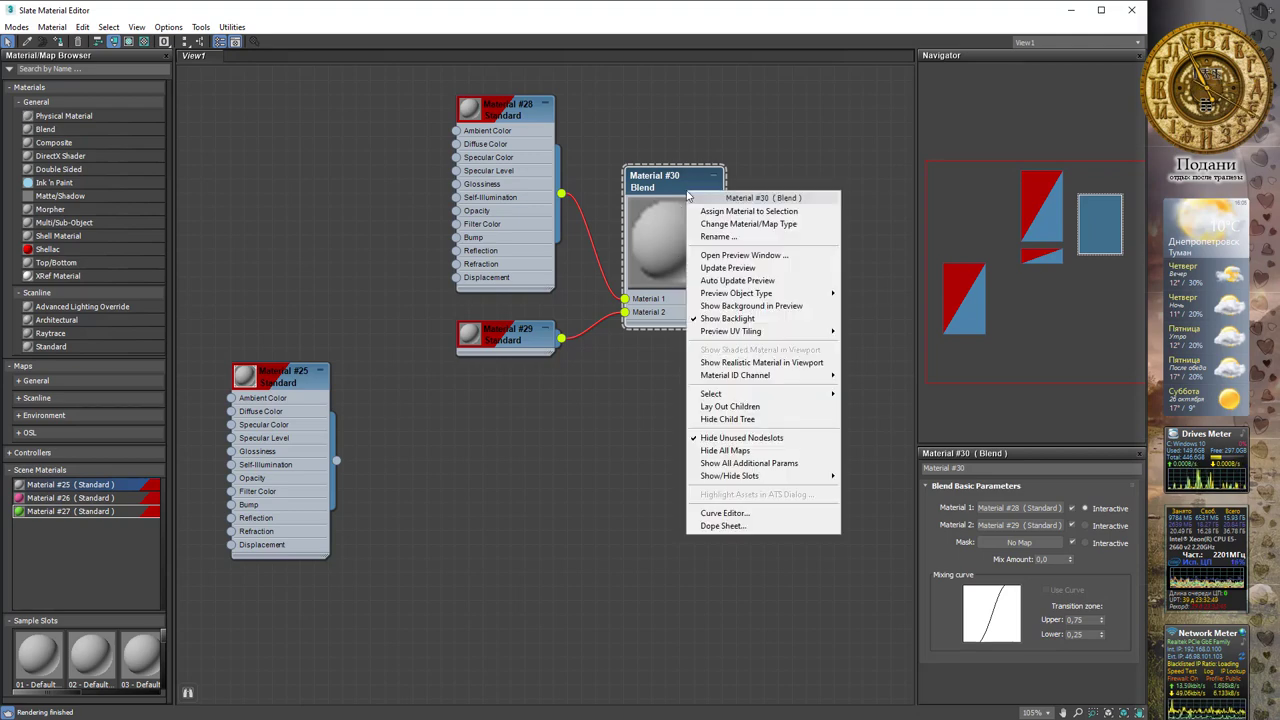
{"action": "left_click", "coordinate": [729, 270]}
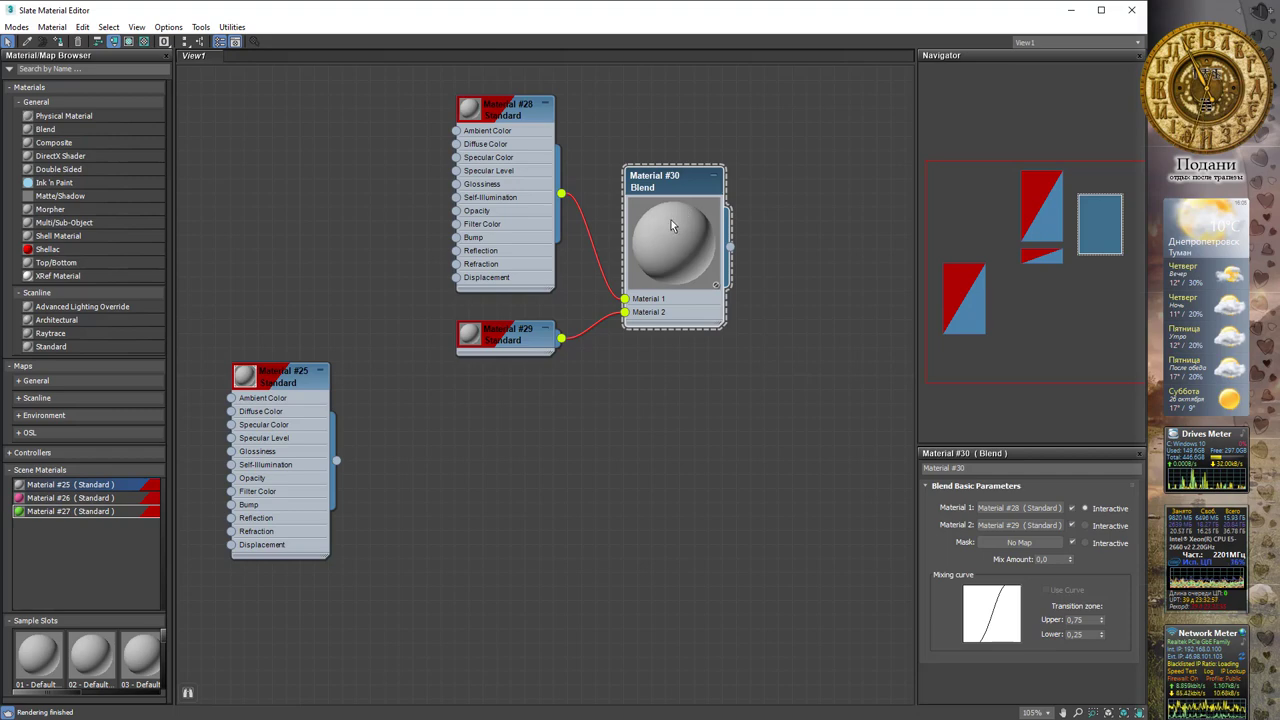
Re-enable Auto Update Preview for Material #30 and nudge the node up-right
{"action": "right_click", "coordinate": [673, 216]}
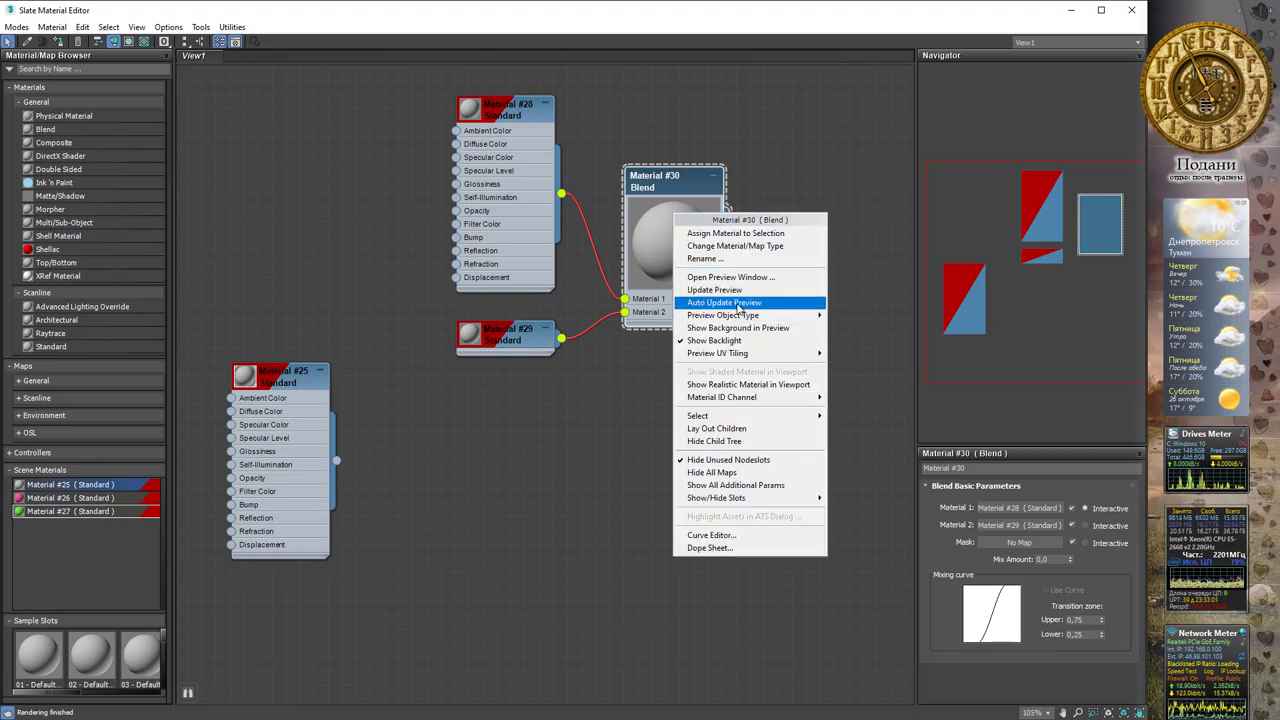
{"action": "left_click", "coordinate": [736, 304]}
{"action": "right_click", "coordinate": [666, 218]}
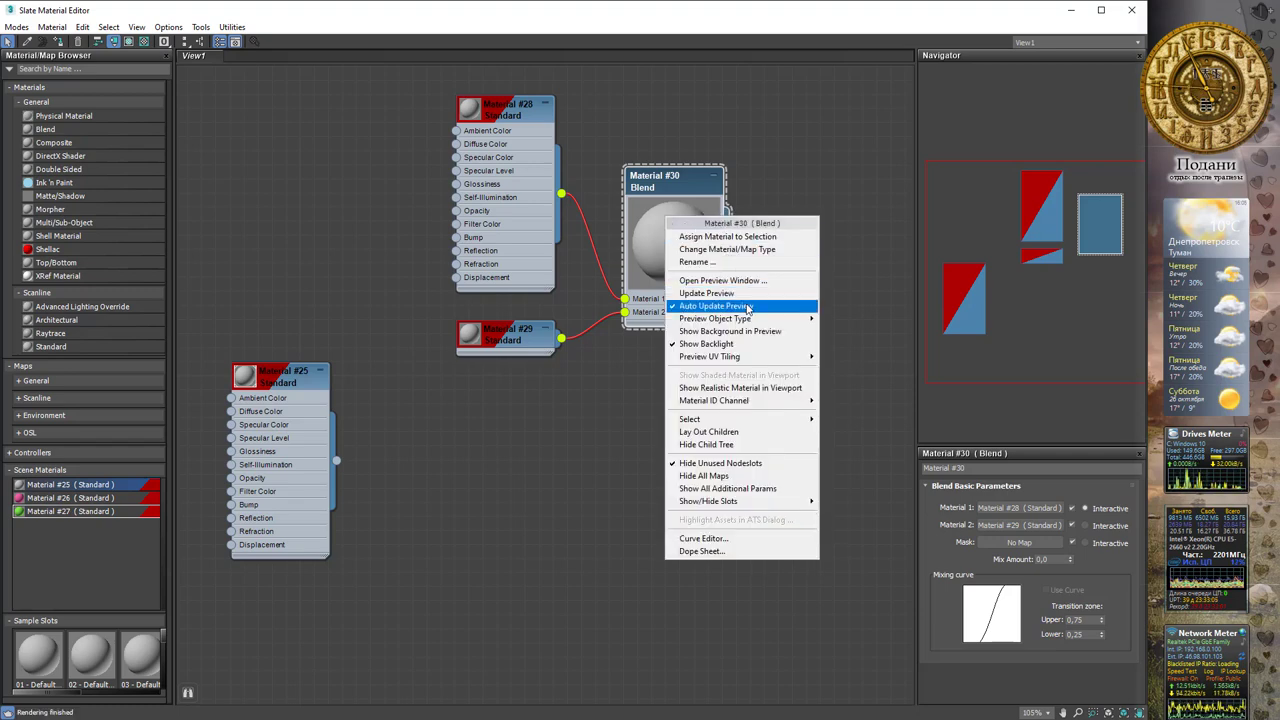
{"action": "mouse_move", "coordinate": [676, 180]}
{"action": "left_mouse_down"}
{"action": "mouse_move", "coordinate": [736, 160]}
{"action": "mouse_move", "coordinate": [702, 152]}
{"action": "left_mouse_up"}
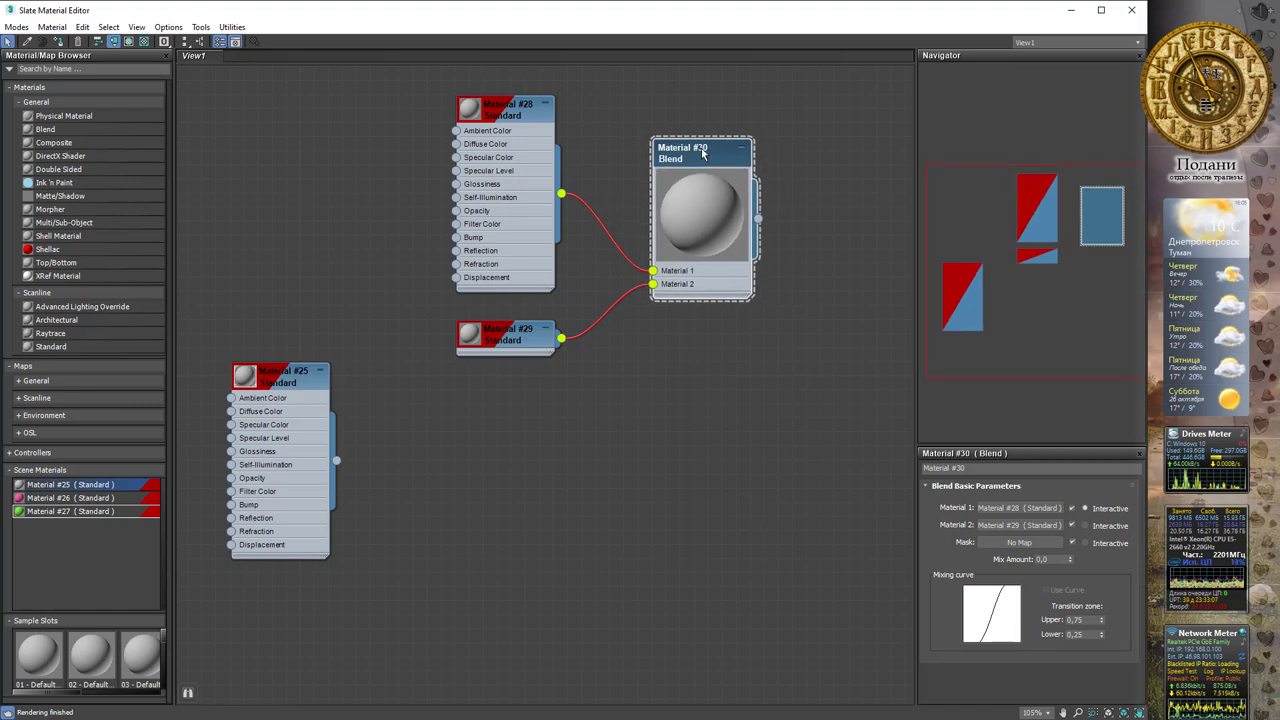
Shift-drag a single-node clone of the Blend (Material #35), then delete it
{"action": "scroll", "coordinate": [712, 160], "scroll_direction": "up", "scroll_amount": 2}
{"action": "scroll", "coordinate": [718, 166], "scroll_direction": "down", "scroll_amount": 3}
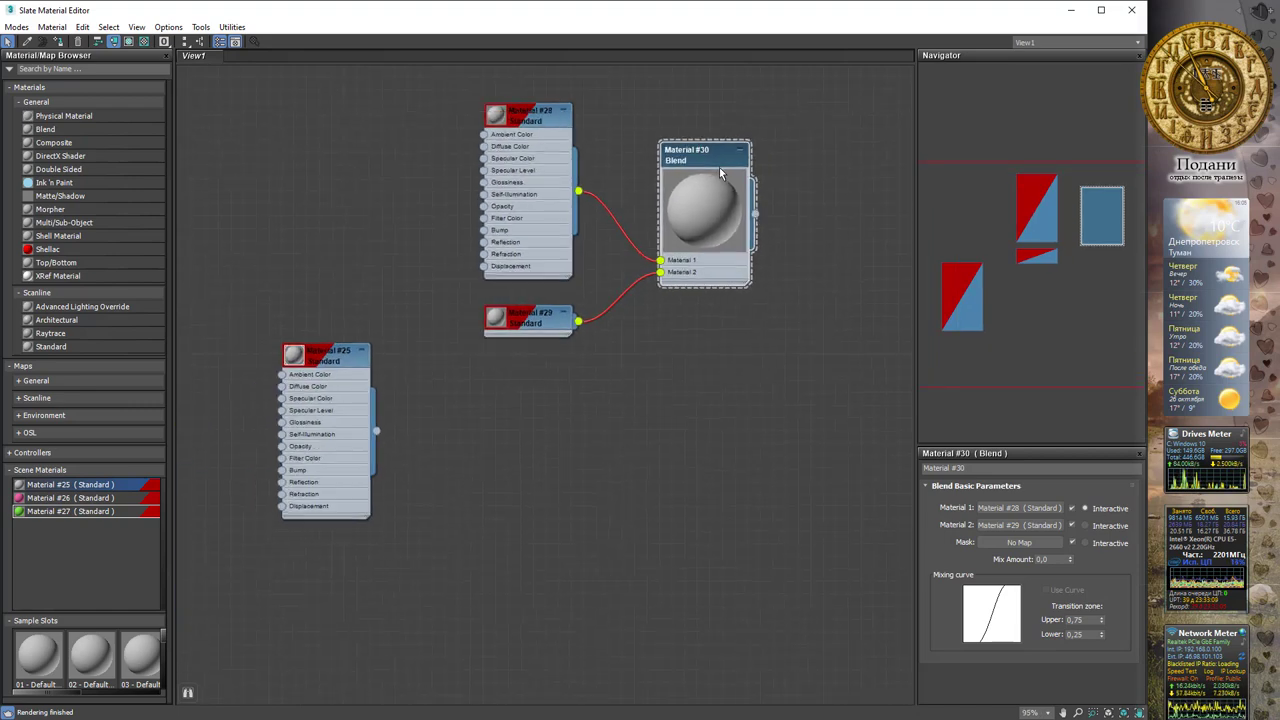
{"action": "scroll", "coordinate": [719, 167], "scroll_direction": "down", "scroll_amount": 2}
{"action": "middle_click_drag", "start_coordinate": [762, 168], "coordinate": [465, 216]}
{"action": "middle_click_drag", "start_coordinate": [682, 180], "coordinate": [506, 180]}
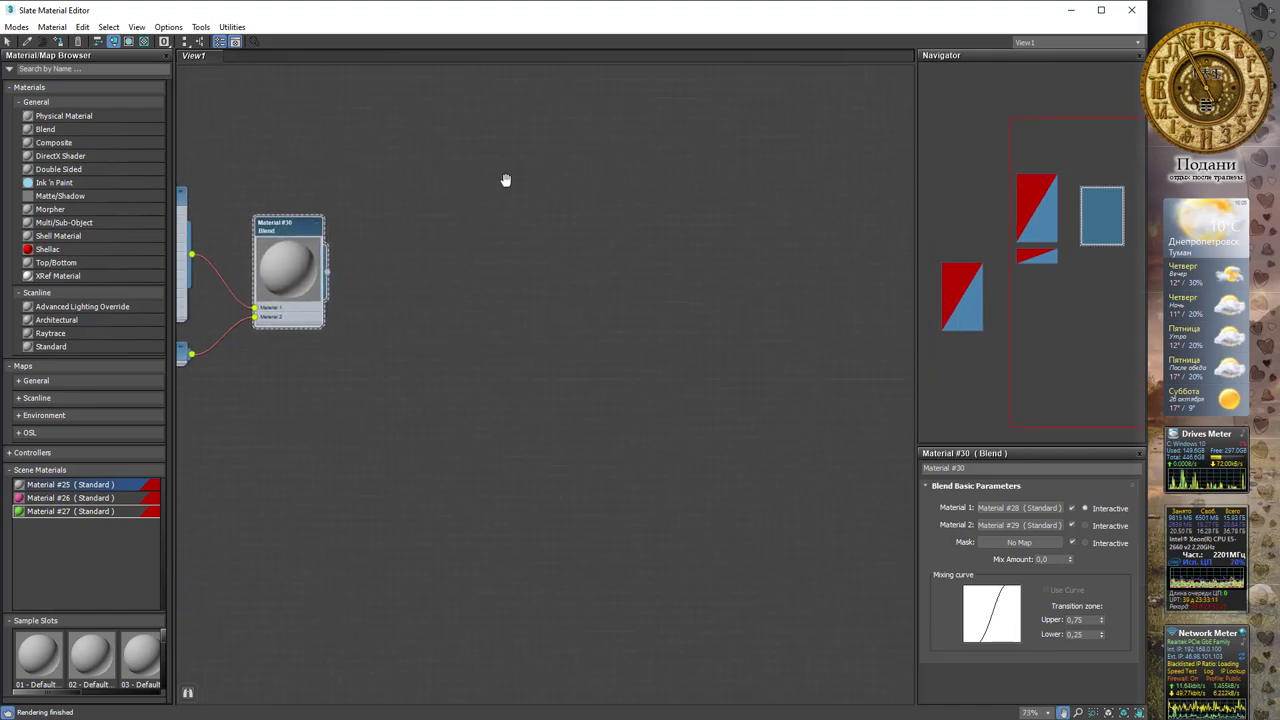
{"action": "middle_click_drag", "start_coordinate": [740, 143], "coordinate": [685, 180]}
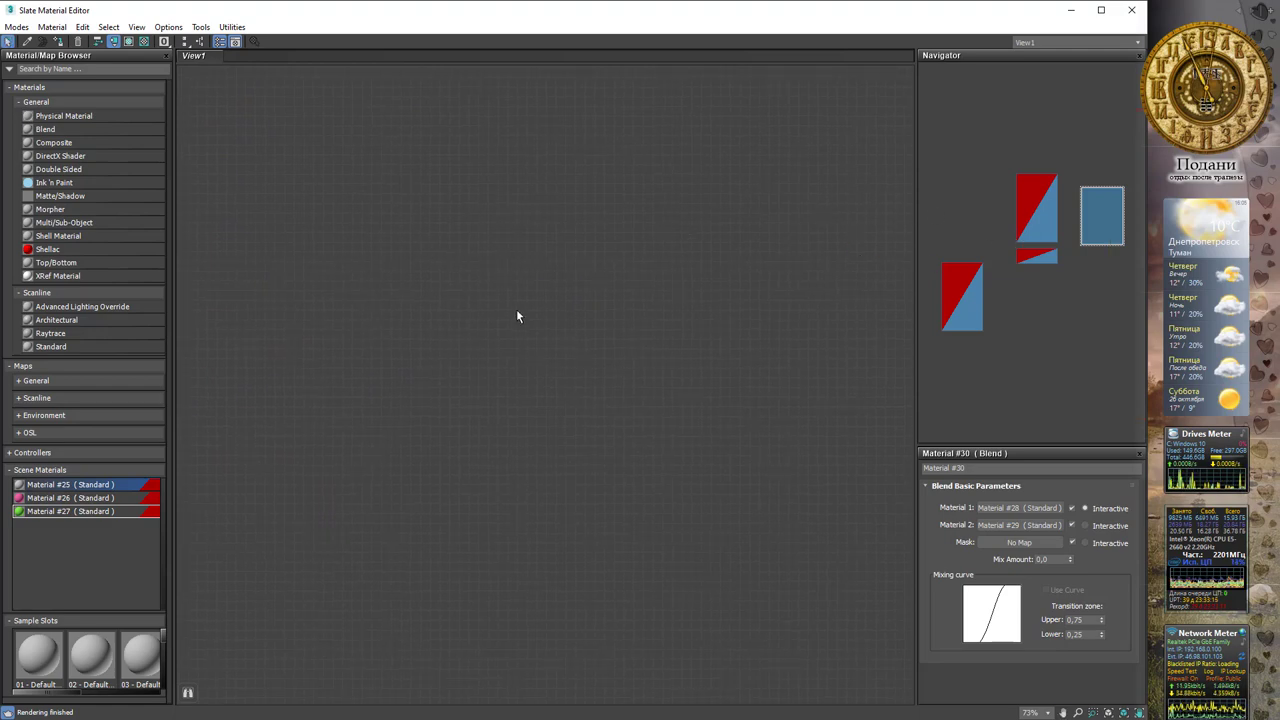
{"action": "key", "text": "z"}
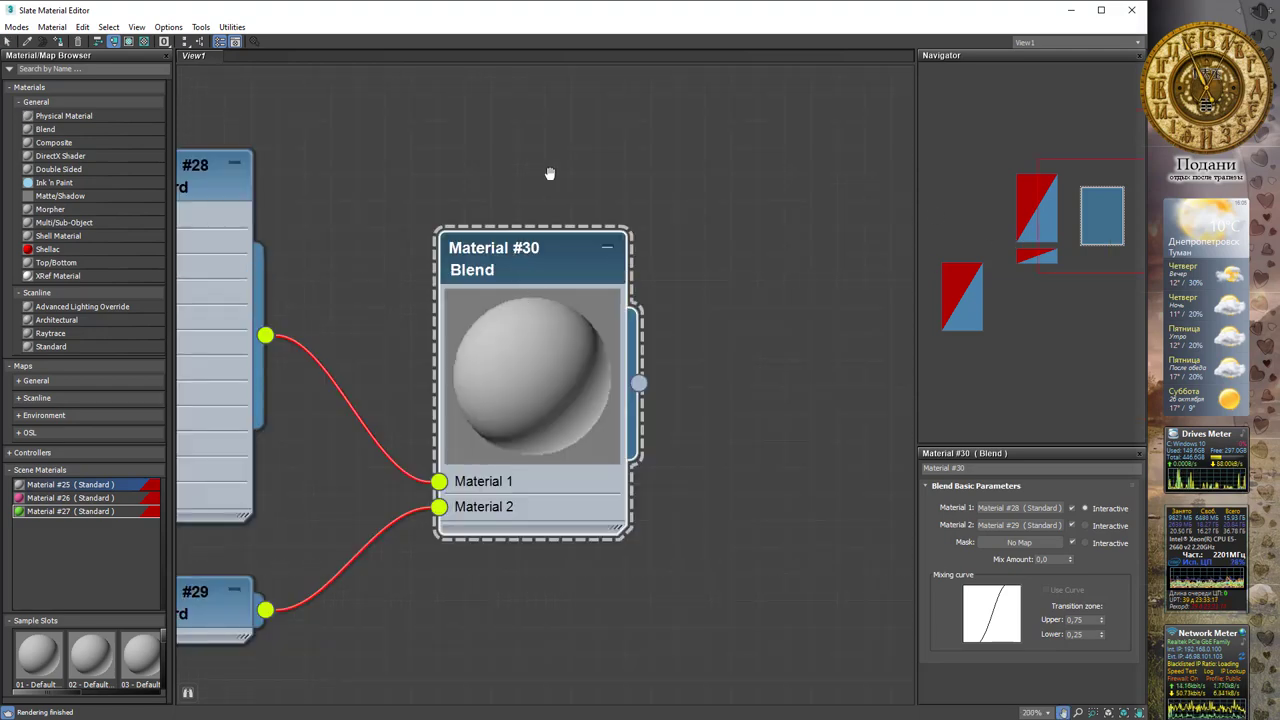
{"action": "scroll", "coordinate": [560, 177], "scroll_direction": "down", "scroll_amount": 2}
{"action": "scroll", "coordinate": [560, 177], "scroll_direction": "down", "scroll_amount": 2}
{"action": "scroll", "coordinate": [560, 179], "scroll_direction": "down", "scroll_amount": 2}
{"action": "middle_click_drag", "start_coordinate": [606, 203], "coordinate": [481, 262]}
{"action": "mouse_move", "coordinate": [481, 262]}
{"action": "left_mouse_down", "text": "shift"}
{"action": "mouse_move", "coordinate": [674, 220]}
{"action": "mouse_move", "coordinate": [789, 161]}
{"action": "left_mouse_up", "text": "shift"}
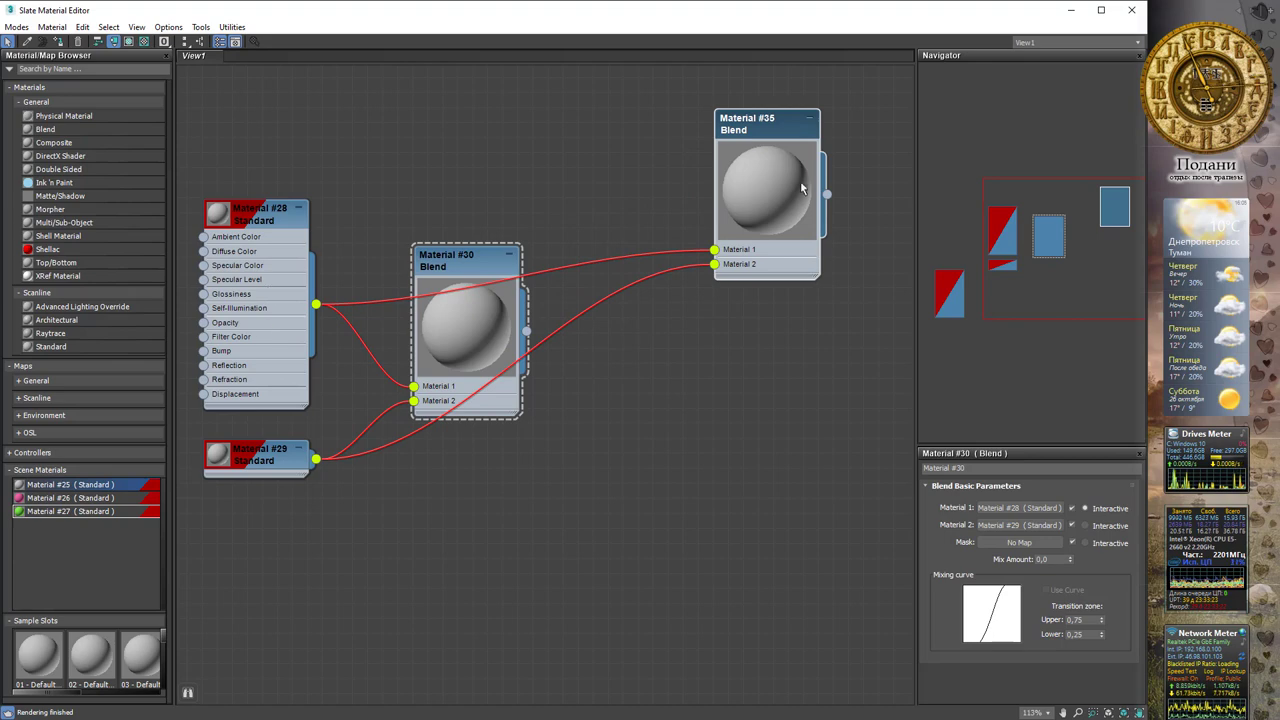
{"action": "left_click_drag", "start_coordinate": [798, 145], "coordinate": [742, 550]}
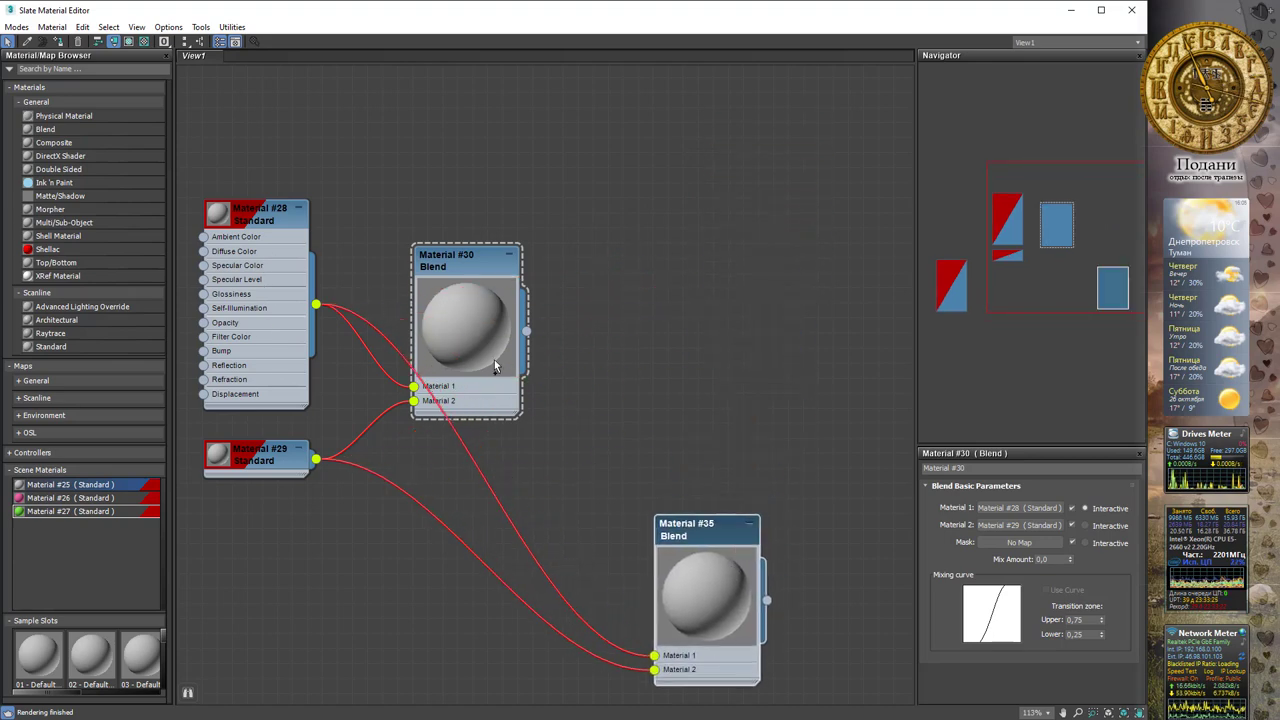
{"action": "key", "text": "Delete"}
Make three copies of the full Material #30 Blend tree with its Standard materials
{"action": "middle_click_drag", "start_coordinate": [530, 354], "coordinate": [591, 206]}
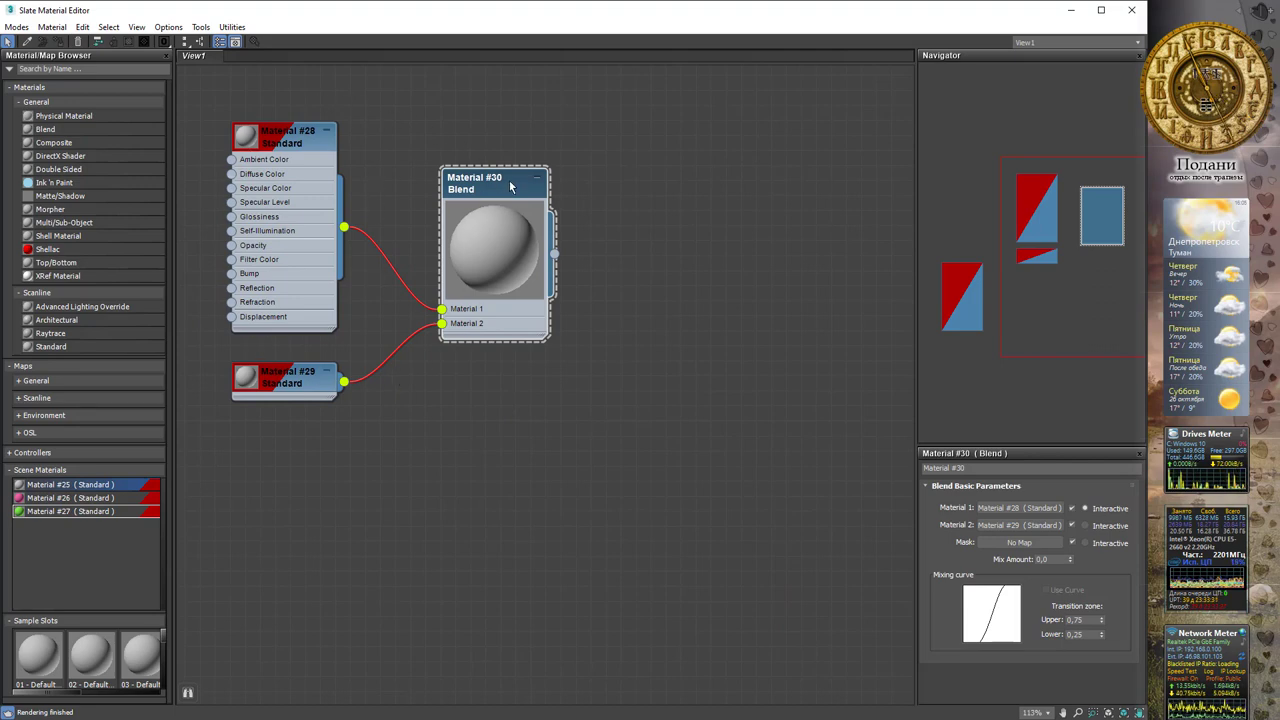
{"action": "mouse_move", "coordinate": [503, 195]}
{"action": "left_mouse_down", "text": "shift"}
{"action": "mouse_move", "coordinate": [689, 487]}
{"action": "mouse_move", "coordinate": [718, 474]}
{"action": "left_mouse_up", "text": "shift"}
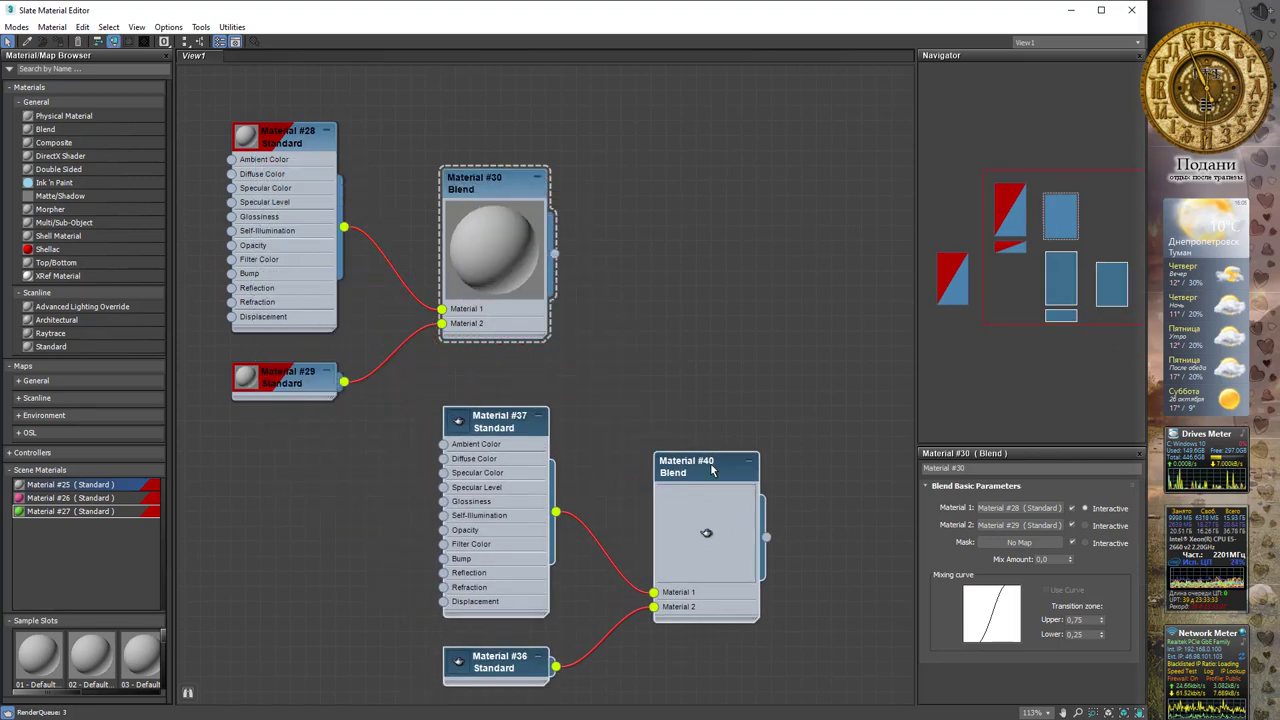
{"action": "scroll", "coordinate": [702, 350], "scroll_direction": "down", "scroll_amount": 1}
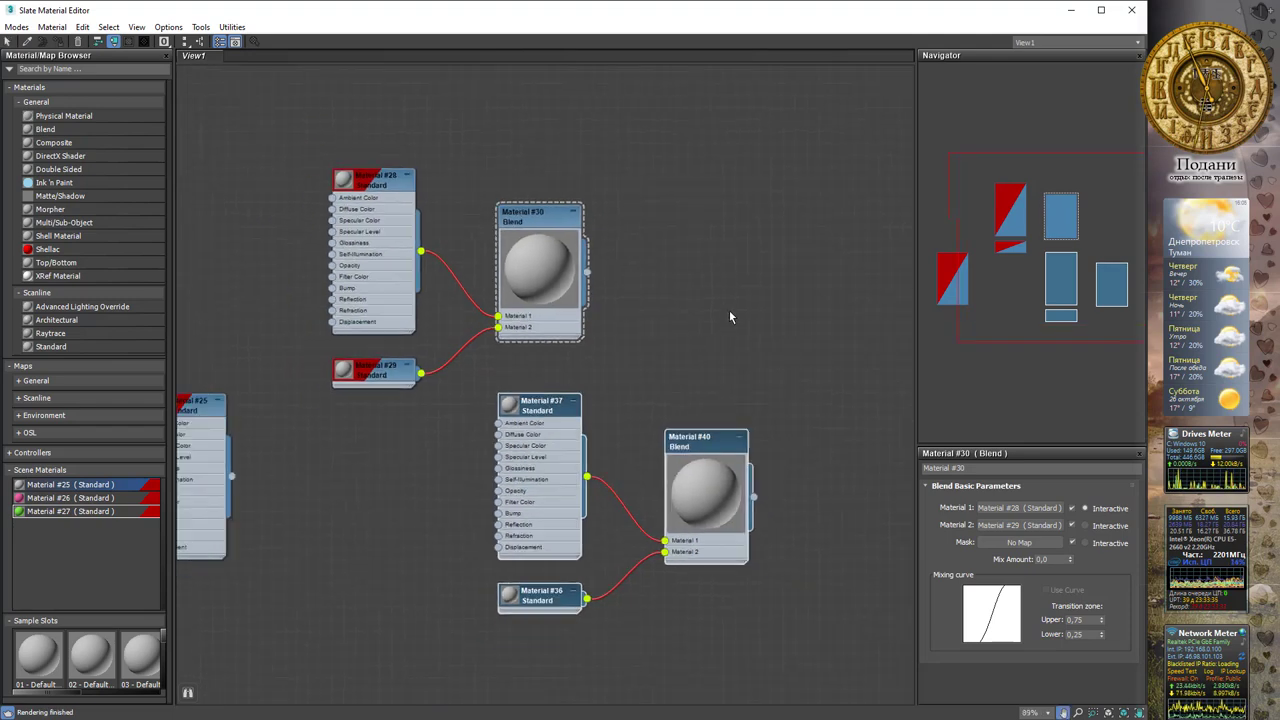
{"action": "middle_click_drag", "start_coordinate": [729, 310], "coordinate": [560, 295]}
{"action": "scroll", "coordinate": [560, 295], "scroll_direction": "down", "scroll_amount": 1}
{"action": "left_click_drag", "start_coordinate": [520, 414], "coordinate": [756, 144], "text": "shift"}
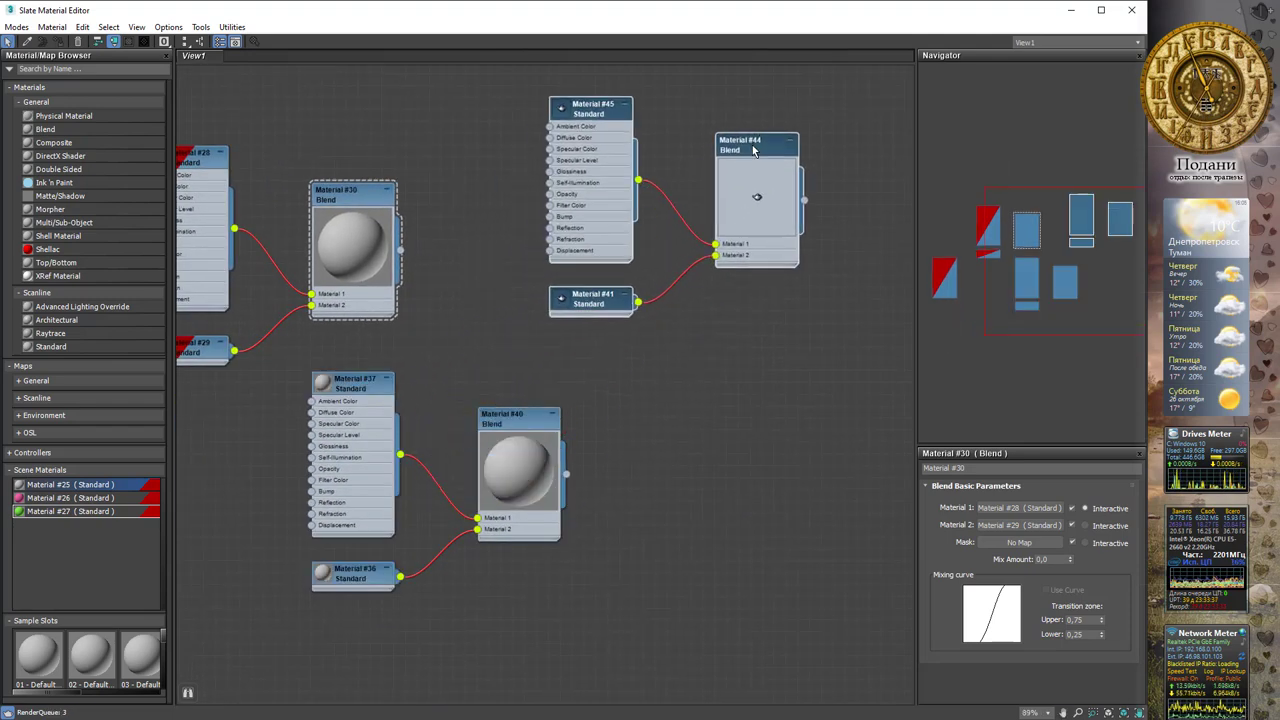
{"action": "left_click_drag", "start_coordinate": [811, 356], "coordinate": [577, 131]}
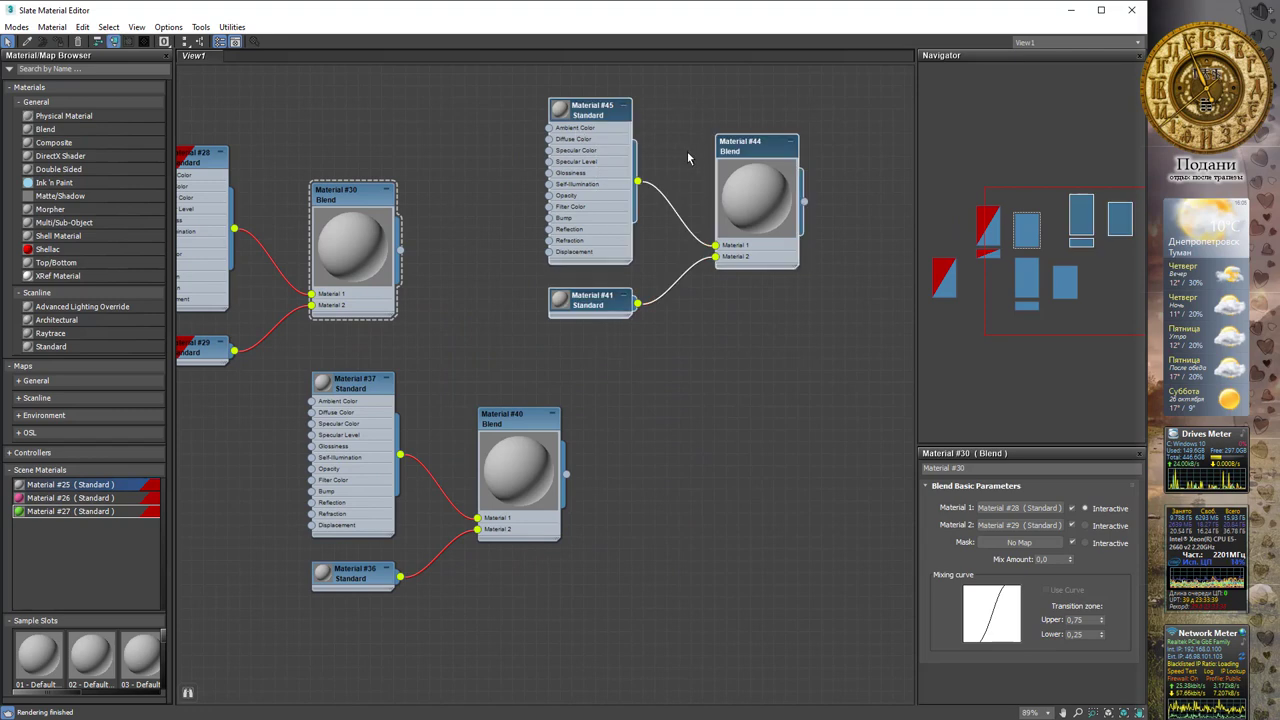
{"action": "left_click_drag", "start_coordinate": [750, 154], "coordinate": [840, 473], "text": "shift"}
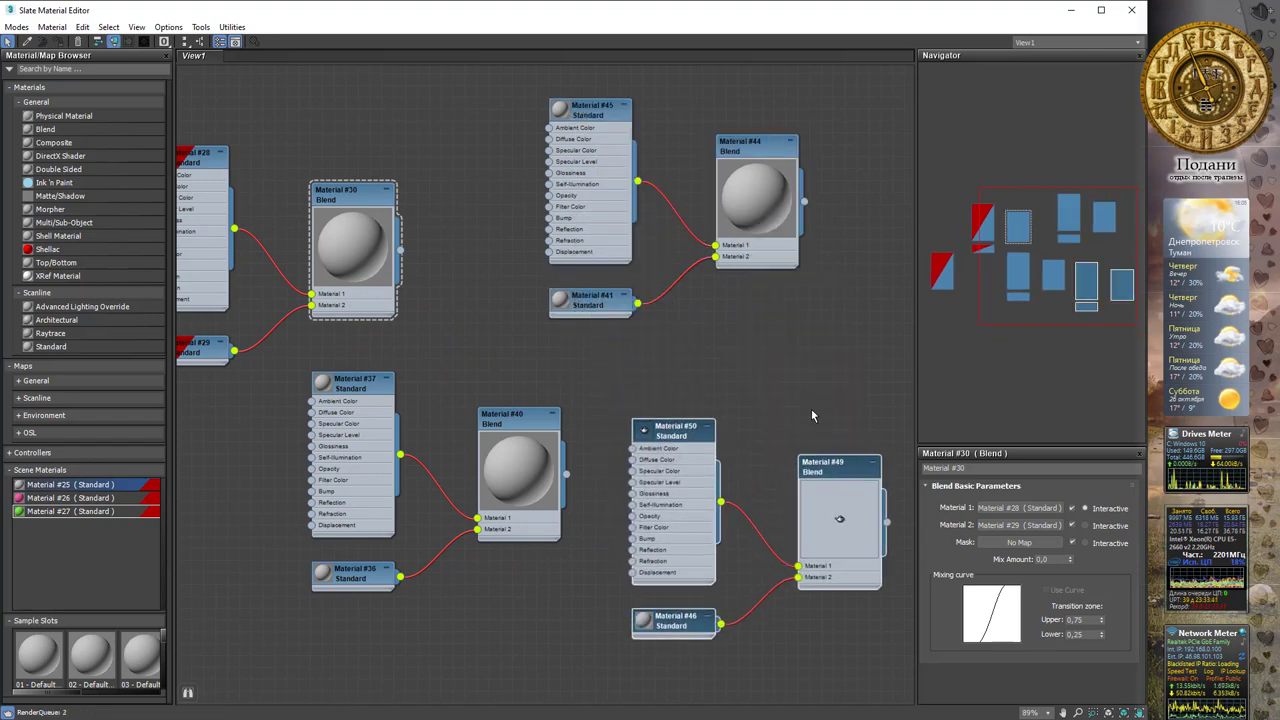
{"action": "middle_click_drag", "start_coordinate": [814, 329], "coordinate": [739, 346]}
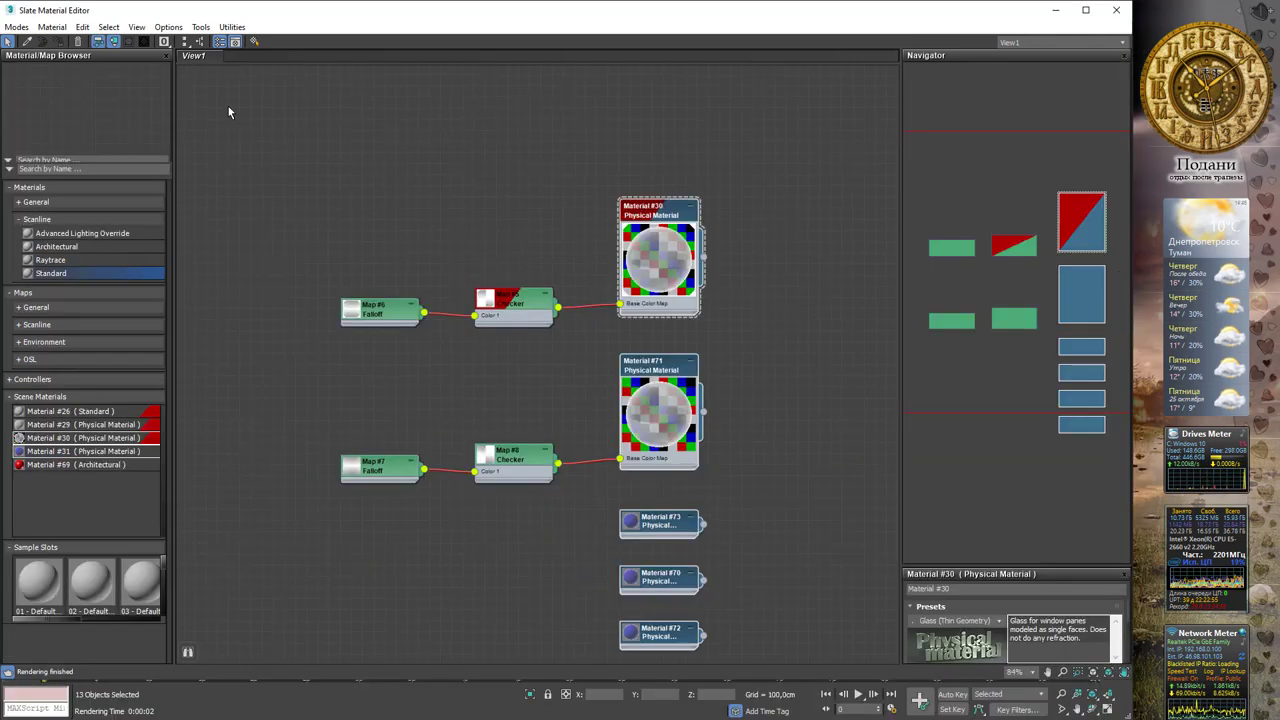
Look through the Utilities, View, Select and Material menus without picking a command, then pan View1 up-left
{"action": "left_click", "coordinate": [228, 28]}
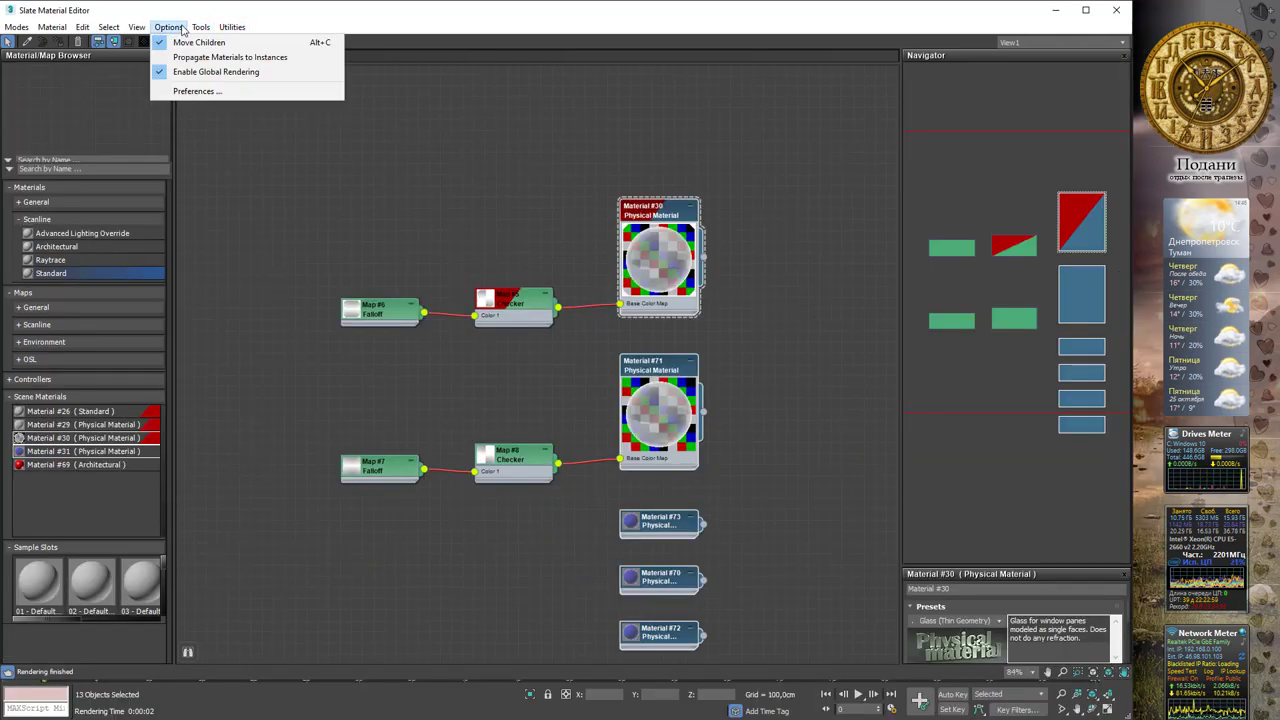
{"action": "left_click", "coordinate": [120, 30]}
{"action": "left_click", "coordinate": [111, 30]}
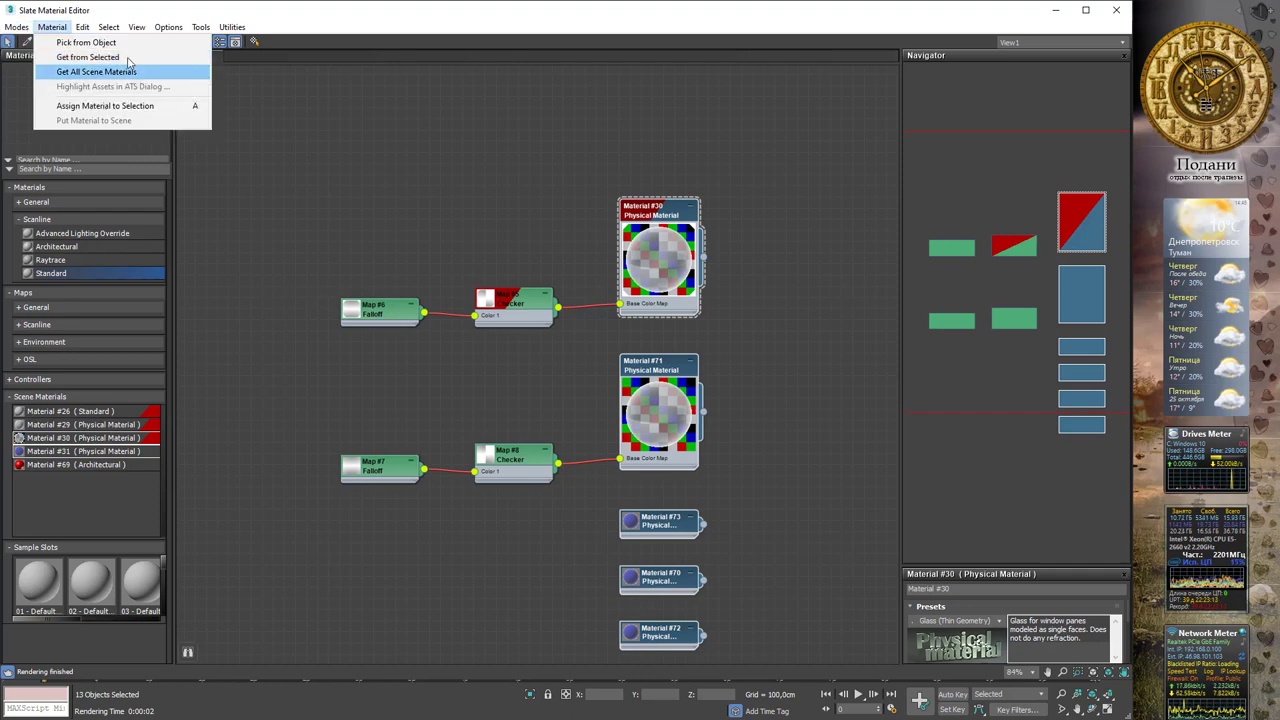
{"action": "left_click", "coordinate": [347, 180]}
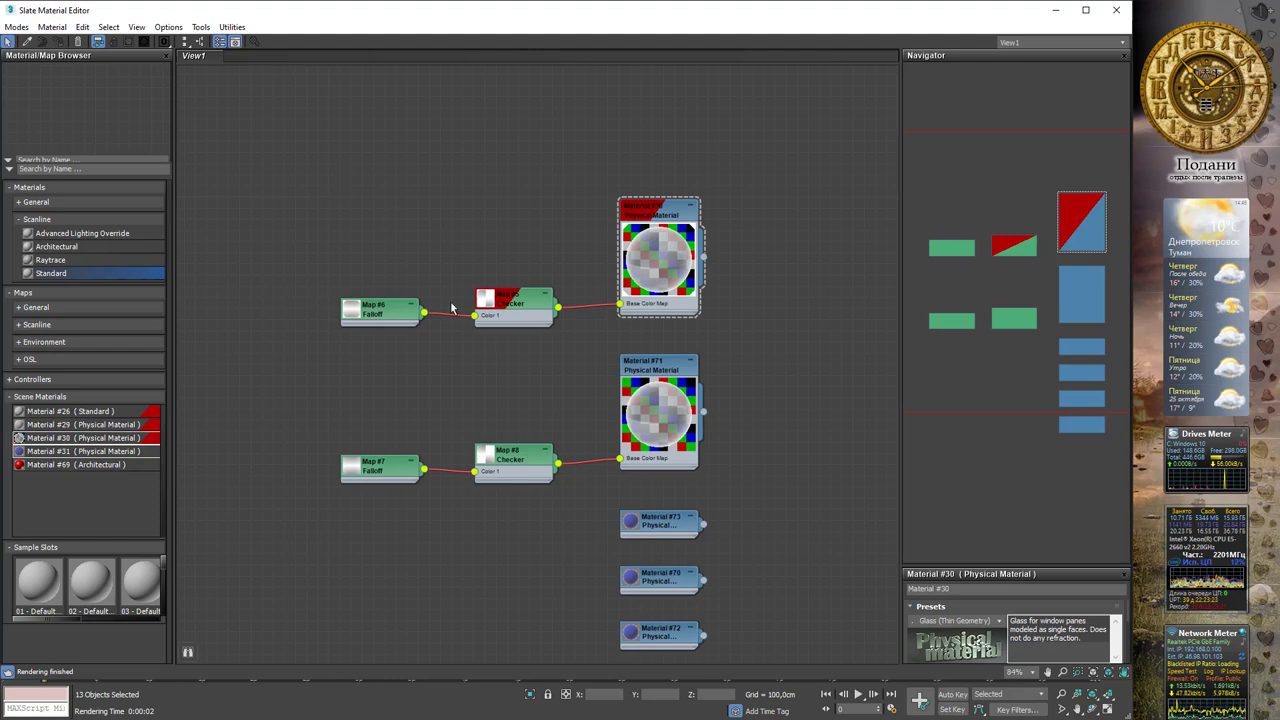
{"action": "mouse_move", "coordinate": [814, 405]}
{"action": "middle_mouse_down"}
{"action": "mouse_move", "coordinate": [734, 286]}
{"action": "mouse_move", "coordinate": [732, 305]}
{"action": "mouse_move", "coordinate": [703, 300]}
{"action": "mouse_move", "coordinate": [721, 306]}
{"action": "middle_mouse_up"}
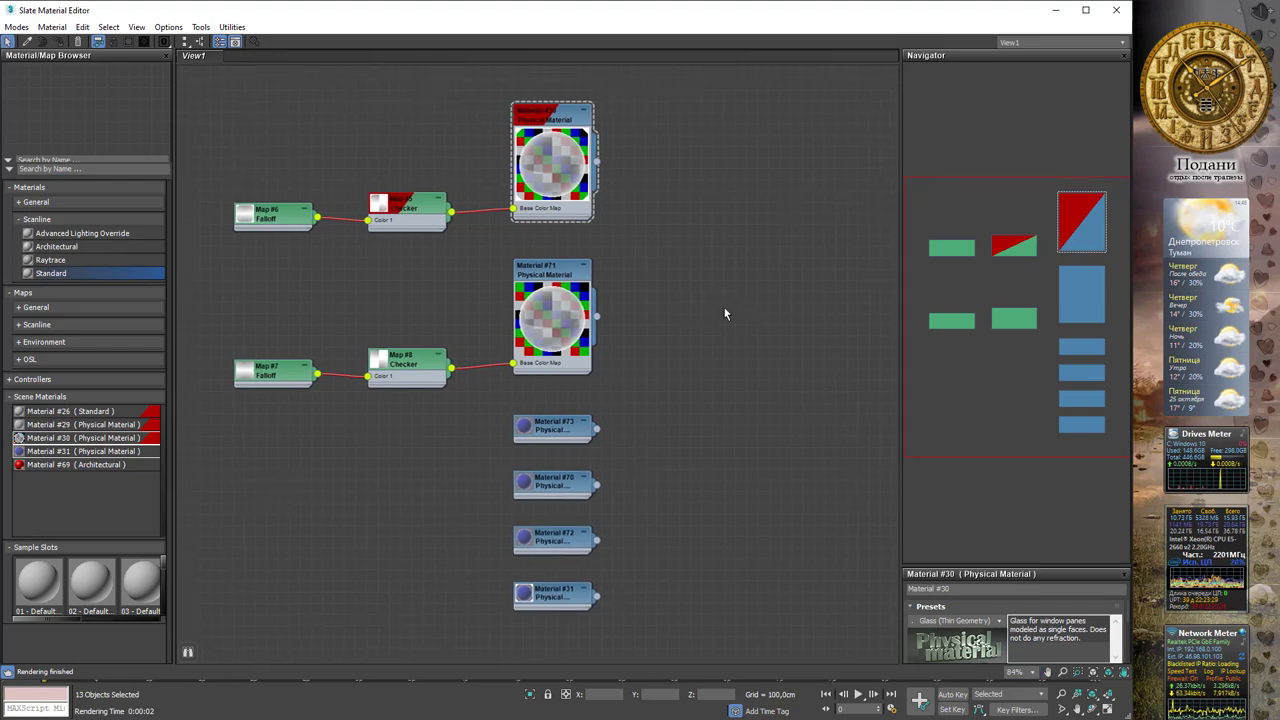